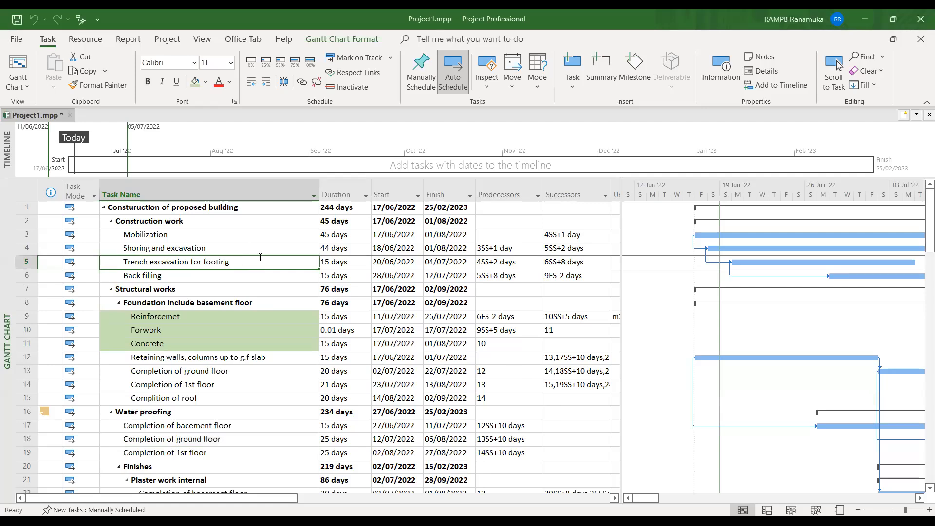
# Step: Examine the Foundation include basement floor task, its subtasks and the further columns of the schedule table
pyautogui.click(193, 277)
pyautogui.click(190, 301)
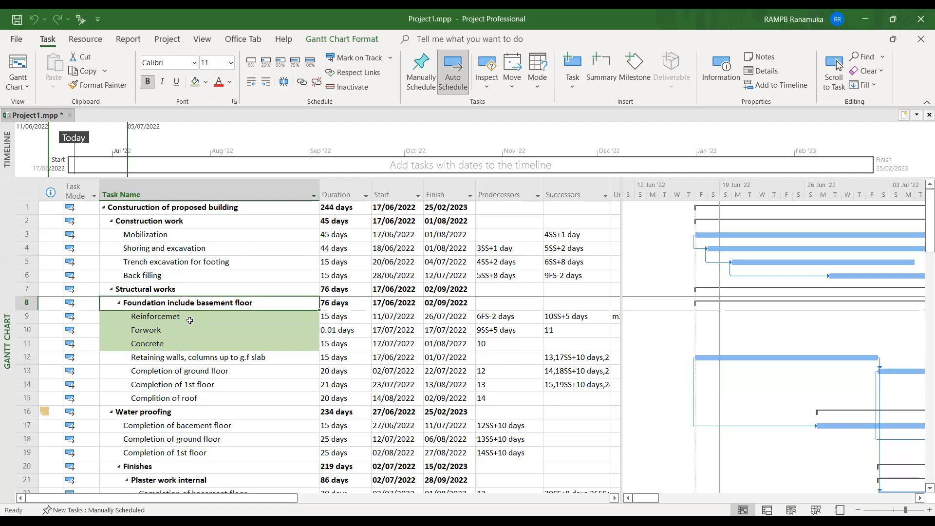
pyautogui.click(190, 320)
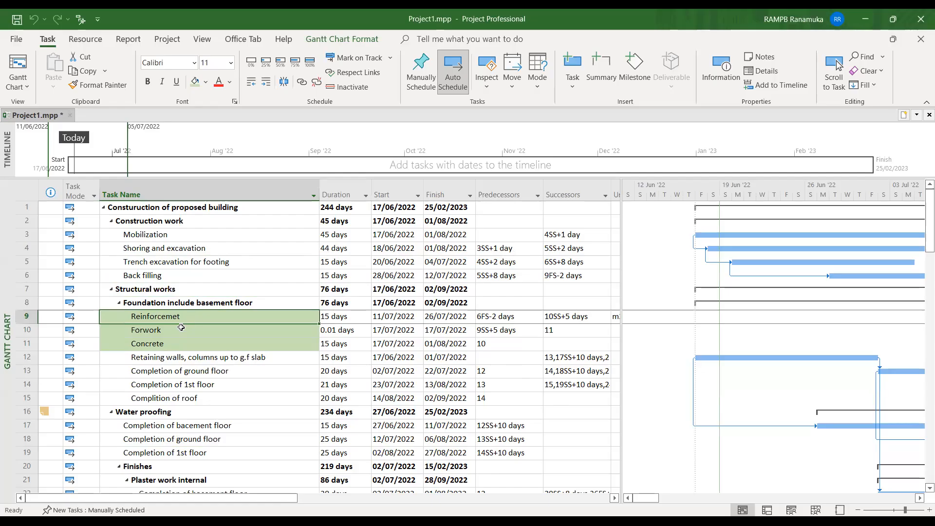
pyautogui.press('Return')
pyautogui.press('Return')
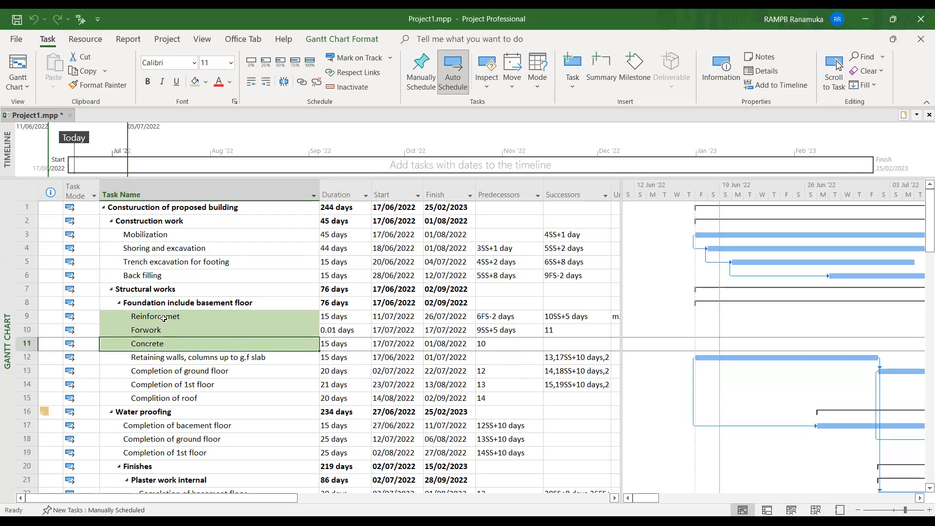
pyautogui.click(164, 319)
pyautogui.click(168, 306)
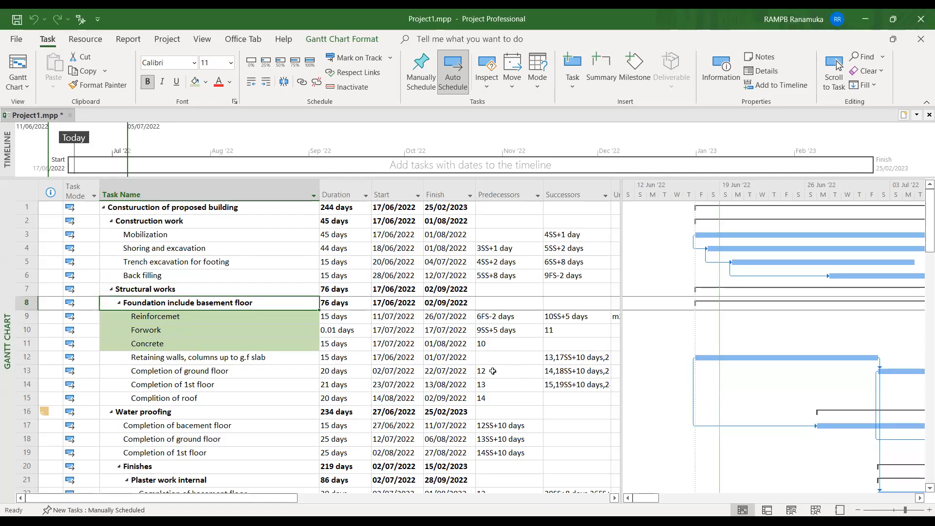
pyautogui.click(615, 499)
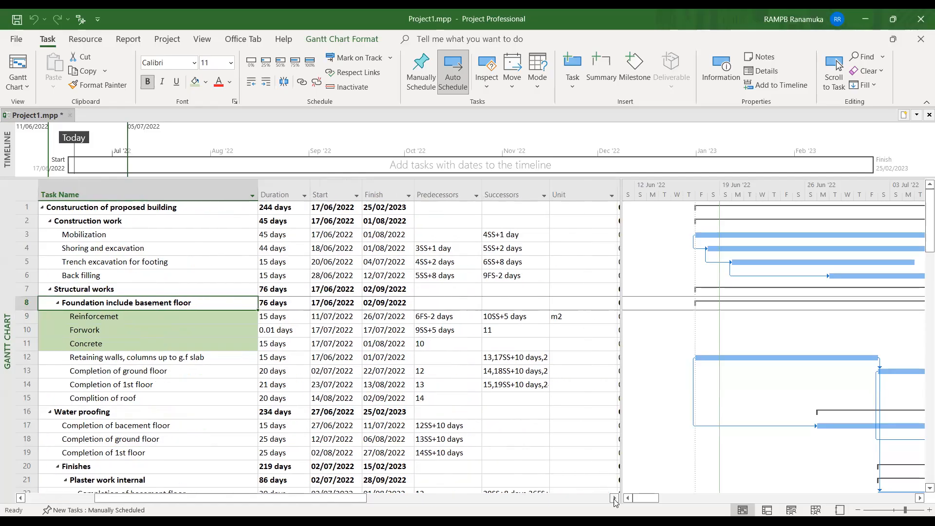
pyautogui.moveTo(336, 501); pyautogui.dragTo(267, 502)
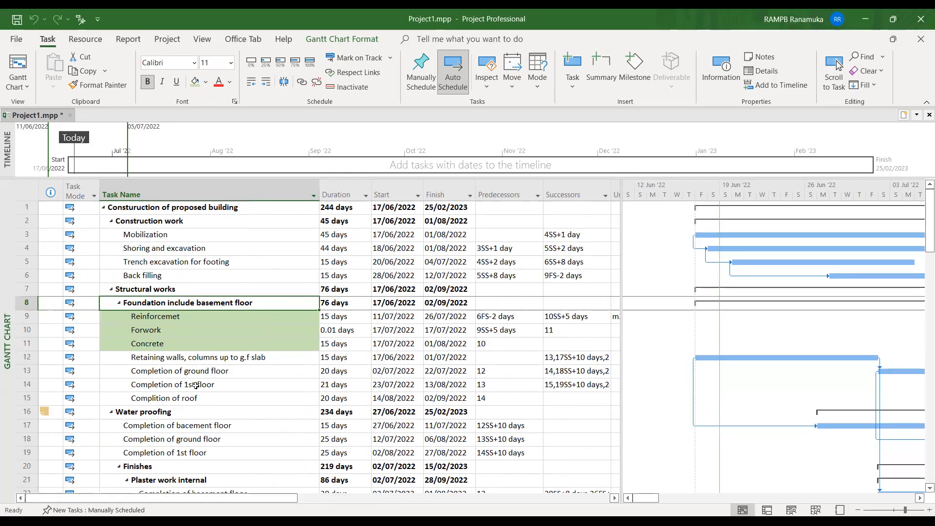
# Step: Select the Reinforcemet subtask under Foundation include basement floor and save the project
pyautogui.click(195, 373)
pyautogui.click(193, 305)
pyautogui.click(189, 320)
pyautogui.click(179, 332)
pyautogui.click(177, 344)
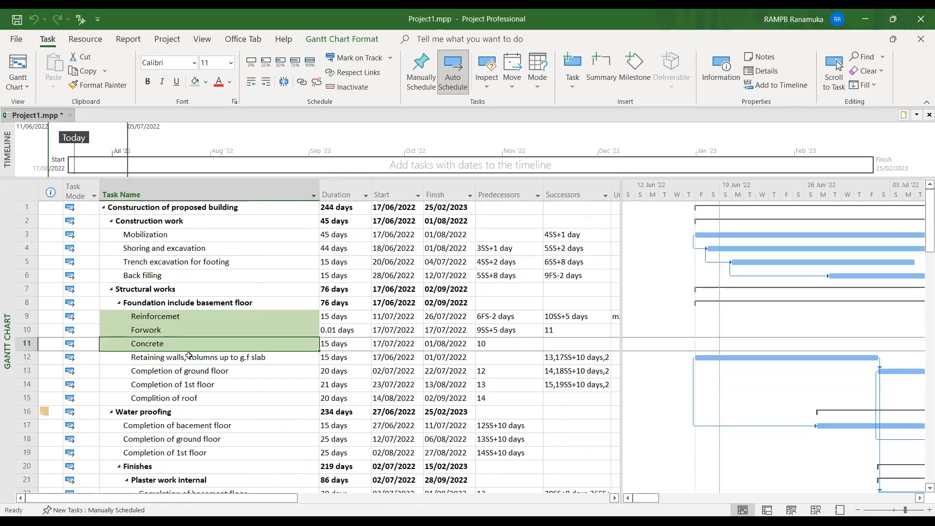
pyautogui.click(179, 317)
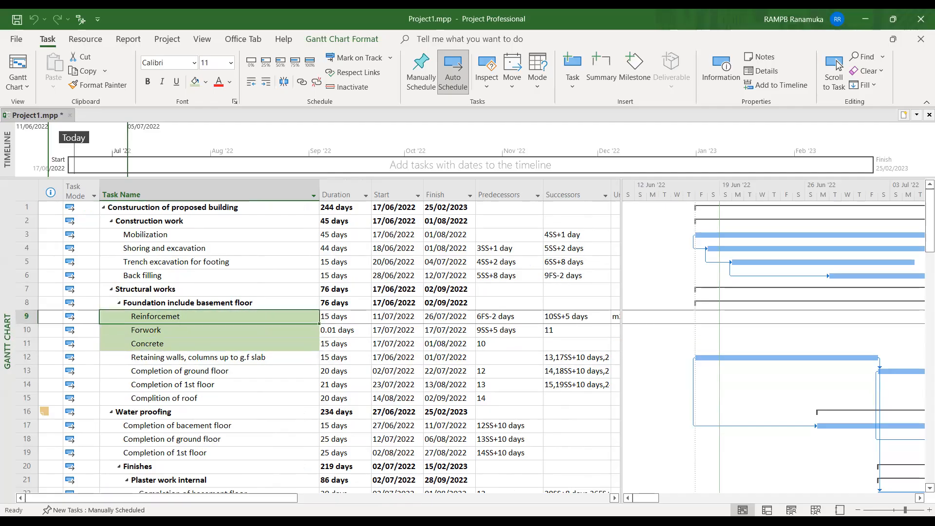
pyautogui.hotkey('ctrl', 's')
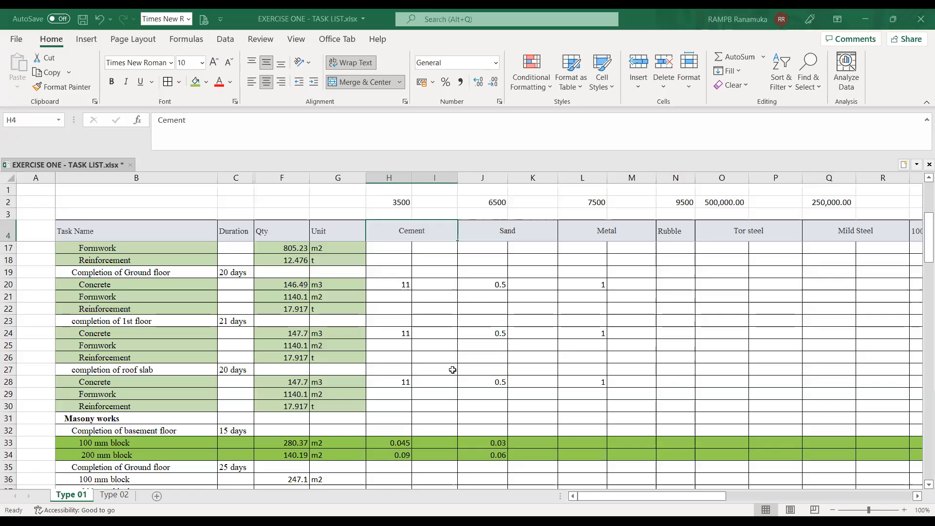
# Step: Examine the foundation including basement slab entry and its concrete quantity on the Type 01 sheet of the Excel task list
pyautogui.scroll(4, 303, 359)
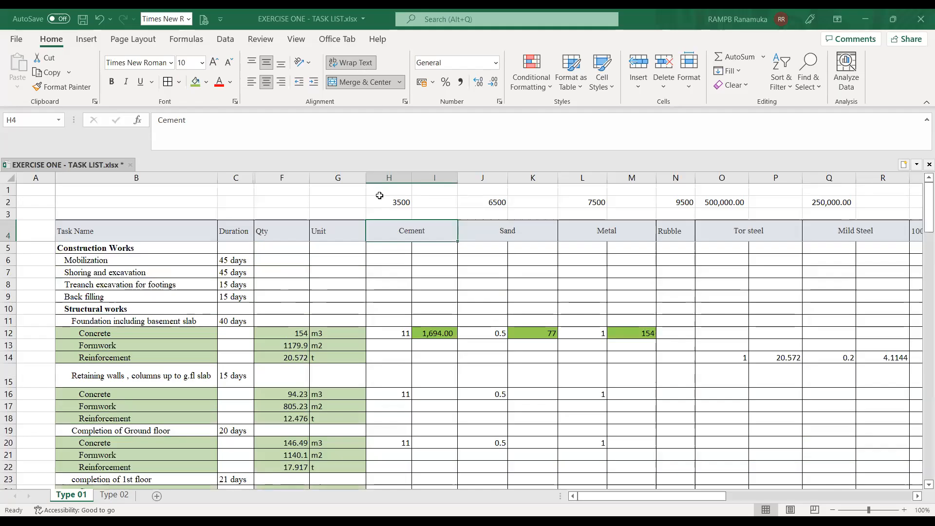
pyautogui.click(280, 333)
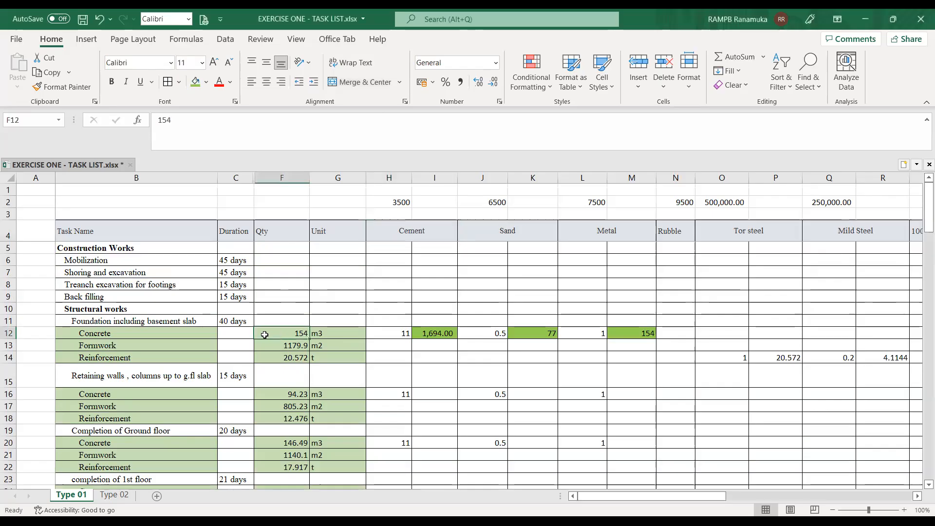
pyautogui.click(94, 333)
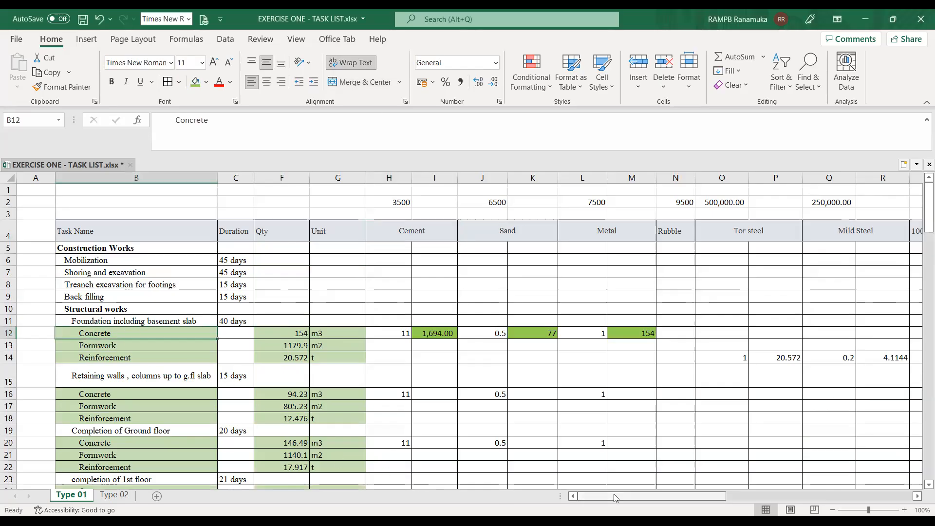
pyautogui.moveTo(618, 497); pyautogui.dragTo(544, 486)
pyautogui.click(130, 343)
pyautogui.click(124, 319)
pyautogui.click(108, 306)
pyautogui.click(110, 322)
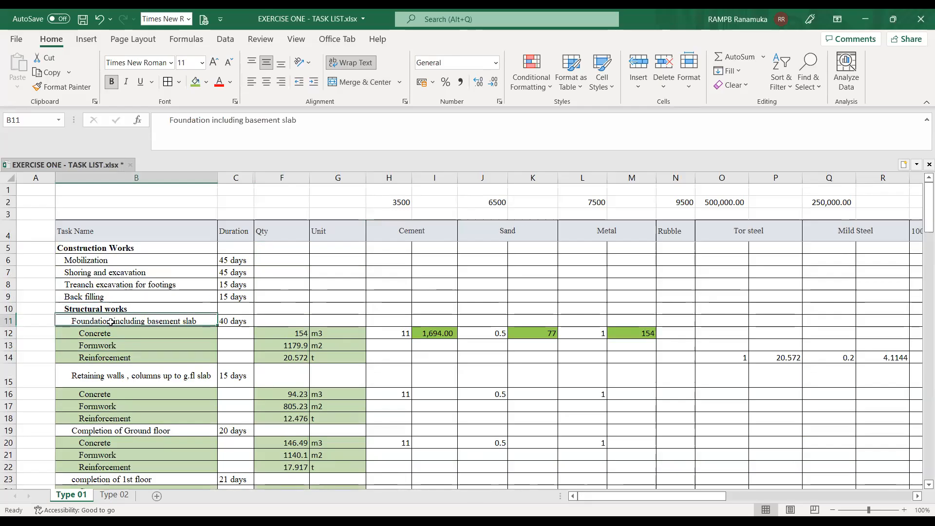
# Step: Examine how the foundation including basement slab task is broken down into Concrete, Formwork and Reinforcement in rows 12 to 14
pyautogui.click(107, 334)
pyautogui.moveTo(106, 336); pyautogui.dragTo(104, 358)
pyautogui.click(108, 336)
pyautogui.click(104, 347)
pyautogui.click(113, 359)
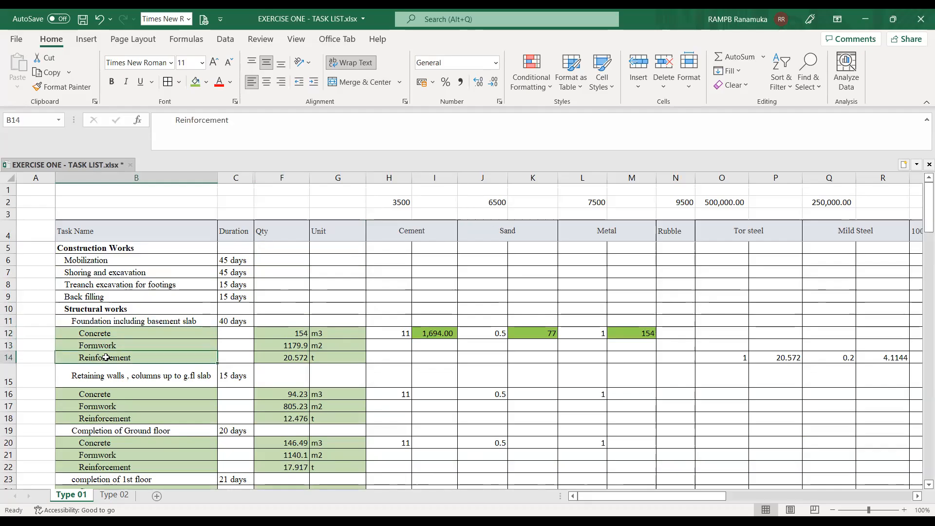
pyautogui.click(128, 335)
pyautogui.moveTo(123, 357); pyautogui.dragTo(124, 357)
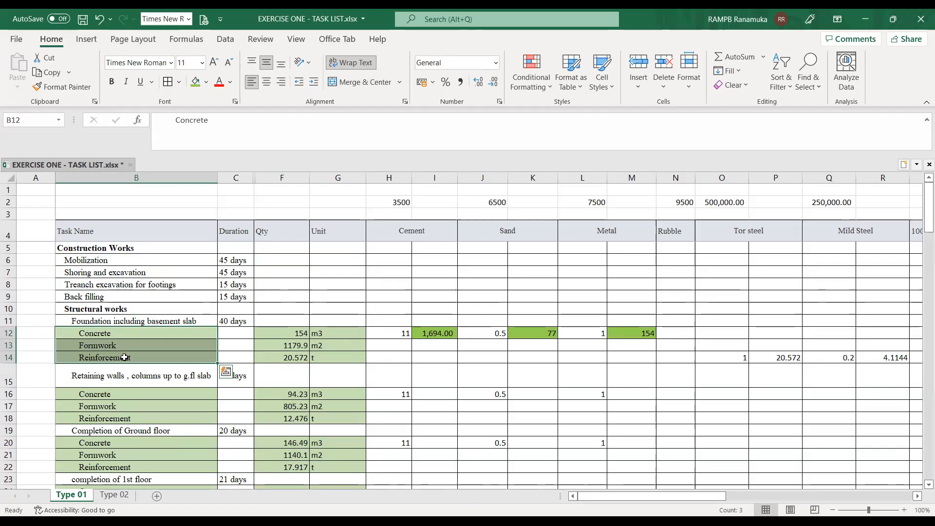
pyautogui.click(120, 334)
pyautogui.click(114, 346)
pyautogui.click(115, 359)
pyautogui.click(119, 333)
pyautogui.click(119, 345)
pyautogui.click(118, 357)
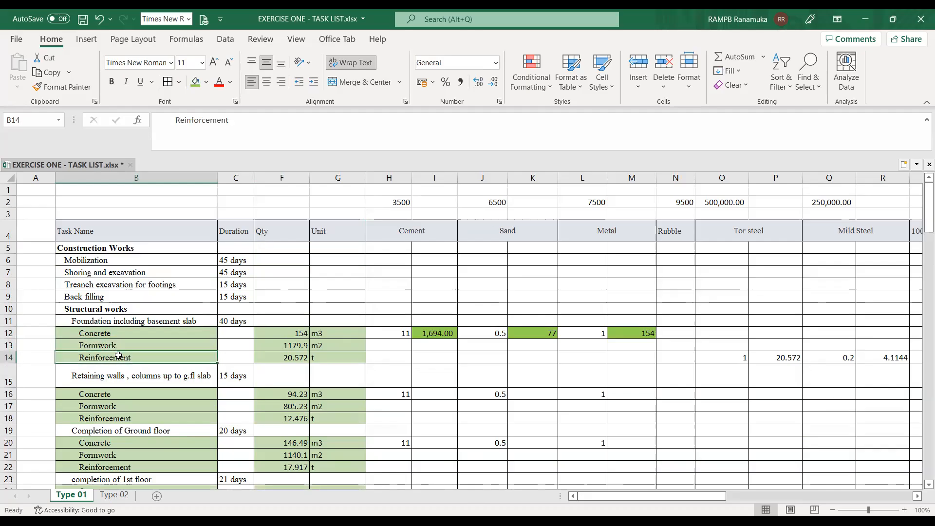
# Step: Review the structural task breakdown from the retaining walls through the ground floor and 1st floor to the roof slab
pyautogui.click(123, 331)
pyautogui.click(130, 319)
pyautogui.click(115, 375)
pyautogui.click(100, 427)
pyautogui.click(122, 442)
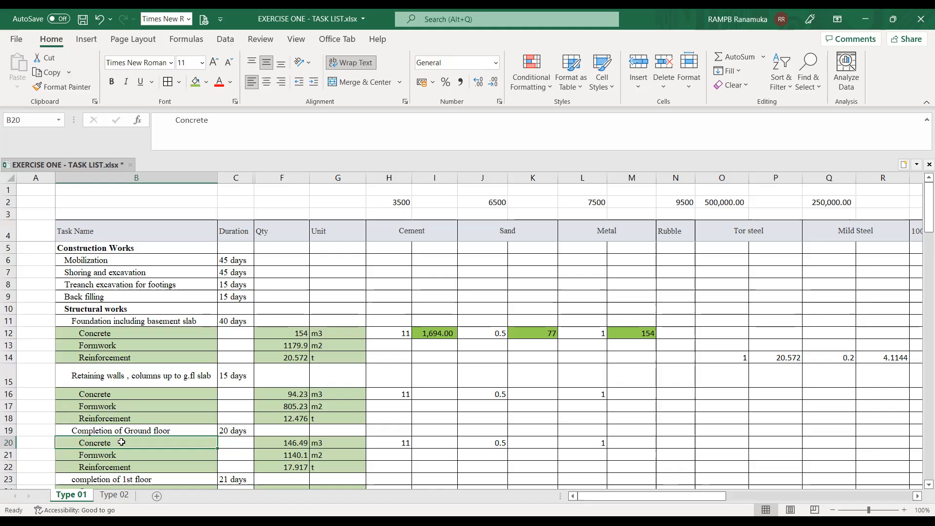
pyautogui.click(111, 454)
pyautogui.click(109, 467)
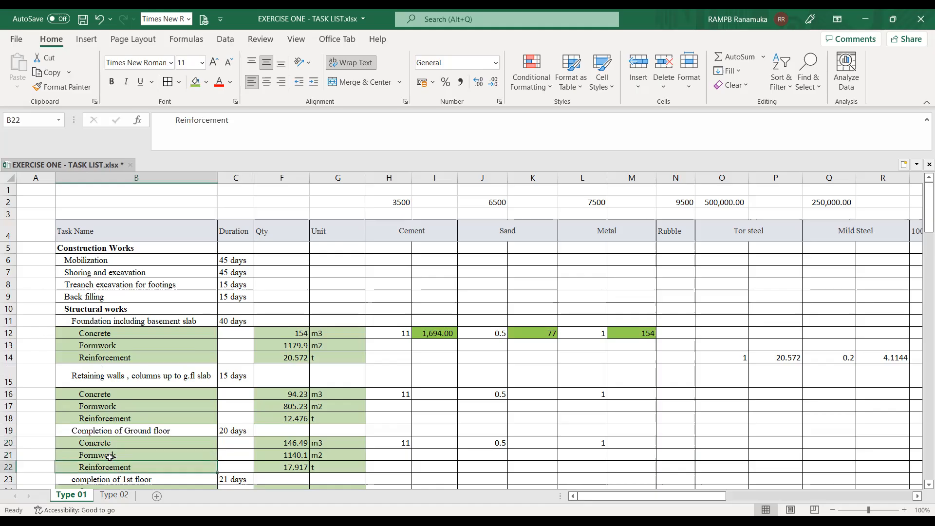
pyautogui.scroll(-2, 125, 427)
pyautogui.click(131, 404)
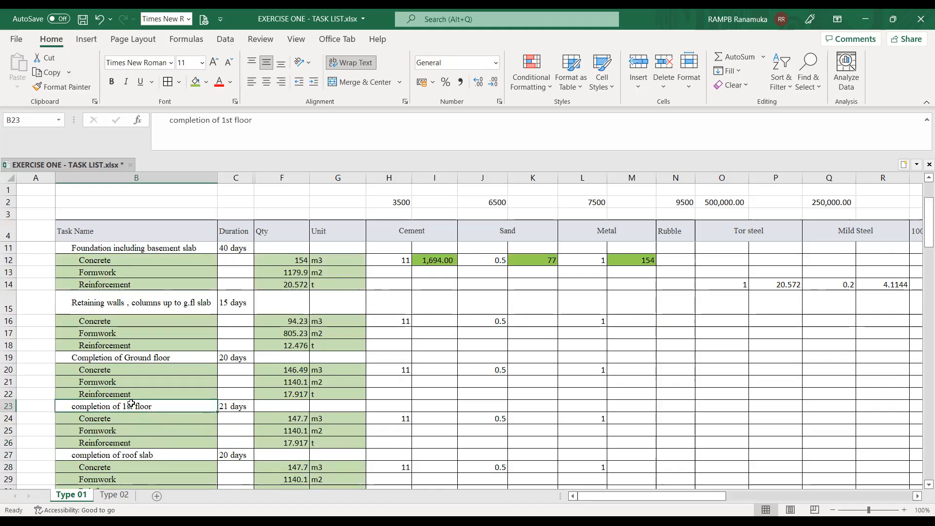
pyautogui.scroll(1, 86, 283)
pyautogui.click(88, 273)
pyautogui.scroll(-2, 111, 386)
pyautogui.click(120, 417)
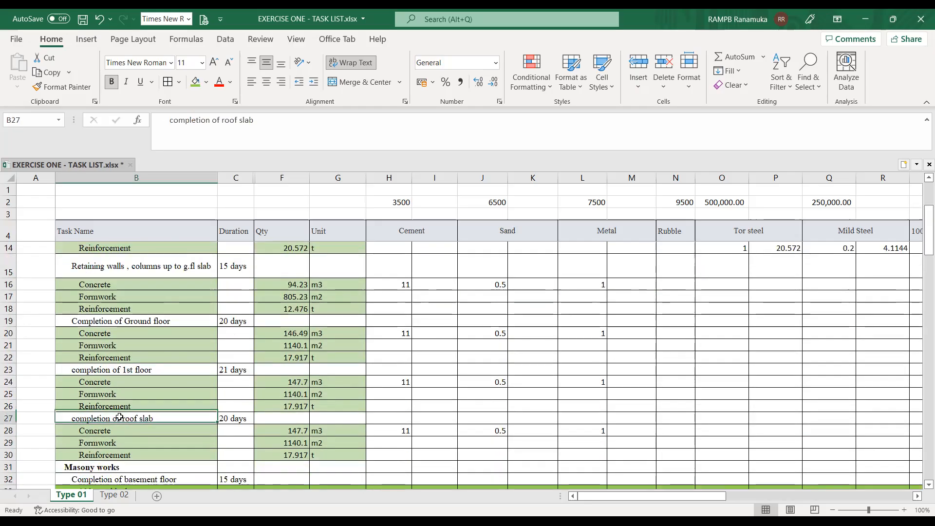
pyautogui.click(112, 432)
pyautogui.click(111, 446)
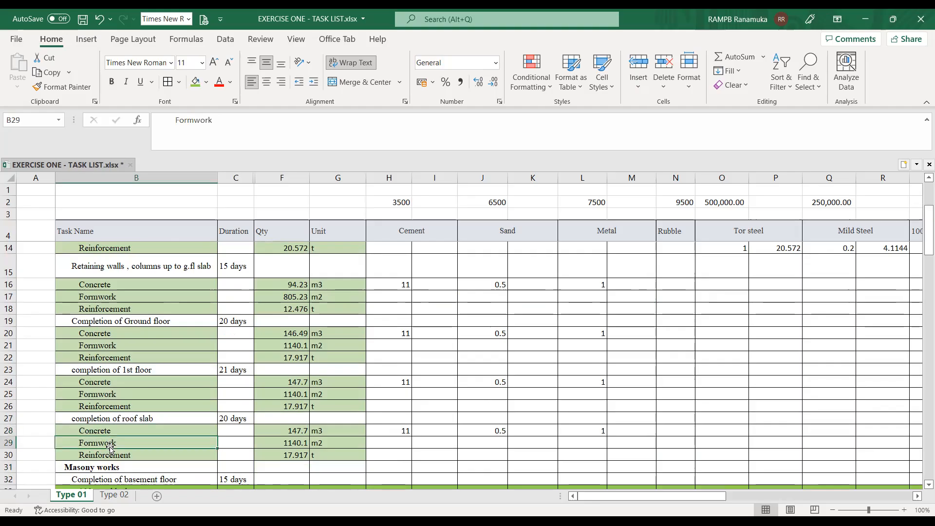
pyautogui.click(109, 456)
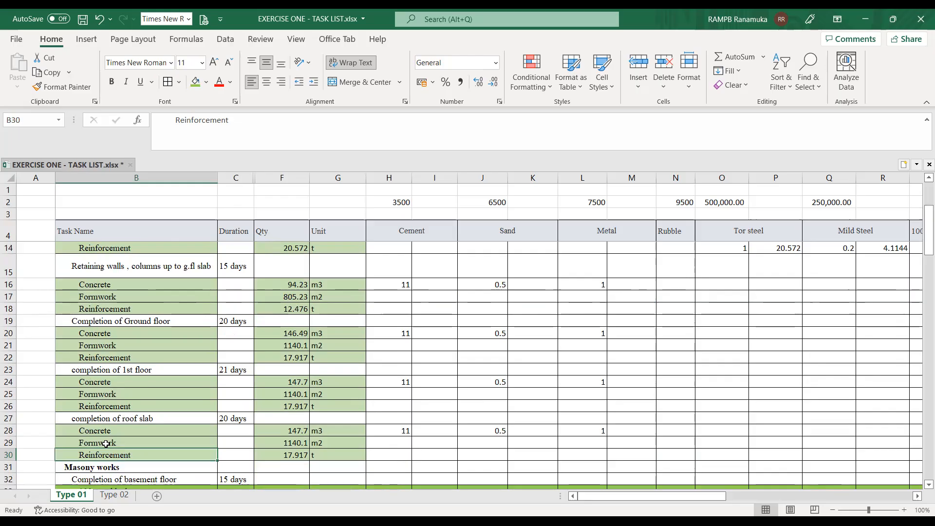
# Step: Compare the foundation's Concrete, Formwork and Reinforcement items again and look over the whole Concrete row
pyautogui.scroll(1, 107, 441)
pyautogui.scroll(1, 107, 438)
pyautogui.click(103, 299)
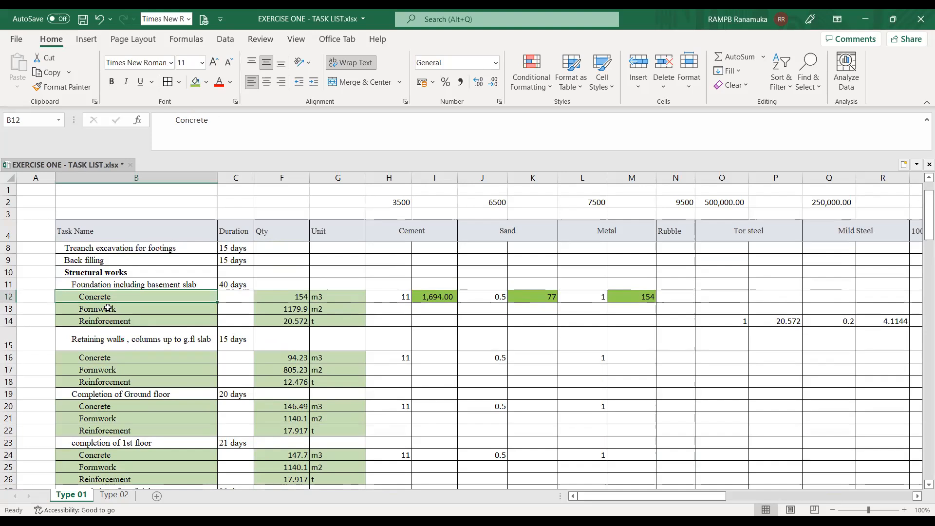
pyautogui.click(107, 321)
pyautogui.click(126, 297)
pyautogui.click(122, 311)
pyautogui.click(122, 320)
pyautogui.click(122, 296)
pyautogui.click(132, 308)
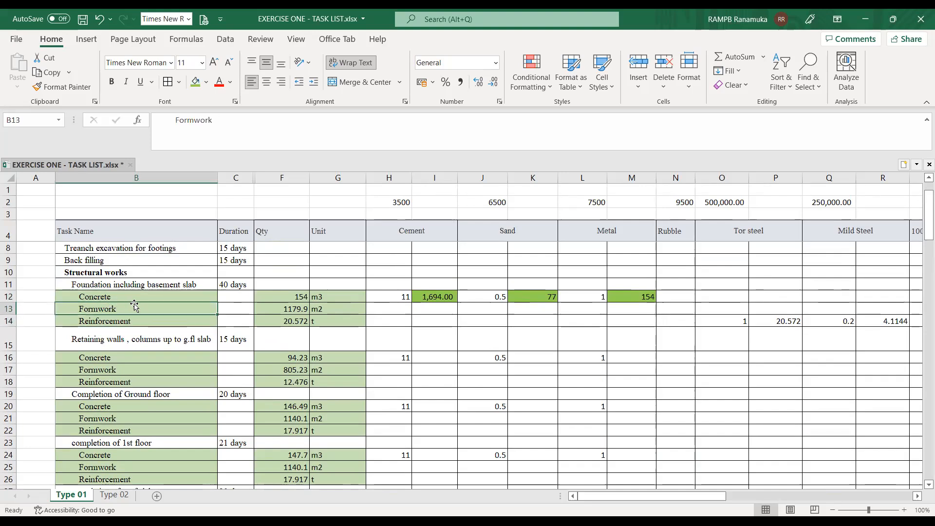
pyautogui.click(10, 297)
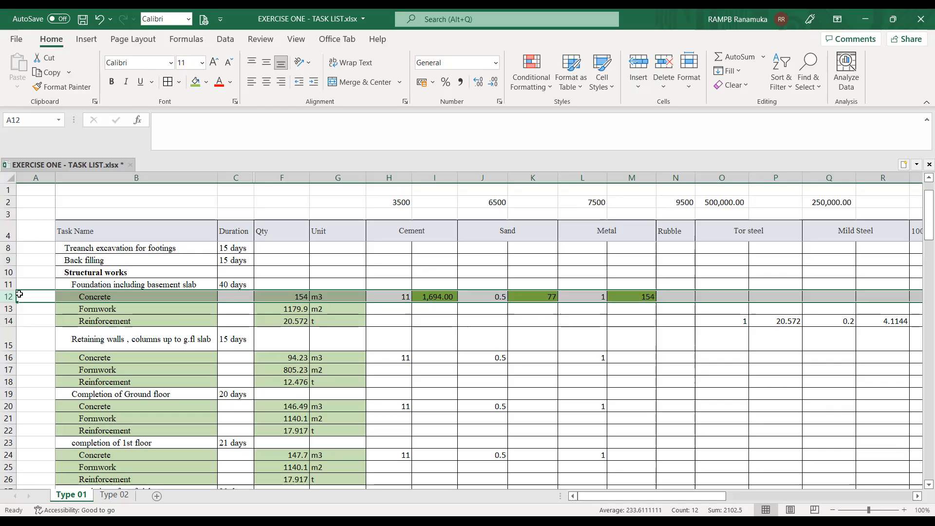
# Step: Check the foundation's Concrete, Formwork and Reinforcement items against their quantities in cells F12 to F14
pyautogui.click(127, 309)
pyautogui.click(95, 297)
pyautogui.click(112, 307)
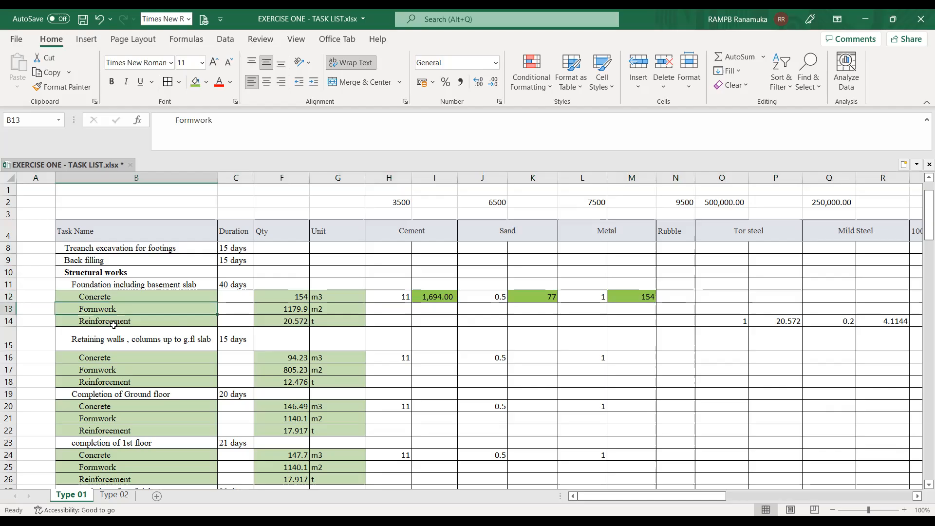
pyautogui.click(110, 298)
pyautogui.click(111, 309)
pyautogui.click(118, 321)
pyautogui.click(277, 301)
pyautogui.click(285, 309)
pyautogui.click(287, 322)
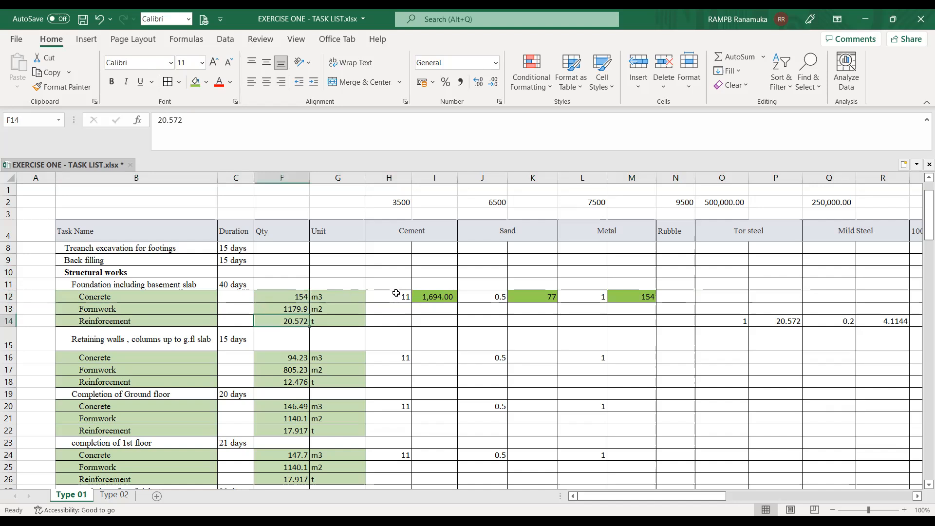
# Step: Review the Cement, Sand, Metal and Rubble material column headings in row 4
pyautogui.click(395, 231)
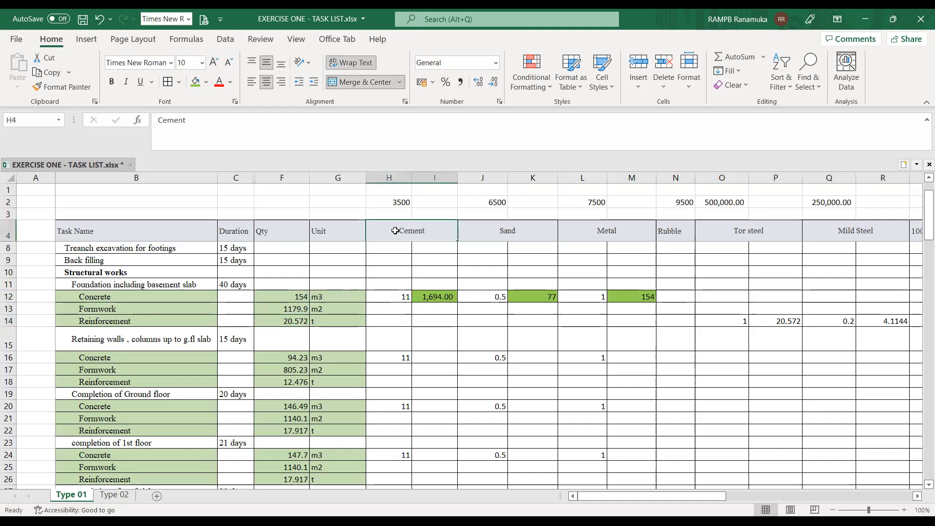
pyautogui.click(508, 224)
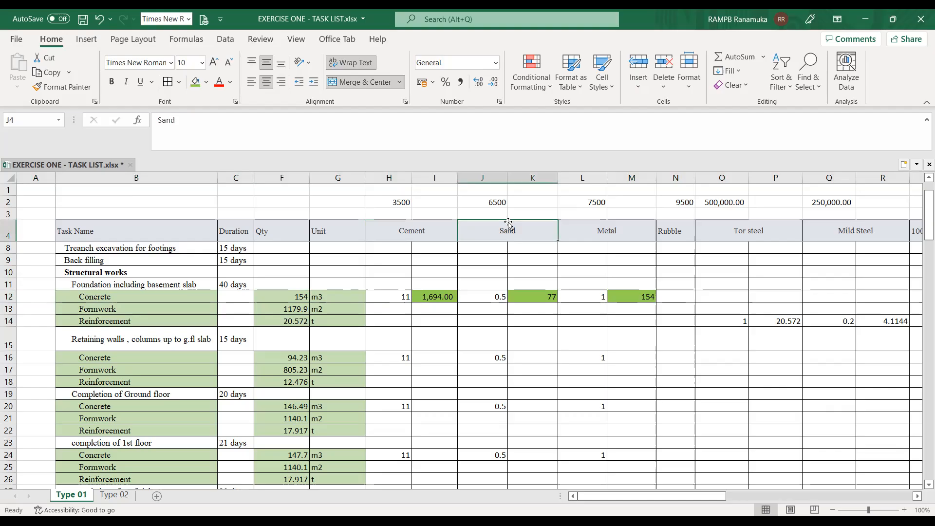
pyautogui.click(605, 231)
pyautogui.click(428, 230)
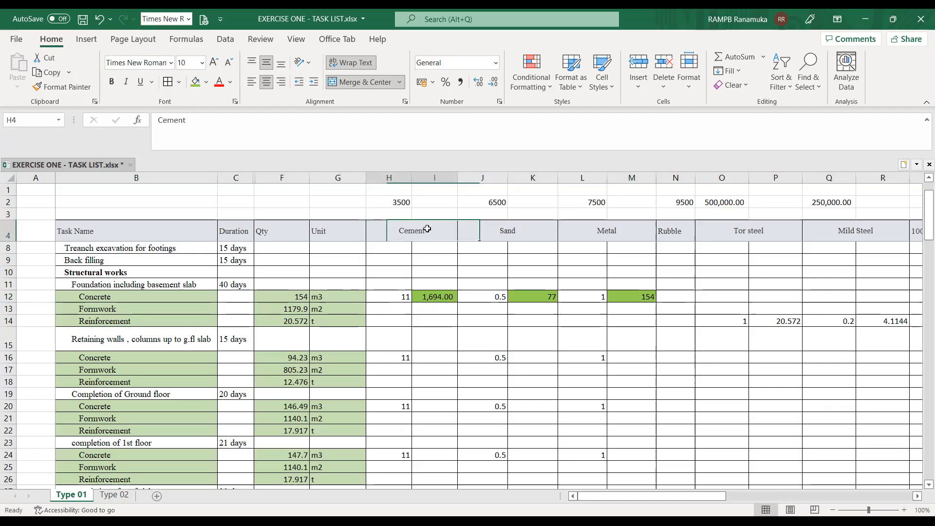
pyautogui.click(543, 222)
pyautogui.click(628, 233)
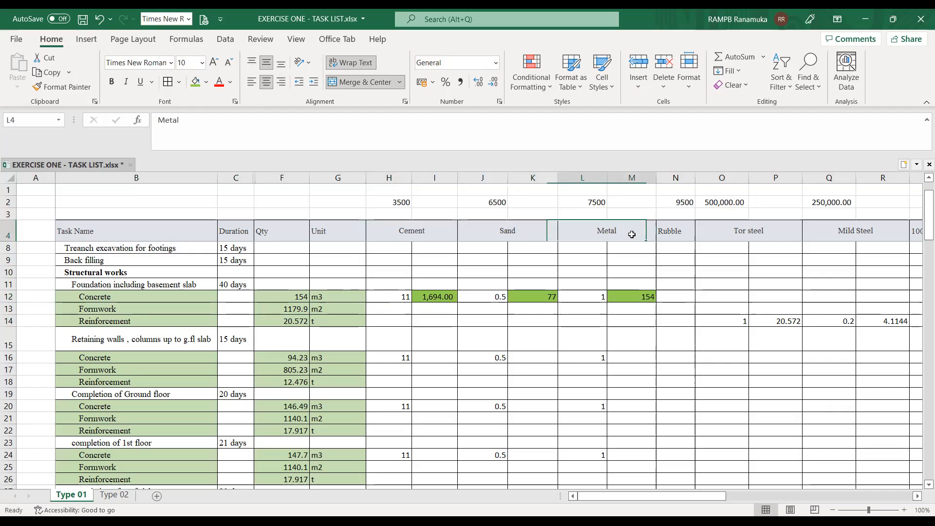
pyautogui.click(677, 234)
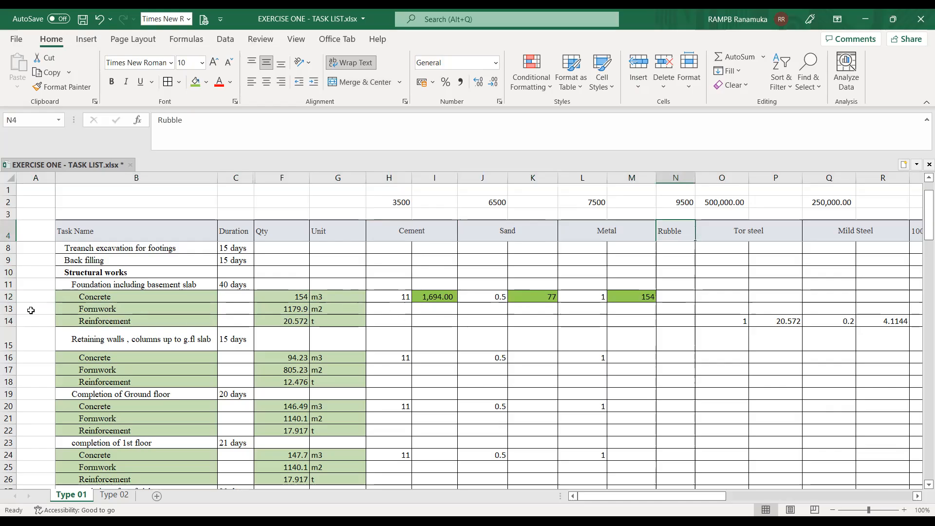
# Step: Examine the foundation's Formwork and Reinforcement rows and inspect the Tor steel quantity formula in cell P14
pyautogui.click(9, 309)
pyautogui.moveTo(666, 499); pyautogui.dragTo(631, 499)
pyautogui.click(137, 319)
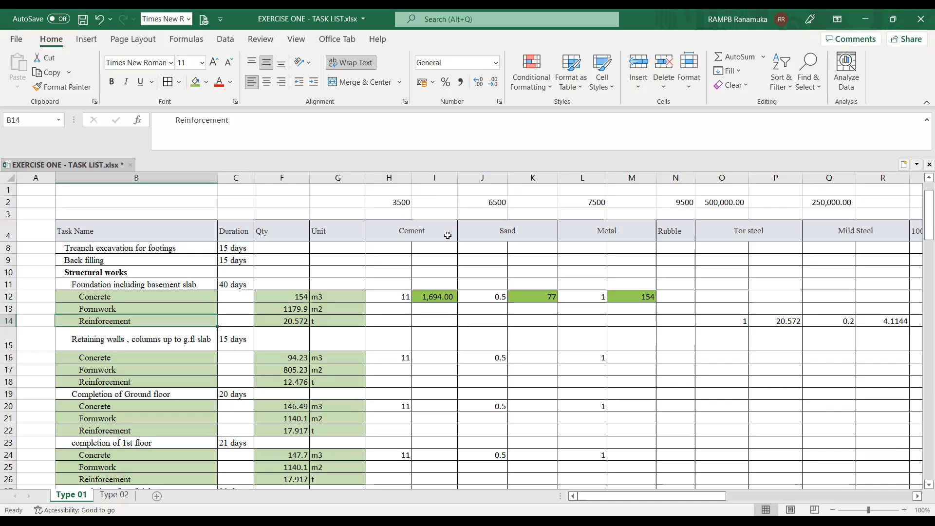
pyautogui.click(775, 320)
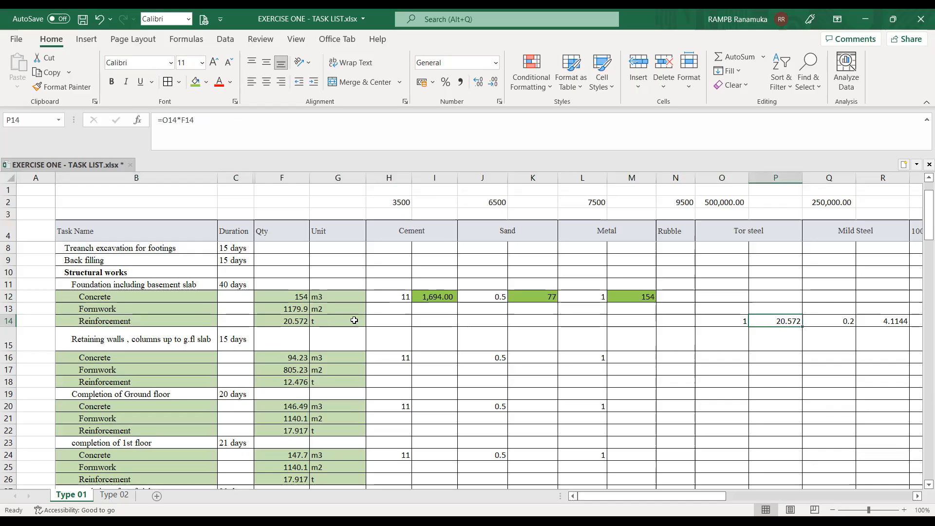
pyautogui.scroll(-1, 359, 319)
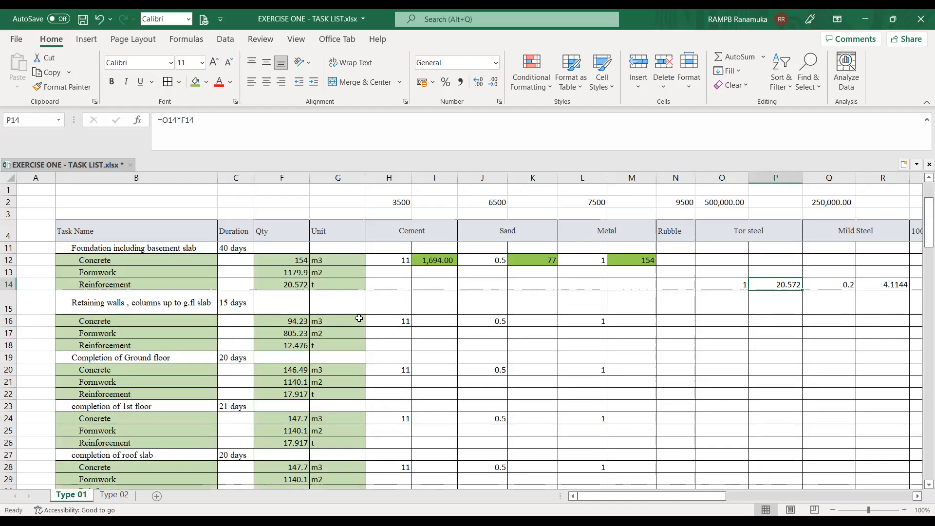
# Step: Examine the 100 mm and 200 mm block items under the basement floor's masonry works
pyautogui.scroll(-3, 359, 318)
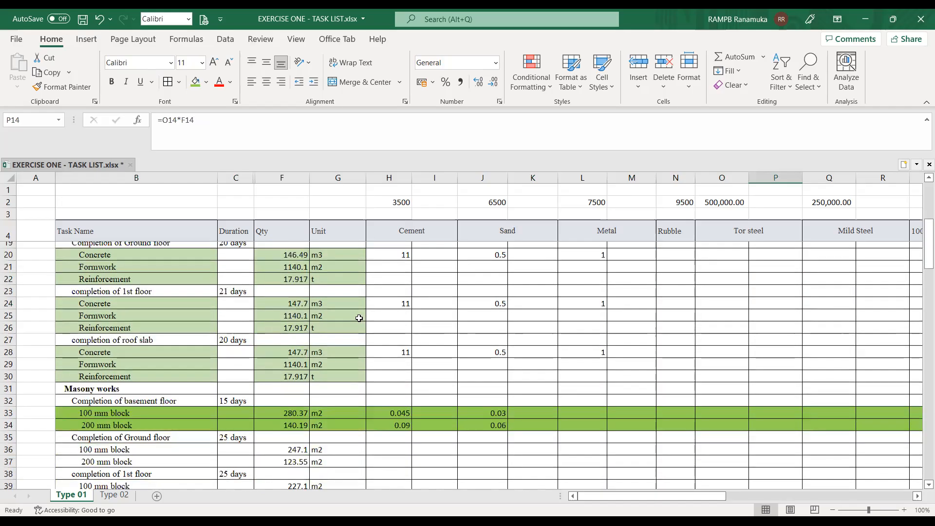
pyautogui.click(117, 408)
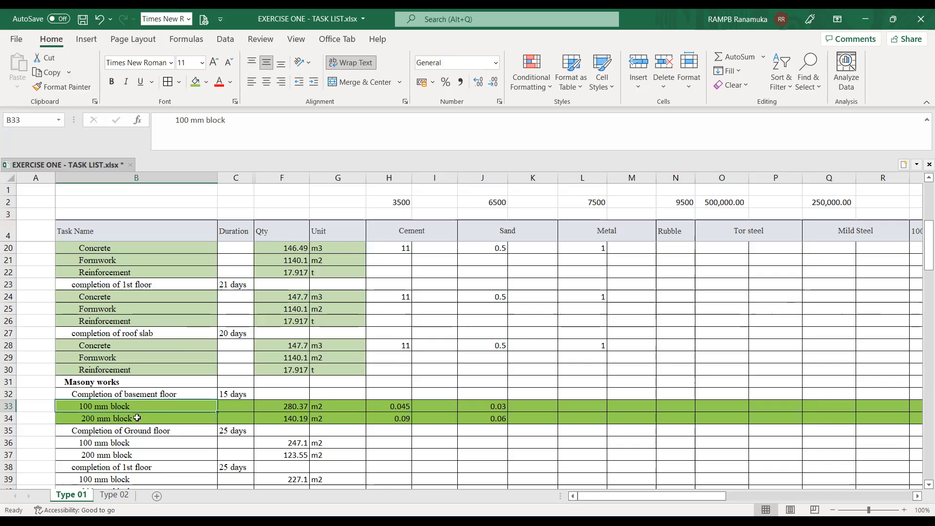
pyautogui.click(142, 415)
pyautogui.click(125, 408)
pyautogui.click(123, 418)
pyautogui.click(125, 407)
pyautogui.click(124, 394)
pyautogui.click(123, 409)
pyautogui.click(126, 419)
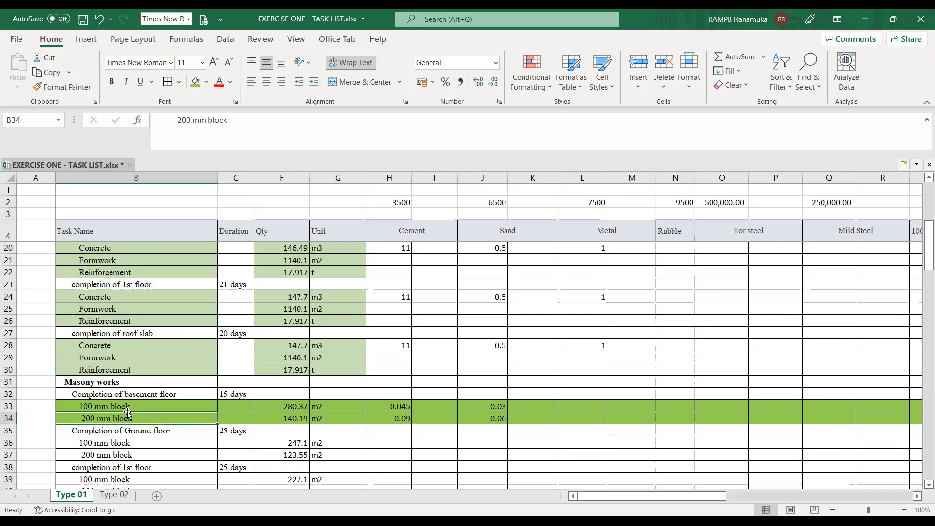
# Step: Review the masonry heading with its basement floor block items and look over the masonry, water proofing and finishes tasks that follow
pyautogui.click(103, 381)
pyautogui.click(112, 393)
pyautogui.click(115, 407)
pyautogui.click(116, 419)
pyautogui.click(131, 407)
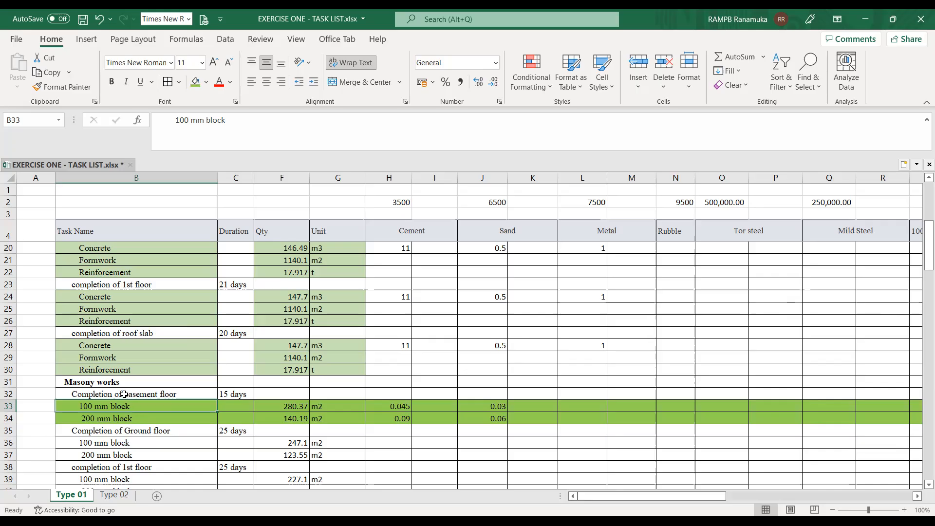
pyautogui.scroll(-4, 125, 395)
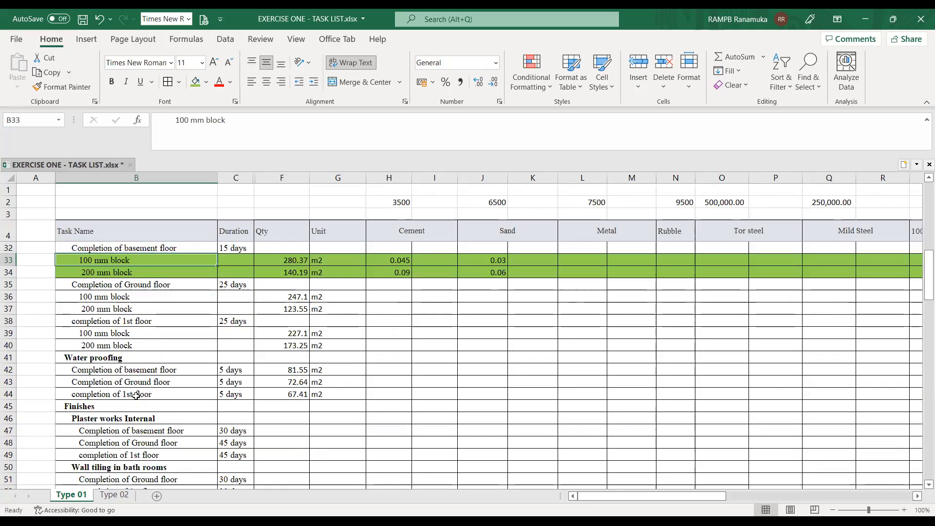
pyautogui.scroll(9, 136, 396)
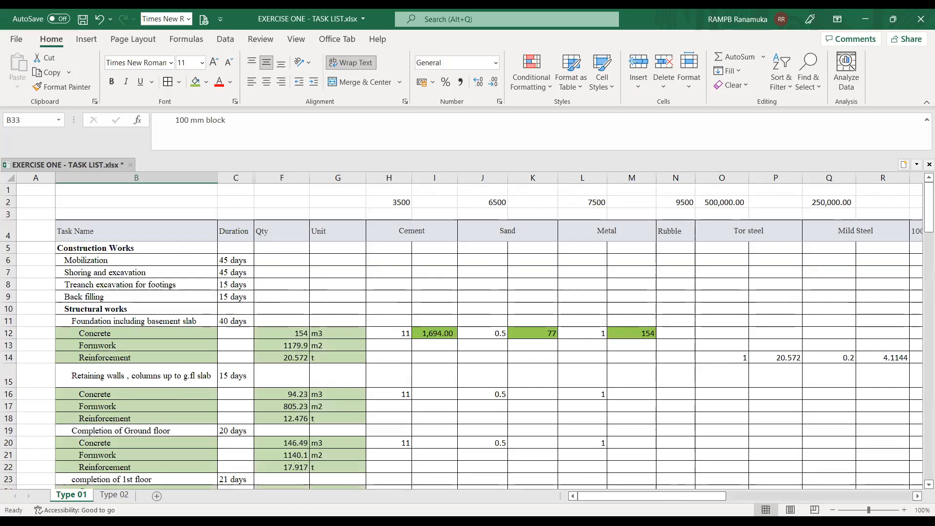
# Step: Review the Cement and Sand headings and check the foundation Concrete row's quantity against its material amounts, including the formula in cell I12
pyautogui.click(833, 510)
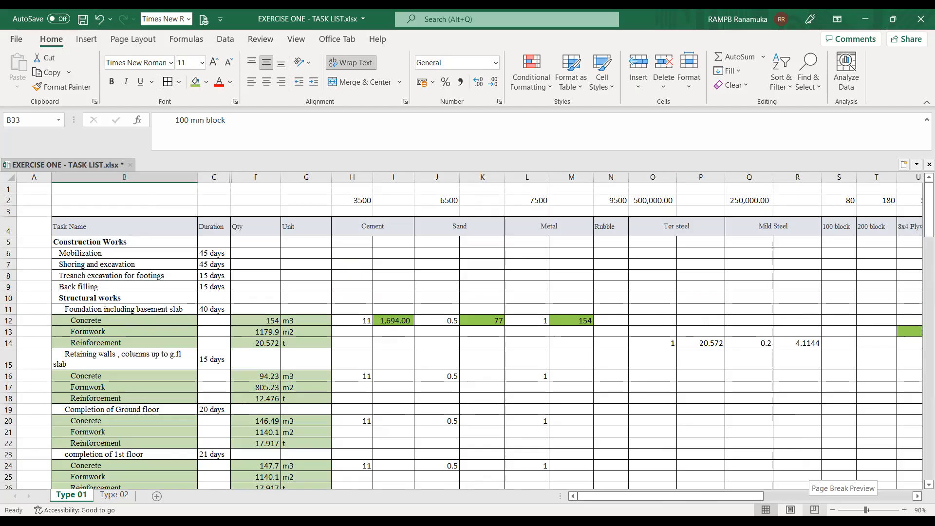
pyautogui.click(398, 227)
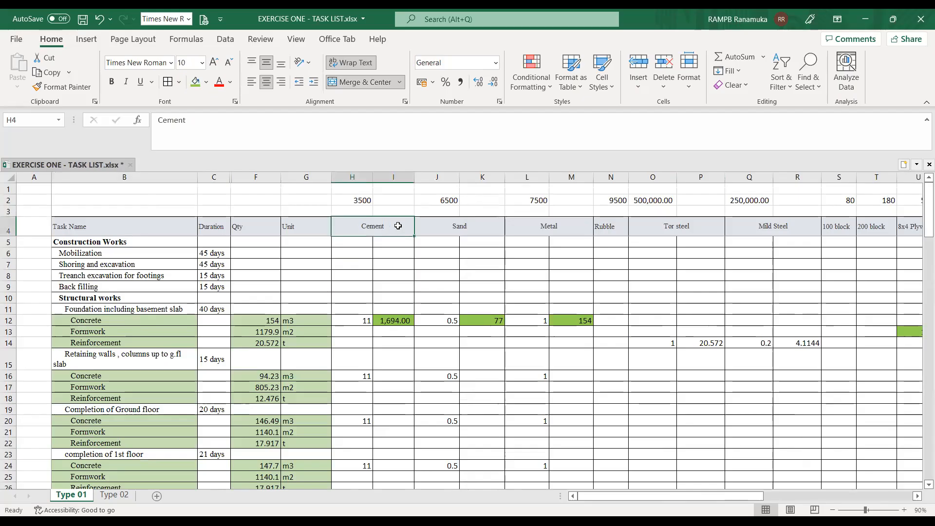
pyautogui.click(460, 226)
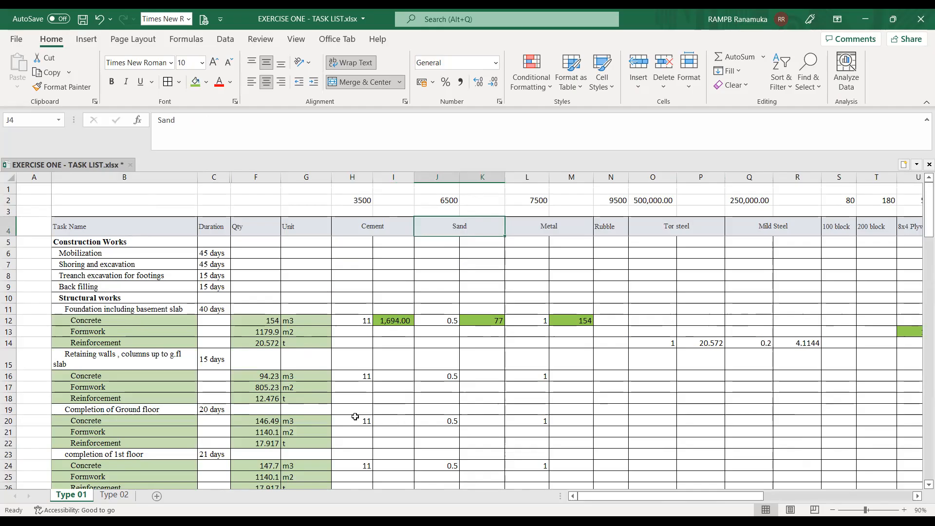
pyautogui.click(387, 320)
pyautogui.press('Right')
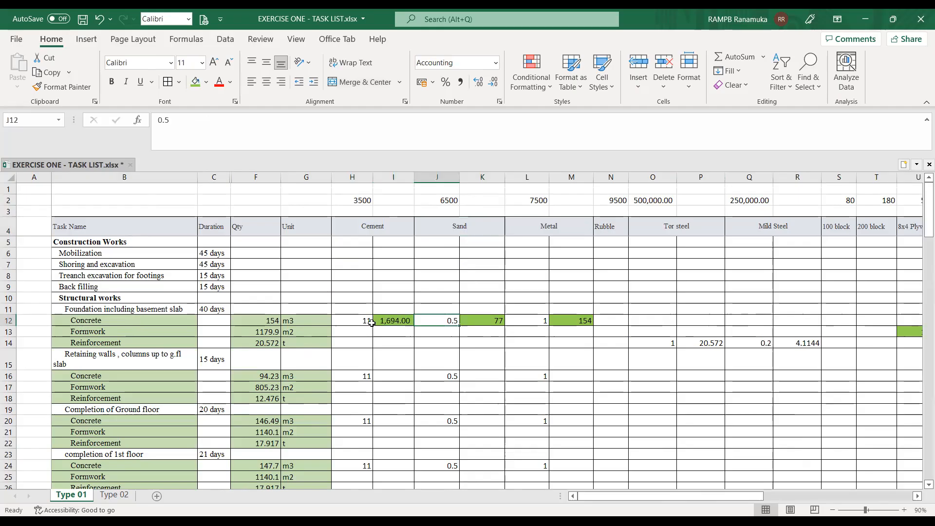
pyautogui.click(261, 322)
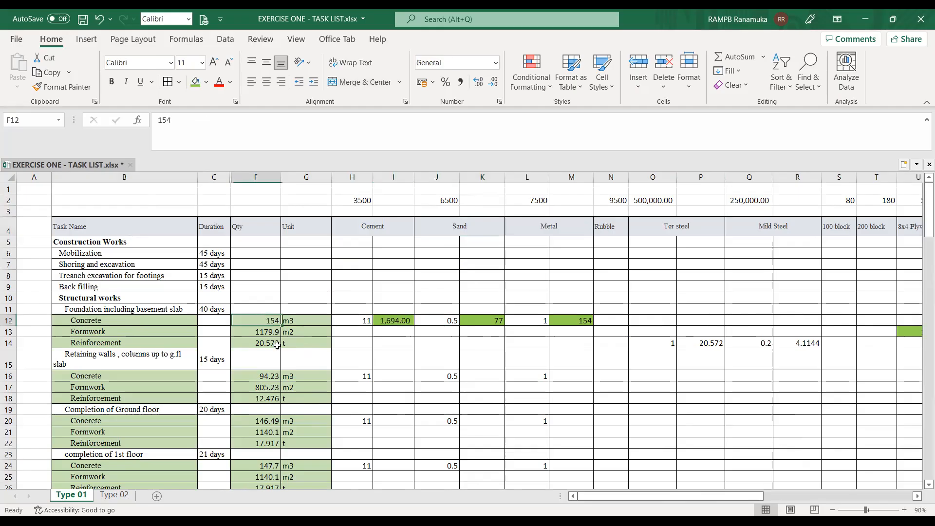
pyautogui.click(370, 320)
pyautogui.press('Right')
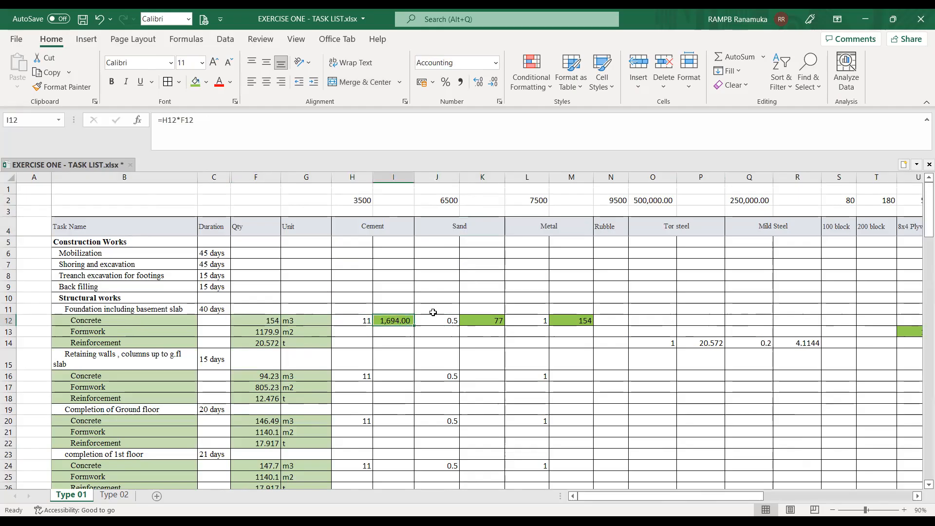
pyautogui.click(569, 320)
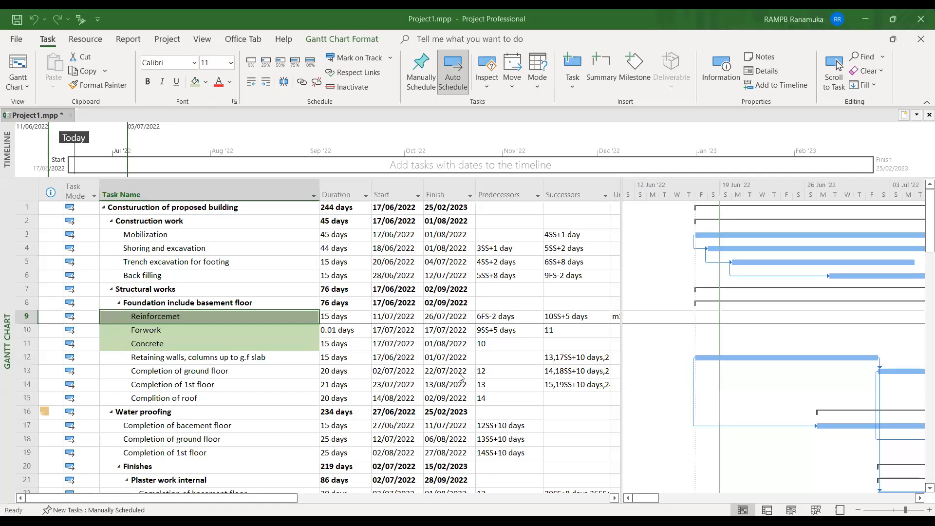
# Step: Switch to Project and review the foundation's reinforcement, formwork and concrete subtasks, followed by the remaining structural tasks down to the roof
pyautogui.click(450, 371)
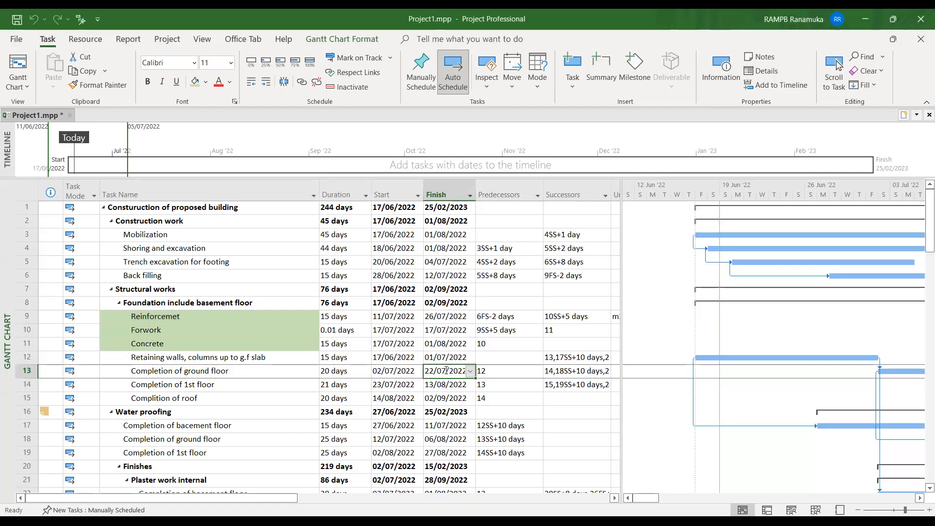
pyautogui.click(185, 317)
pyautogui.press('Return')
pyautogui.press('Return')
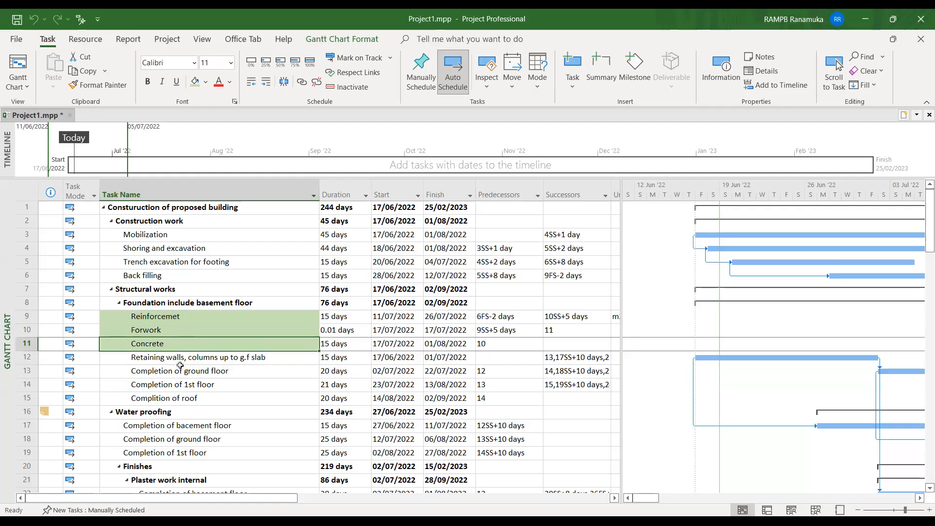
pyautogui.press('Return')
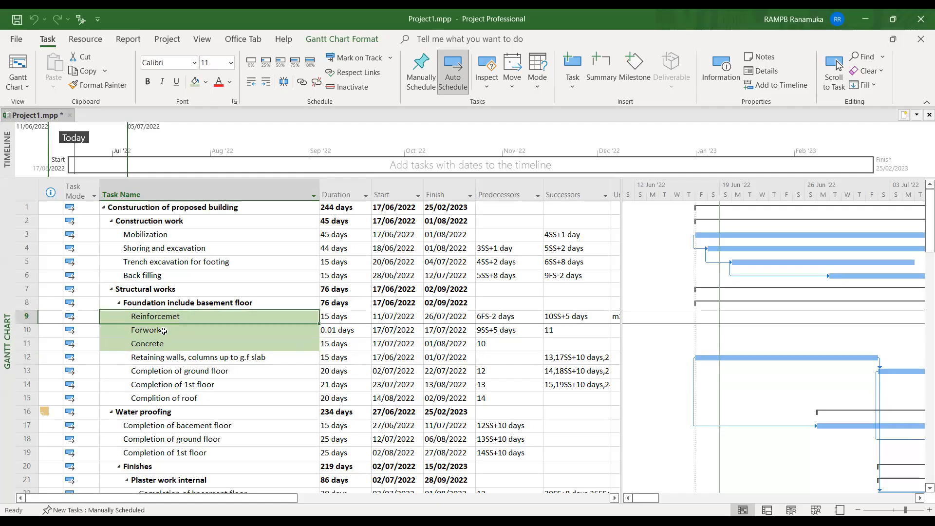
pyautogui.press('Return')
pyautogui.press('Return')
pyautogui.press('Return')
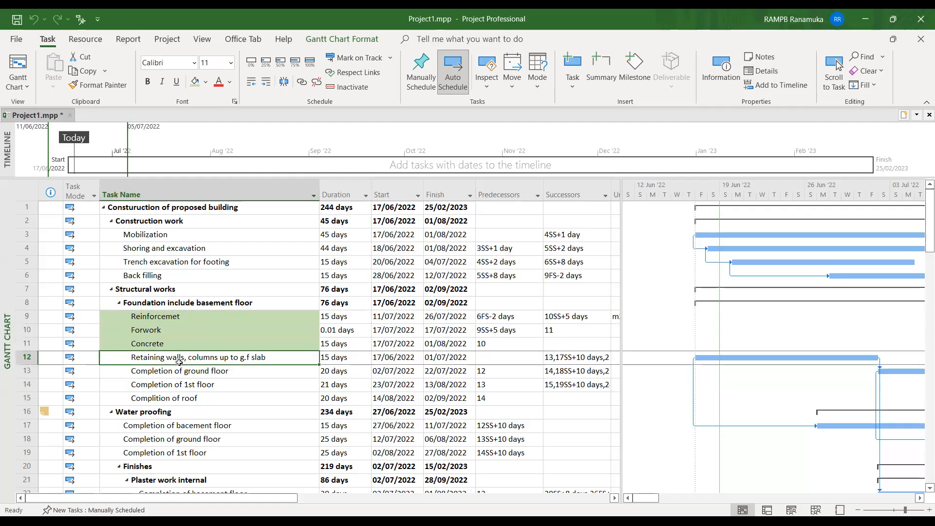
pyautogui.click(173, 387)
pyautogui.click(170, 399)
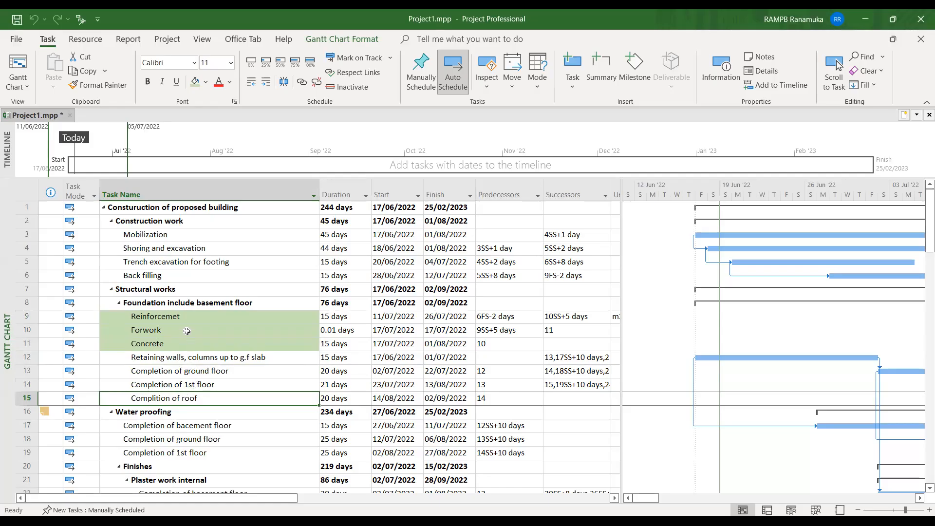
# Step: Go through the foundation's reinforcement, formwork and concrete subtasks again in the schedule, ending on the reinforcement task
pyautogui.click(175, 316)
pyautogui.press('Return')
pyautogui.press('Return')
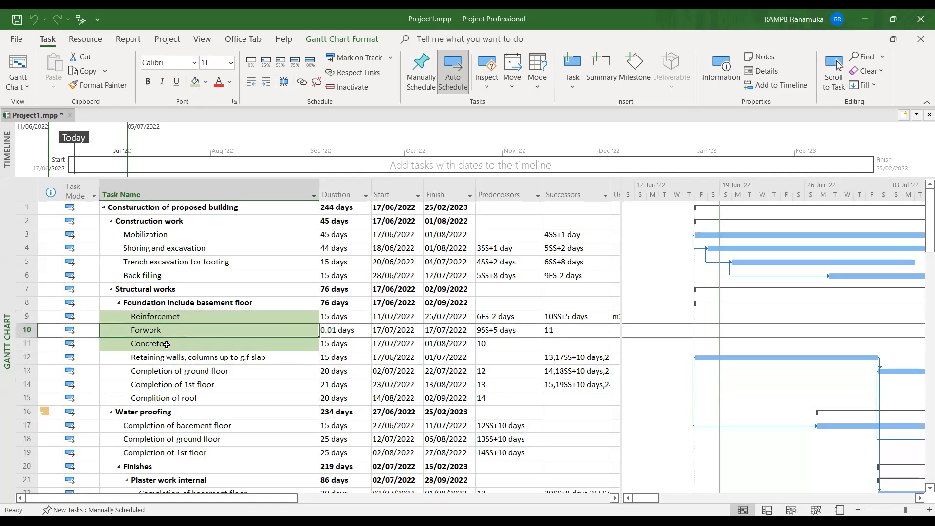
pyautogui.press('Return')
pyautogui.press('Return')
pyautogui.press('Return')
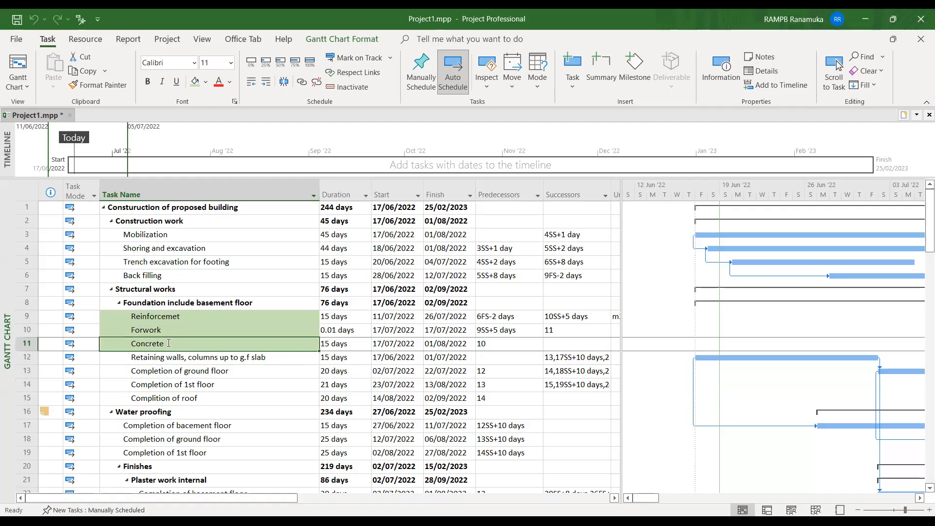
pyautogui.press('Return')
pyautogui.press('Return')
pyautogui.press('Return')
pyautogui.press('Return')
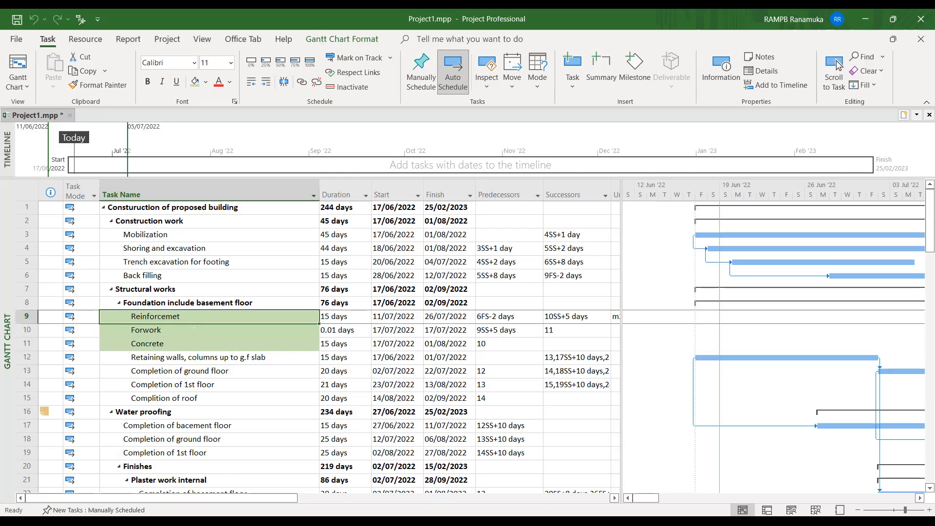
pyautogui.keyDown('ctrl'); pyautogui.click(195, 317); pyautogui.keyUp('ctrl')
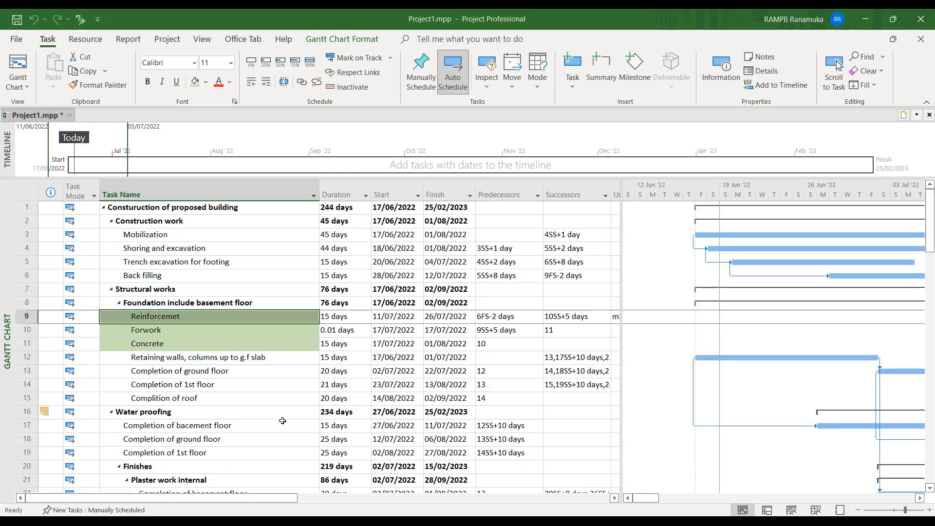
pyautogui.click(195, 317)
pyautogui.click(264, 427)
pyautogui.click(191, 315)
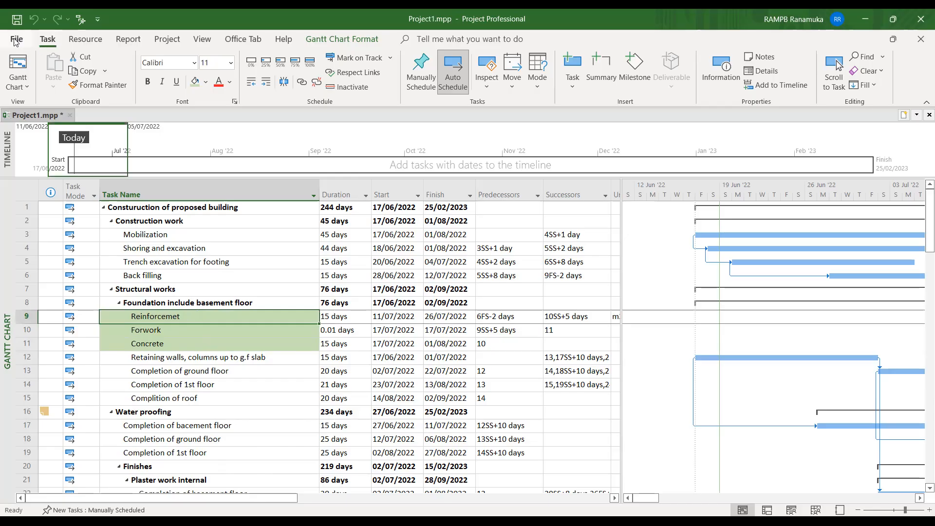
# Step: Switch the schedule to the Resource Sheet view and look over all listed resource names
pyautogui.click(20, 87)
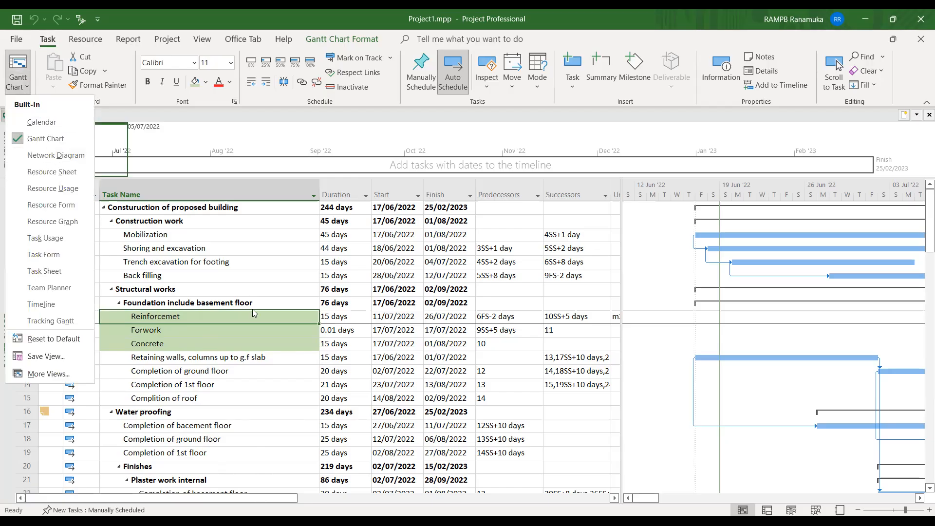
pyautogui.click(16, 35)
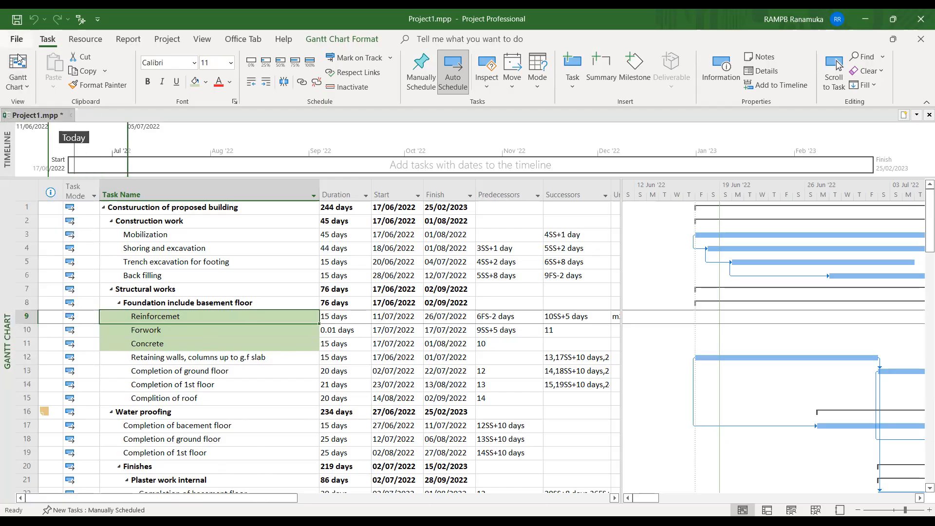
pyautogui.click(24, 88)
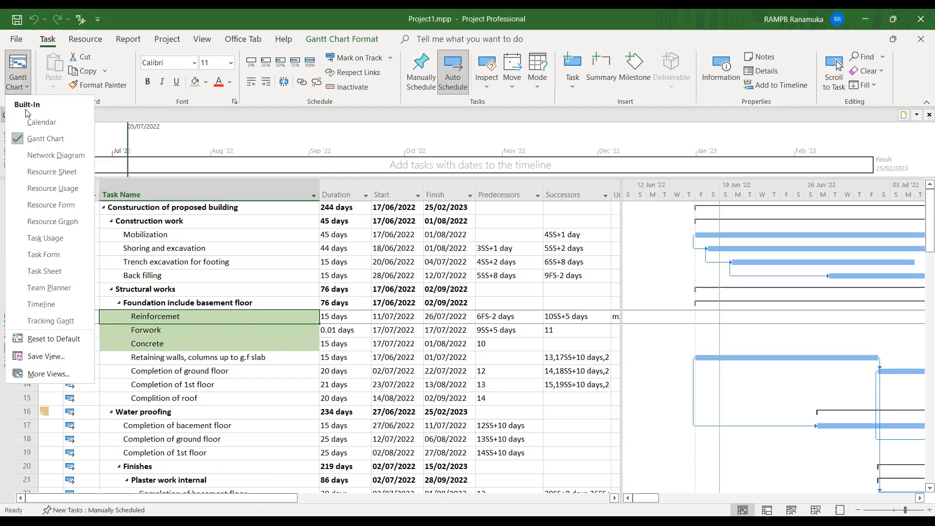
pyautogui.click(51, 174)
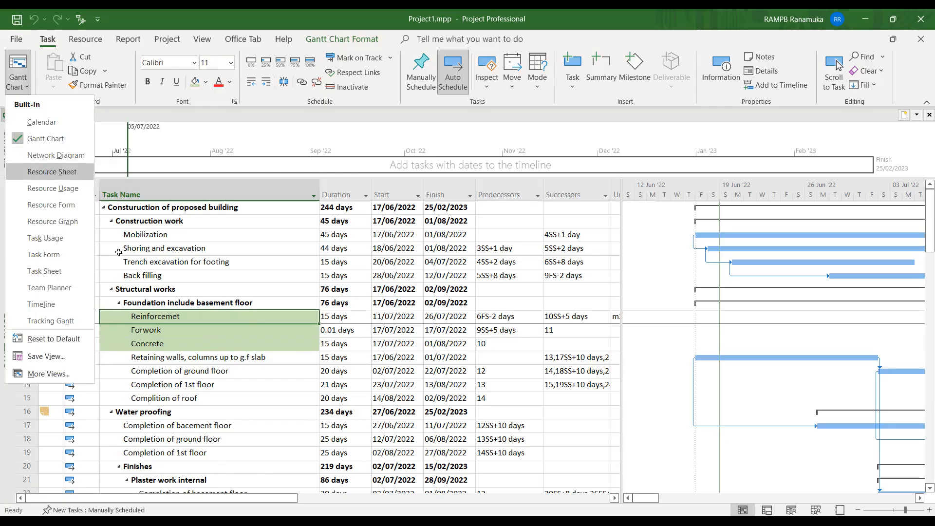
pyautogui.moveTo(95, 198); pyautogui.dragTo(90, 320)
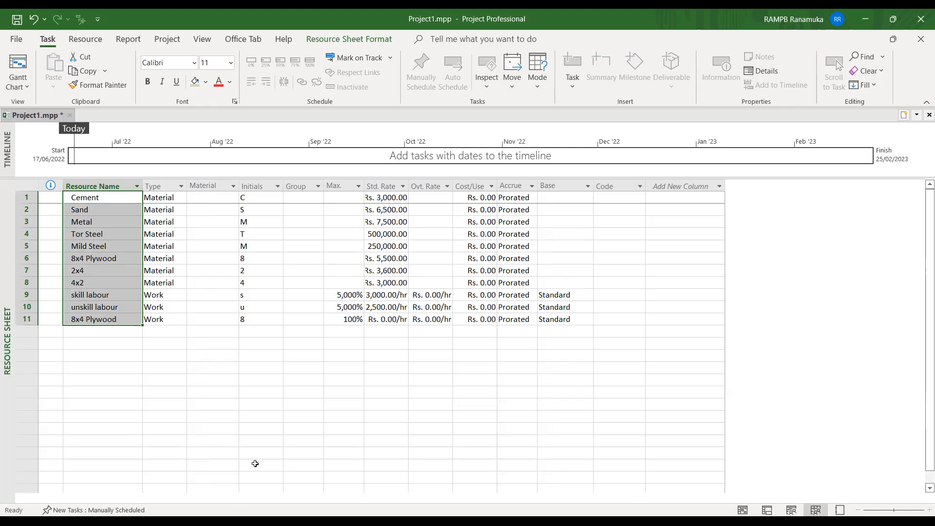
# Step: Delete the duplicate 8x4 Plywood resource of type Work in row 11
pyautogui.click(113, 358)
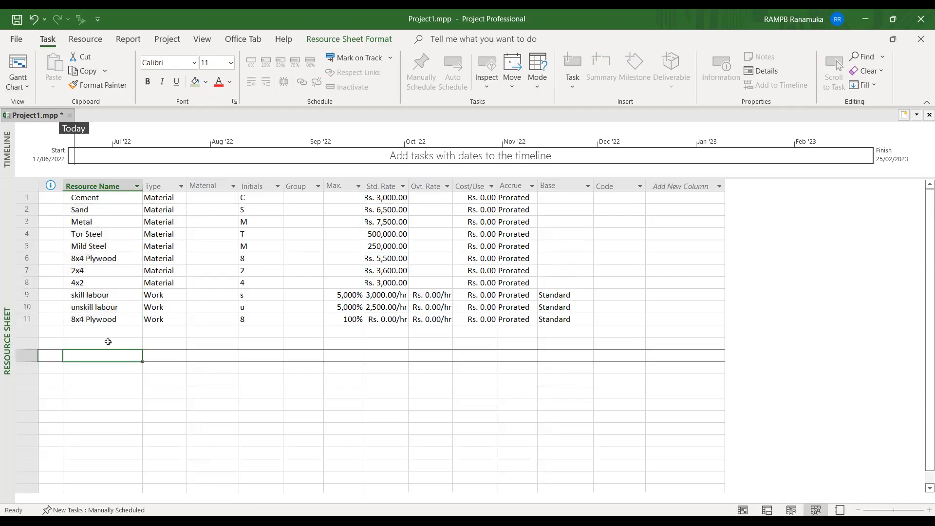
pyautogui.click(39, 320)
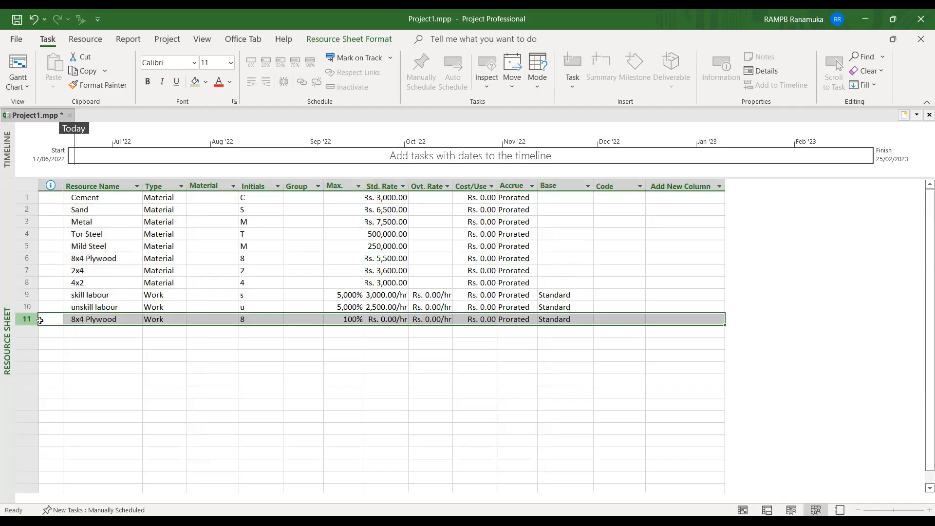
pyautogui.press('Delete')
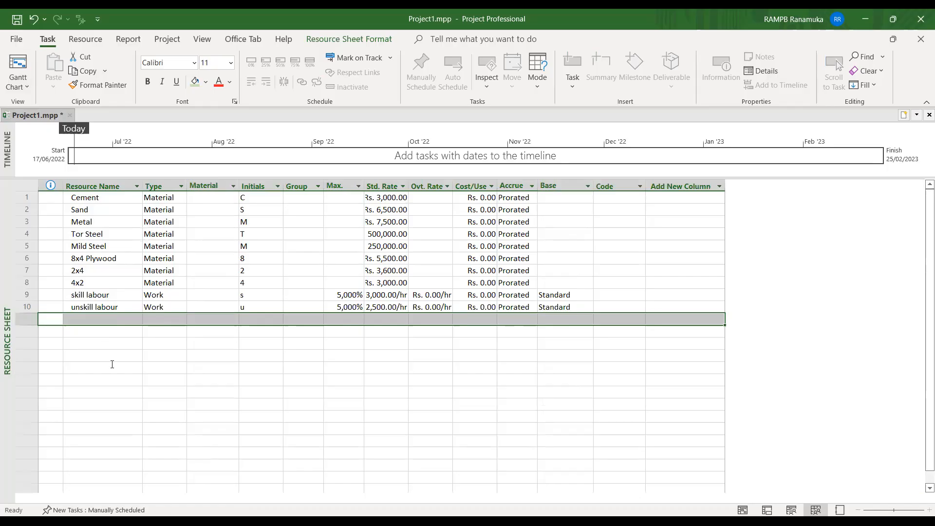
# Step: Add a resource named Readymix in row 12, leaving row 11 blank
pyautogui.click(112, 364)
pyautogui.click(87, 332)
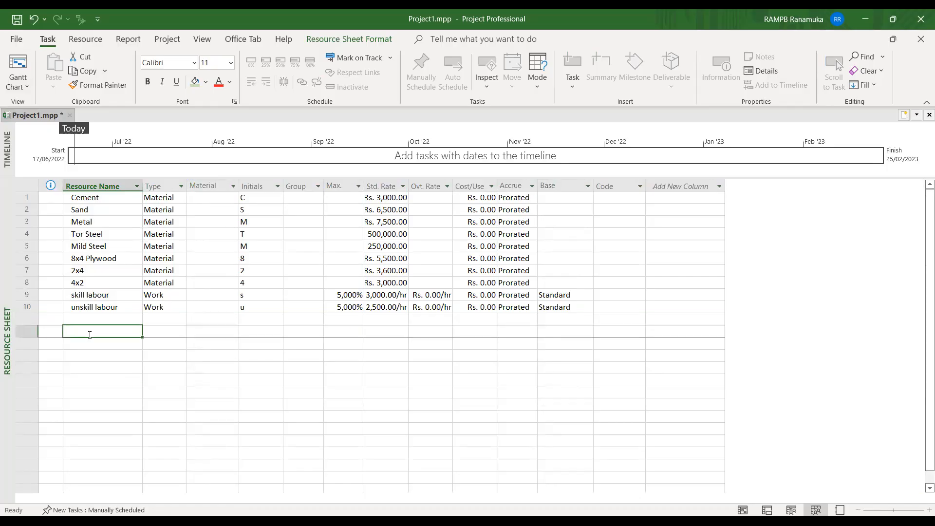
pyautogui.write('Readymix')
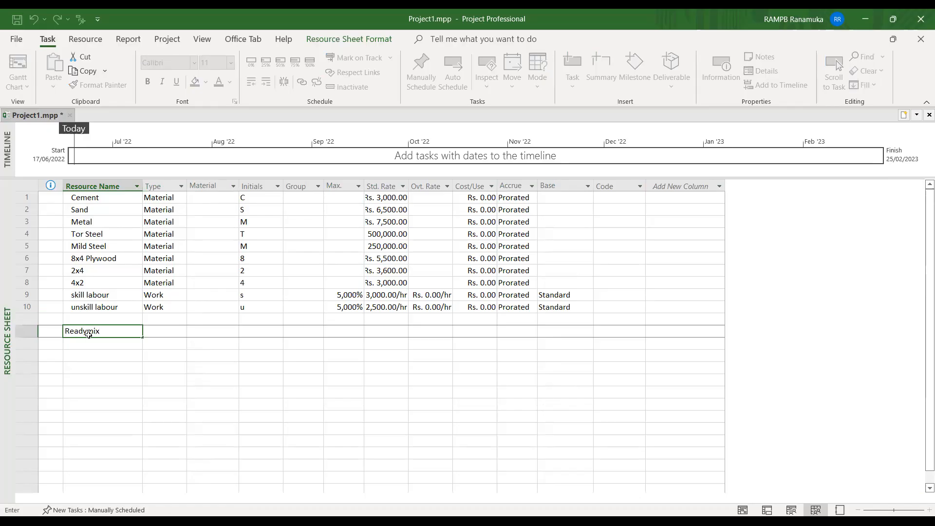
pyautogui.press('Tab')
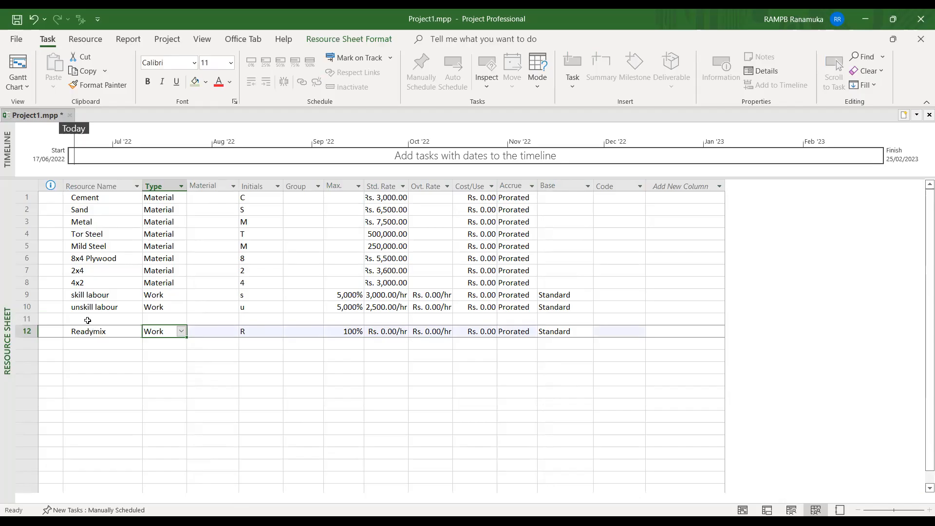
# Step: Change the Readymix resource's type to Material
pyautogui.click(162, 185)
pyautogui.click(183, 334)
pyautogui.click(182, 332)
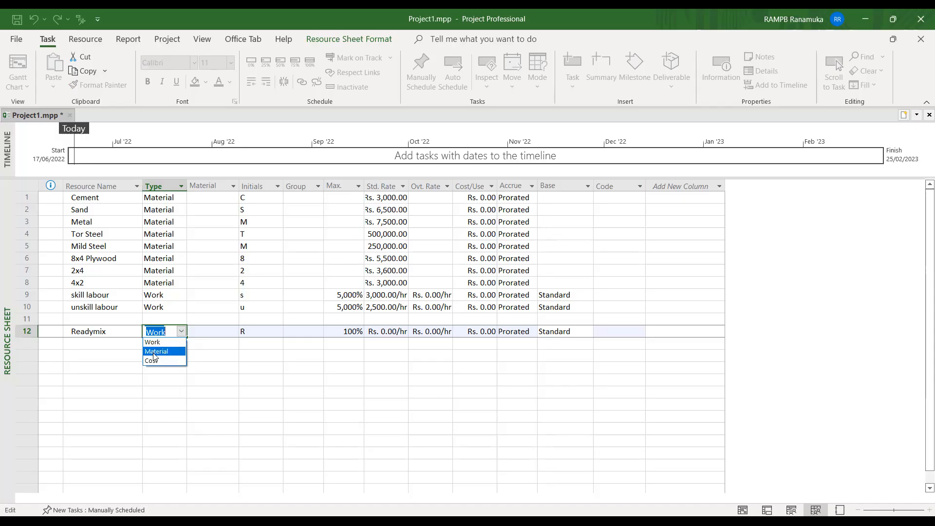
pyautogui.click(156, 352)
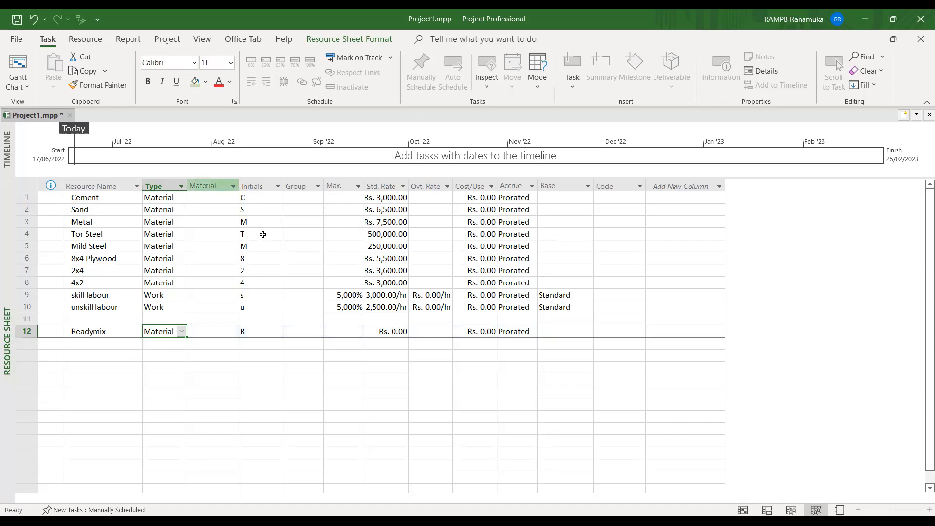
pyautogui.click(263, 333)
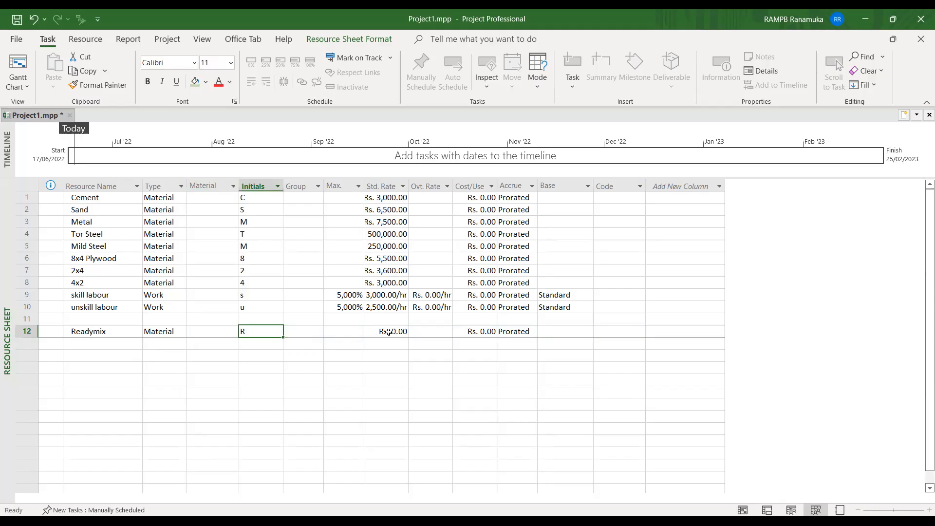
# Step: Widen the Std. Rate column until the full rupee amounts fit
pyautogui.moveTo(408, 186); pyautogui.dragTo(451, 188)
pyautogui.click(412, 200)
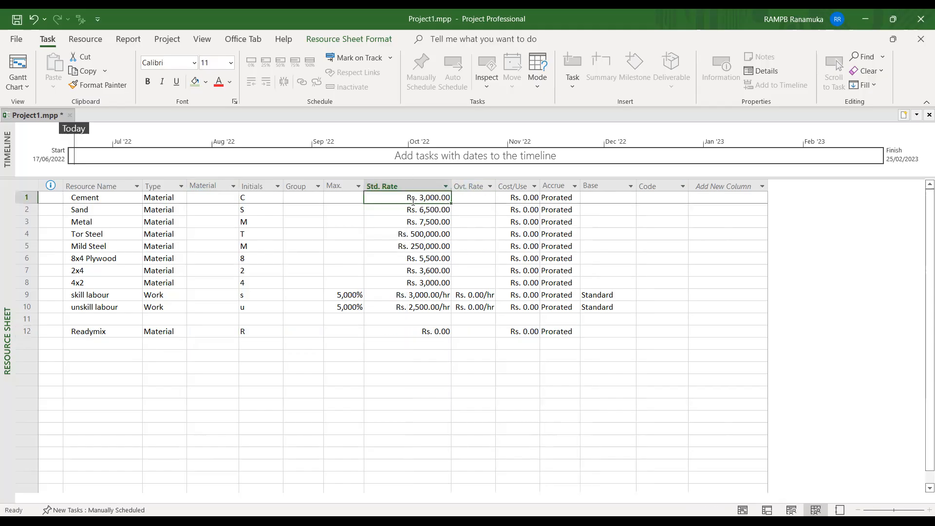
pyautogui.click(417, 333)
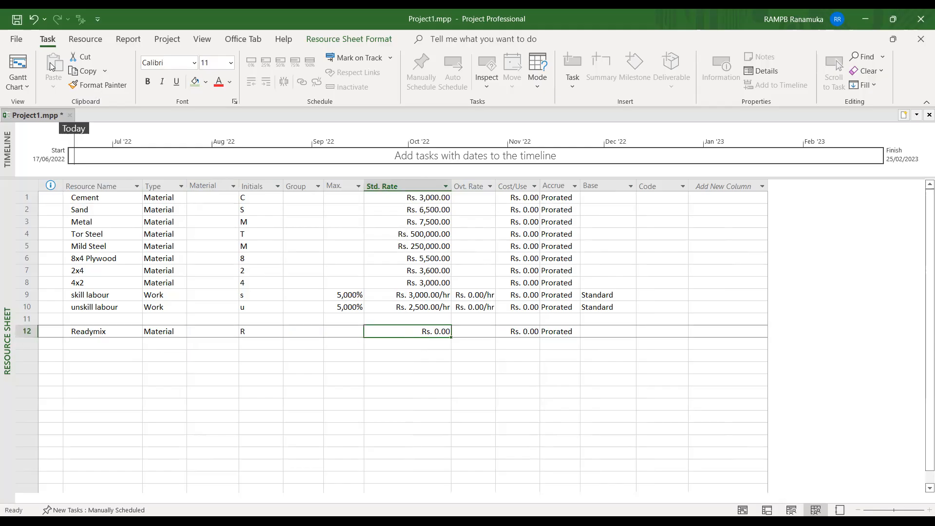
# Step: Review the project's currency symbol, placement and currency code in the display options, and close the options without changing them
pyautogui.click(24, 43)
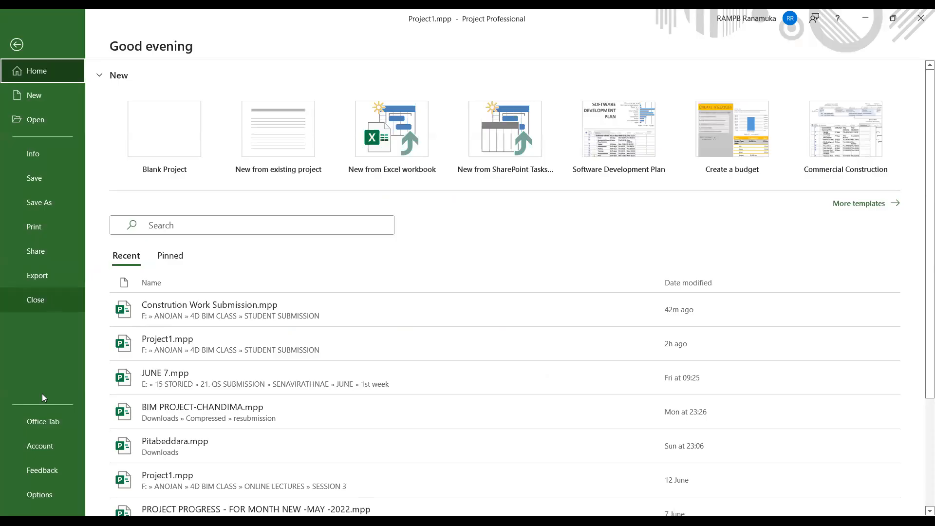
pyautogui.click(49, 499)
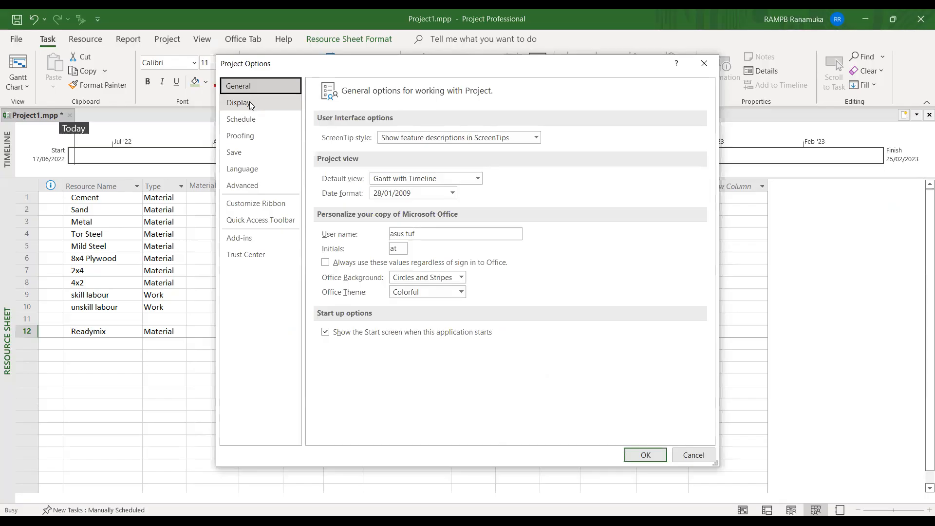
pyautogui.click(249, 102)
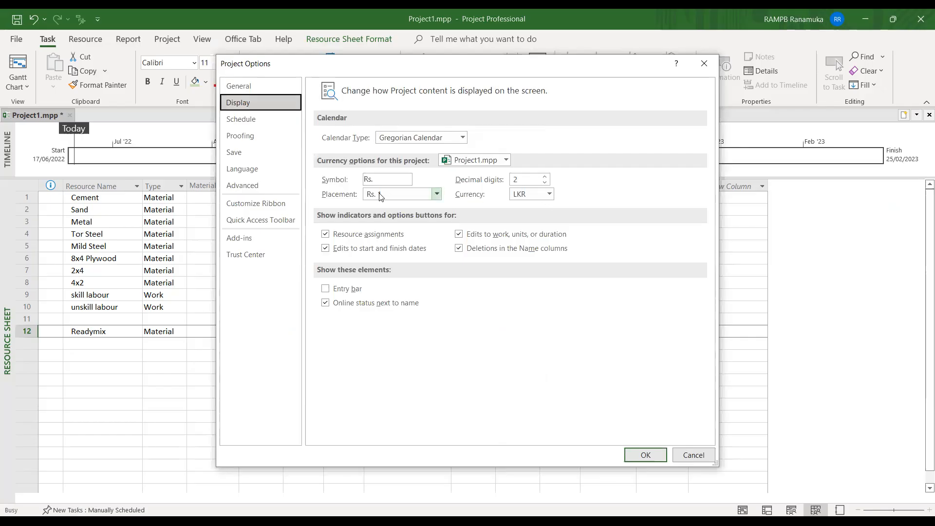
pyautogui.click(548, 195)
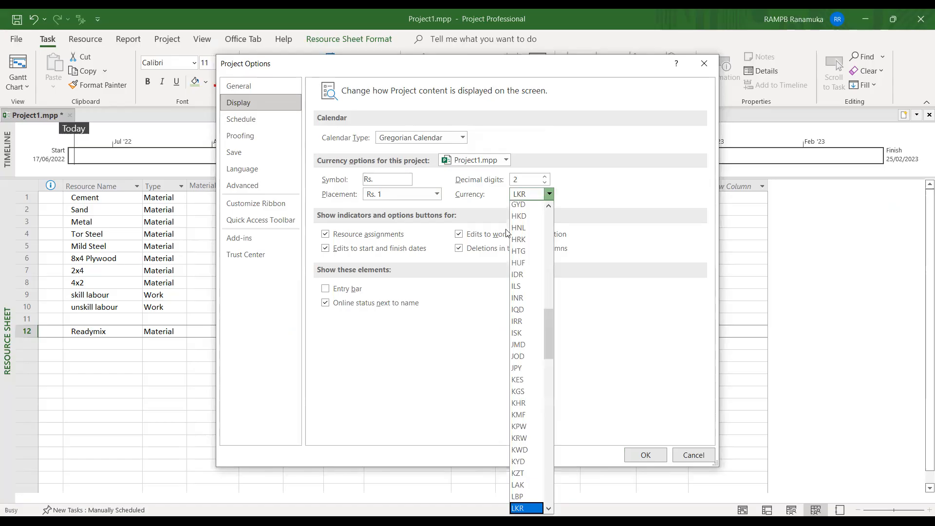
pyautogui.click(534, 196)
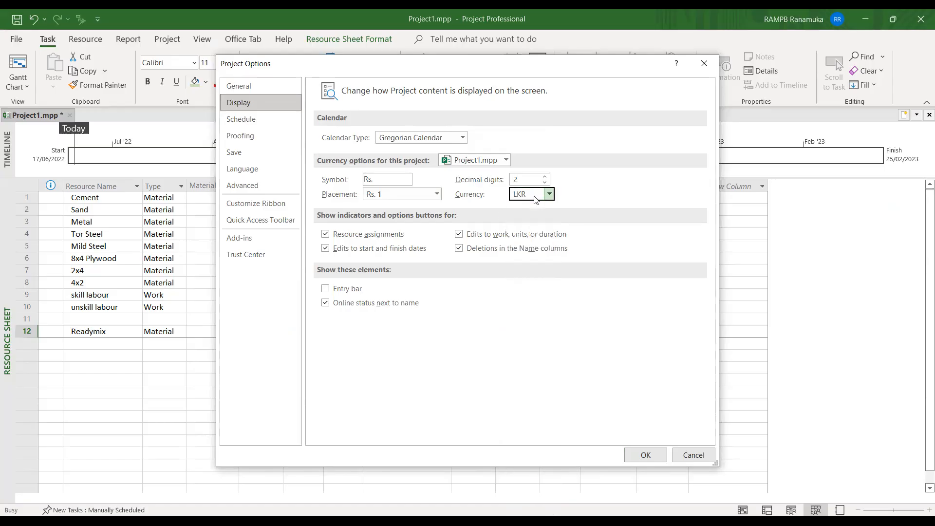
pyautogui.click(704, 69)
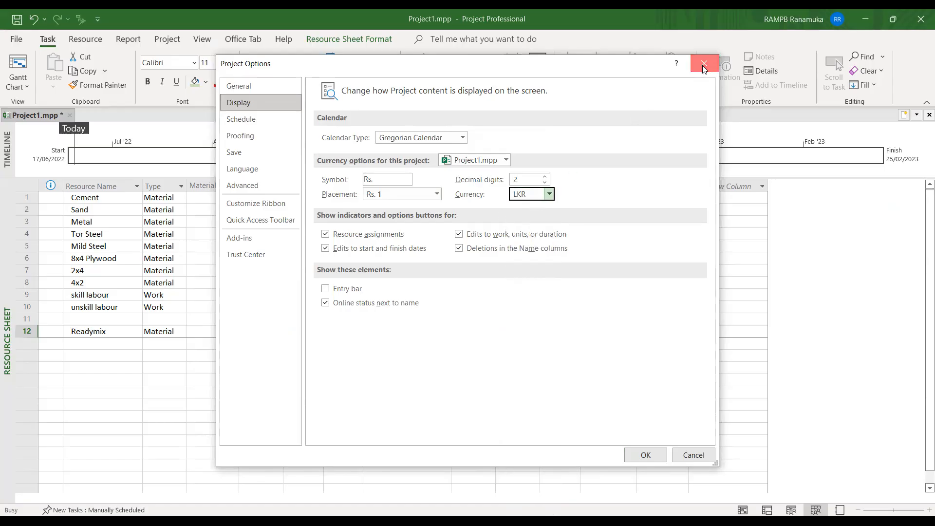
# Step: Set the Readymix resource's standard rate to Rs. 35,000
pyautogui.click(409, 364)
pyautogui.click(88, 332)
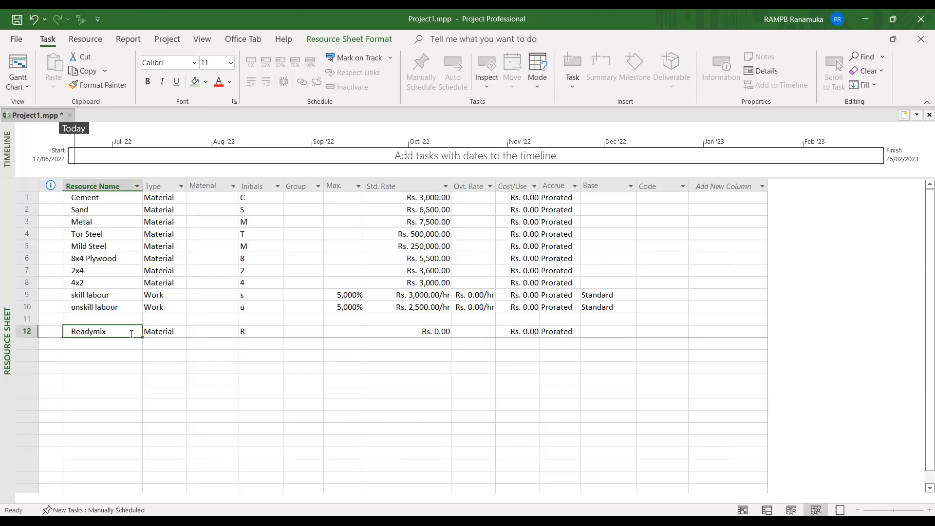
pyautogui.click(405, 331)
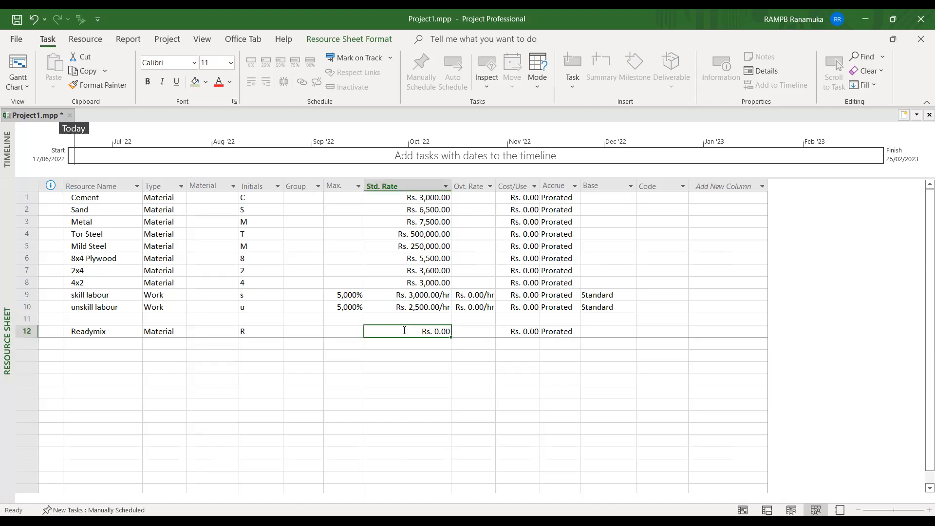
pyautogui.write('3')
pyautogui.write('5,000')
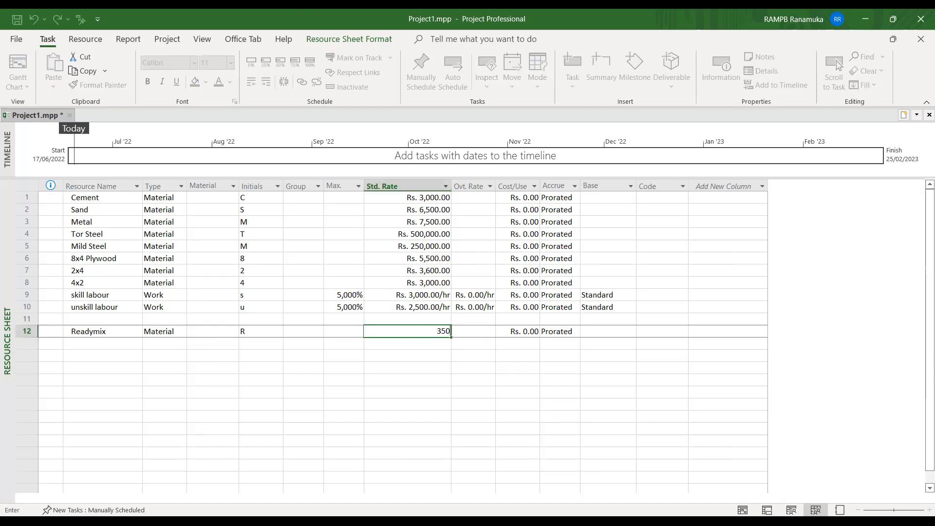
pyautogui.press('Return')
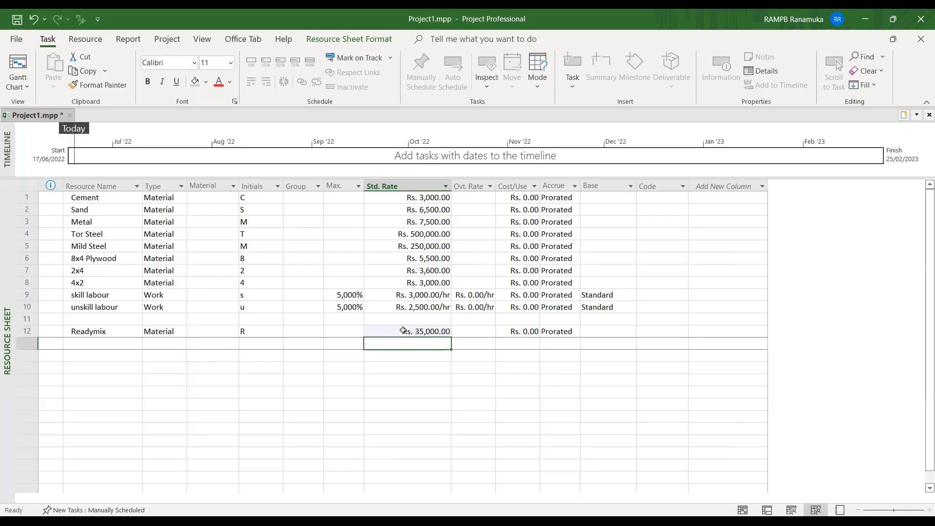
pyautogui.click(404, 331)
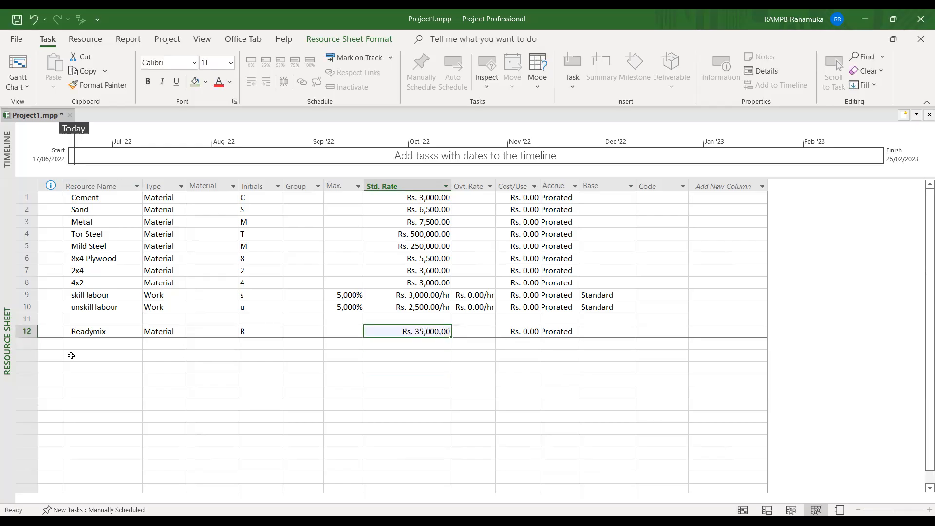
# Step: Add a resource named 100 mm block in row 13, below Readymix
pyautogui.click(79, 343)
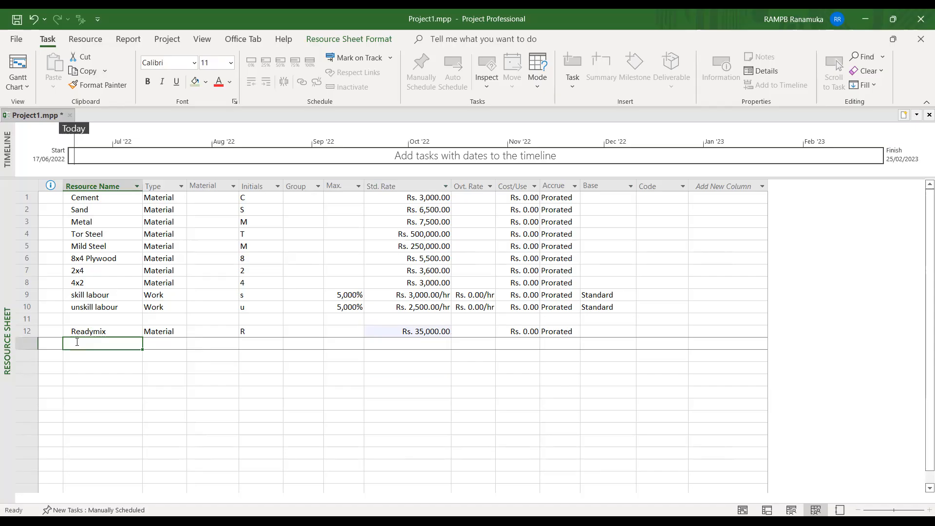
pyautogui.write('100')
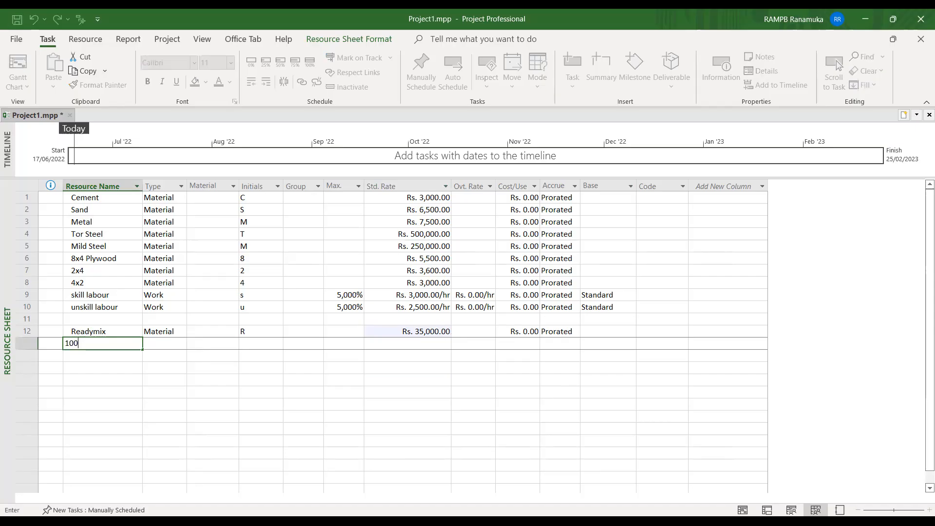
pyautogui.write(' mm block')
pyautogui.press('Return')
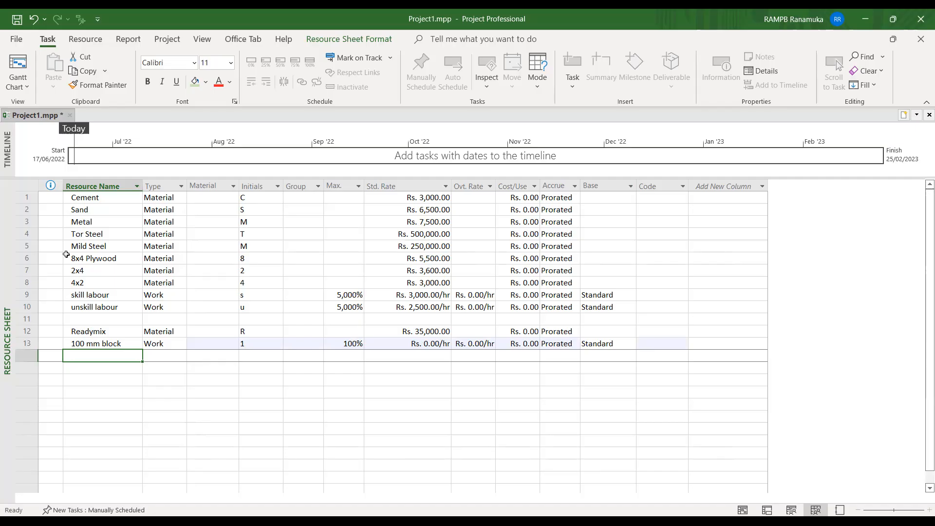
# Step: Look over the material and labour resource names in the sheet and the empty rows available for more resources
pyautogui.click(106, 405)
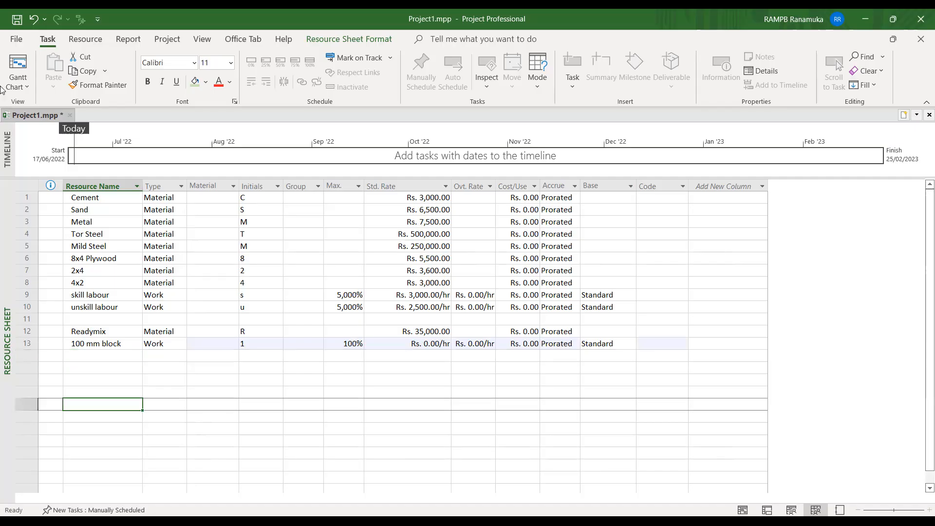
pyautogui.click(23, 87)
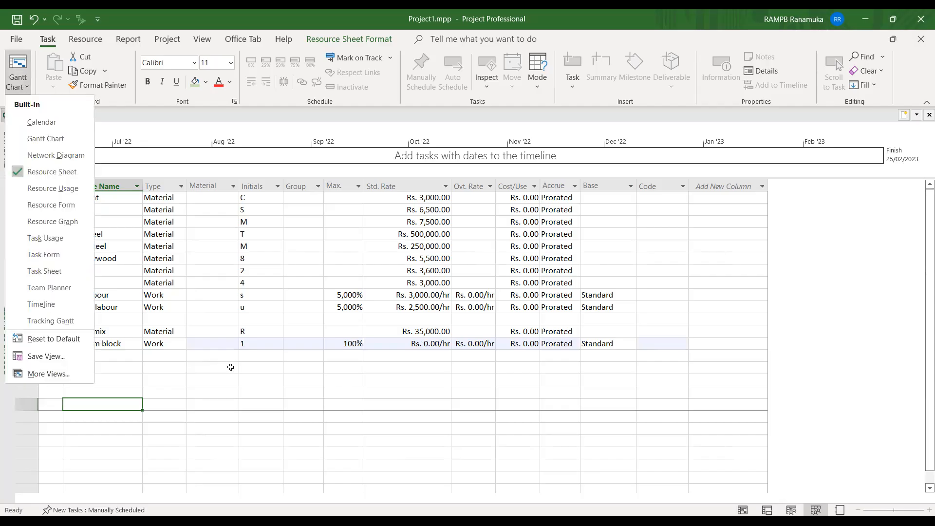
pyautogui.click(105, 223)
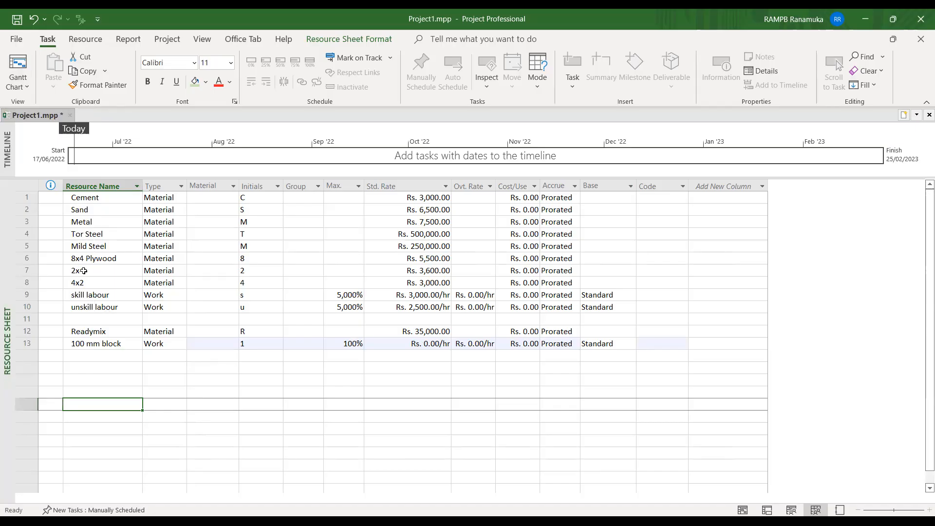
pyautogui.click(85, 294)
pyautogui.click(90, 309)
pyautogui.click(90, 318)
pyautogui.click(92, 367)
pyautogui.click(97, 407)
pyautogui.click(95, 210)
pyautogui.click(82, 236)
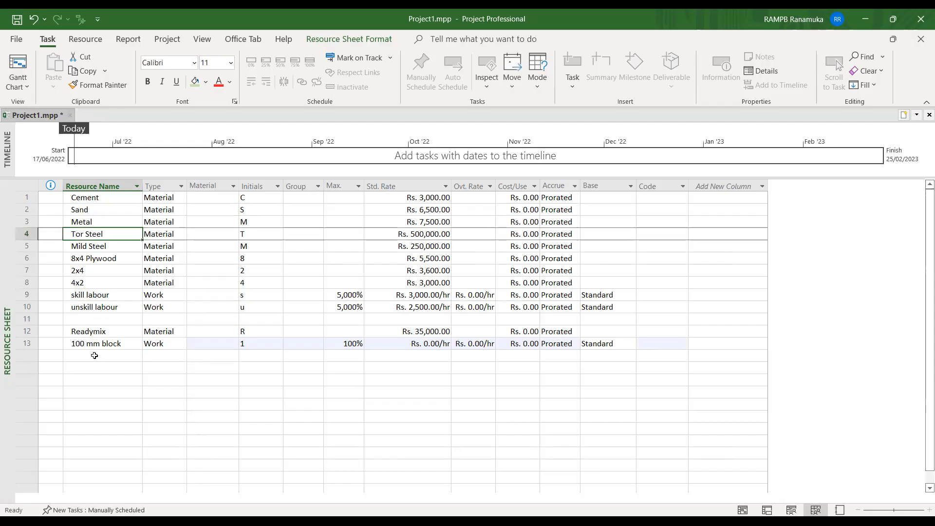
pyautogui.click(99, 380)
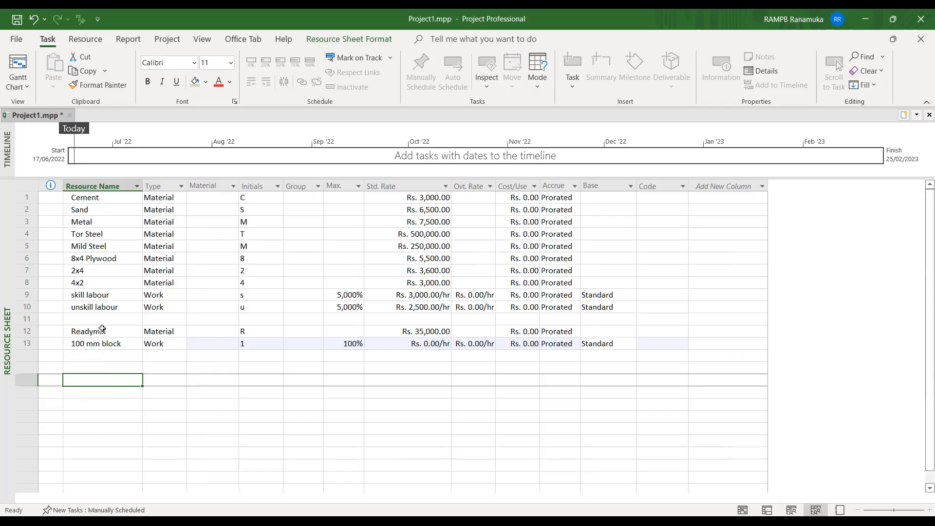
# Step: Switch back to the Gantt Chart view and open Assign Resources for the Reinforcemet task in row 9
pyautogui.click(16, 87)
pyautogui.click(66, 141)
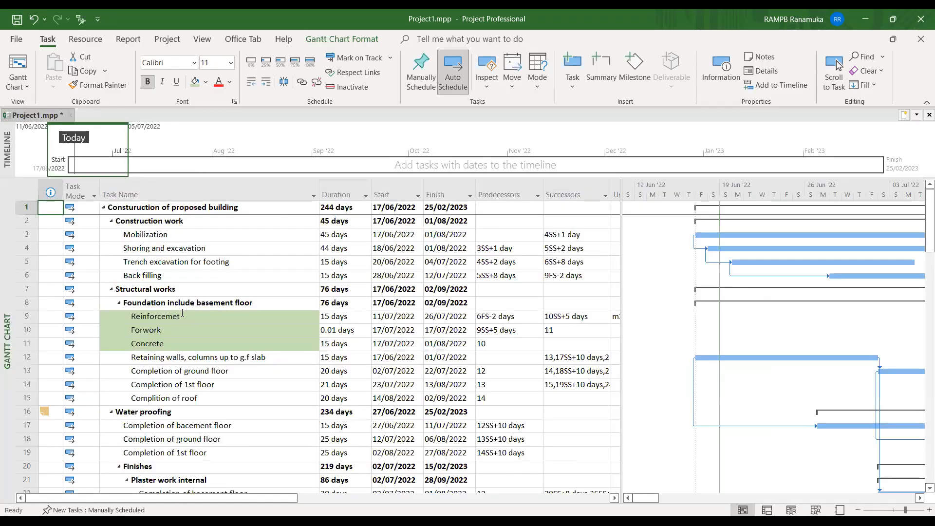
pyautogui.click(184, 317)
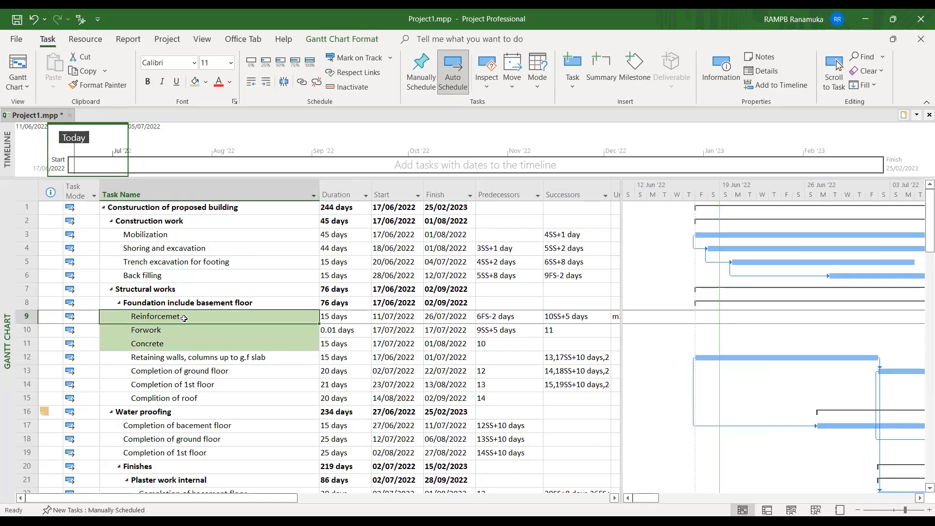
pyautogui.rightClick(184, 321)
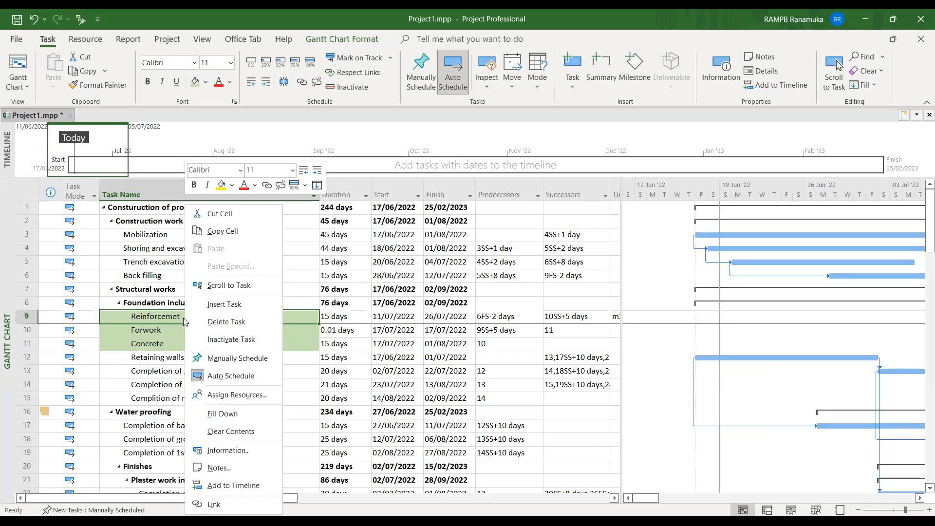
pyautogui.click(219, 396)
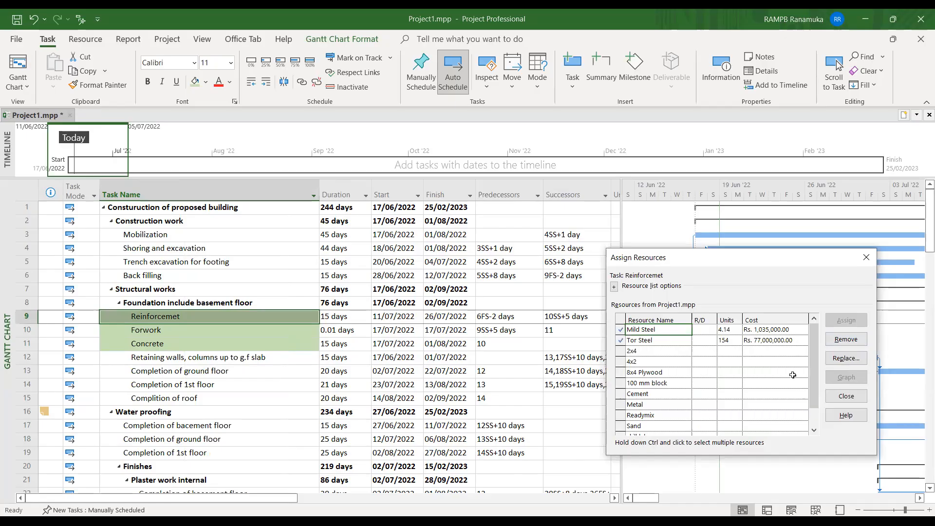
# Step: Examine which resources are available and assigned to the Reinforcemet task, including their names and units
pyautogui.scroll(-1, 746, 390)
pyautogui.click(648, 427)
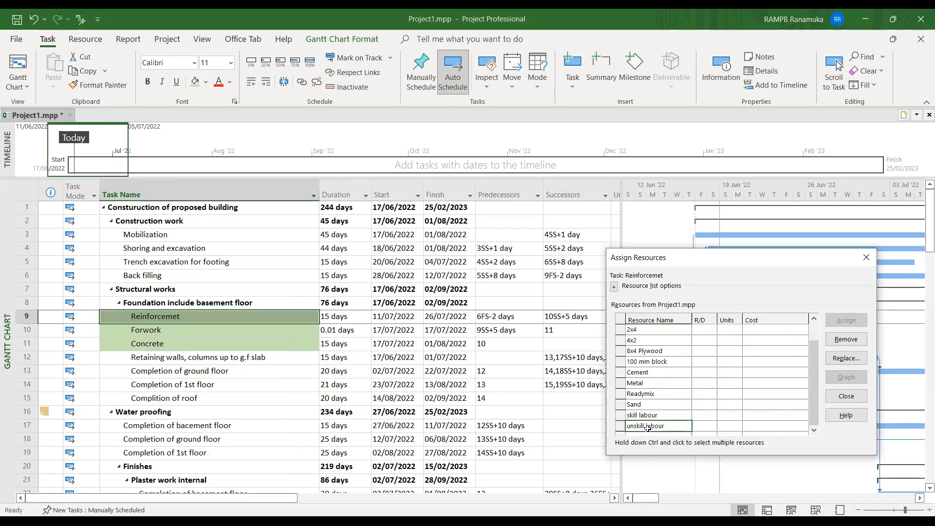
pyautogui.click(655, 319)
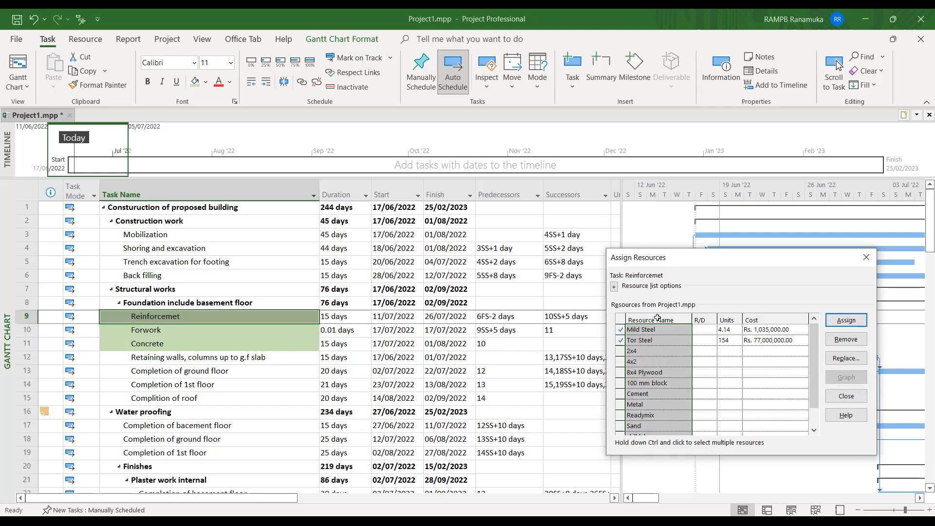
pyautogui.click(670, 350)
pyautogui.click(655, 373)
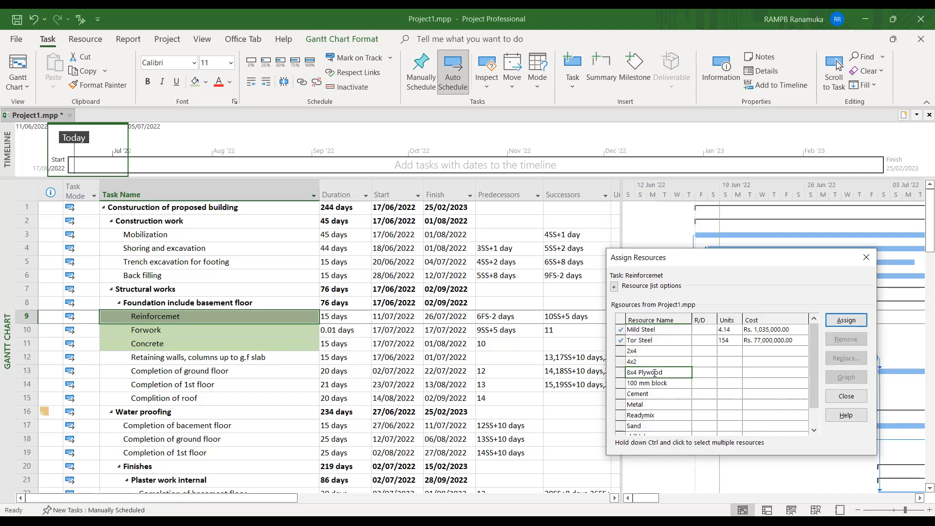
pyautogui.click(653, 339)
pyautogui.click(652, 406)
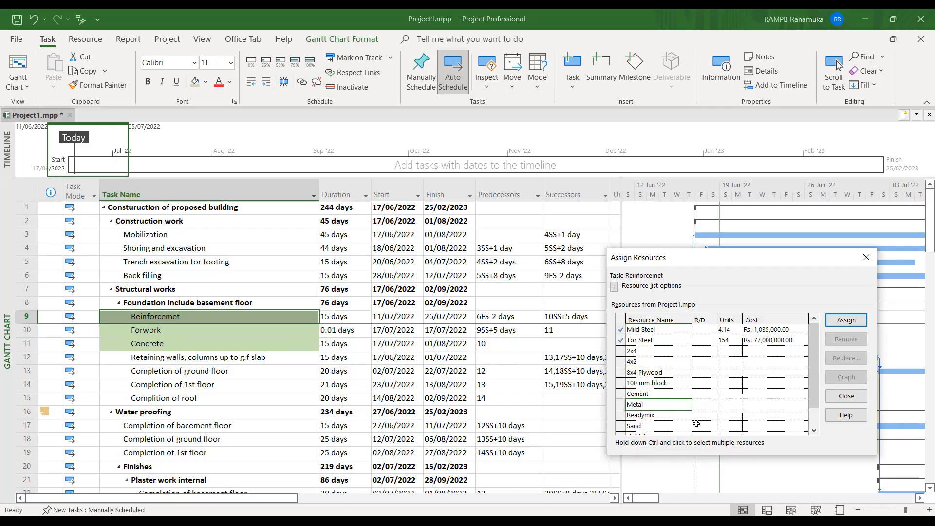
pyautogui.click(729, 405)
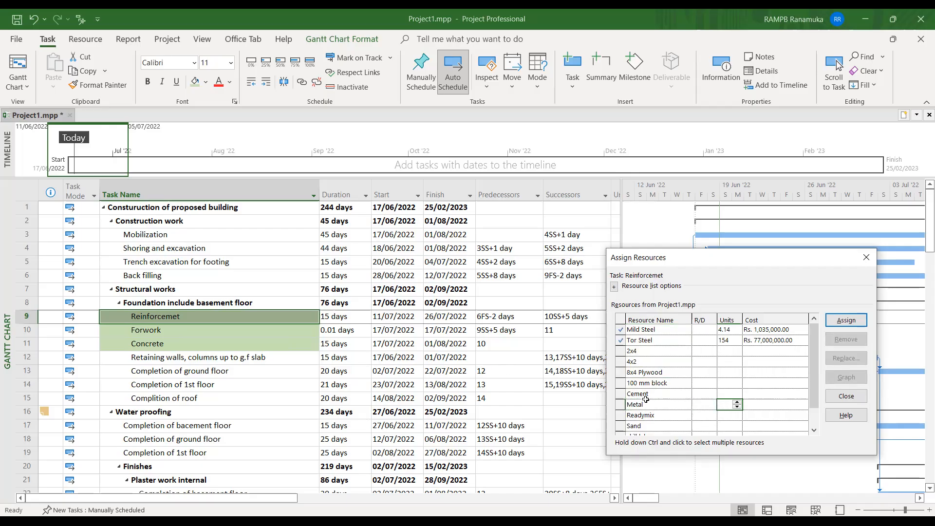
pyautogui.click(663, 404)
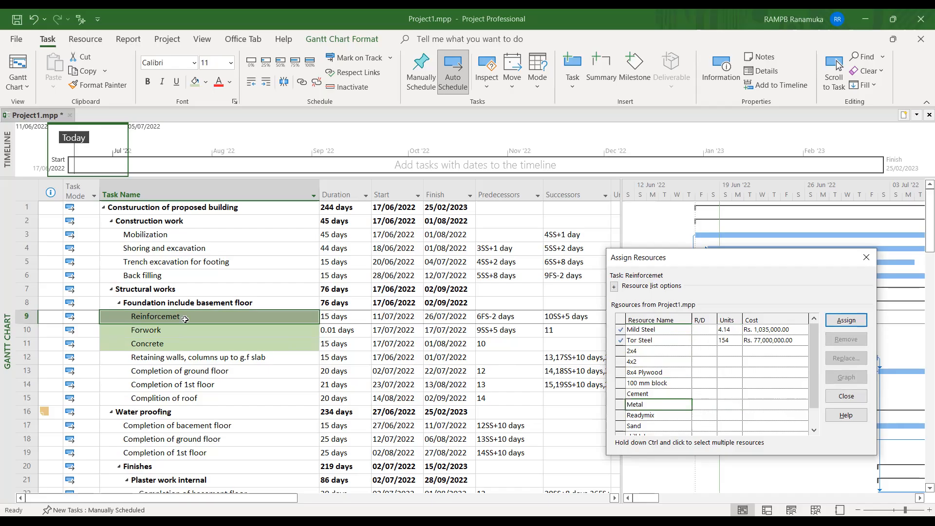
# Step: Enter 154 units for the Tor Steel resource on the Reinforcemet task and close Assign Resources
pyautogui.click(167, 332)
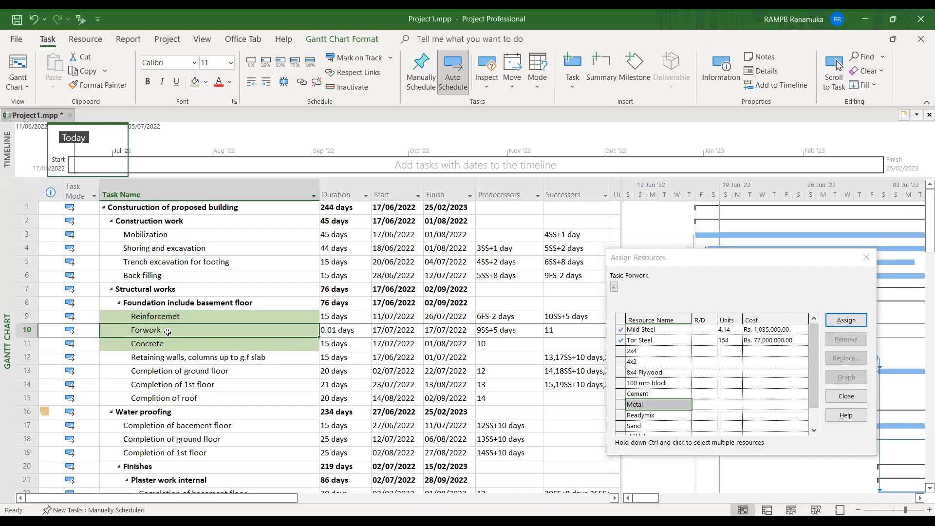
pyautogui.click(167, 318)
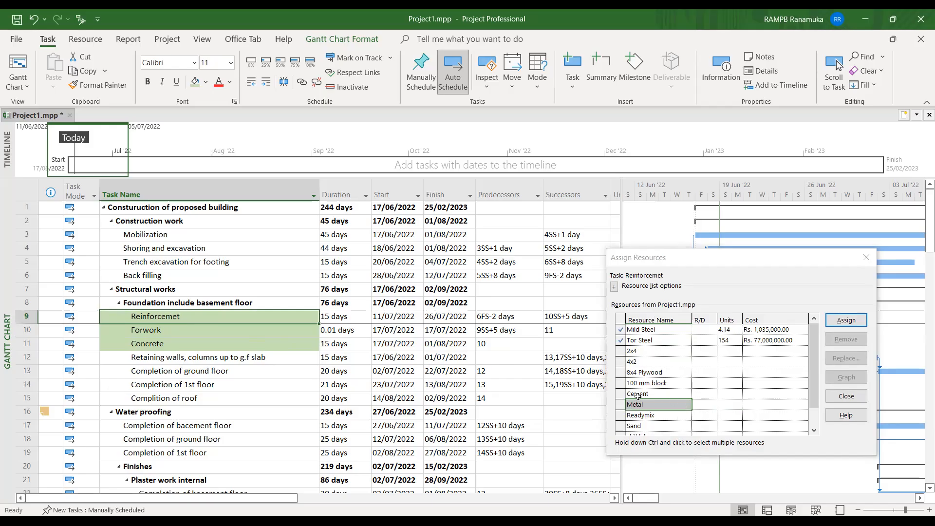
pyautogui.click(708, 340)
pyautogui.click(733, 341)
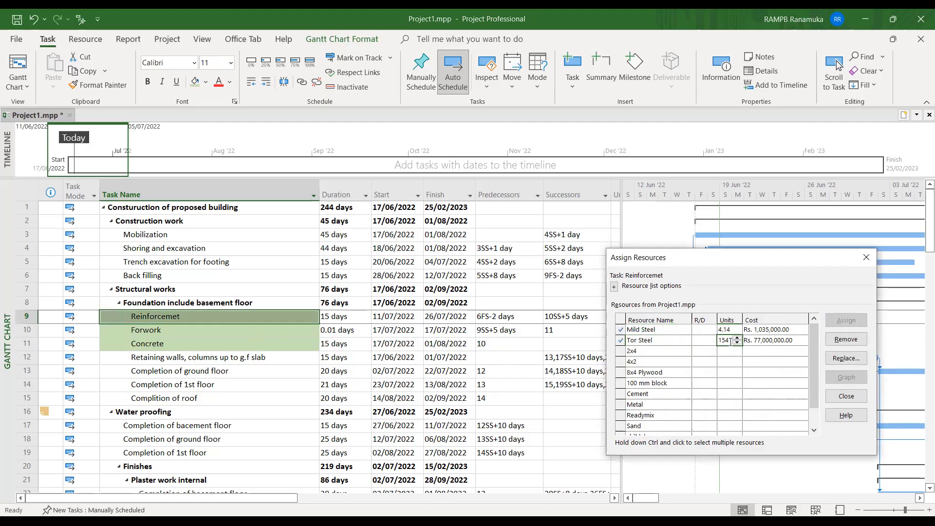
pyautogui.write('154')
pyautogui.press('Return')
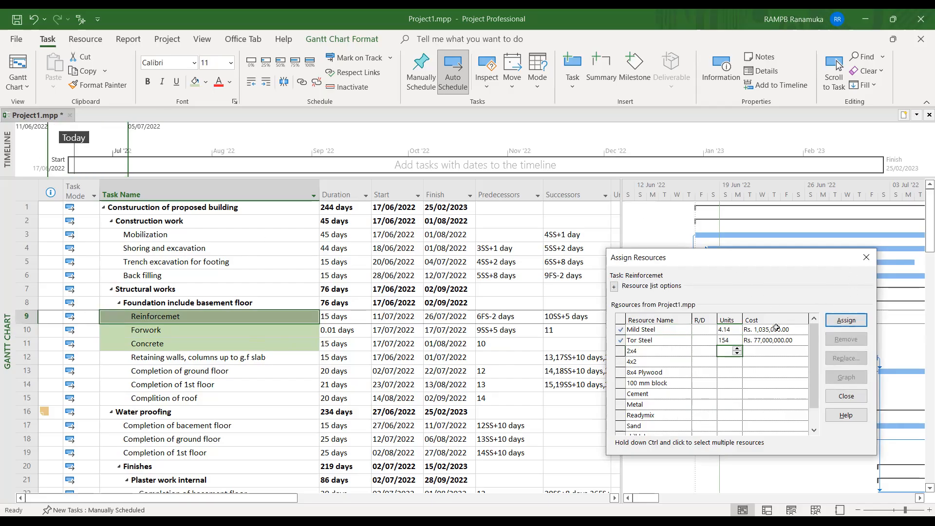
pyautogui.click(866, 258)
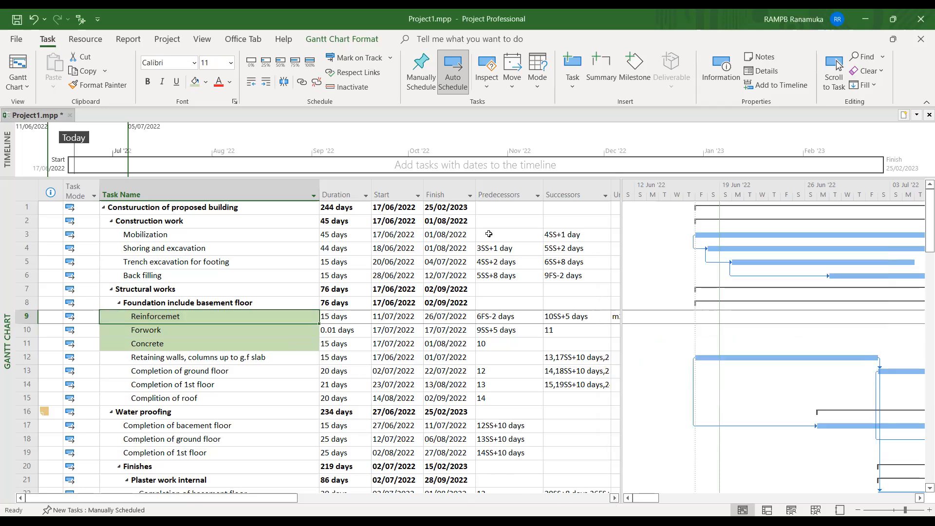
# Step: Hide the Predecessors and Successors columns and widen the task table to expose the Resource Names and Cost columns
pyautogui.click(511, 180)
pyautogui.rightClick(511, 185)
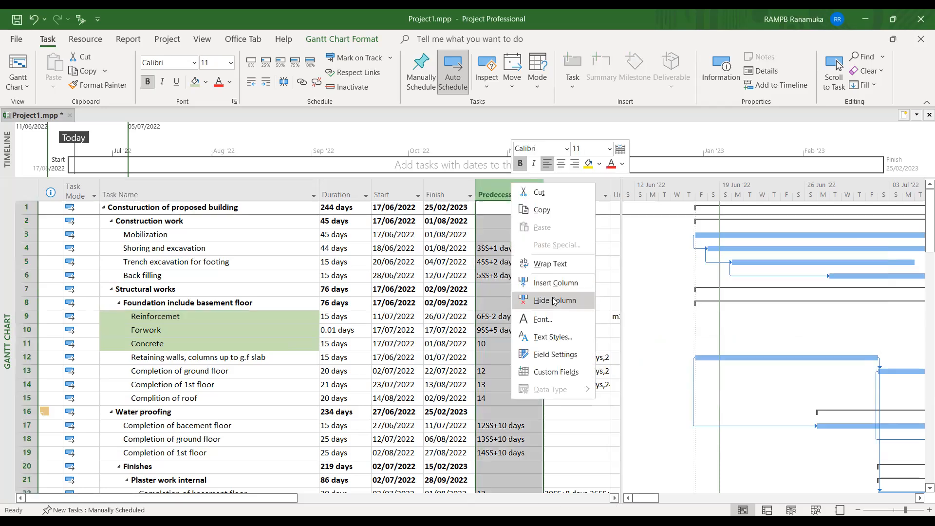
pyautogui.click(554, 300)
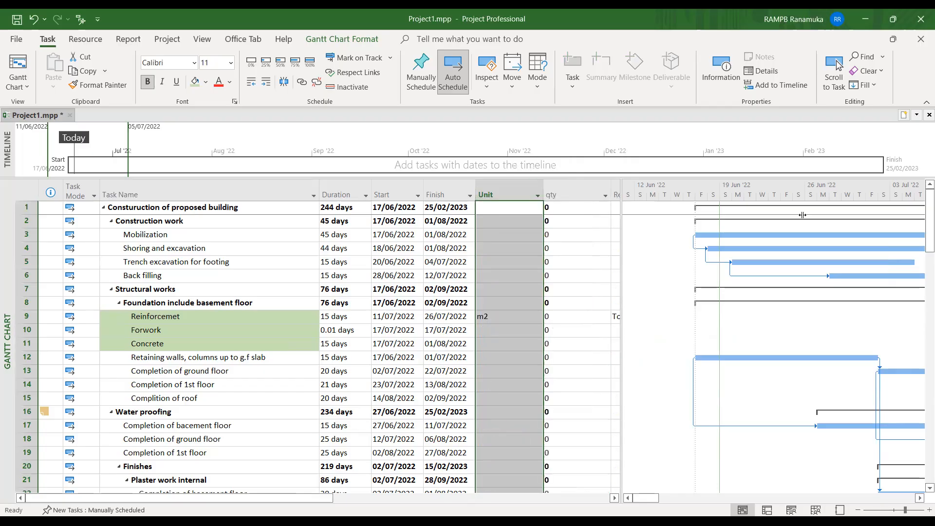
pyautogui.moveTo(621, 253); pyautogui.dragTo(803, 249)
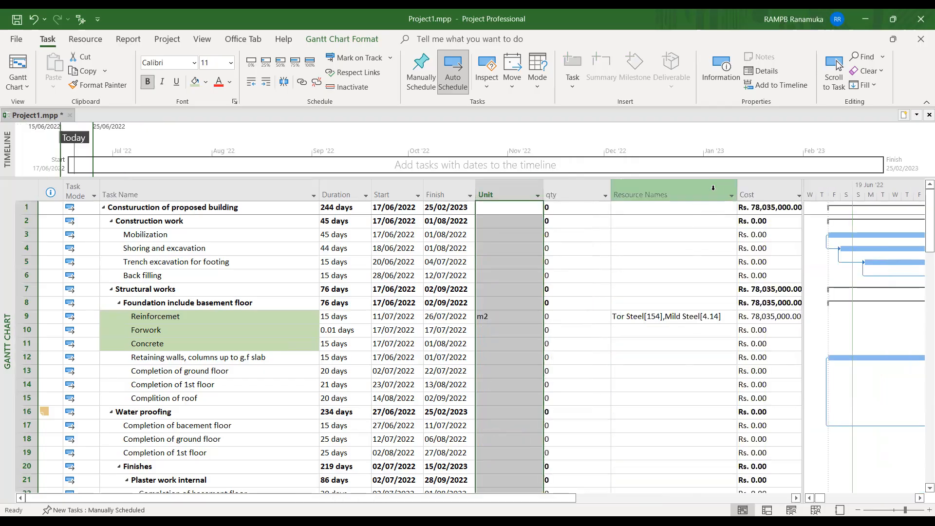
# Step: Hide the Cost column and the Resource Names column beside qty in the task table
pyautogui.click(755, 190)
pyautogui.rightClick(754, 192)
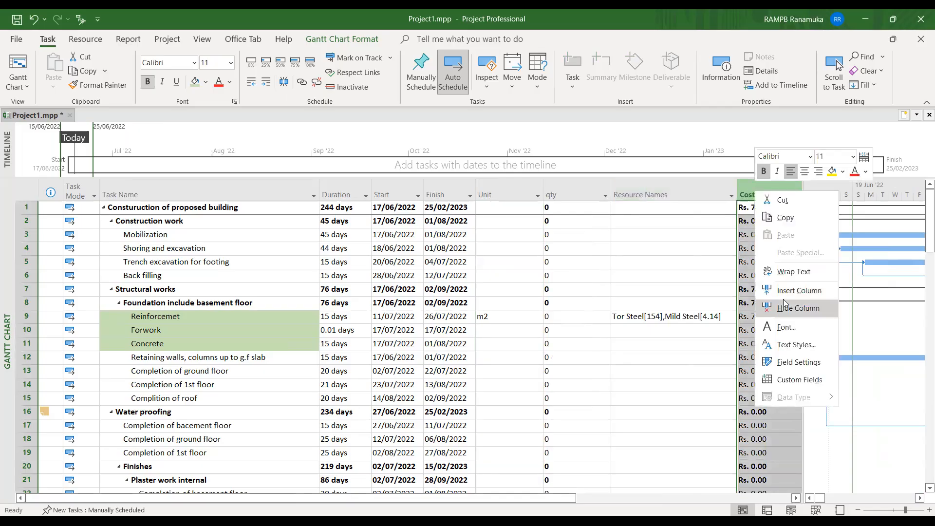
pyautogui.click(785, 308)
pyautogui.rightClick(656, 190)
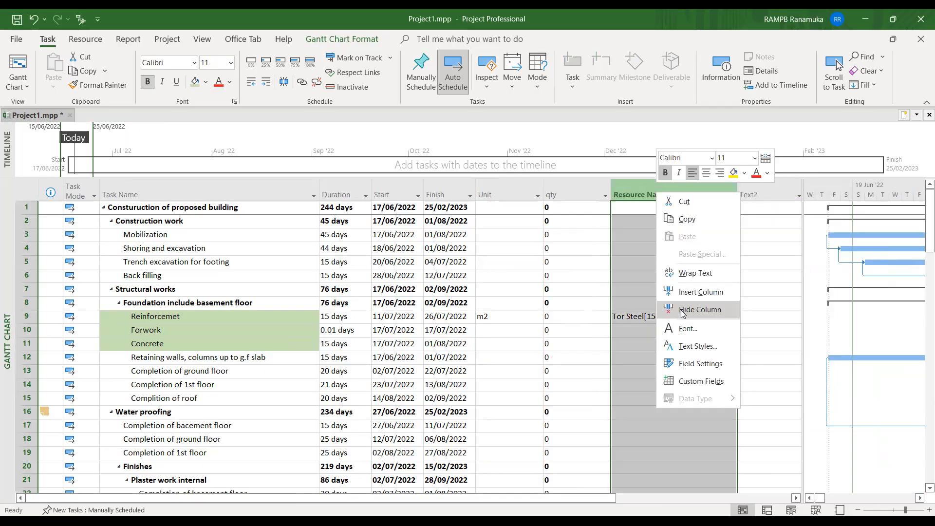
pyautogui.click(683, 313)
# Step: Insert a Cost column directly after the qty column in the task table
pyautogui.rightClick(584, 194)
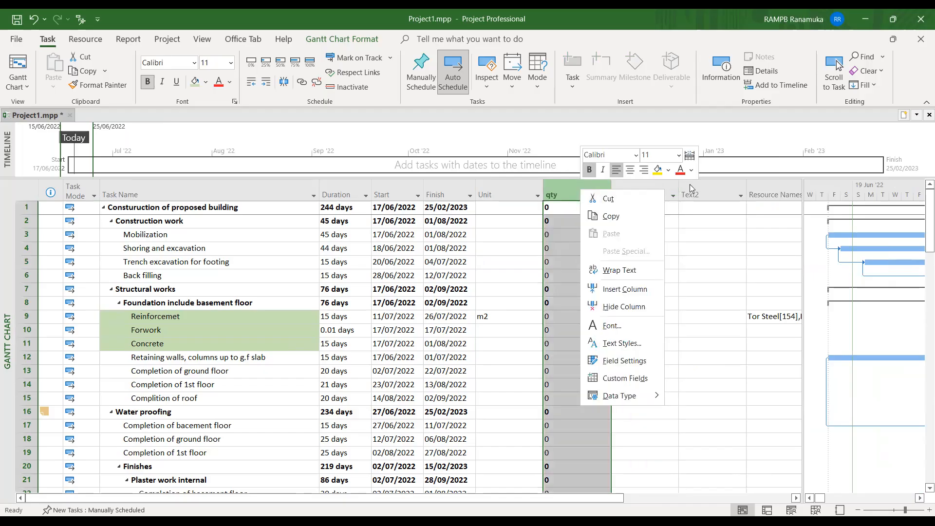
pyautogui.click(641, 193)
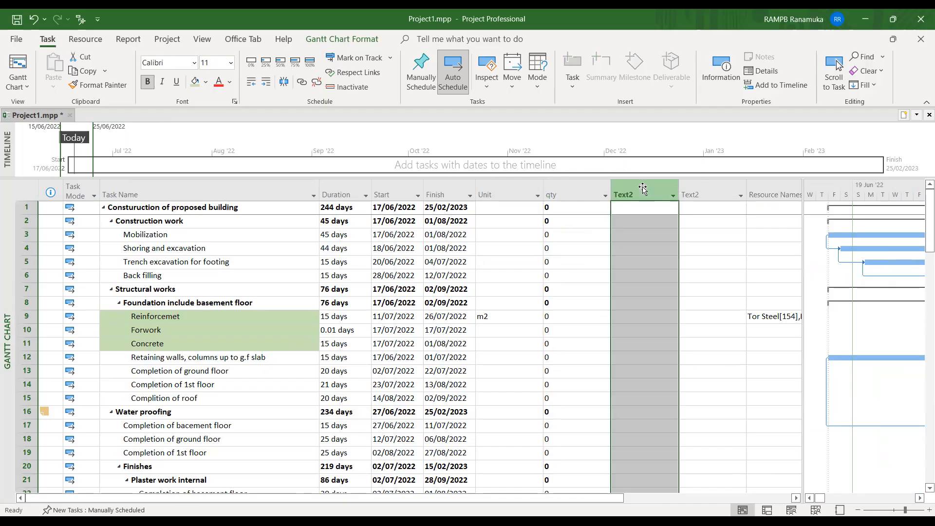
pyautogui.rightClick(671, 279)
pyautogui.click(672, 287)
pyautogui.write('co')
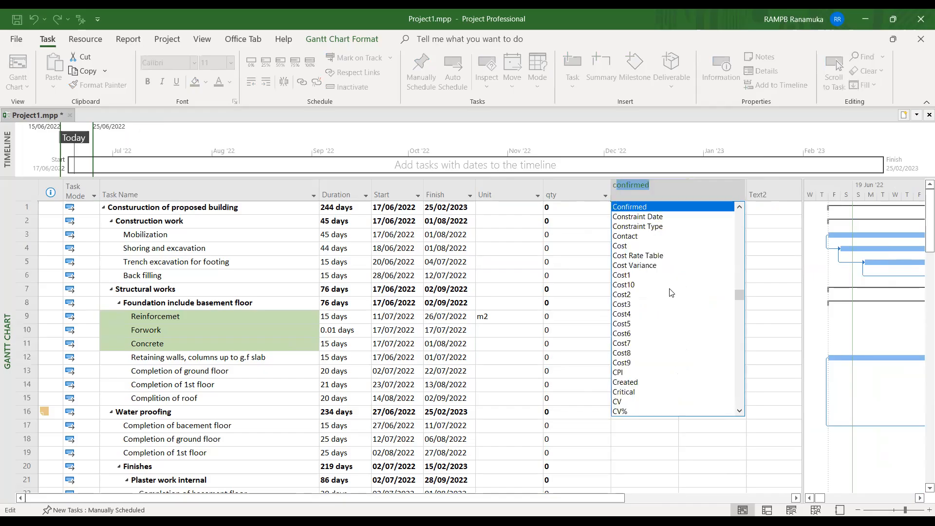
pyautogui.write('st')
pyautogui.press('Return')
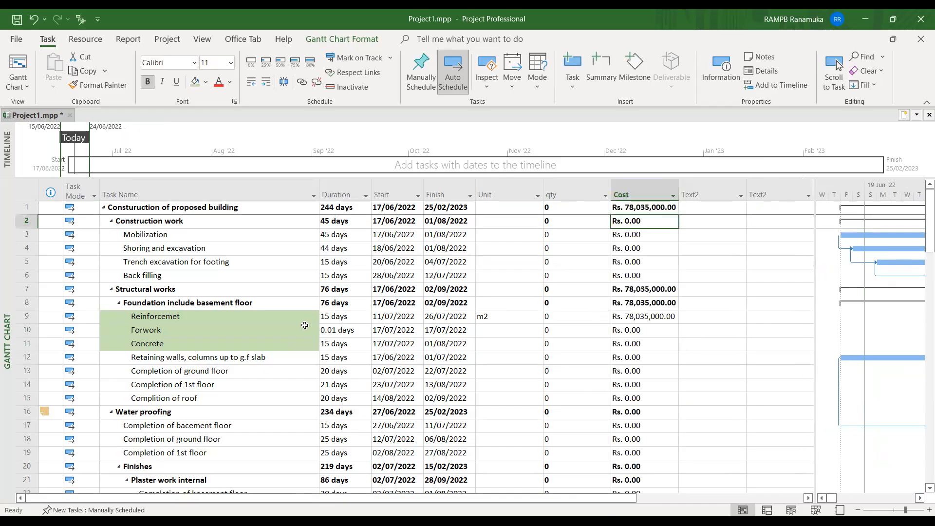
# Step: Examine the cost of the Reinforcemet task in row 9 and compare it with the Forwork task in row 10
pyautogui.click(26, 317)
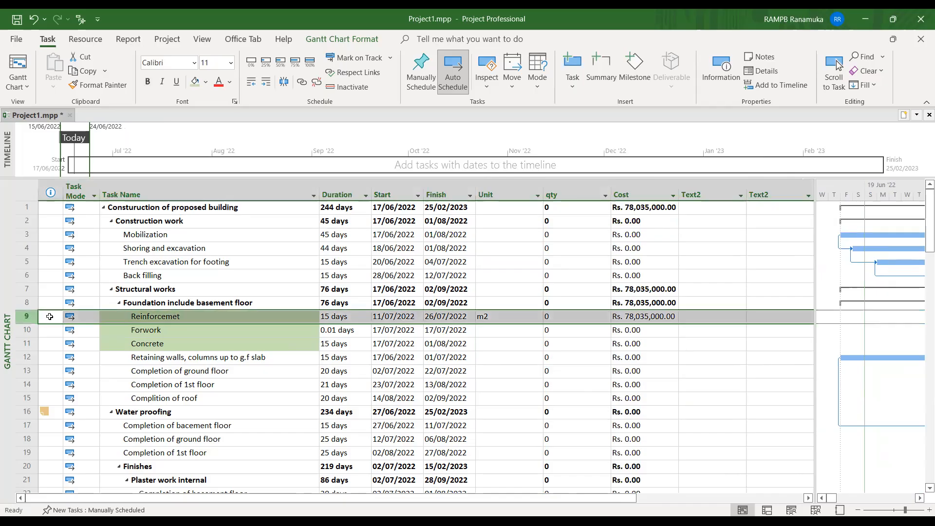
pyautogui.click(662, 319)
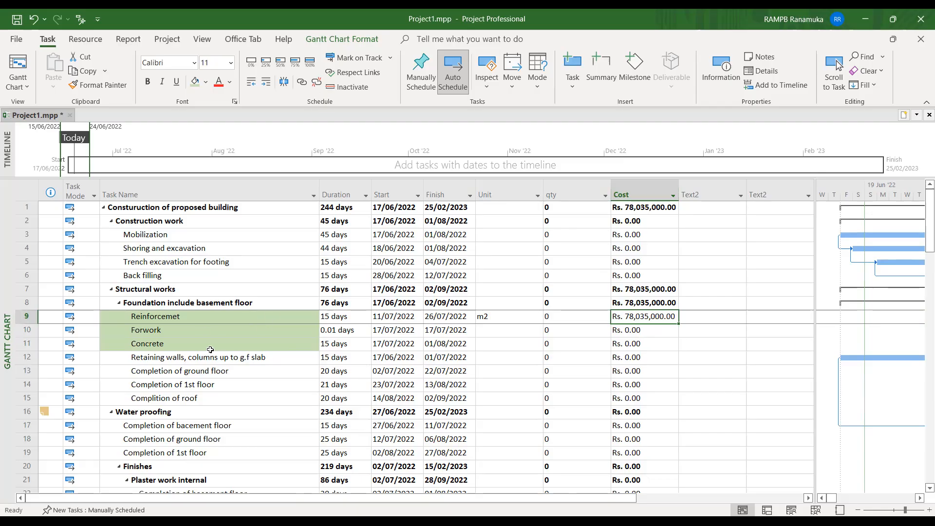
pyautogui.click(182, 331)
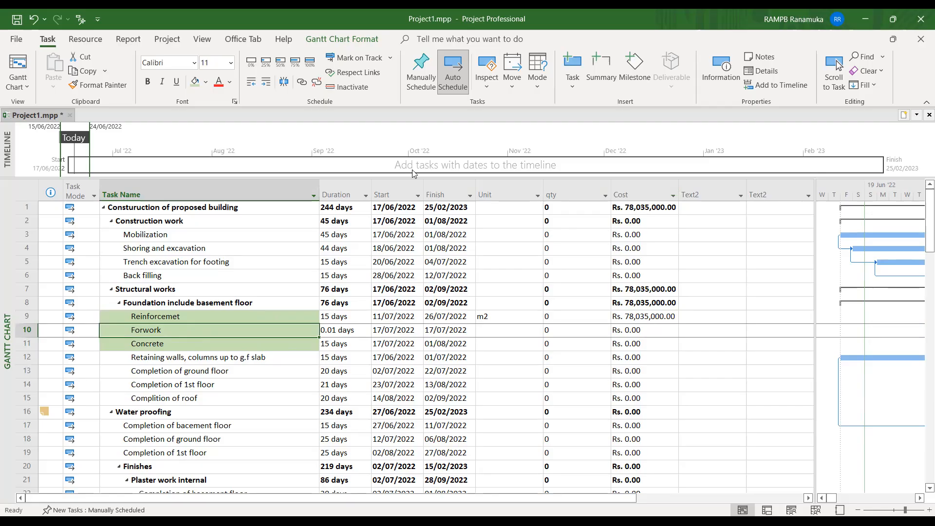
pyautogui.click(354, 60)
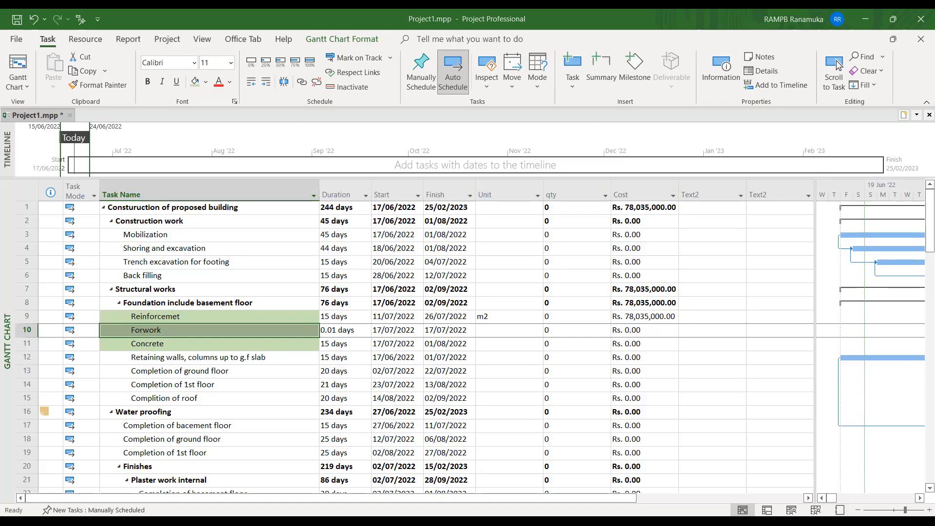
pyautogui.click(322, 462)
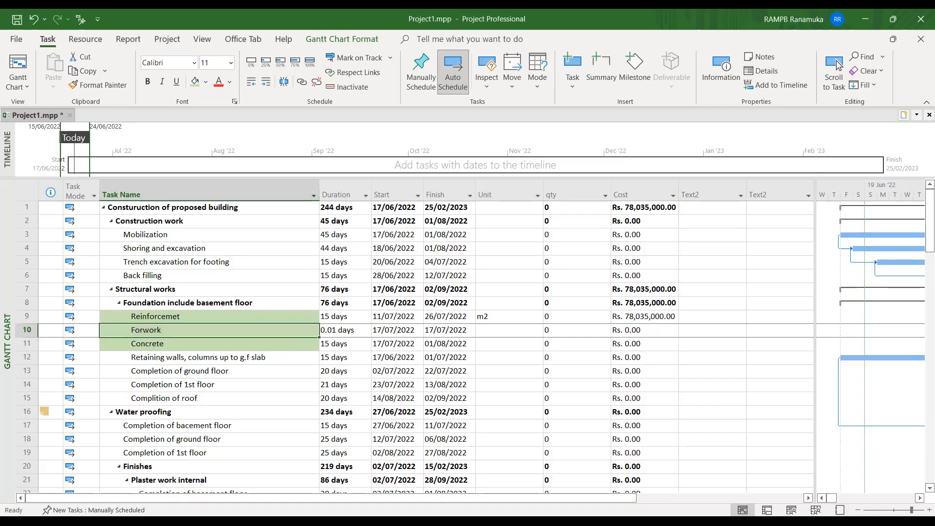
pyautogui.click(112, 161)
pyautogui.click(176, 318)
pyautogui.click(168, 332)
pyautogui.click(166, 316)
pyautogui.click(166, 333)
pyautogui.click(169, 317)
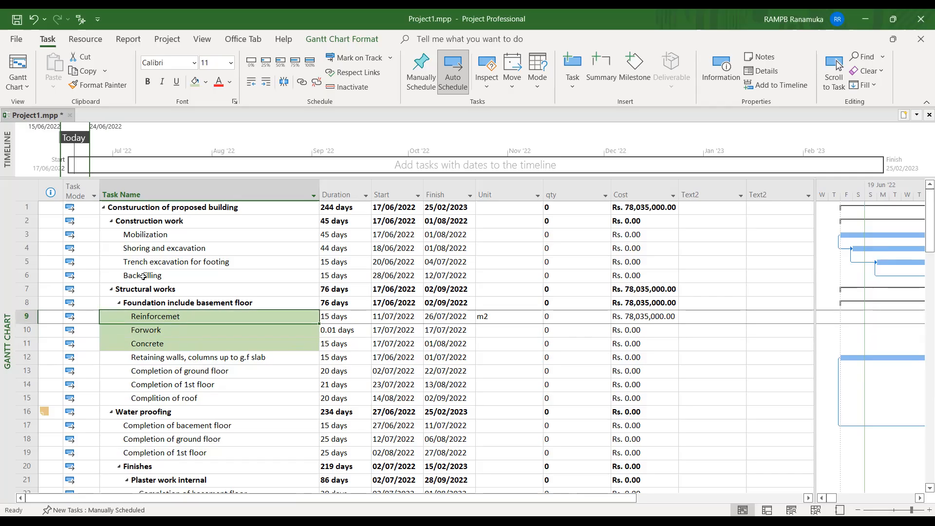
# Step: Review the resource types and rates in the Resource Sheet and return to the Gantt Chart view
pyautogui.click(20, 87)
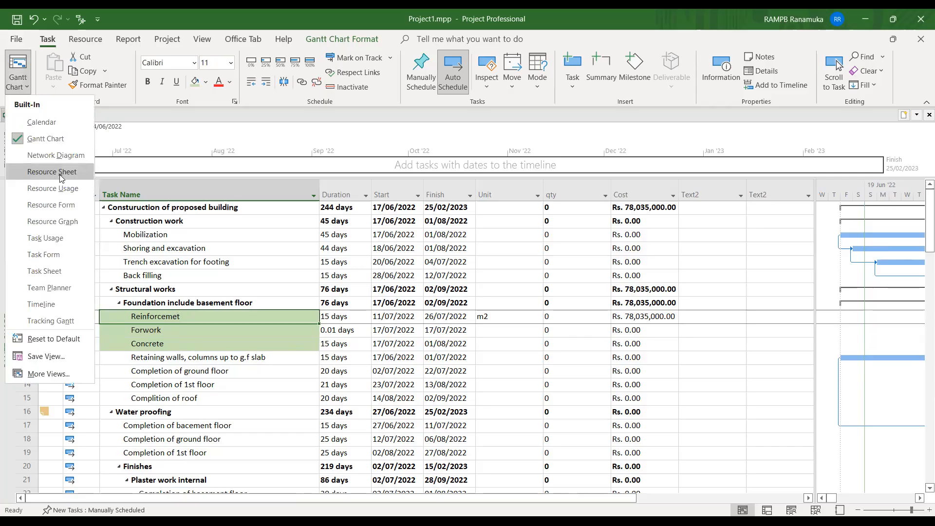
pyautogui.click(52, 172)
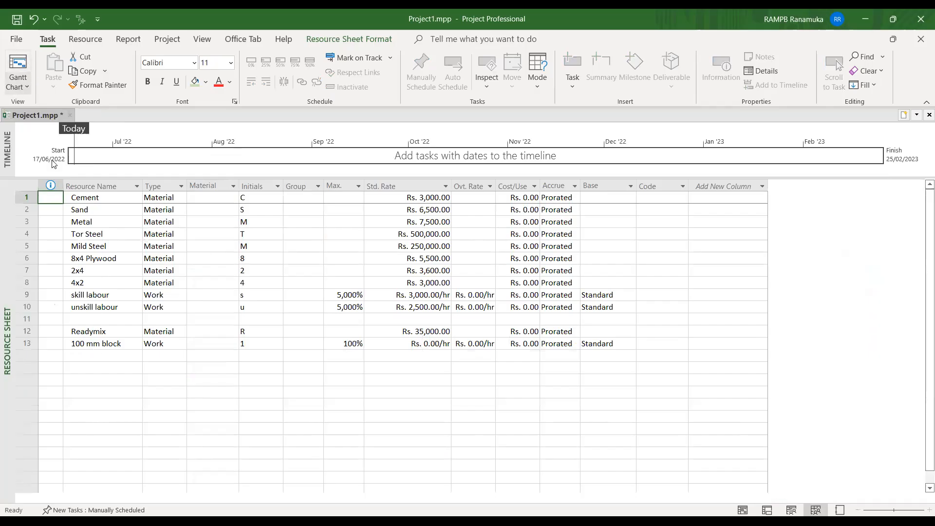
pyautogui.click(18, 87)
pyautogui.click(54, 138)
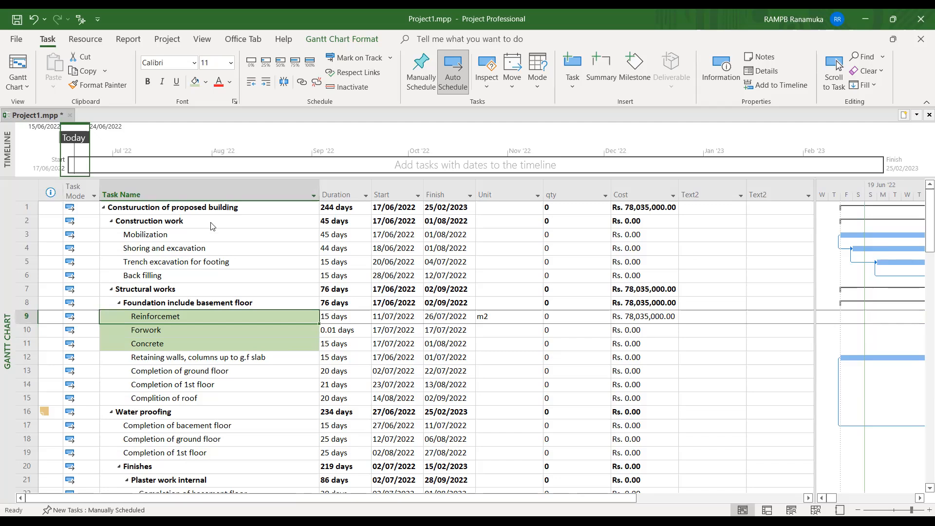
# Step: Open Assign Resources for the Reinforcemet task, check the 8x4 Plywood units field and close the dialog
pyautogui.rightClick(177, 318)
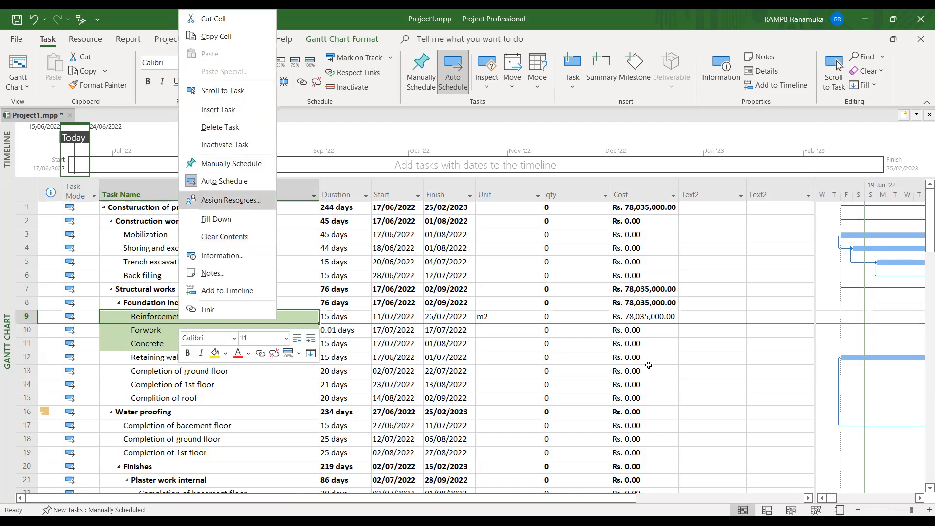
pyautogui.press('Return')
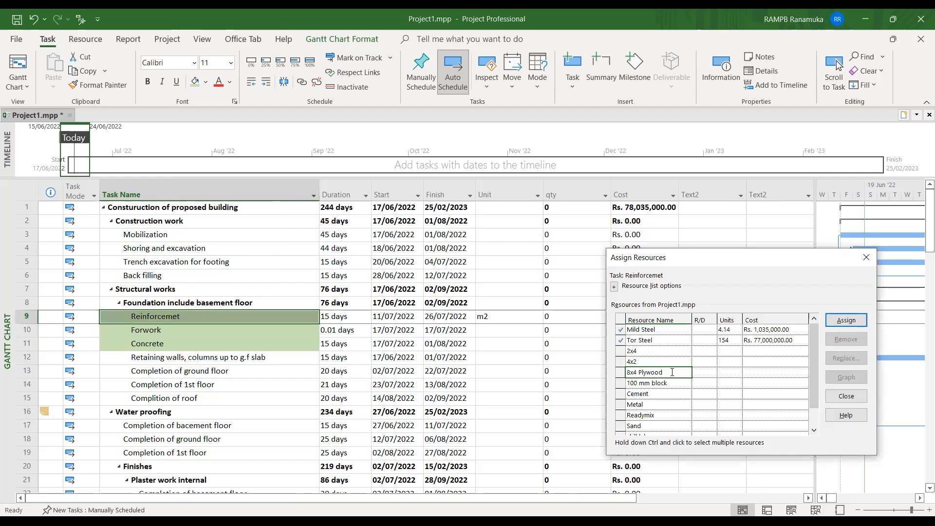
pyautogui.click(732, 374)
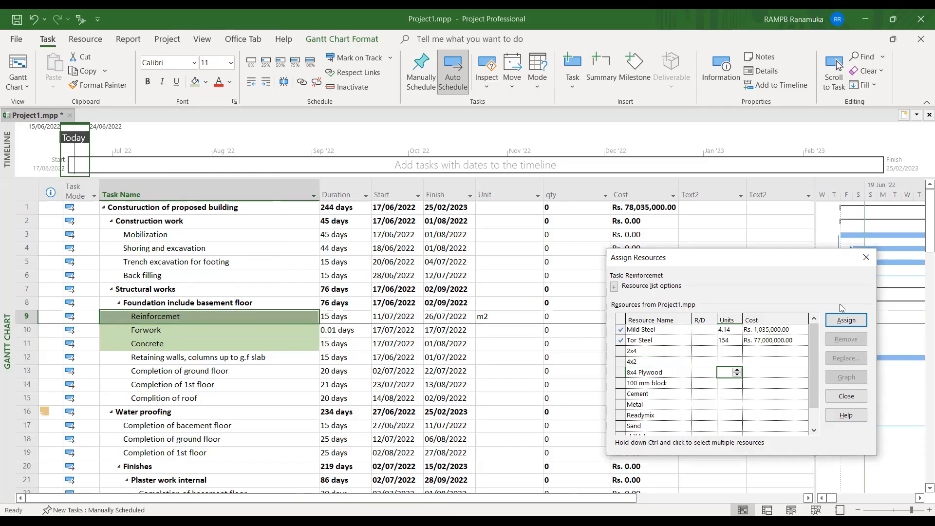
pyautogui.click(867, 257)
# Step: Select the Forwork task, switch to the EXERCISE ONE - TASK LIST workbook in Excel and highlight Formwork row 13
pyautogui.click(158, 330)
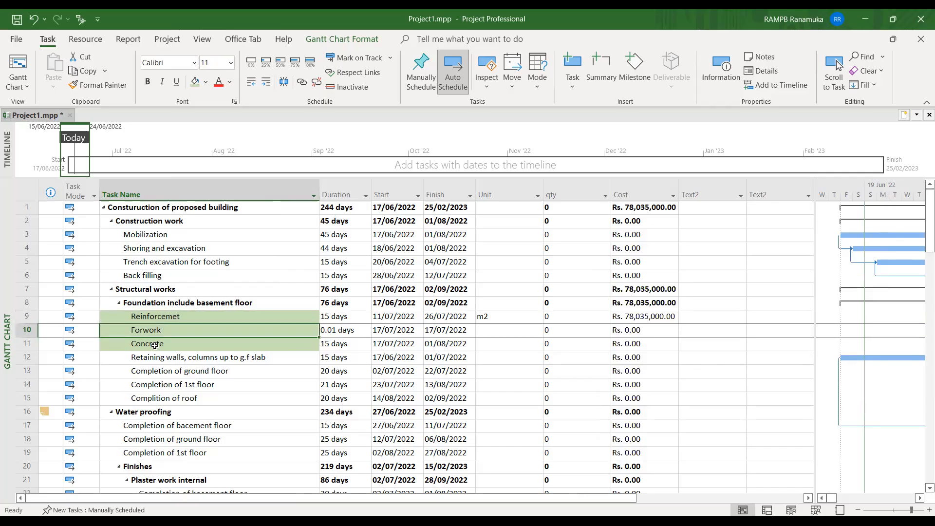
pyautogui.click(155, 346)
pyautogui.click(155, 331)
pyautogui.press('super+Down')
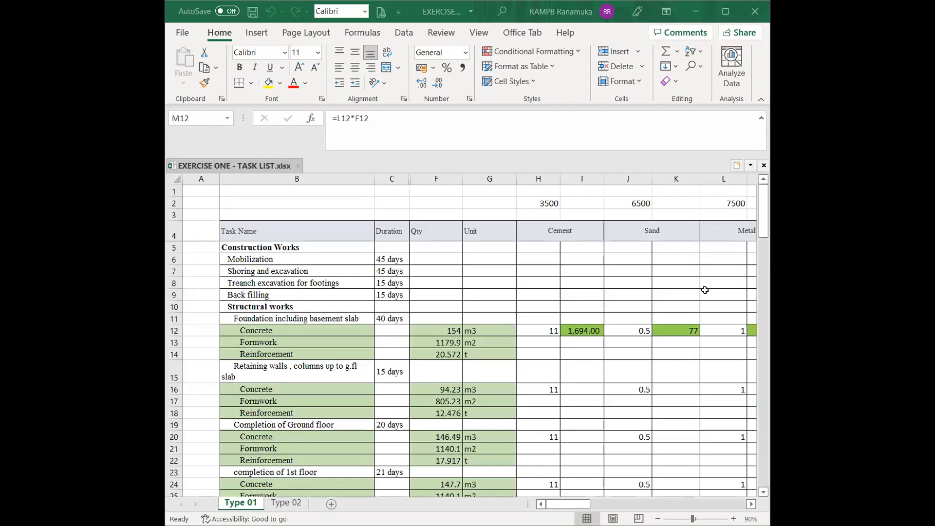
pyautogui.click(725, 12)
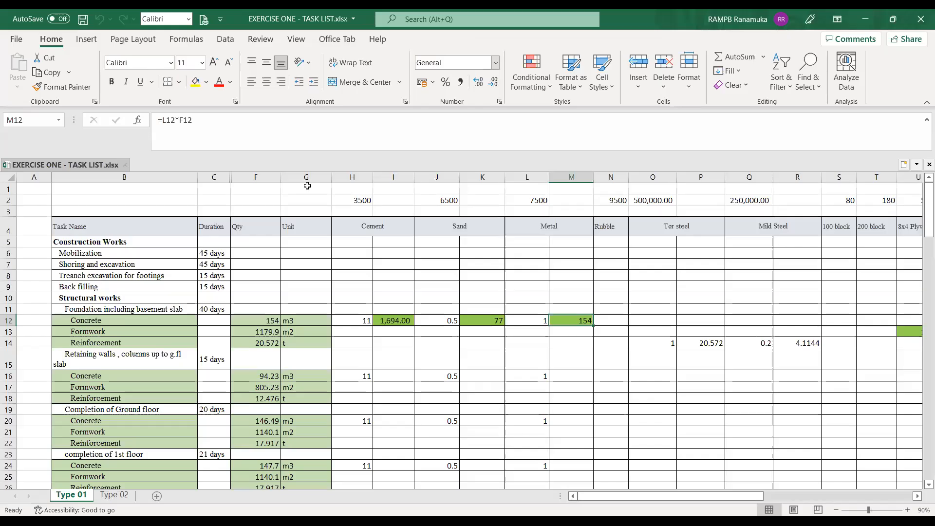
pyautogui.click(80, 335)
pyautogui.click(8, 331)
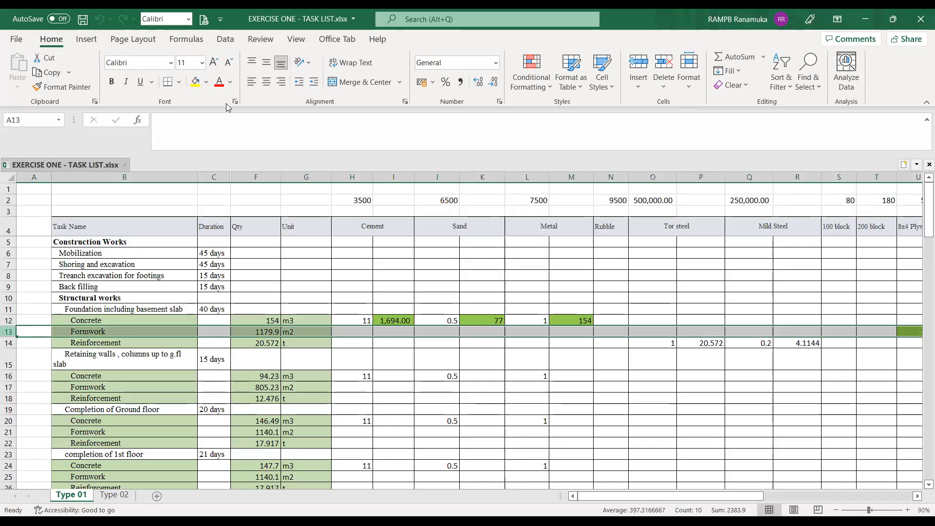
# Step: Examine the foundation formwork's quantity, unit and material and labour amounts across row 13, including the 8x4 Plywood quantity
pyautogui.moveTo(622, 496); pyautogui.dragTo(681, 497)
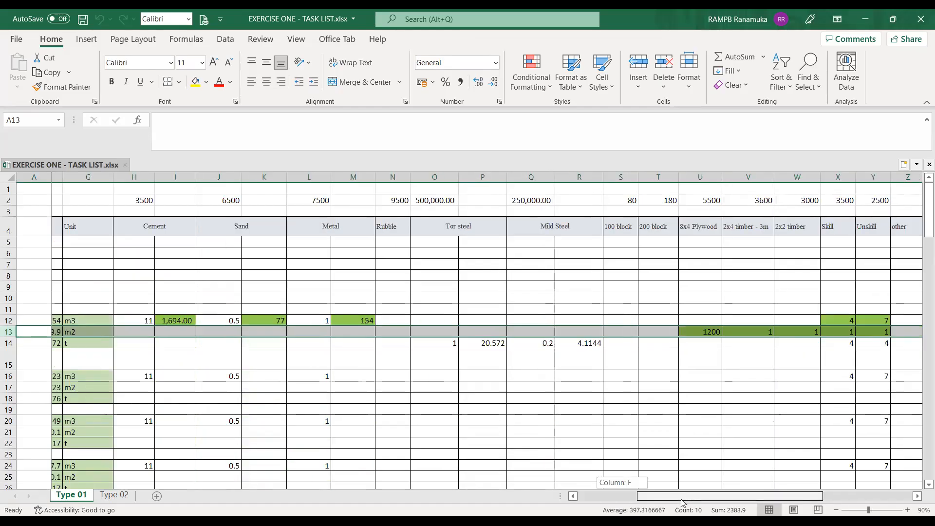
pyautogui.moveTo(682, 499); pyautogui.dragTo(681, 499)
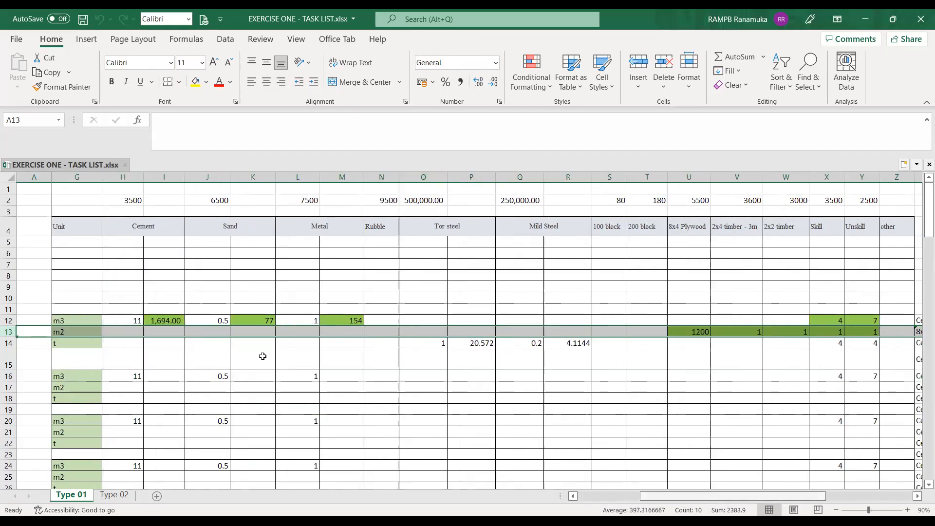
pyautogui.hscroll(-3, 256, 341)
pyautogui.click(252, 333)
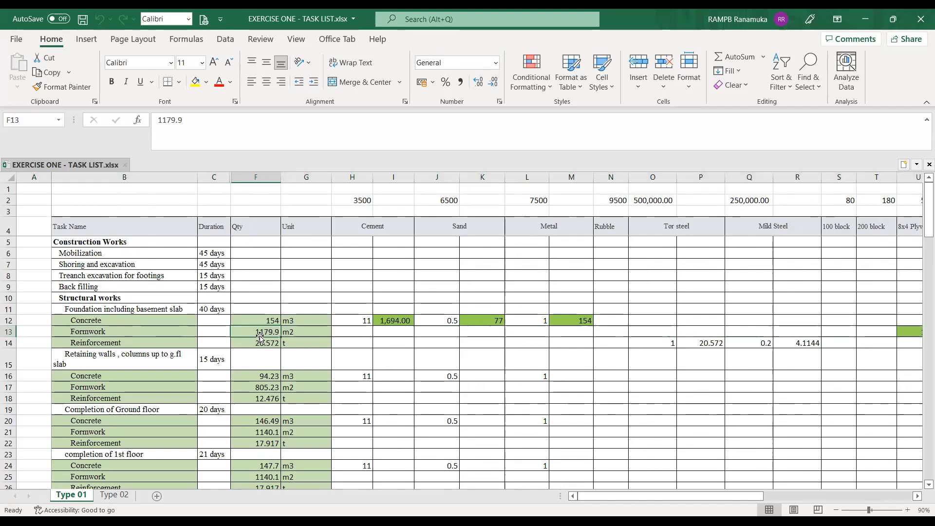
pyautogui.click(283, 334)
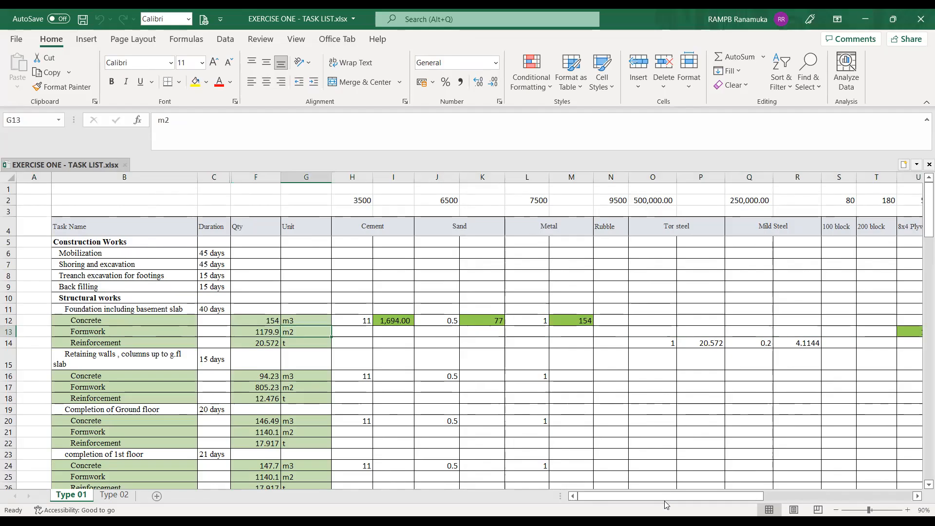
pyautogui.moveTo(666, 501); pyautogui.dragTo(739, 494)
pyautogui.click(639, 331)
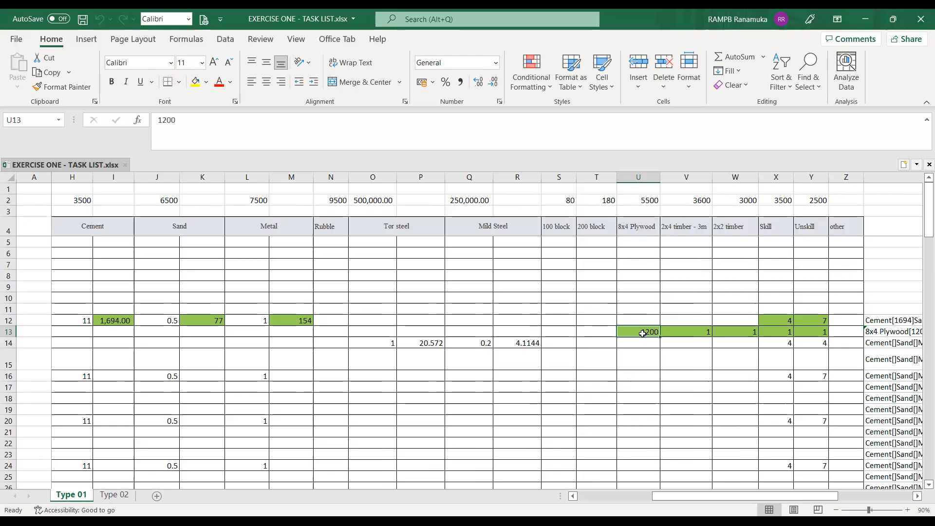
# Step: Compare the plywood, timber, skilled and unskilled labour amounts entered for the foundation formwork in row 13
pyautogui.click(782, 331)
pyautogui.click(825, 331)
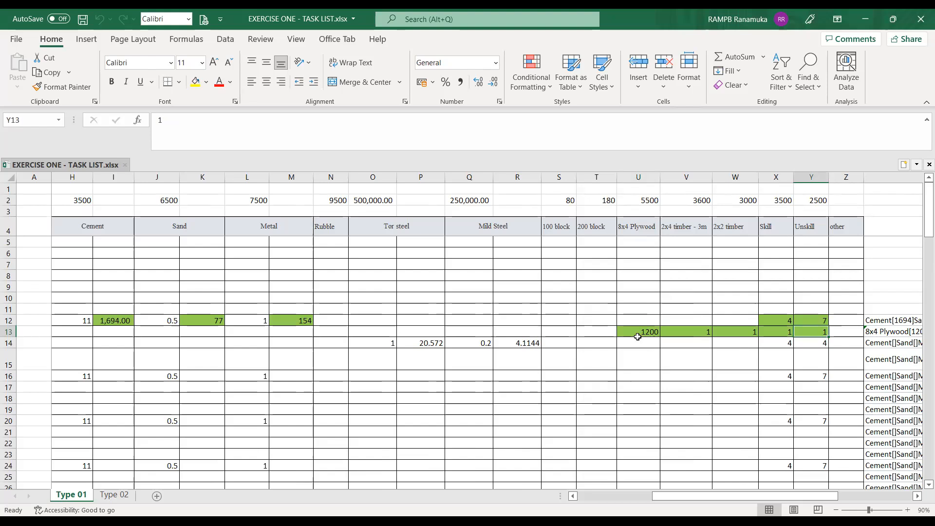
pyautogui.click(657, 332)
pyautogui.click(734, 330)
pyautogui.click(629, 330)
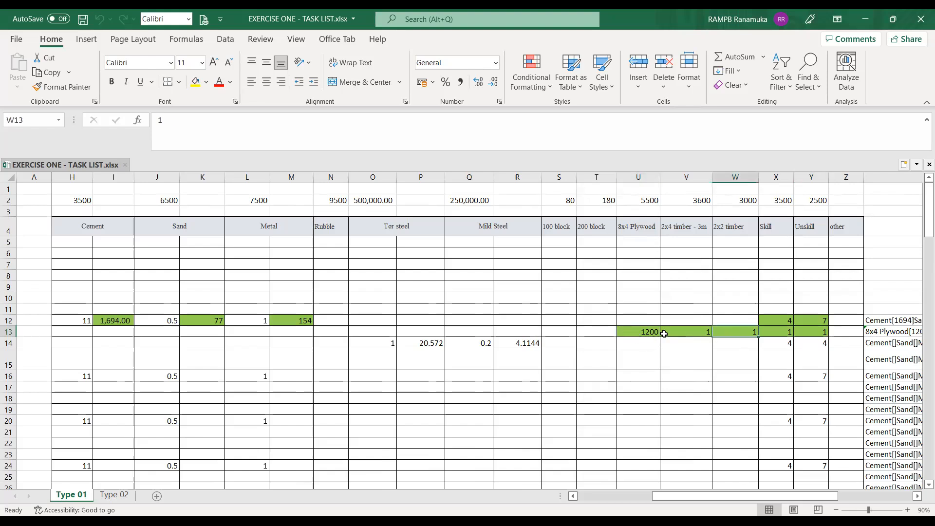
pyautogui.click(675, 333)
pyautogui.click(725, 333)
pyautogui.click(808, 331)
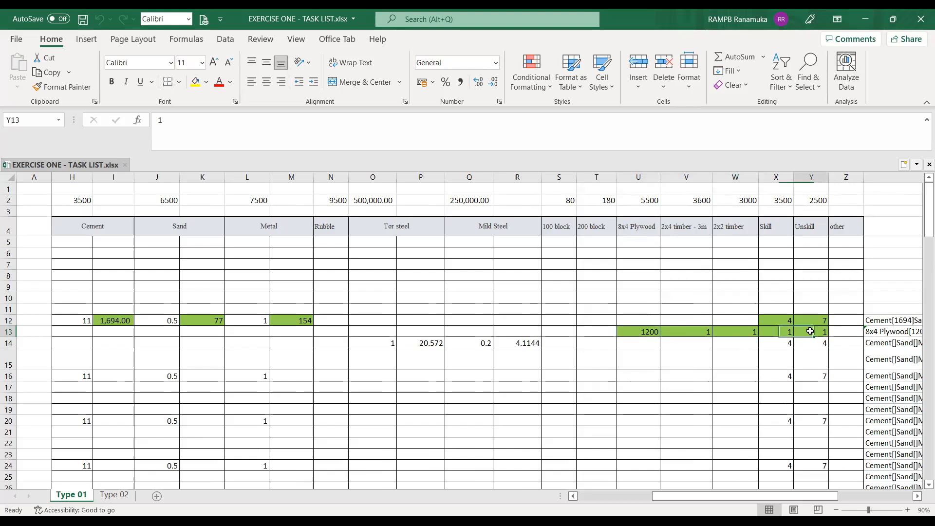
pyautogui.click(775, 332)
pyautogui.click(812, 333)
pyautogui.hotkey('alt', 'Tab')
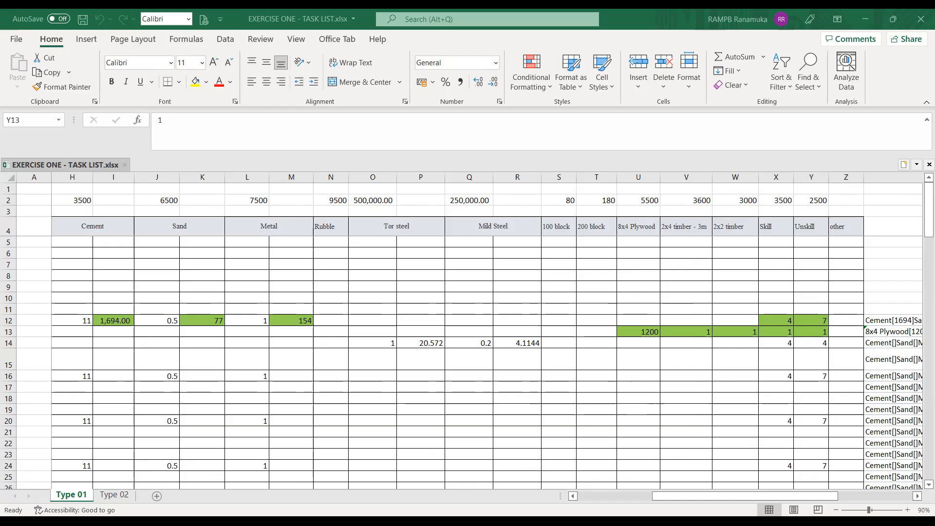
pyautogui.hotkey('alt', 'Tab')
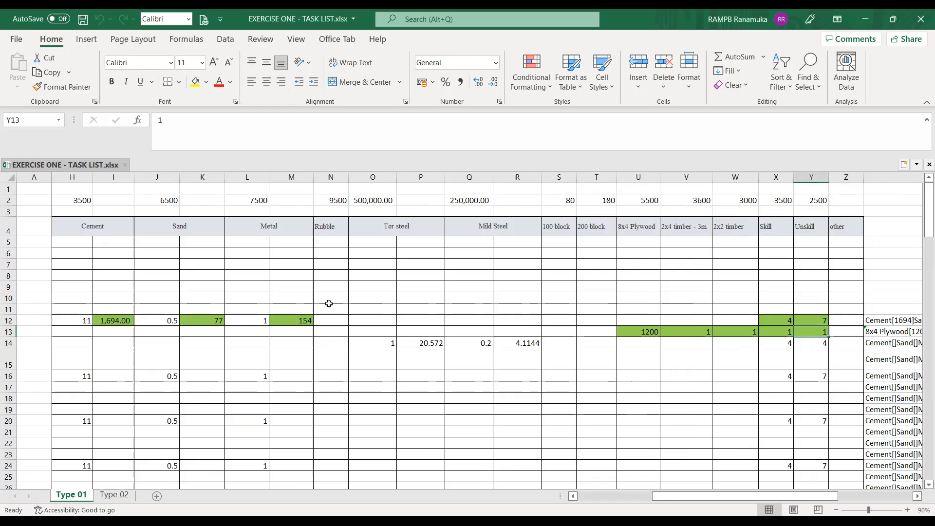
# Step: Locate the foundation's Formwork entry in cell B13 and check its task name alongside the quantity and unit columns
pyautogui.moveTo(672, 496); pyautogui.dragTo(591, 500)
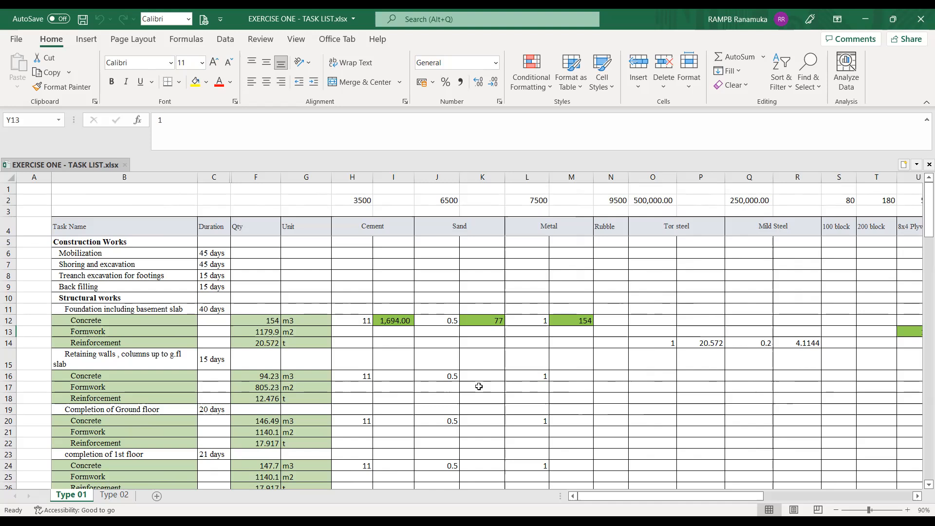
pyautogui.click(92, 330)
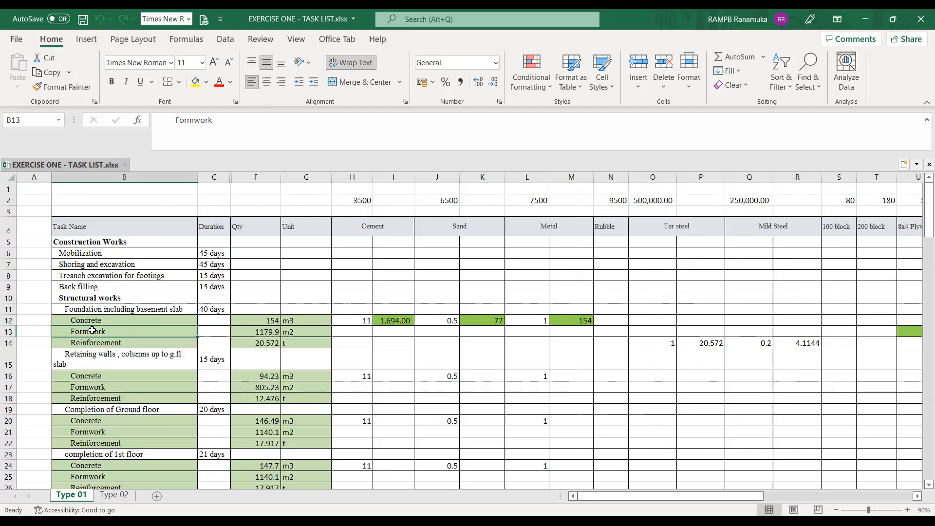
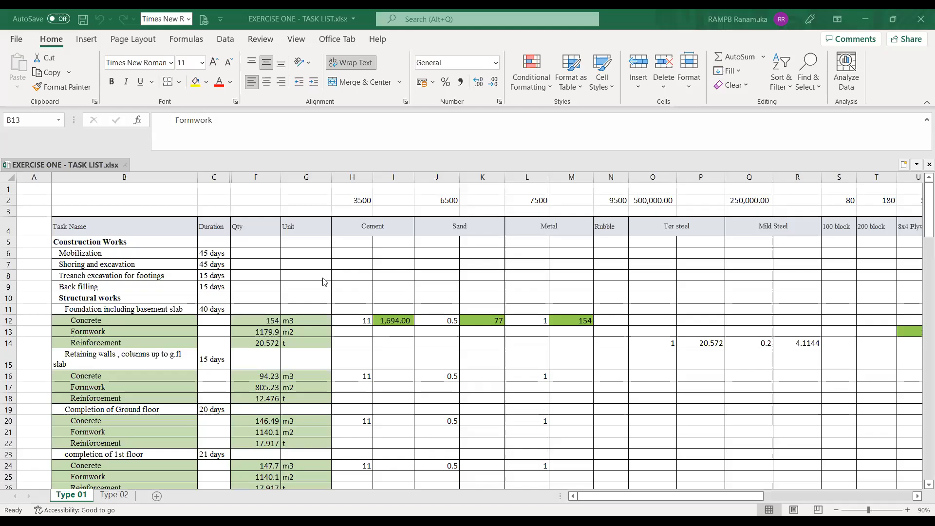
pyautogui.click(323, 279)
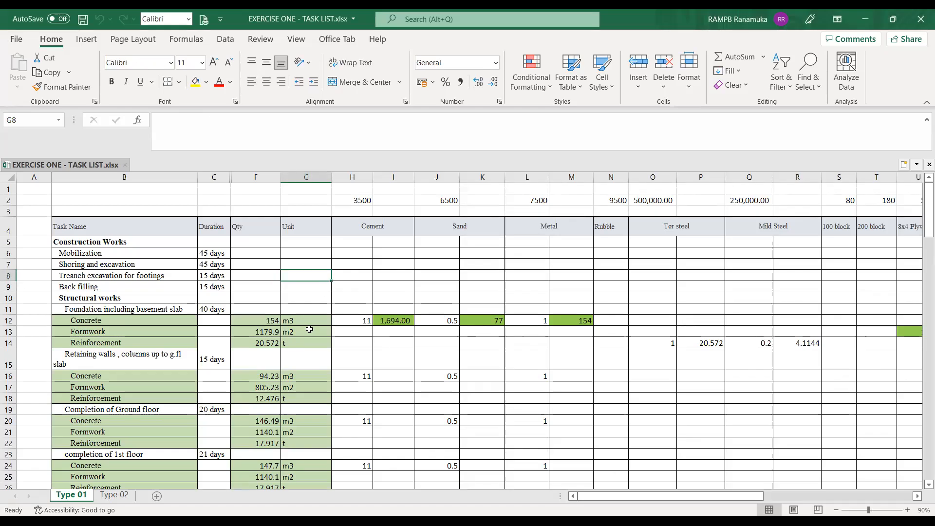
pyautogui.click(138, 335)
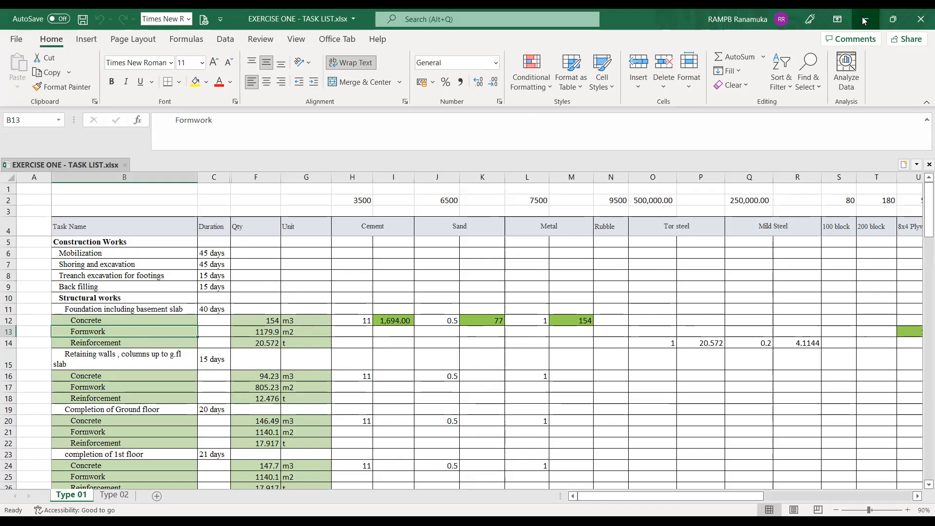
# Step: Switch to Project1.mpp in Project and change from the Resource Sheet to the Gantt Chart view
pyautogui.click(894, 20)
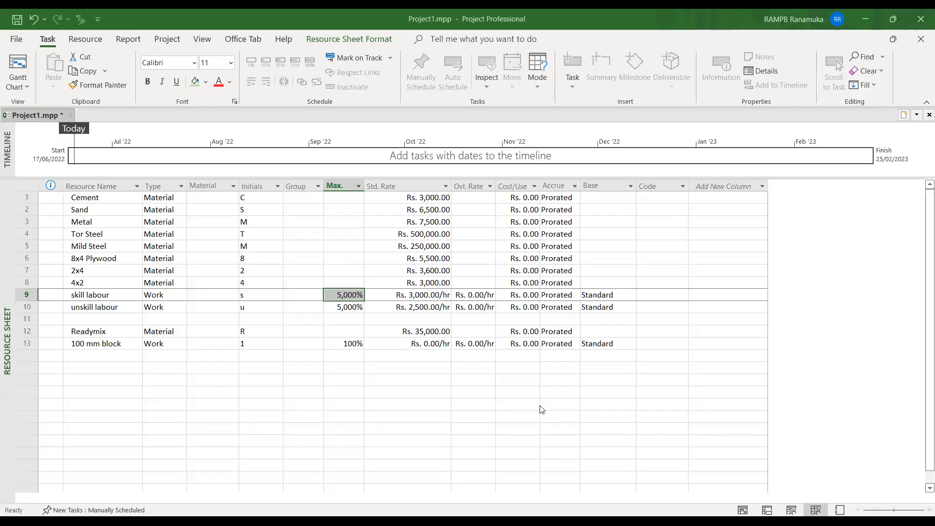
pyautogui.click(541, 404)
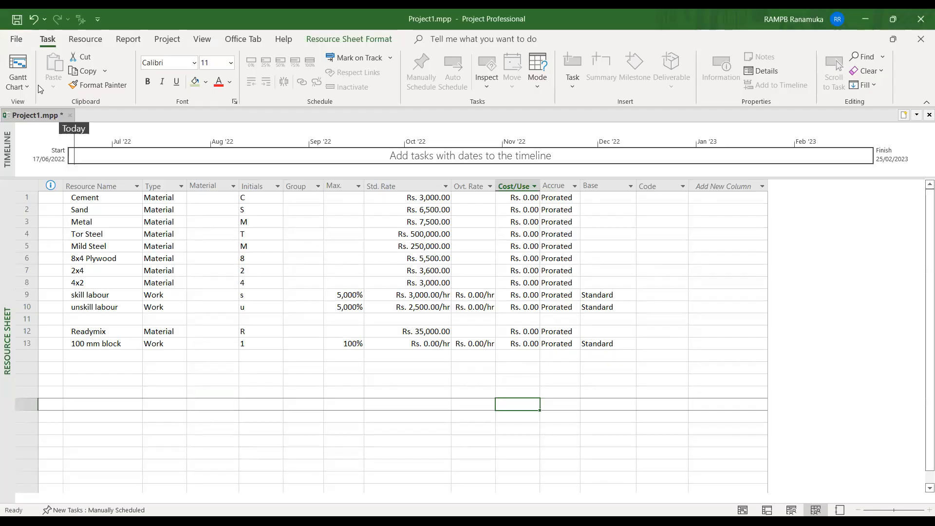
pyautogui.click(19, 83)
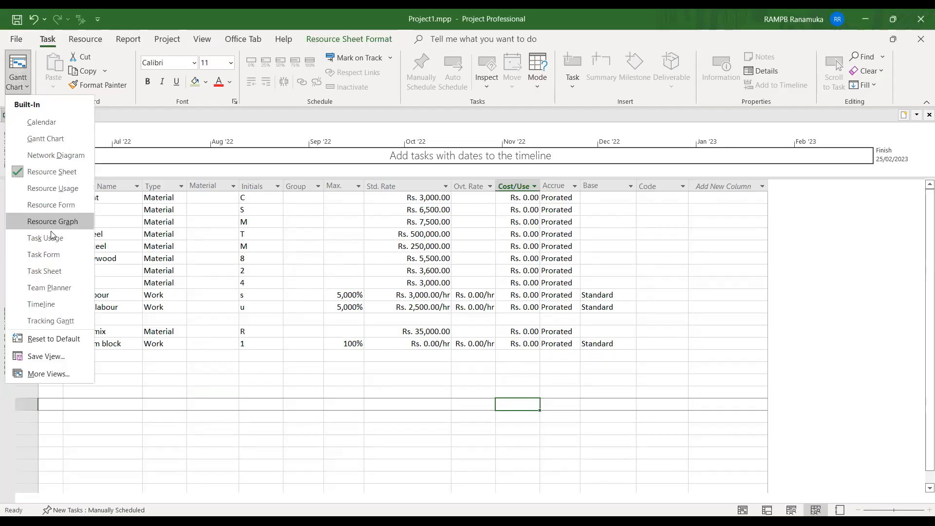
pyautogui.click(49, 140)
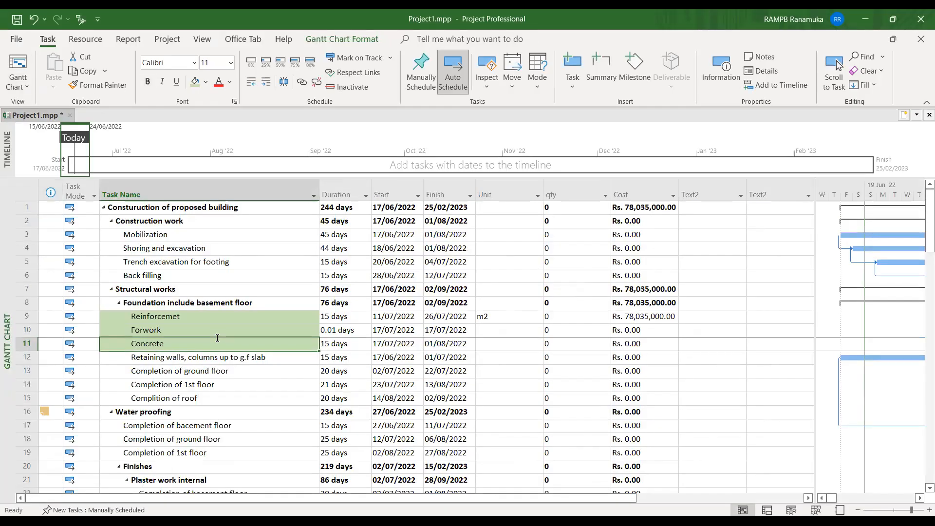
# Step: Review the Reinforcemet and Forwork subtasks, then collapse and re-expand the Foundation include basement floor summary task
pyautogui.click(184, 315)
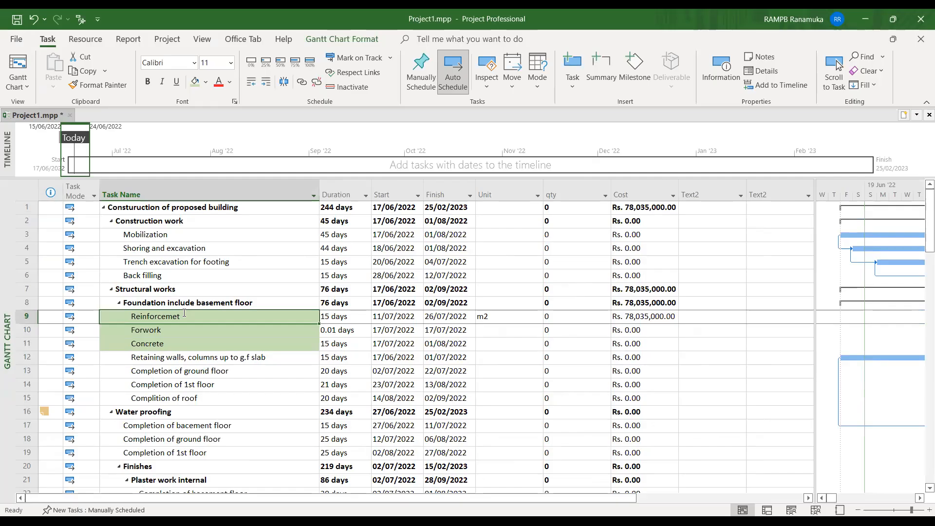
pyautogui.press('Return')
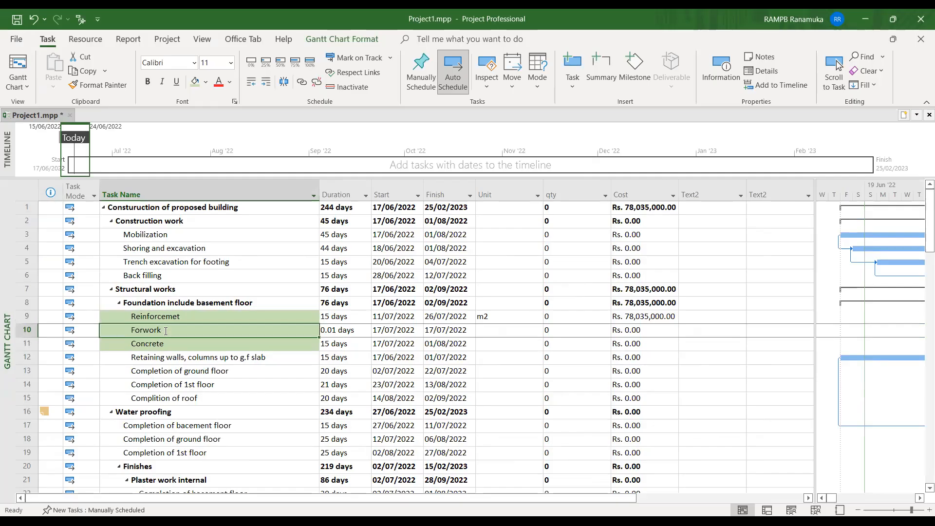
pyautogui.click(274, 371)
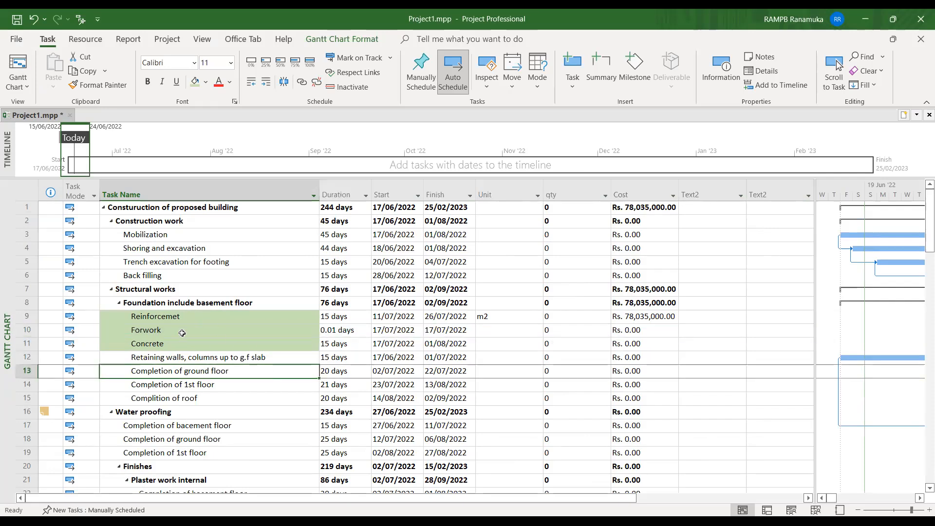
pyautogui.click(119, 303)
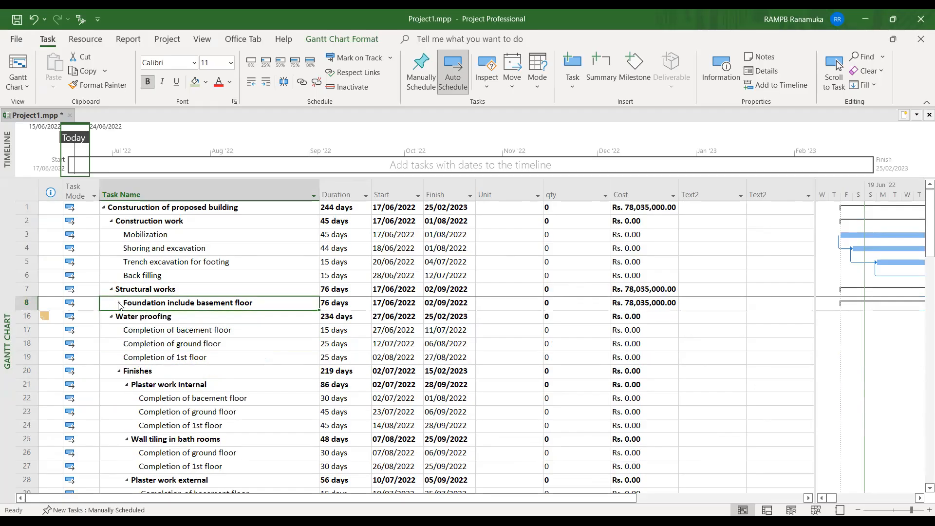
pyautogui.click(120, 303)
pyautogui.click(151, 373)
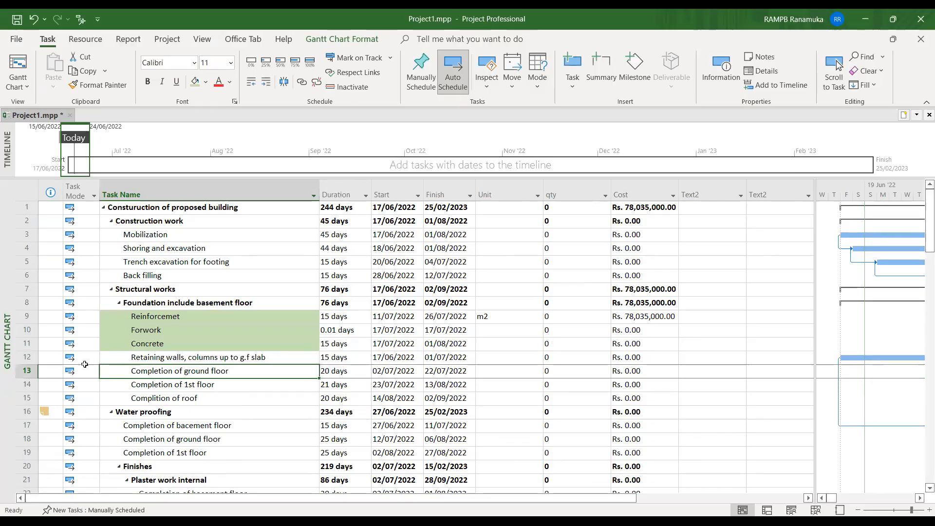
# Step: Insert three blank task rows between Completion of 1st floor and Complition of roof
pyautogui.click(193, 387)
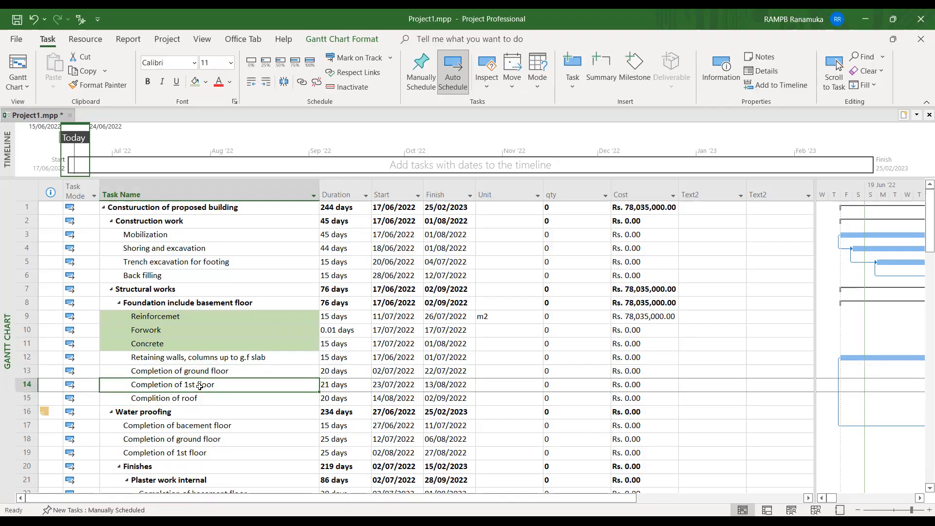
pyautogui.click(31, 398)
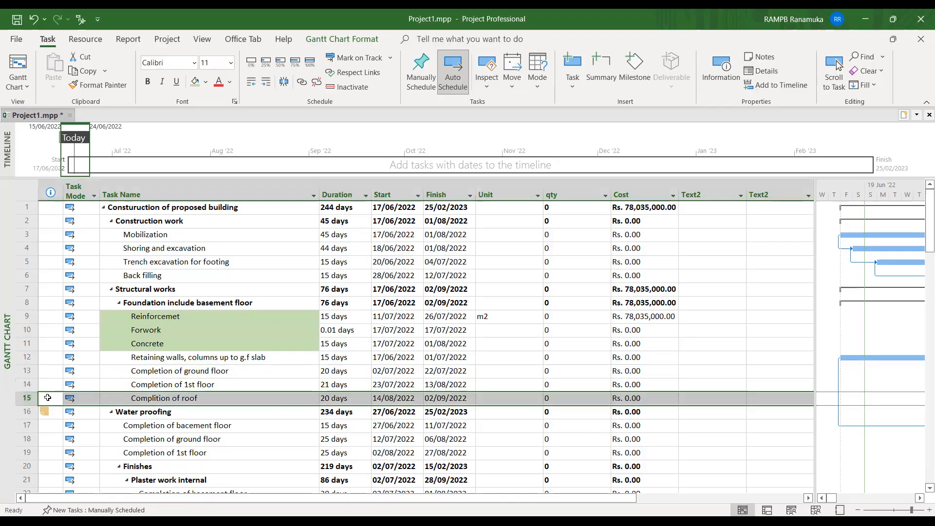
pyautogui.press('Insert')
pyautogui.press('Insert')
pyautogui.press('Insert')
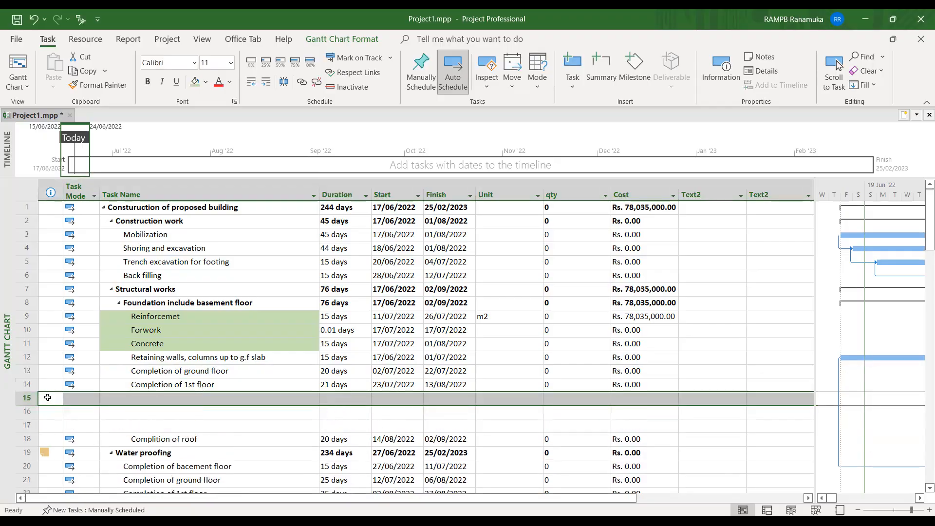
# Step: Enter the column reinforcement task Col R/f in the first blank row below Completion of 1st floor
pyautogui.click(189, 399)
pyautogui.click(174, 410)
pyautogui.click(179, 396)
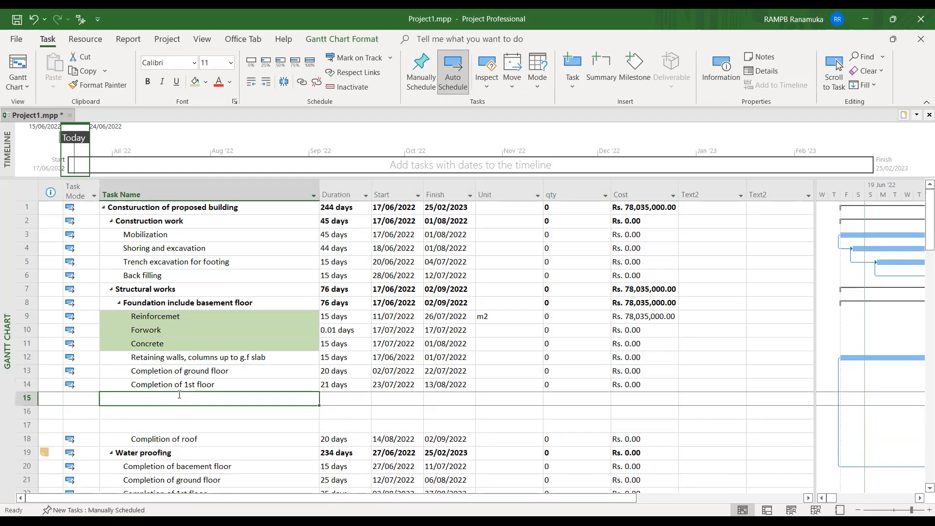
pyautogui.click(179, 396)
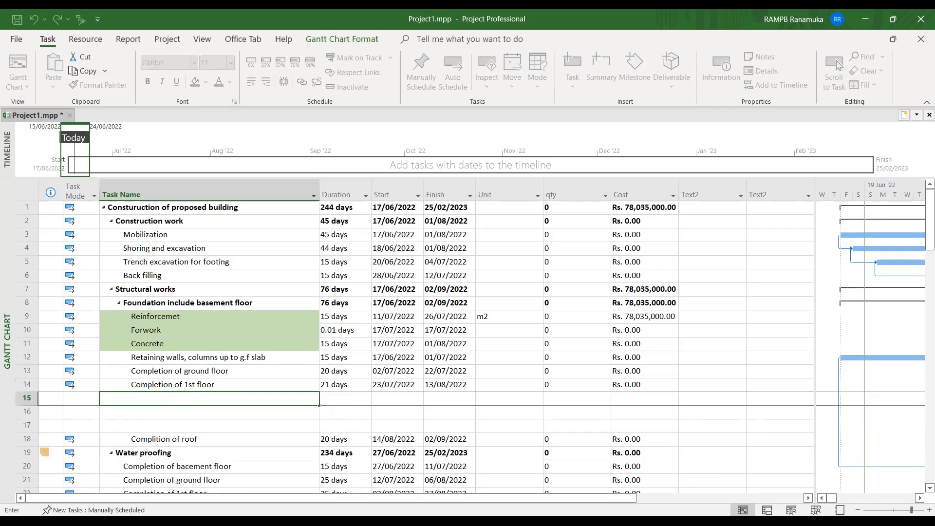
pyautogui.write('Col')
pyautogui.write(' R')
pyautogui.write('ein')
pyautogui.press('BackSpace')
pyautogui.press('BackSpace')
pyautogui.press('BackSpace')
pyautogui.write('/f')
pyautogui.press('Return')
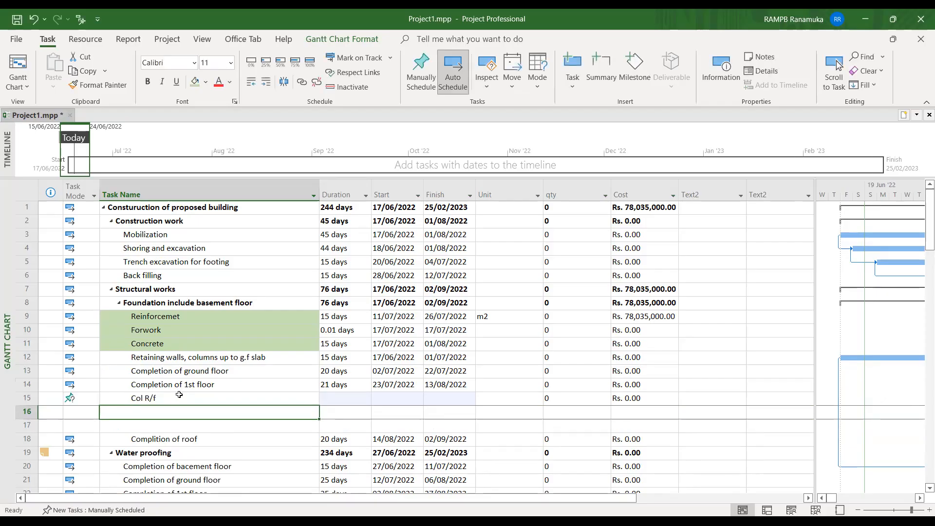
# Step: Enter the tasks col f/w and coi con in the two blank rows below Col R/f
pyautogui.write('col f/w')
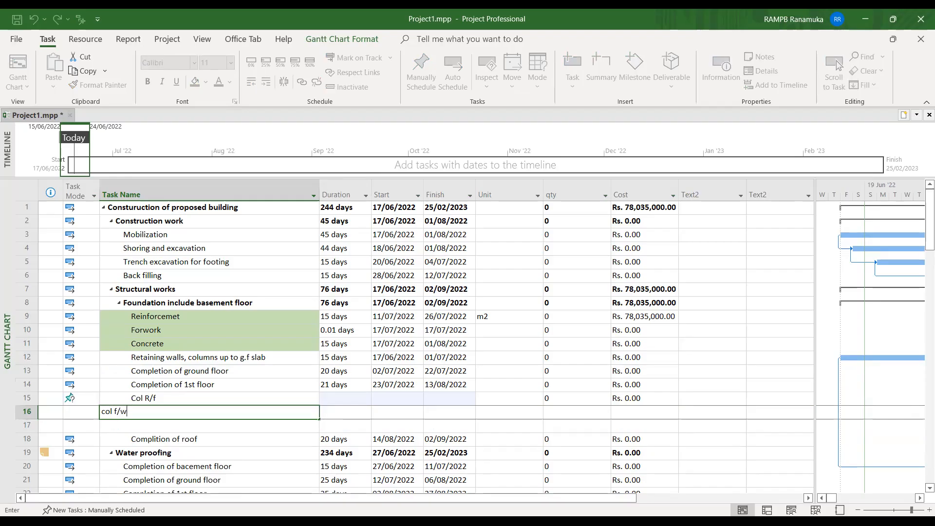
pyautogui.press('Return')
pyautogui.write('conc')
pyautogui.press('BackSpace')
pyautogui.press('BackSpace')
pyautogui.write('i con')
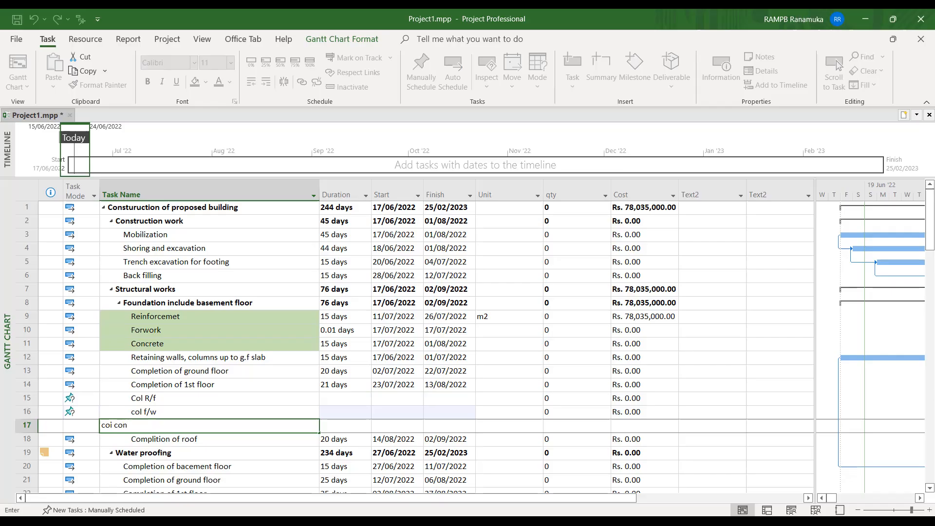
pyautogui.press('Return')
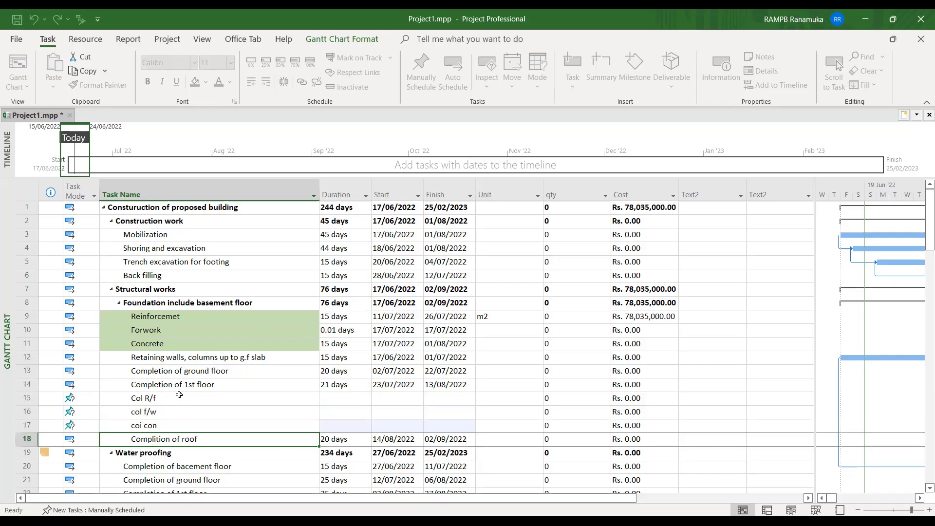
# Step: Insert three more blank task rows directly above Complition of roof
pyautogui.click(23, 438)
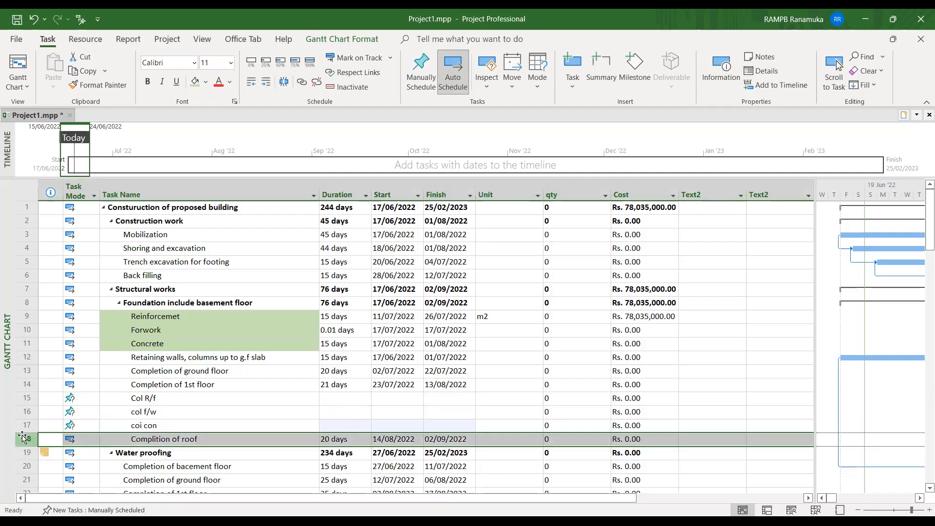
pyautogui.press('Insert')
pyautogui.press('Insert')
pyautogui.press('Insert')
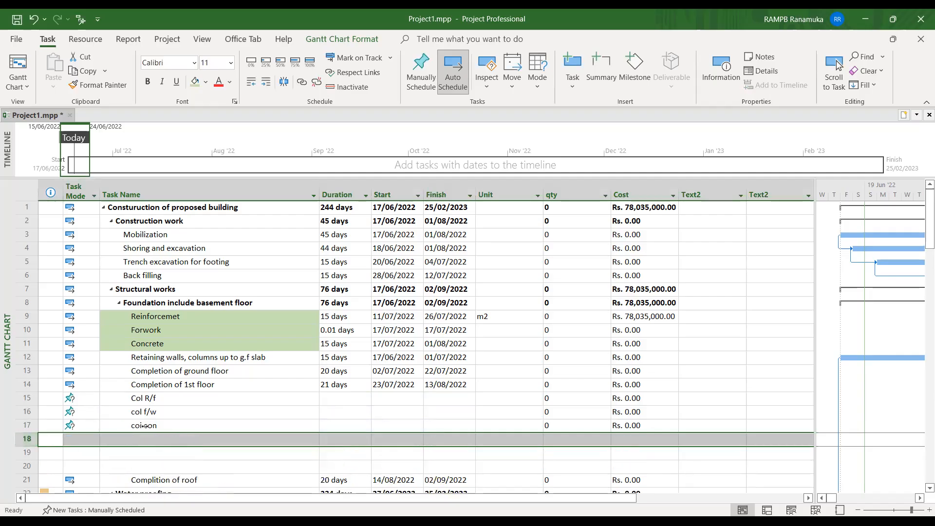
# Step: Correct the name of the coi con task to col con in its Task Information
pyautogui.click(144, 426)
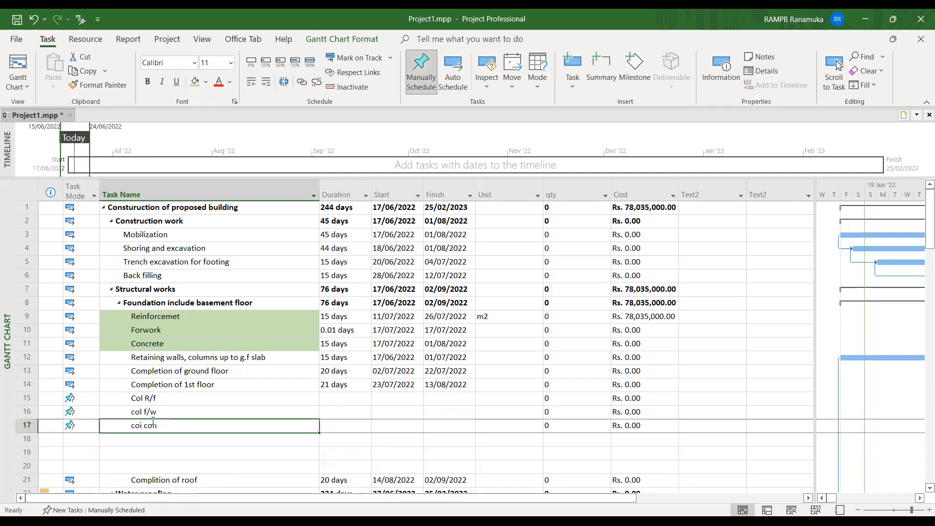
pyautogui.doubleClick(153, 423)
pyautogui.click(336, 186)
pyautogui.press('BackSpace')
pyautogui.press('BackSpace')
pyautogui.write('l con')
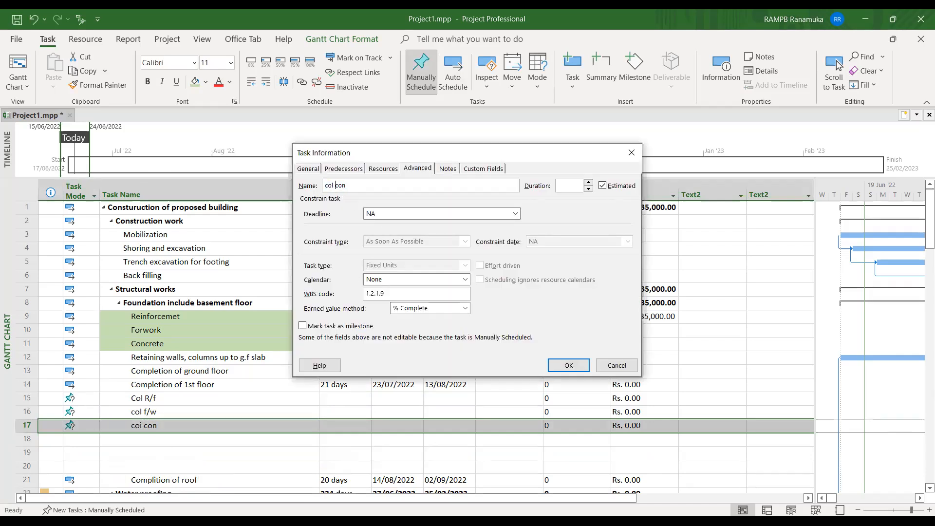
pyautogui.click(565, 365)
# Step: Enter the task slab and beam - f/w in the first blank row below col con
pyautogui.click(186, 433)
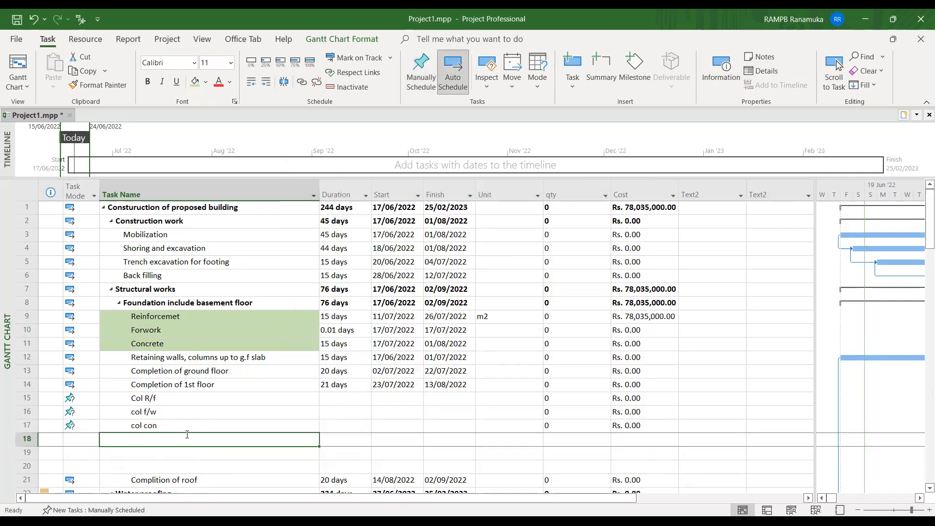
pyautogui.write('slan')
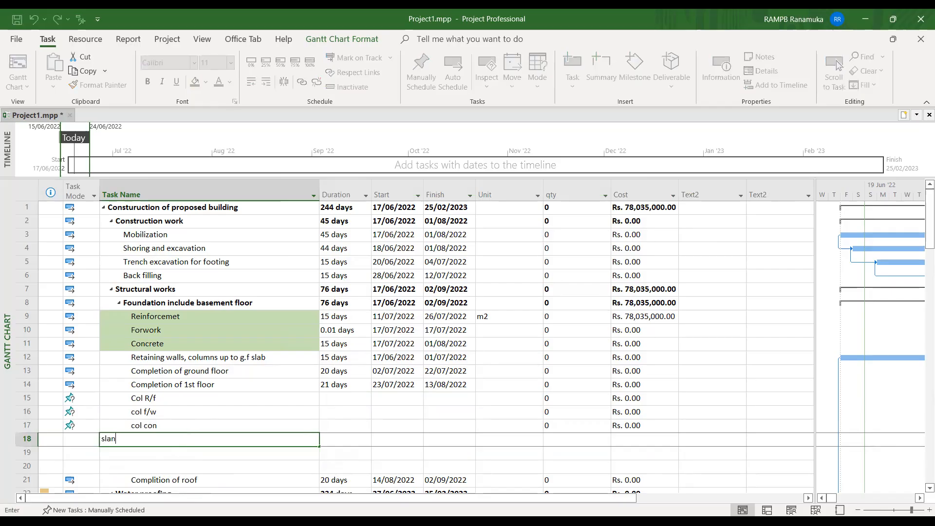
pyautogui.press('BackSpace')
pyautogui.write('b and beam - f/w')
pyautogui.press('Return')
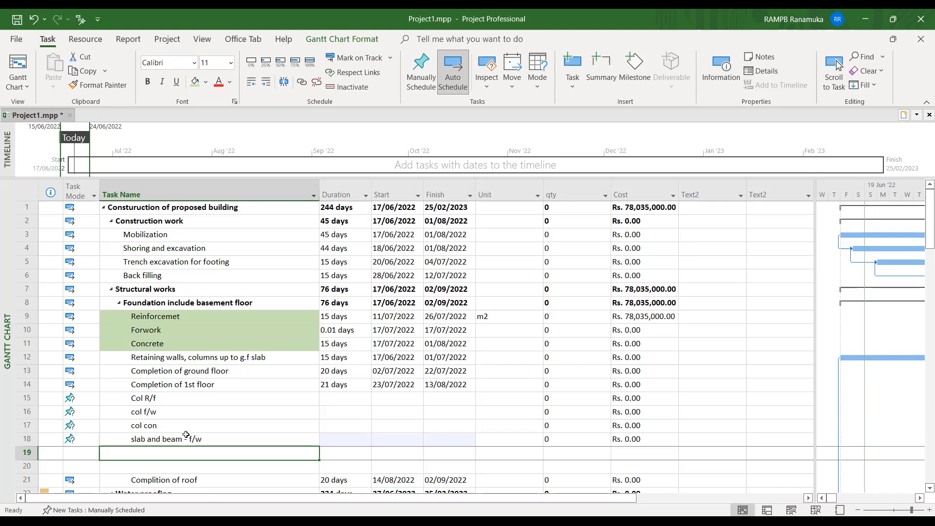
# Step: Enter the tasks Slab and beam r/f and leveling in the two blank rows below slab and beam - f/w
pyautogui.write('Slab and')
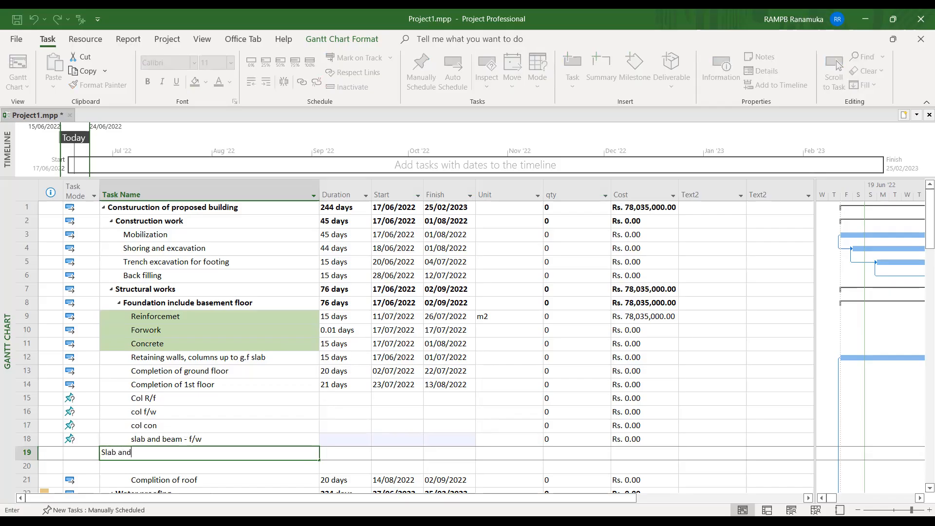
pyautogui.write(' beam r/f')
pyautogui.press('Return')
pyautogui.write('leveling')
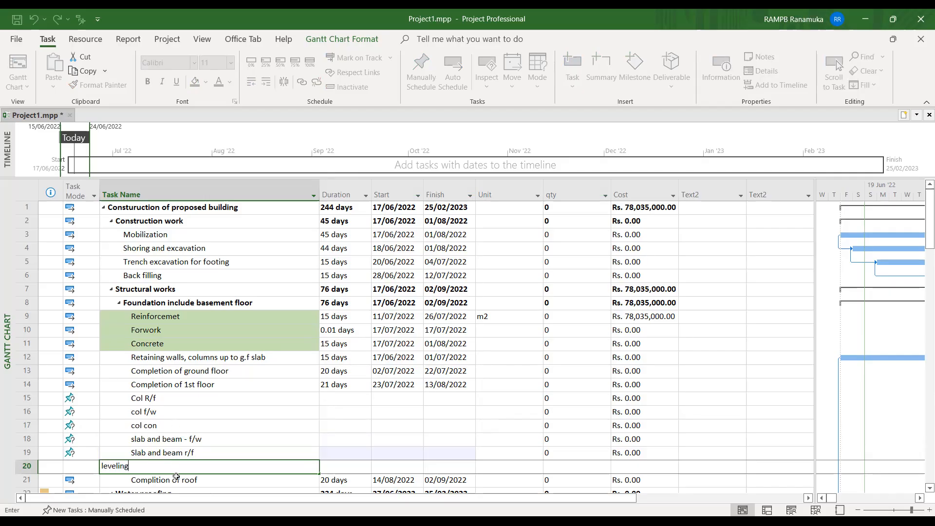
pyautogui.press('Return')
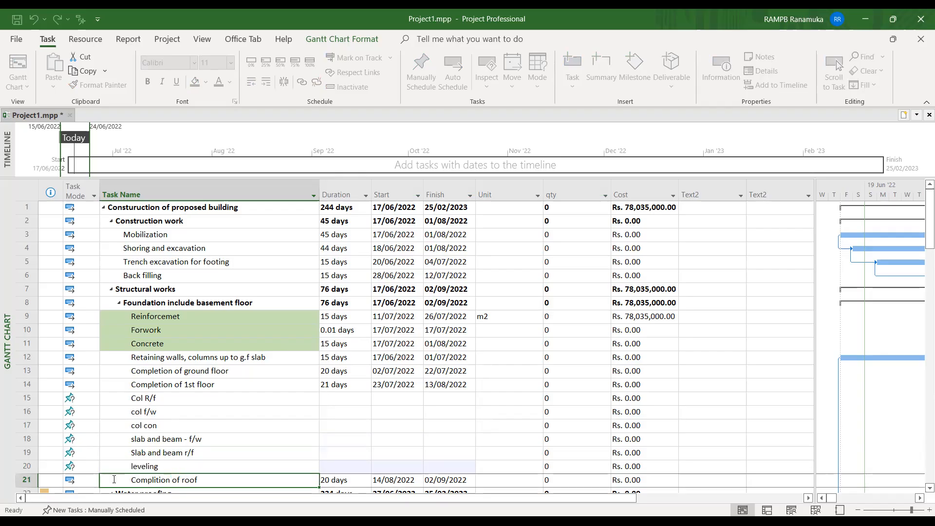
# Step: Insert a task row directly above Complition of roof and name it Concreting
pyautogui.click(35, 480)
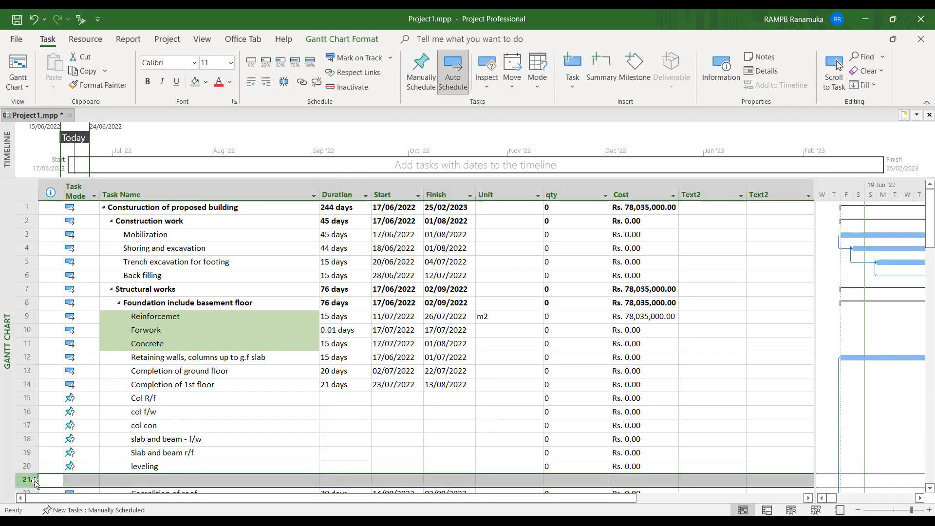
pyautogui.press('Insert')
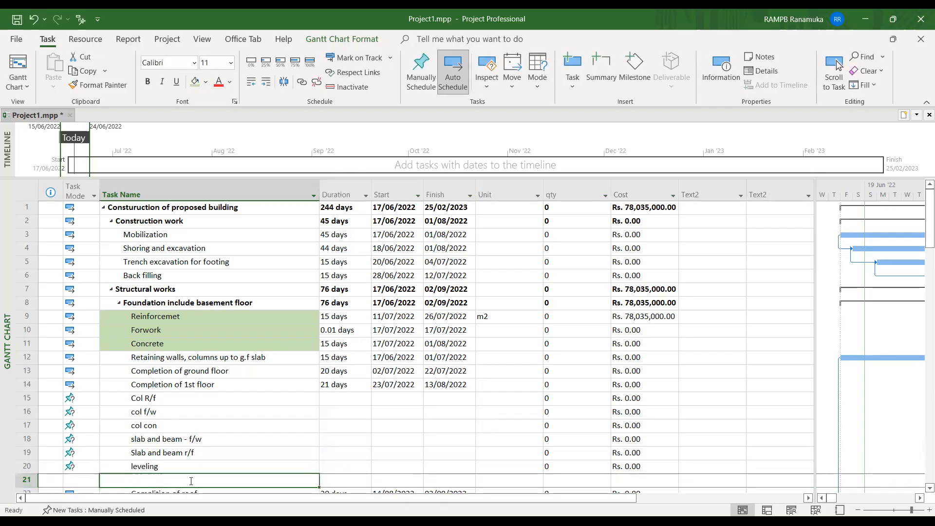
pyautogui.write('Concreting')
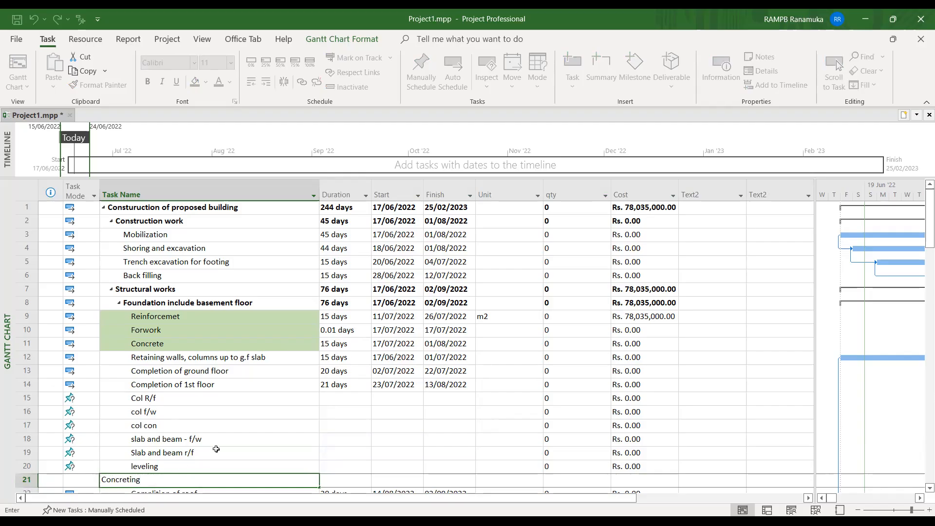
pyautogui.click(211, 441)
pyautogui.click(167, 398)
pyautogui.click(166, 465)
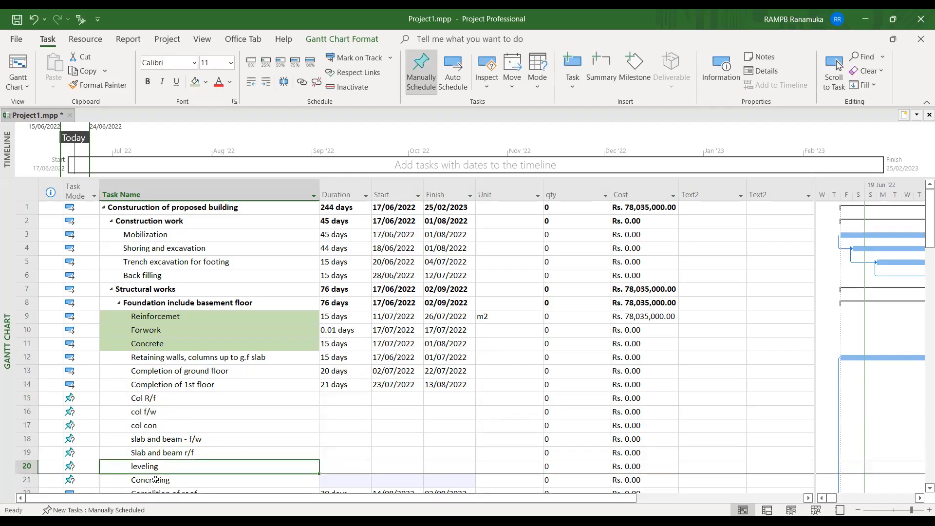
pyautogui.click(157, 478)
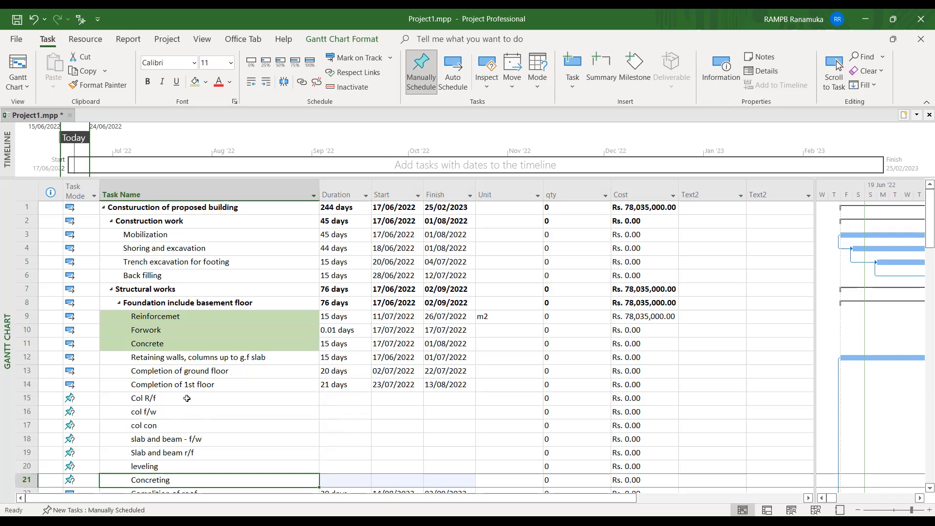
# Step: Set the durations of Col R/f, col f/w and col con to 6 days each
pyautogui.click(351, 400)
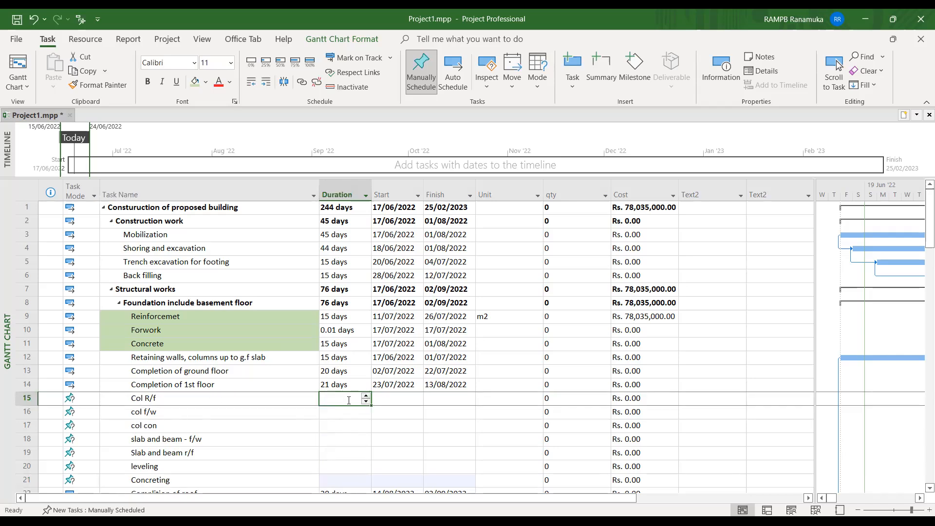
pyautogui.write('6')
pyautogui.click(342, 412)
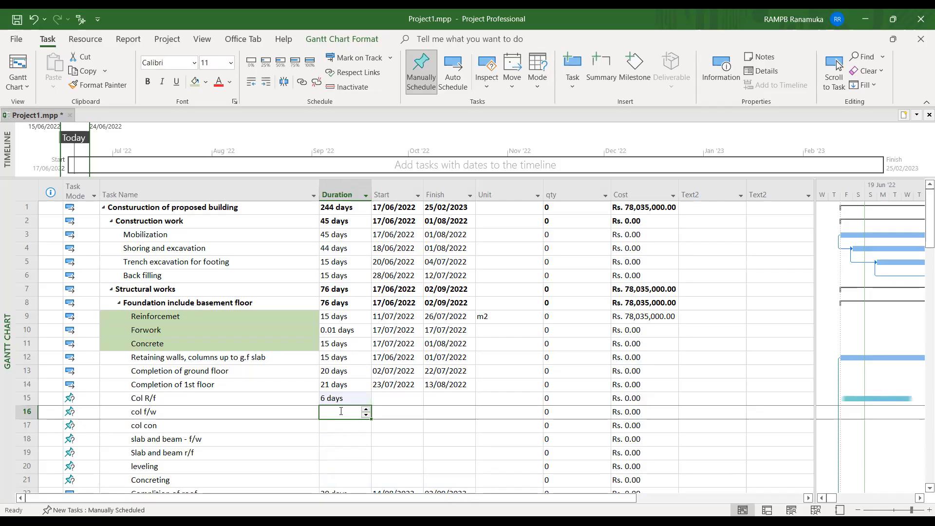
pyautogui.write('6')
pyautogui.click(337, 425)
pyautogui.write('6')
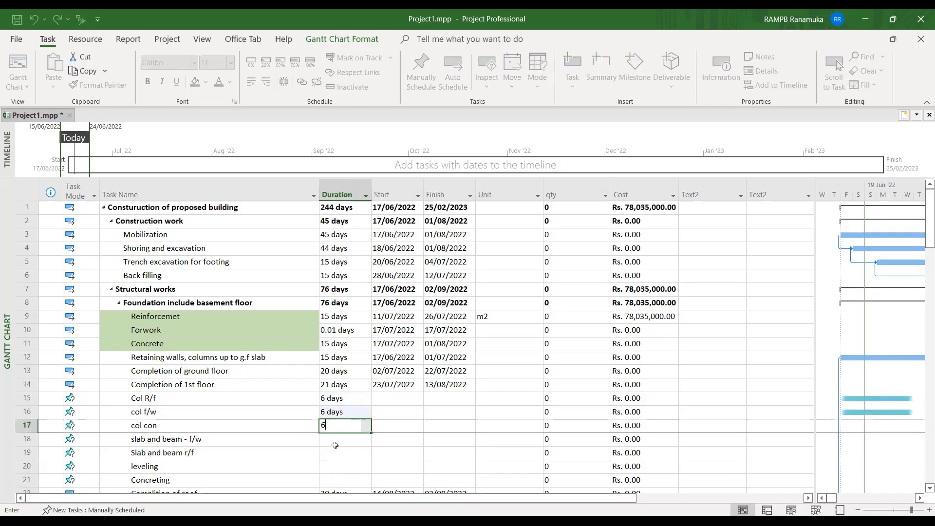
pyautogui.click(335, 447)
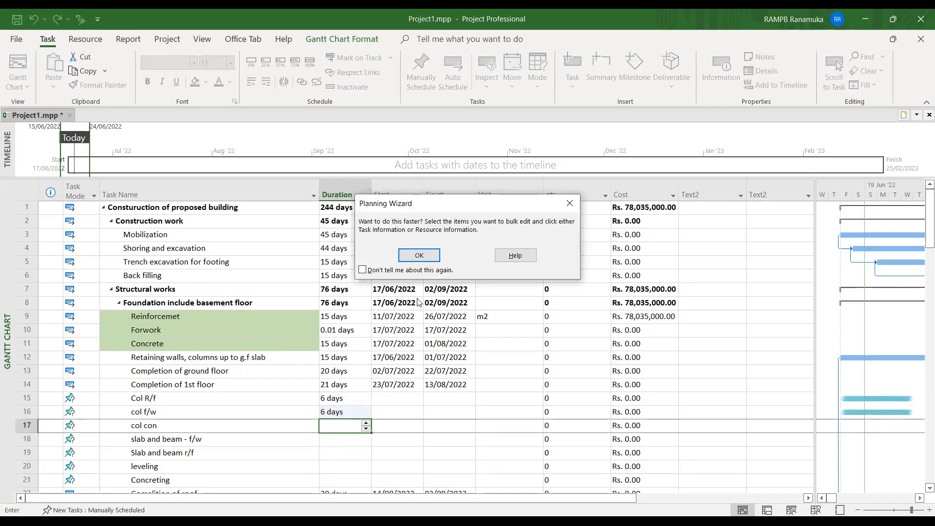
pyautogui.click(420, 255)
# Step: Set the durations to 7 days for both slab and beam tasks, 1 day for leveling and 2 days for Concreting
pyautogui.write('7')
pyautogui.click(337, 453)
pyautogui.write('7')
pyautogui.click(338, 468)
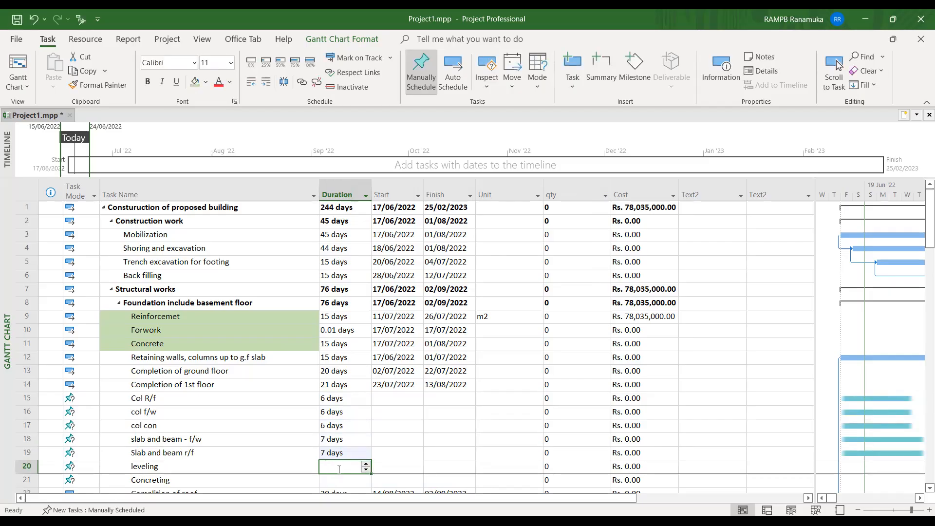
pyautogui.write('1')
pyautogui.click(338, 481)
pyautogui.write('2')
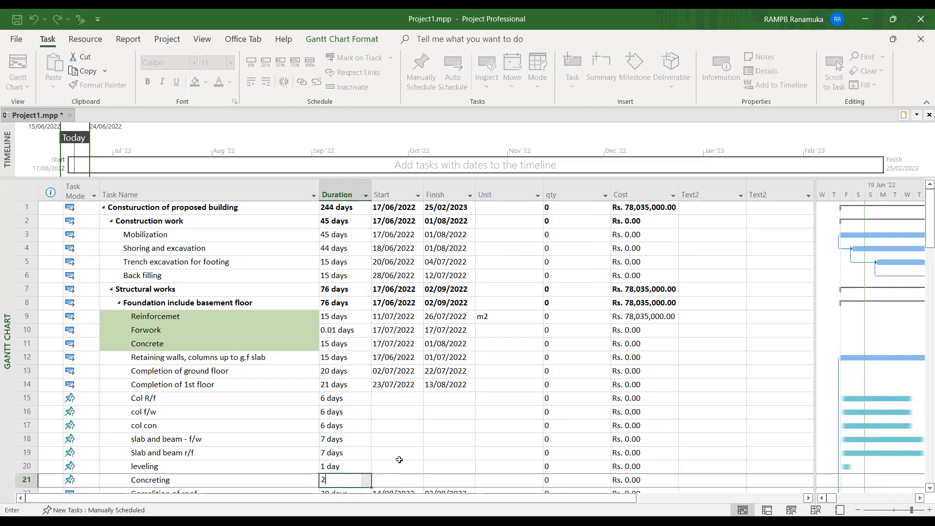
pyautogui.click(399, 460)
# Step: Change the duration of the col con task to 2 days
pyautogui.click(336, 410)
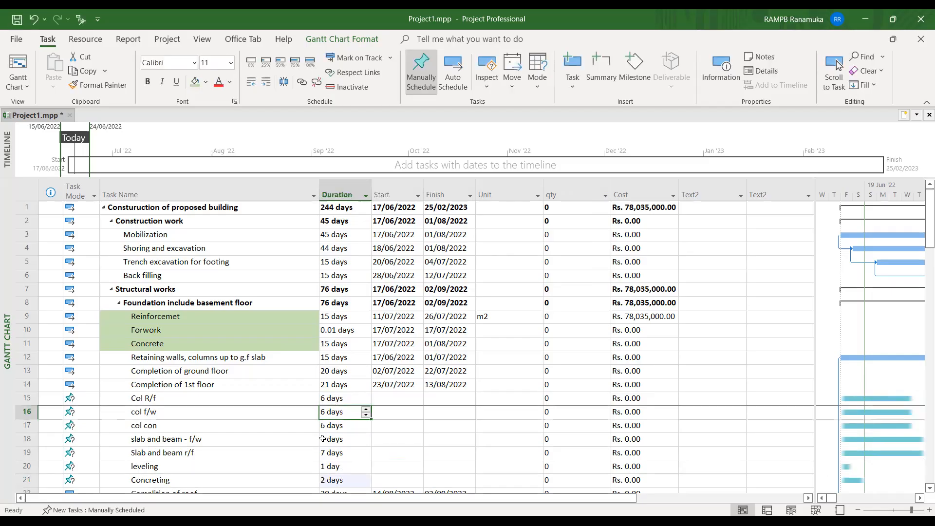
pyautogui.click(344, 427)
pyautogui.write('2')
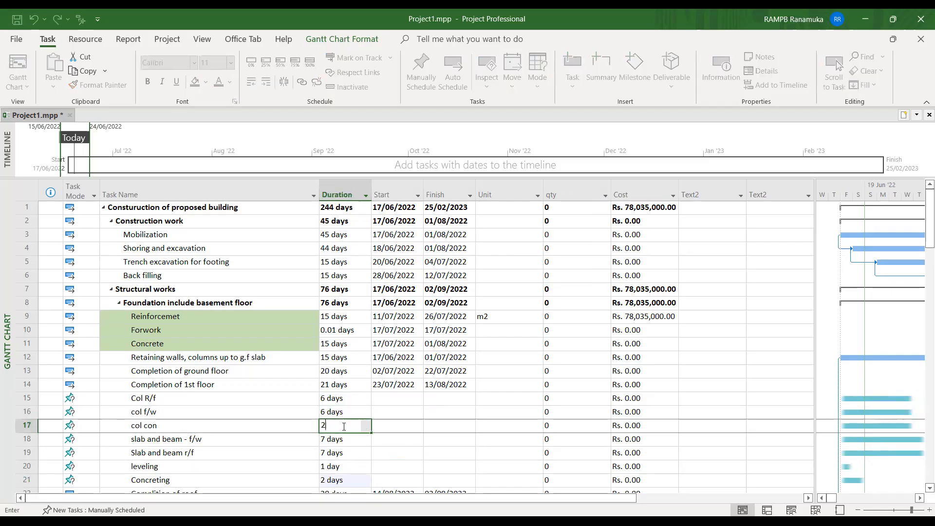
pyautogui.press('Return')
pyautogui.click(396, 412)
# Step: Review the task rows from Col R/f to Concreting listed below Completion of 1st floor
pyautogui.click(174, 397)
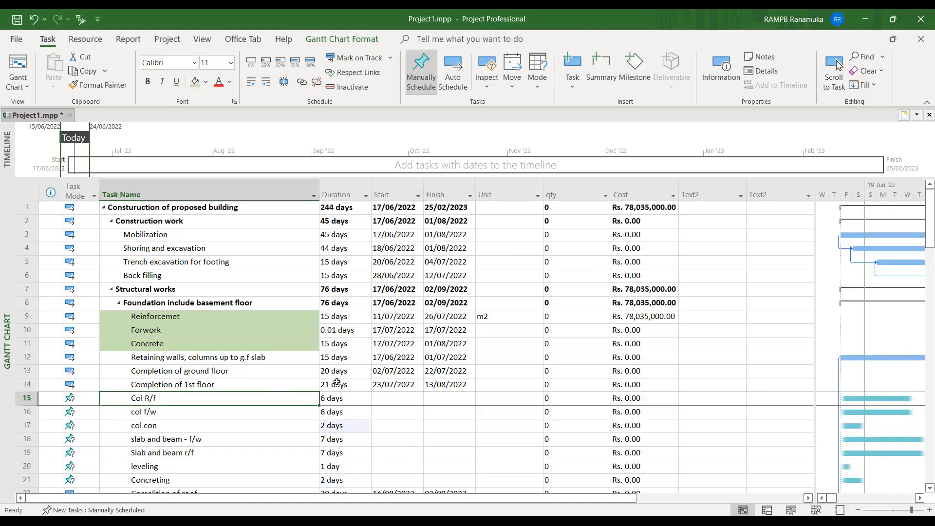
pyautogui.click(151, 388)
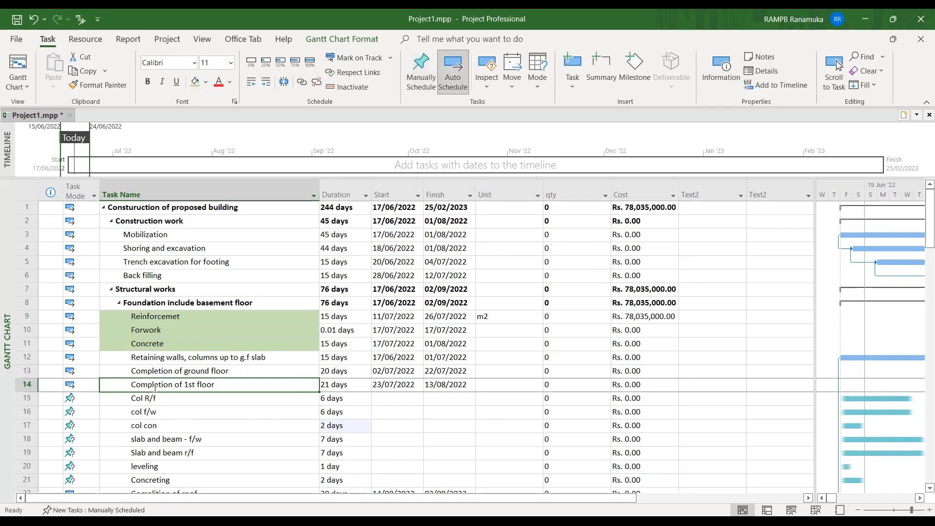
pyautogui.scroll(-3, 163, 440)
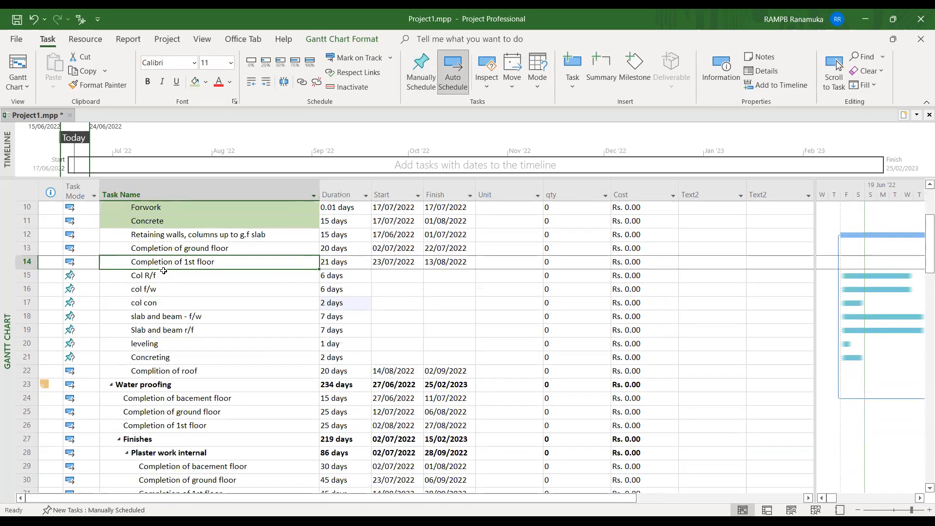
pyautogui.moveTo(163, 276); pyautogui.dragTo(167, 289)
pyautogui.moveTo(173, 326); pyautogui.dragTo(173, 355)
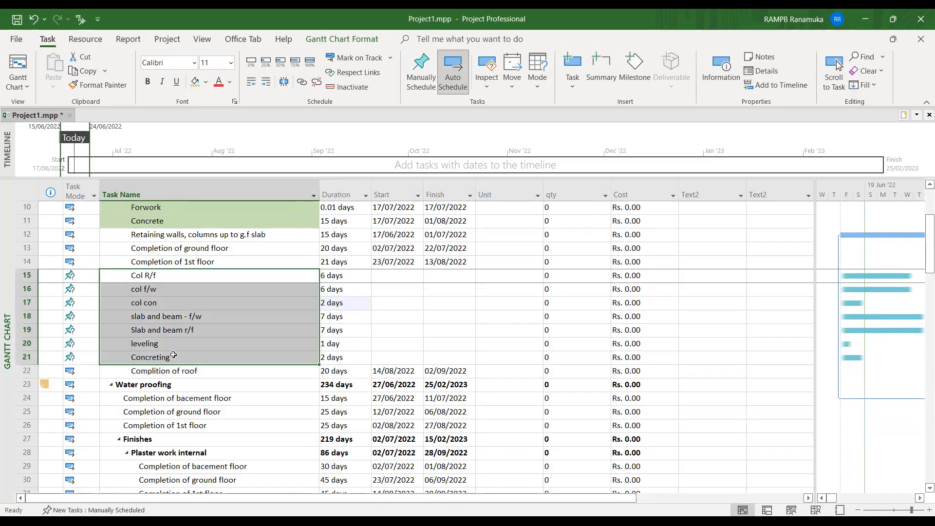
pyautogui.moveTo(80, 276); pyautogui.dragTo(171, 356)
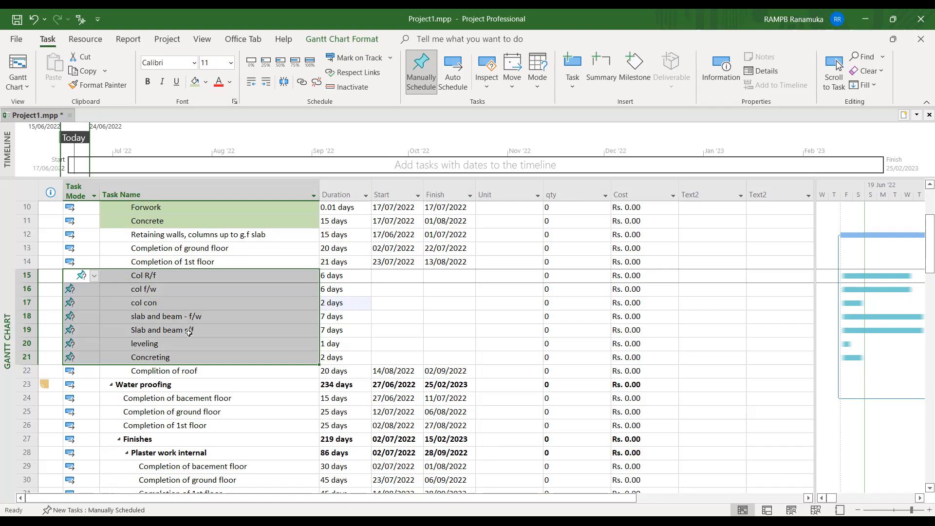
pyautogui.scroll(1, 189, 333)
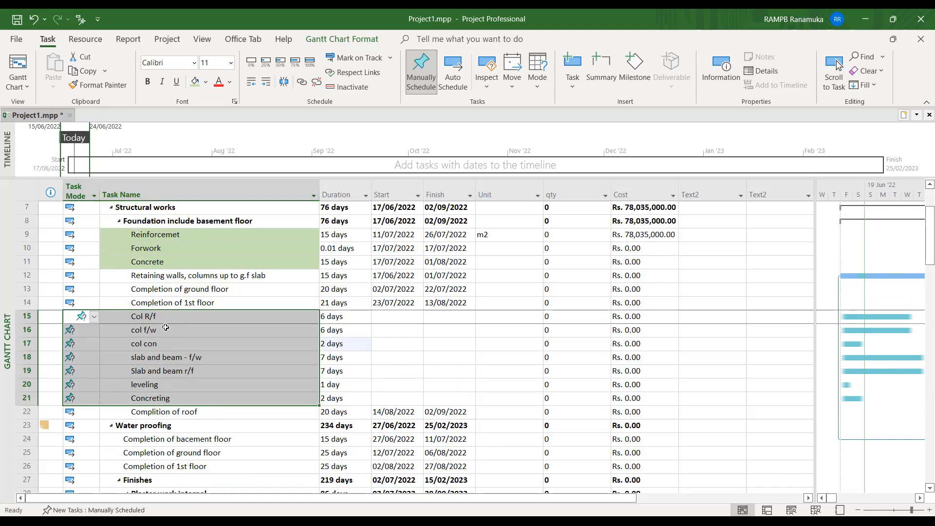
pyautogui.click(170, 384)
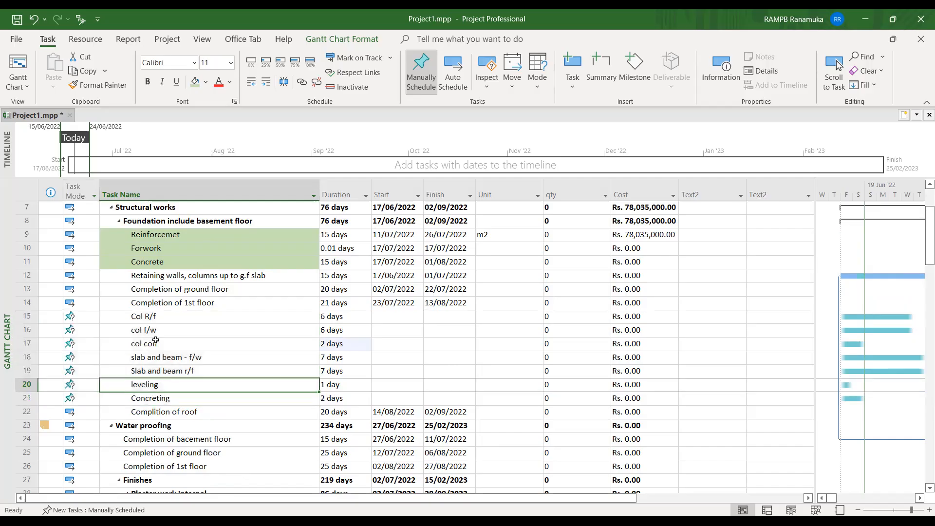
pyautogui.click(153, 303)
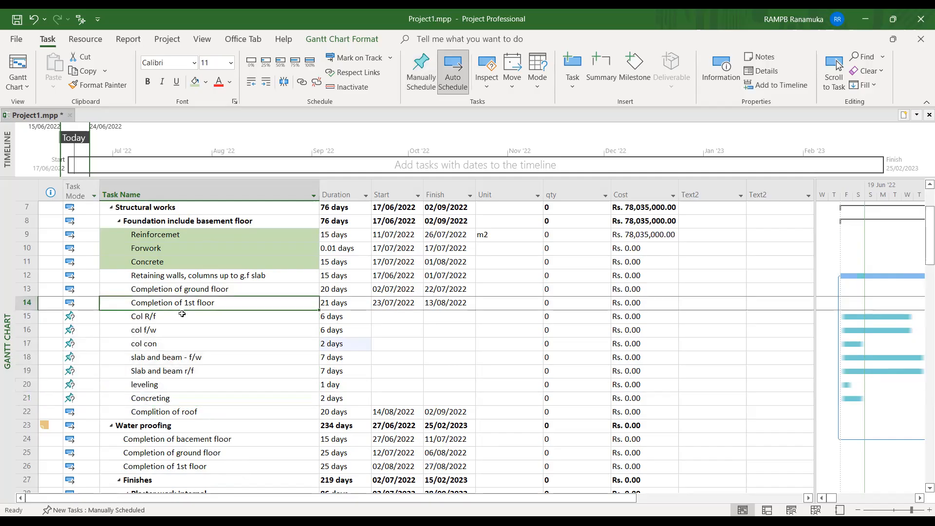
pyautogui.click(158, 318)
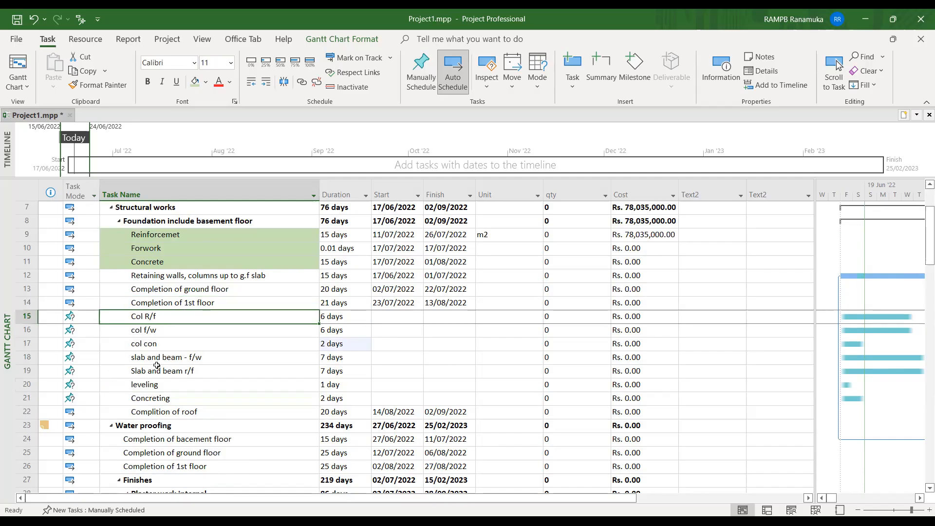
pyautogui.keyDown('shift'); pyautogui.click(156, 365); pyautogui.keyUp('shift')
pyautogui.keyDown('shift'); pyautogui.click(153, 411); pyautogui.keyUp('shift')
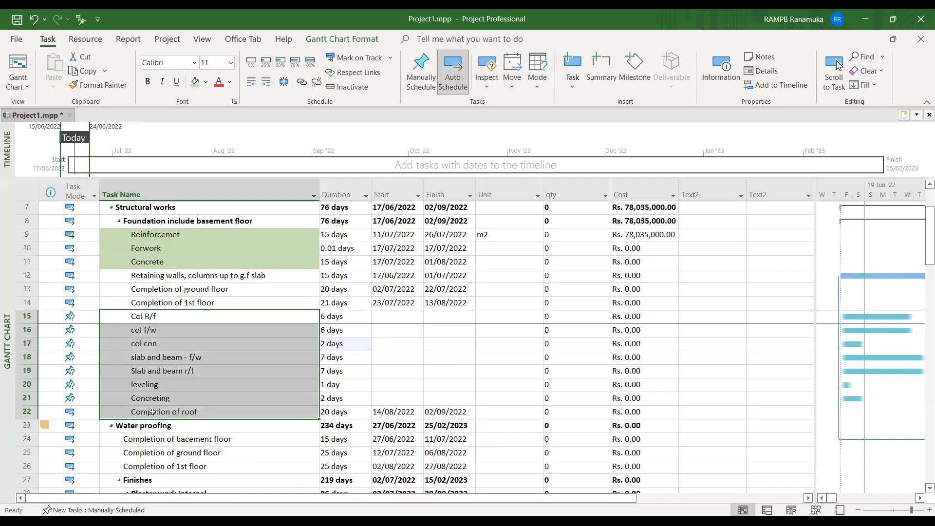
# Step: Outdent Completion of 1st floor into a summary task of the rows below it, and collapse and re-expand its subtasks
pyautogui.click(168, 302)
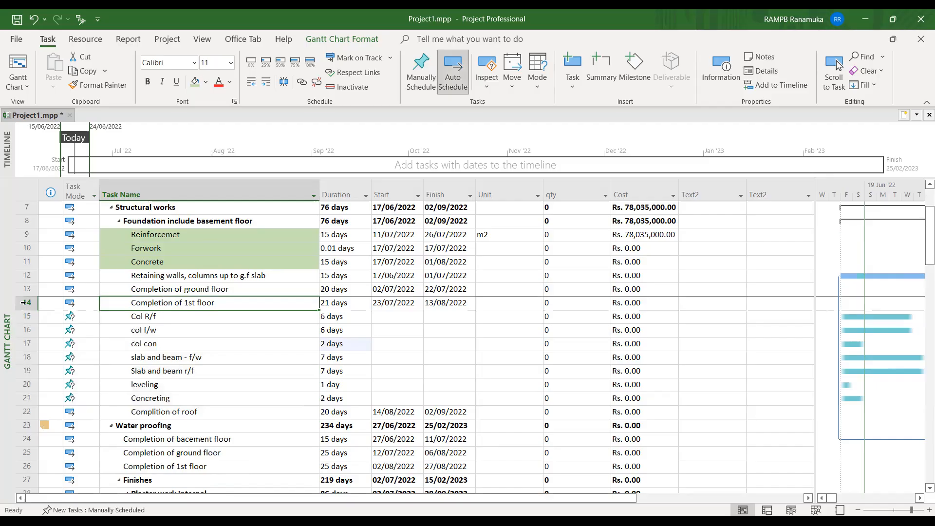
pyautogui.click(252, 84)
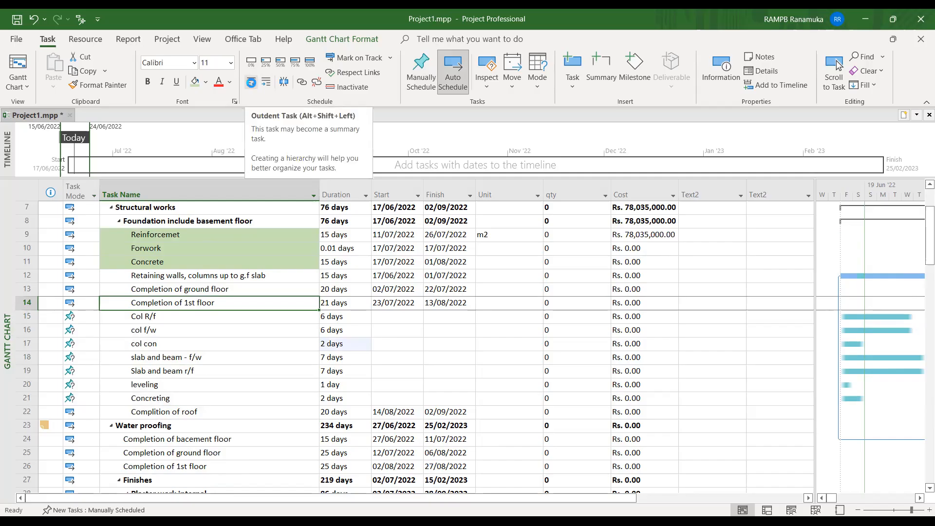
pyautogui.click(119, 303)
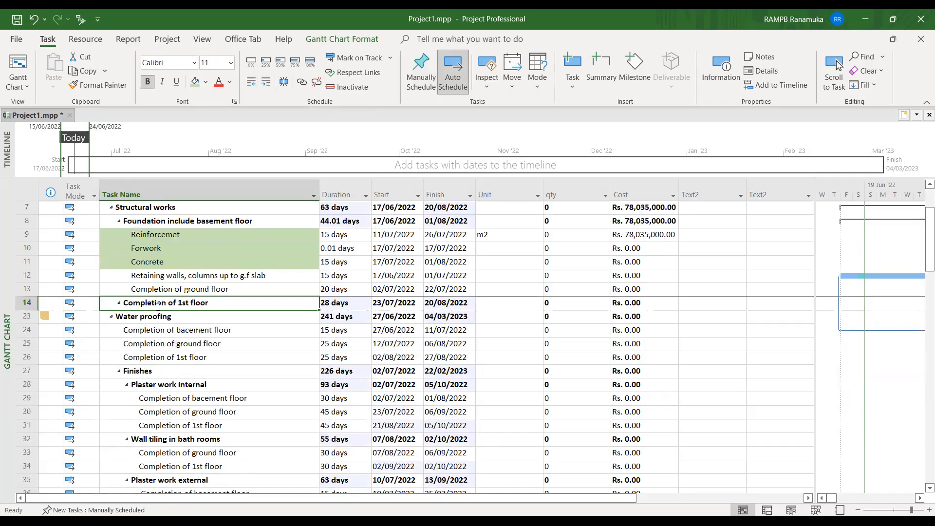
pyautogui.click(119, 303)
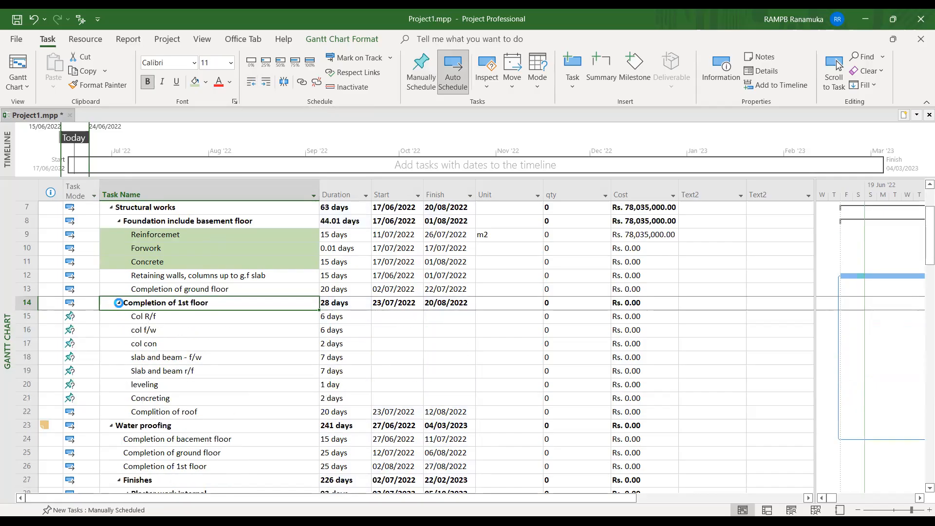
pyautogui.moveTo(146, 317); pyautogui.dragTo(147, 412)
pyautogui.click(340, 302)
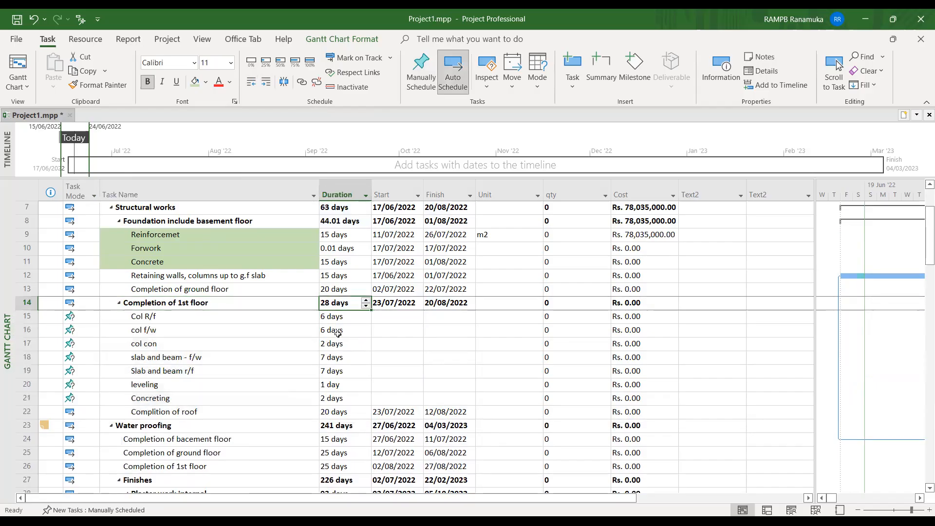
# Step: Insert a Predecessors column directly before the Unit column in the task table
pyautogui.click(161, 321)
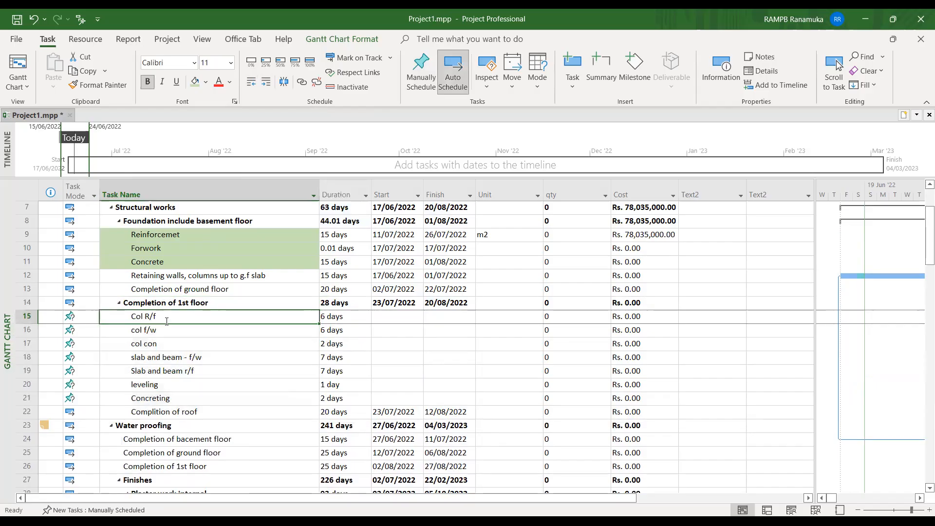
pyautogui.click(486, 181)
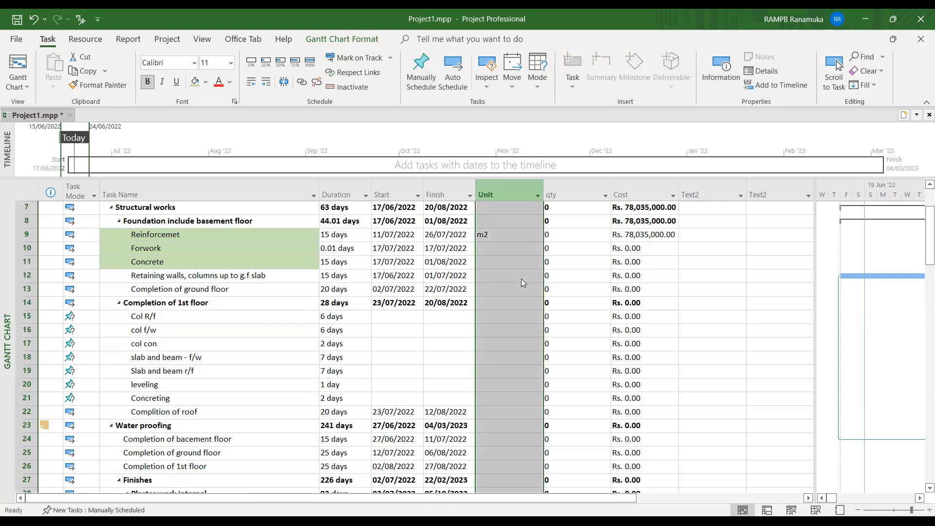
pyautogui.press('Insert')
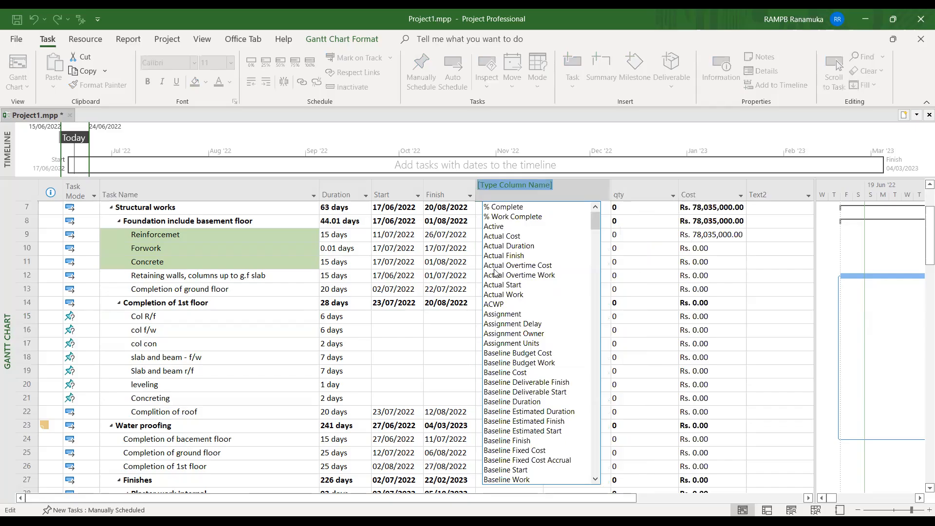
pyautogui.write('pre')
pyautogui.press('Return')
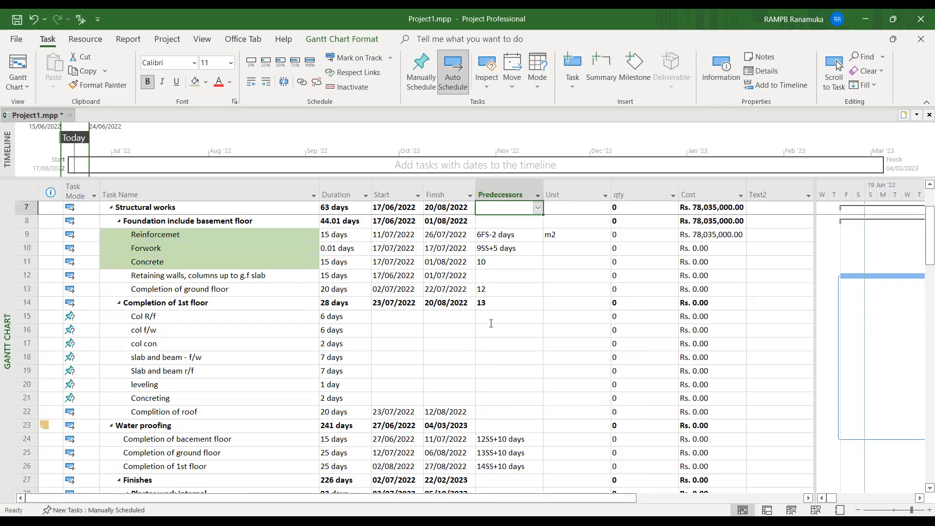
# Step: Clear the predecessor of the Completion of 1st floor summary task
pyautogui.click(492, 322)
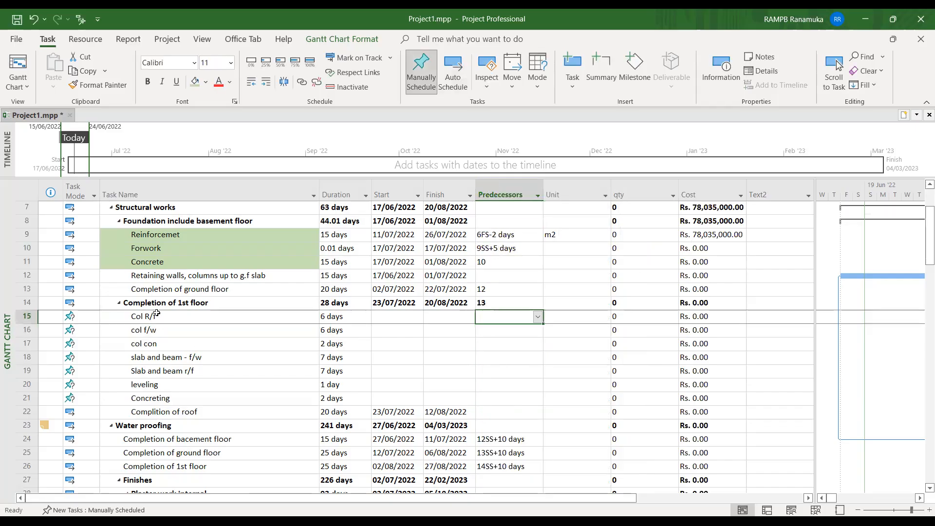
pyautogui.click(502, 303)
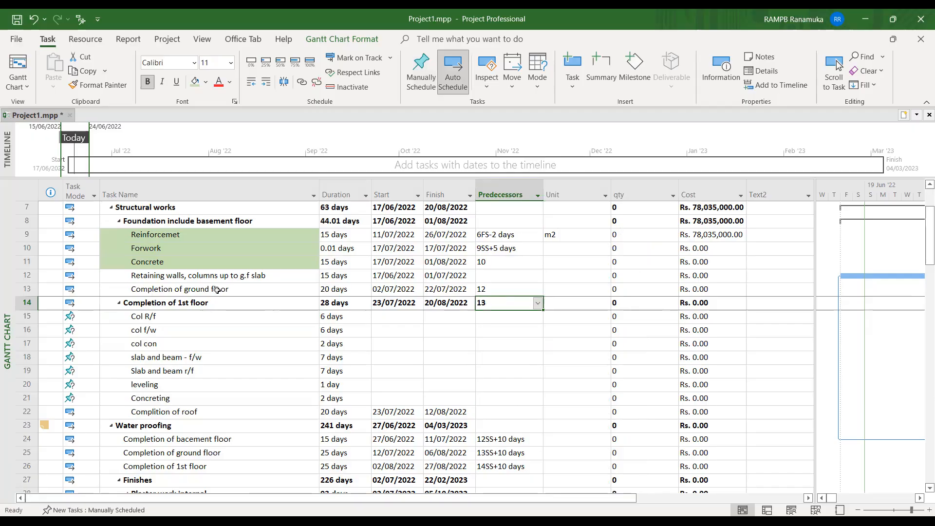
pyautogui.press('Down')
pyautogui.press('Up')
pyautogui.press('Delete')
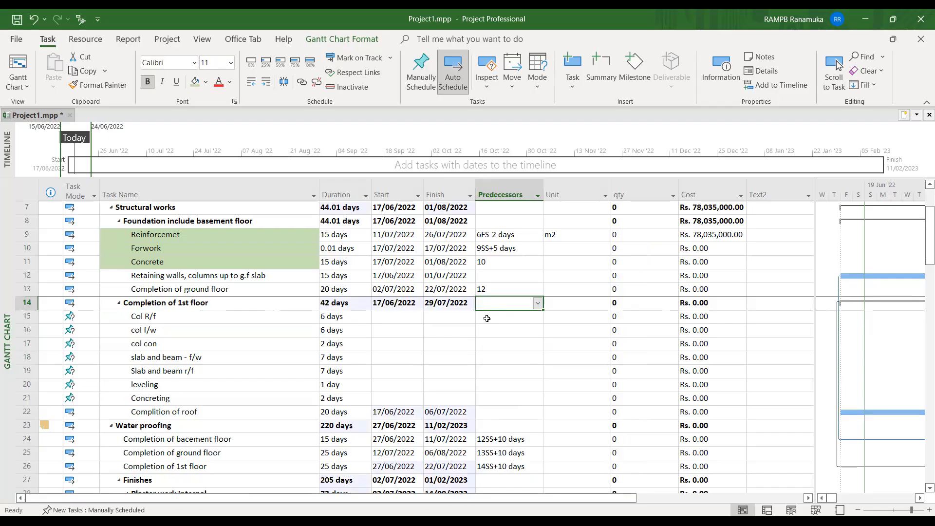
# Step: Link Col R/f to Completion of ground floor (task 13) as finish-to-start with a 1-day lag
pyautogui.click(489, 316)
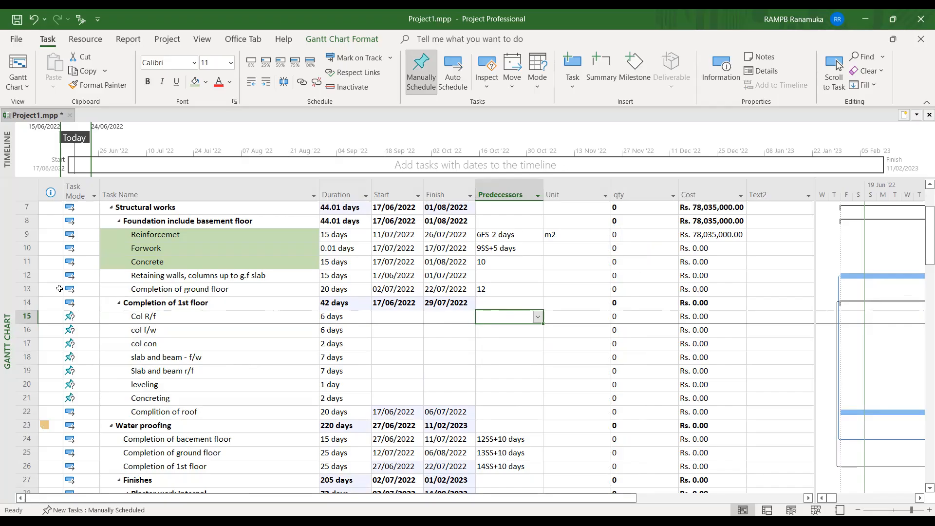
pyautogui.click(184, 291)
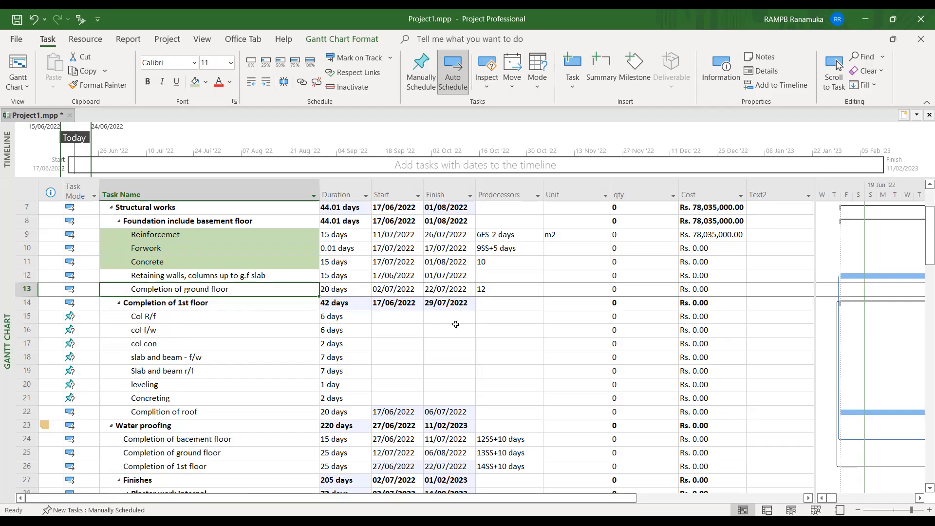
pyautogui.click(493, 318)
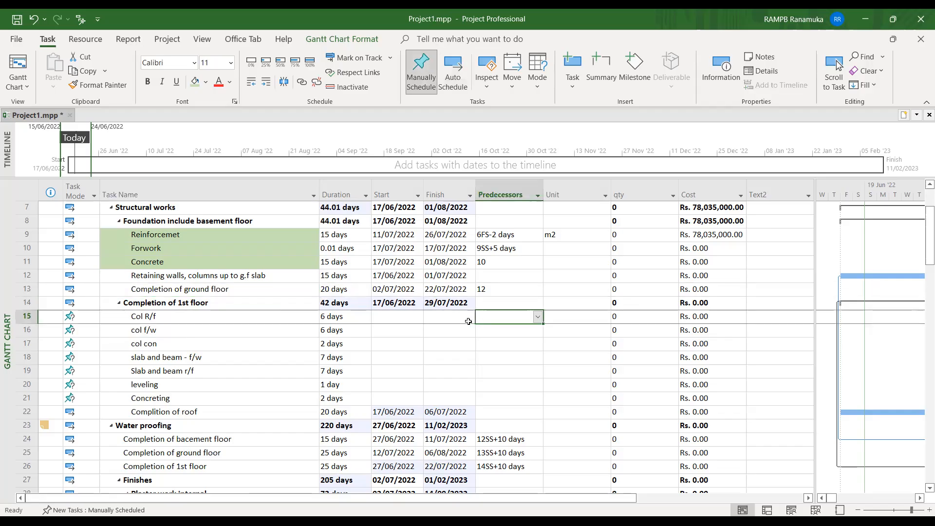
pyautogui.write('13')
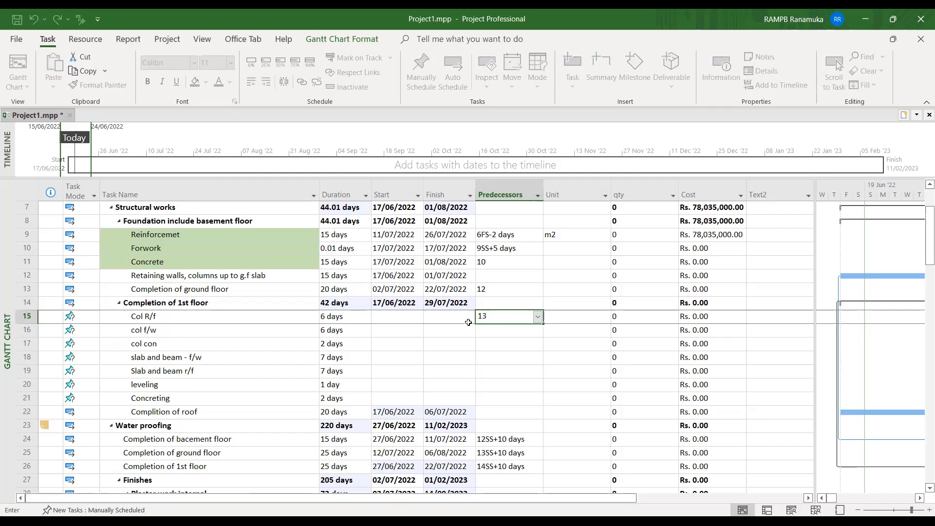
pyautogui.write('+1')
pyautogui.press('Return')
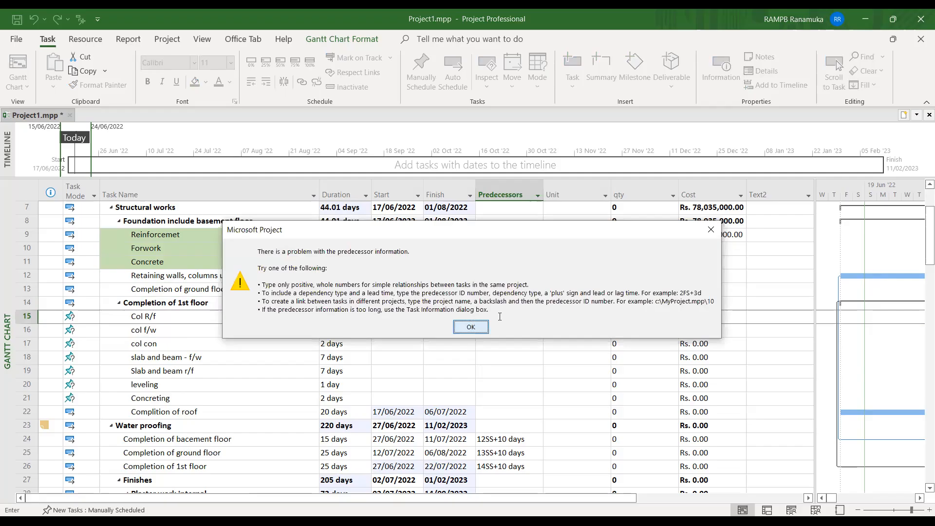
pyautogui.click(475, 328)
pyautogui.press('BackSpace')
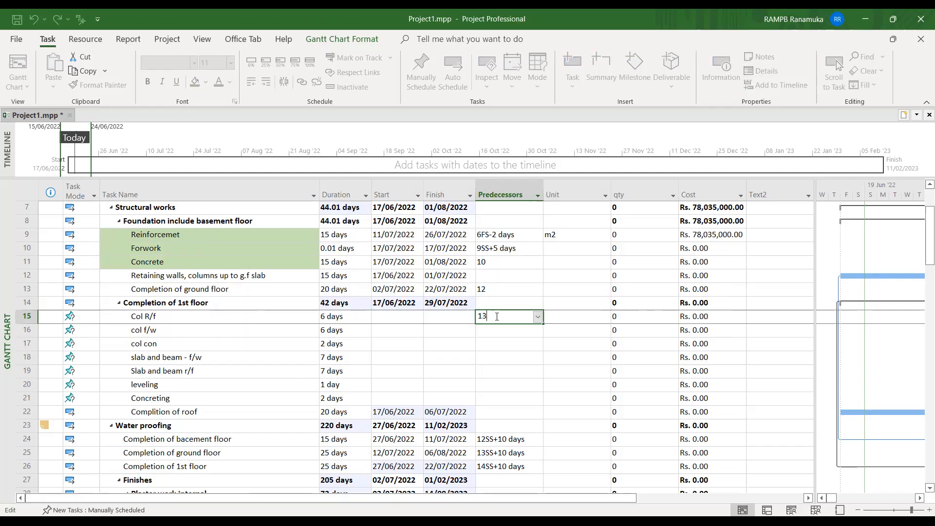
pyautogui.write('fs+1')
pyautogui.press('Return')
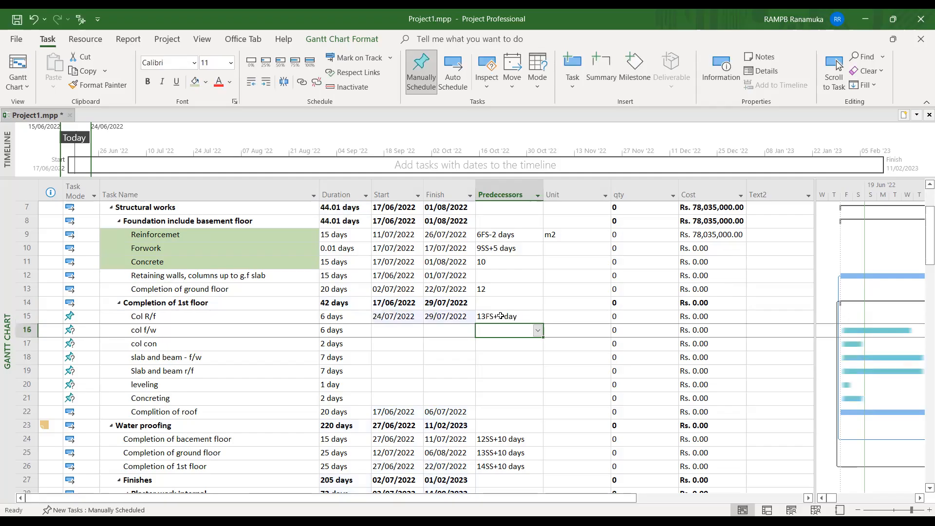
# Step: Set the predecessor of col f/w to task 15, start-to-start with a 3-day lag
pyautogui.click(437, 293)
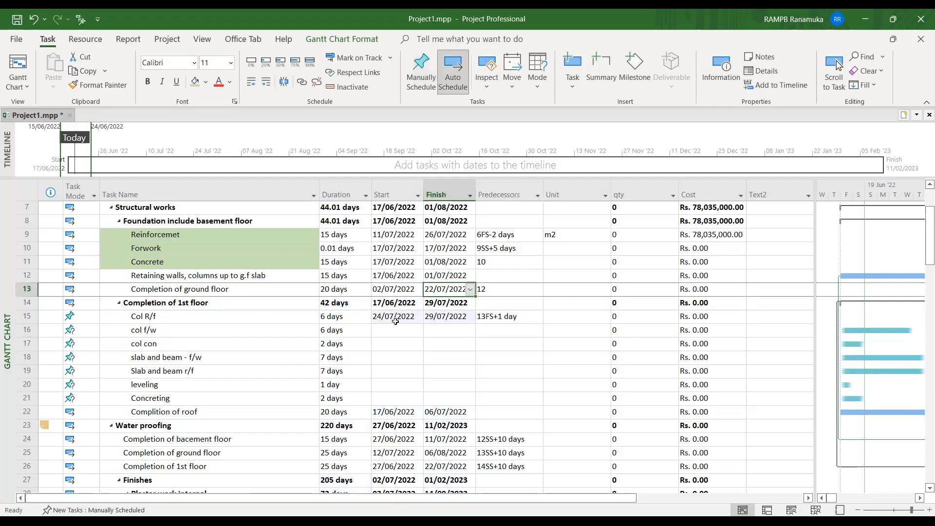
pyautogui.click(153, 316)
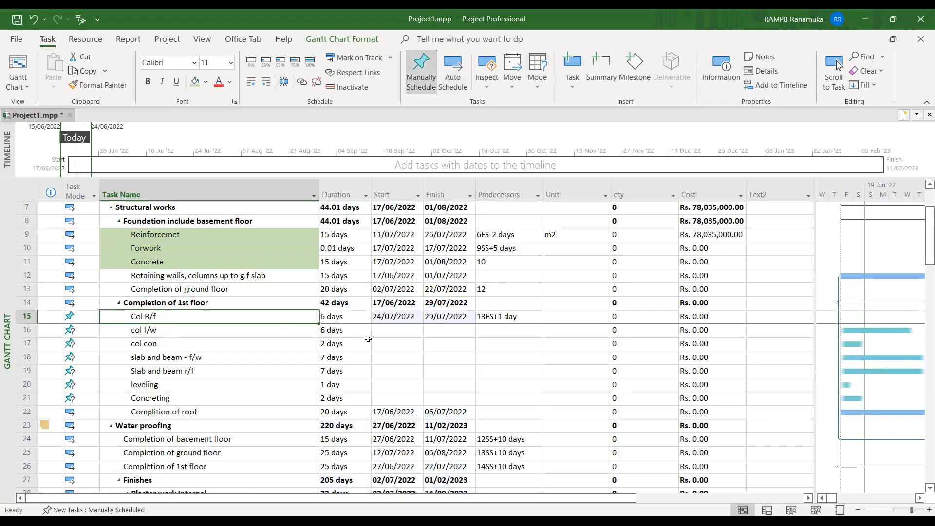
pyautogui.click(165, 331)
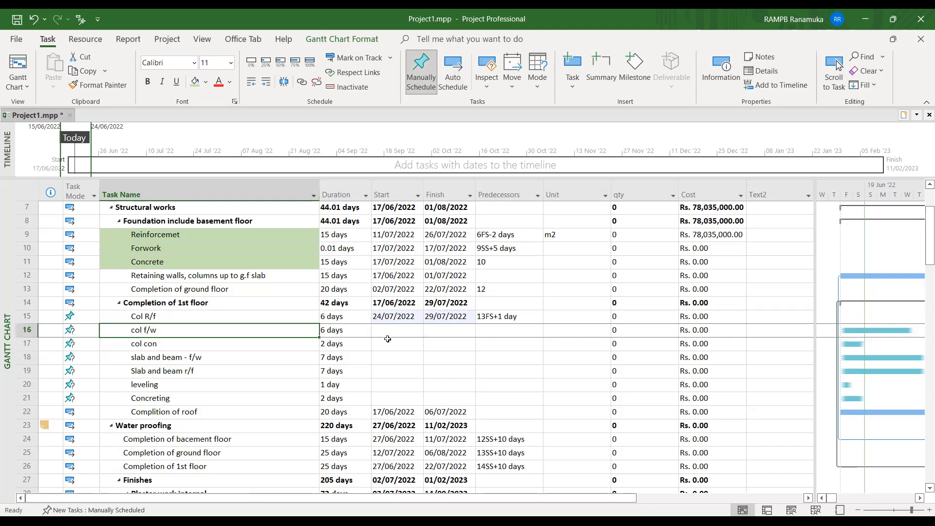
pyautogui.click(487, 334)
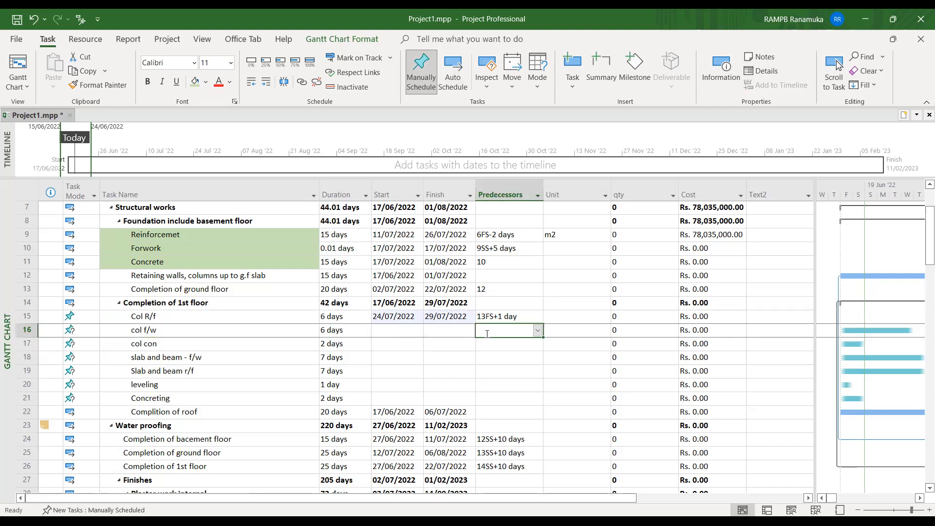
pyautogui.write('15ss')
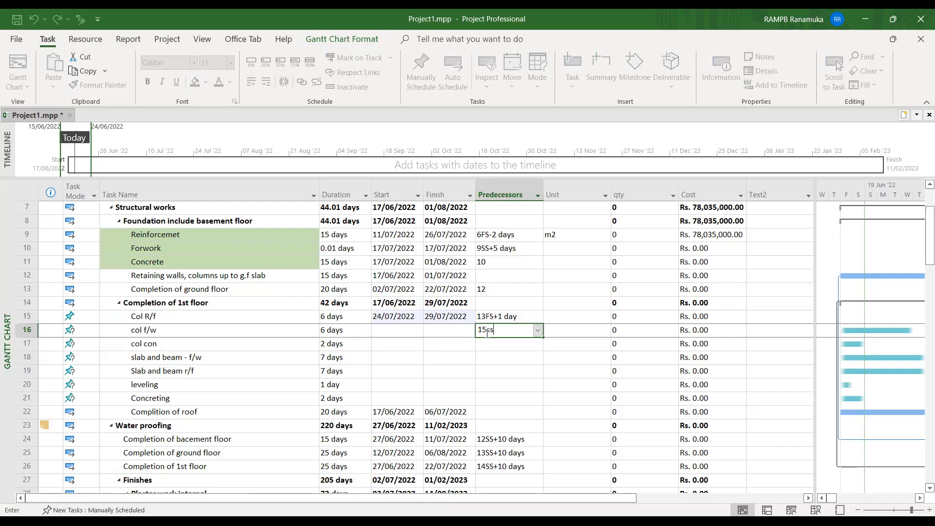
pyautogui.write('+3')
pyautogui.press('Return')
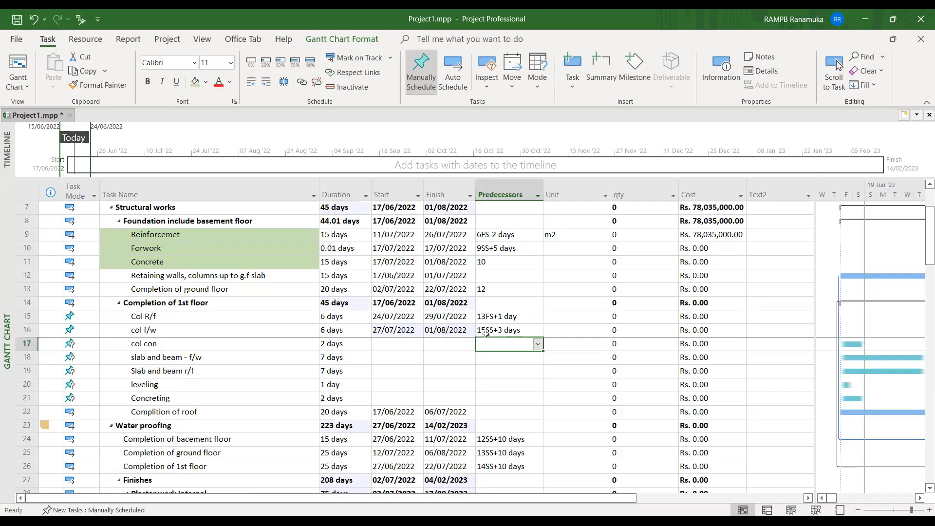
# Step: Set task 16 as predecessor of col con and task 17 as predecessor of slab and beam - f/w
pyautogui.write('16')
pyautogui.press('Return')
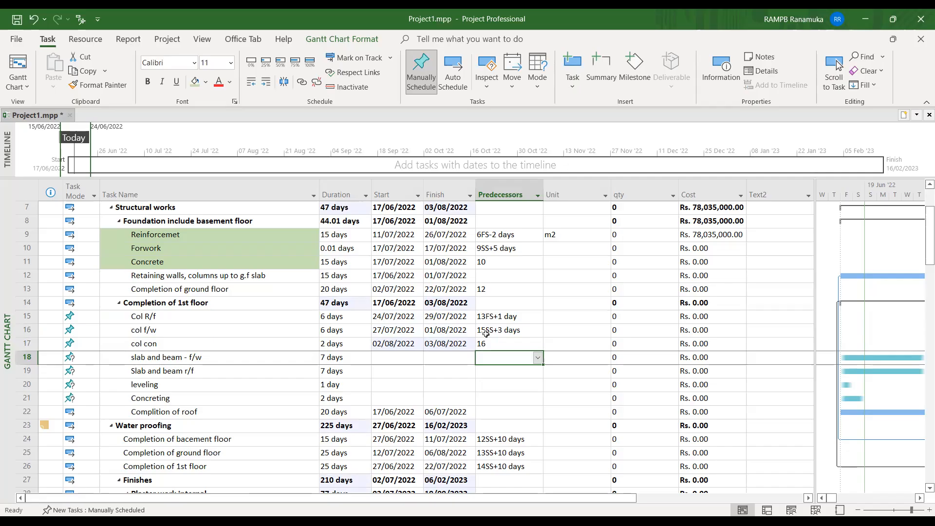
pyautogui.write('17')
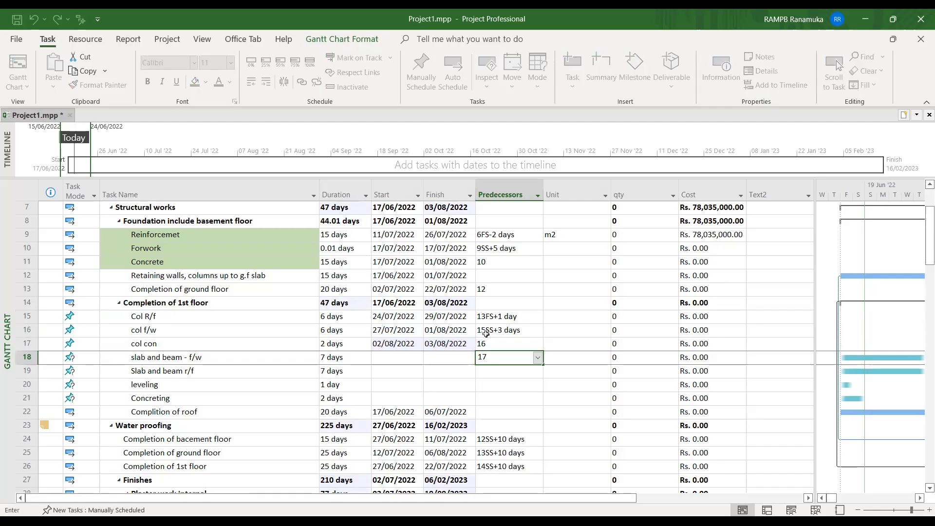
pyautogui.press('Return')
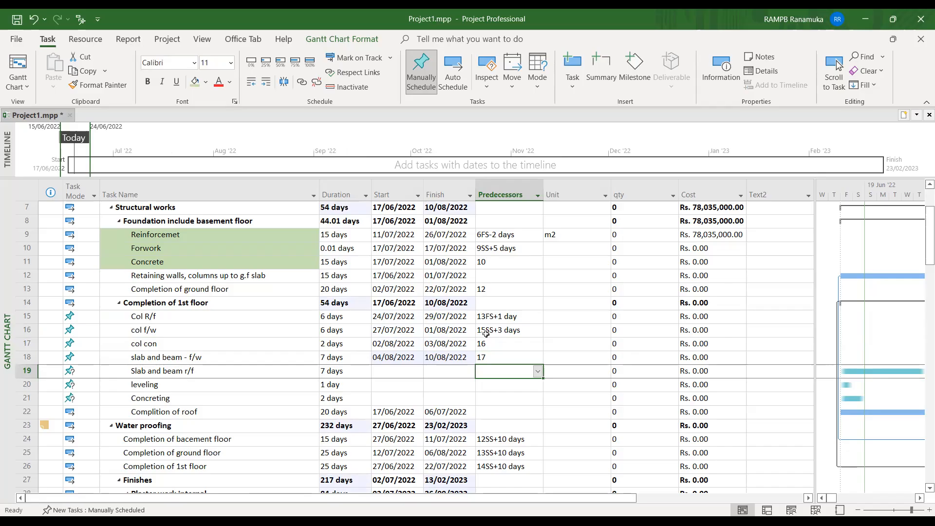
# Step: Set the predecessor of Slab and beam r/f to 18SS+3 days
pyautogui.write('18ss')
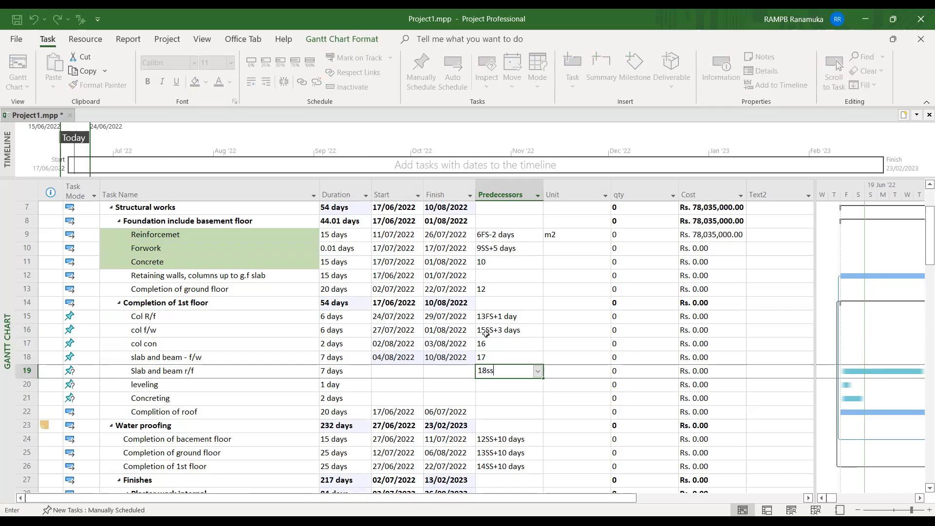
pyautogui.write('+3')
pyautogui.press('Return')
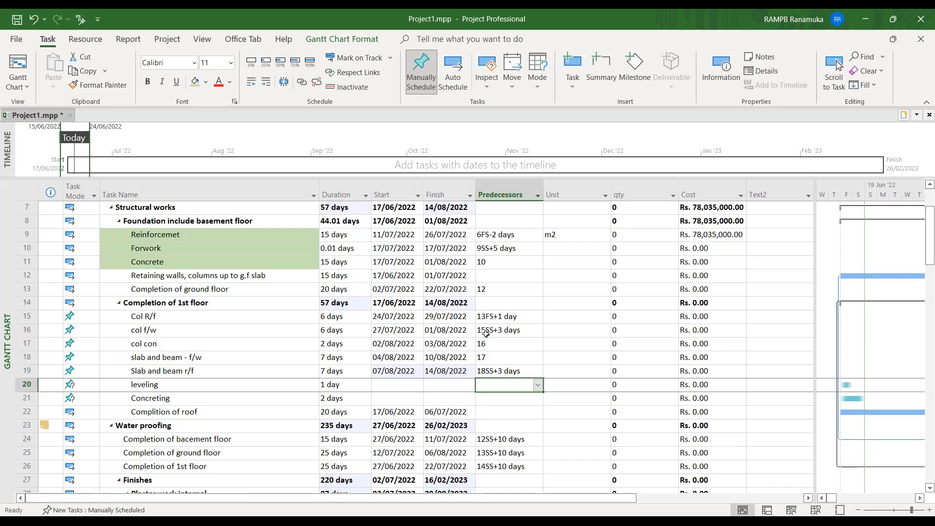
# Step: Set task 19 as predecessor of leveling and task 20 as predecessor of Concreting
pyautogui.write('19')
pyautogui.press('Return')
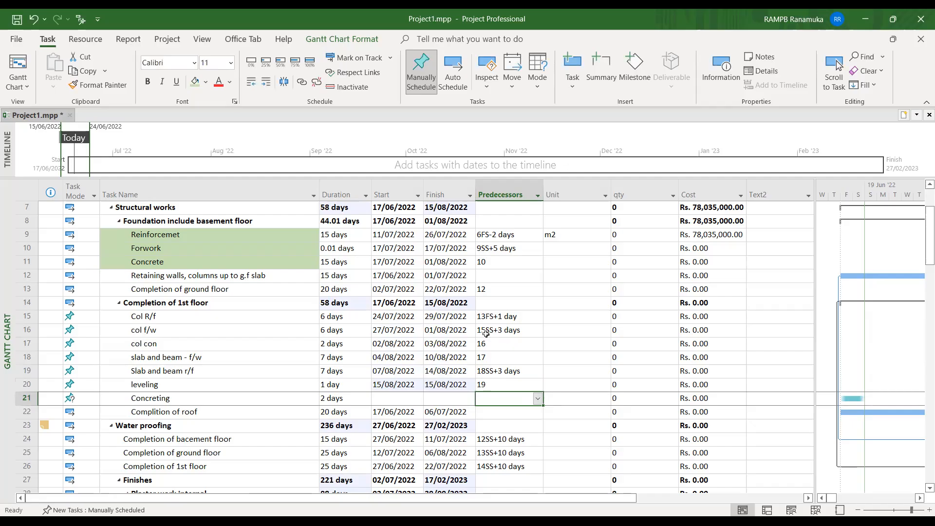
pyautogui.write('20')
pyautogui.press('Return')
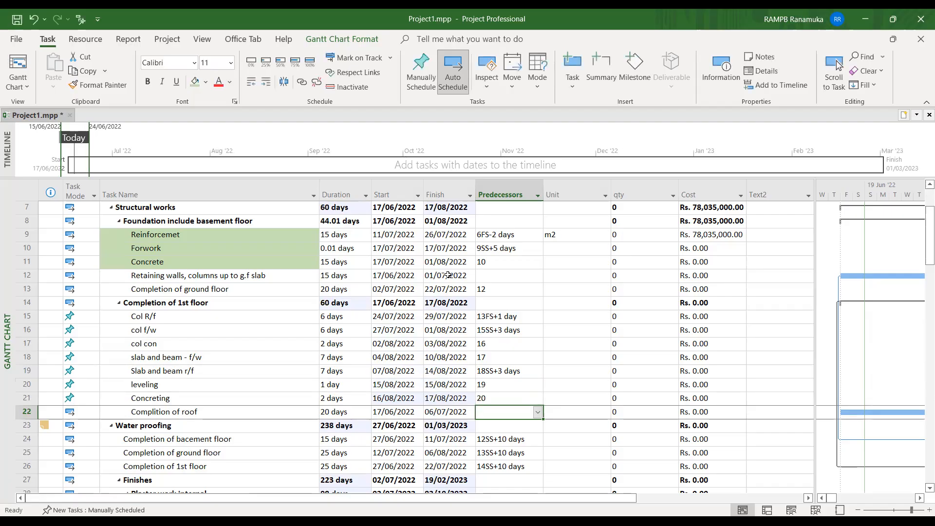
# Step: Switch the seven tasks from Col R/f to Concreting to automatic scheduling
pyautogui.moveTo(71, 316); pyautogui.dragTo(82, 399)
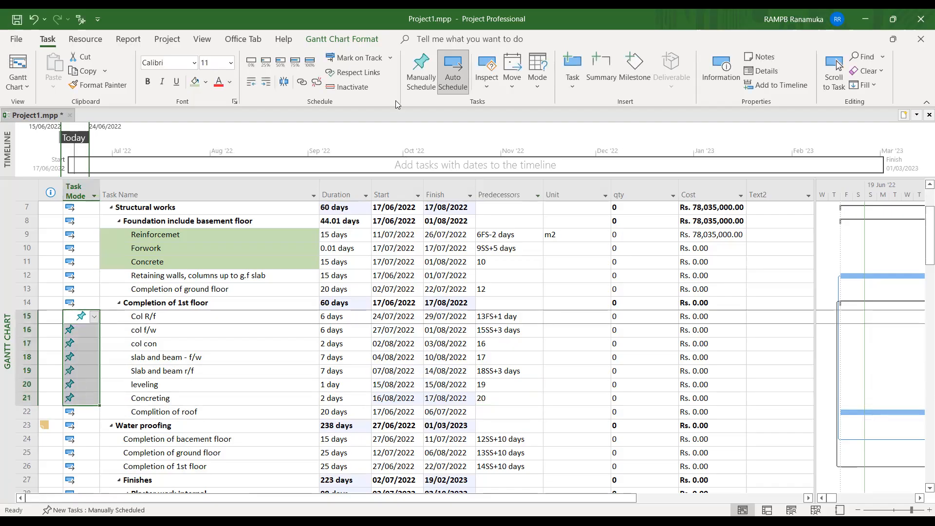
pyautogui.click(458, 75)
pyautogui.click(217, 370)
# Step: Fill the rows from Completion of 1st floor to Concreting with light green, from Task Name through Predecessors
pyautogui.moveTo(122, 306); pyautogui.dragTo(507, 403)
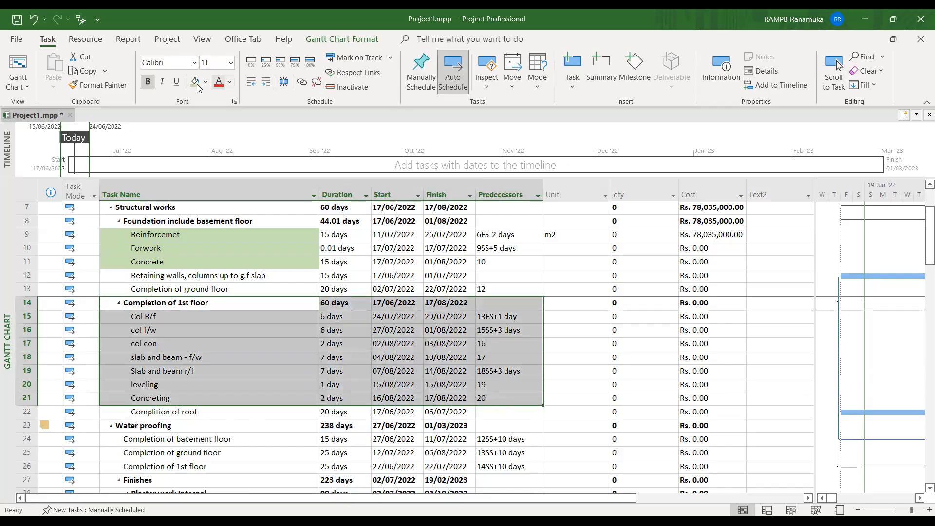
pyautogui.click(197, 86)
pyautogui.click(333, 335)
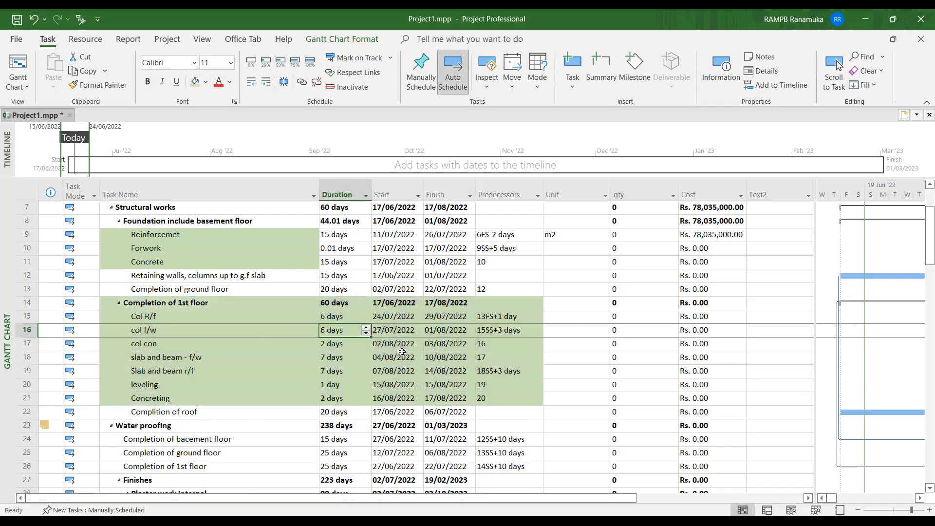
pyautogui.click(461, 381)
pyautogui.click(292, 381)
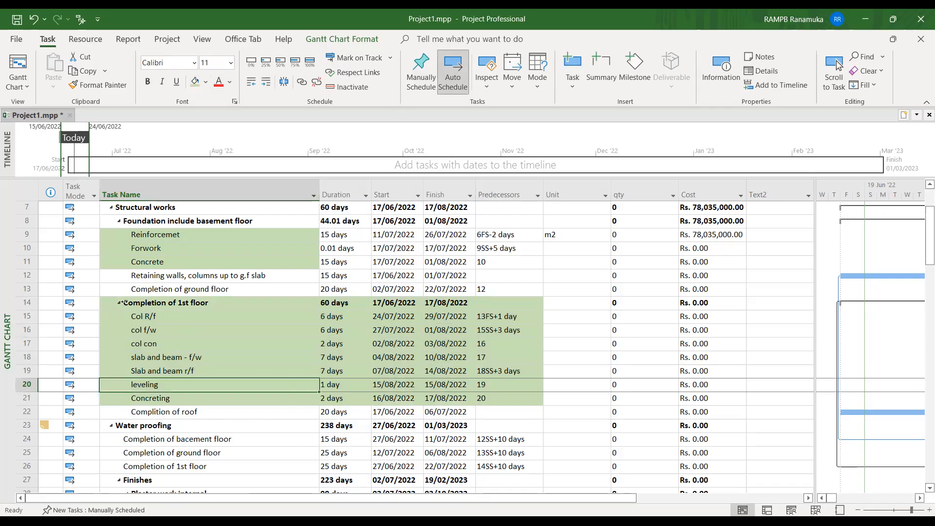
# Step: Outdent Complition of roof so it is no longer a subtask of Completion of 1st floor
pyautogui.click(119, 302)
pyautogui.click(119, 303)
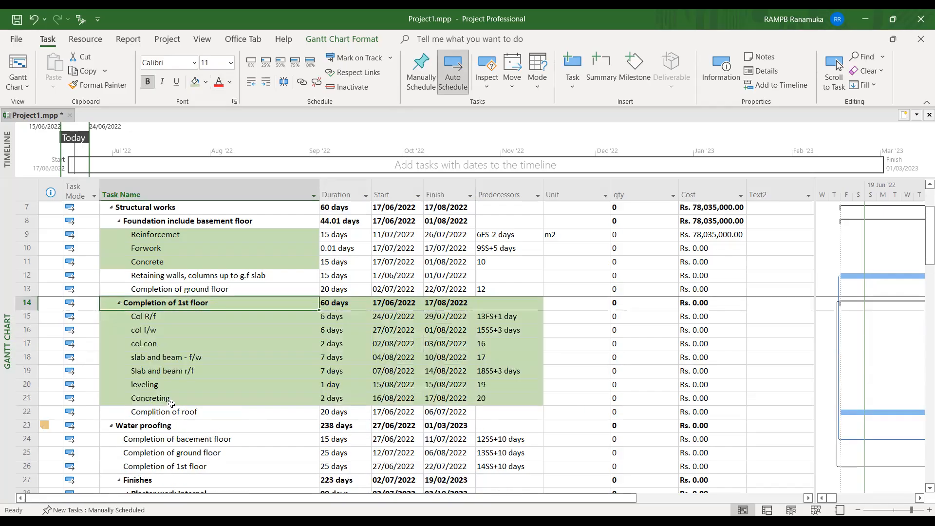
pyautogui.click(175, 413)
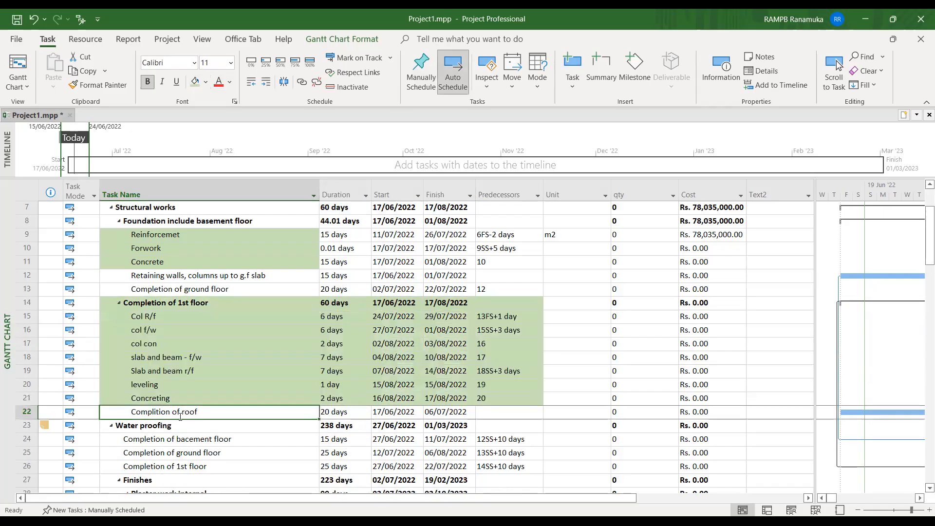
pyautogui.click(252, 83)
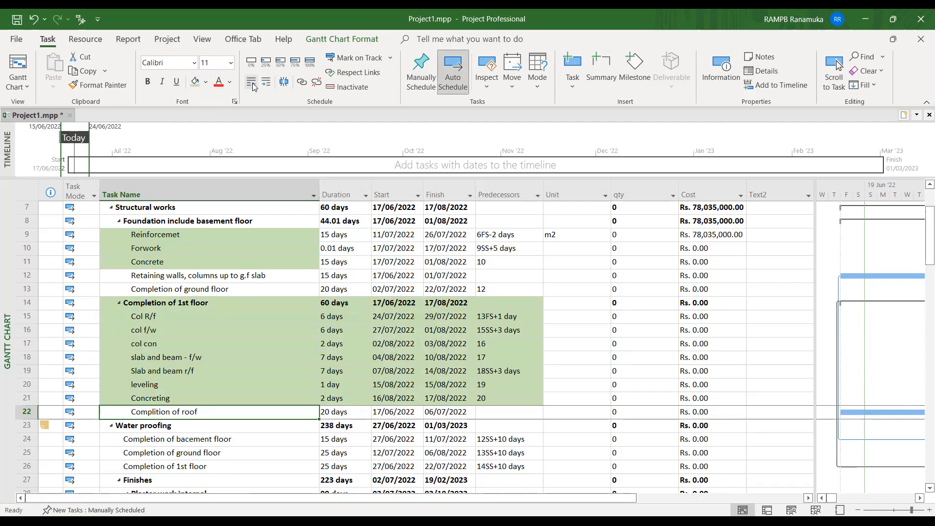
# Step: Collapse and re-expand Completion of 1st floor and review its subtask rows from Col R/f to Concreting
pyautogui.click(119, 302)
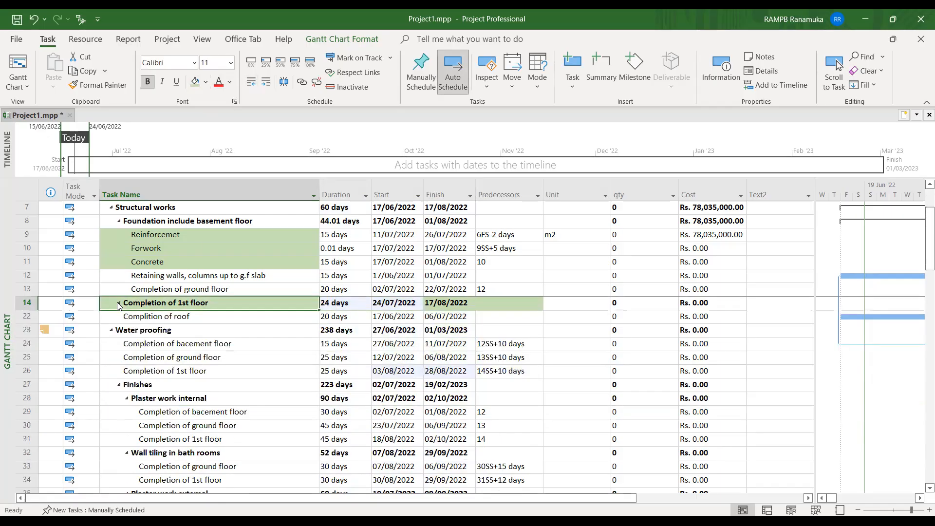
pyautogui.click(268, 352)
pyautogui.click(156, 327)
pyautogui.click(156, 318)
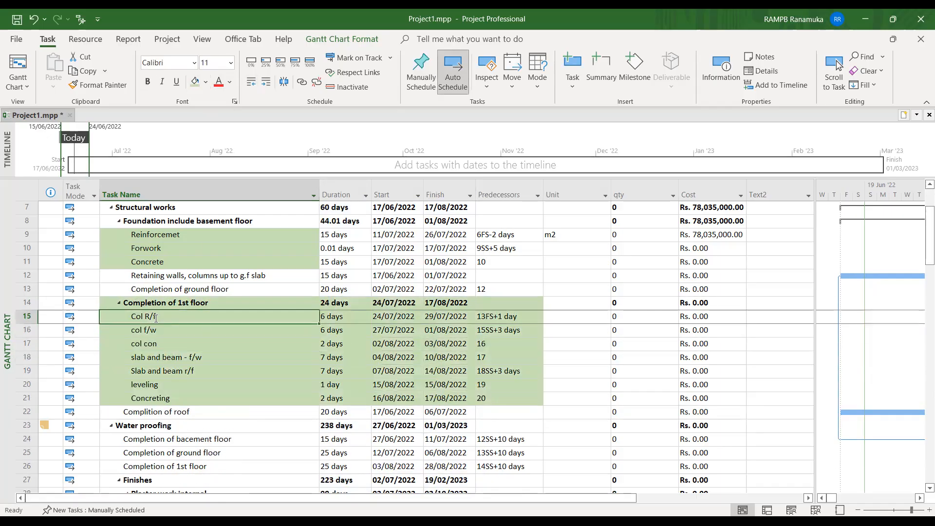
pyautogui.click(203, 339)
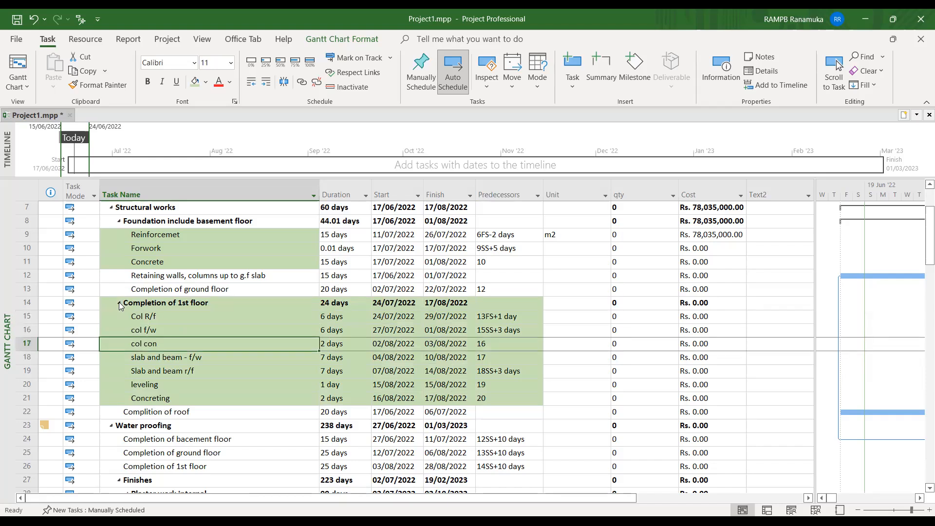
pyautogui.click(120, 303)
pyautogui.click(120, 303)
pyautogui.moveTo(154, 316); pyautogui.dragTo(159, 346)
pyautogui.moveTo(158, 399); pyautogui.dragTo(509, 395)
pyautogui.click(401, 360)
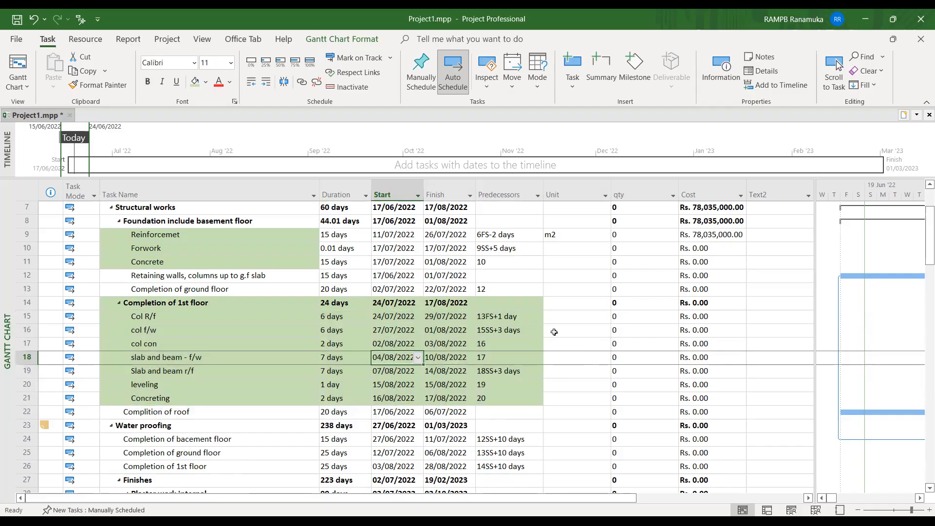
pyautogui.click(570, 312)
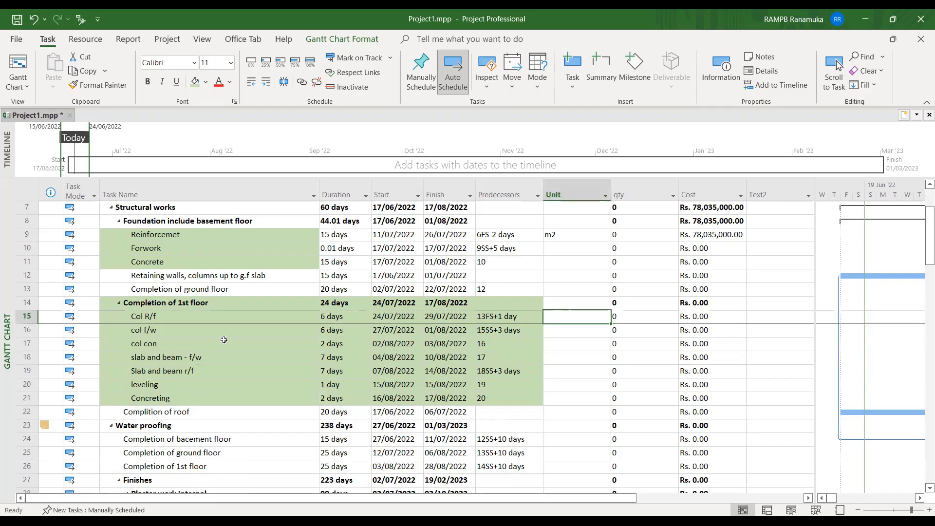
# Step: Insert another Unit (Text3) column between the Predecessors column and the existing Unit column
pyautogui.click(579, 196)
pyautogui.click(642, 188)
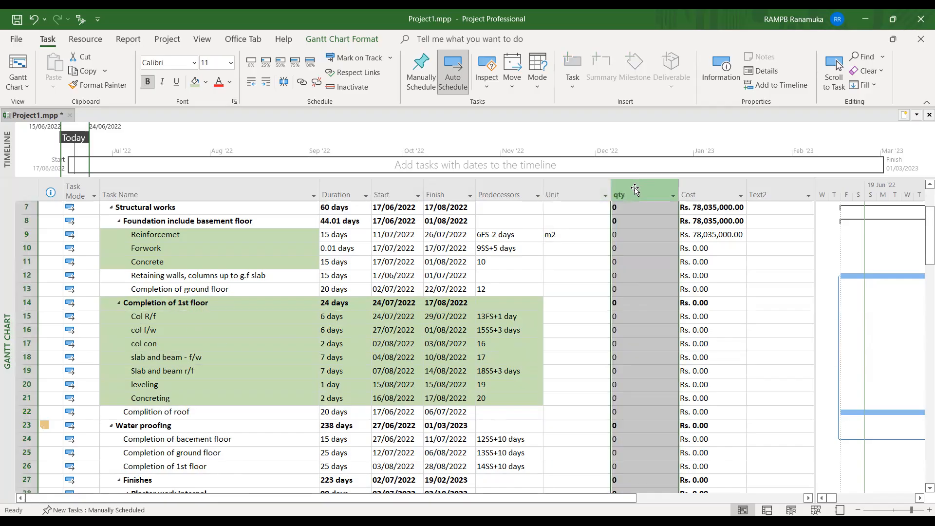
pyautogui.click(578, 188)
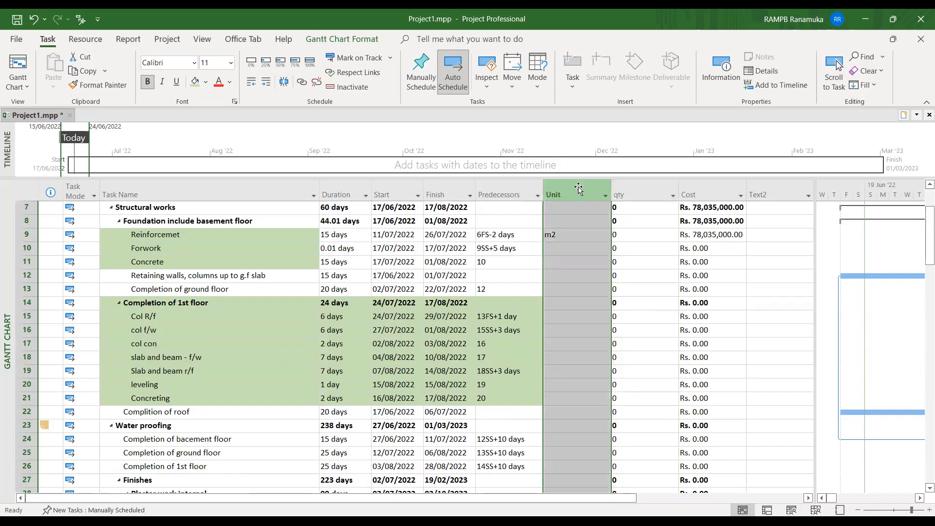
pyautogui.rightClick(580, 191)
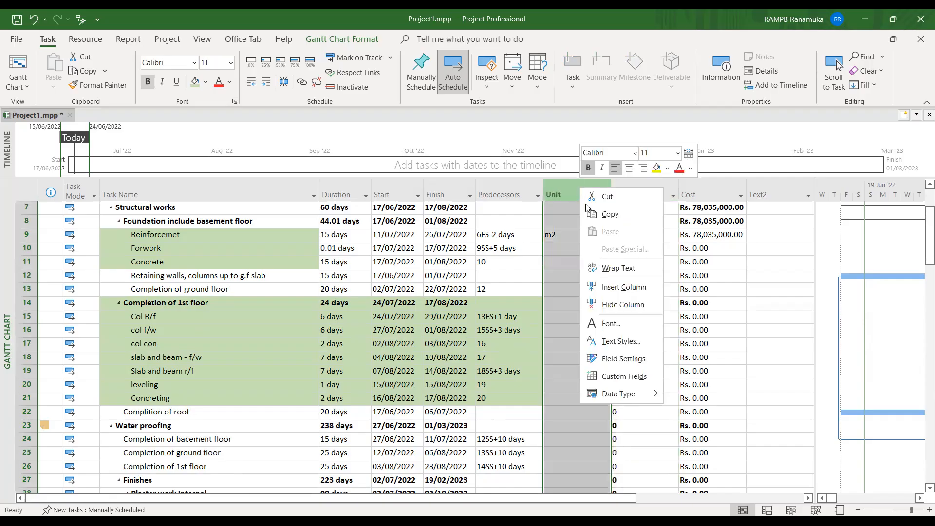
pyautogui.click(606, 286)
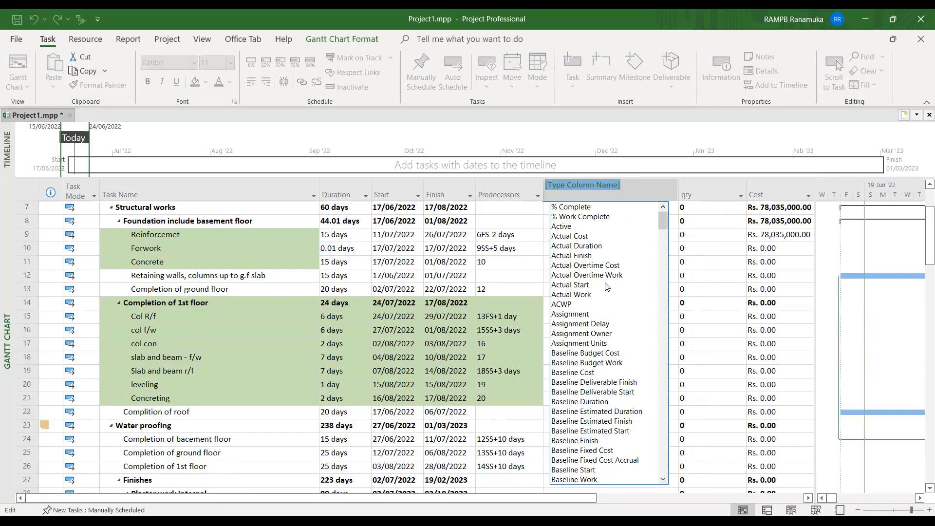
pyautogui.write('text1 ( sucessor')
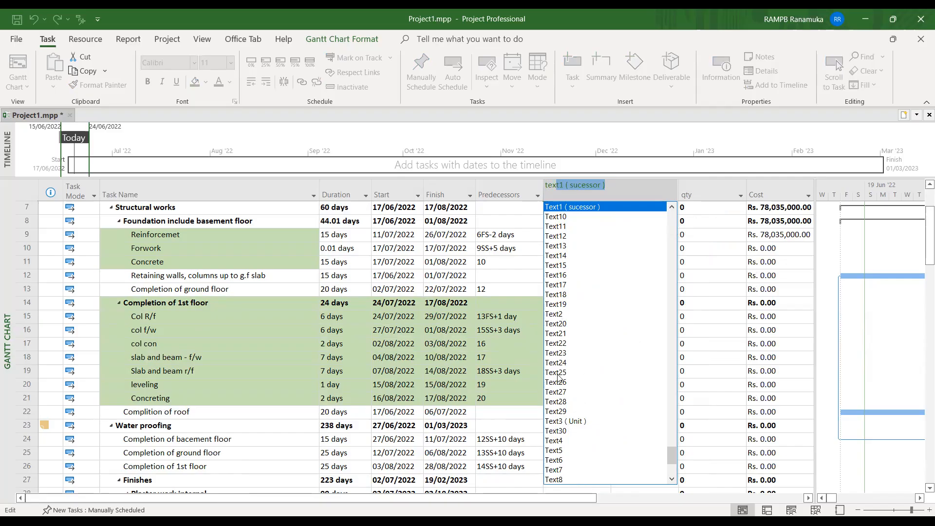
pyautogui.click(555, 441)
pyautogui.click(570, 195)
pyautogui.write('unique ID')
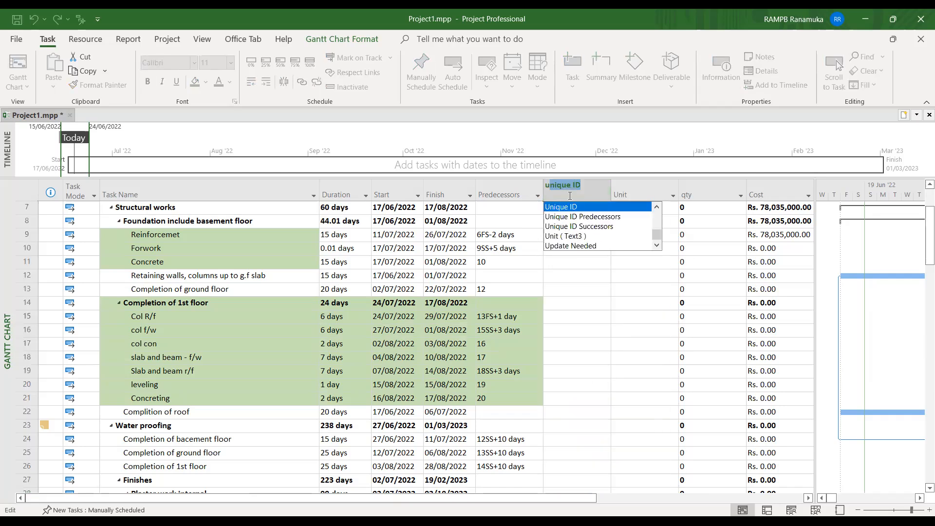
pyautogui.click(567, 237)
pyautogui.click(563, 247)
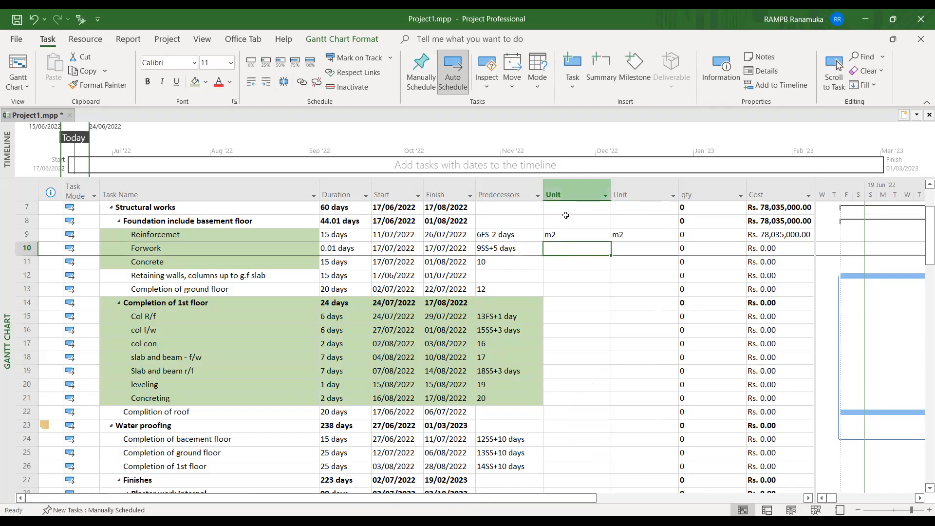
# Step: Set the unit of Col R/f to t and hide the duplicate Unit column next to qty
pyautogui.click(564, 305)
pyautogui.click(559, 318)
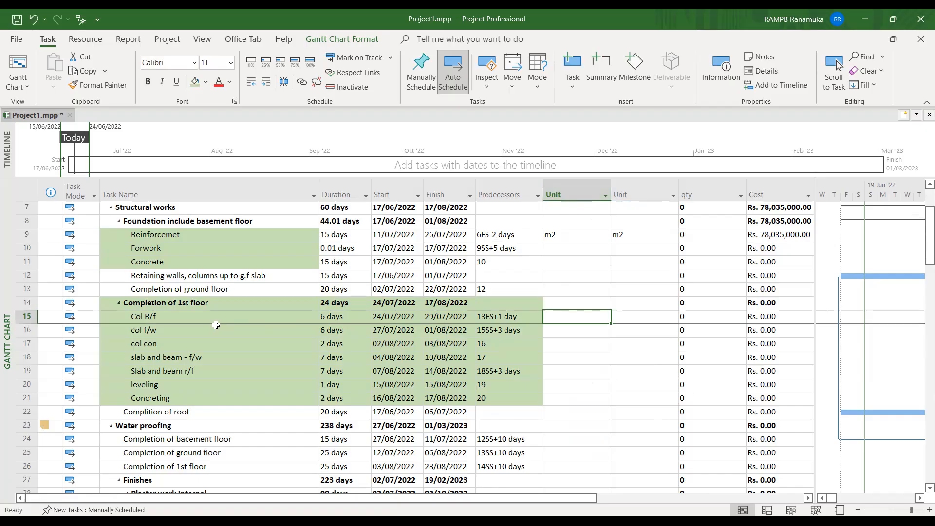
pyautogui.write('t')
pyautogui.press('Return')
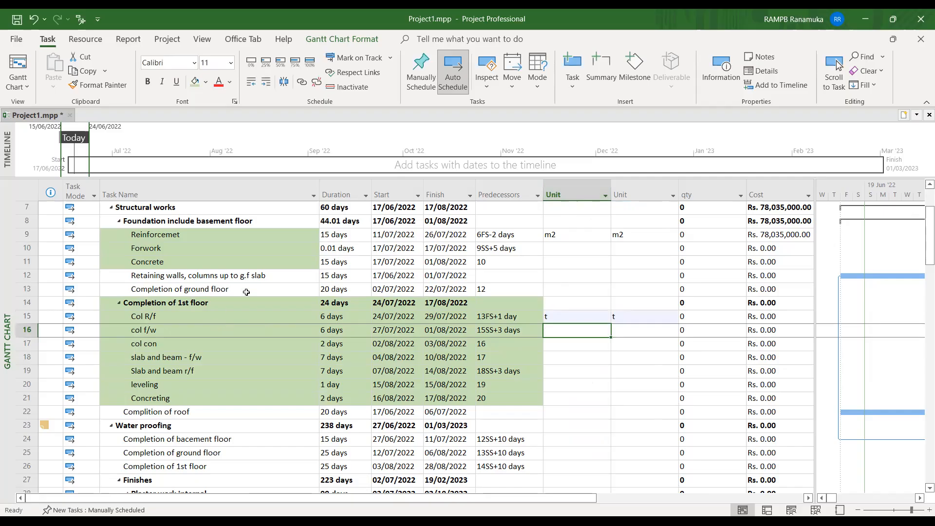
pyautogui.rightClick(663, 183)
pyautogui.click(702, 300)
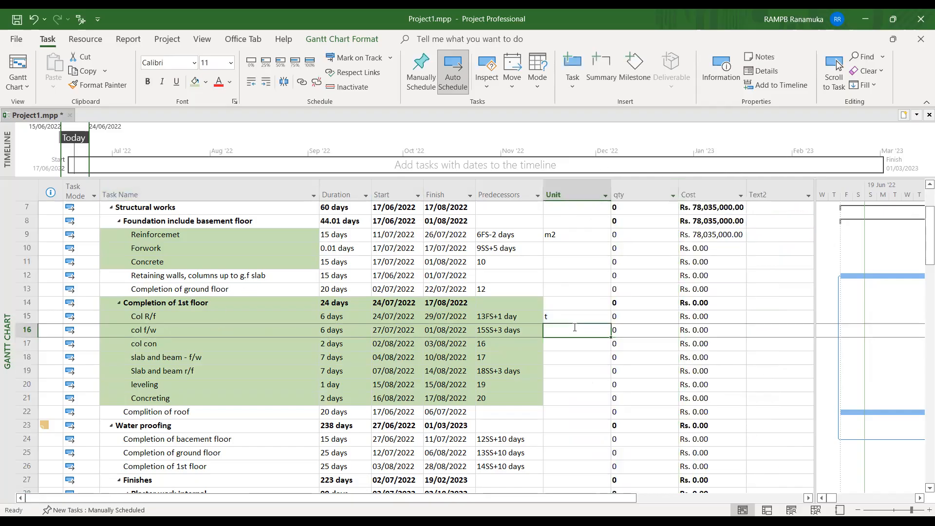
# Step: Set the unit of col f/w to m2 and the unit of col con to m3
pyautogui.write('m2')
pyautogui.press('Return')
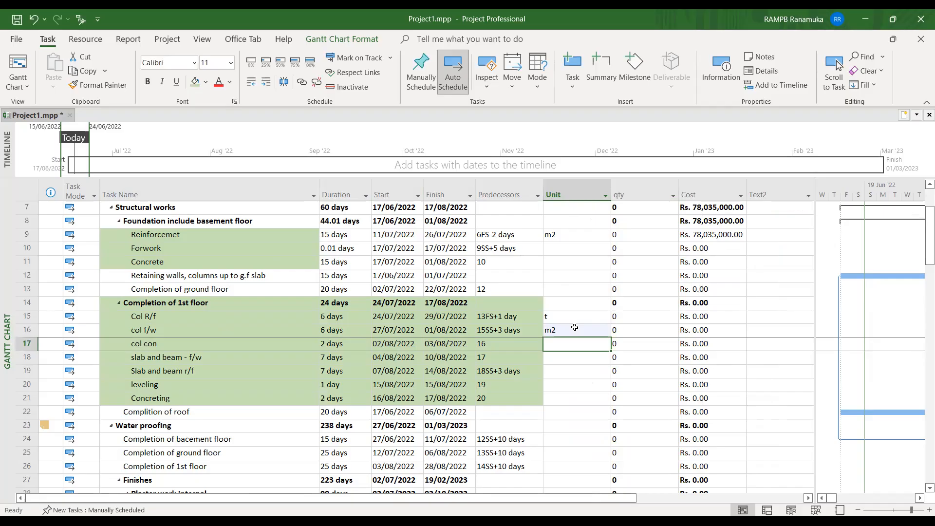
pyautogui.write('m')
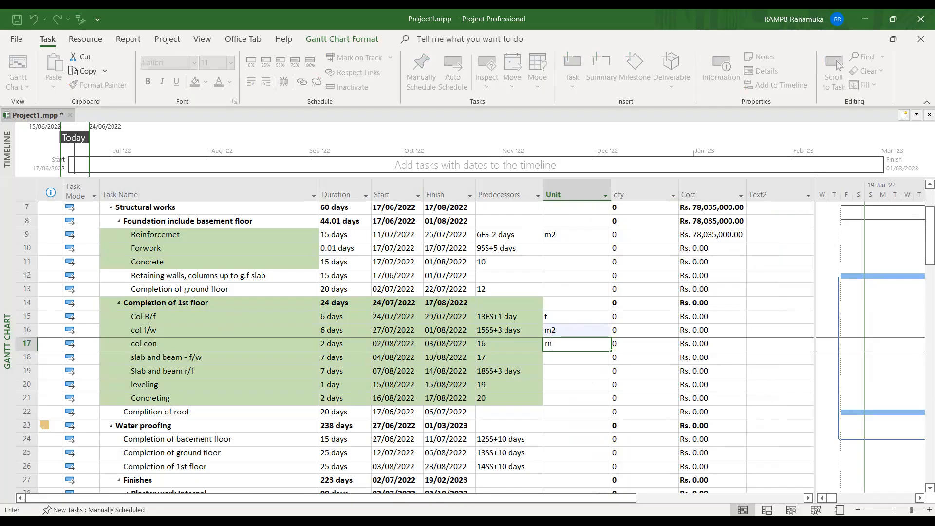
pyautogui.write('3')
pyautogui.press('Return')
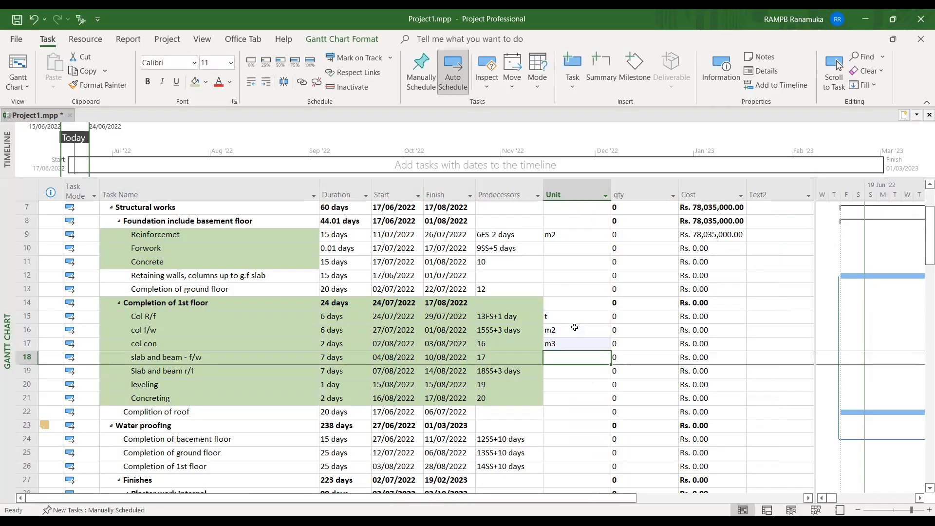
# Step: Enter the units m2 for slab and beam - f/w, t for Slab and beam r/f, item for leveling and m3 for Concreting
pyautogui.write('m2')
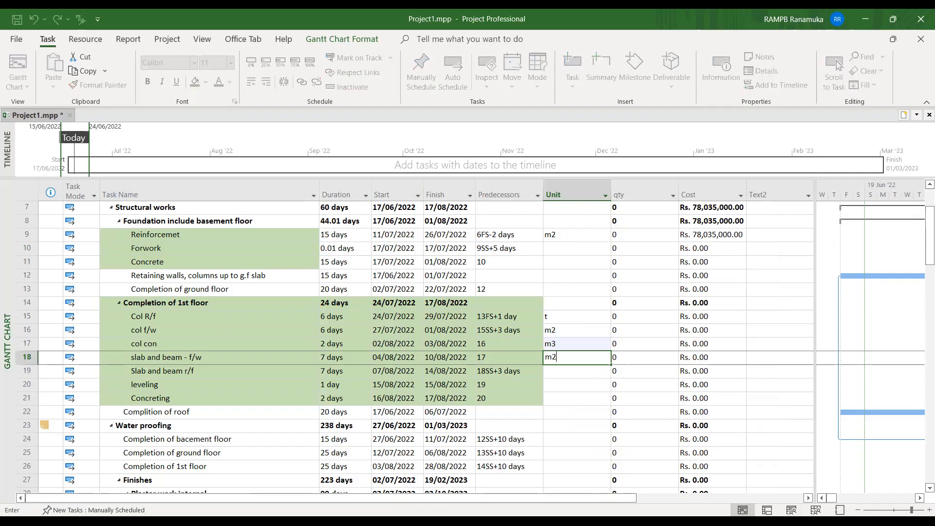
pyautogui.press('Return')
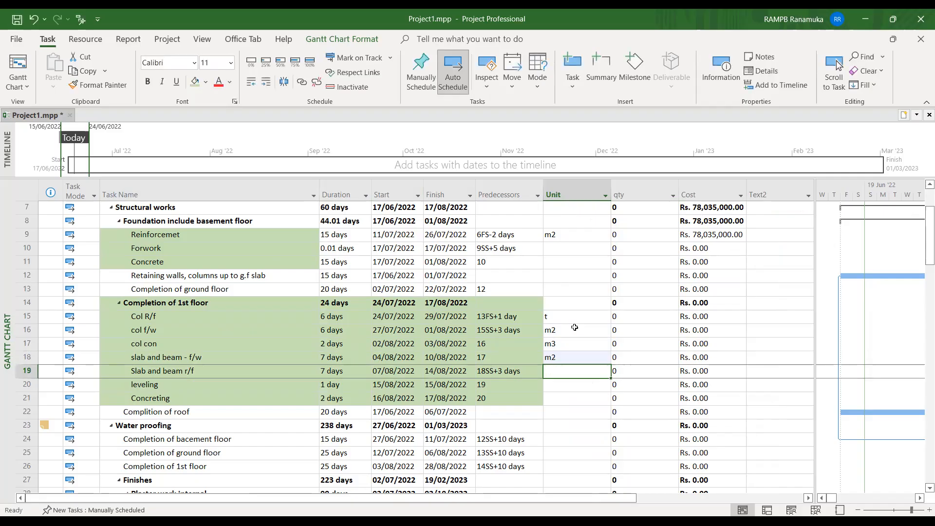
pyautogui.write('t')
pyautogui.press('Return')
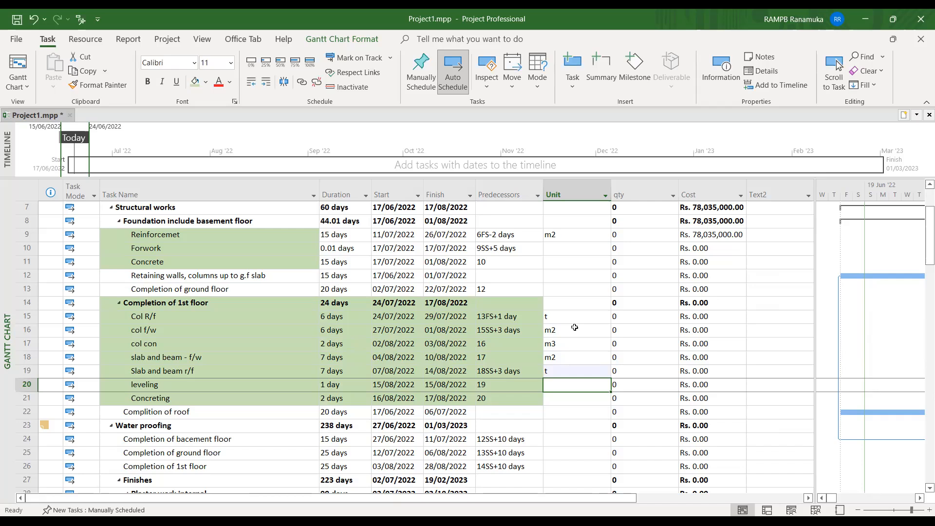
pyautogui.write('item')
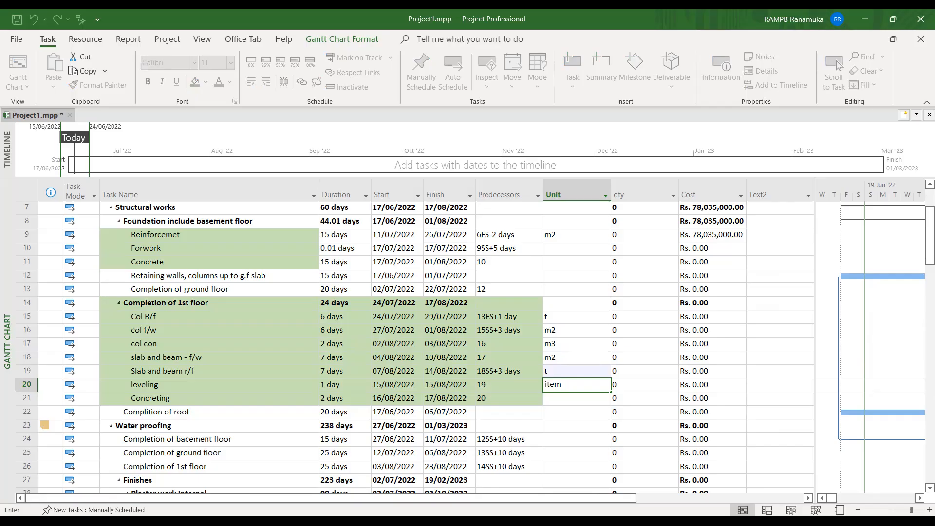
pyautogui.press('Return')
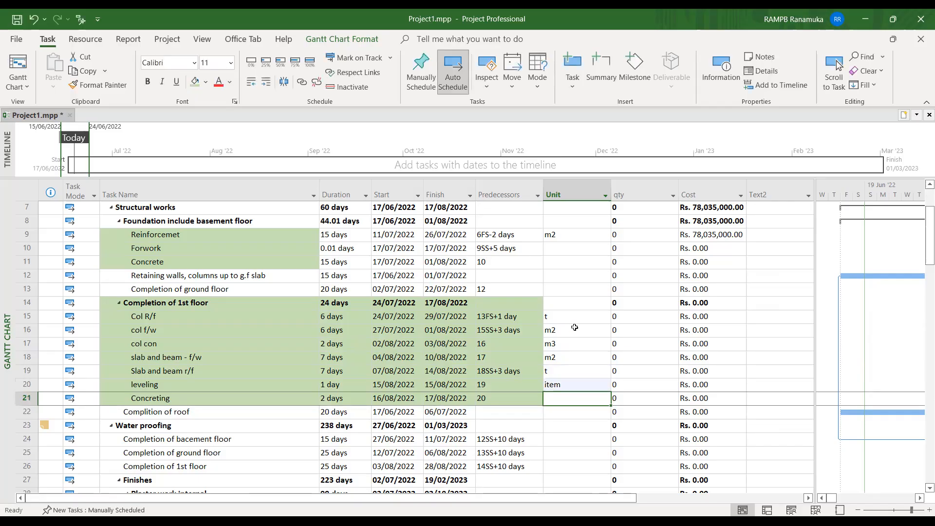
pyautogui.write('m3')
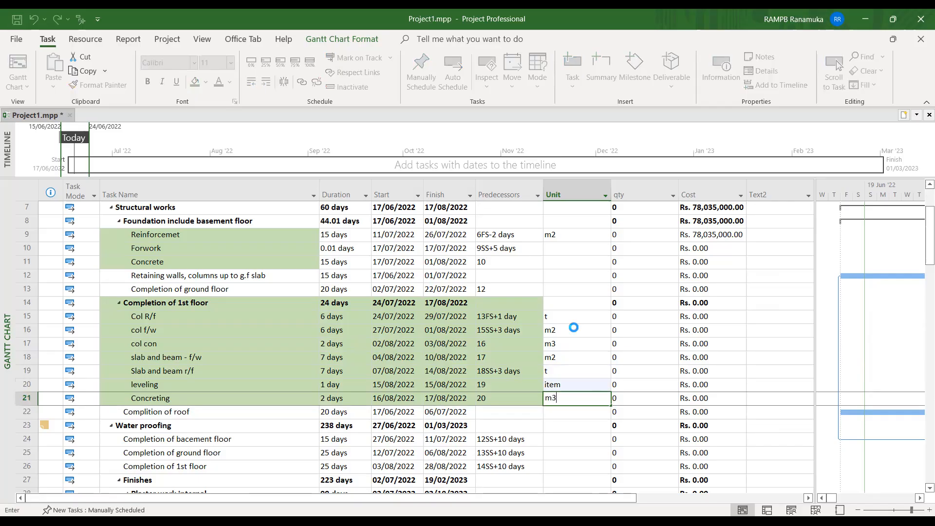
pyautogui.press('Return')
# Step: Enter the column work quantities: 60 for Col R/f, 600 for col f/w and 75 for col con
pyautogui.press('Up')
pyautogui.press('Up')
pyautogui.press('Up')
pyautogui.press('Up')
pyautogui.press('Up')
pyautogui.press('Up')
pyautogui.press('Up')
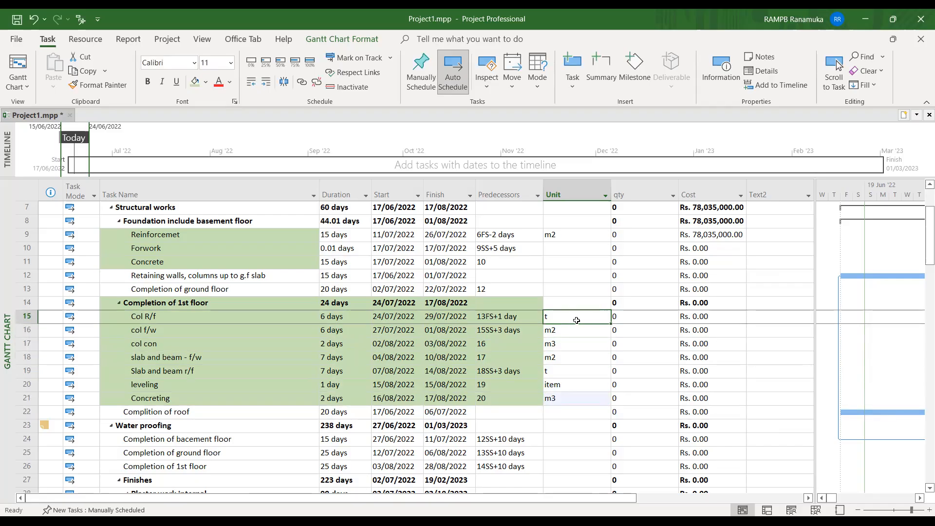
pyautogui.click(629, 322)
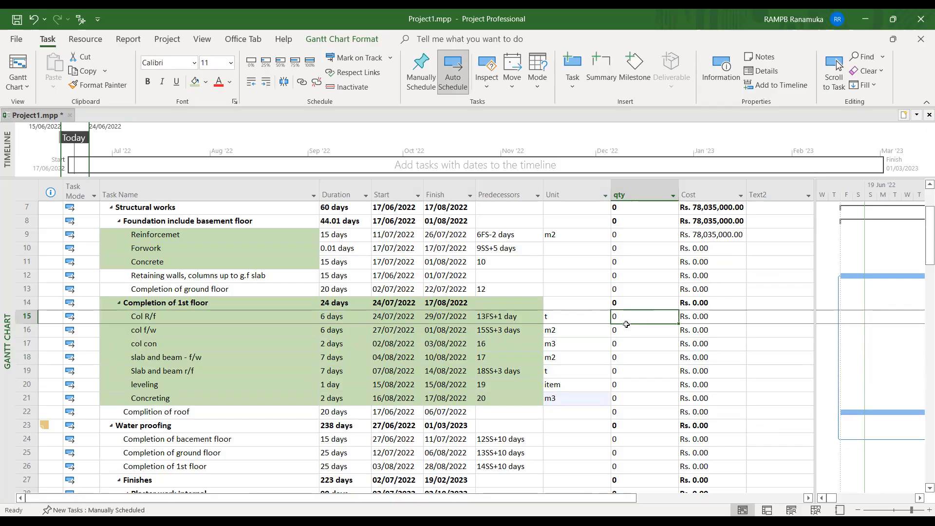
pyautogui.write('60')
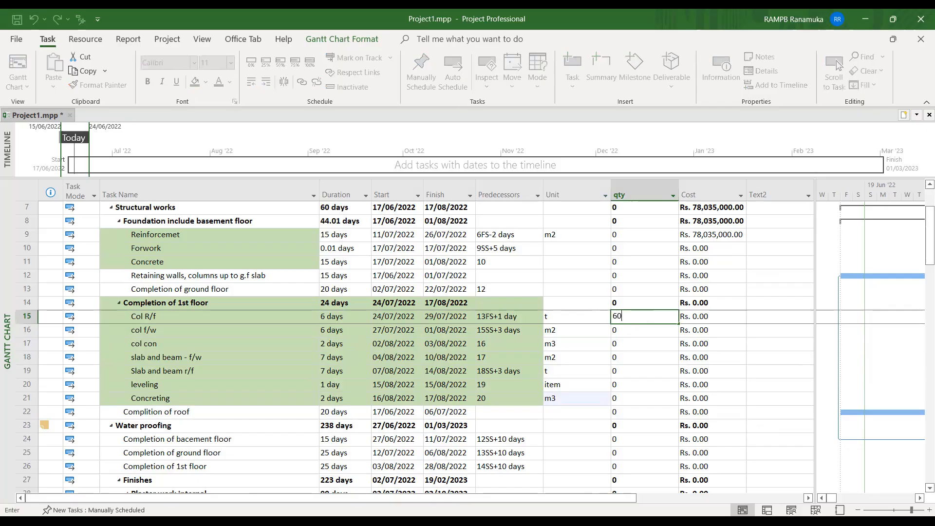
pyautogui.press('Return')
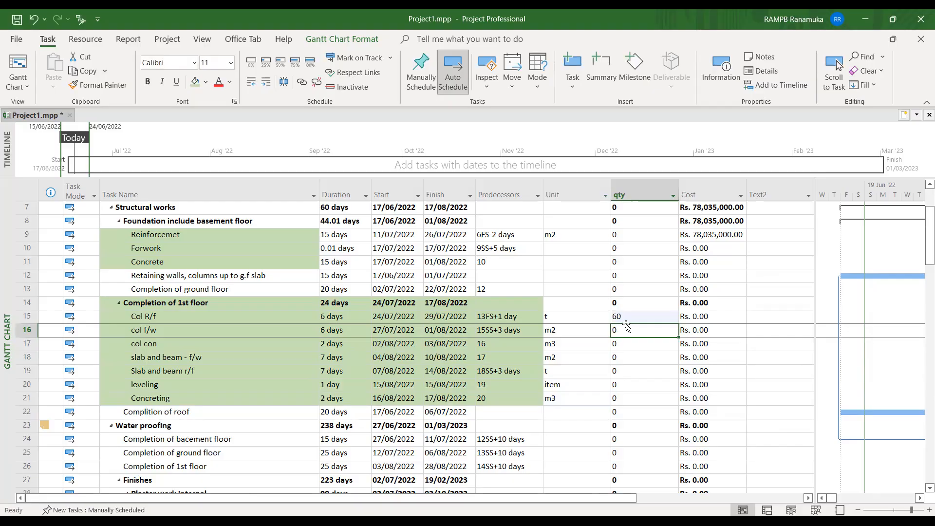
pyautogui.write('600')
pyautogui.press('Return')
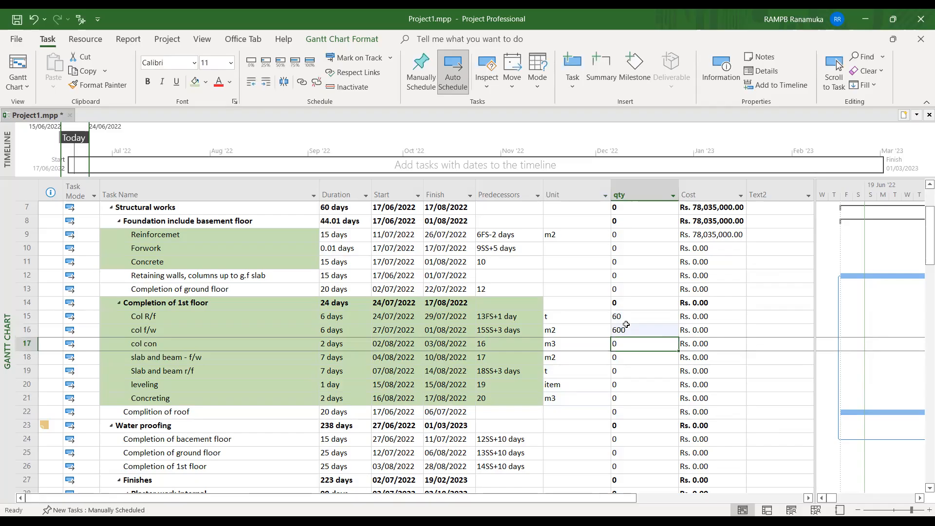
pyautogui.write('75')
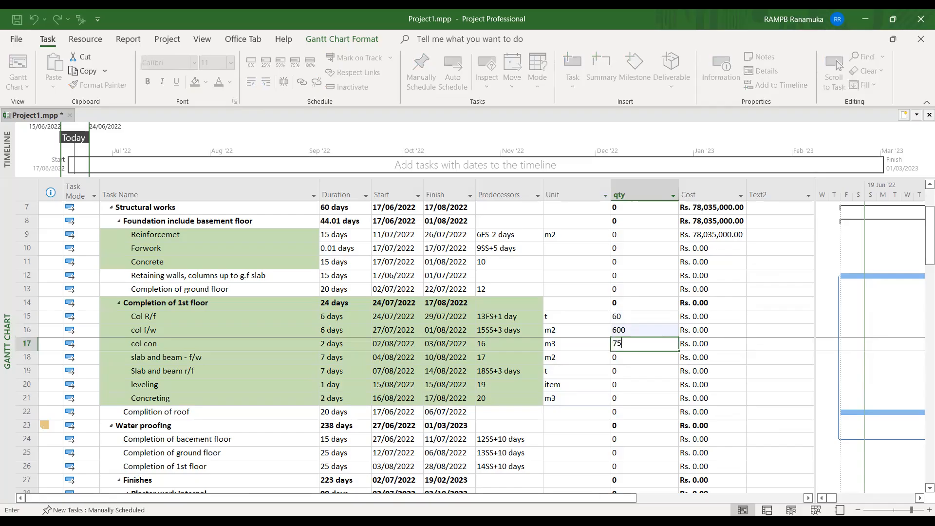
pyautogui.press('Return')
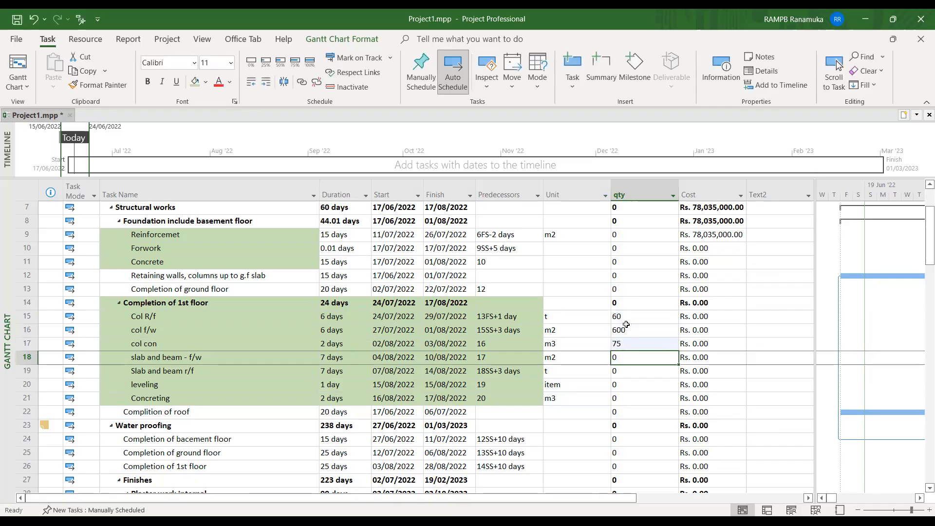
# Step: Enter quantities of 1200 for slab and beam - f/w, 80 for Slab and beam r/f, 1 for leveling and 85 for Concreting
pyautogui.write('8')
pyautogui.press('BackSpace')
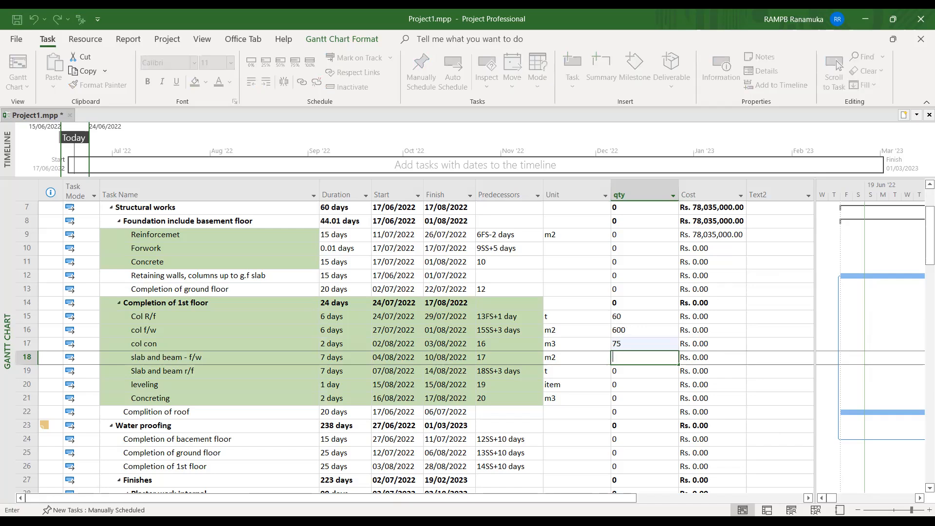
pyautogui.write('1200')
pyautogui.press('Return')
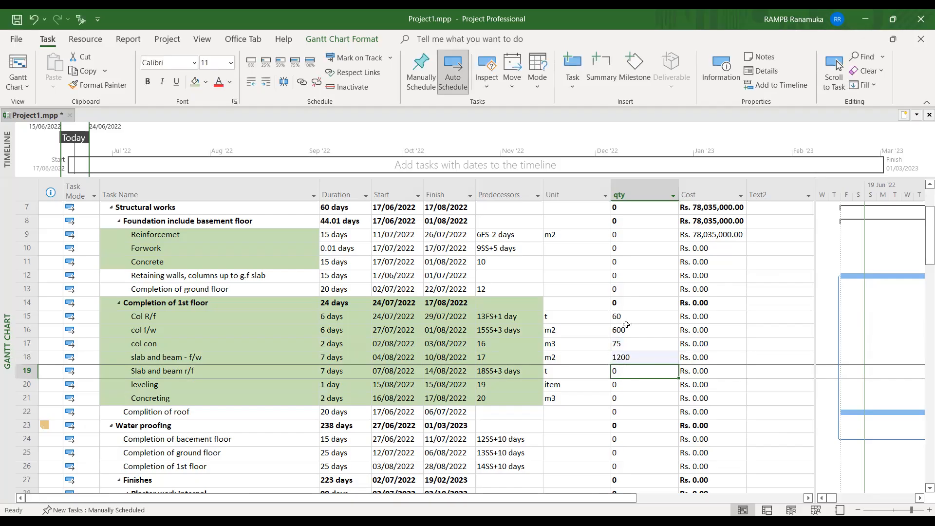
pyautogui.write('80')
pyautogui.press('Return')
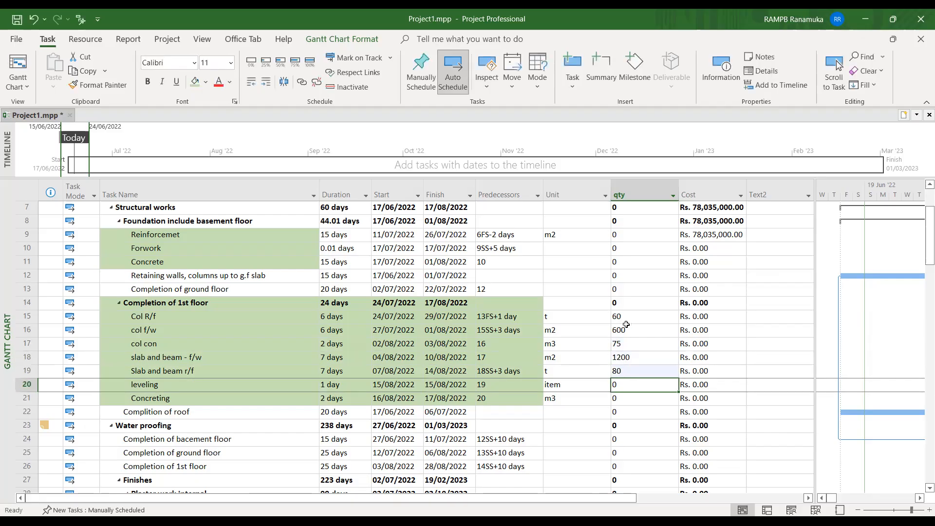
pyautogui.write('1')
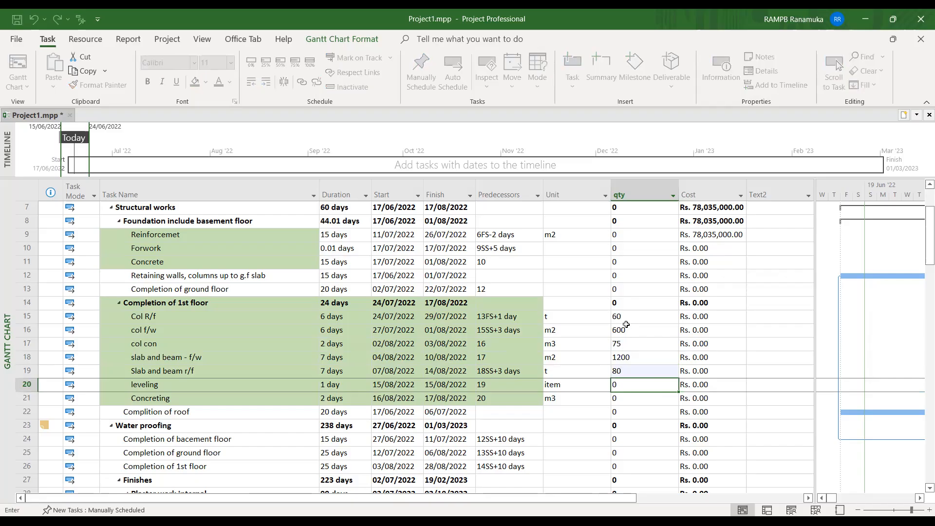
pyautogui.press('Return')
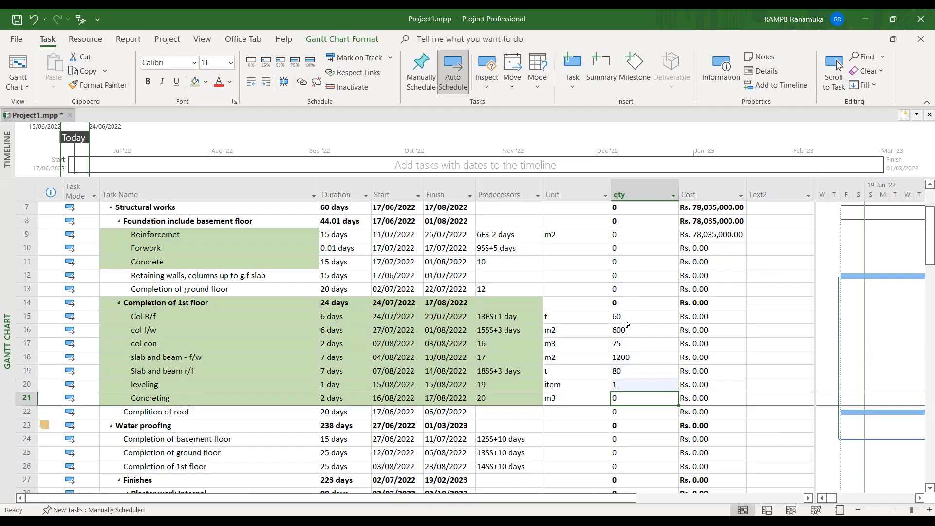
pyautogui.write('85')
pyautogui.press('Tab')
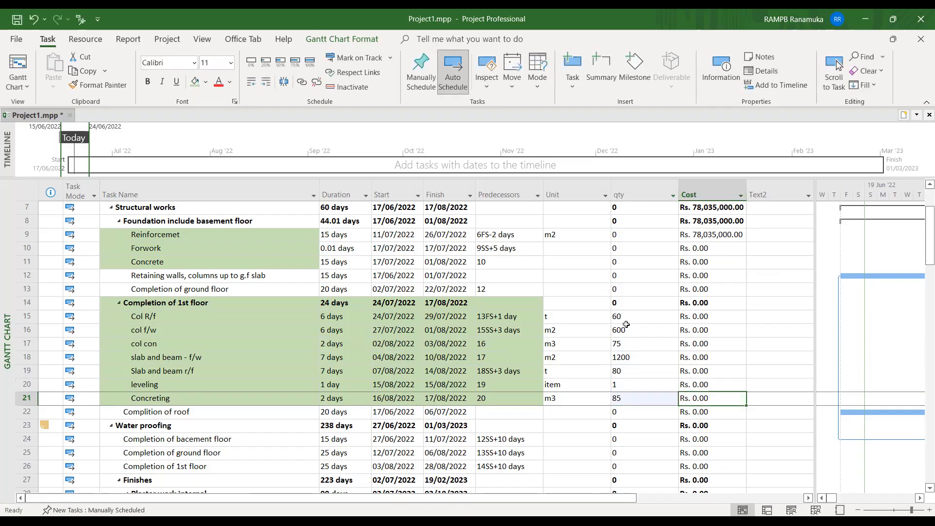
# Step: Fill the Unit and qty cells from Col R/f to Concreting with the same light green as their rows
pyautogui.moveTo(548, 316); pyautogui.dragTo(626, 400)
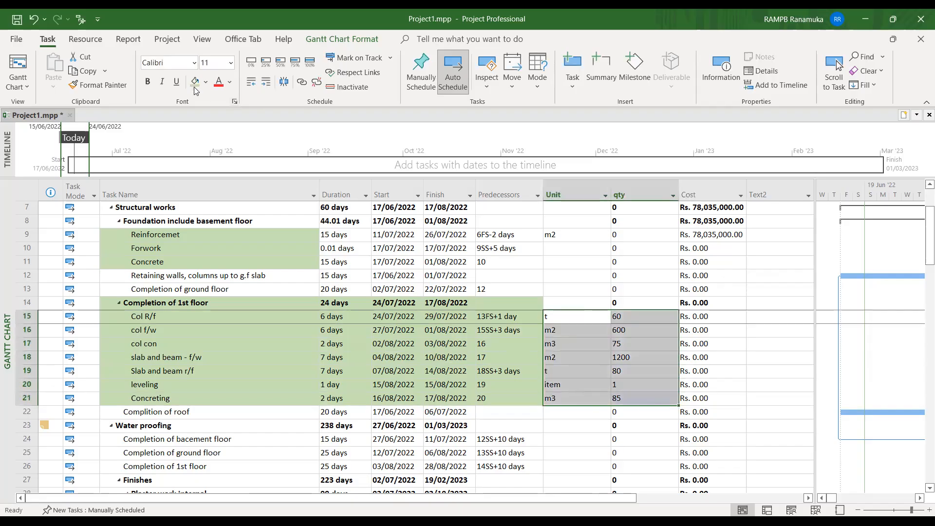
pyautogui.click(568, 411)
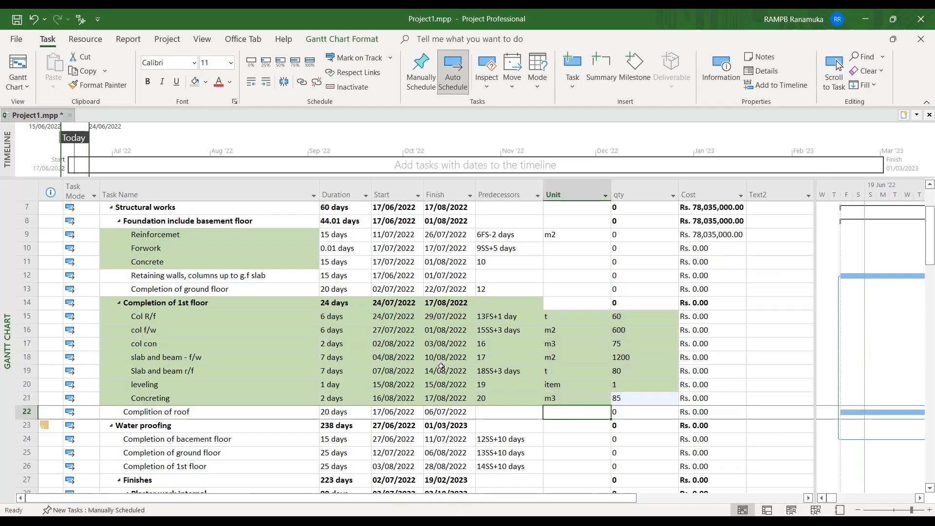
pyautogui.click(476, 373)
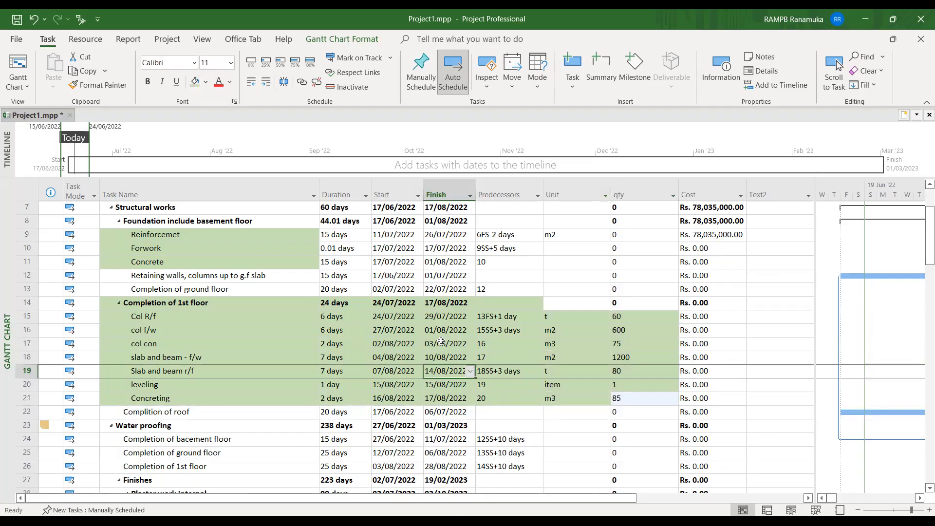
# Step: Insert another column for the Number1 ( qty ) field next to the existing qty column
pyautogui.click(581, 318)
pyautogui.click(631, 195)
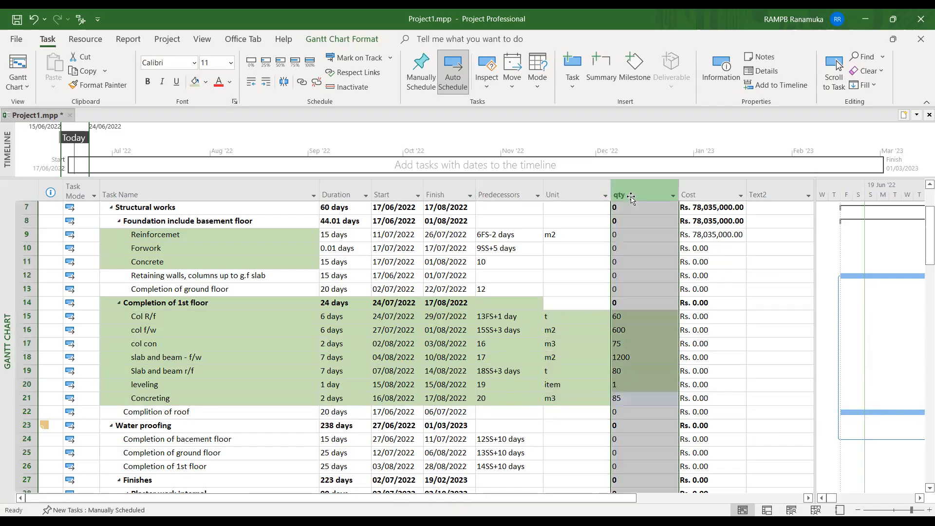
pyautogui.rightClick(631, 196)
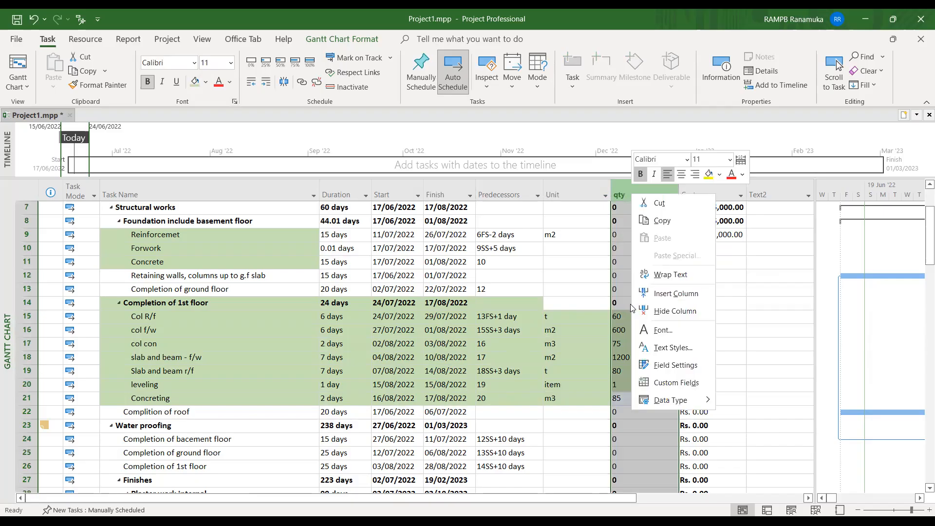
pyautogui.click(658, 295)
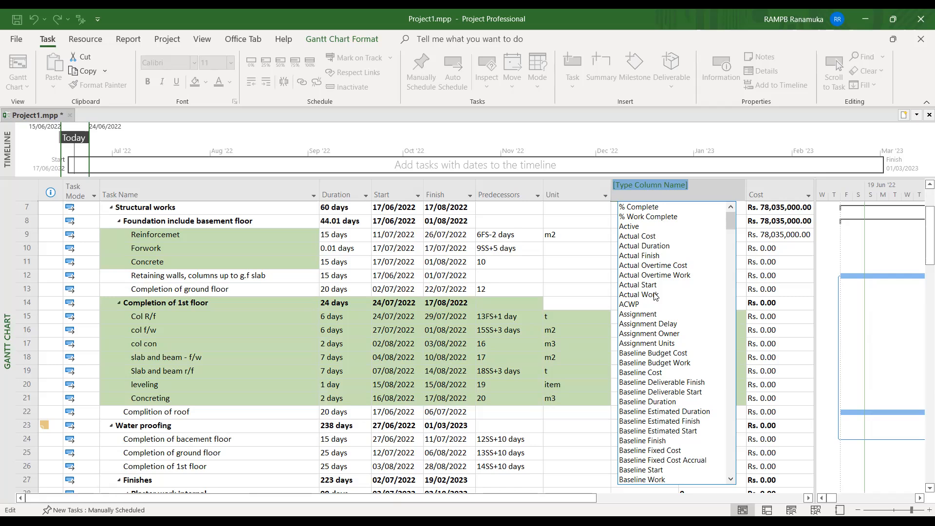
pyautogui.write('number1 ( qty')
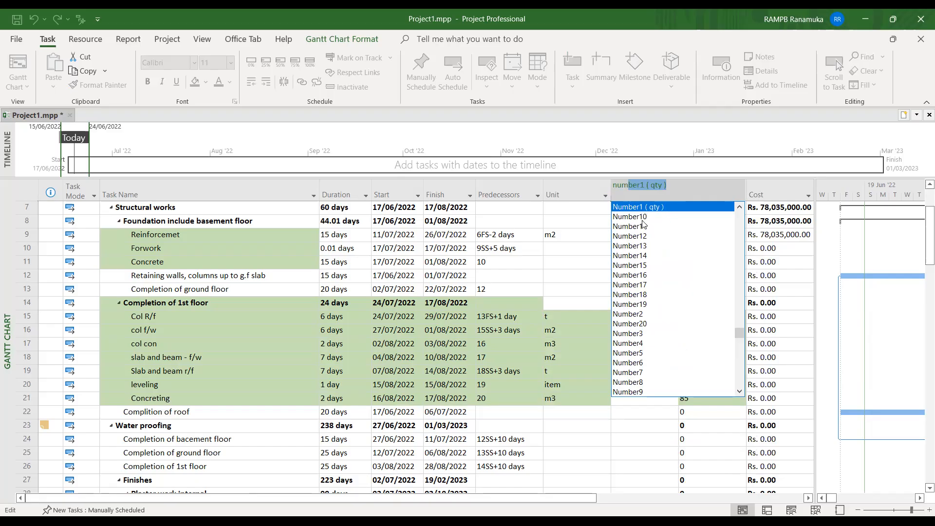
pyautogui.press('Return')
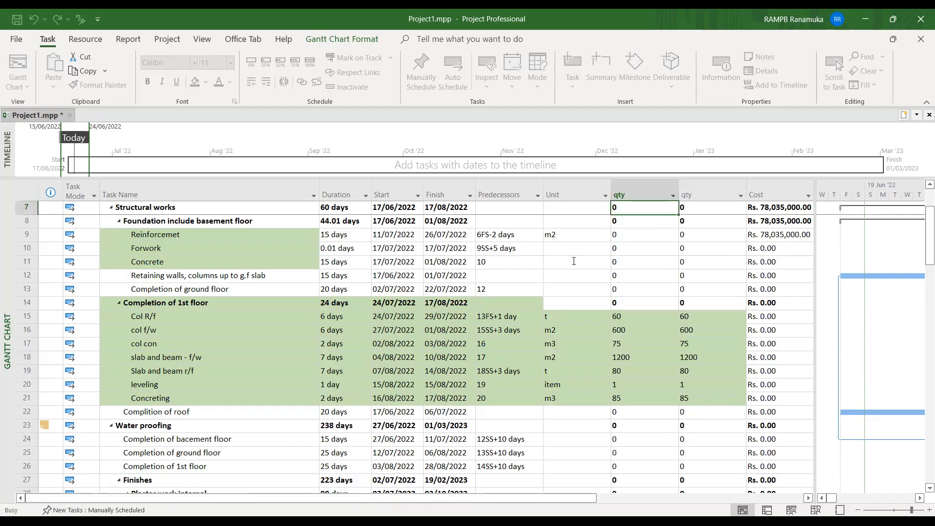
# Step: Hide the duplicate qty column beside Cost
pyautogui.click(692, 192)
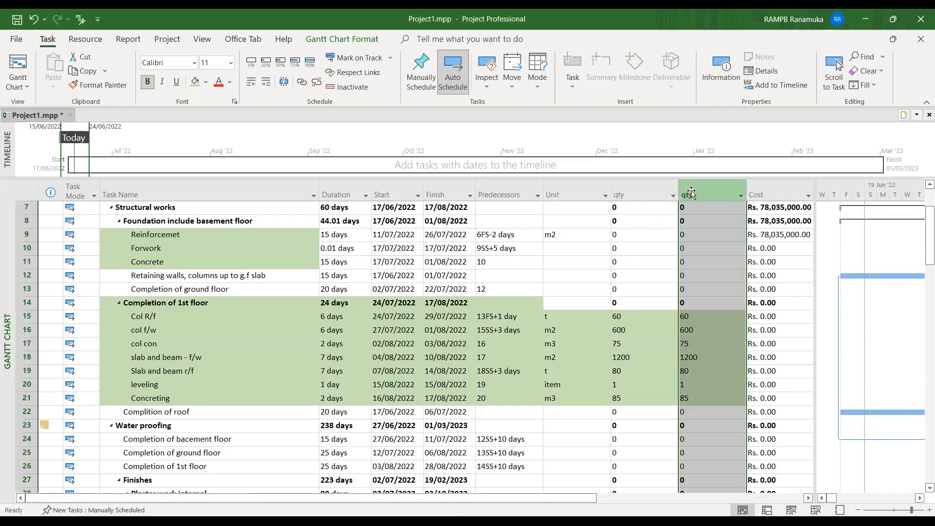
pyautogui.rightClick(691, 192)
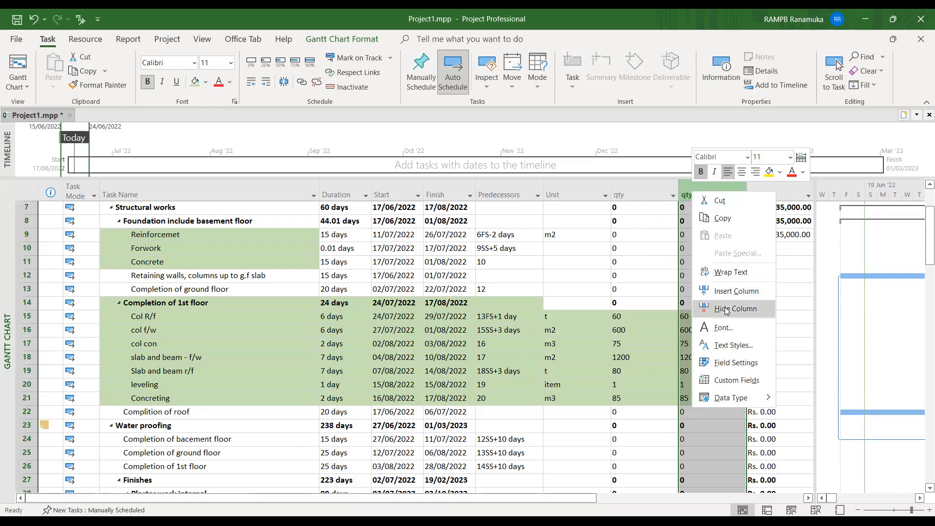
pyautogui.click(726, 309)
pyautogui.click(623, 353)
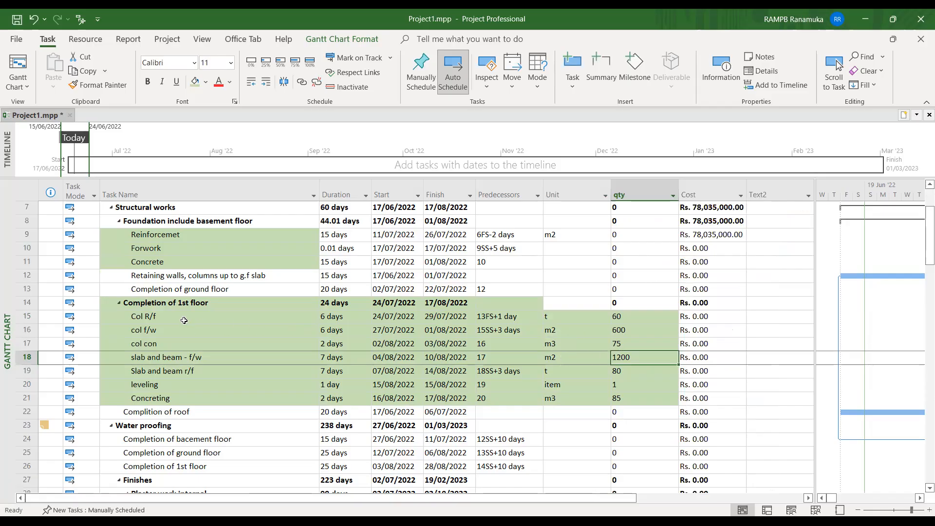
pyautogui.click(168, 320)
pyautogui.click(202, 356)
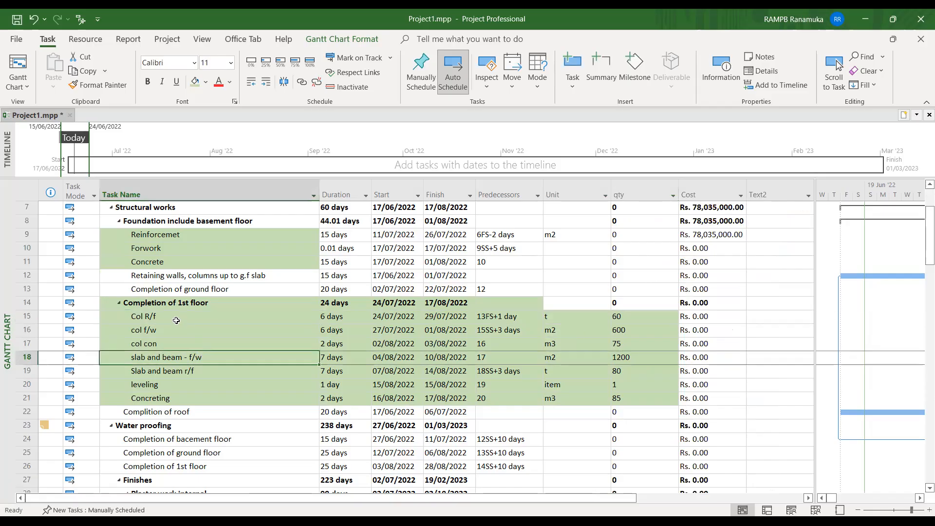
pyautogui.click(177, 321)
pyautogui.click(175, 349)
pyautogui.moveTo(169, 402); pyautogui.dragTo(260, 319)
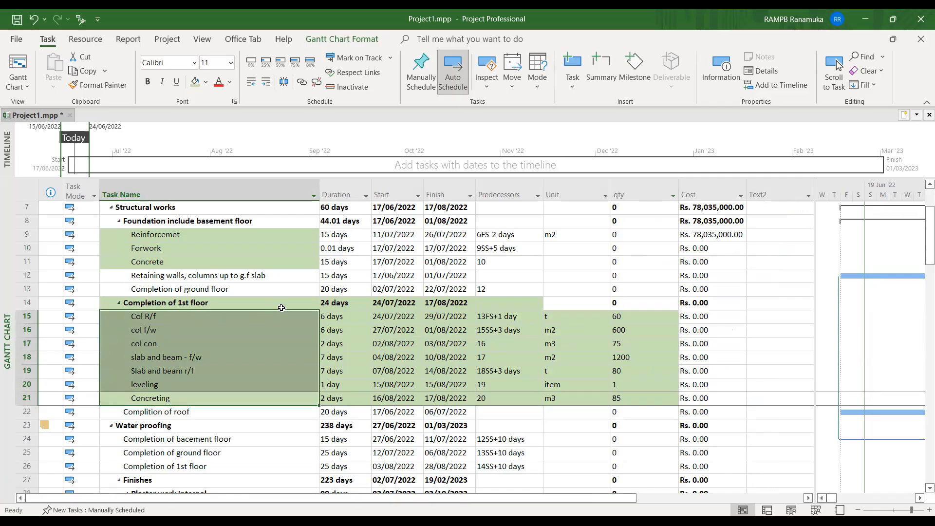
pyautogui.click(168, 316)
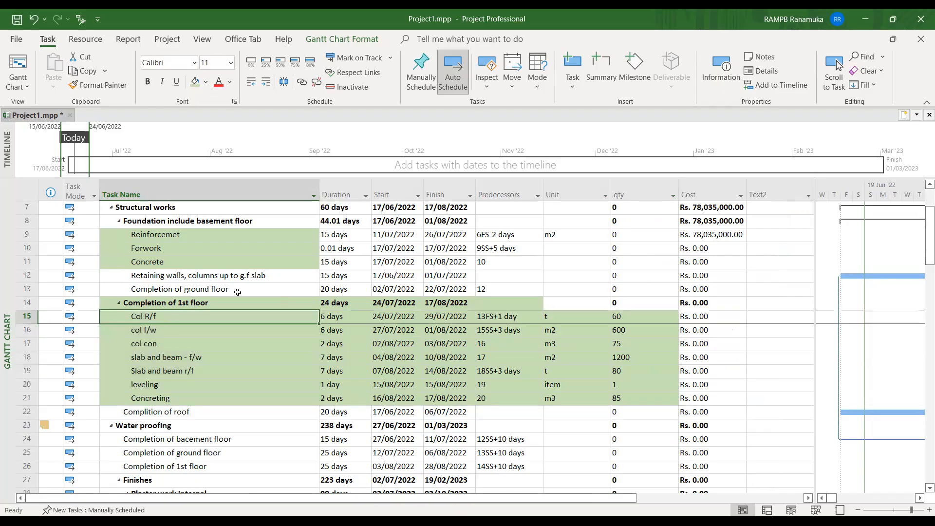
pyautogui.click(641, 317)
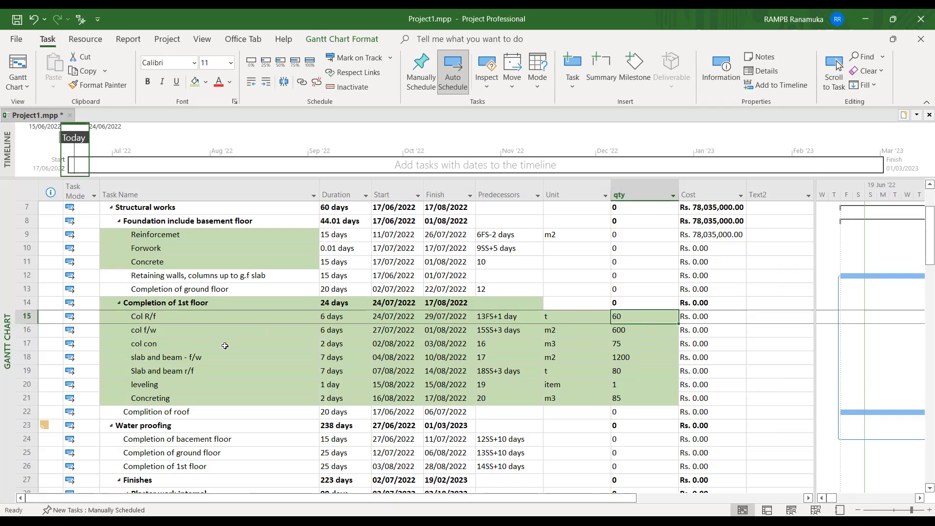
# Step: Open resource assignment for the Col R/f task and assign 60 units of Tor Steel to it
pyautogui.click(197, 318)
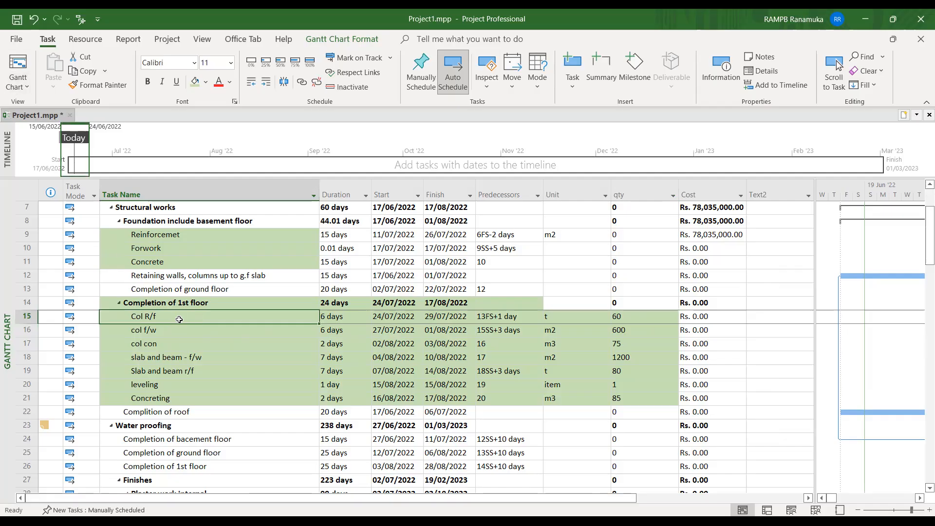
pyautogui.rightClick(180, 317)
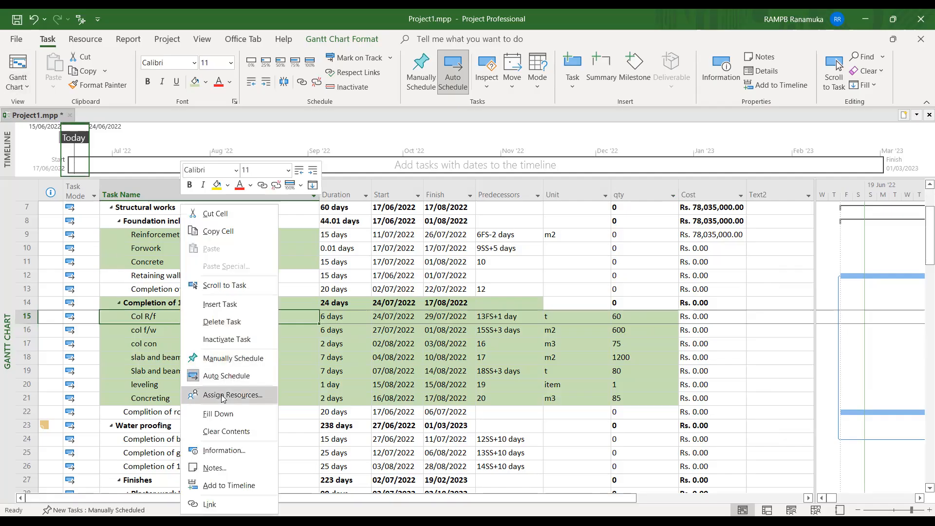
pyautogui.click(223, 396)
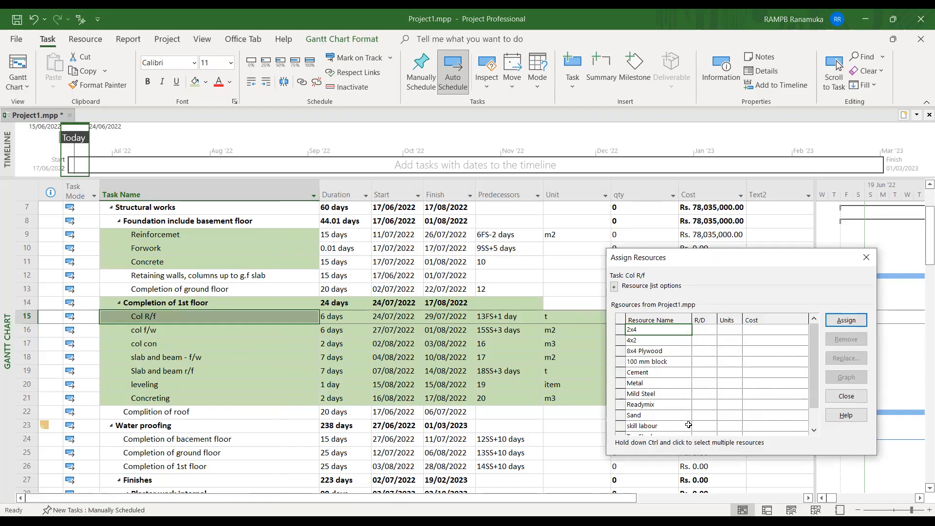
pyautogui.moveTo(815, 378); pyautogui.dragTo(814, 405)
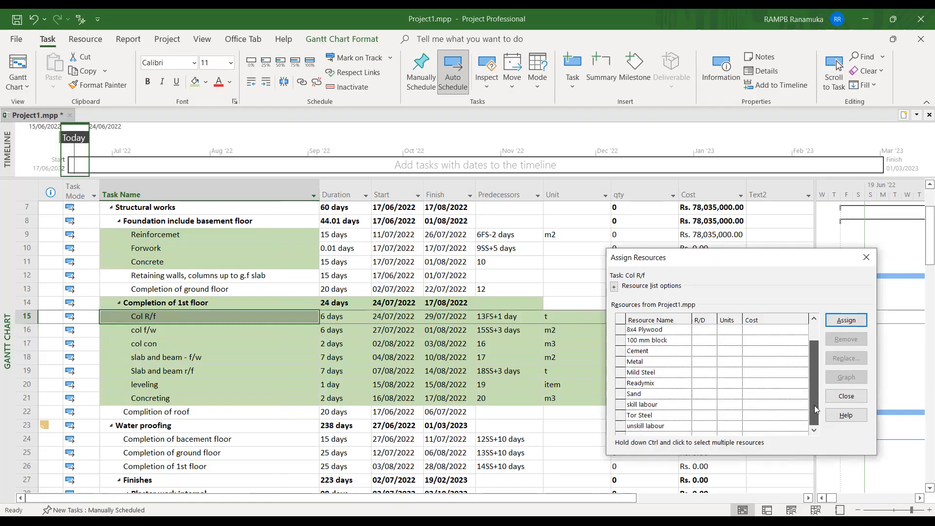
pyautogui.click(666, 413)
pyautogui.click(729, 412)
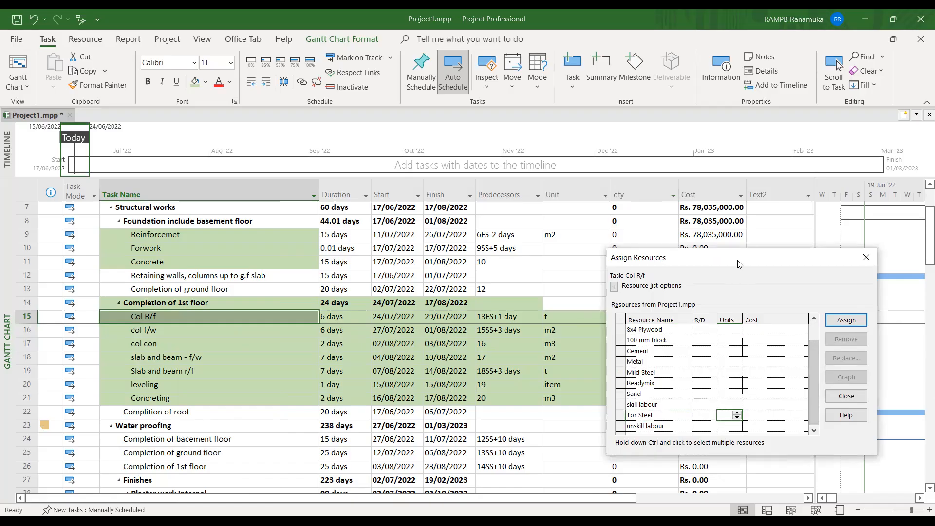
pyautogui.moveTo(741, 264); pyautogui.dragTo(403, 279)
pyautogui.write('60')
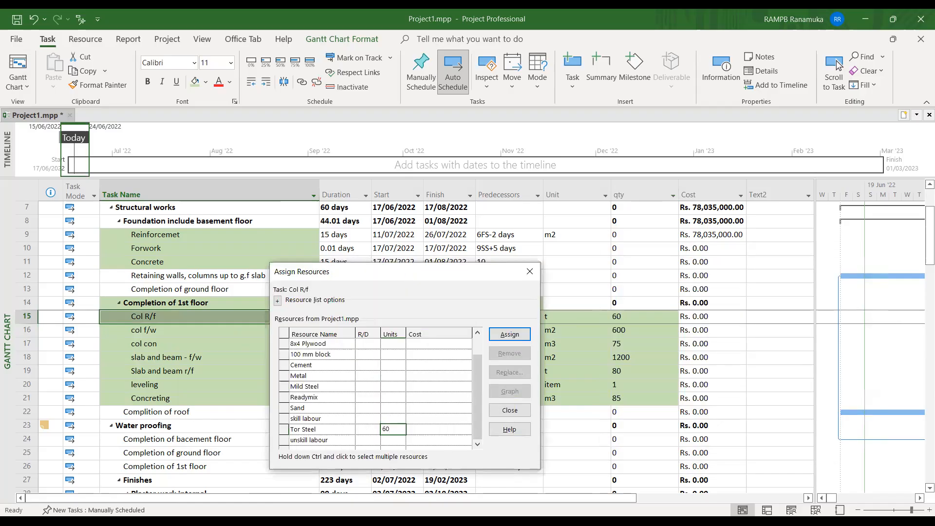
pyautogui.press('Return')
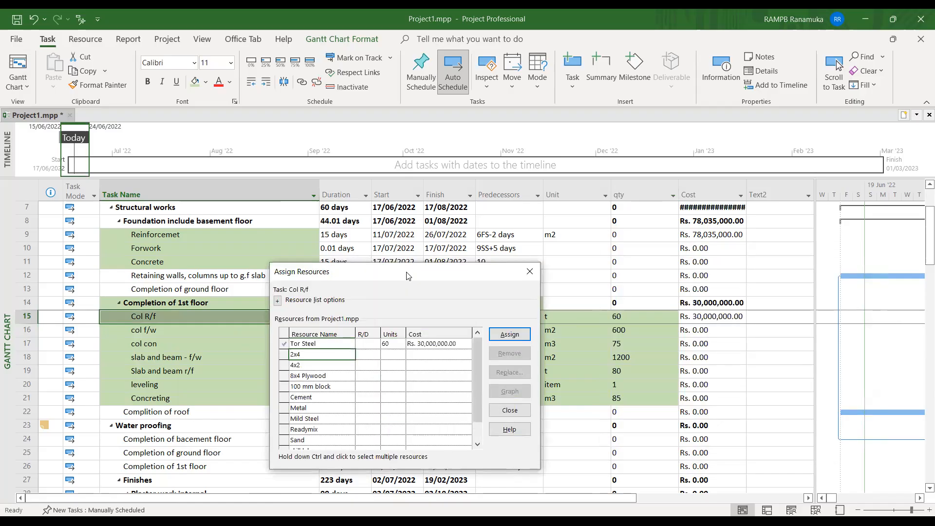
# Step: Assign 10 units of Mild Steel to Col R/f and review its entry beside Tor Steel
pyautogui.click(444, 343)
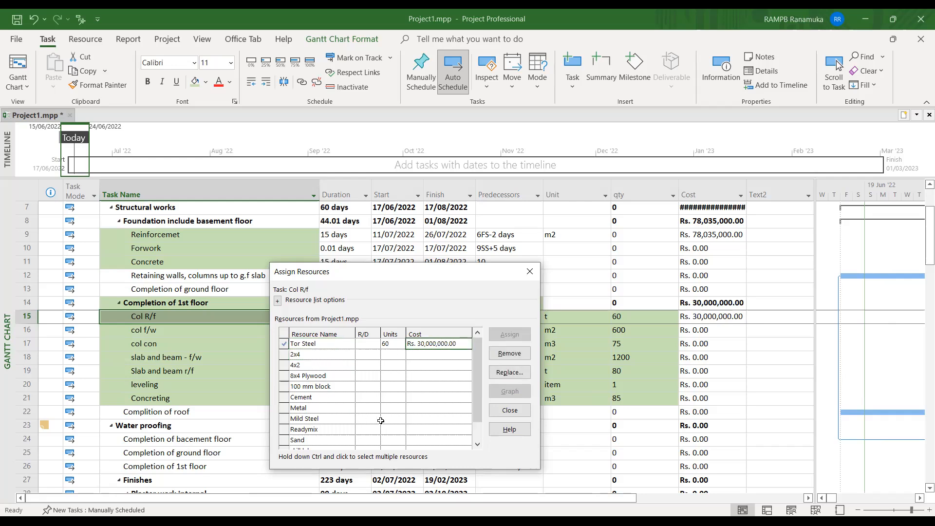
pyautogui.scroll(-1, 477, 375)
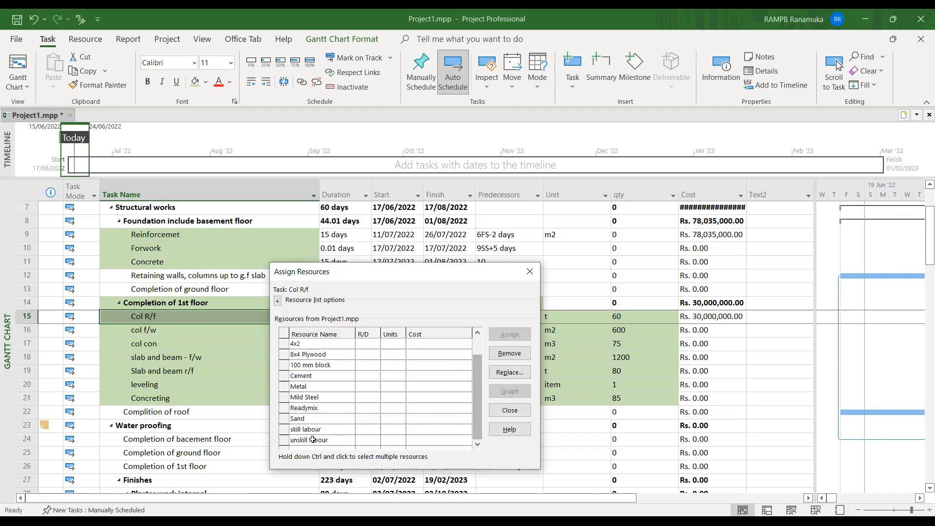
pyautogui.click(314, 398)
pyautogui.click(392, 399)
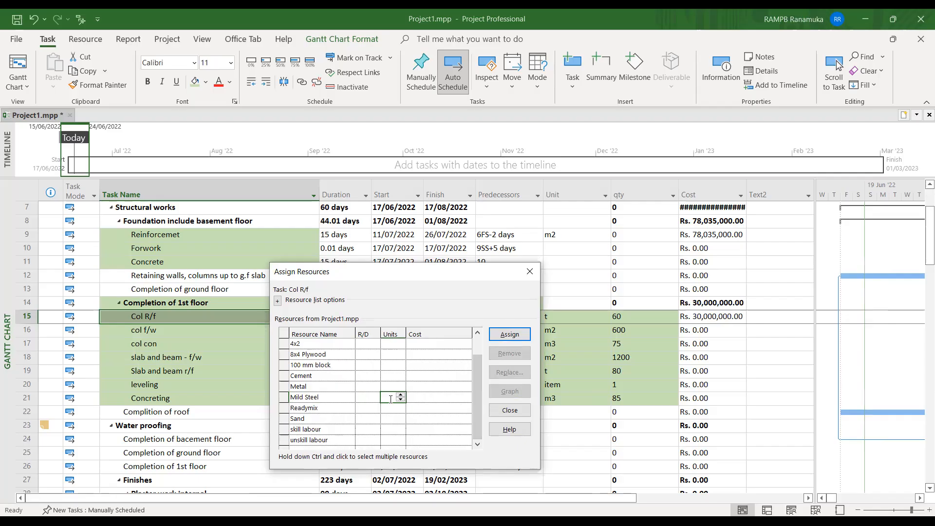
pyautogui.write('2')
pyautogui.press('Return')
pyautogui.click(387, 356)
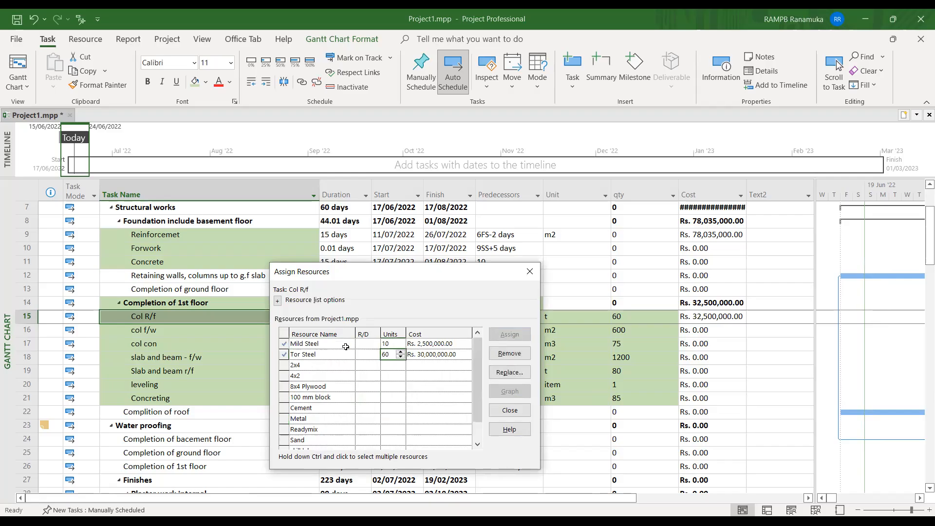
pyautogui.click(303, 355)
pyautogui.click(307, 344)
pyautogui.click(387, 344)
pyautogui.click(386, 355)
# Step: Assign skill labour to Col R/f and set its units to 1,000%
pyautogui.scroll(-2, 475, 400)
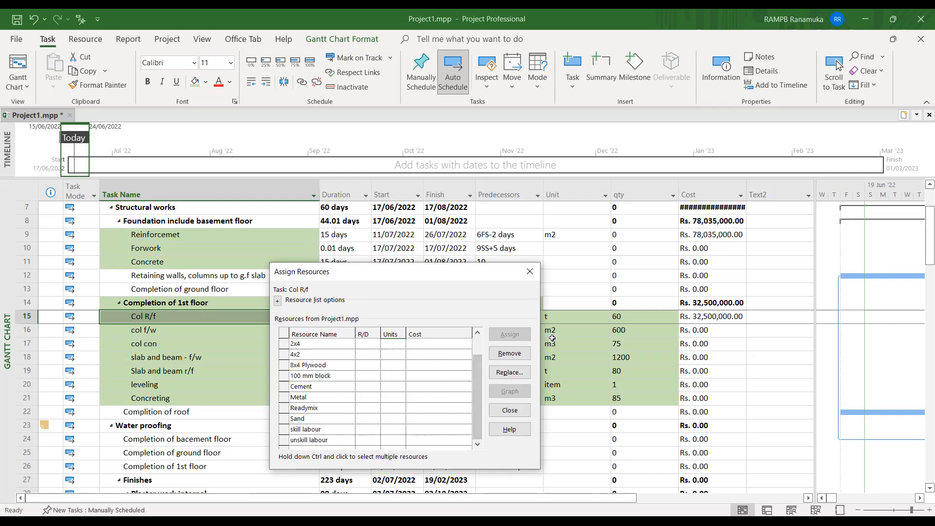
pyautogui.click(387, 430)
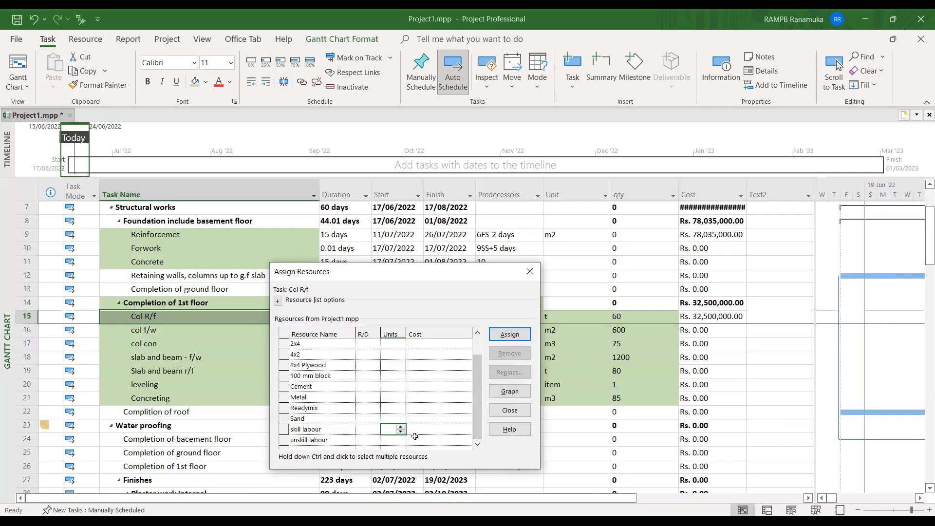
pyautogui.write('10')
pyautogui.press('Return')
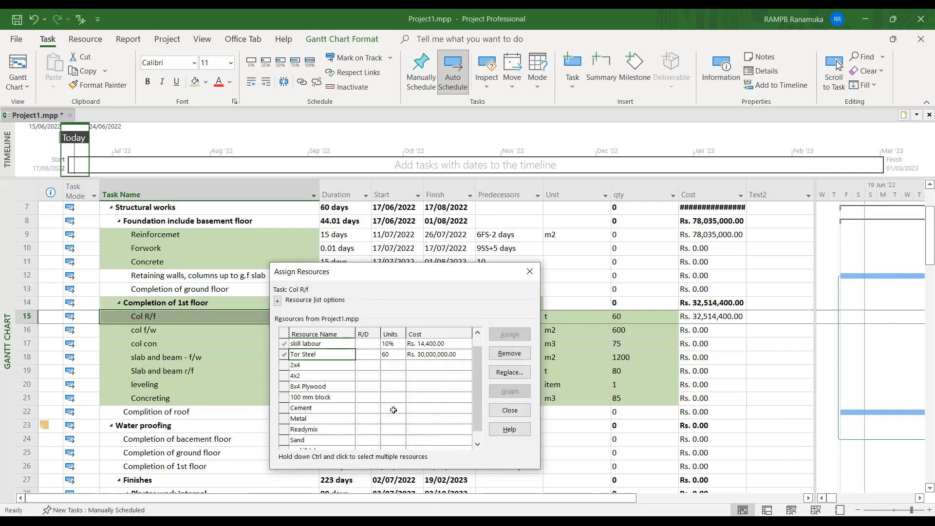
pyautogui.click(395, 344)
pyautogui.write('1,')
pyautogui.write('000')
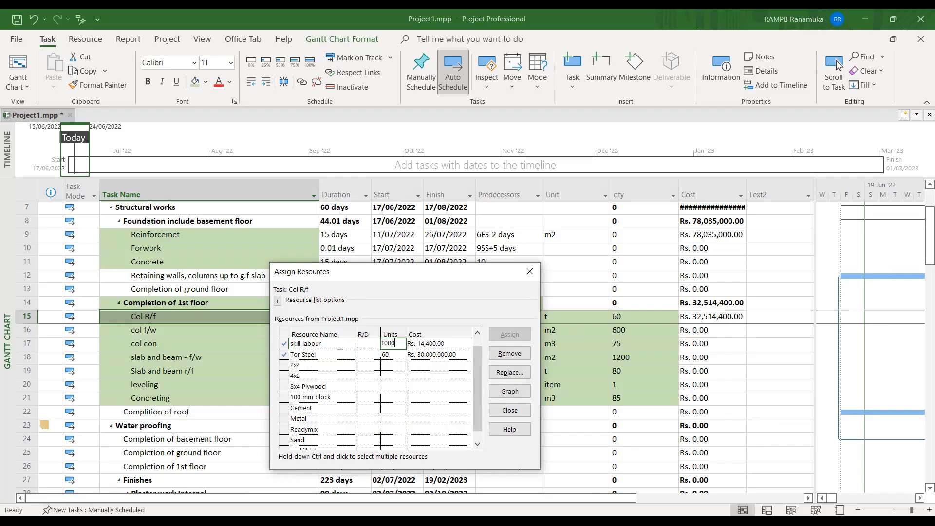
pyautogui.press('Return')
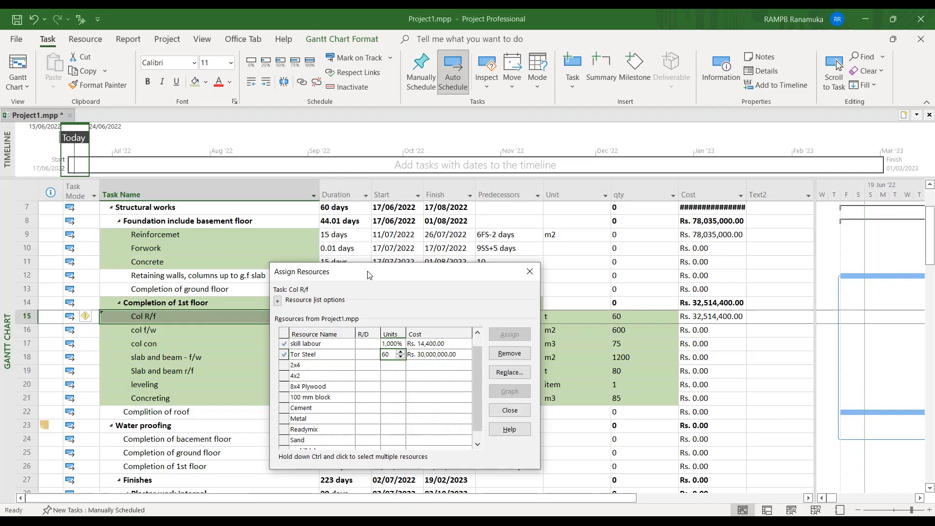
# Step: Assign unskill labour to Col R/f at 500% units and close the resource assignment dialog
pyautogui.moveTo(369, 275); pyautogui.dragTo(394, 310)
pyautogui.moveTo(503, 415)
pyautogui.mouseDown()
pyautogui.moveTo(507, 404)
pyautogui.moveTo(503, 431)
pyautogui.mouseUp()
pyautogui.scroll(-1, 454, 462)
pyautogui.click(415, 475)
pyautogui.write('500')
pyautogui.click(492, 434)
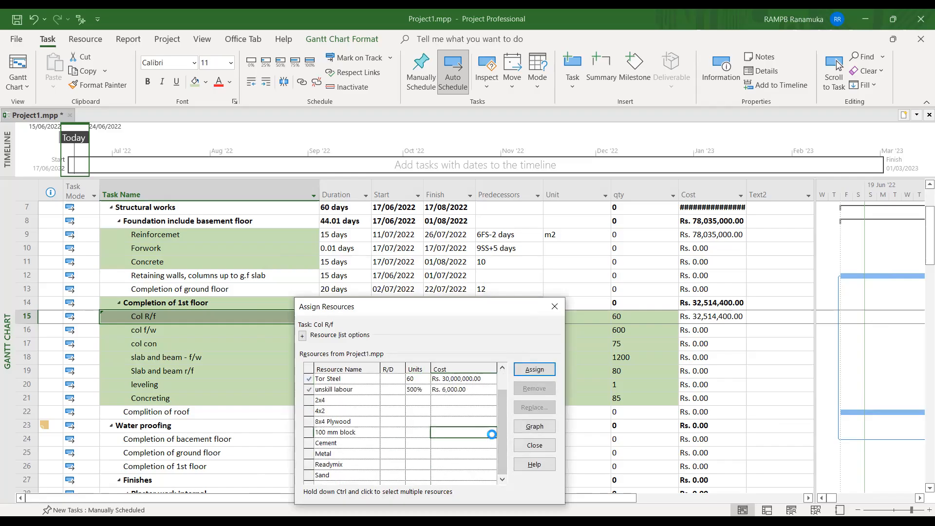
pyautogui.click(556, 307)
# Step: Widen the Cost column so the Structural works total fits, and check the cost of Col R/f
pyautogui.click(708, 317)
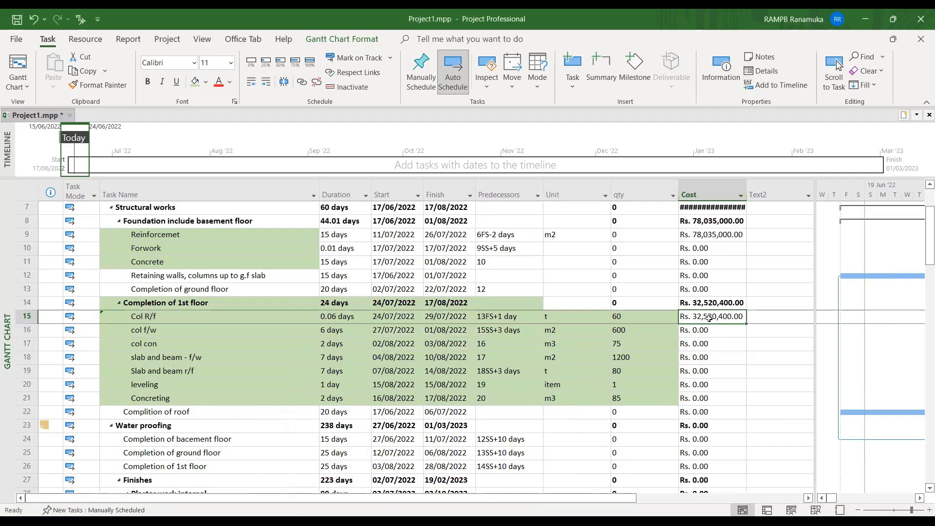
pyautogui.click(777, 188)
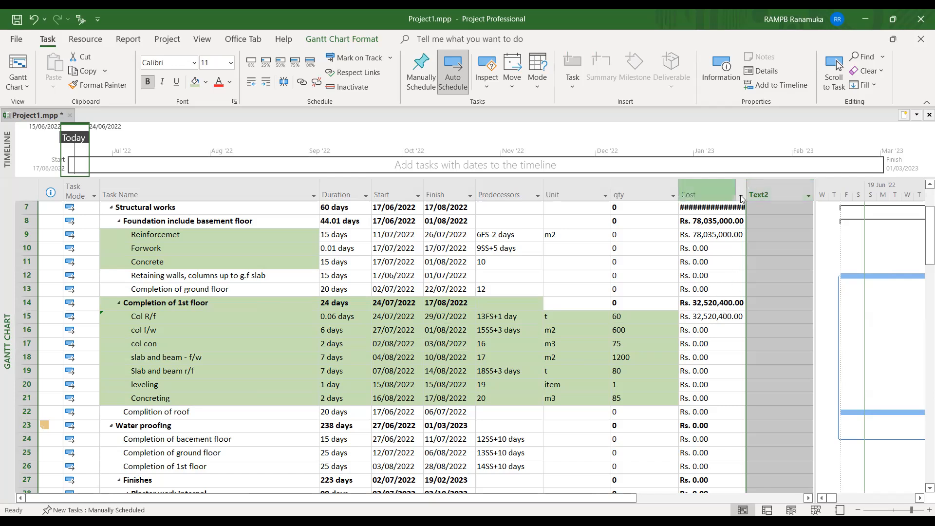
pyautogui.moveTo(745, 183); pyautogui.dragTo(777, 184)
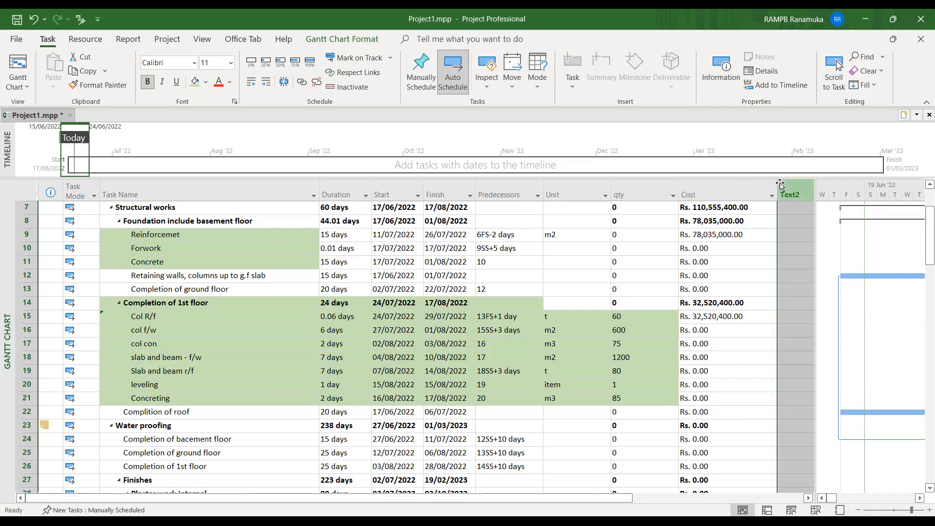
pyautogui.click(717, 314)
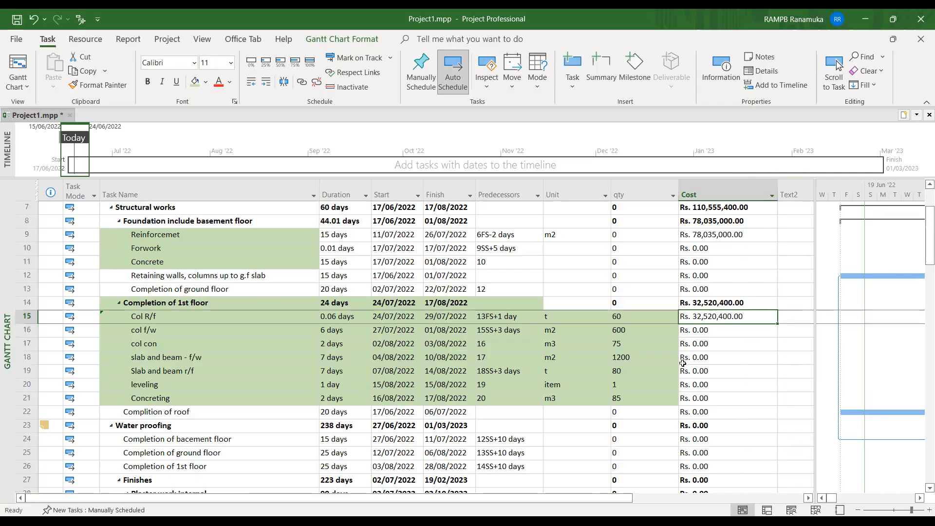
pyautogui.click(157, 315)
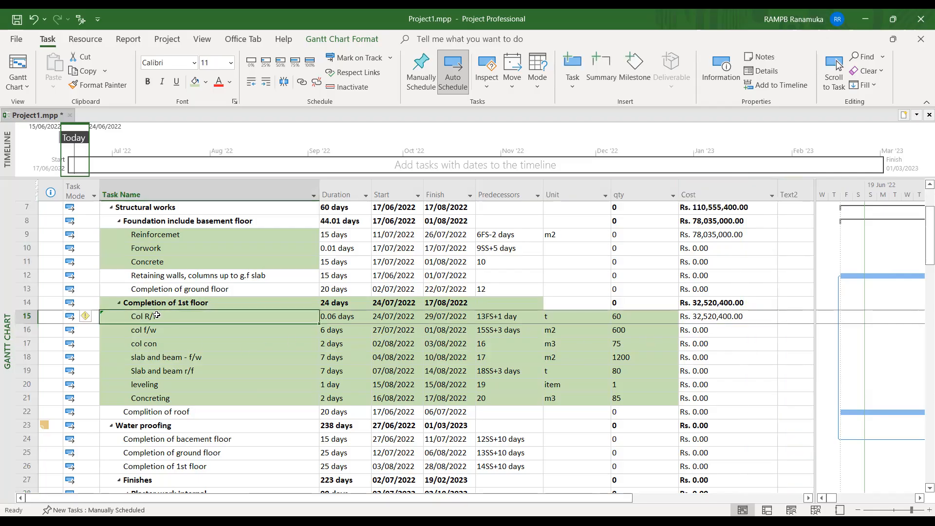
pyautogui.click(689, 317)
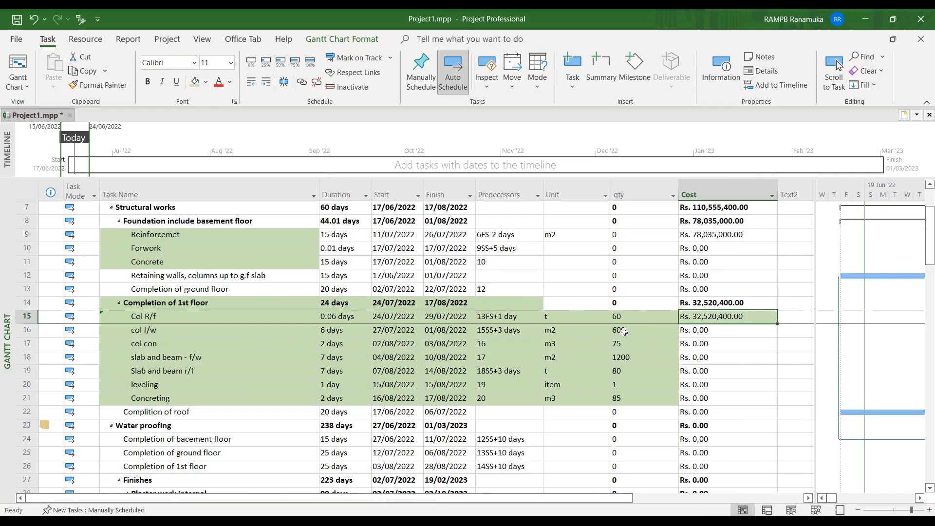
# Step: Enlarge the task table area and insert a Resource Names column between Cost and Text2
pyautogui.moveTo(816, 200); pyautogui.dragTo(921, 200)
pyautogui.rightClick(815, 185)
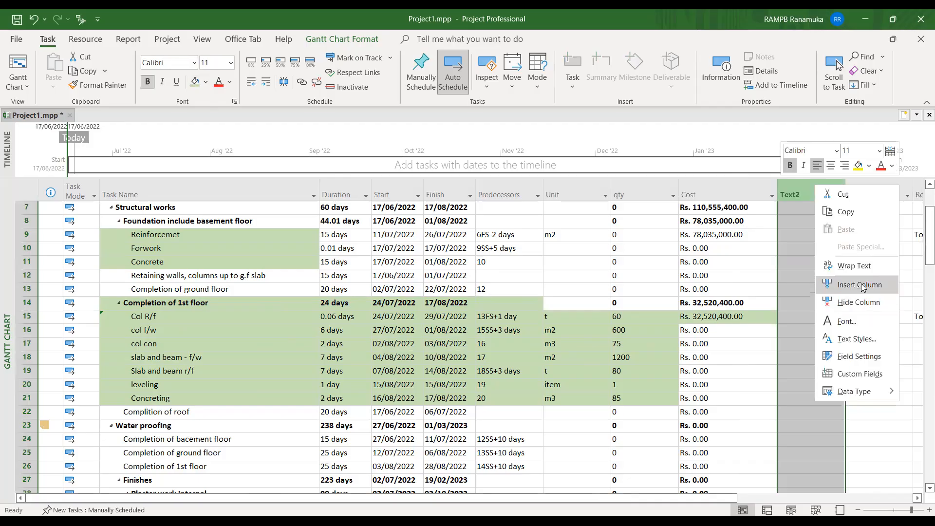
pyautogui.click(860, 285)
pyautogui.write('recurring')
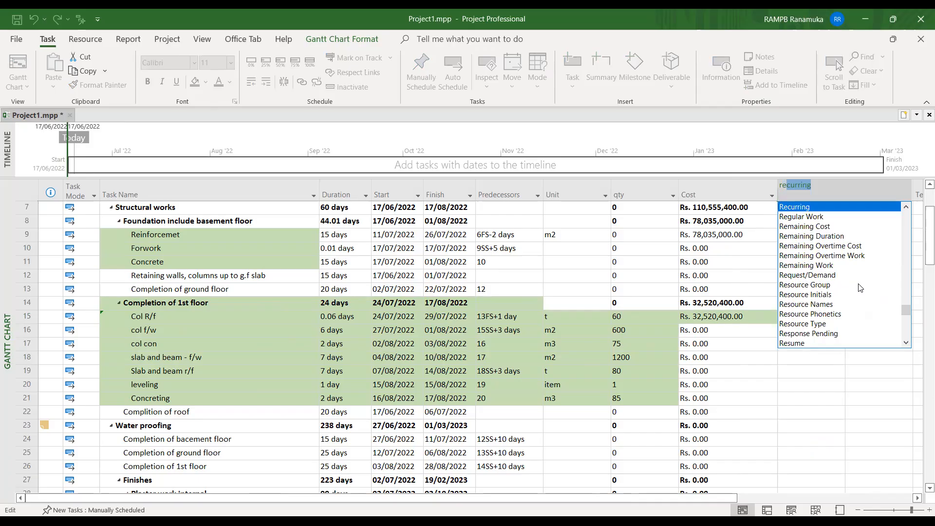
pyautogui.click(819, 304)
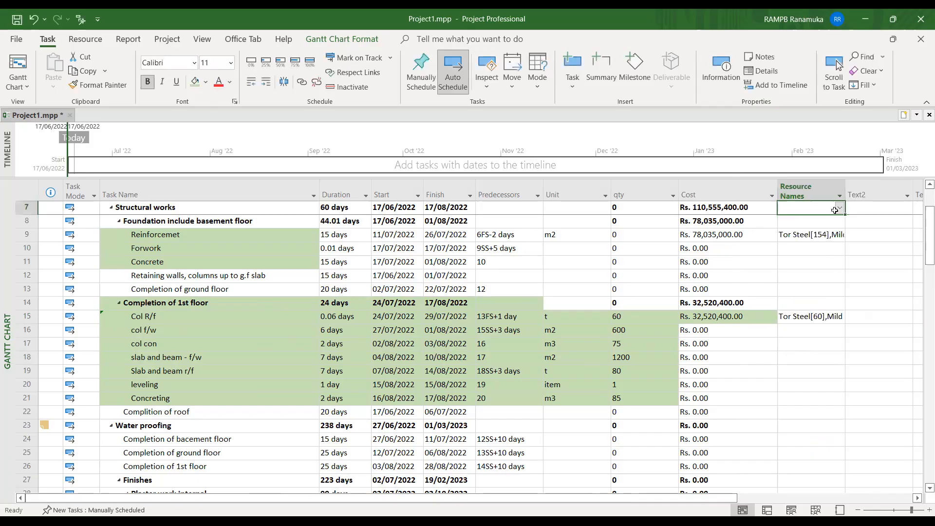
# Step: Widen the Resource Names column to show more of the resources assigned to Col R/f
pyautogui.moveTo(846, 188); pyautogui.dragTo(926, 189)
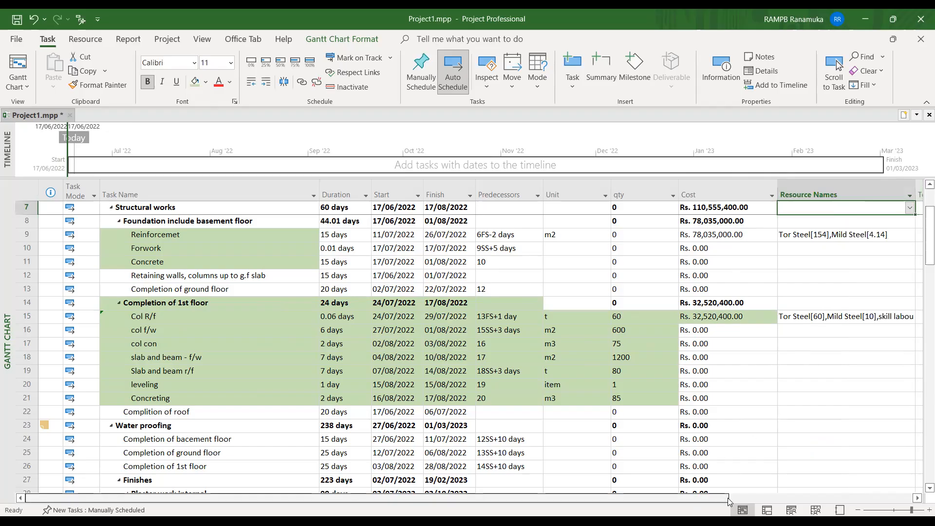
pyautogui.click(918, 499)
pyautogui.click(918, 500)
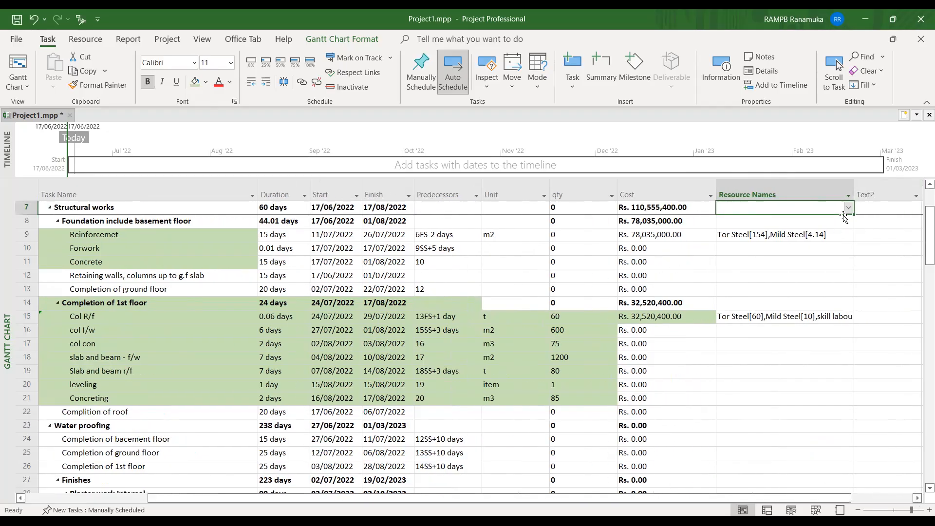
pyautogui.moveTo(857, 190); pyautogui.dragTo(886, 194)
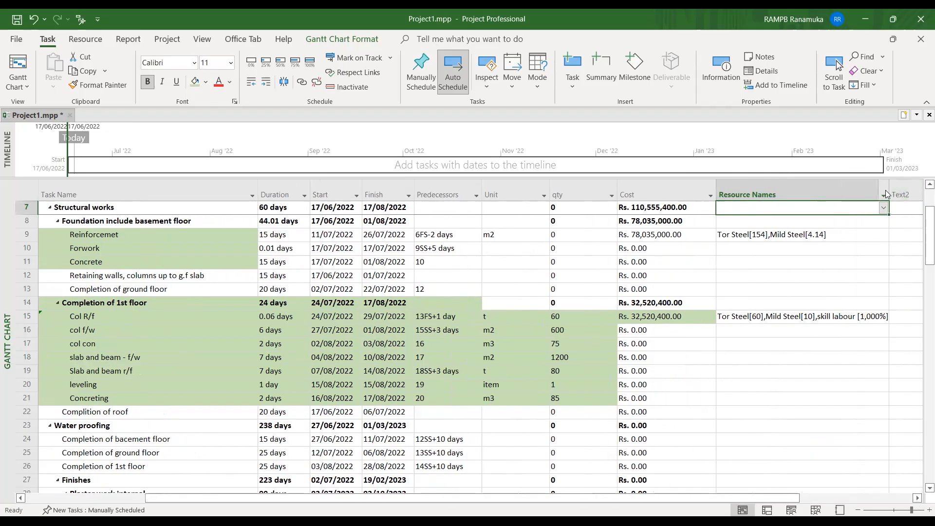
# Step: Compare the resources assigned to Col R/f with those assigned to the foundation's Reinforcemet task
pyautogui.click(802, 316)
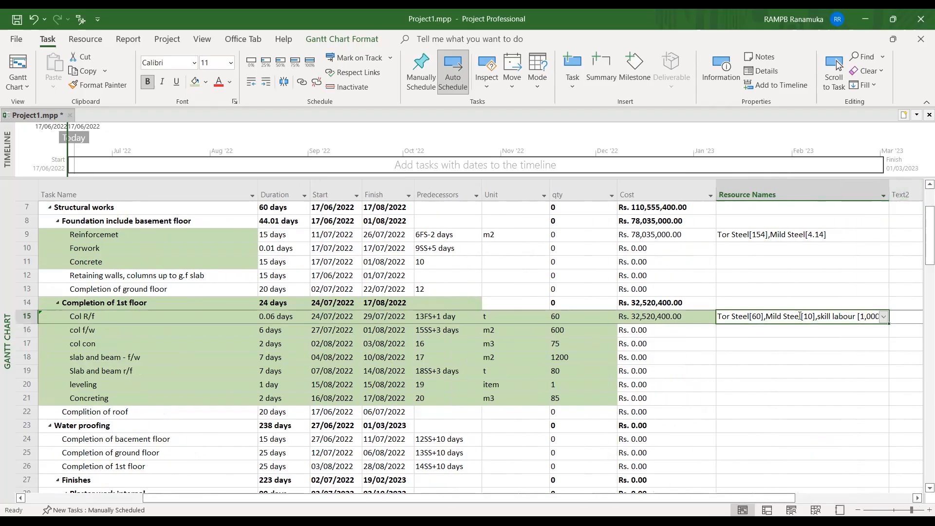
pyautogui.click(89, 315)
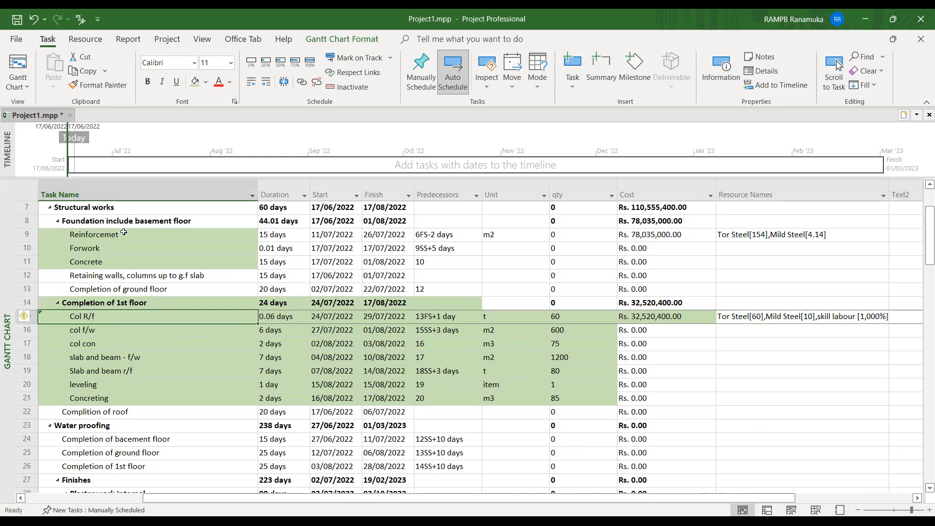
pyautogui.click(58, 236)
pyautogui.click(26, 235)
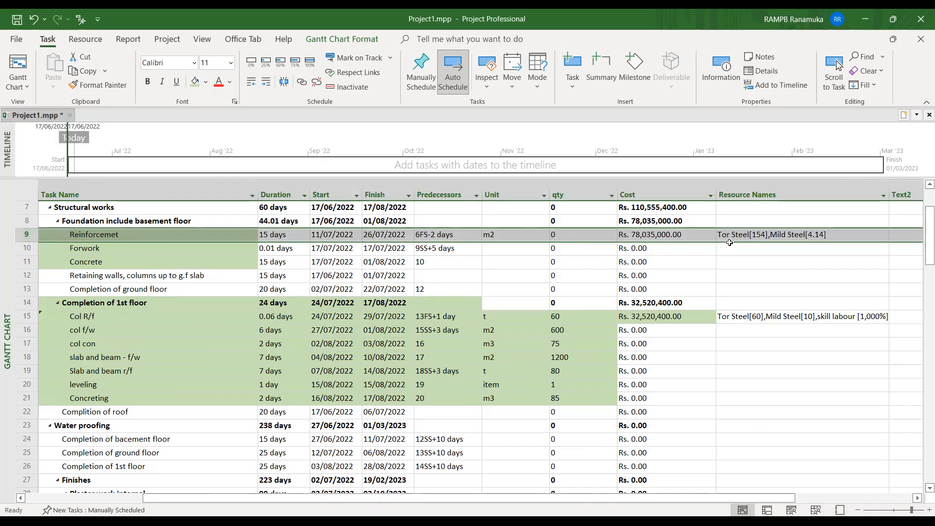
pyautogui.click(750, 235)
pyautogui.click(749, 317)
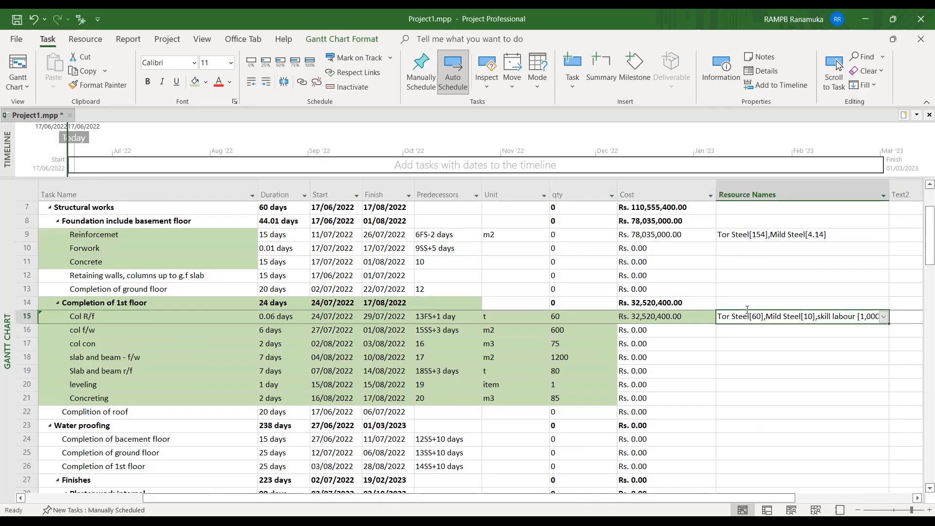
# Step: Widen the Resource Names column slightly more and check the cost and resources of Col R/f
pyautogui.moveTo(890, 187); pyautogui.dragTo(904, 188)
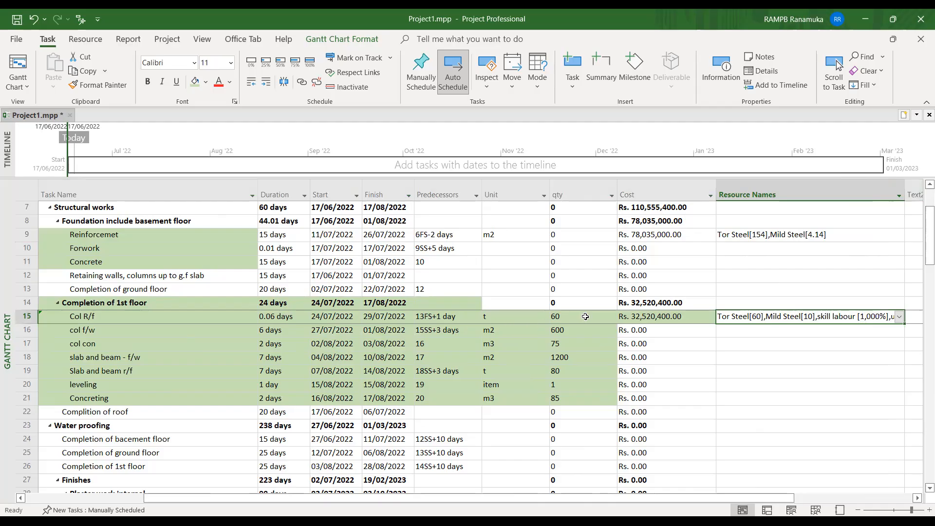
pyautogui.click(632, 318)
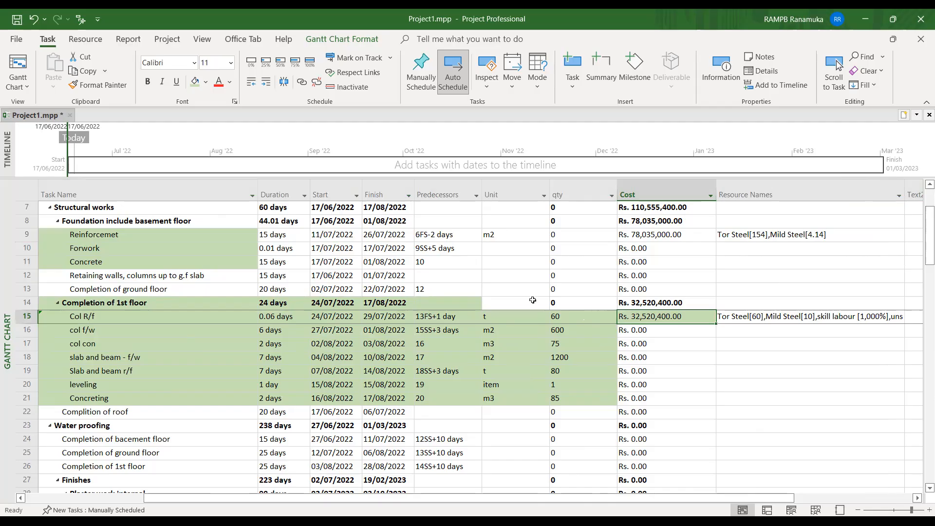
pyautogui.click(791, 318)
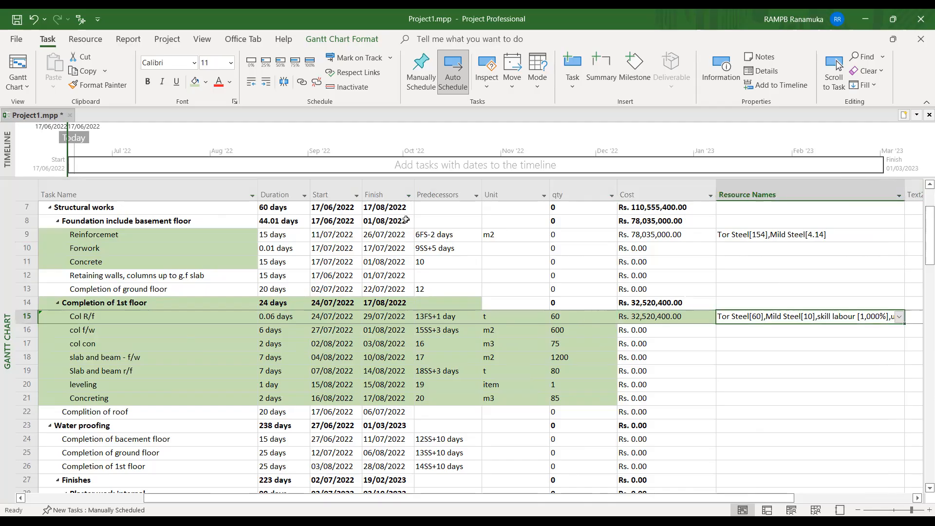
pyautogui.click(194, 84)
# Step: Review the units and costs of the labour and materials in Col R/f's resource assignments, then close the dialog
pyautogui.click(195, 319)
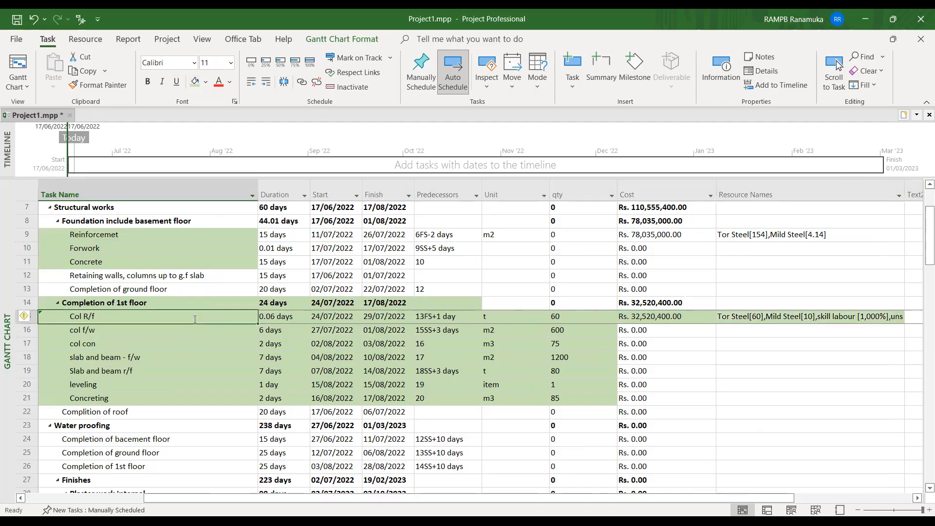
pyautogui.rightClick(195, 320)
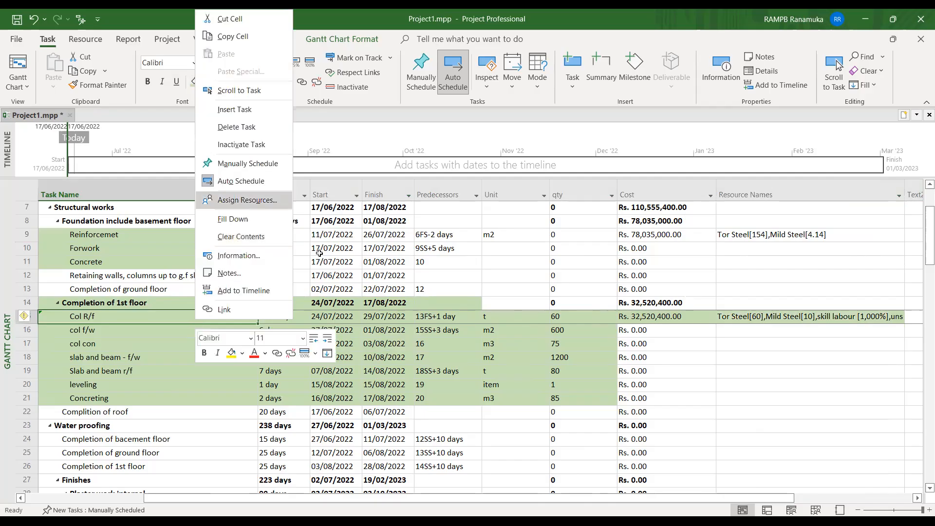
pyautogui.click(664, 362)
pyautogui.click(725, 361)
pyautogui.click(731, 340)
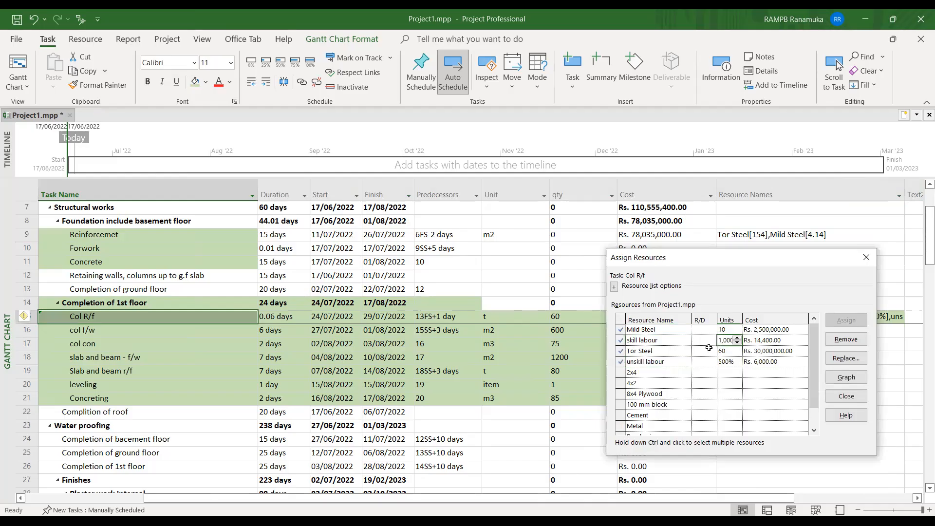
pyautogui.click(859, 255)
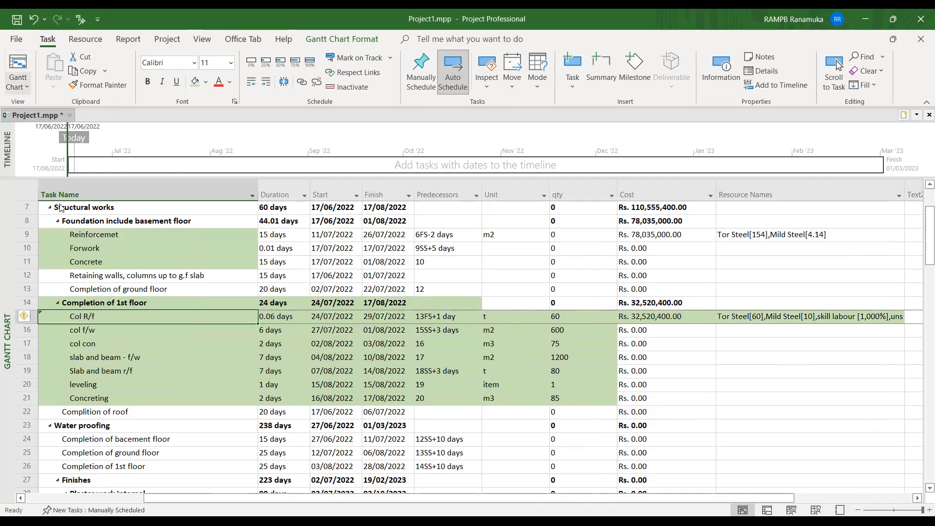
# Step: Switch to the Resource Sheet and check the resource types, choosing Work for skill labour
pyautogui.click(18, 86)
pyautogui.click(68, 180)
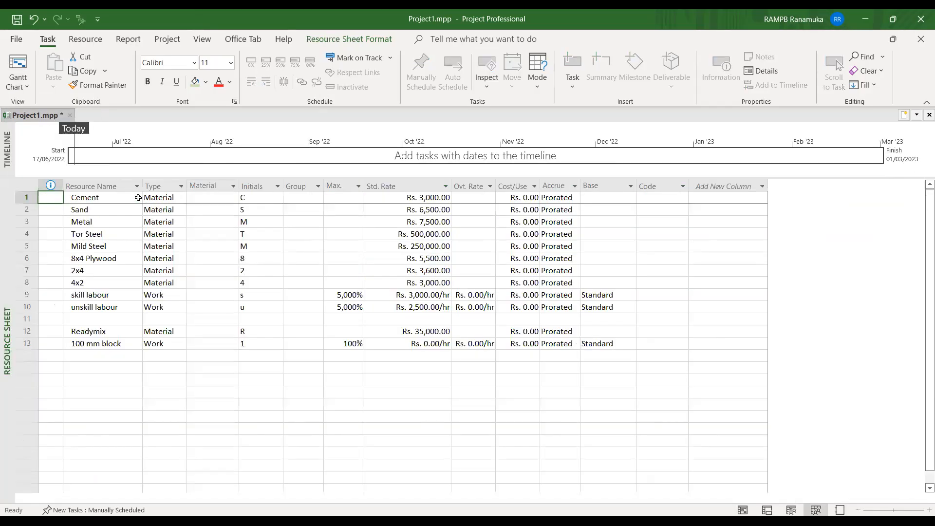
pyautogui.click(157, 198)
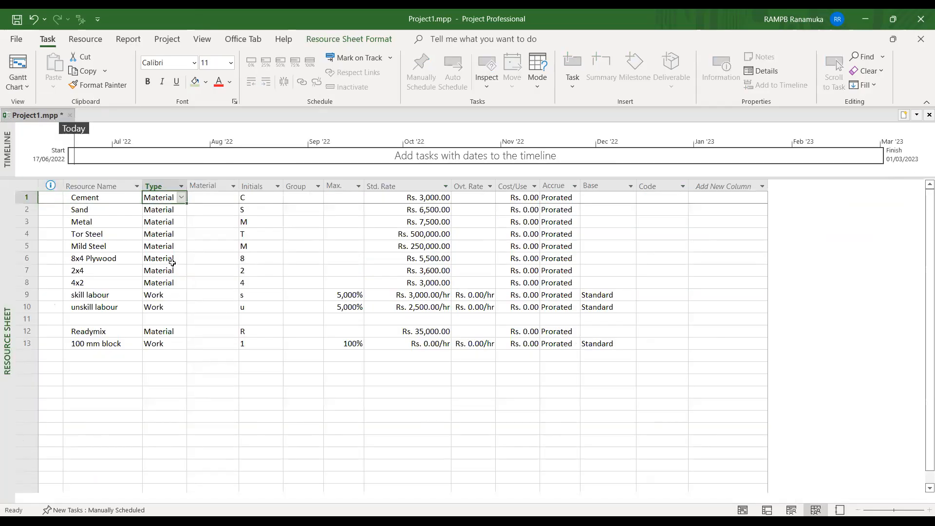
pyautogui.click(122, 298)
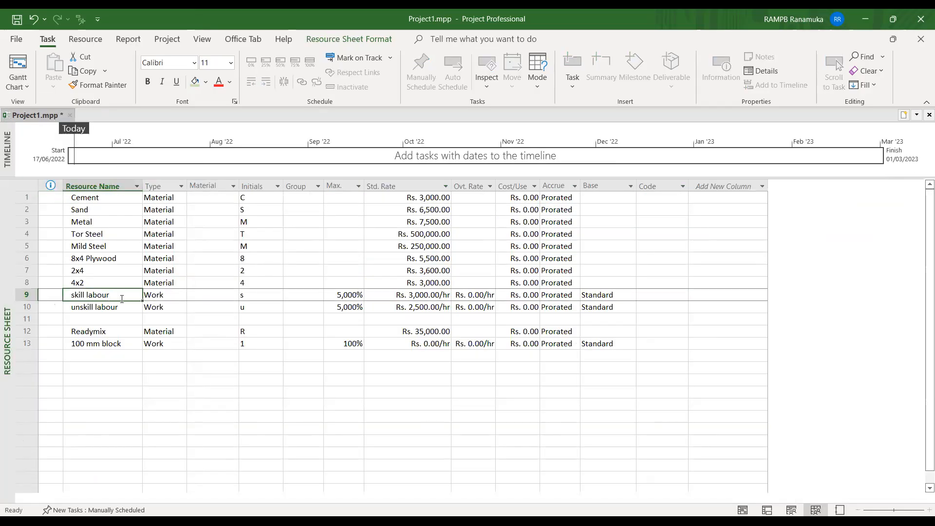
pyautogui.click(178, 296)
pyautogui.click(181, 295)
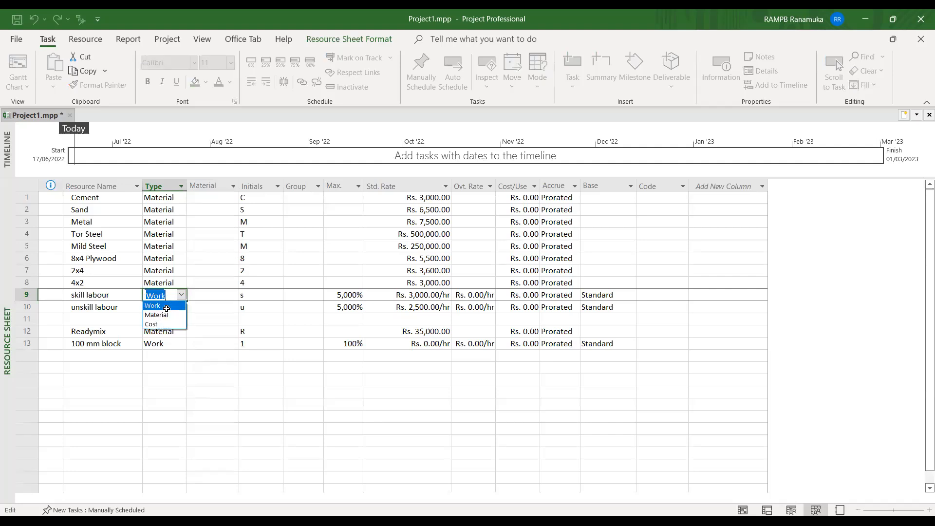
pyautogui.click(166, 306)
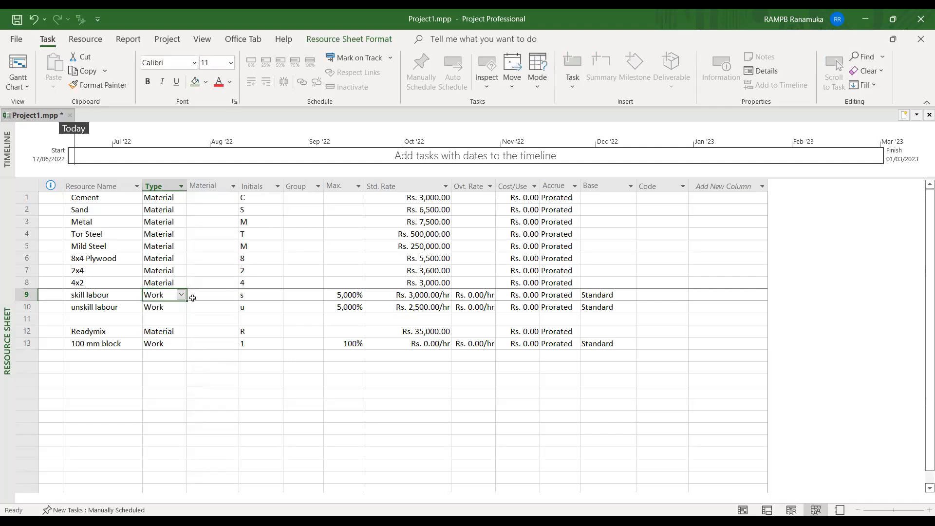
# Step: Check the maximum units of skill labour and unskill labour in the Resource Sheet
pyautogui.click(336, 296)
pyautogui.click(329, 329)
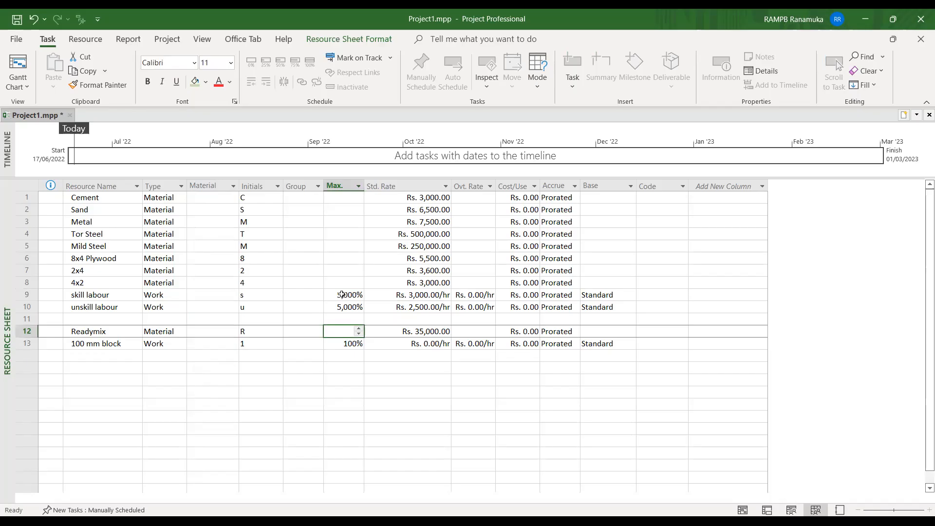
pyautogui.click(341, 295)
pyautogui.click(293, 112)
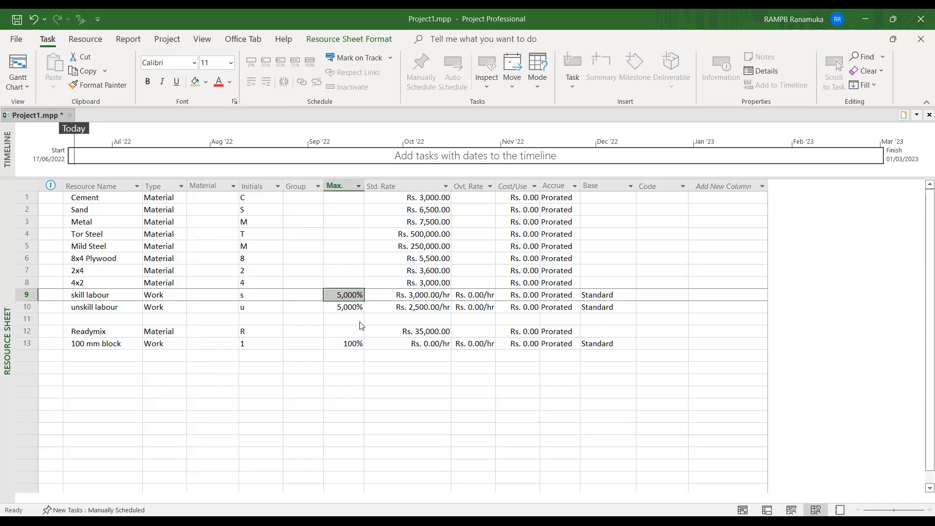
pyautogui.click(334, 308)
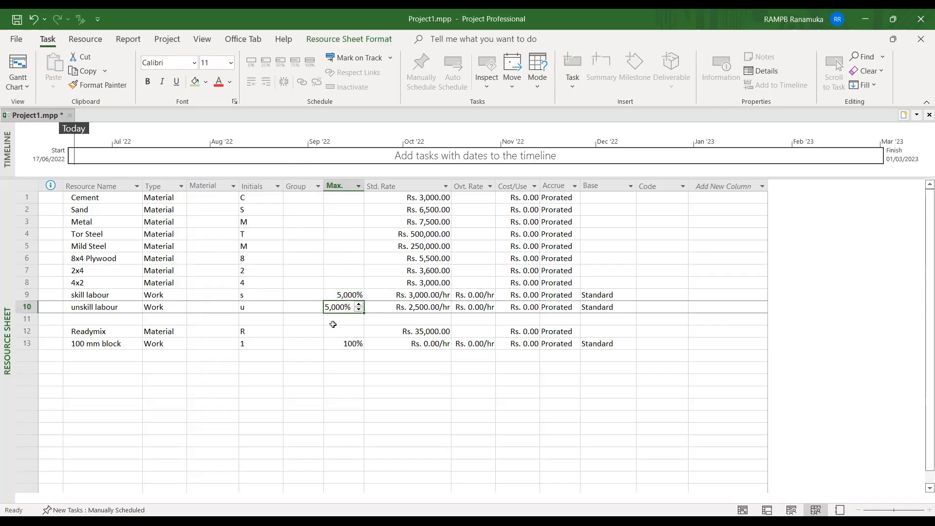
# Step: Examine the maximum units and standard rates entered for the skill labour and unskill labour resources
pyautogui.click(345, 344)
pyautogui.click(354, 292)
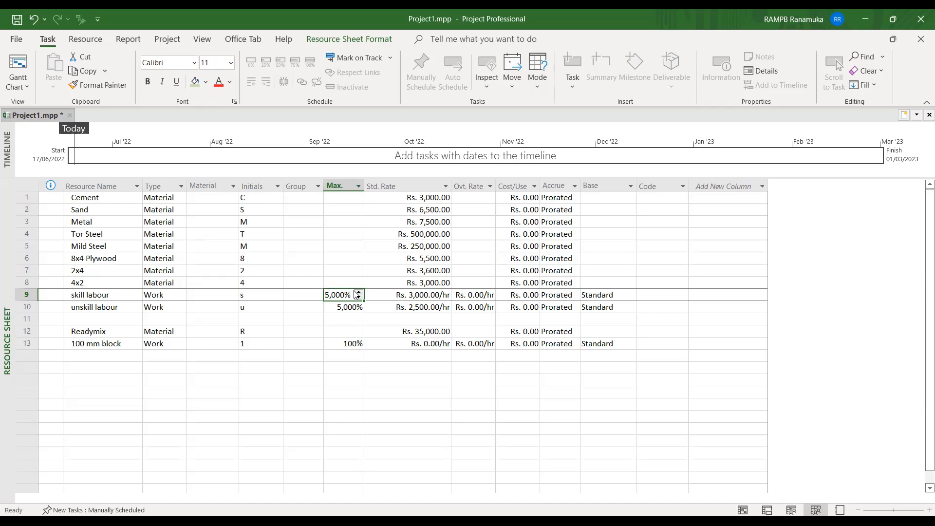
pyautogui.click(339, 306)
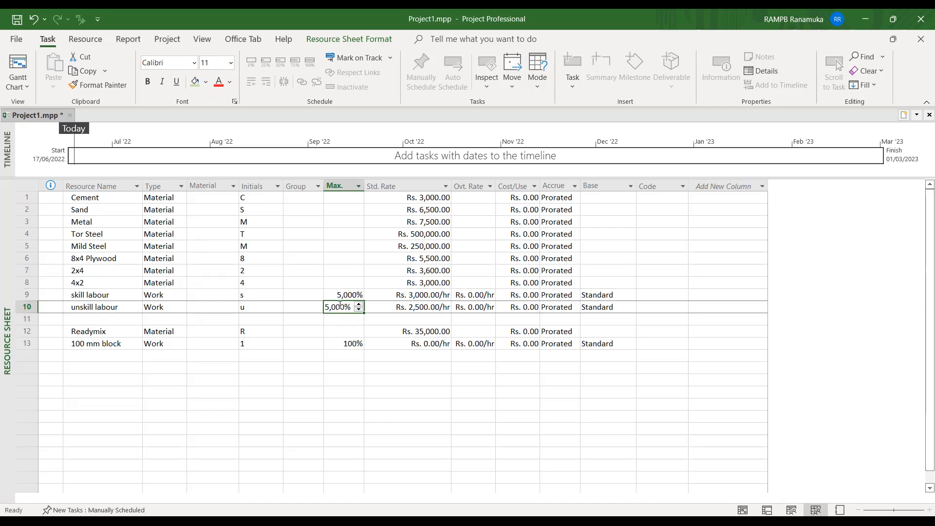
pyautogui.click(339, 296)
pyautogui.click(338, 307)
pyautogui.click(338, 295)
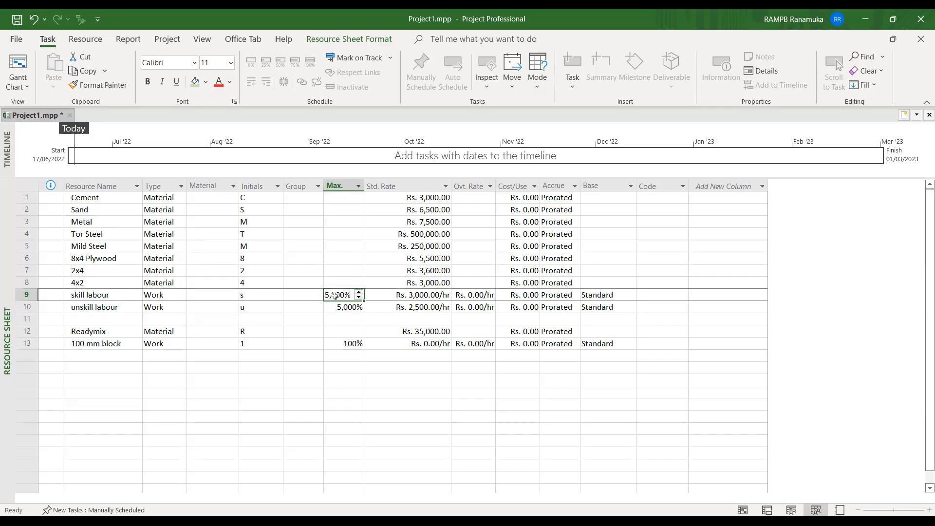
pyautogui.click(339, 308)
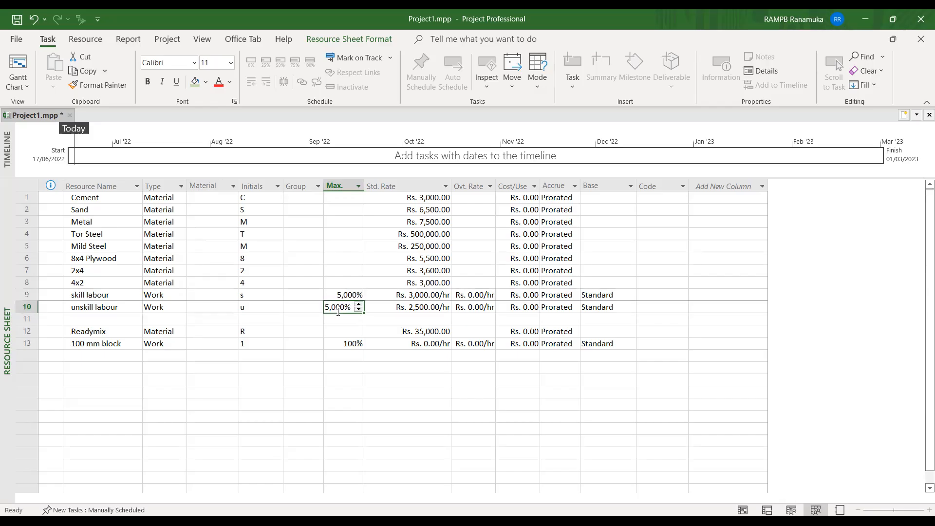
pyautogui.click(341, 295)
pyautogui.click(345, 308)
pyautogui.click(386, 297)
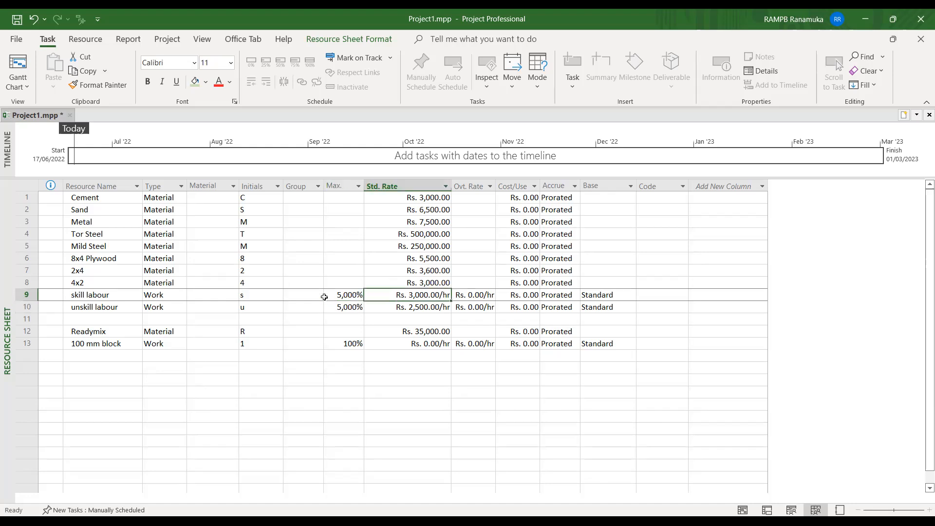
pyautogui.click(329, 298)
pyautogui.click(338, 307)
pyautogui.click(339, 296)
pyautogui.click(347, 306)
pyautogui.click(340, 295)
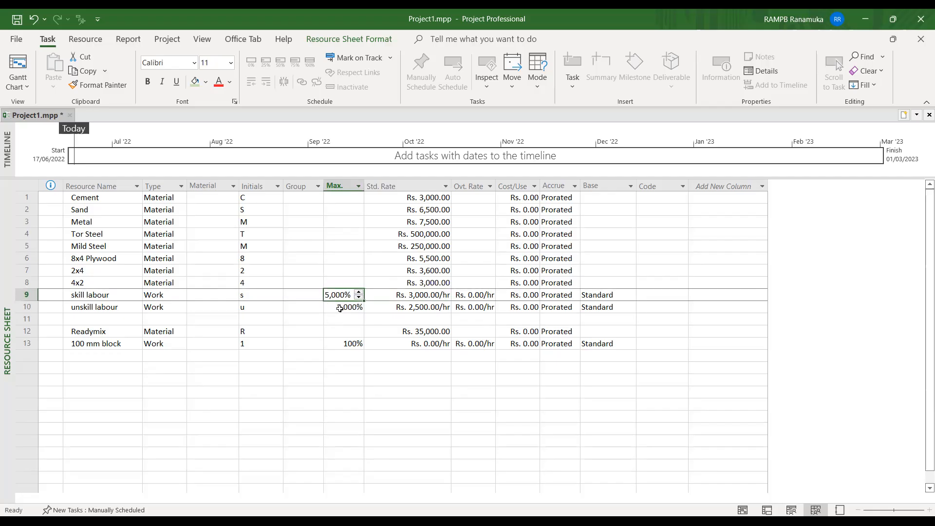
pyautogui.click(339, 309)
pyautogui.click(338, 344)
pyautogui.click(343, 295)
# Step: Change the resource type of the 100 mm block to Material
pyautogui.click(183, 346)
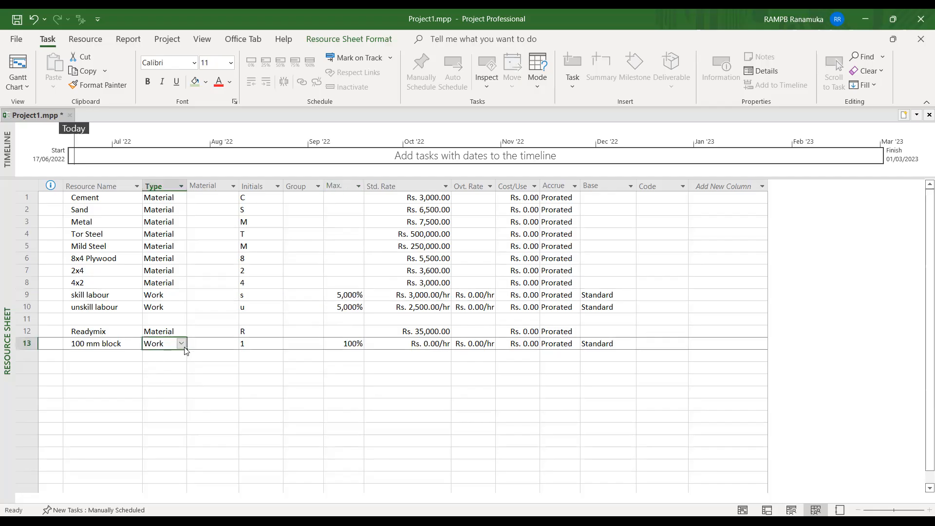
pyautogui.click(181, 343)
pyautogui.click(172, 364)
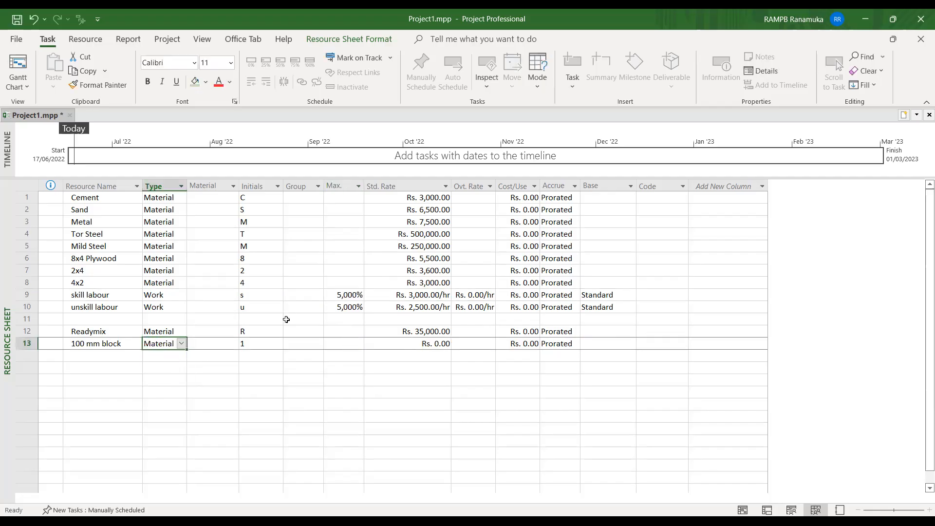
# Step: Set the maximum units of the skill labour resource to 2,500%
pyautogui.click(337, 295)
pyautogui.click(335, 309)
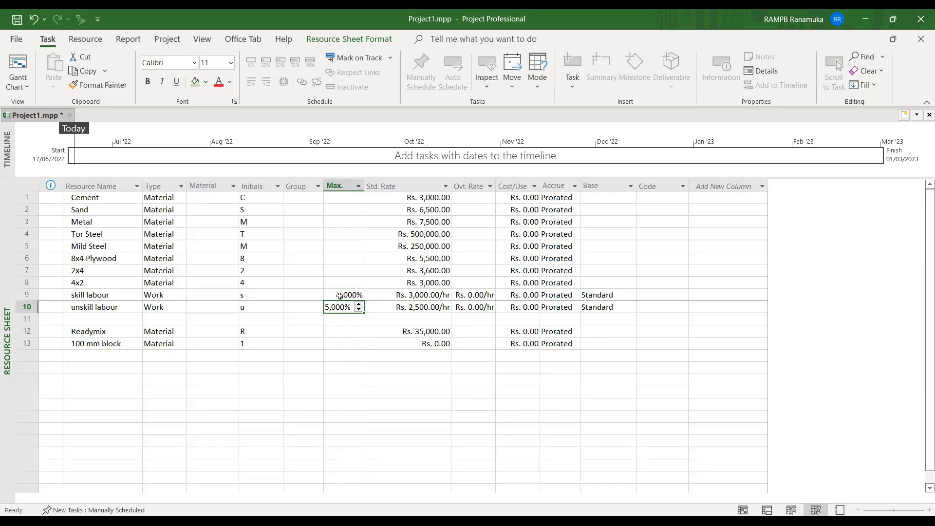
pyautogui.click(341, 296)
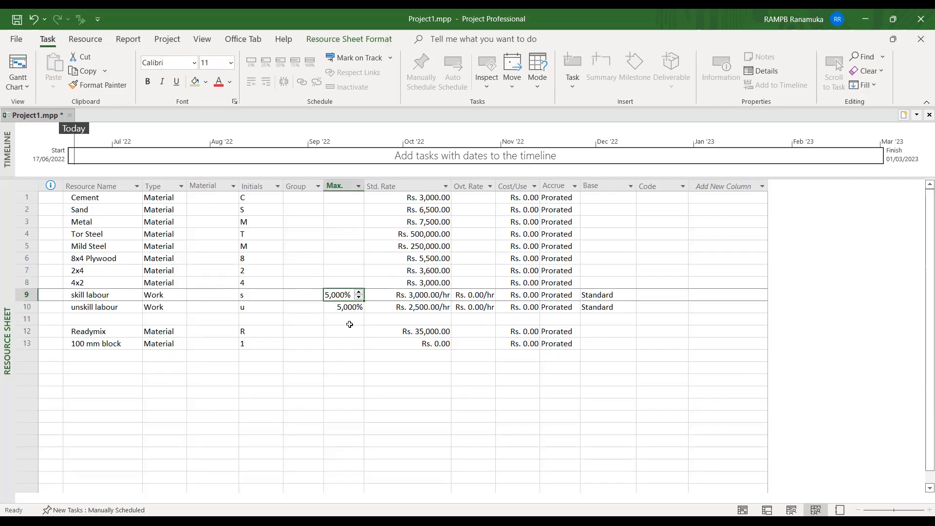
pyautogui.click(349, 321)
pyautogui.click(335, 308)
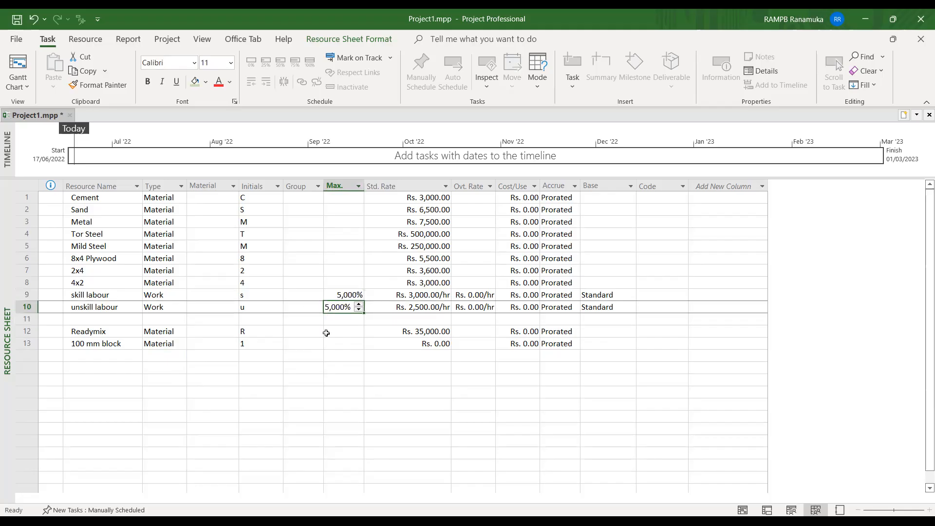
pyautogui.click(344, 335)
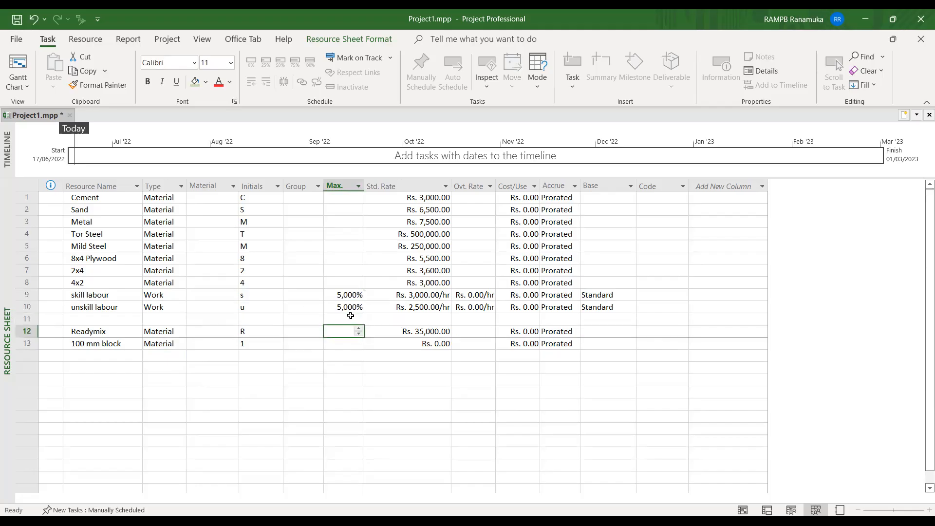
pyautogui.click(346, 308)
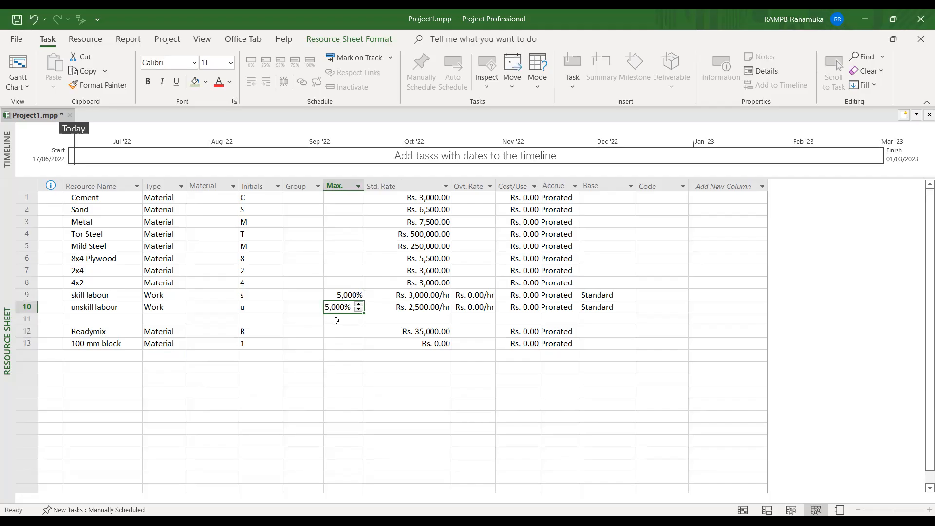
pyautogui.click(336, 320)
pyautogui.click(335, 296)
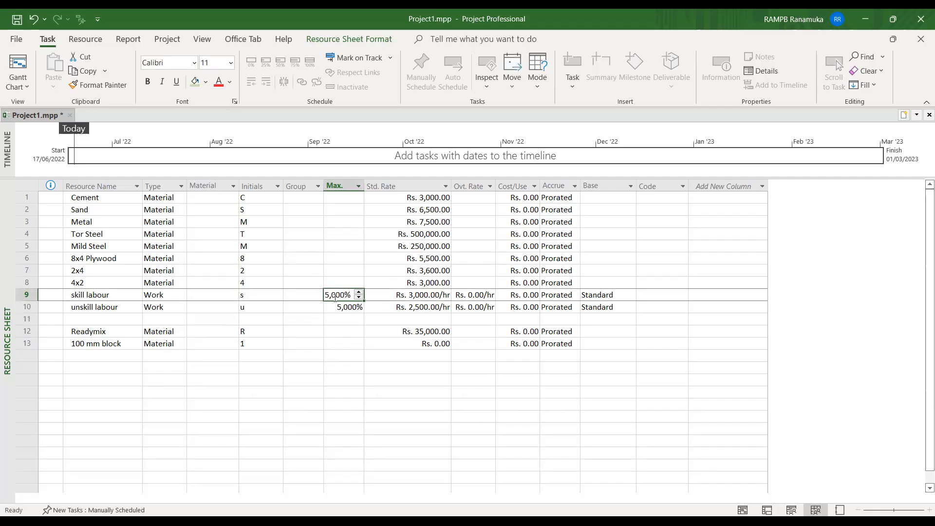
pyautogui.write('2,5')
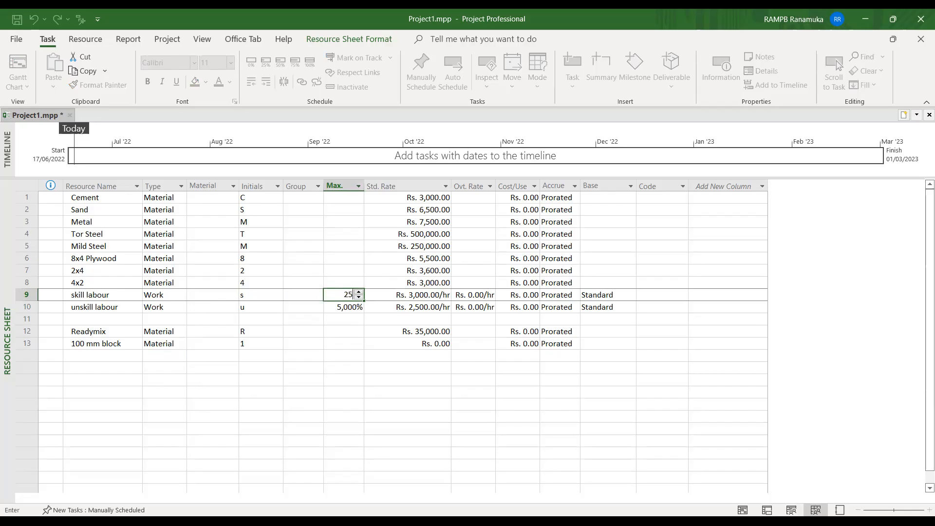
pyautogui.write('00')
pyautogui.press('Return')
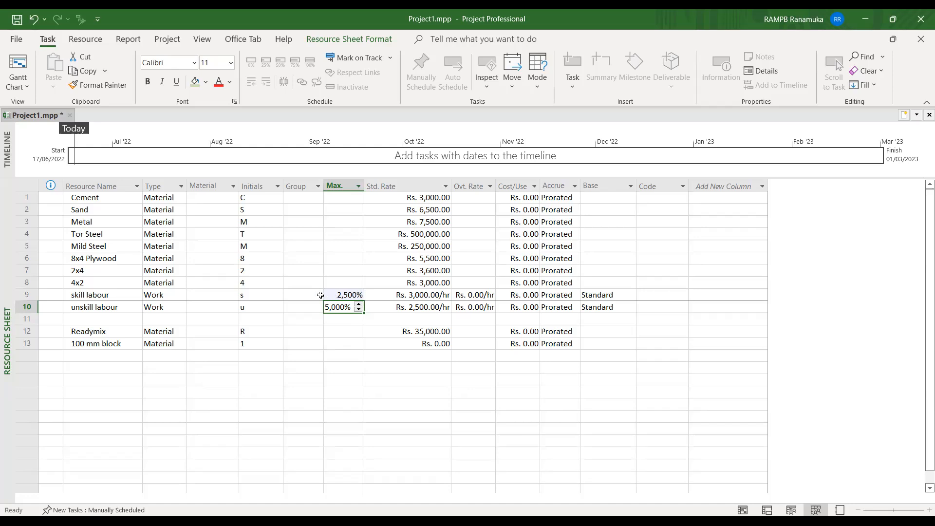
# Step: Switch to the Gantt Chart and examine the labour units, cost and resource names assigned to the Col R/f task
pyautogui.click(22, 88)
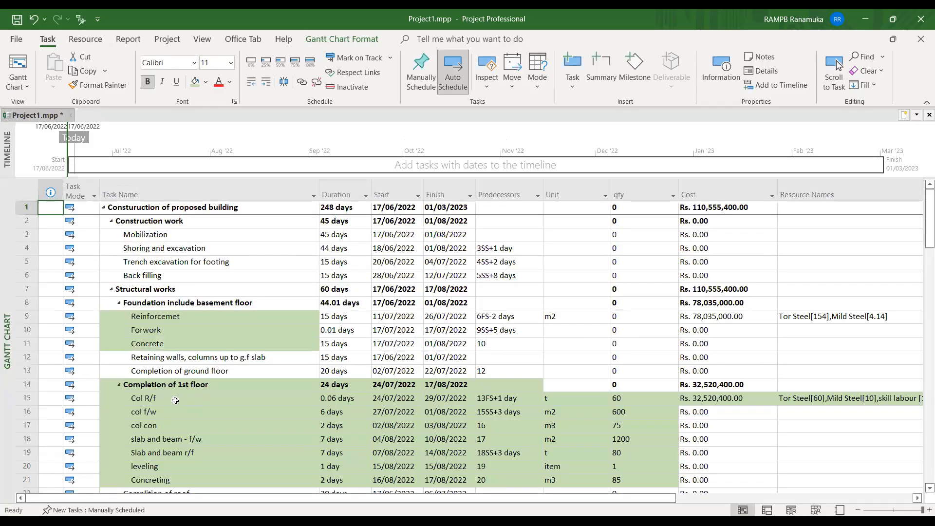
pyautogui.rightClick(177, 400)
pyautogui.click(218, 282)
pyautogui.click(725, 341)
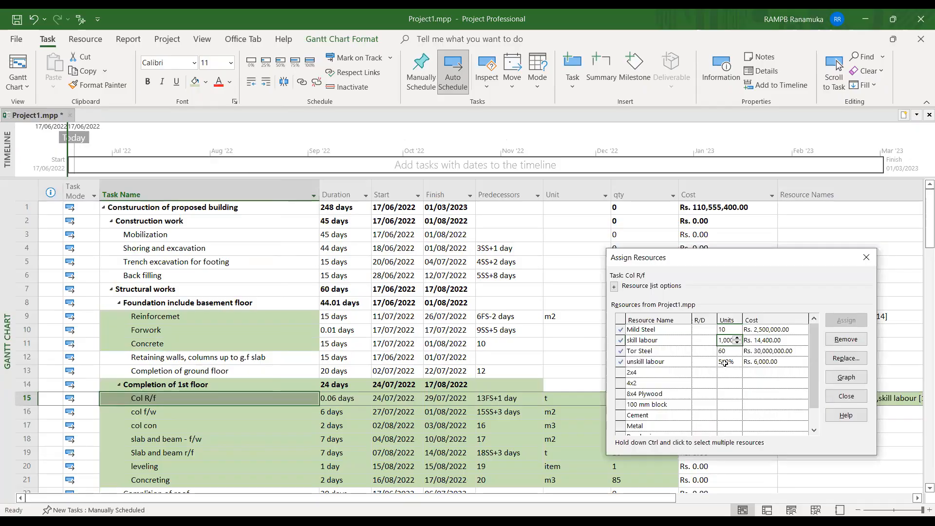
pyautogui.click(722, 365)
pyautogui.click(725, 341)
pyautogui.click(863, 258)
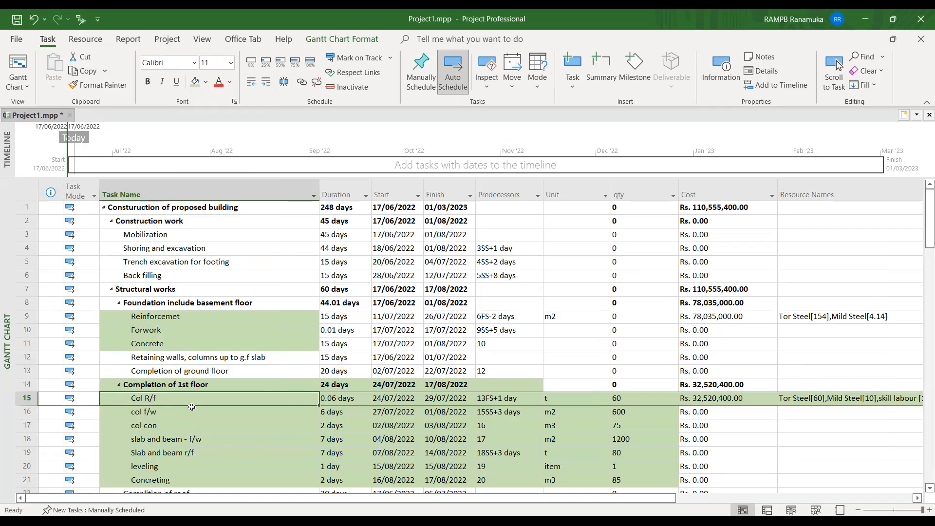
pyautogui.click(821, 398)
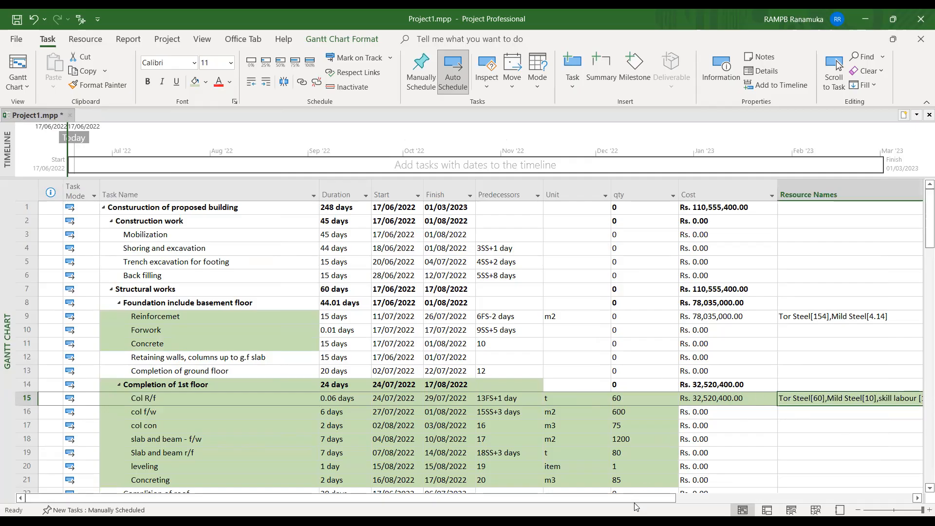
pyautogui.moveTo(694, 498); pyautogui.dragTo(783, 486)
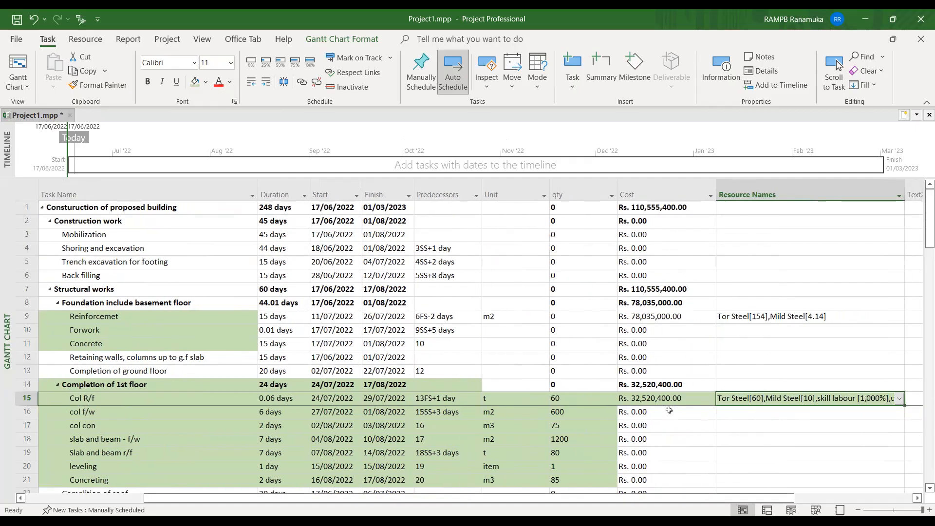
pyautogui.click(663, 398)
pyautogui.click(758, 396)
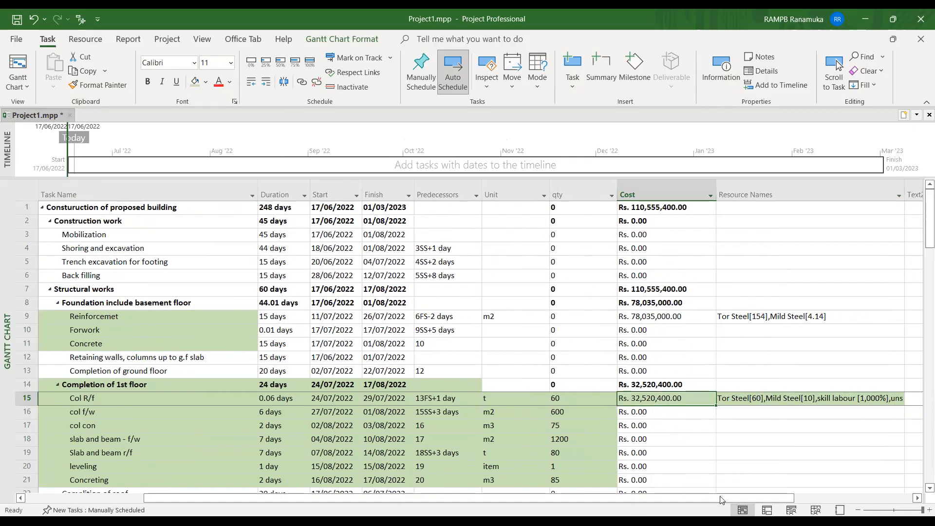
# Step: Hide the two Text2 columns and the duplicate Resource Names column in the Gantt Chart table
pyautogui.moveTo(721, 497); pyautogui.dragTo(917, 495)
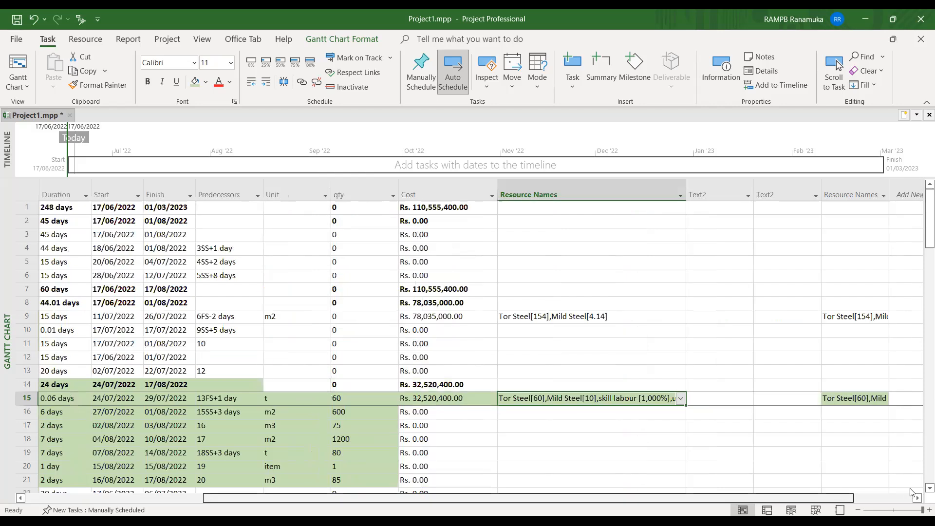
pyautogui.rightClick(667, 193)
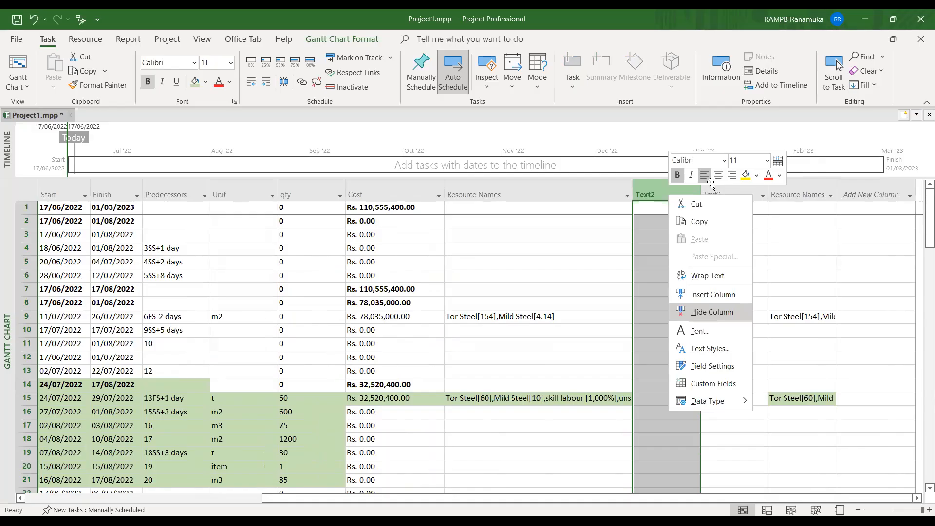
pyautogui.click(756, 281)
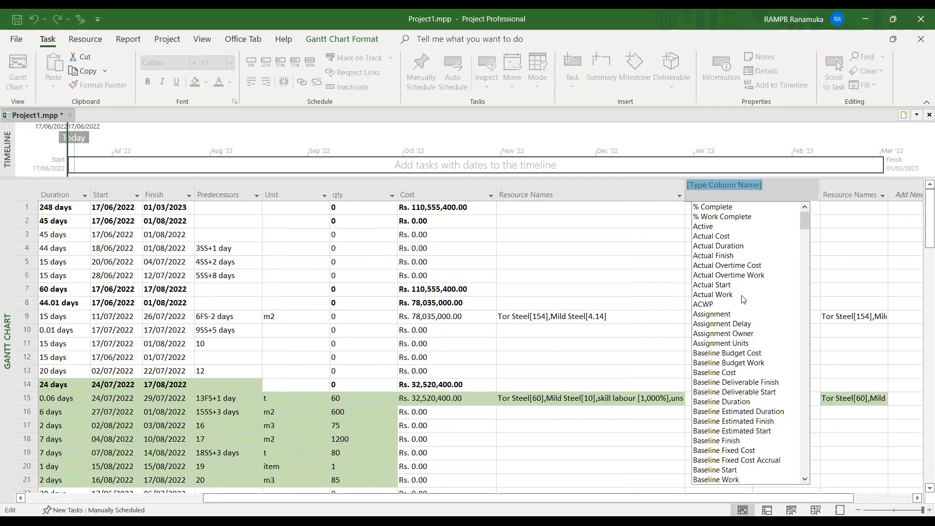
pyautogui.rightClick(728, 183)
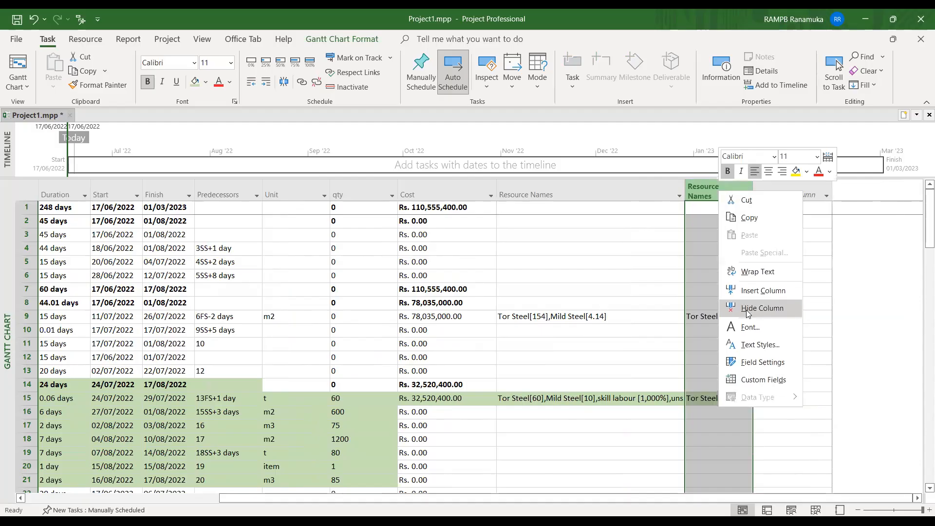
pyautogui.click(752, 308)
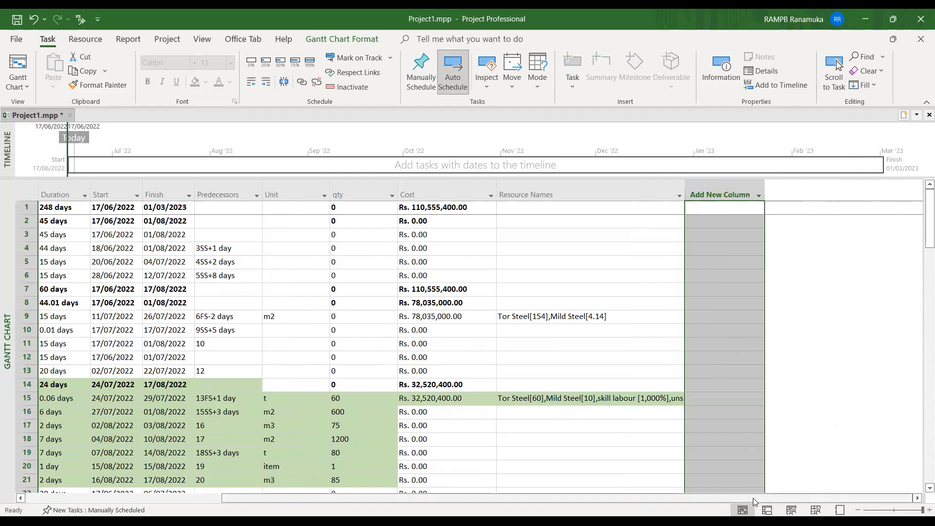
pyautogui.moveTo(666, 499); pyautogui.dragTo(537, 499)
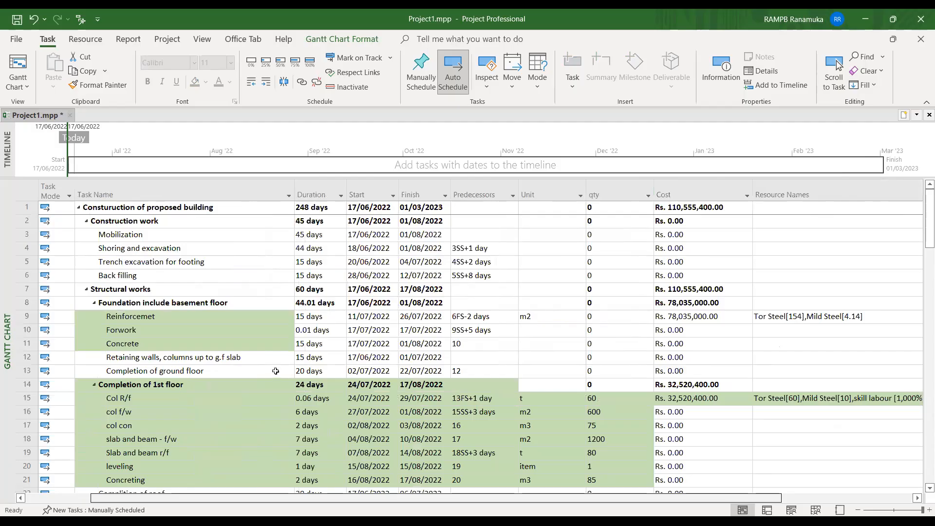
# Step: Examine the tasks under Completion of 1st floor, from Col R/f down to Concreting
pyautogui.scroll(-5, 244, 318)
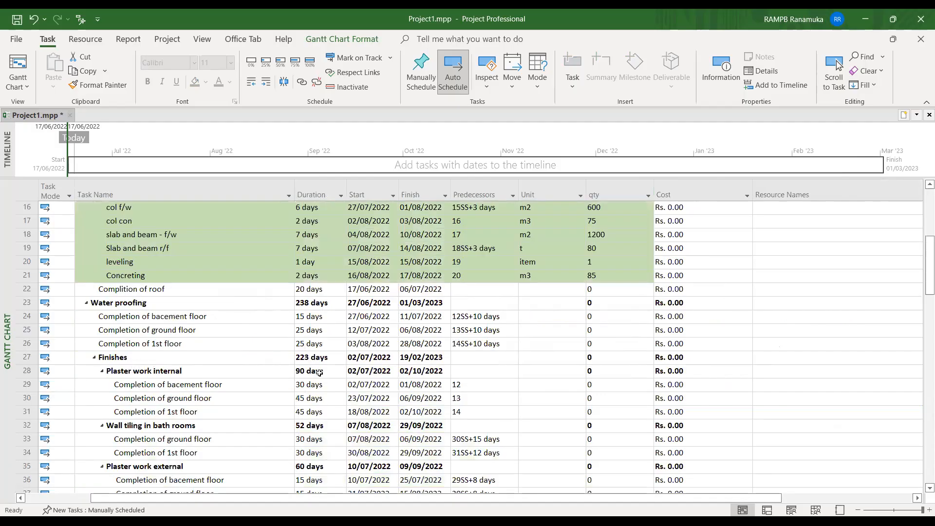
pyautogui.scroll(4, 277, 357)
pyautogui.click(215, 369)
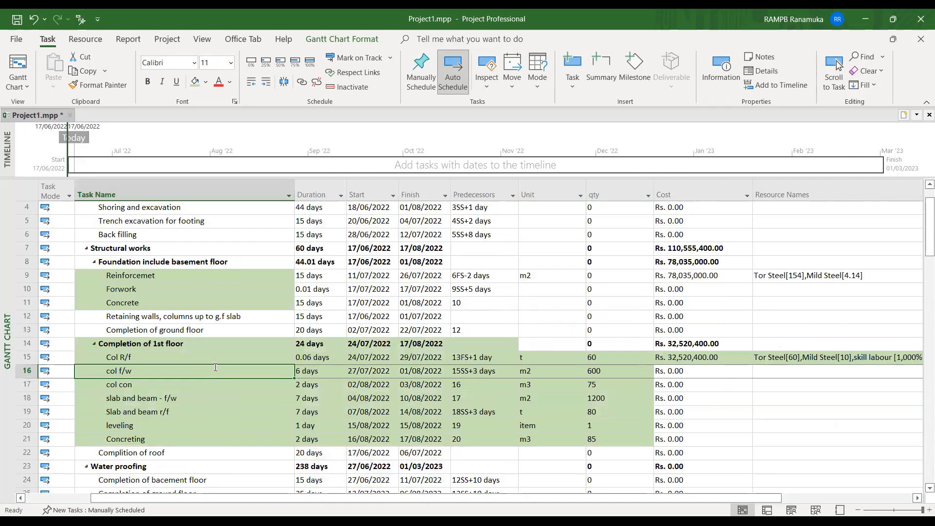
pyautogui.click(144, 359)
pyautogui.click(145, 372)
pyautogui.click(146, 394)
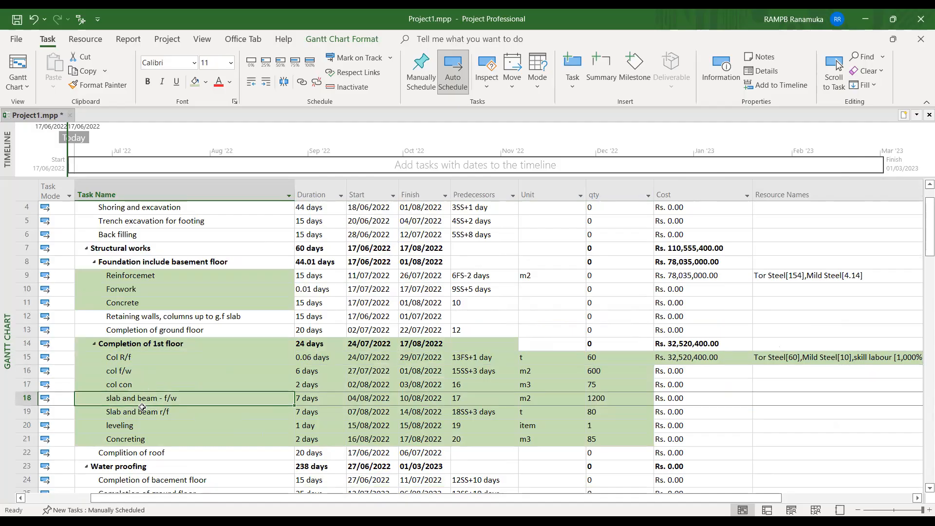
pyautogui.press('Down')
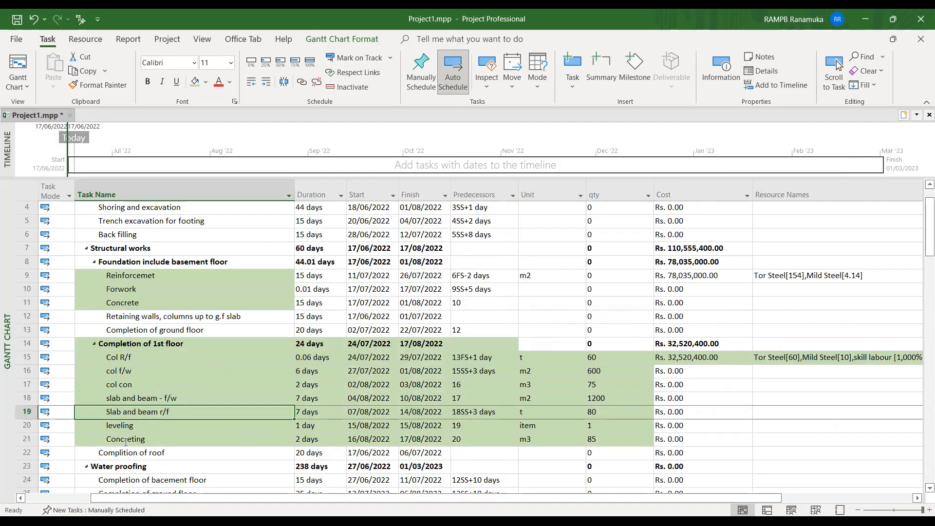
pyautogui.click(125, 440)
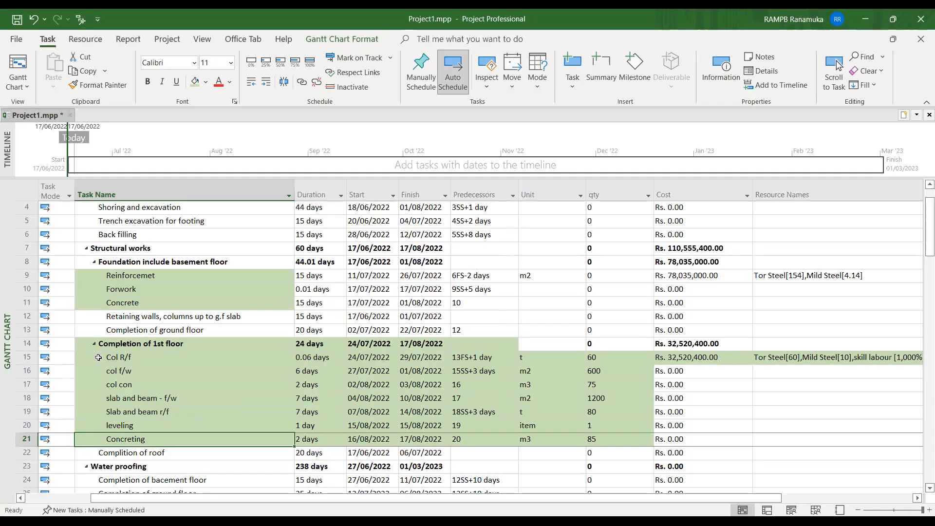
# Step: Copy the task names, units and quantities of the first-floor tasks from Col R/f down to Concreting
pyautogui.moveTo(99, 358); pyautogui.dragTo(120, 373)
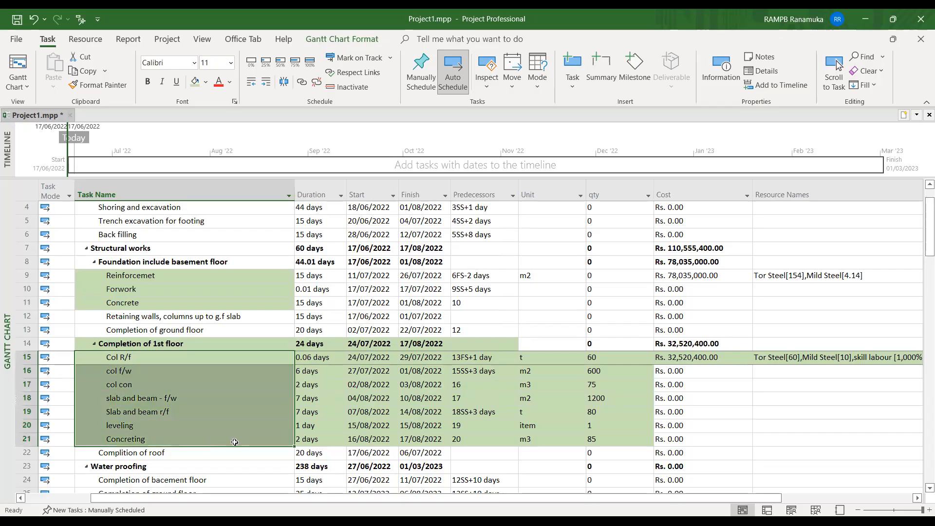
pyautogui.keyDown('ctrl'); pyautogui.click(553, 357); pyautogui.keyUp('ctrl')
pyautogui.moveTo(580, 397); pyautogui.dragTo(607, 435)
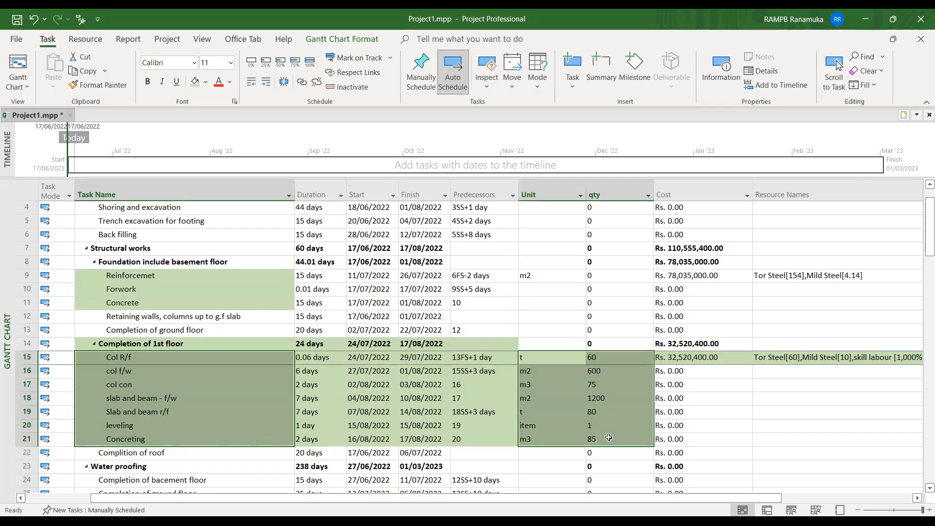
pyautogui.click(85, 72)
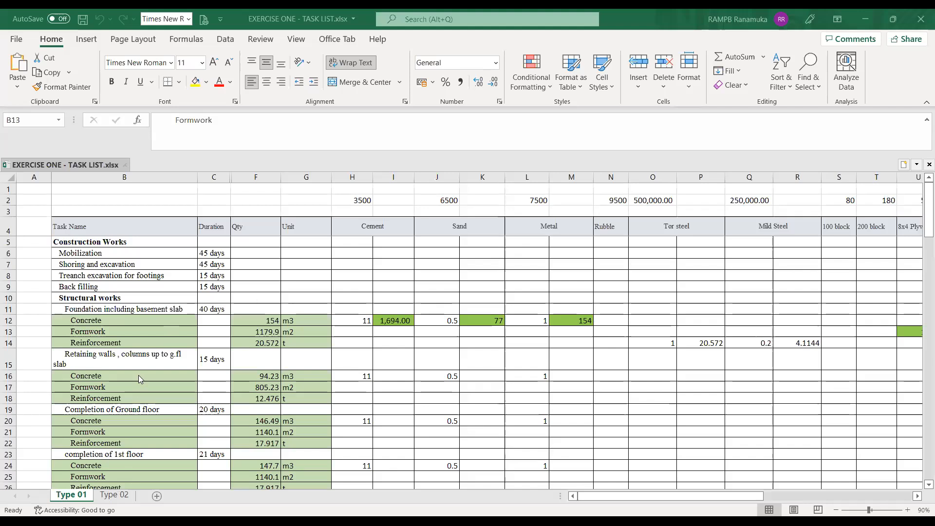
# Step: Switch to the EXERCISE ONE - TASK LIST workbook, paste the copied tasks at C6 of a new sheet, and fit column C and the row heights
pyautogui.scroll(-3, 140, 376)
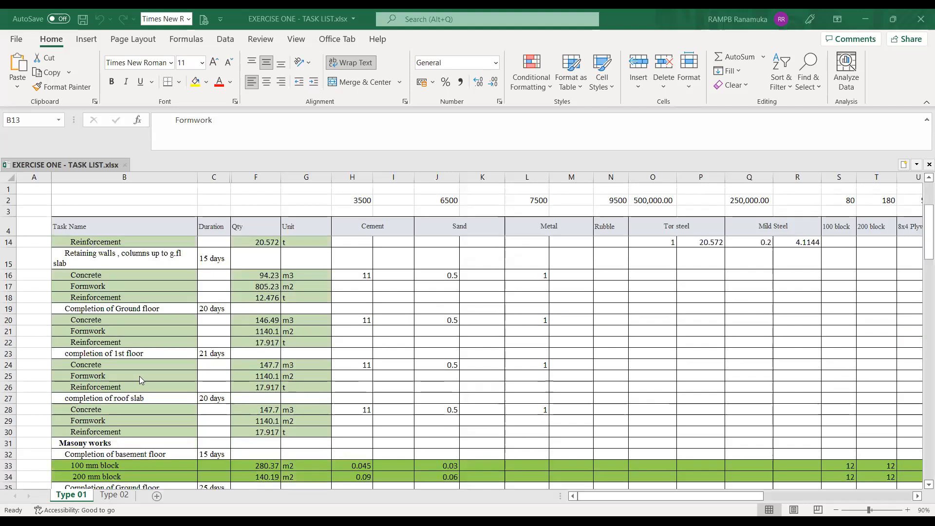
pyautogui.scroll(-5, 132, 487)
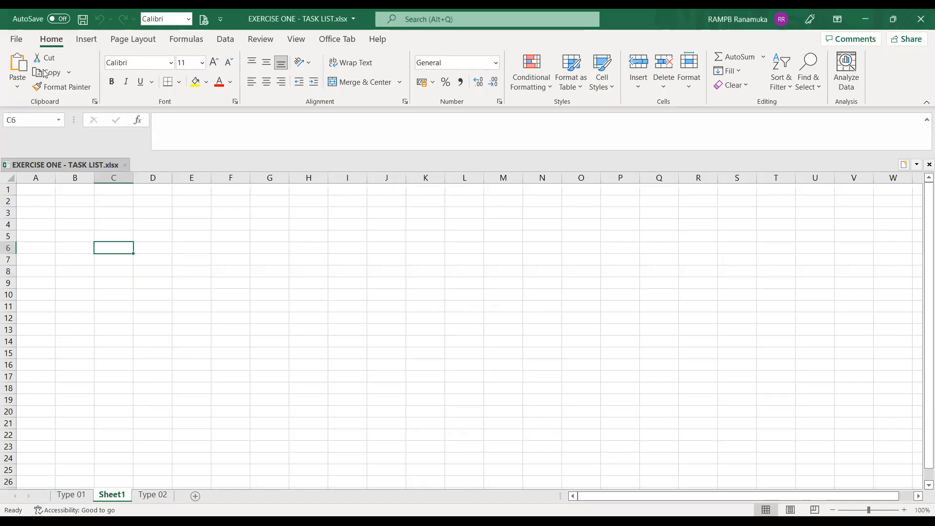
pyautogui.click(18, 64)
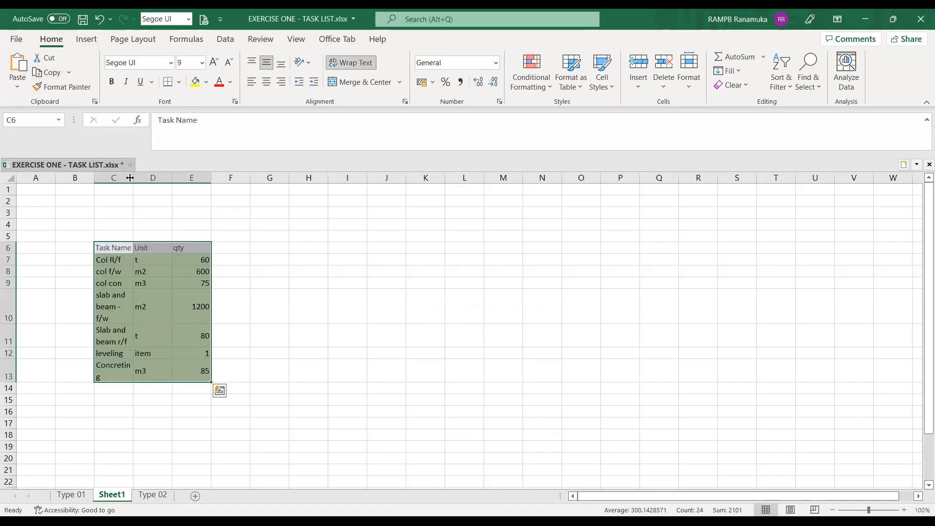
pyautogui.moveTo(130, 178); pyautogui.dragTo(211, 179)
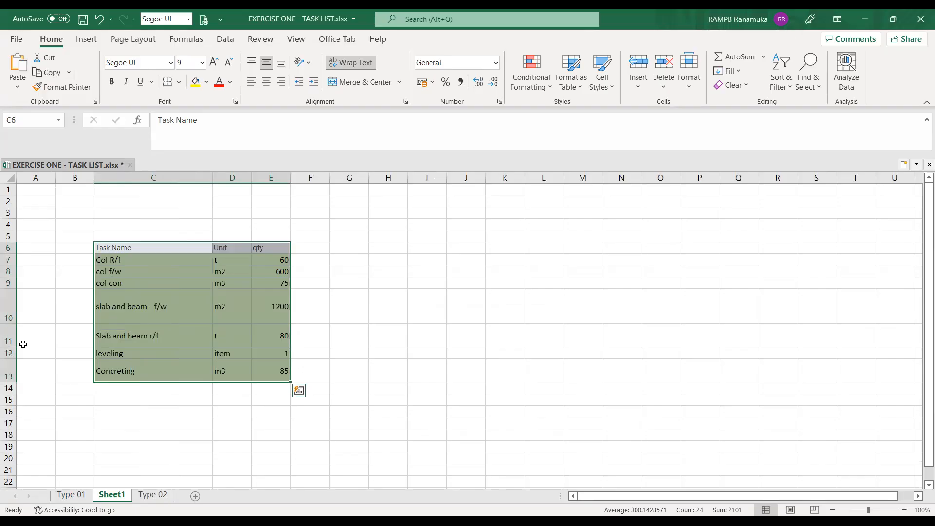
pyautogui.hotkey('ctrl', 'z')
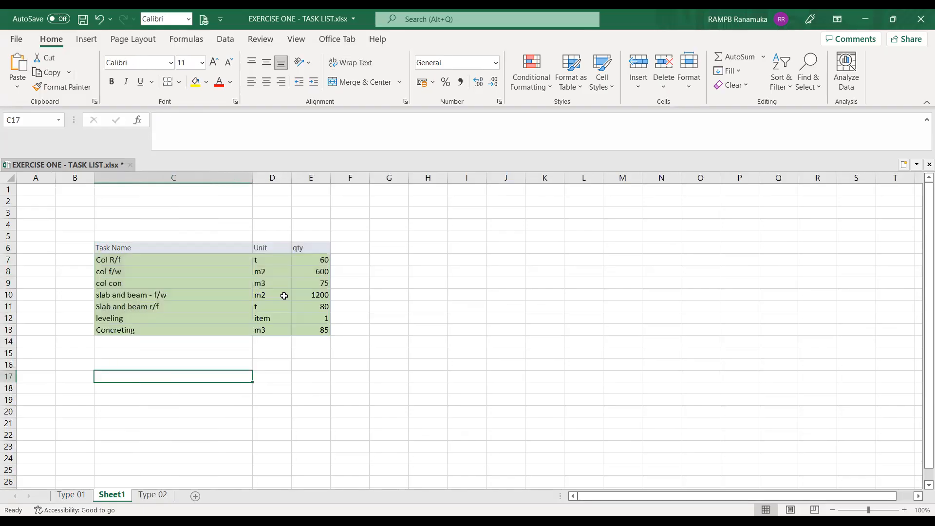
pyautogui.moveTo(126, 261); pyautogui.dragTo(128, 329)
pyautogui.moveTo(269, 260); pyautogui.dragTo(269, 330)
pyautogui.moveTo(311, 259); pyautogui.dragTo(310, 329)
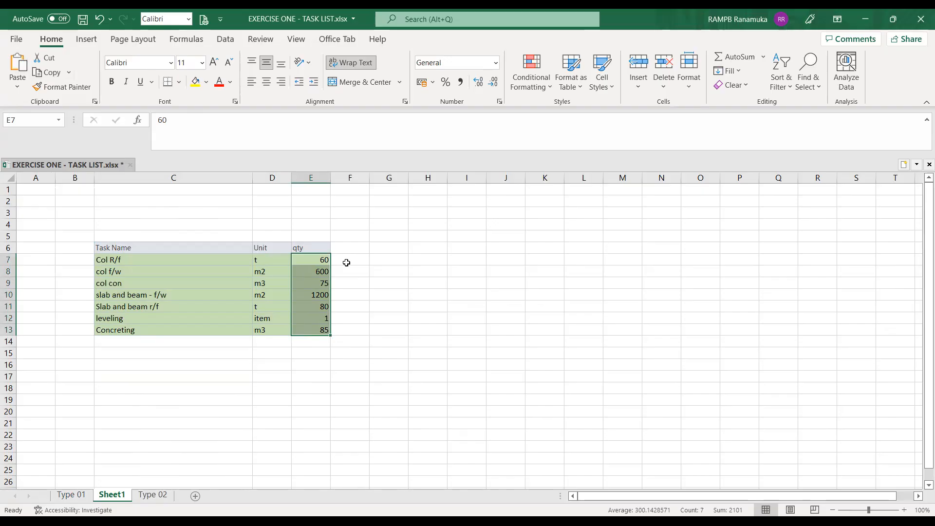
# Step: Copy the Col R/f resource names from Project into cell F7 of Sheet1 and widen column F to fit them
pyautogui.press('Right')
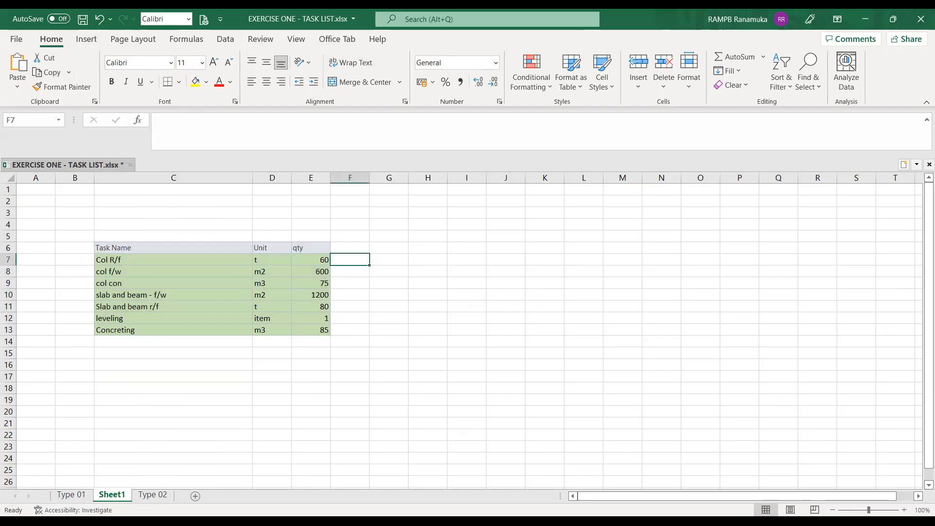
pyautogui.hotkey('alt', 'Tab')
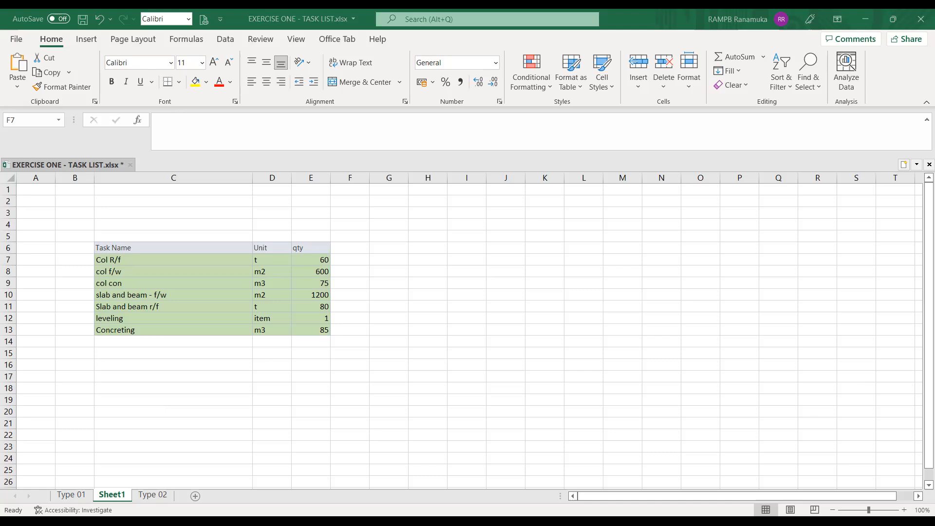
pyautogui.click(350, 258)
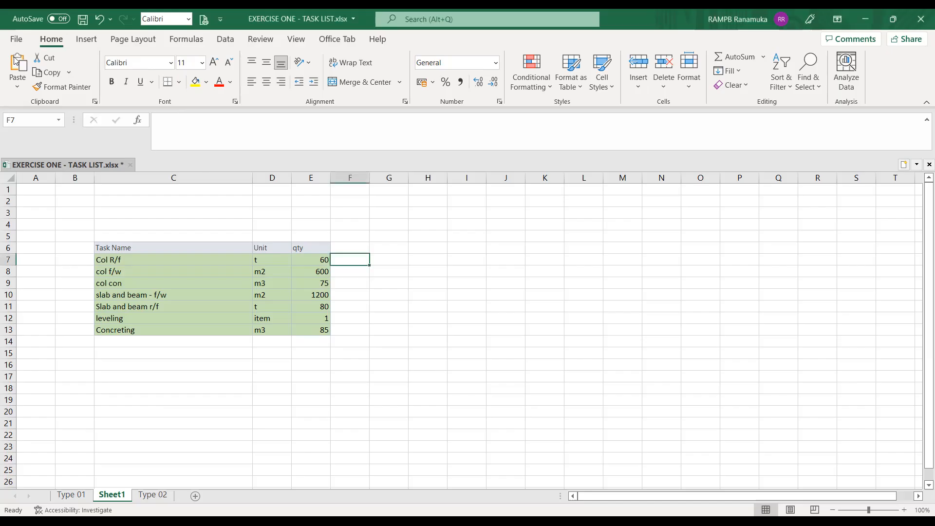
pyautogui.click(19, 63)
pyautogui.click(479, 317)
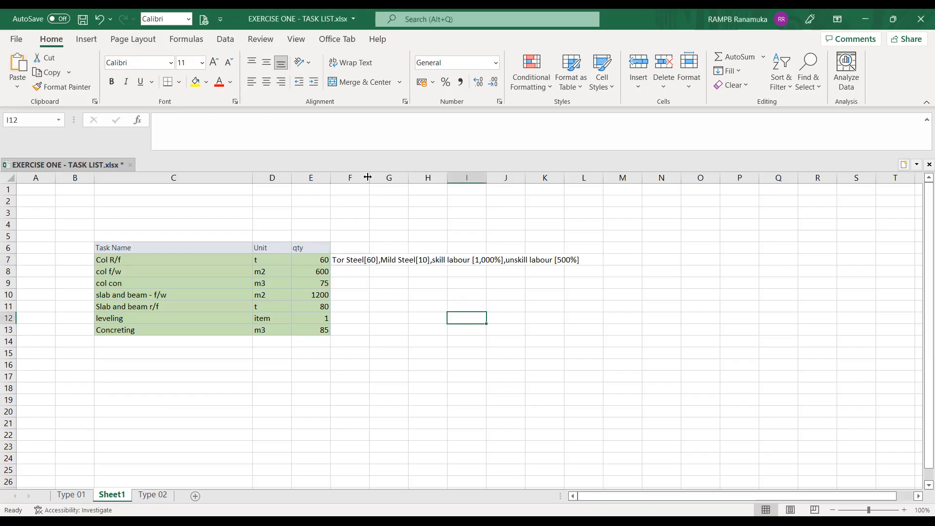
pyautogui.moveTo(369, 178); pyautogui.dragTo(603, 186)
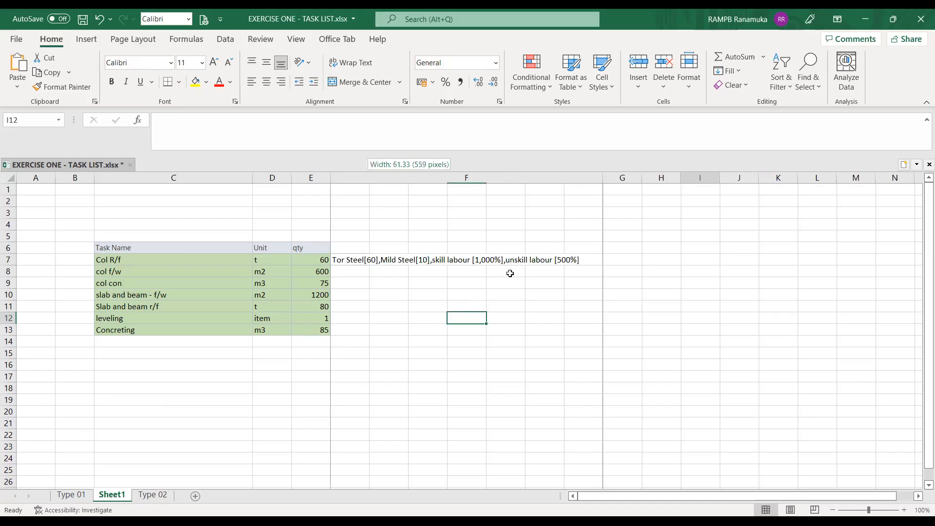
pyautogui.click(419, 273)
pyautogui.click(409, 259)
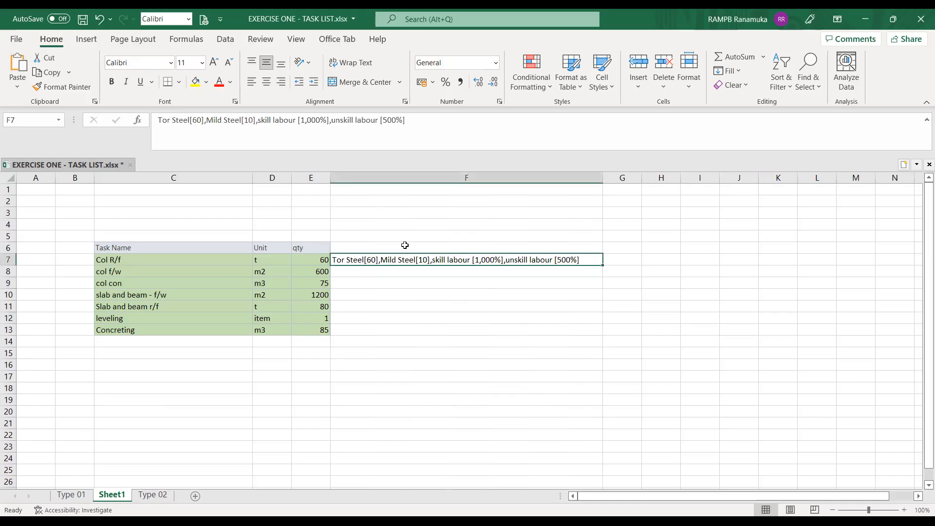
# Step: Add the heading Resource in F6 and give it the same formatting as the other table headings
pyautogui.click(404, 245)
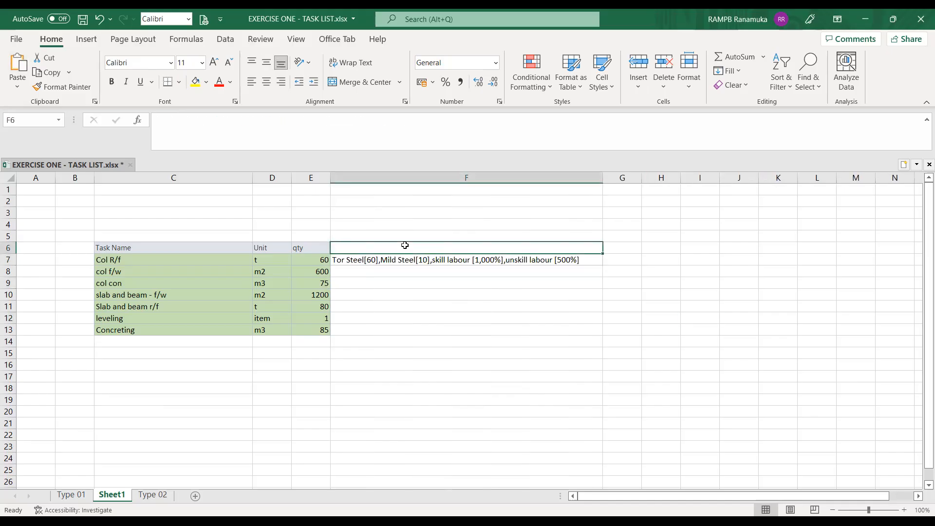
pyautogui.write('Re')
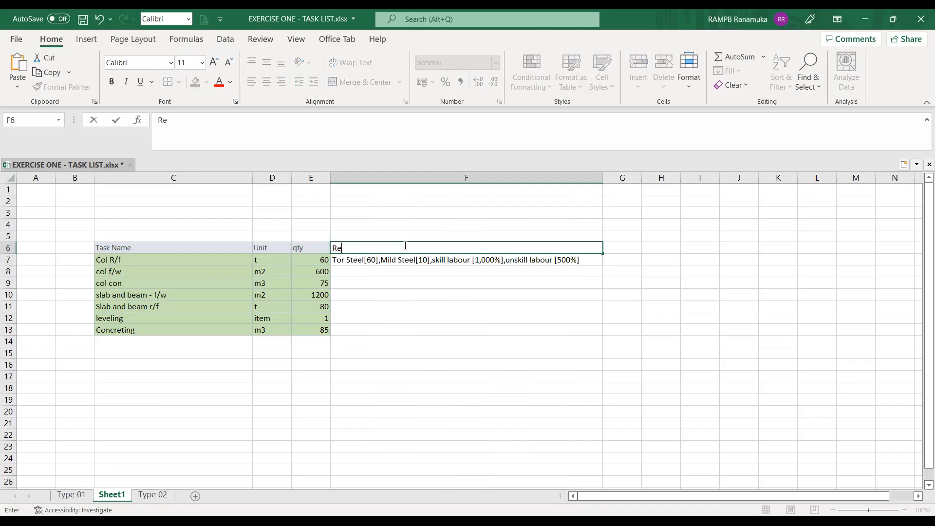
pyautogui.write('source')
pyautogui.click(415, 292)
pyautogui.click(376, 250)
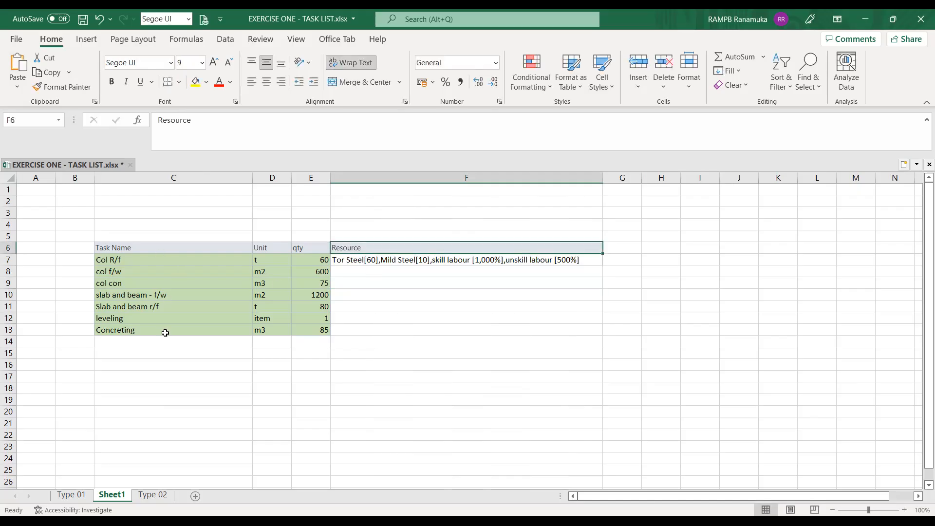
pyautogui.click(380, 260)
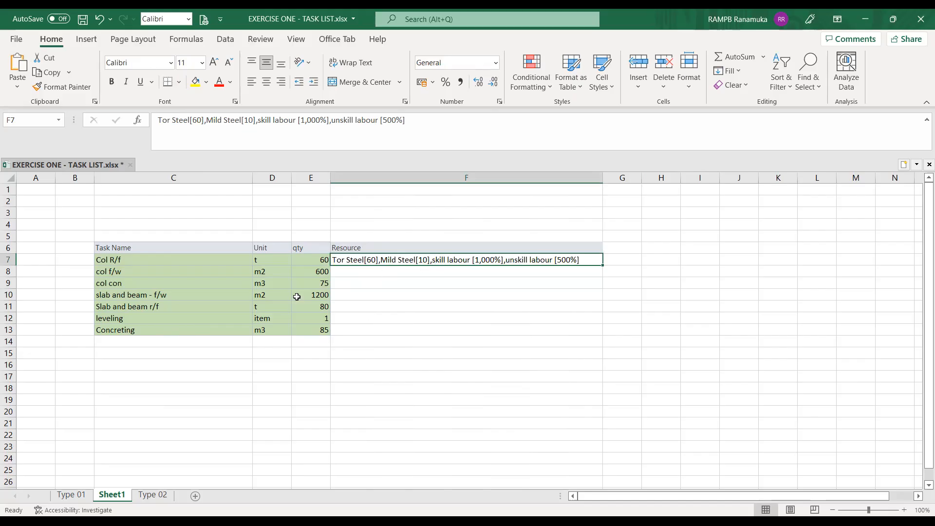
# Step: Examine the resource headings and rates on the Type 01 sheet, from Cement across to the labour columns
pyautogui.click(80, 499)
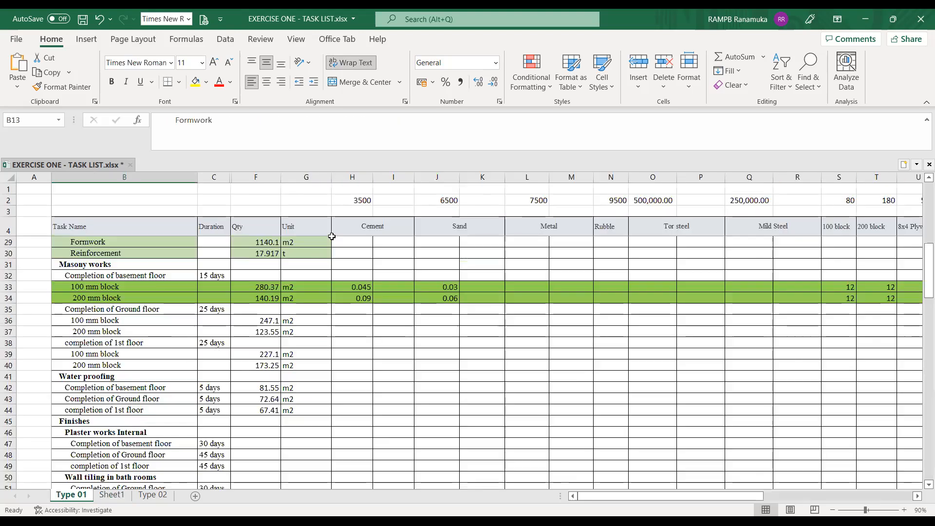
pyautogui.scroll(8, 343, 230)
pyautogui.click(408, 230)
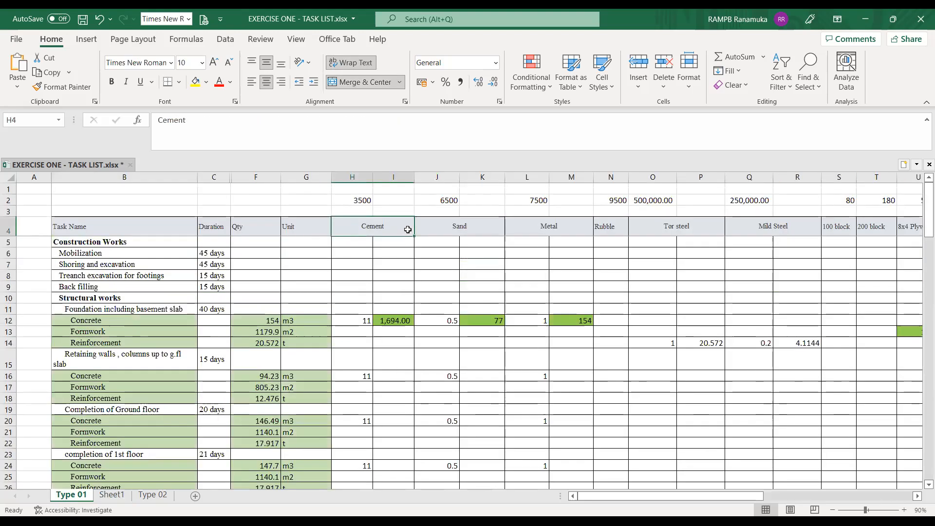
pyautogui.click(441, 223)
pyautogui.click(533, 229)
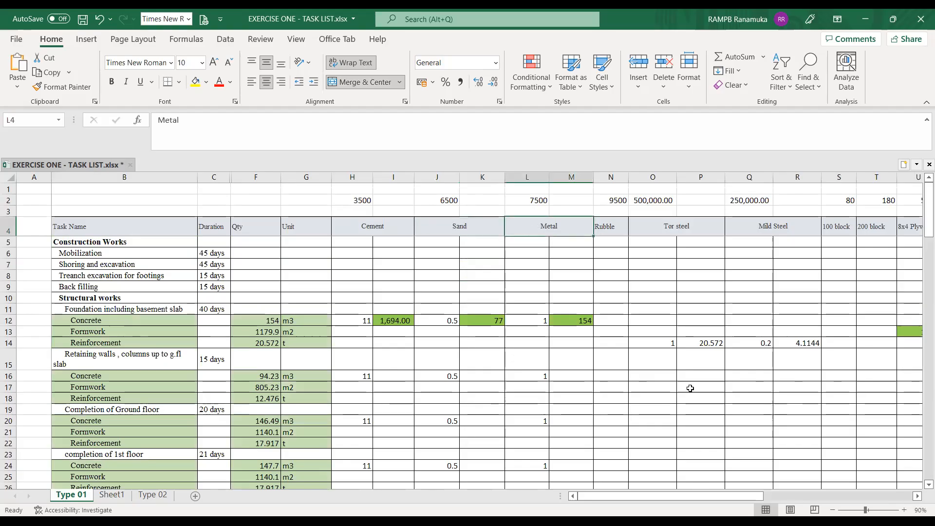
pyautogui.click(615, 230)
pyautogui.click(660, 225)
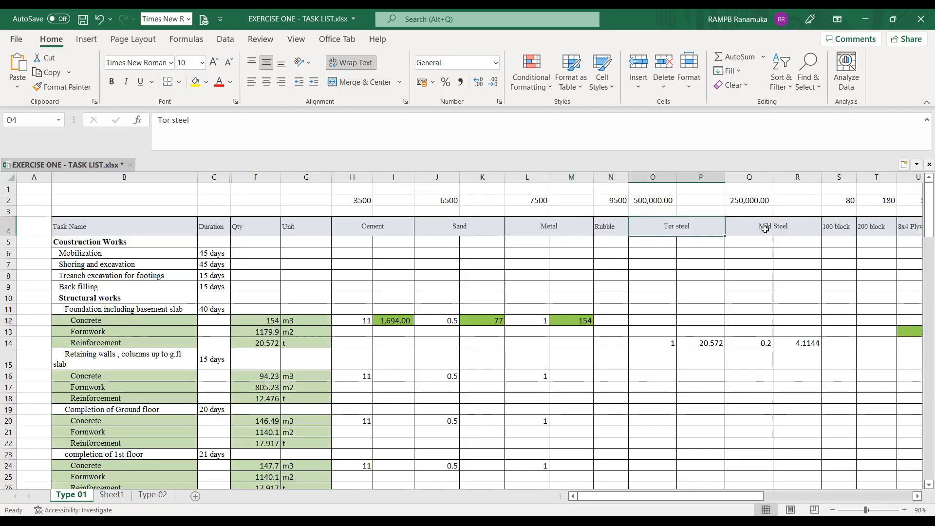
pyautogui.press('Right')
pyautogui.moveTo(672, 501); pyautogui.dragTo(634, 499)
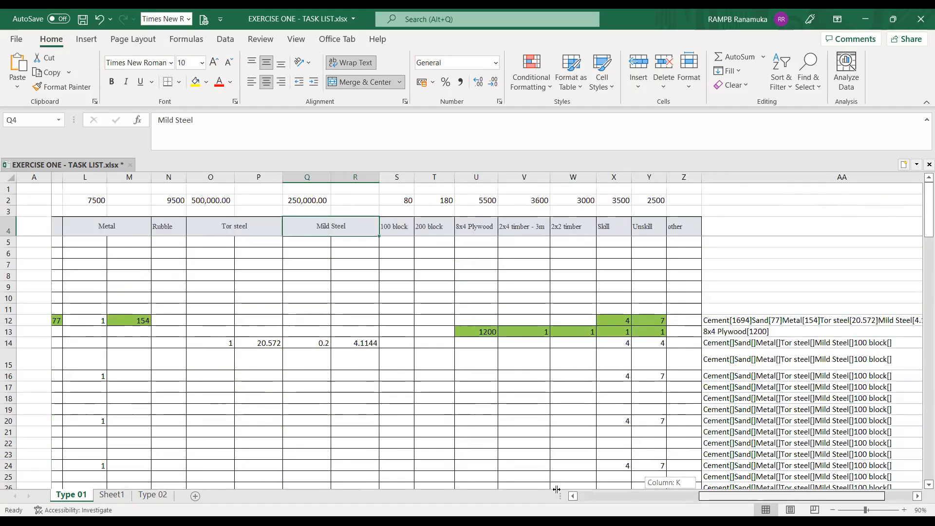
pyautogui.moveTo(556, 489); pyautogui.dragTo(556, 488)
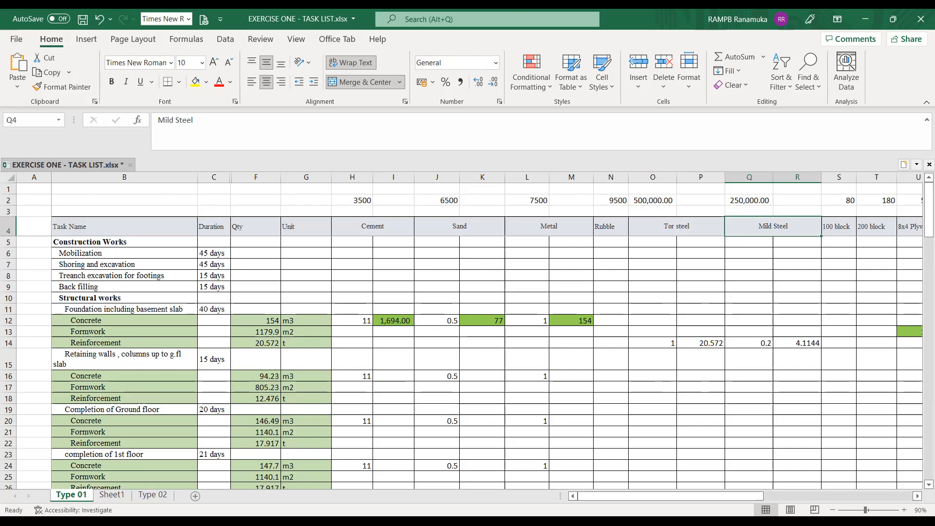
# Step: Return to Sheet1 and review the task names from Col R/f to Concreting, focusing on col f/w
pyautogui.click(117, 498)
pyautogui.click(160, 259)
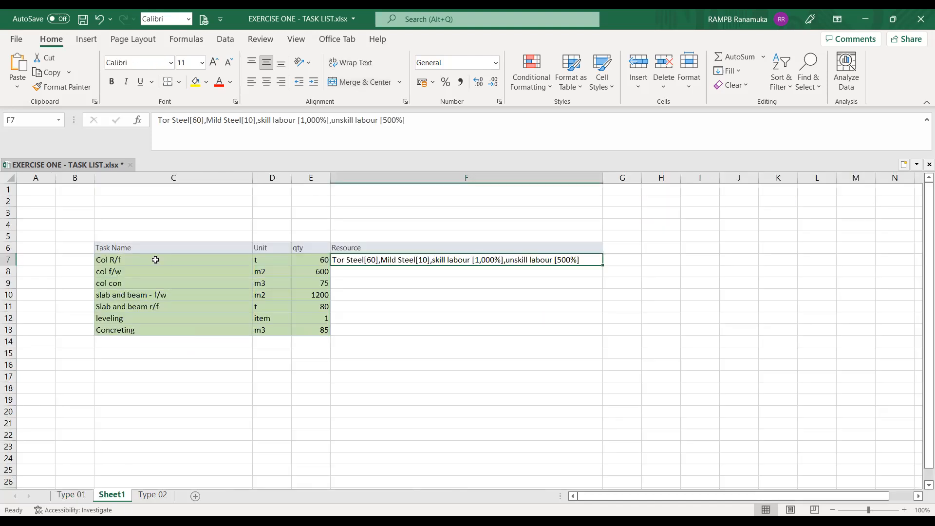
pyautogui.moveTo(161, 284); pyautogui.dragTo(162, 328)
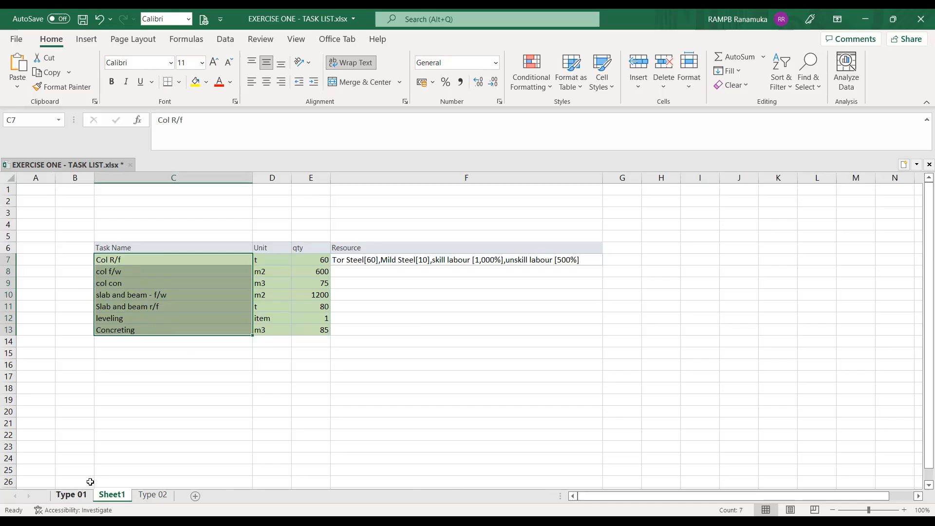
pyautogui.click(118, 264)
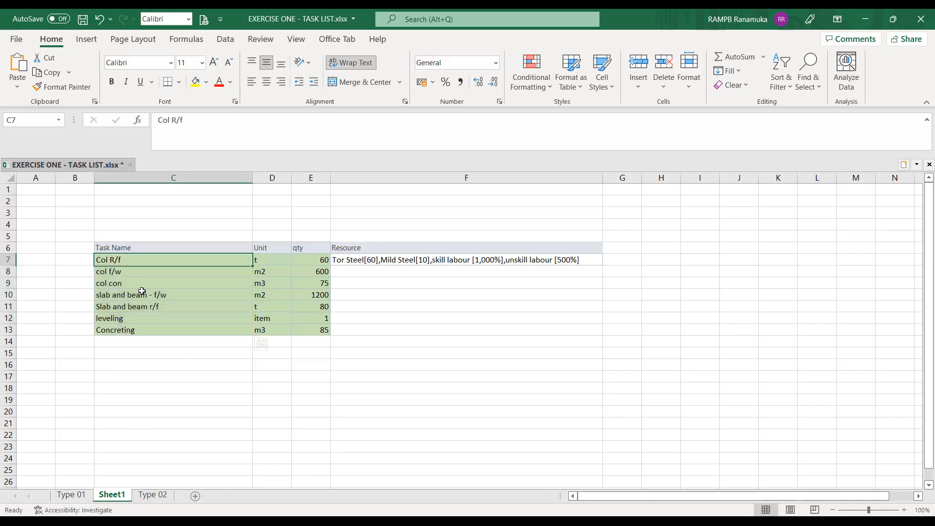
pyautogui.click(141, 272)
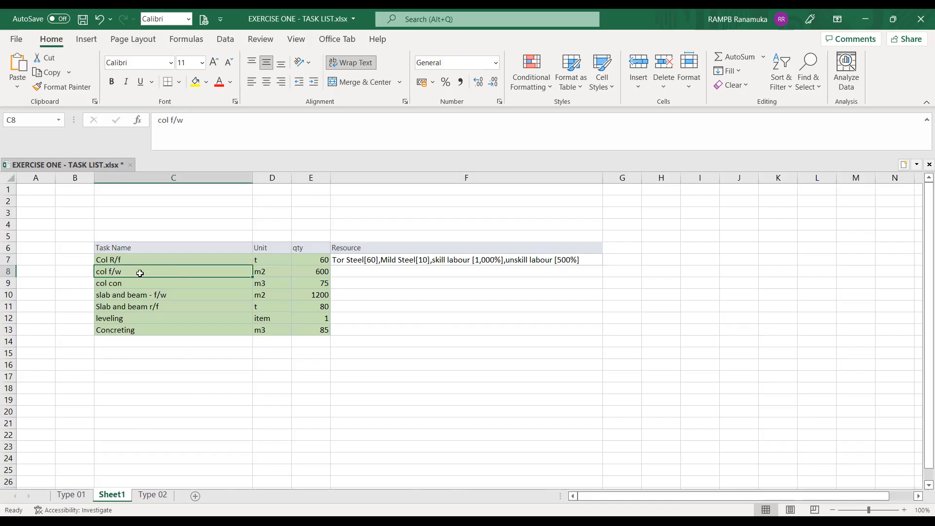
# Step: On the Type 01 sheet, examine the foundation Formwork row's quantity, unit, and plywood, timber and labour entries
pyautogui.click(77, 496)
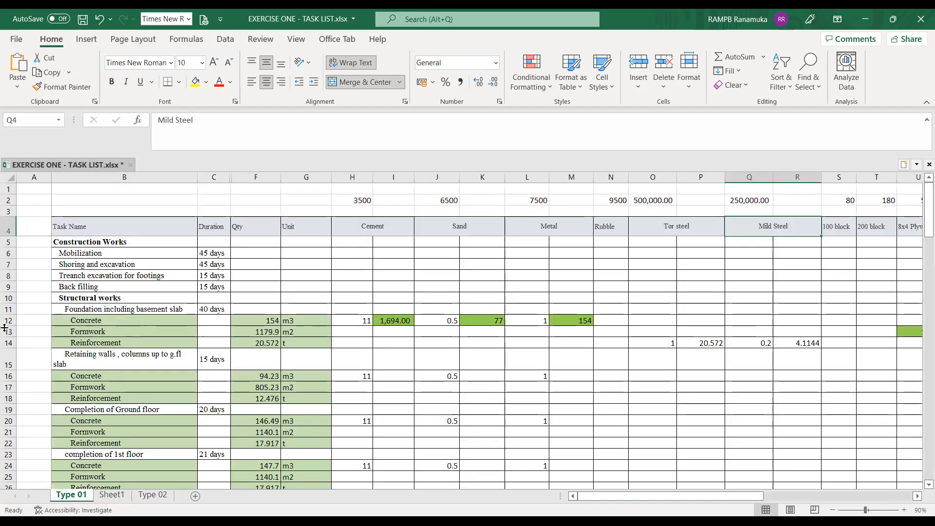
pyautogui.click(119, 333)
pyautogui.click(245, 332)
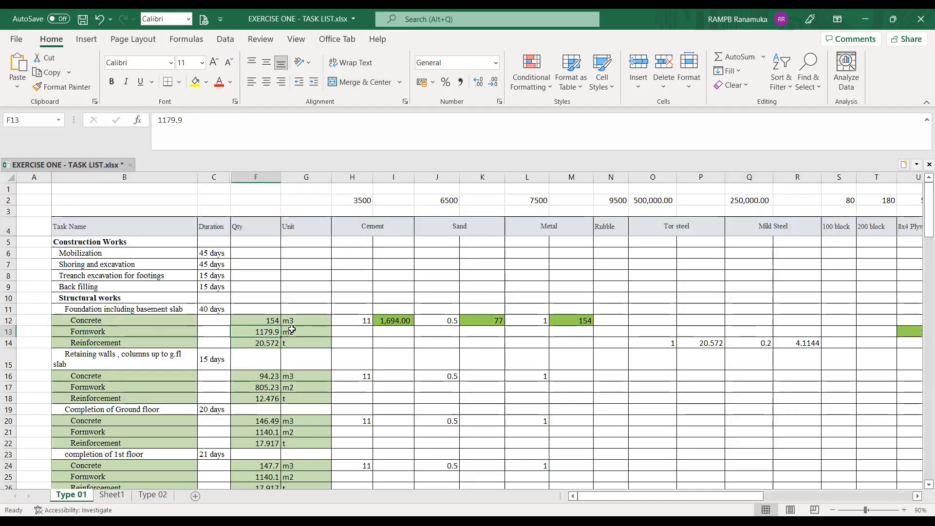
pyautogui.click(307, 331)
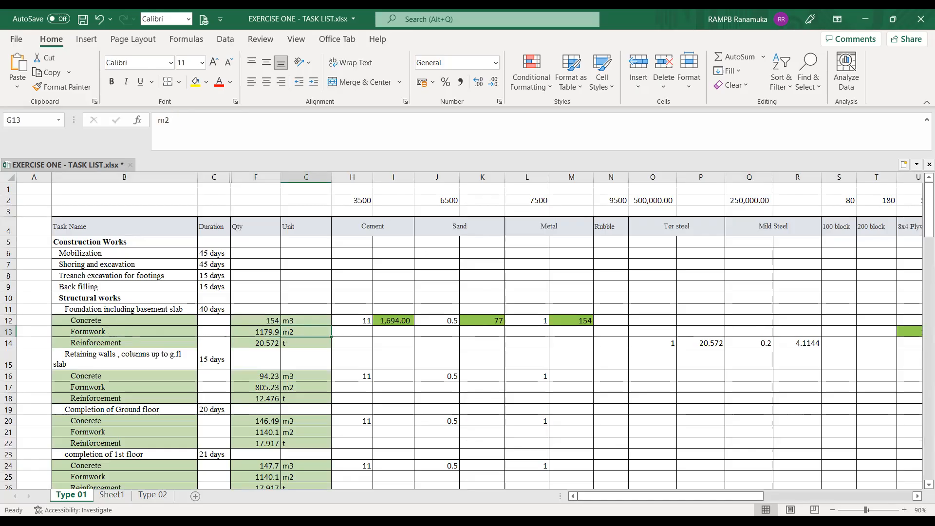
pyautogui.moveTo(629, 496); pyautogui.dragTo(540, 420)
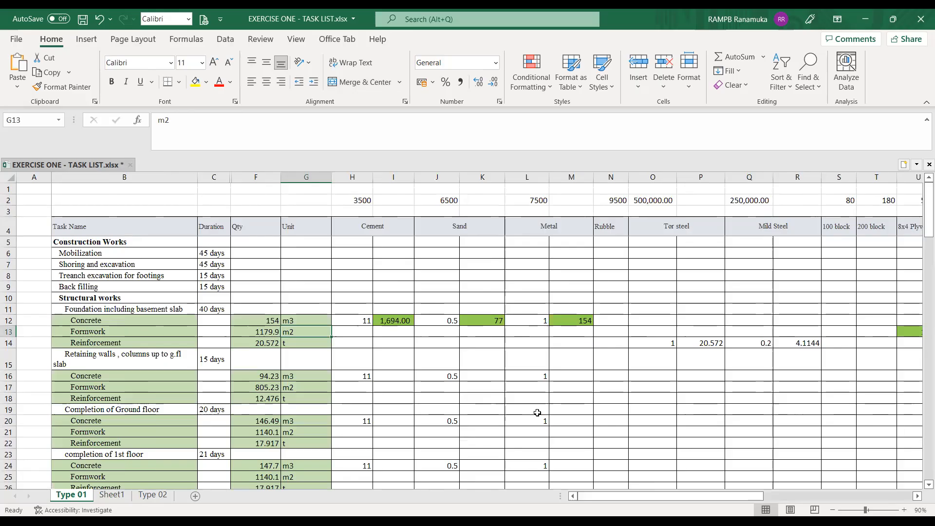
pyautogui.scroll(-1, 526, 415)
pyautogui.scroll(1, 497, 417)
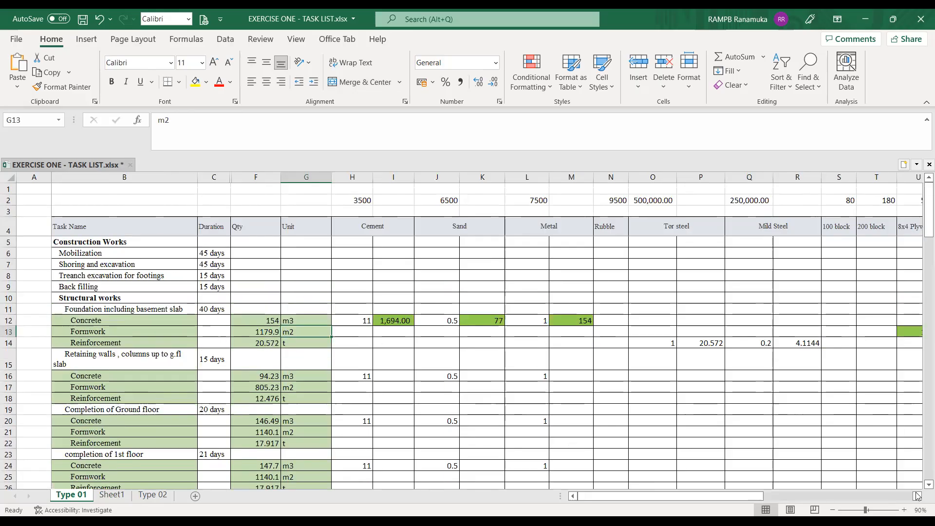
pyautogui.click(919, 496)
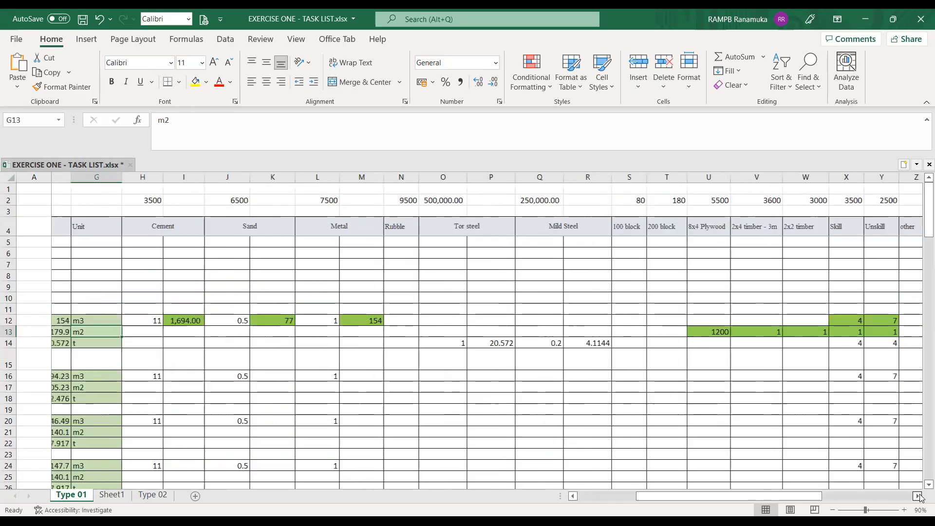
# Step: Compare the Formwork row's values in U13:Y13 with their 8x4 Plywood, 2x4 timber, 2x2 timber, Skill and Unskill headings
pyautogui.click(919, 497)
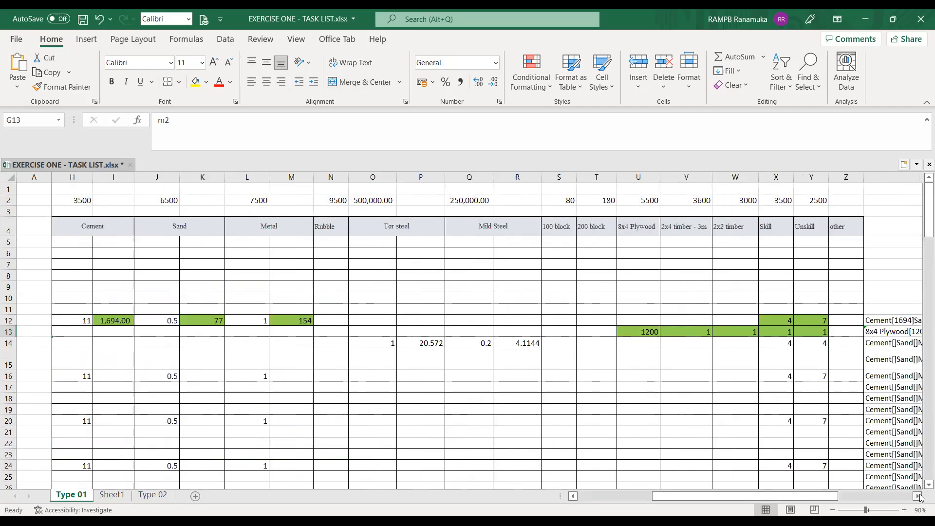
pyautogui.click(629, 332)
pyautogui.moveTo(729, 329); pyautogui.dragTo(809, 331)
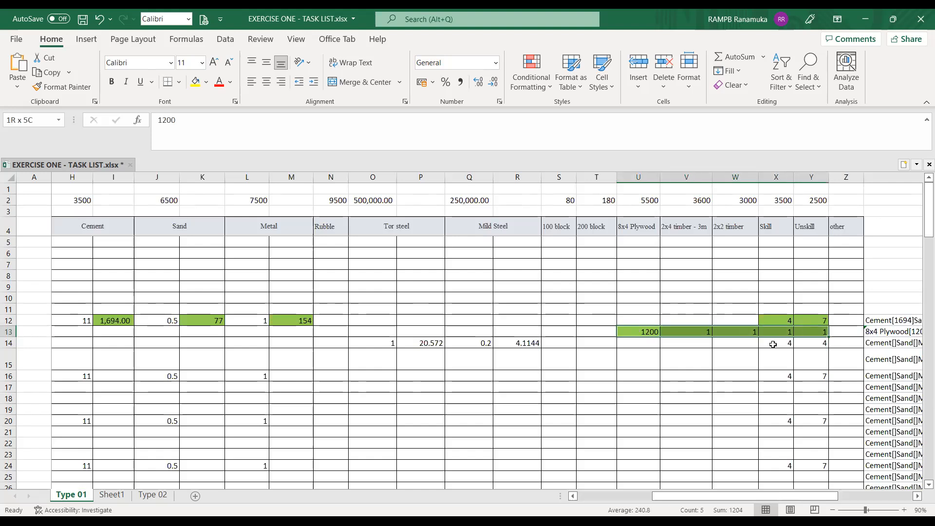
pyautogui.click(638, 227)
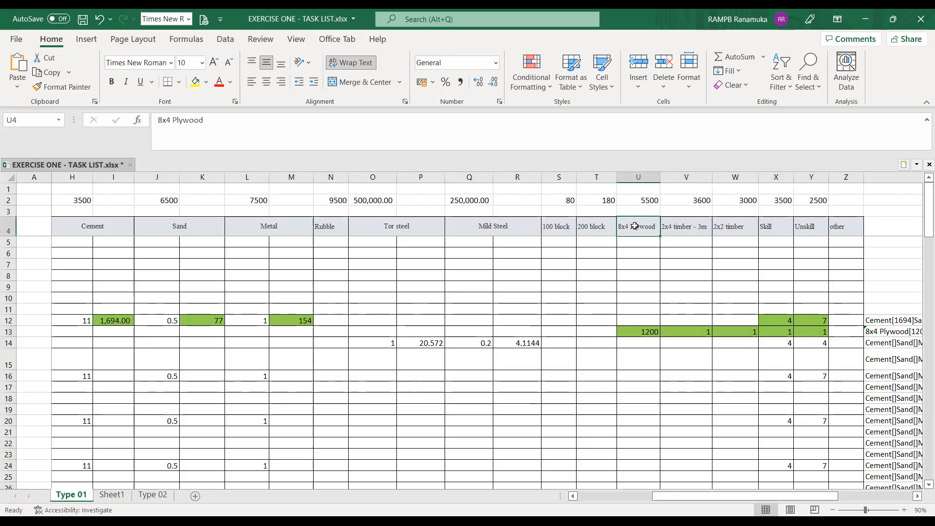
pyautogui.click(692, 226)
pyautogui.click(727, 224)
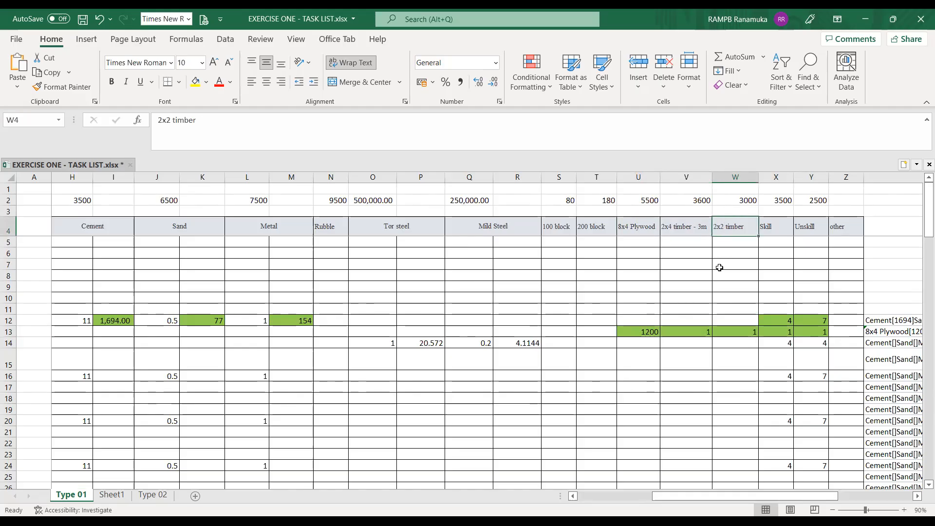
pyautogui.moveTo(654, 332); pyautogui.dragTo(805, 332)
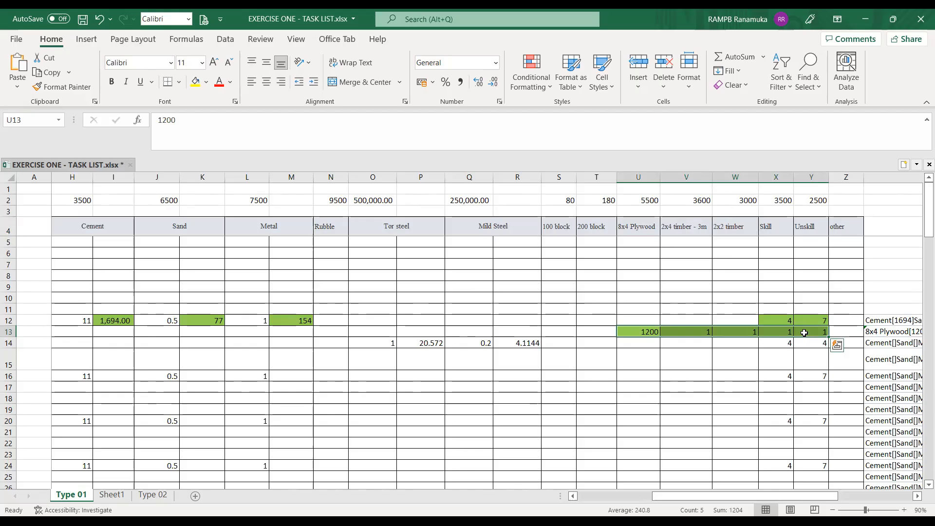
# Step: Examine the CONCATENATE formula in AA12 that joins the resource headings and quantities into one assignment text
pyautogui.click(881, 322)
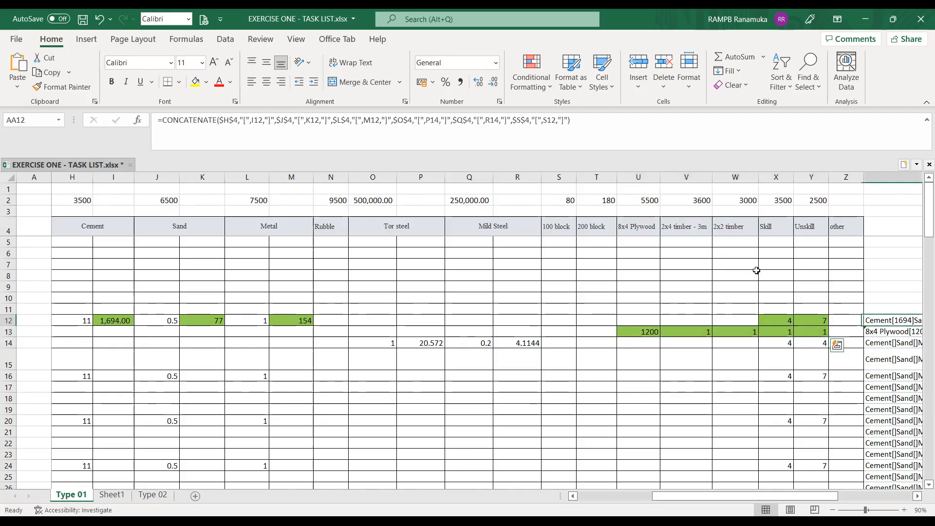
pyautogui.moveTo(159, 122); pyautogui.dragTo(314, 117)
pyautogui.moveTo(375, 120); pyautogui.dragTo(584, 127)
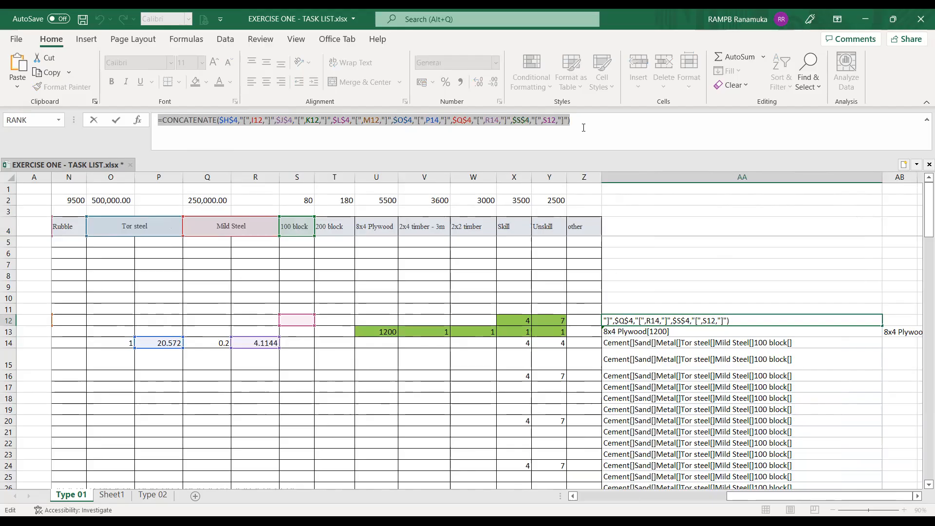
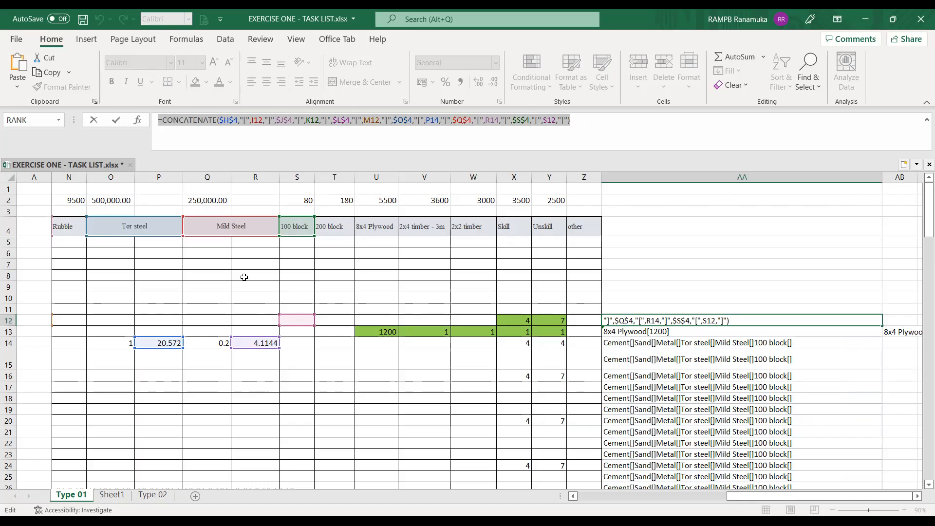
pyautogui.click(117, 496)
pyautogui.click(287, 354)
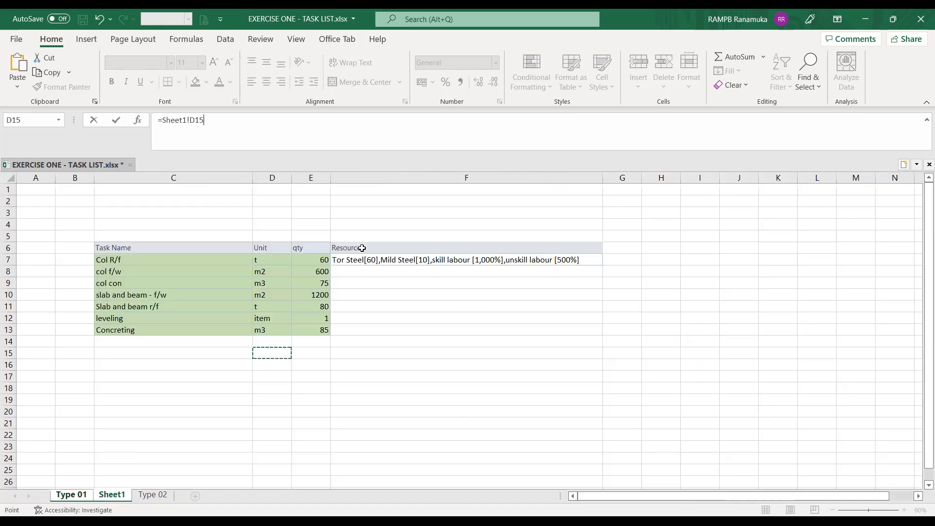
pyautogui.click(346, 262)
pyautogui.press('Return')
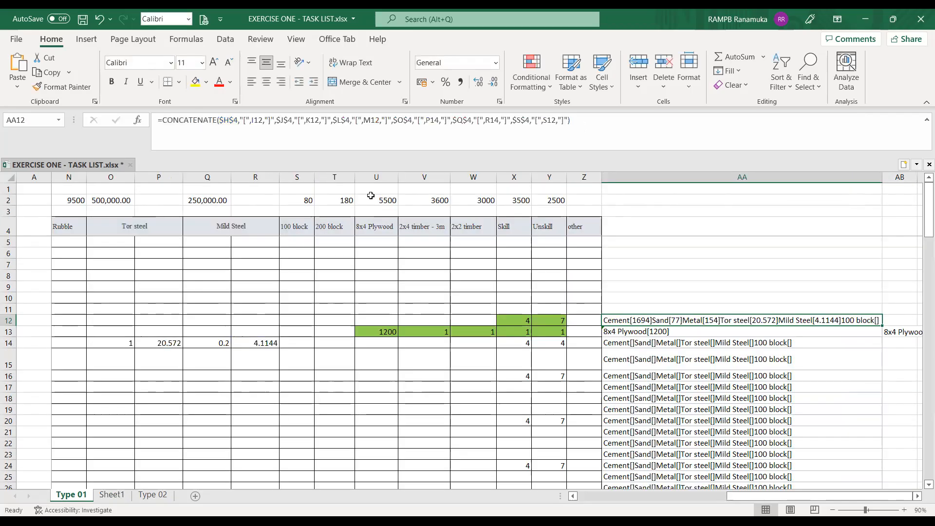
# Step: On Sheet1, insert eleven blank columns between the qty and Resource columns
pyautogui.click(113, 495)
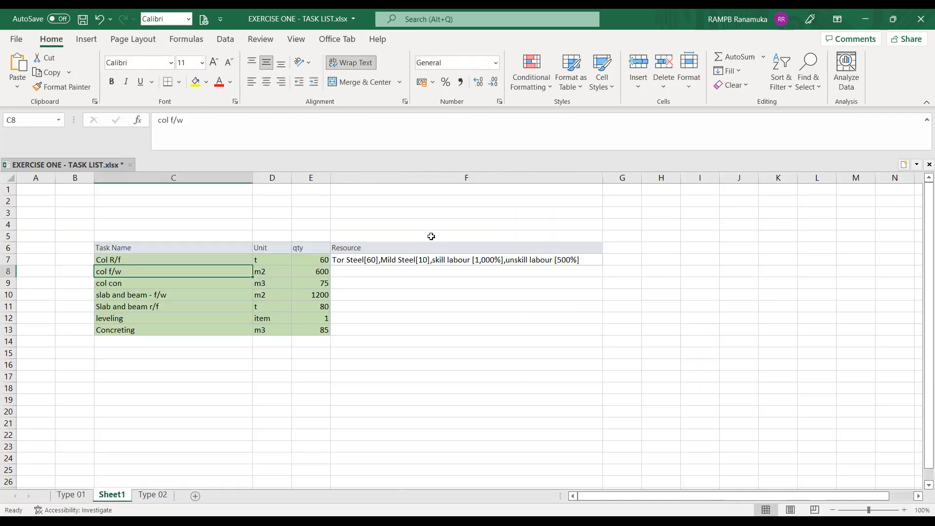
pyautogui.click(404, 177)
pyautogui.hotkey('ctrl', 'shift', '+')
pyautogui.hotkey('ctrl', 'shift', '+')
pyautogui.hotkey('ctrl', 'shift', '+')
pyautogui.hotkey('ctrl', 'shift', '+')
pyautogui.hotkey('ctrl', 'shift', '+')
pyautogui.hotkey('ctrl', 'shift', '+')
pyautogui.hotkey('ctrl', 'shift', '+')
pyautogui.hotkey('ctrl', 'shift', '+')
pyautogui.hotkey('ctrl', 'shift', '+')
pyautogui.hotkey('ctrl', 'shift', '+')
pyautogui.hotkey('ctrl', 'shift', '+')
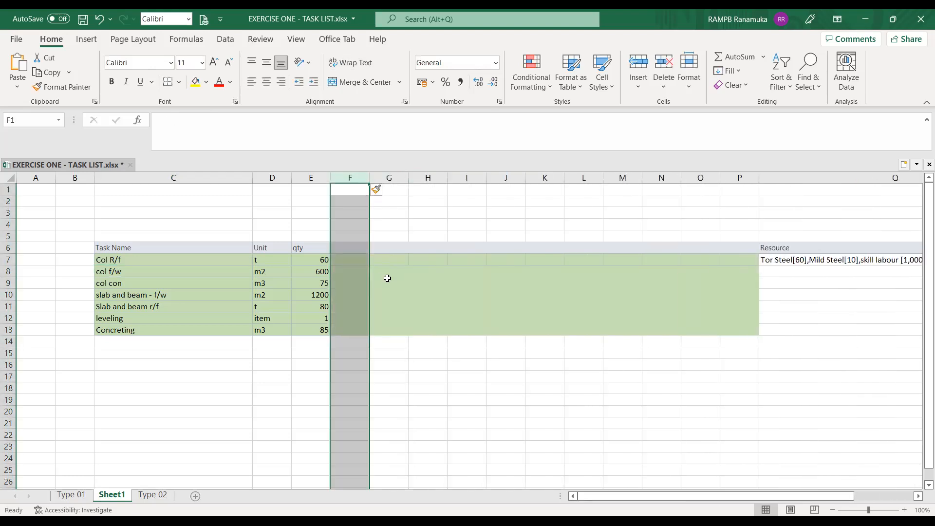
# Step: Copy the Resource Name column from the project's resource list and paste it at F16, below the task table
pyautogui.click(386, 279)
pyautogui.click(348, 248)
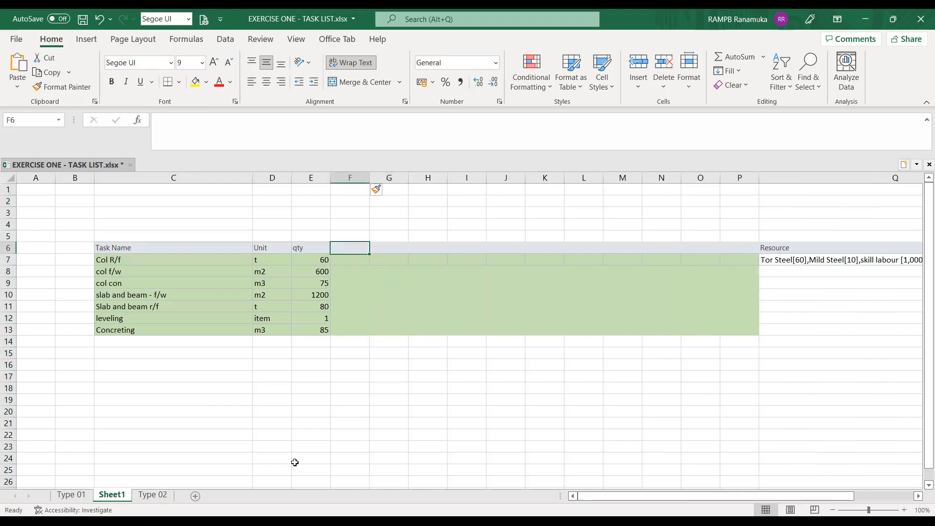
pyautogui.hotkey('alt', 'Tab')
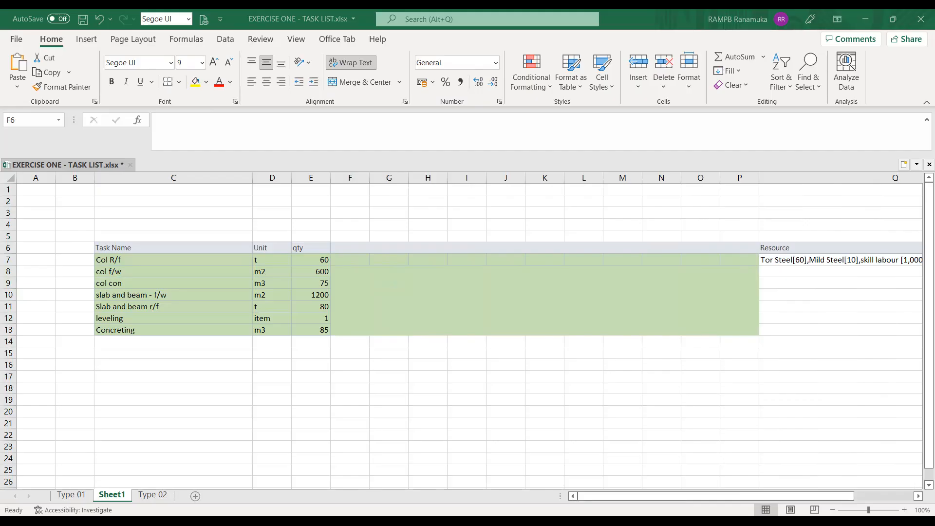
pyautogui.hotkey('alt', 'Tab')
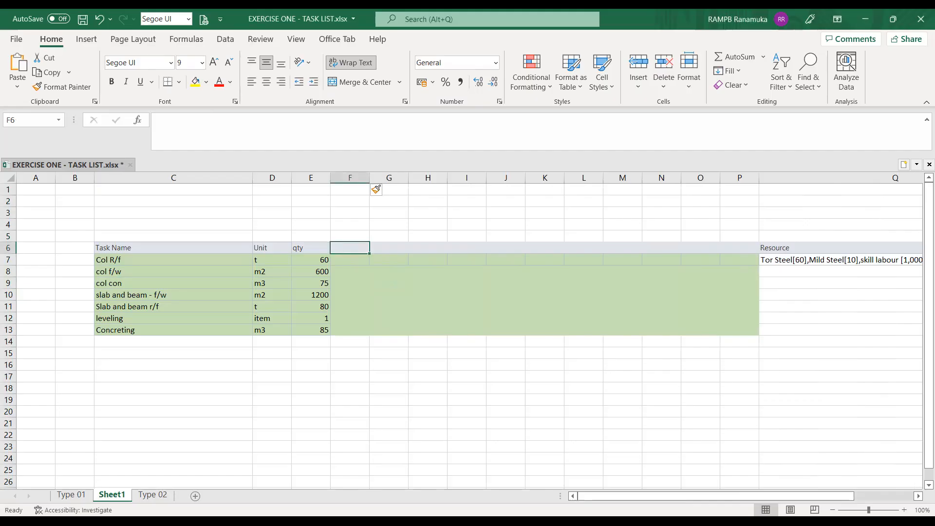
pyautogui.hotkey('alt', 'Tab')
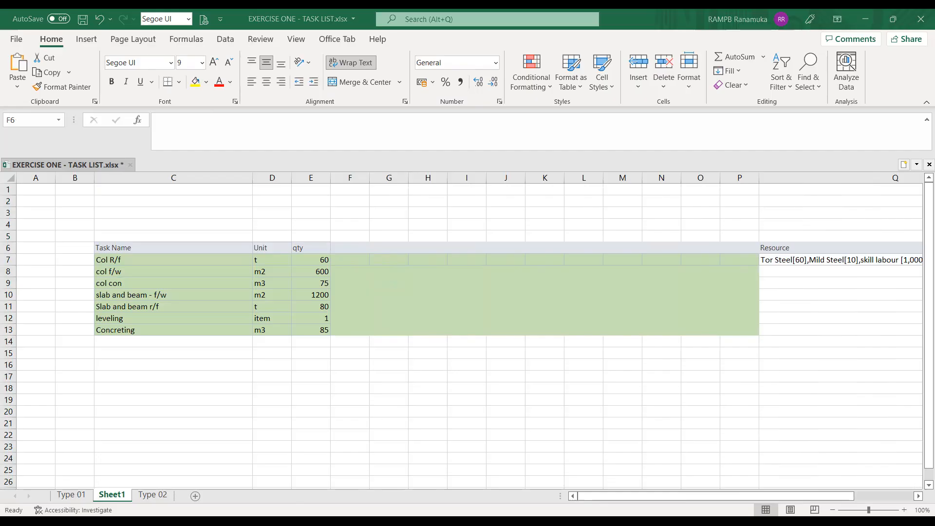
pyautogui.click(384, 400)
pyautogui.click(357, 370)
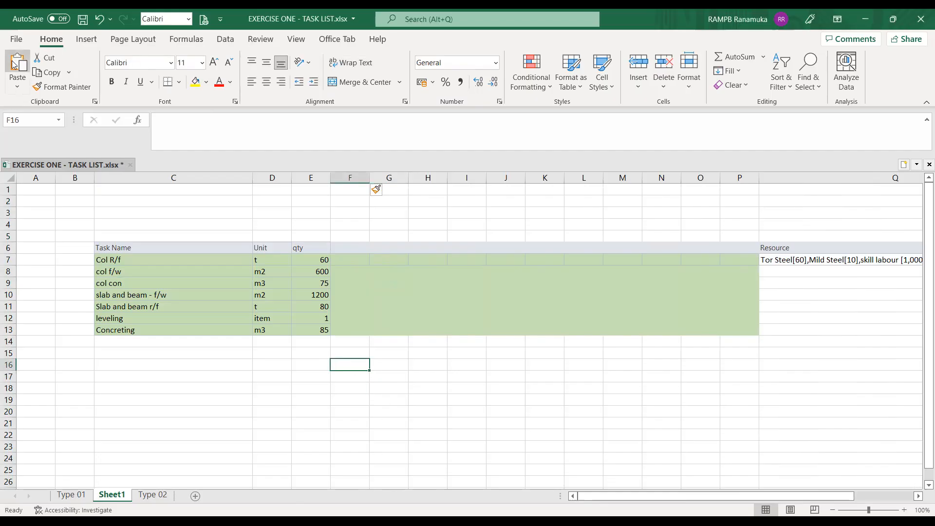
pyautogui.hotkey('ctrl', 'v')
pyautogui.click(340, 400)
pyautogui.click(349, 386)
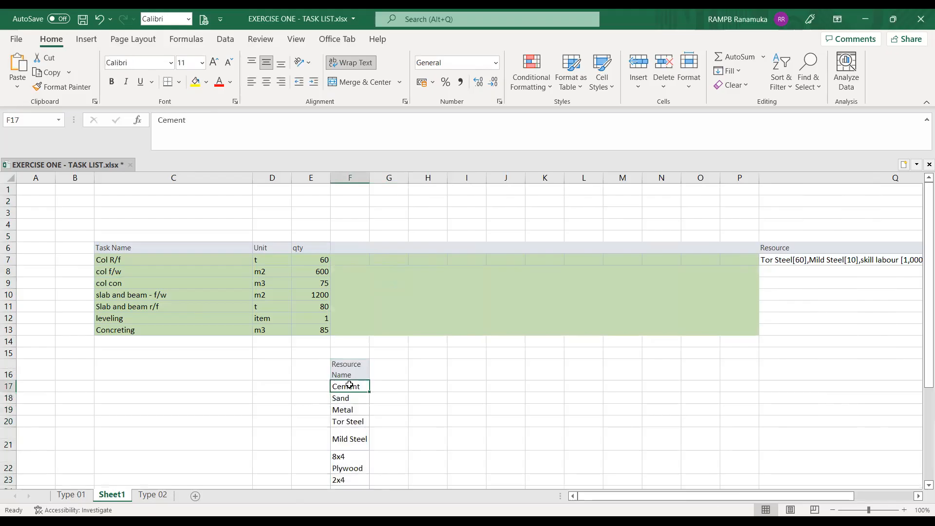
# Step: Fill headings F6 to H6 with references to Cement, Sand and Metal in the pasted resource list
pyautogui.click(345, 248)
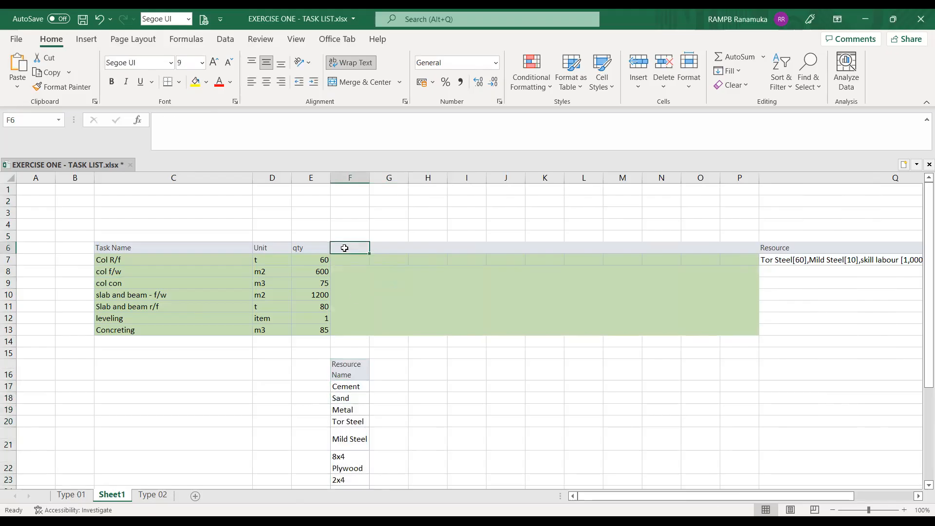
pyautogui.write('=')
pyautogui.click(350, 389)
pyautogui.press('Tab')
pyautogui.write('=')
pyautogui.click(339, 399)
pyautogui.press('Tab')
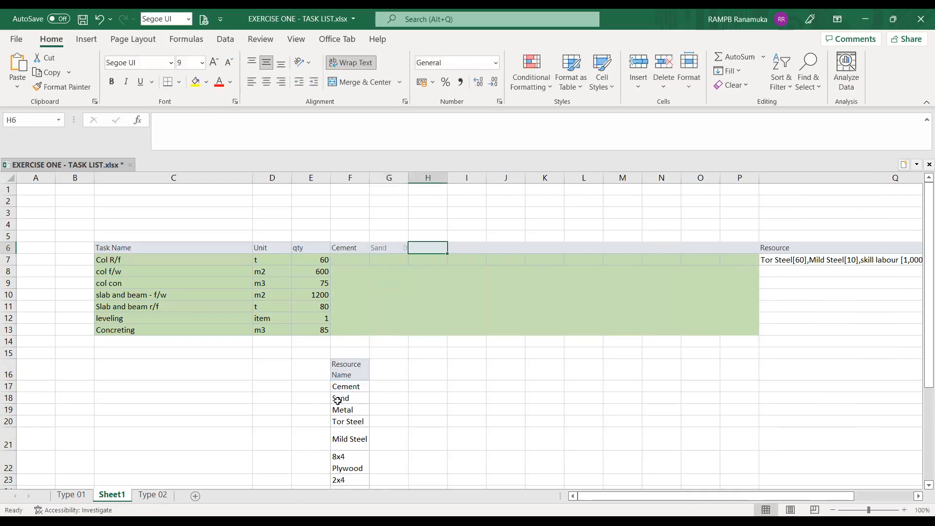
pyautogui.write('=')
pyautogui.click(351, 410)
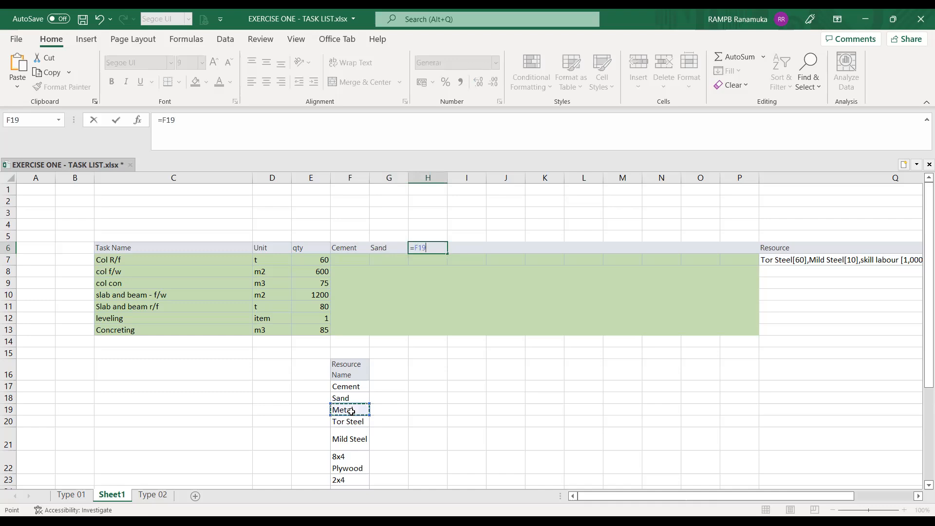
pyautogui.press('Tab')
# Step: Link heading I6 to Mild Steel and heading J6 to Tor Steel in the resource list
pyautogui.write('=')
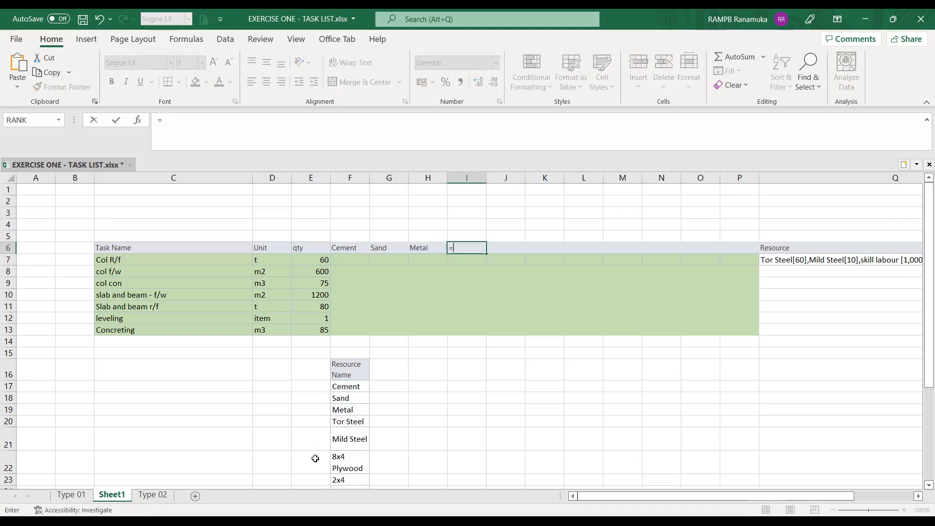
pyautogui.click(344, 441)
pyautogui.press('Tab')
pyautogui.write('=')
pyautogui.click(345, 422)
pyautogui.press('Tab')
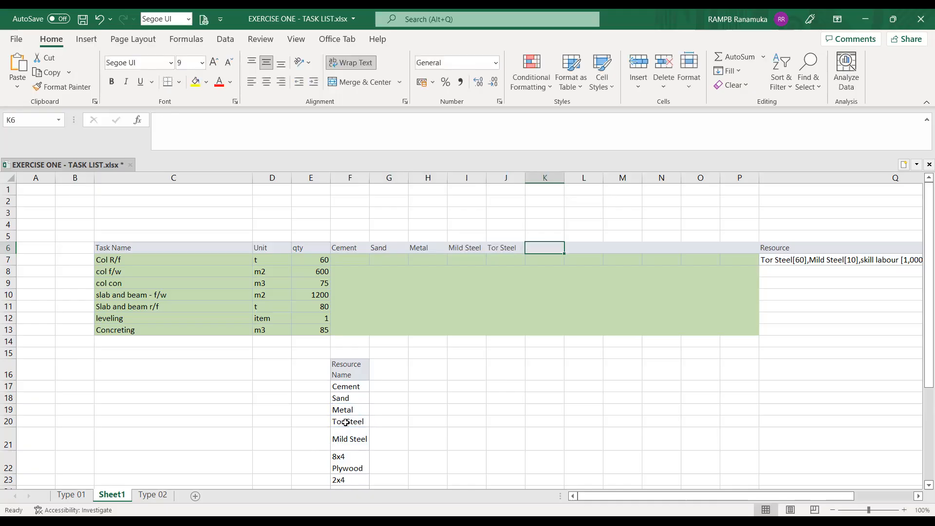
# Step: Link heading K6 to 8x4 Plywood and heading L6 to 2x4 in the resource list
pyautogui.scroll(-1, 344, 417)
pyautogui.write('=')
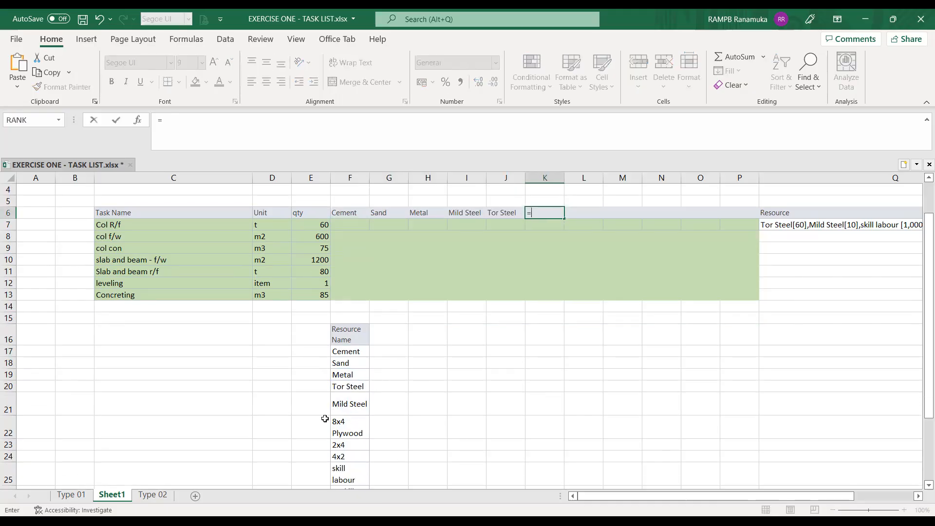
pyautogui.click(340, 423)
pyautogui.press('Tab')
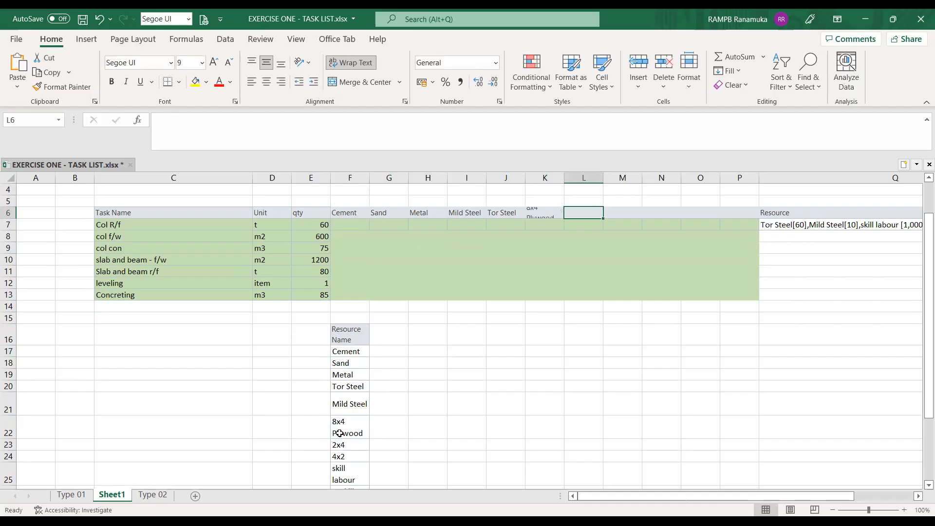
pyautogui.write('=')
pyautogui.click(344, 446)
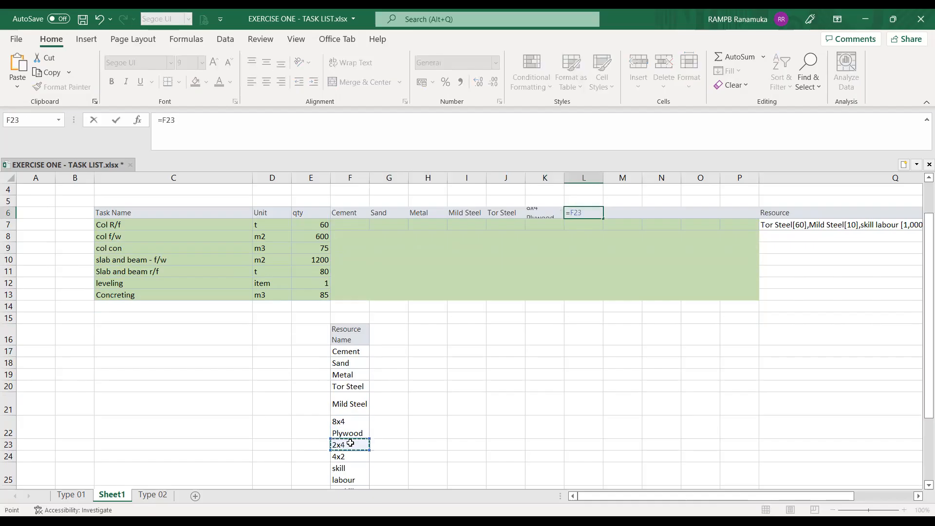
pyautogui.press('Tab')
pyautogui.click(341, 457)
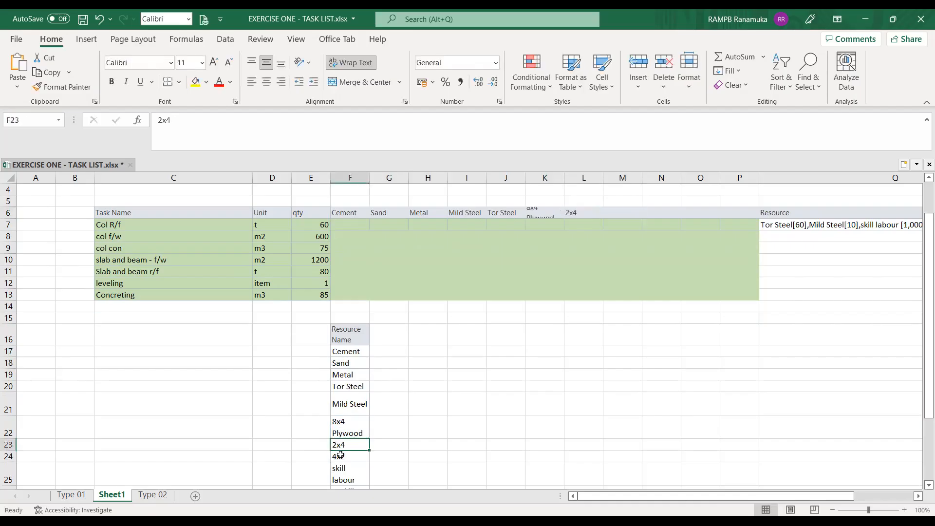
pyautogui.write('=')
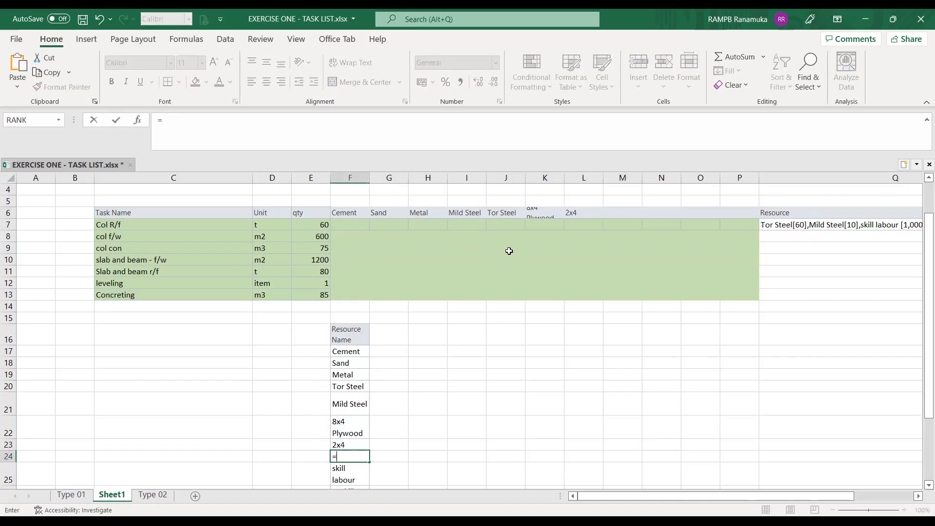
pyautogui.press('Escape')
# Step: Link heading M6 to 4x2 and heading N6 to skill labour in the resource list
pyautogui.click(614, 215)
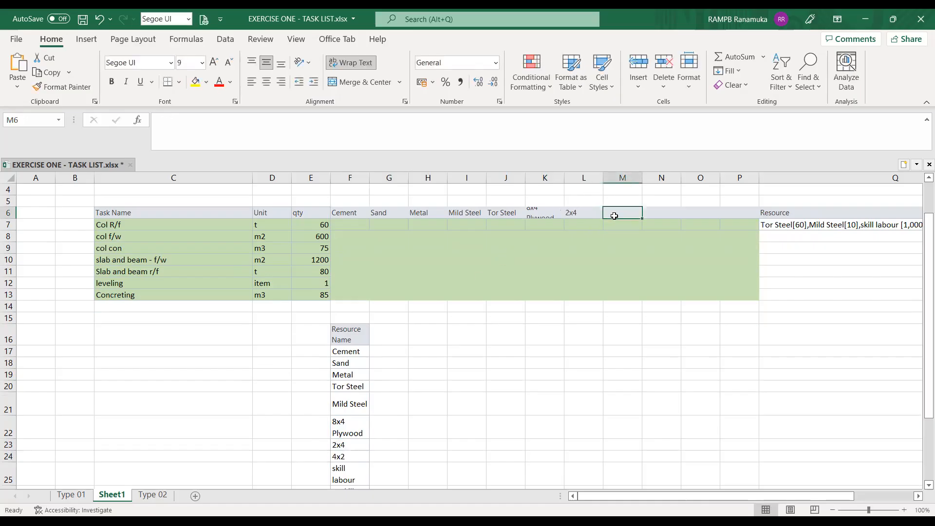
pyautogui.write('=')
pyautogui.click(350, 455)
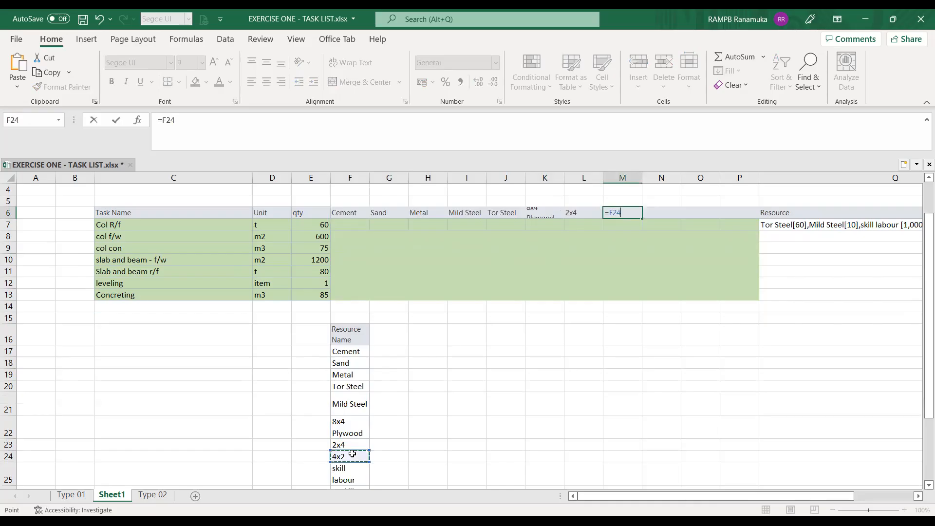
pyautogui.press('Tab')
pyautogui.write('=')
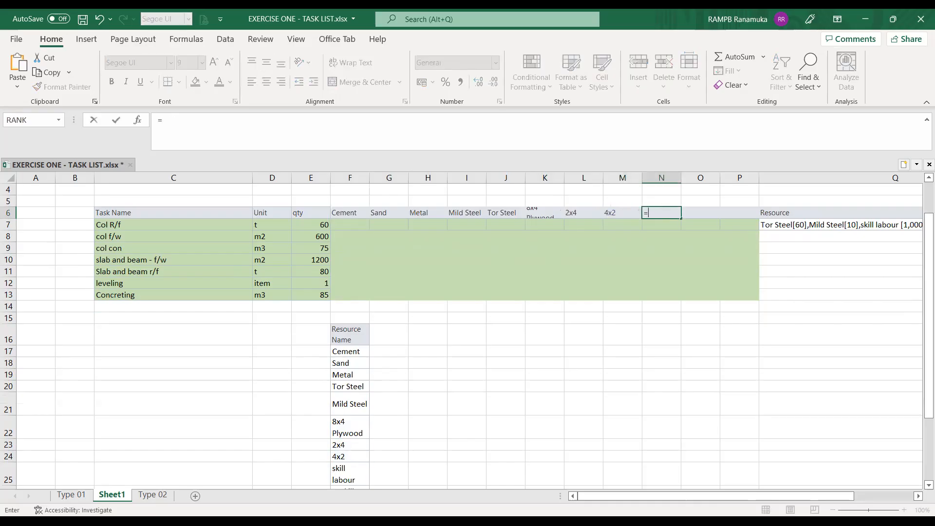
pyautogui.click(342, 471)
pyautogui.press('Tab')
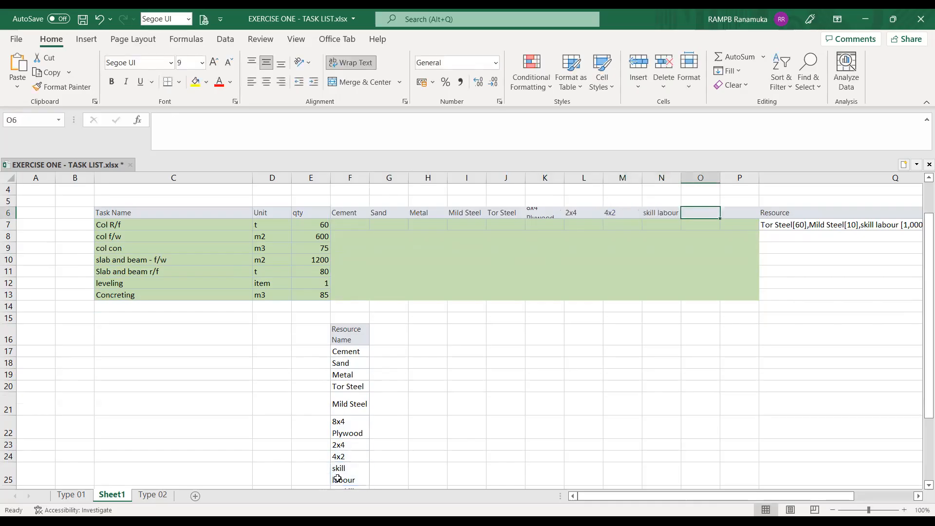
# Step: Link heading O6 to unskill labour in cell F26 of the resource list
pyautogui.scroll(-2, 347, 466)
pyautogui.click(347, 439)
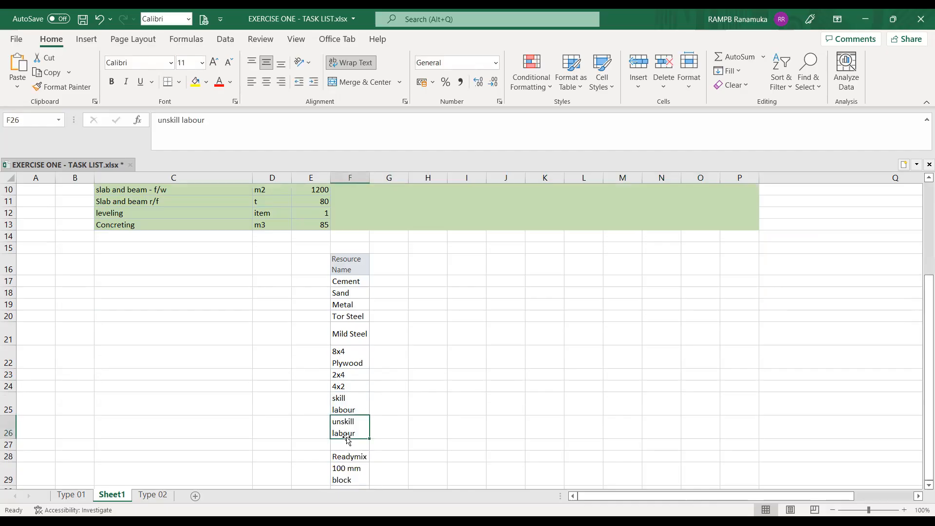
pyautogui.scroll(3, 353, 431)
pyautogui.click(697, 246)
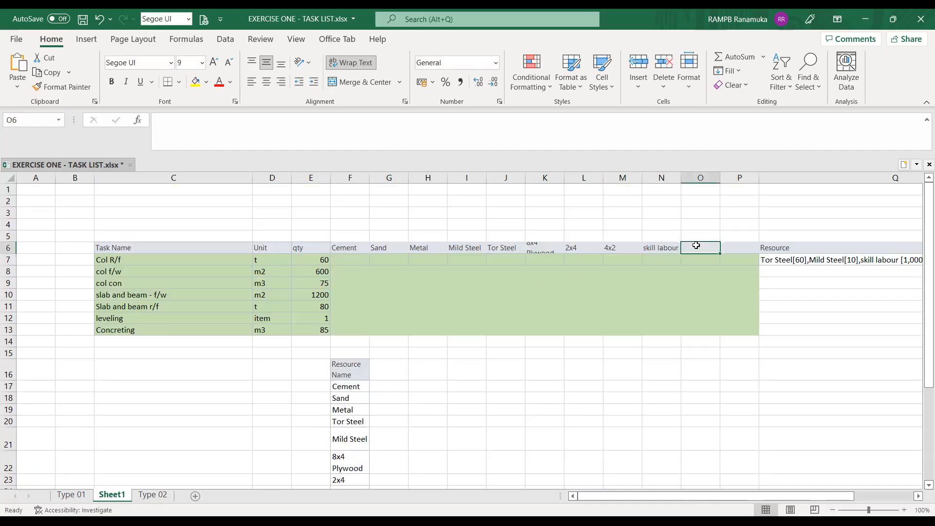
pyautogui.write('=')
pyautogui.scroll(-5, 370, 392)
pyautogui.click(357, 351)
pyautogui.press('Tab')
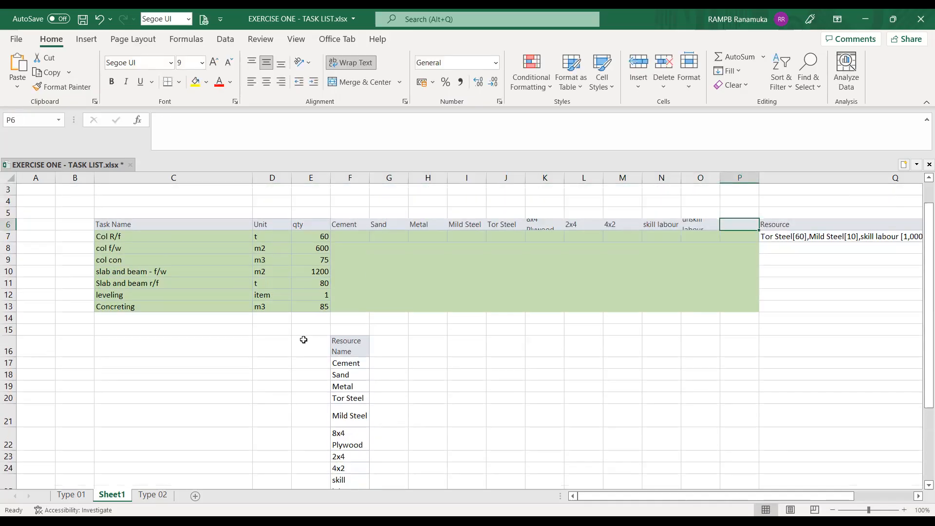
# Step: Delete row 16, which holds the Resource Name heading above the resource list
pyautogui.click(7, 343)
pyautogui.hotkey('ctrl', '-')
pyautogui.hotkey('ctrl', '-')
pyautogui.hotkey('ctrl', '-')
pyautogui.hotkey('ctrl', '-')
pyautogui.hotkey('ctrl', '-')
pyautogui.hotkey('ctrl', '-')
pyautogui.hotkey('ctrl', '-')
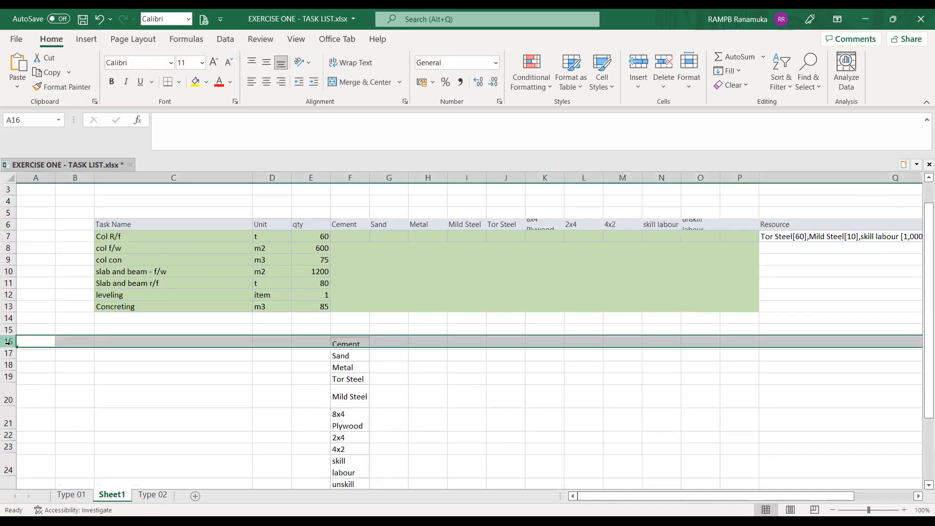
pyautogui.hotkey('ctrl', 'z')
pyautogui.hotkey('ctrl', 'z')
pyautogui.hotkey('ctrl', 'z')
pyautogui.hotkey('ctrl', 'z')
pyautogui.hotkey('ctrl', 'z')
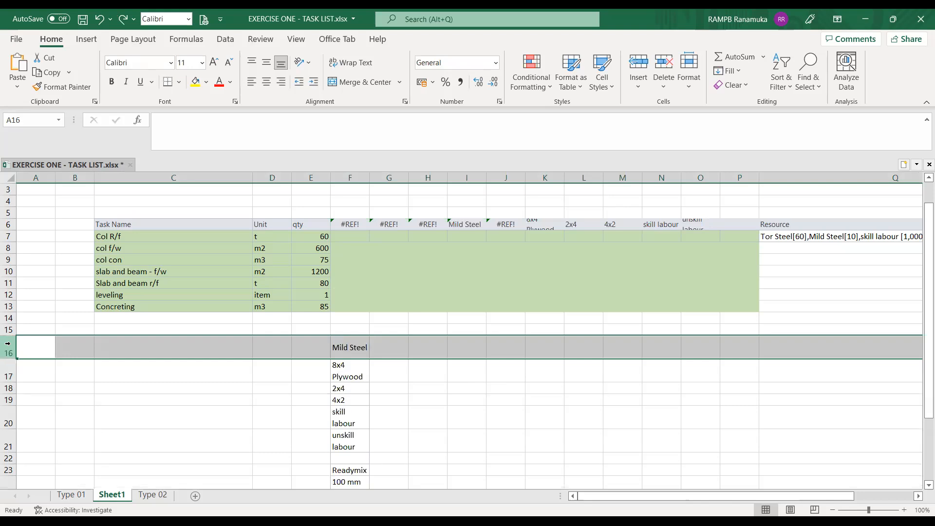
pyautogui.hotkey('ctrl', 'z')
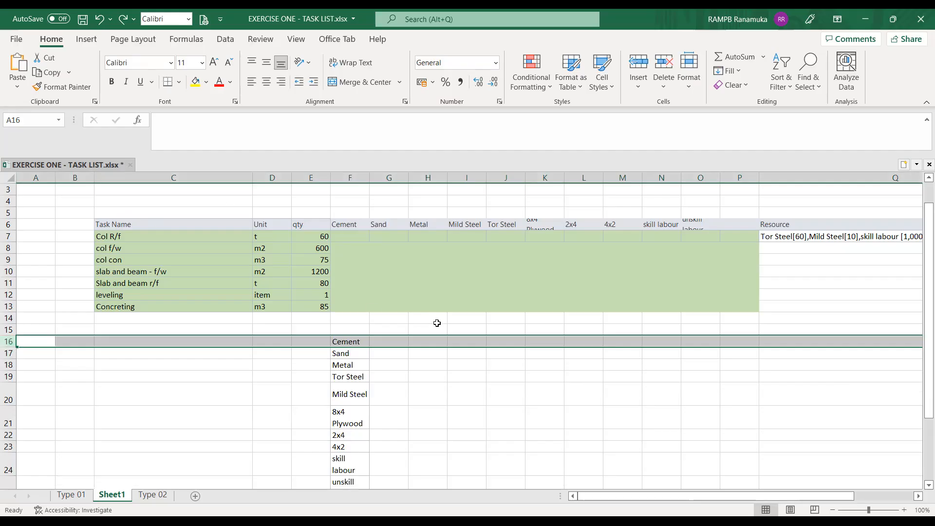
# Step: Convert the linked resource headings in F6:O6 to plain values by copying them and pasting values in place
pyautogui.moveTo(348, 223); pyautogui.dragTo(387, 224)
pyautogui.moveTo(484, 221); pyautogui.dragTo(701, 224)
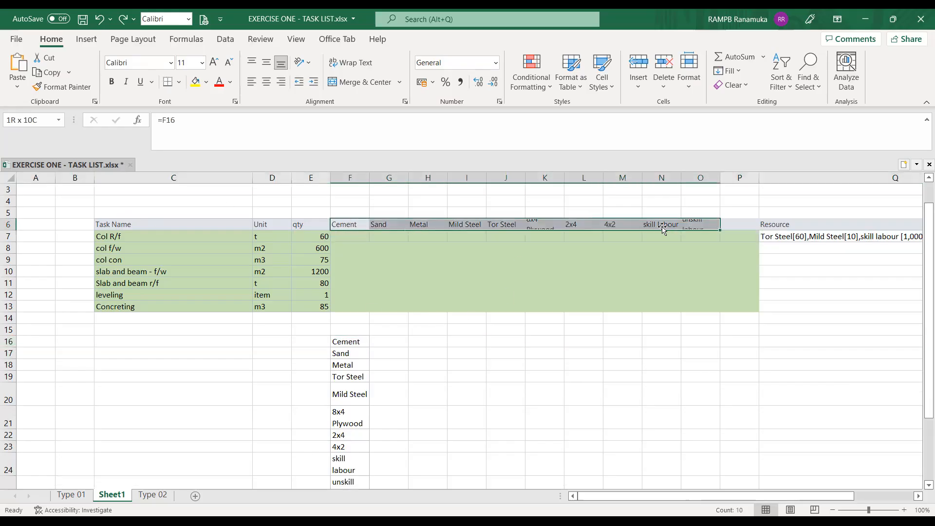
pyautogui.click(51, 75)
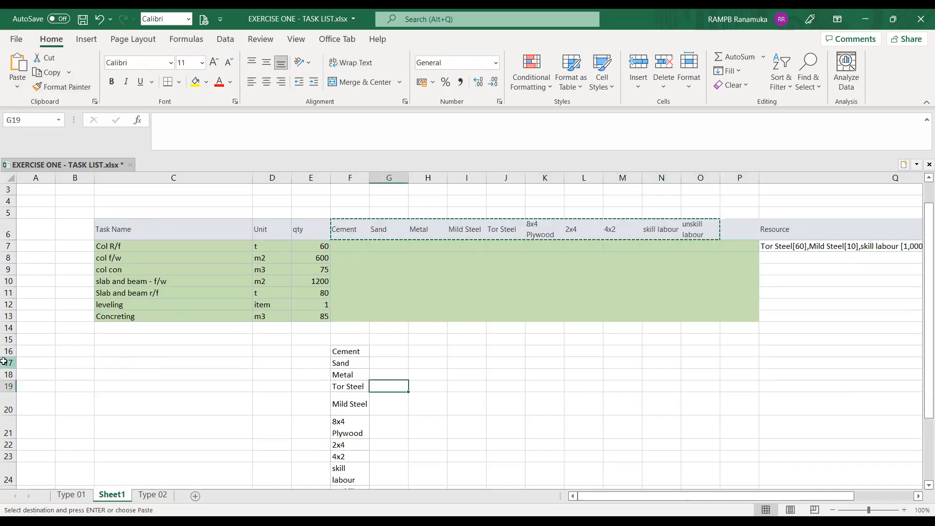
pyautogui.click(7, 361)
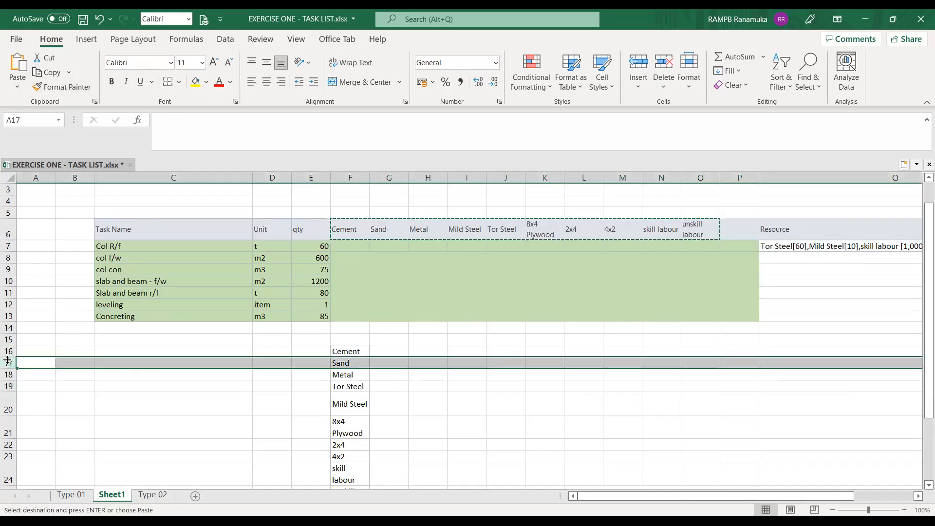
pyautogui.click(259, 282)
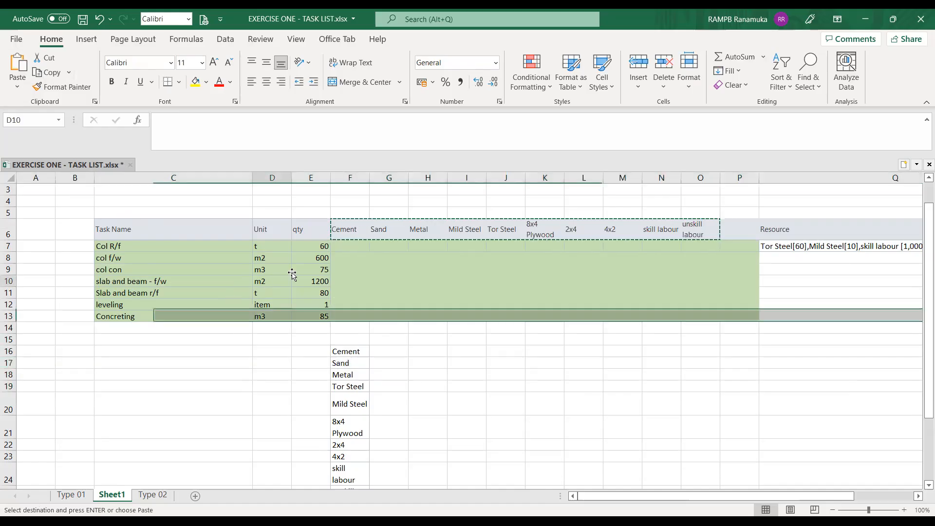
pyautogui.click(354, 239)
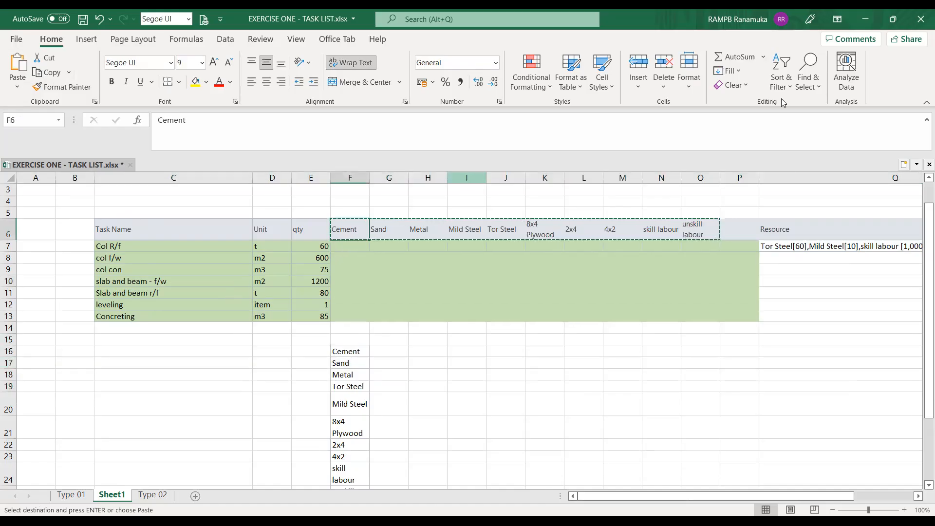
# Step: Delete the empty column P between the unskill labour and Resource columns
pyautogui.click(738, 176)
pyautogui.rightClick(738, 177)
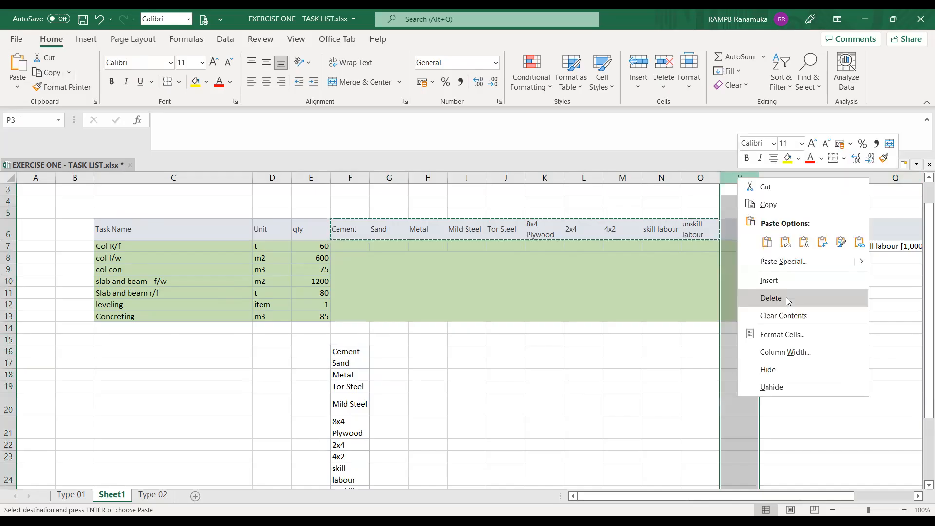
pyautogui.click(776, 300)
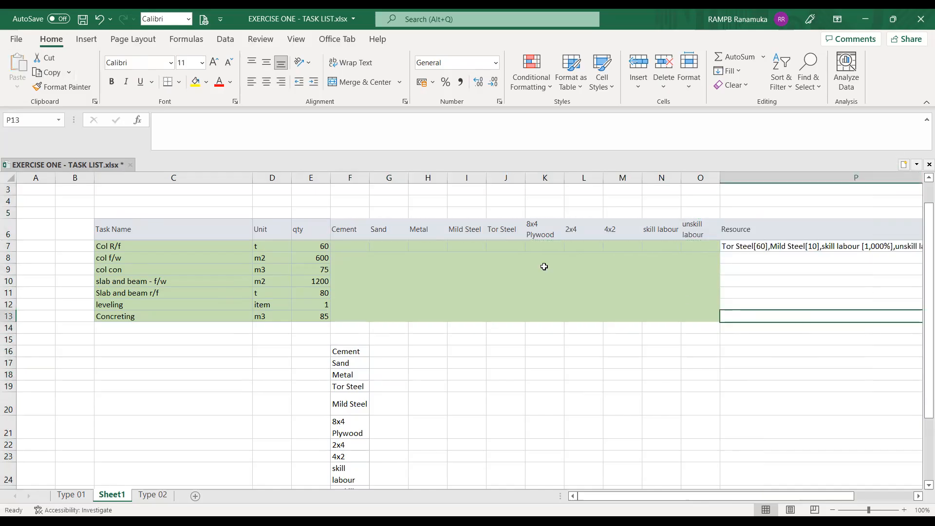
# Step: Apply all borders to the task rows C7:O13 and to the heading cells C6:O6
pyautogui.click(351, 247)
pyautogui.click(398, 281)
pyautogui.moveTo(125, 249); pyautogui.dragTo(696, 315)
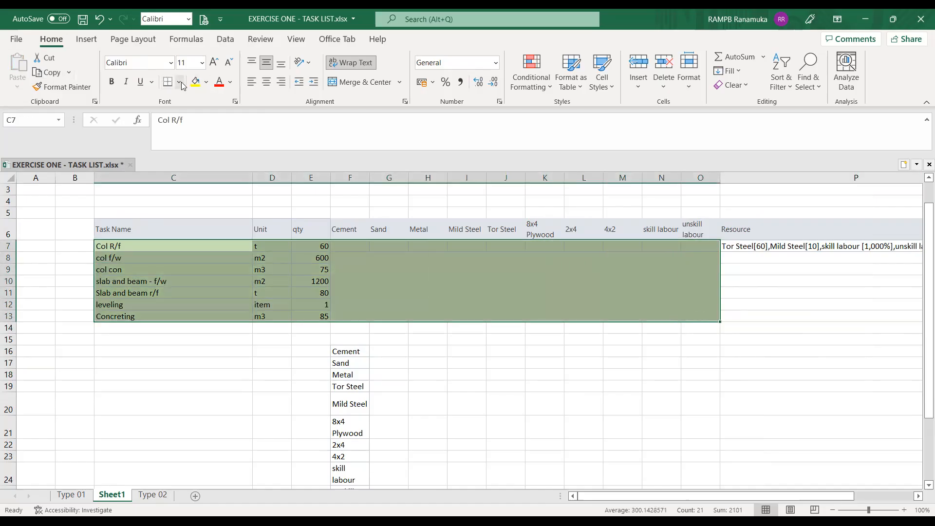
pyautogui.click(424, 290)
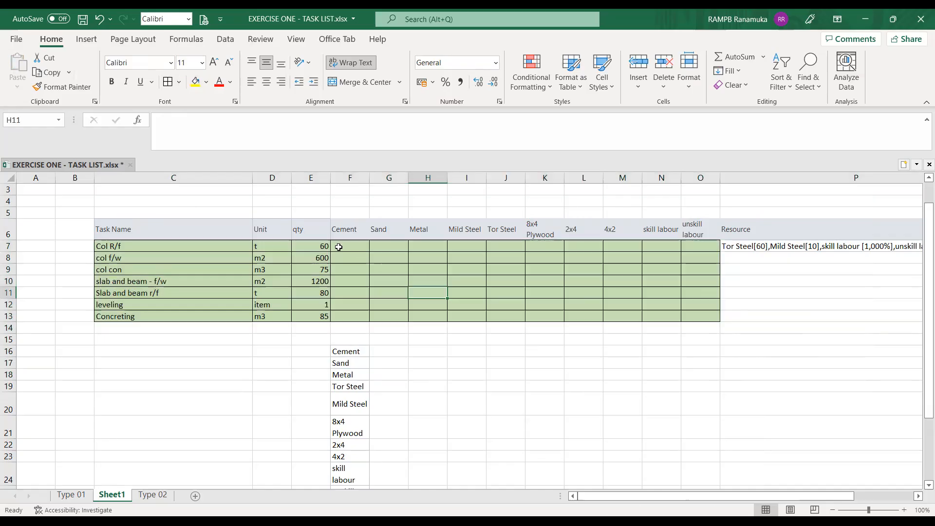
pyautogui.moveTo(138, 230); pyautogui.dragTo(697, 232)
pyautogui.click(434, 291)
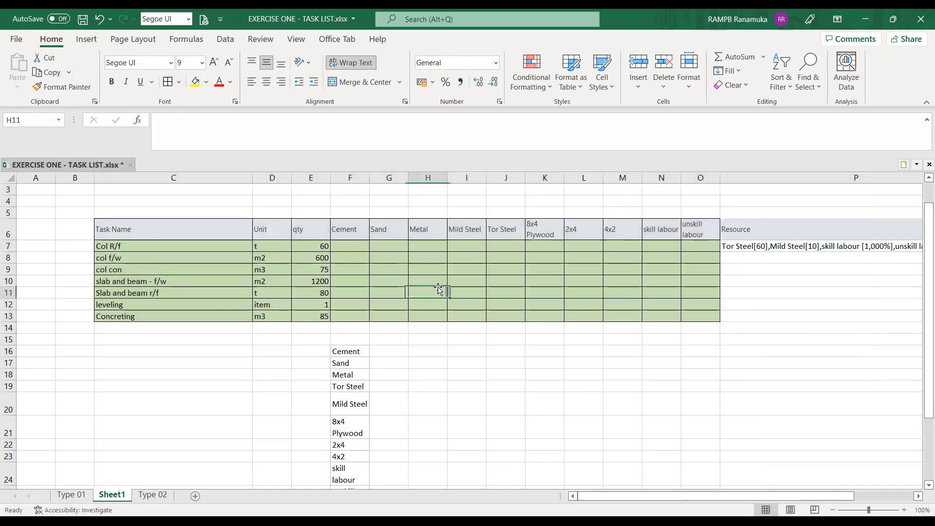
# Step: Enter 60 for Tor Steel and 10 for Mild Steel in the Col R/f row
pyautogui.click(109, 246)
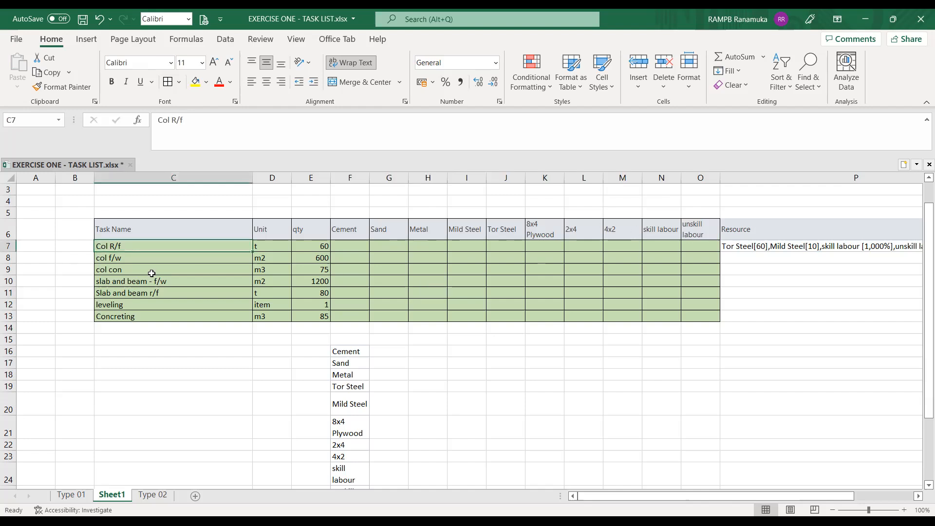
pyautogui.click(747, 248)
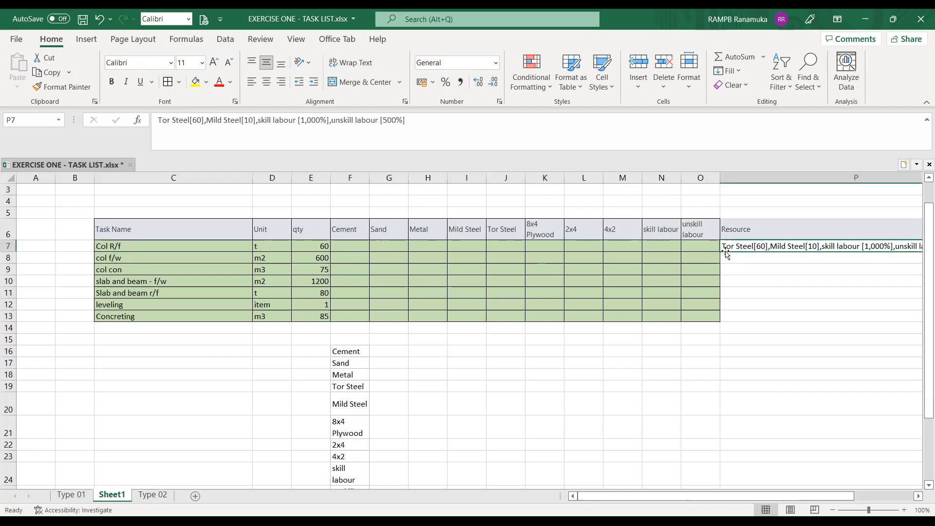
pyautogui.click(356, 247)
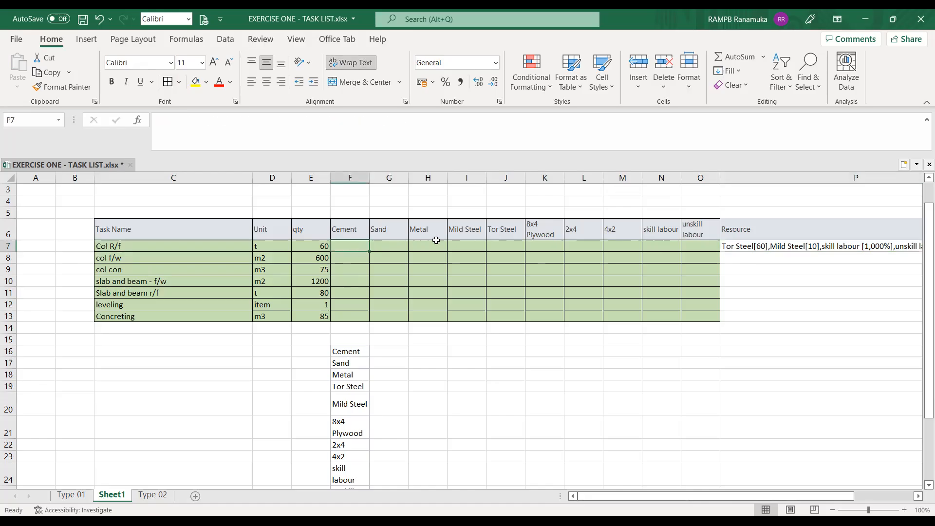
pyautogui.click(500, 246)
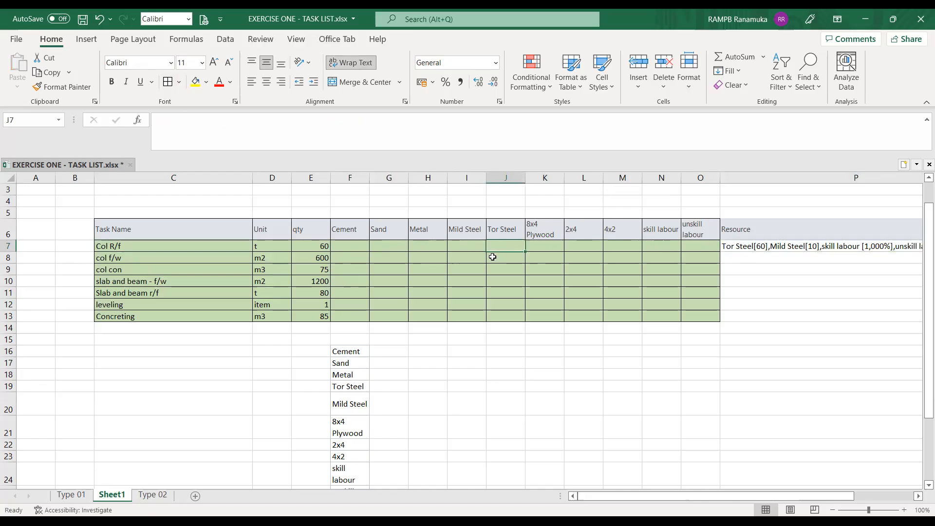
pyautogui.write('60')
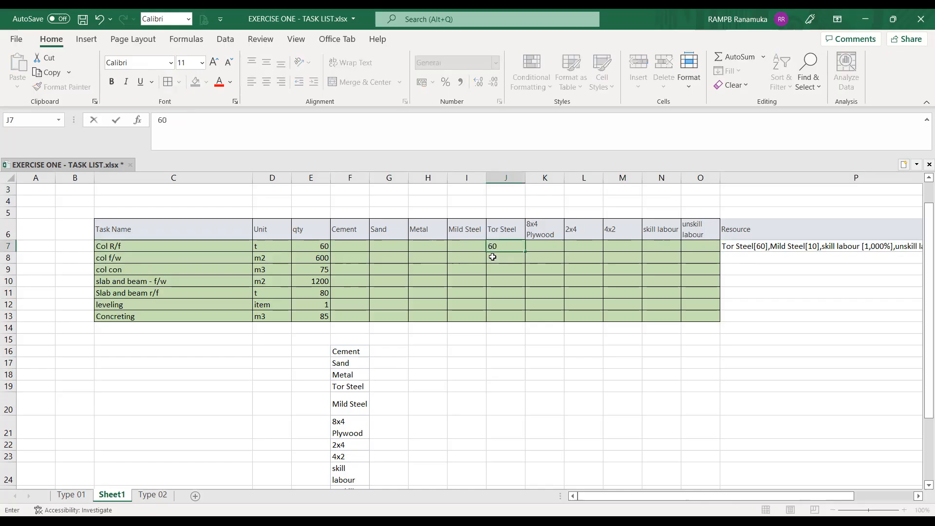
pyautogui.press('Tab')
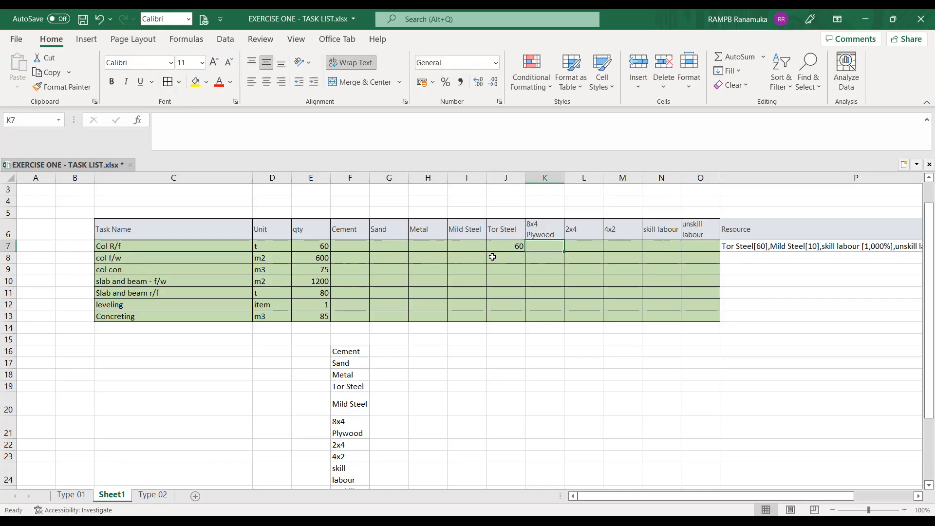
pyautogui.press('Left')
pyautogui.press('Left')
pyautogui.write('10')
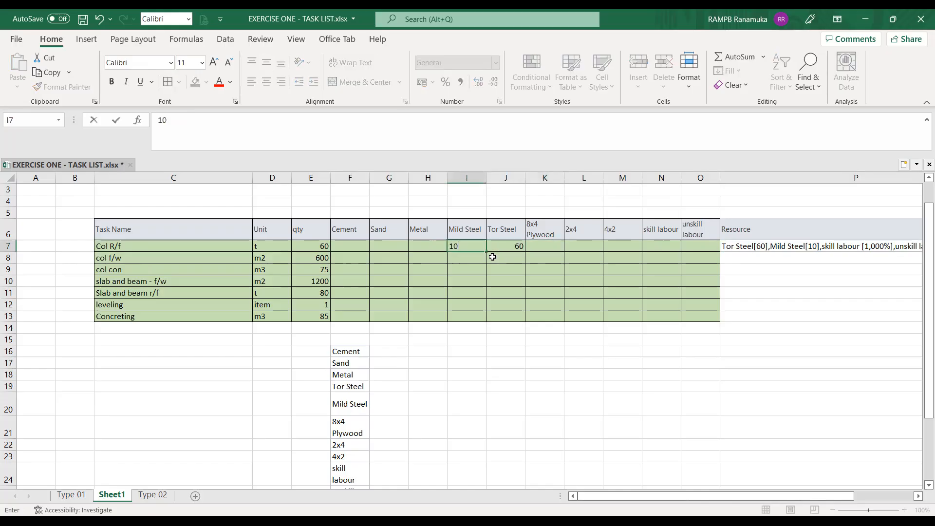
# Step: Enter 10 for skill labour and 5 for unskill labour in the Col R/f row
pyautogui.press('Tab')
pyautogui.press('Tab')
pyautogui.press('Tab')
pyautogui.press('Tab')
pyautogui.press('Tab')
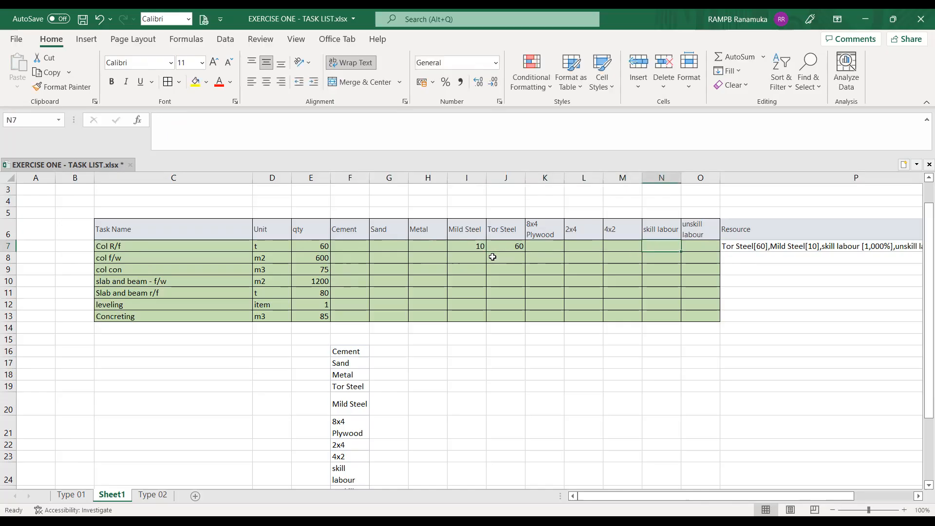
pyautogui.write('10')
pyautogui.press('Tab')
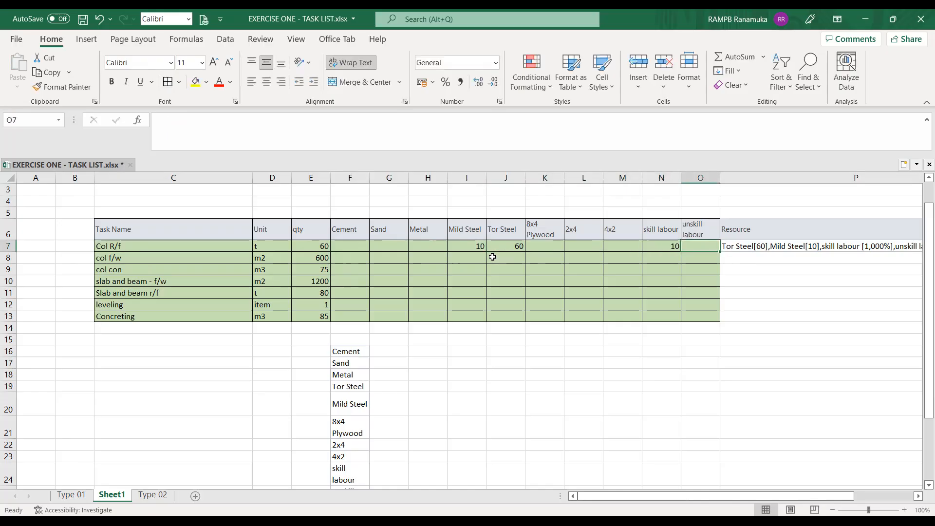
pyautogui.write('5')
pyautogui.press('Return')
# Step: Enter 60 for 8x4 Plywood and 12 for 2x4 in the col f/w row
pyautogui.press('Left')
pyautogui.press('Left')
pyautogui.press('Left')
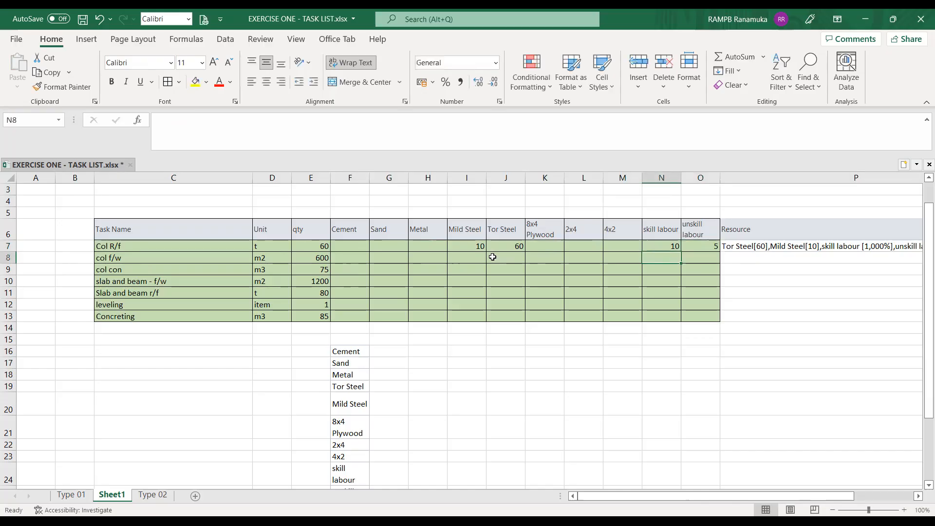
pyautogui.press('Left')
pyautogui.press('Left')
pyautogui.press('Left')
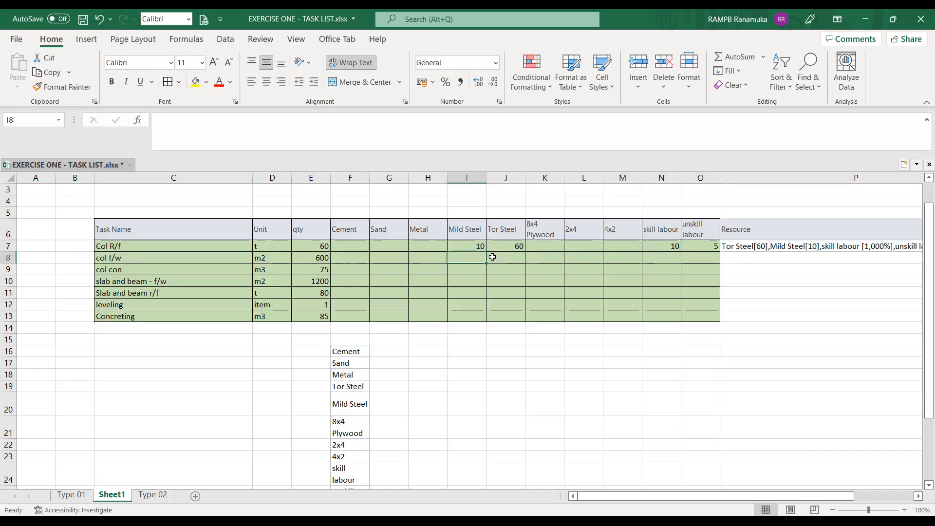
pyautogui.press('Right')
pyautogui.press('Right')
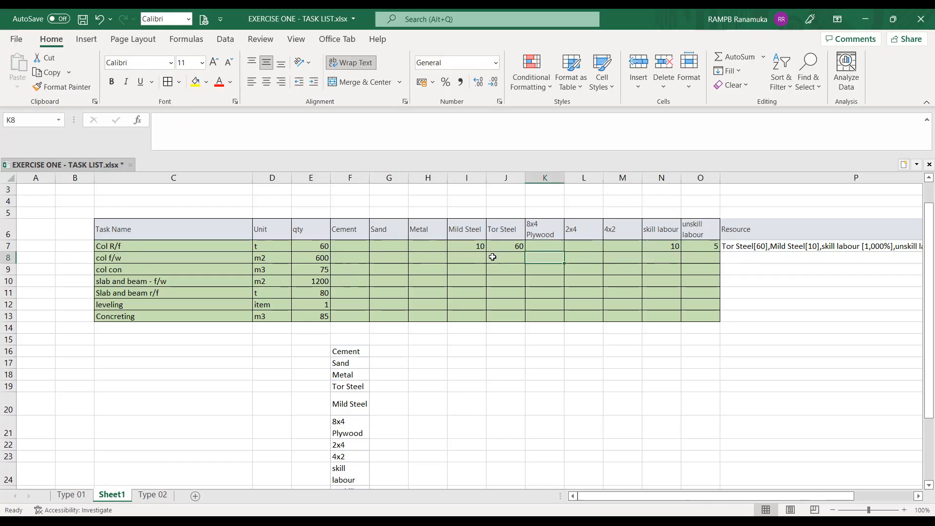
pyautogui.write('60')
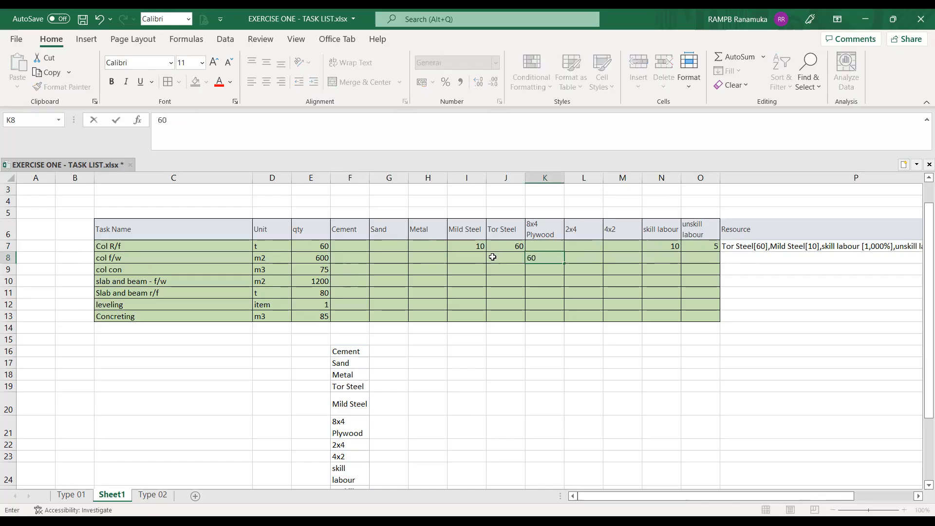
pyautogui.press('Tab')
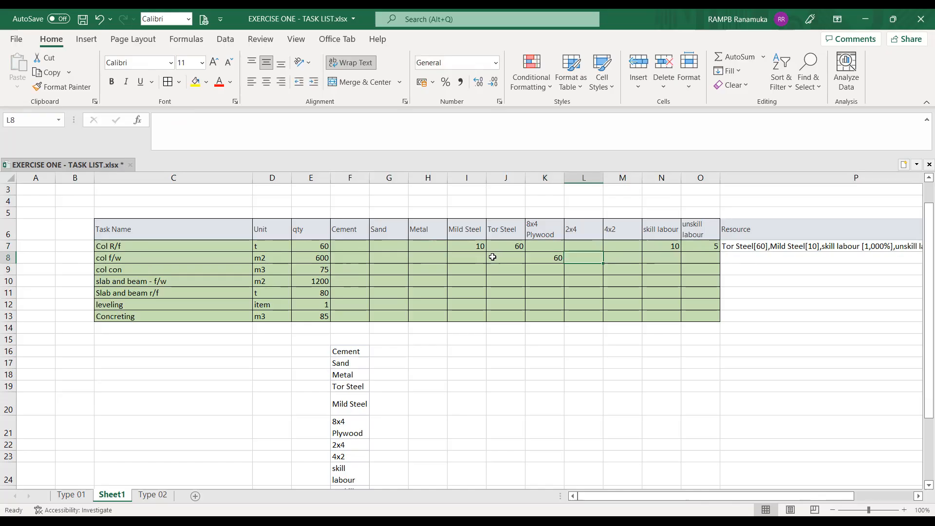
pyautogui.write('12')
pyautogui.press('Tab')
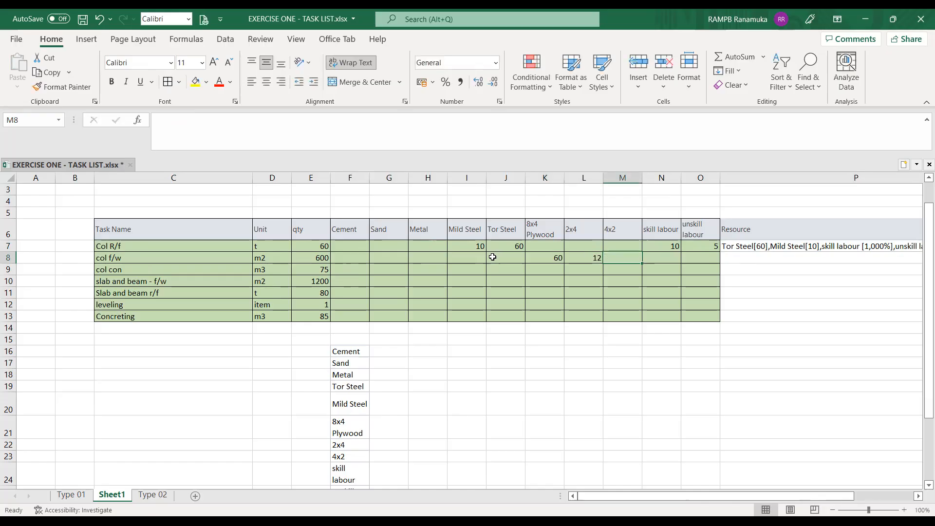
# Step: Enter 5 each for 4x2, skill labour and unskill labour in the col f/w row
pyautogui.write('5')
pyautogui.press('Tab')
pyautogui.write('5')
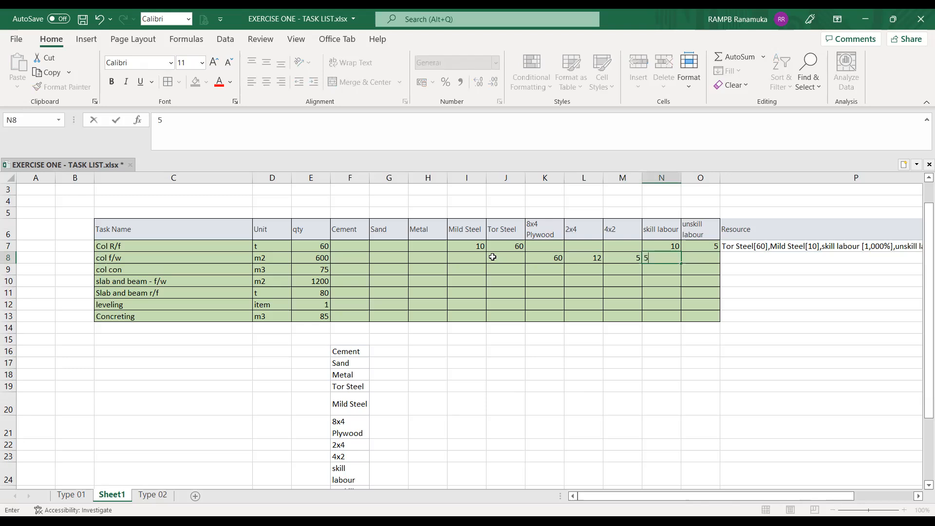
pyautogui.press('Tab')
pyautogui.write('5')
pyautogui.press('Tab')
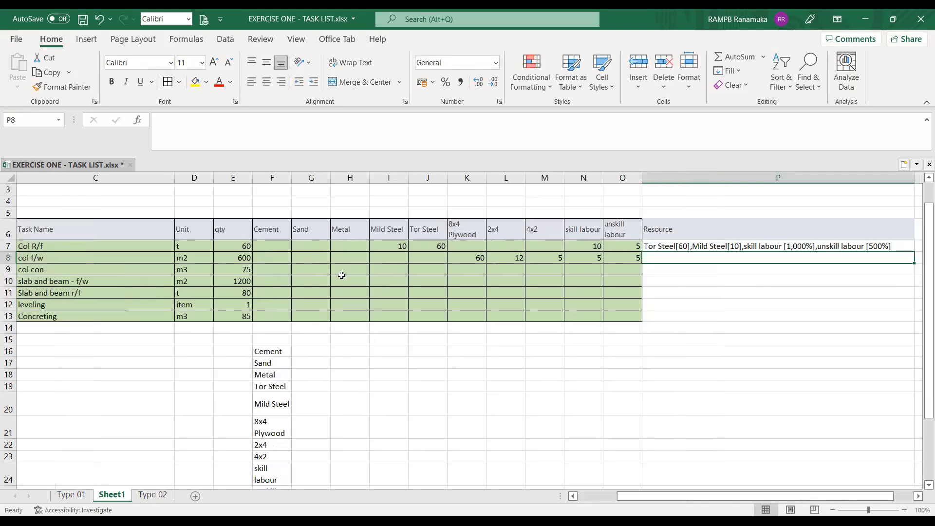
# Step: Enter 1000 for Cement, 50 for Sand and 100 for Metal in the col con row
pyautogui.click(278, 269)
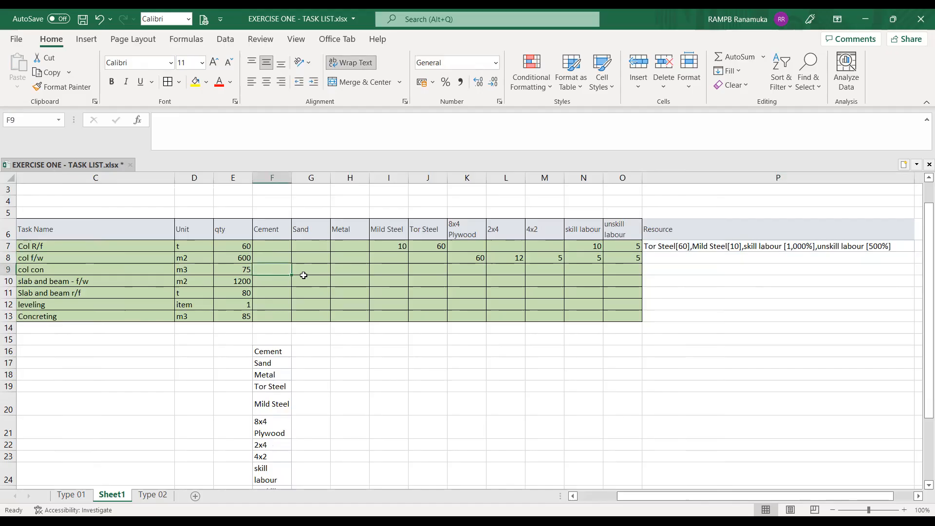
pyautogui.write('1000')
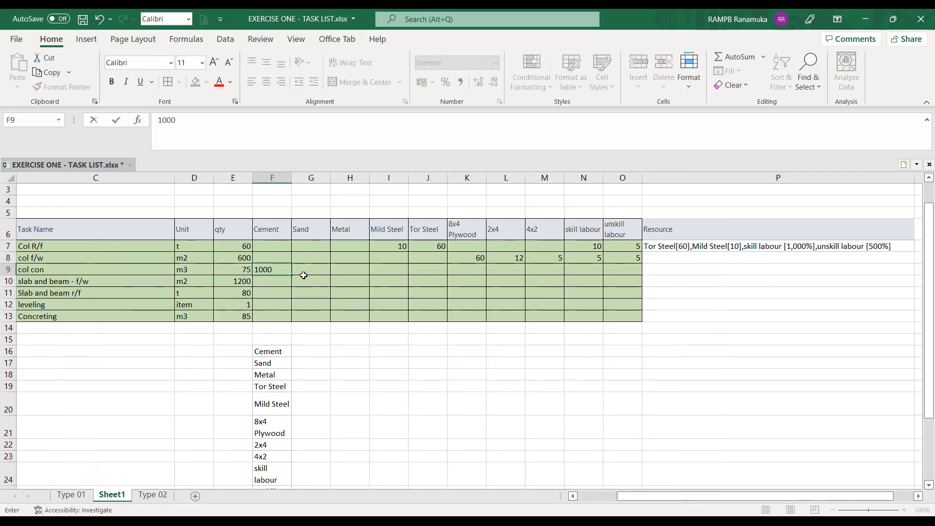
pyautogui.click(304, 276)
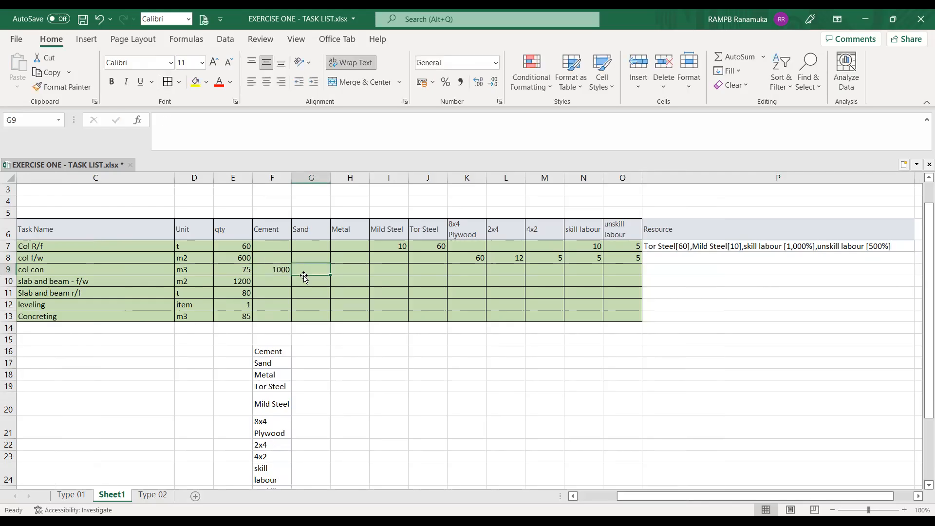
pyautogui.write('50')
pyautogui.press('Tab')
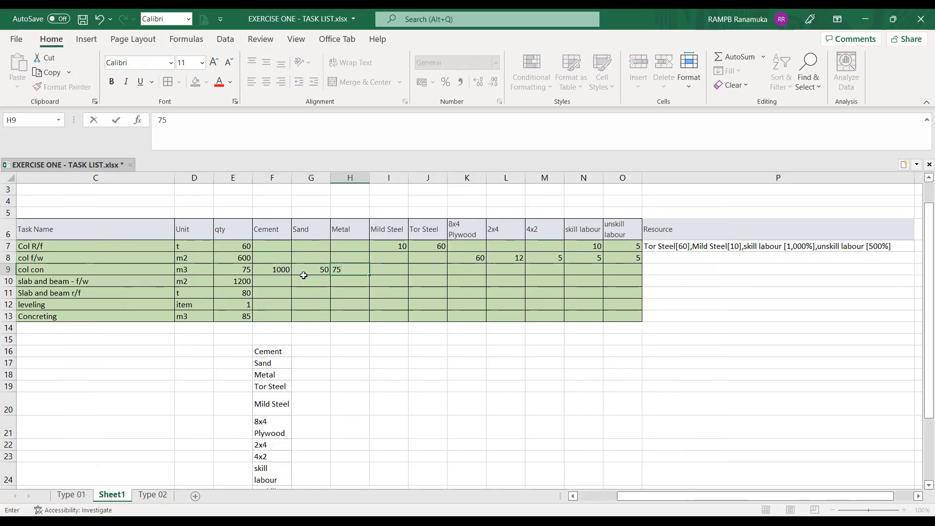
pyautogui.write('100')
pyautogui.press('Right')
pyautogui.press('Right')
pyautogui.press('Right')
pyautogui.press('Right')
pyautogui.press('Right')
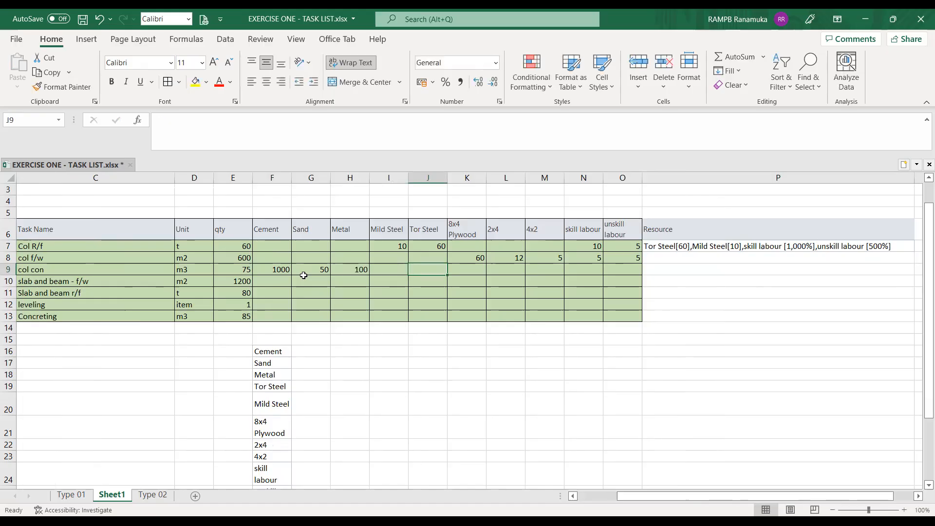
# Step: Enter 5 each for skill labour and unskill labour in the col con row
pyautogui.press('Right')
pyautogui.write('5')
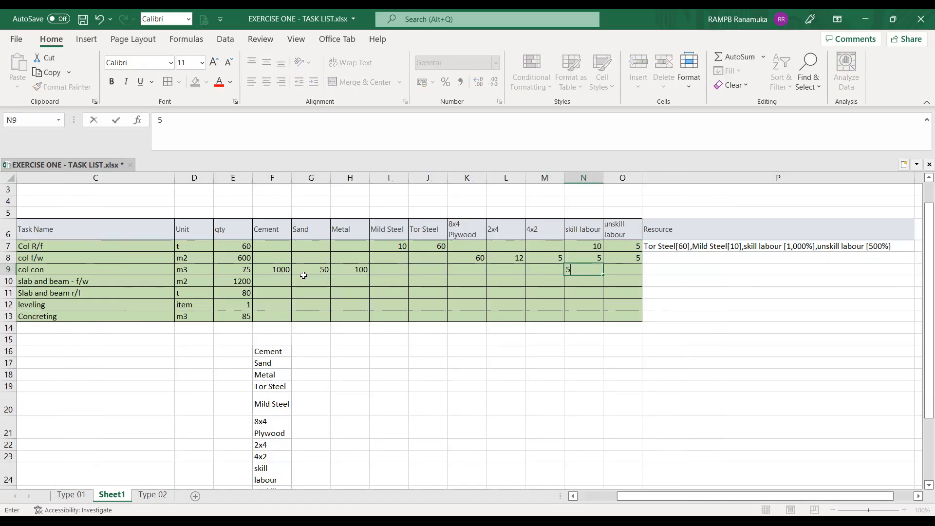
pyautogui.press('Right')
pyautogui.write('5')
pyautogui.press('Right')
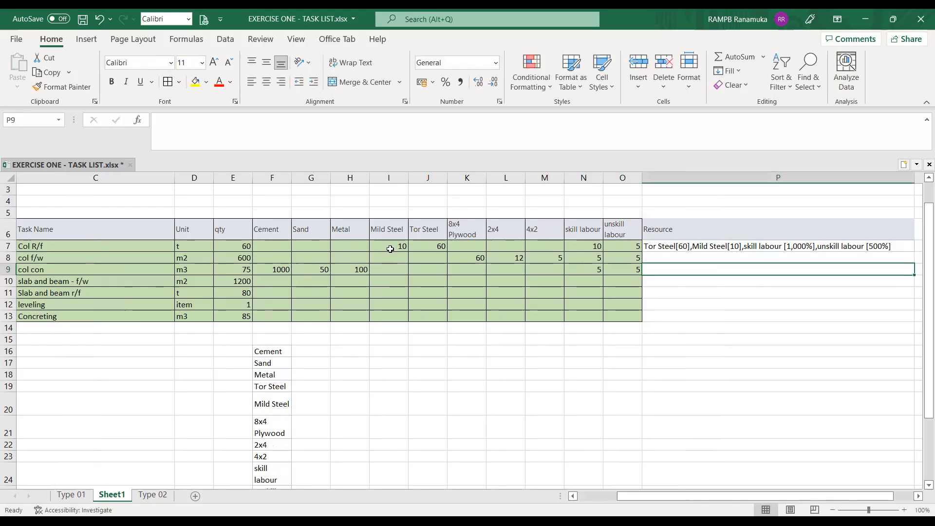
# Step: Enter 120 for 8x4 Plywood, 36 for 2x4 and 10 for 4x2 in the slab and beam - f/w row
pyautogui.click(398, 283)
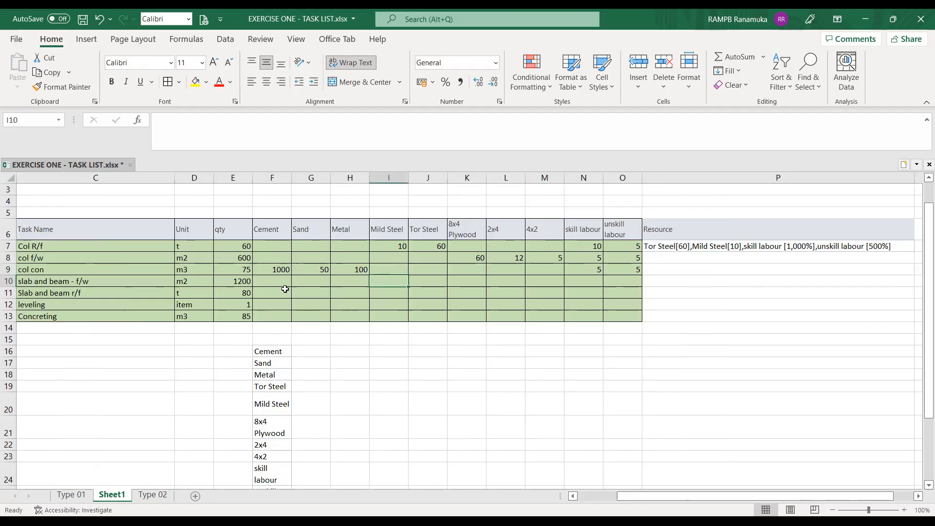
pyautogui.click(479, 282)
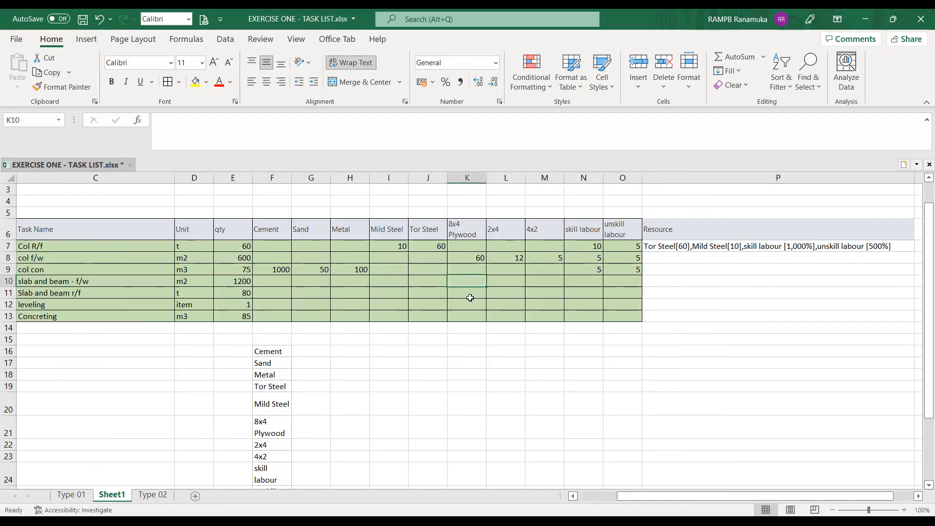
pyautogui.write('120')
pyautogui.press('Tab')
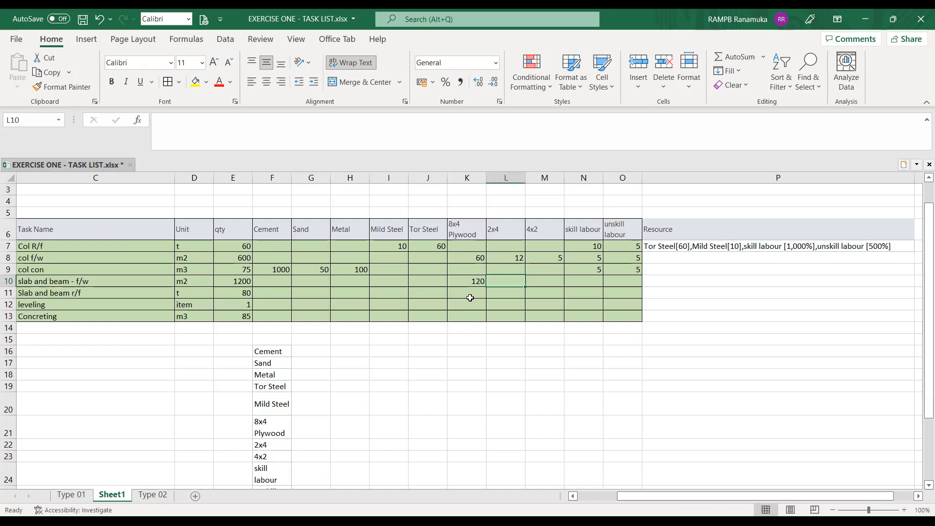
pyautogui.write('24')
pyautogui.write('36')
pyautogui.press('Tab')
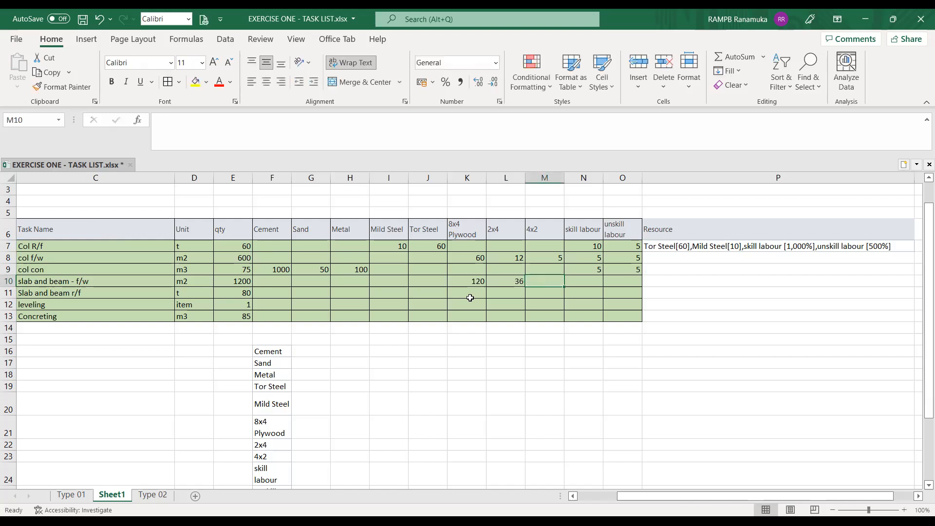
pyautogui.write('10')
pyautogui.press('Down')
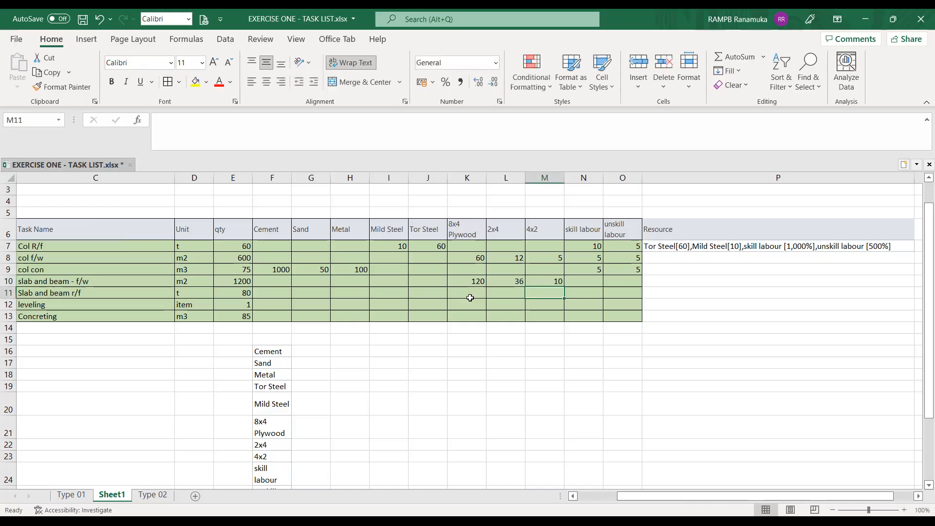
# Step: Enter 10 each for skill labour and unskill labour in the slab and beam - f/w row
pyautogui.press('Up')
pyautogui.press('Right')
pyautogui.write('10')
pyautogui.press('Tab')
pyautogui.write('10')
pyautogui.press('Down')
# Step: Enter 120 for Tor Steel and 20 for Mild Steel in the Slab and beam r/f row
pyautogui.press('Left')
pyautogui.press('Left')
pyautogui.press('Left')
pyautogui.press('Left')
pyautogui.press('Left')
pyautogui.press('Left')
pyautogui.press('Left')
pyautogui.press('Left')
pyautogui.press('Left')
pyautogui.press('Right')
pyautogui.press('Right')
pyautogui.press('Right')
pyautogui.press('Right')
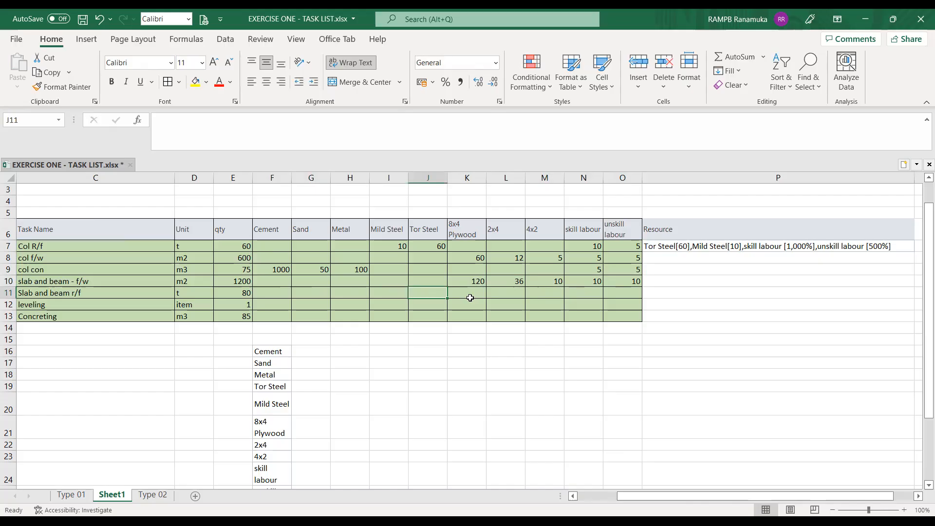
pyautogui.write('120')
pyautogui.press('Left')
pyautogui.write('2')
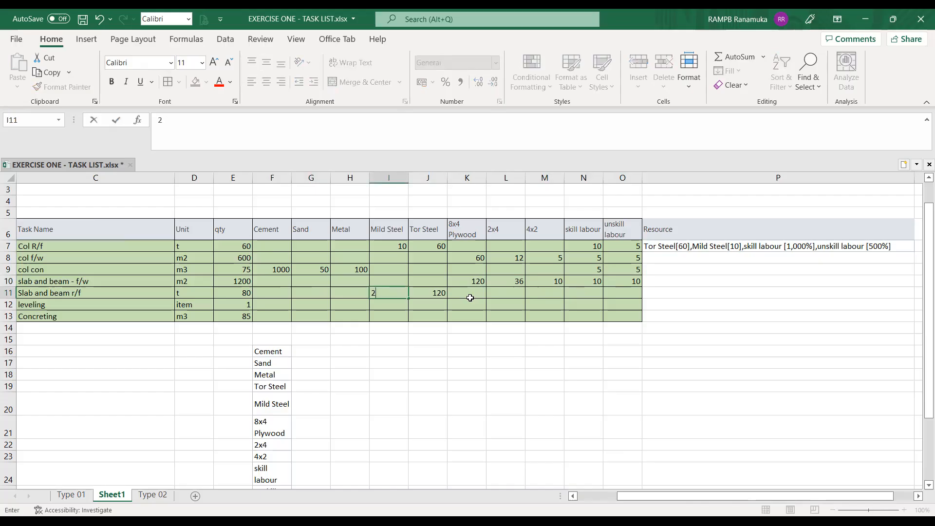
pyautogui.press('Right')
# Step: Enter 5 each for skill labour and unskill labour in the Slab and beam r/f row
pyautogui.press('Right')
pyautogui.press('Right')
pyautogui.press('Right')
pyautogui.press('Right')
pyautogui.write('5')
pyautogui.press('Right')
pyautogui.write('5')
pyautogui.press('Down')
# Step: Enter 500 for Cement in the Concreting row
pyautogui.press('Left')
pyautogui.press('Left')
pyautogui.press('Left')
pyautogui.press('Left')
pyautogui.press('Left')
pyautogui.press('Left')
pyautogui.press('Left')
pyautogui.press('Left')
pyautogui.press('Left')
pyautogui.press('Right')
pyautogui.press('Right')
pyautogui.press('Right')
pyautogui.press('Right')
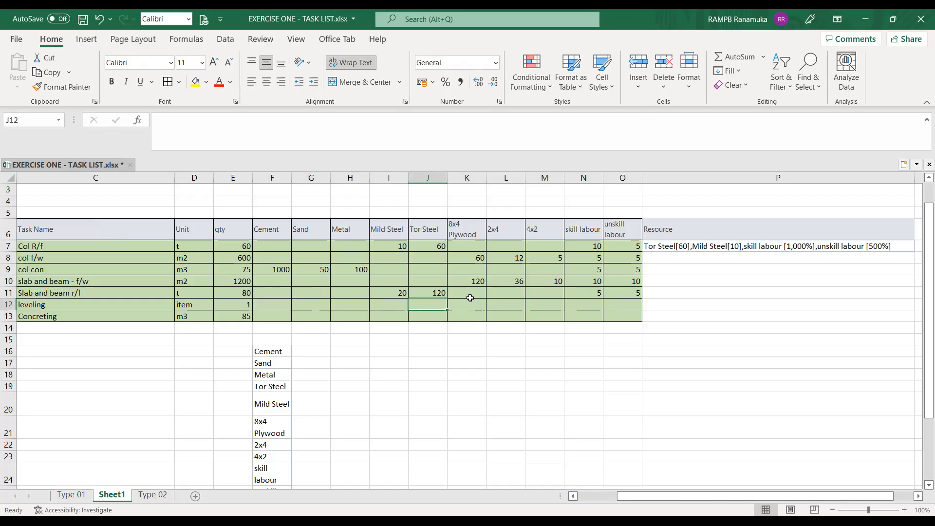
pyautogui.press('Down')
pyautogui.press('Left')
pyautogui.press('Left')
pyautogui.press('Left')
pyautogui.press('Left')
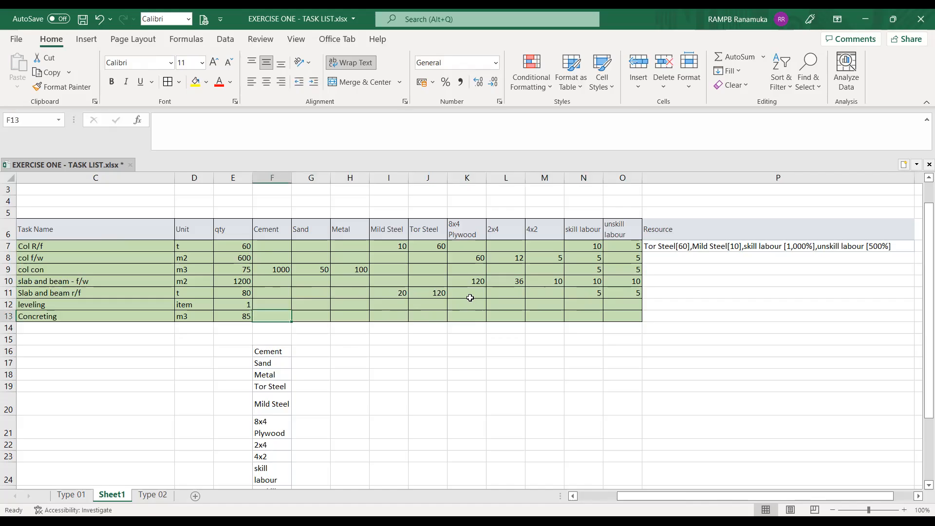
pyautogui.write('50')
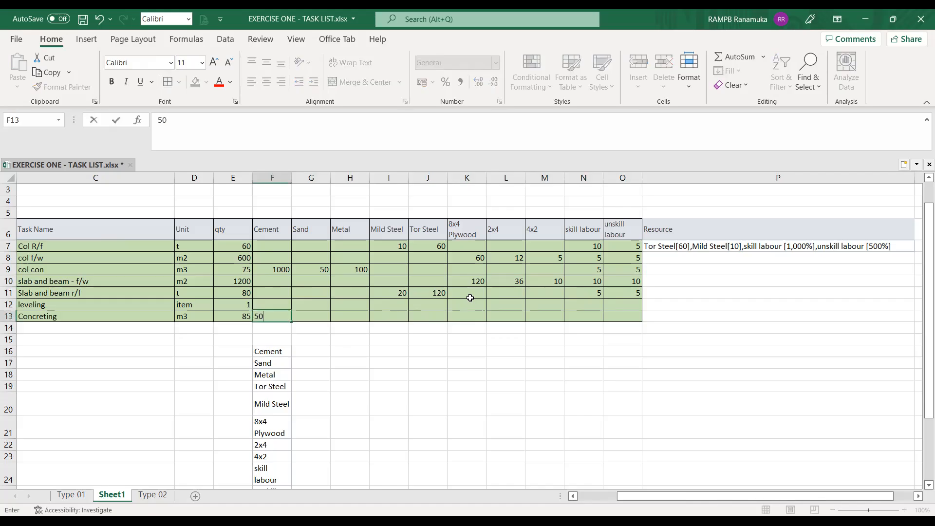
pyautogui.press('Up')
# Step: Set the Cement quantity in the col con row to 500
pyautogui.press('Up')
pyautogui.press('Up')
pyautogui.press('Up')
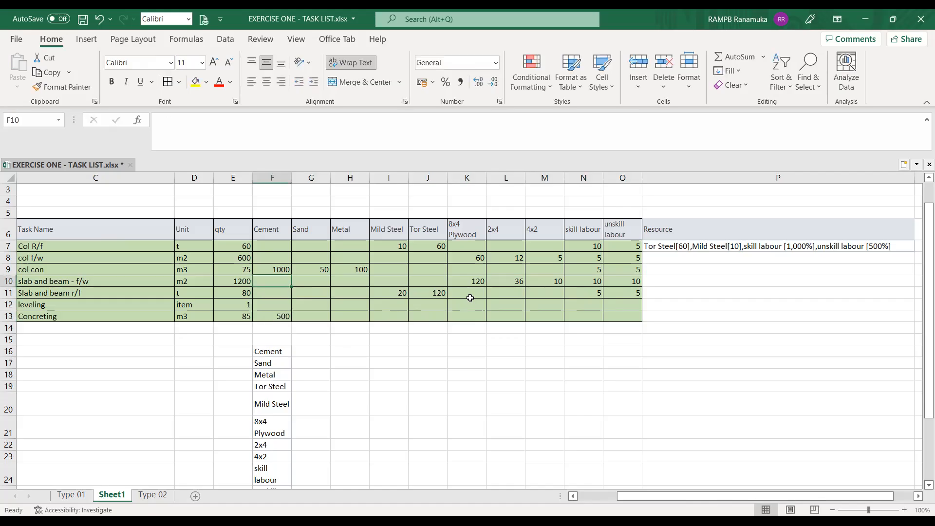
pyautogui.write('500')
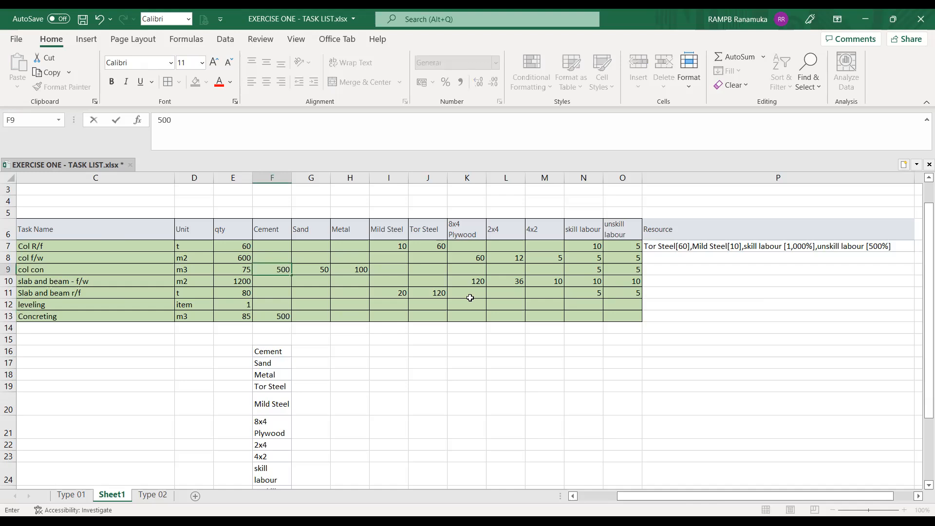
pyautogui.press('Down')
# Step: Enter 750 for Cement, 75 for Sand and 150 for Metal in the Concreting row
pyautogui.press('Down')
pyautogui.press('Down')
pyautogui.press('Down')
pyautogui.write('75')
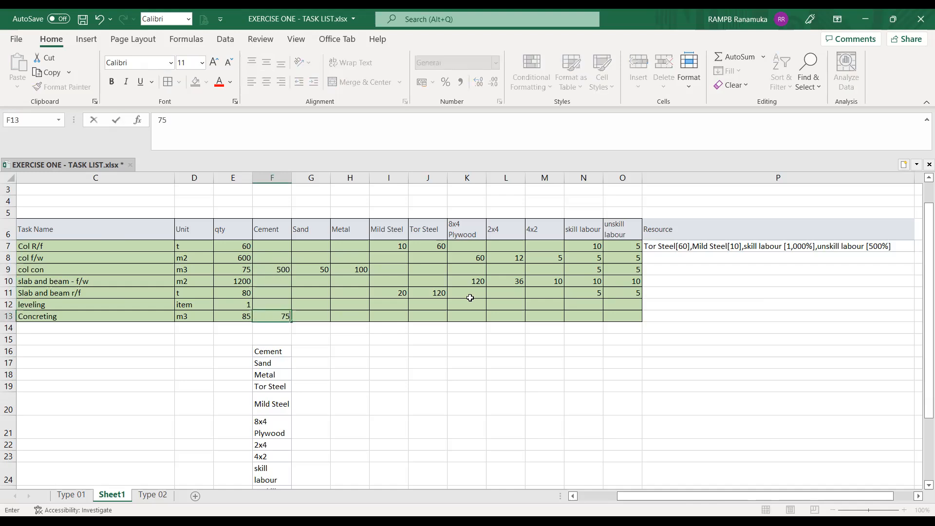
pyautogui.write('0')
pyautogui.press('Tab')
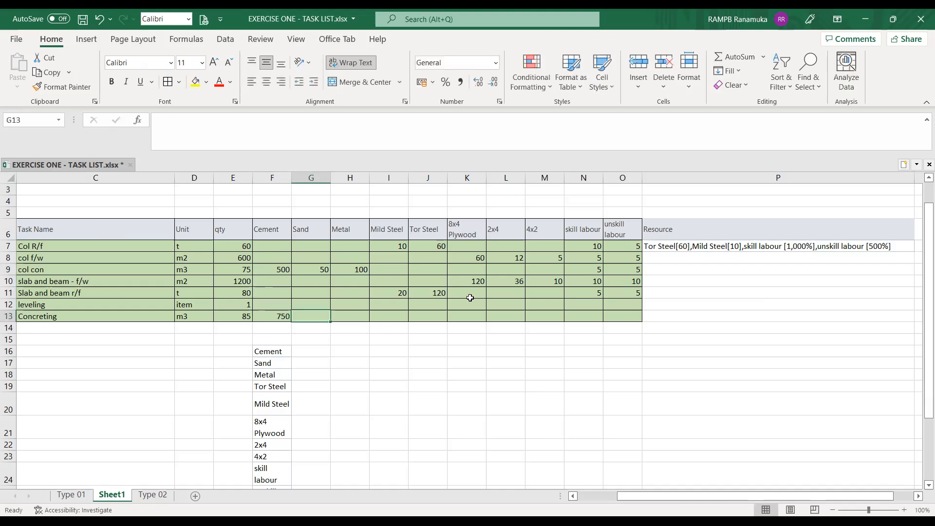
pyautogui.write('75')
pyautogui.press('Tab')
pyautogui.write('150')
pyautogui.press('Tab')
# Step: Enter 5 each for skill labour and unskill labour in the Concreting row
pyautogui.press('Tab')
pyautogui.press('Tab')
pyautogui.press('Tab')
pyautogui.press('Tab')
pyautogui.press('Tab')
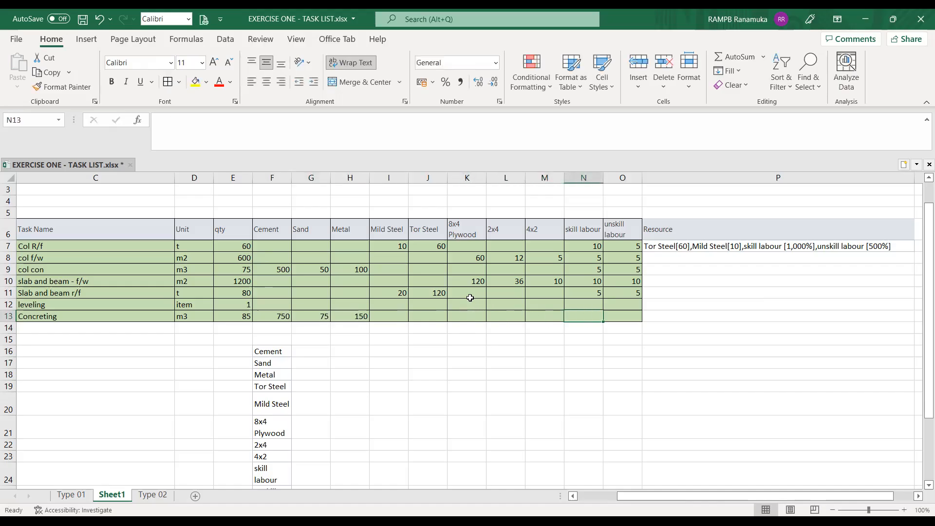
pyautogui.write('5')
pyautogui.press('Tab')
pyautogui.write('5')
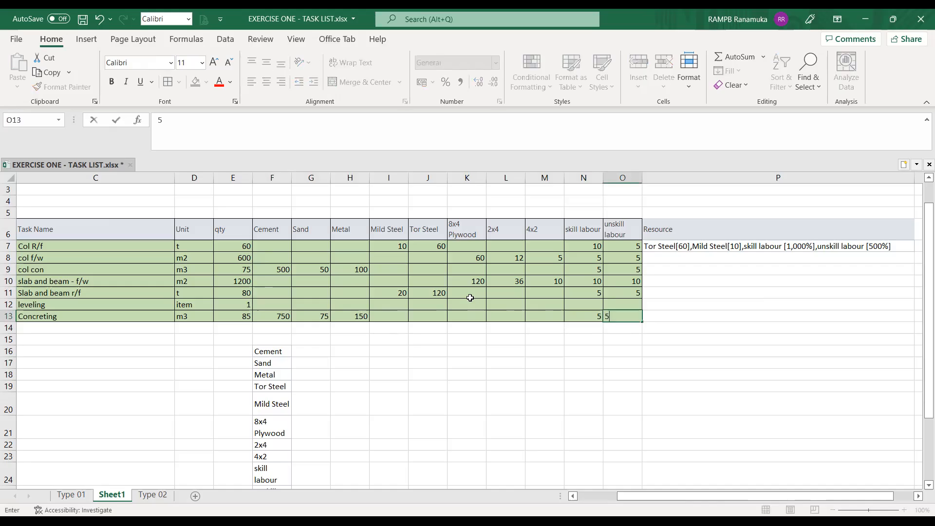
pyautogui.press('Tab')
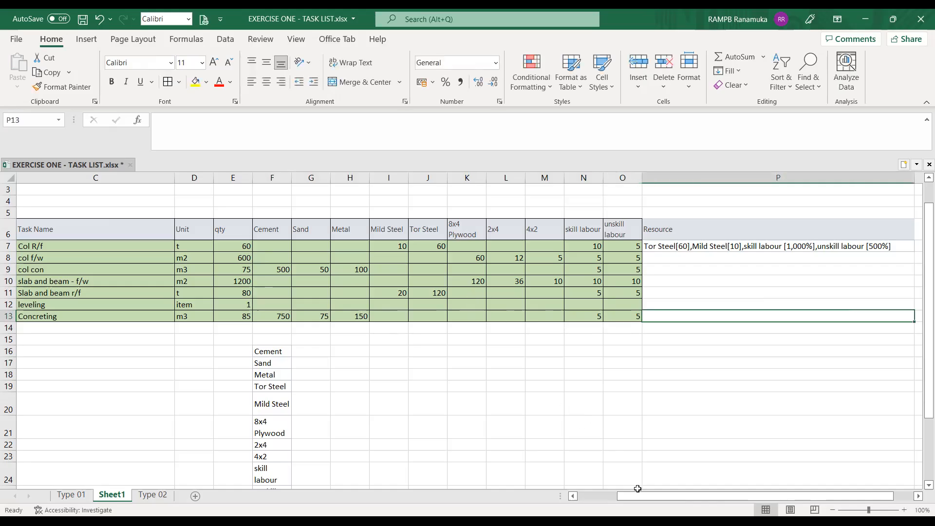
# Step: Review the task names, quantities and resource columns of the filled-in table
pyautogui.moveTo(636, 496); pyautogui.dragTo(618, 496)
pyautogui.moveTo(99, 246); pyautogui.dragTo(102, 320)
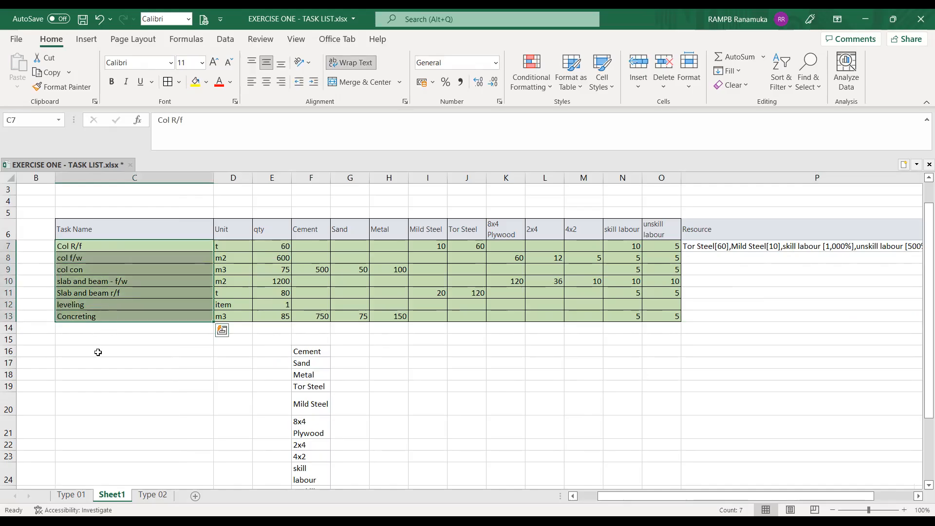
pyautogui.click(98, 352)
pyautogui.moveTo(101, 247); pyautogui.dragTo(81, 314)
pyautogui.click(266, 245)
pyautogui.moveTo(267, 257); pyautogui.dragTo(266, 324)
pyautogui.click(372, 328)
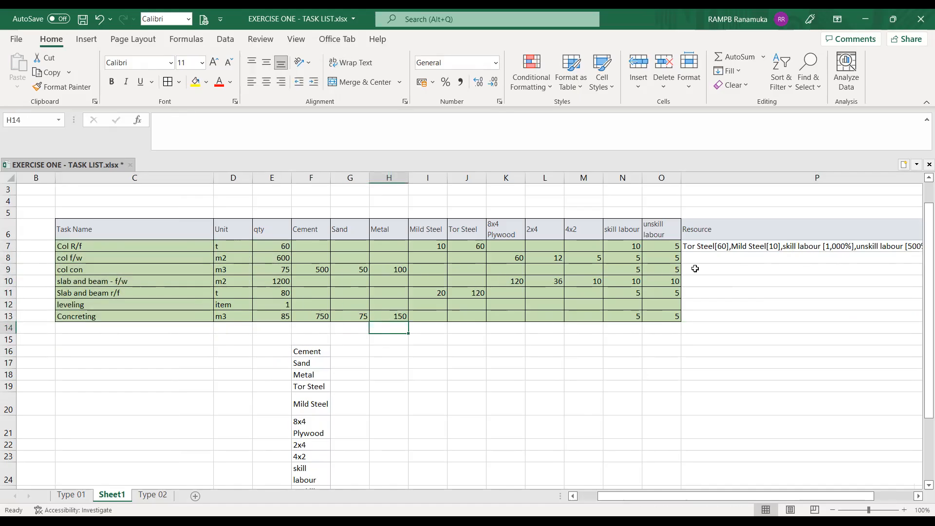
pyautogui.click(726, 267)
pyautogui.click(725, 258)
pyautogui.moveTo(309, 236); pyautogui.dragTo(661, 321)
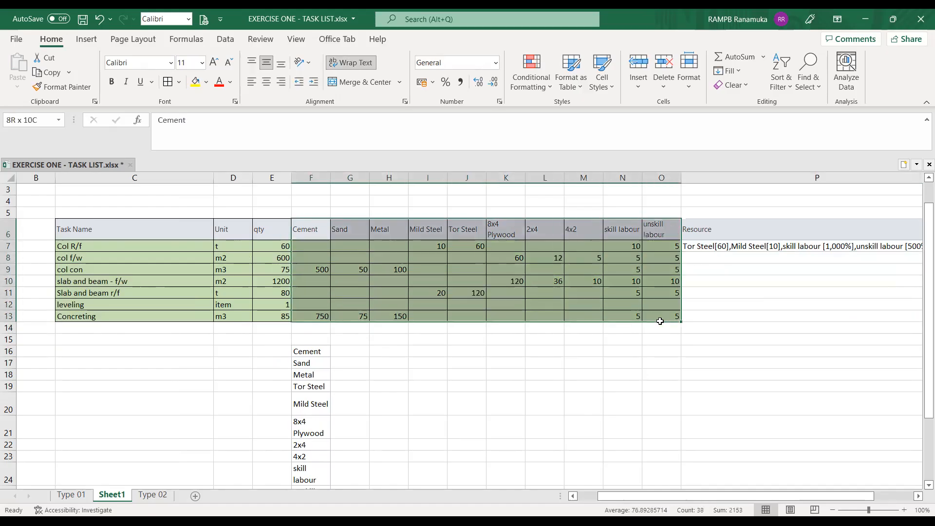
pyautogui.click(503, 336)
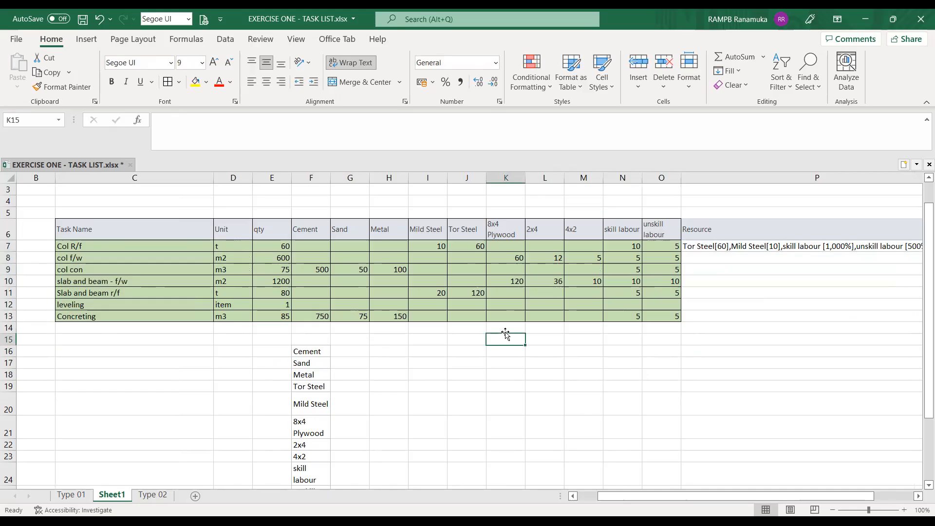
pyautogui.moveTo(100, 229); pyautogui.dragTo(655, 317)
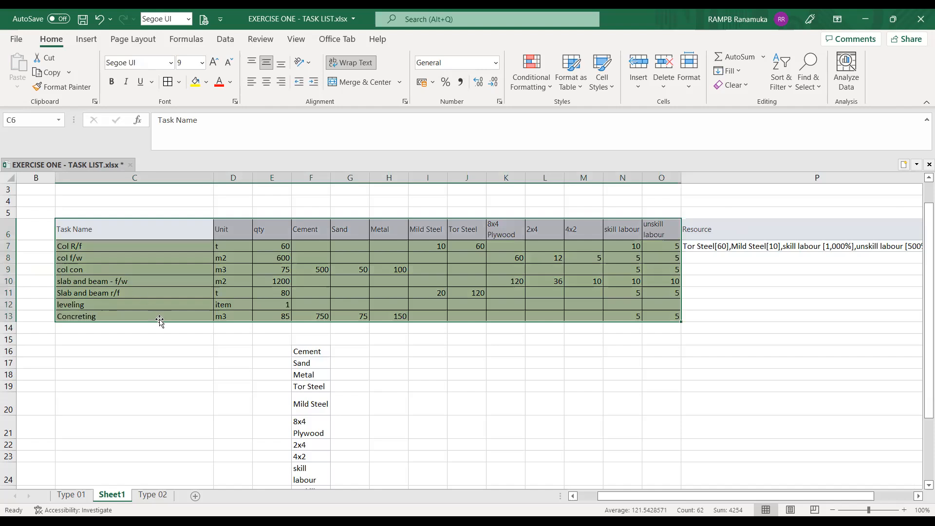
# Step: Delete the rows holding the vertical list of resource names below the task table
pyautogui.click(9, 351)
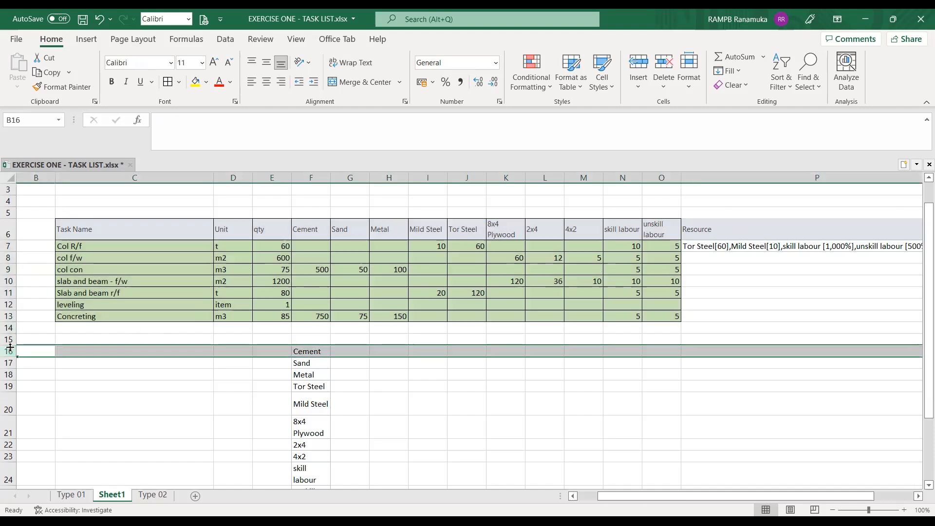
pyautogui.hotkey('ctrl', '-')
pyautogui.hotkey('ctrl', '-')
pyautogui.hotkey('ctrl', '-')
pyautogui.hotkey('ctrl', '-')
pyautogui.hotkey('ctrl', '-')
pyautogui.hotkey('ctrl', '-')
pyautogui.hotkey('ctrl', '-')
pyautogui.hotkey('ctrl', '-')
pyautogui.hotkey('ctrl', '-')
pyautogui.hotkey('ctrl', '-')
pyautogui.hotkey('ctrl', '-')
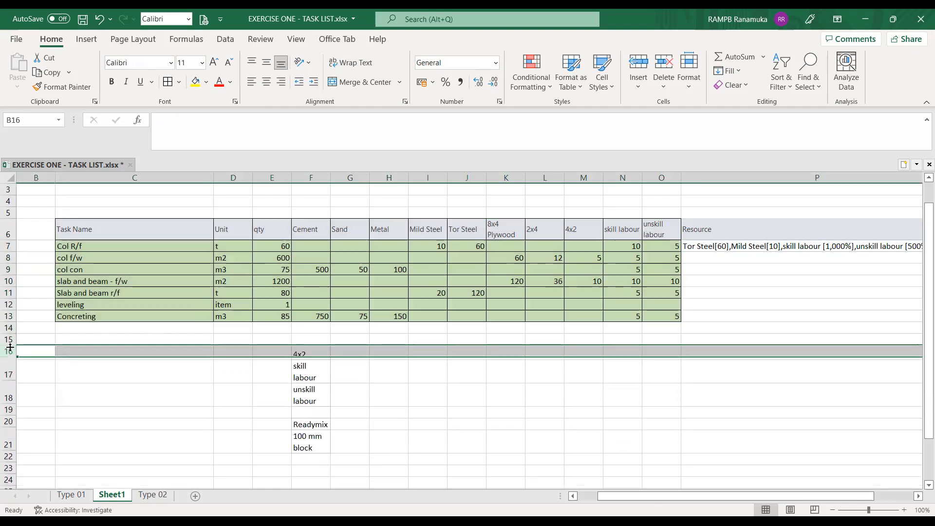
pyautogui.hotkey('ctrl', '-')
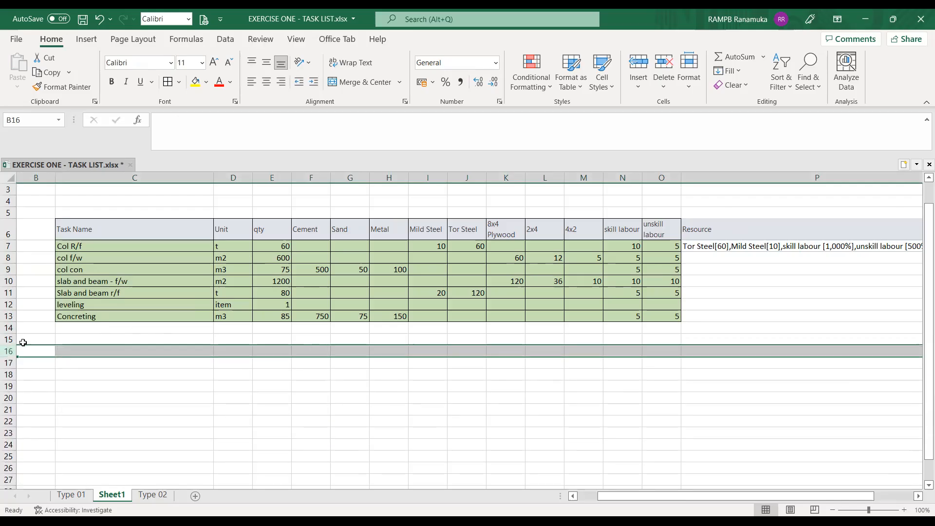
# Step: Examine the task quantities and the Cement, Sand and Metal formulas of the foundation Concrete row in the Type 01 sheet
pyautogui.click(73, 495)
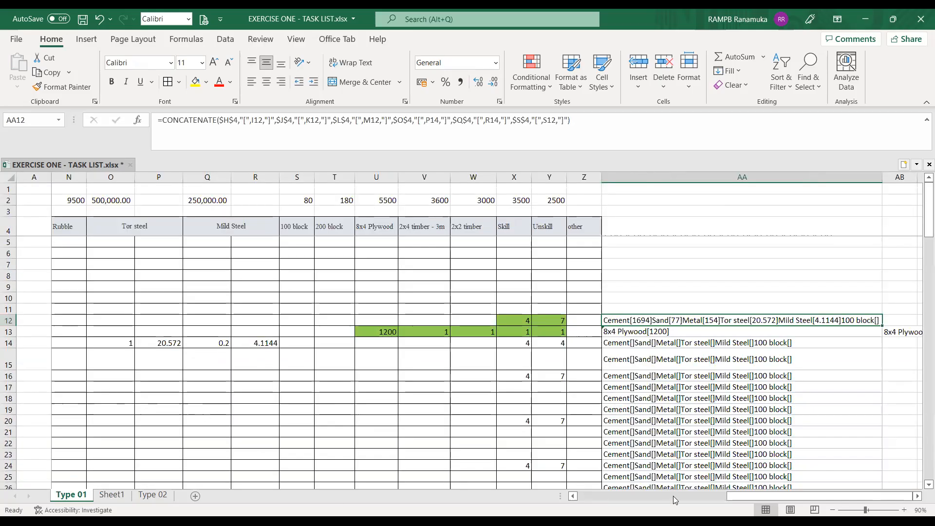
pyautogui.moveTo(744, 498); pyautogui.dragTo(579, 496)
pyautogui.moveTo(134, 320); pyautogui.dragTo(132, 341)
pyautogui.click(412, 325)
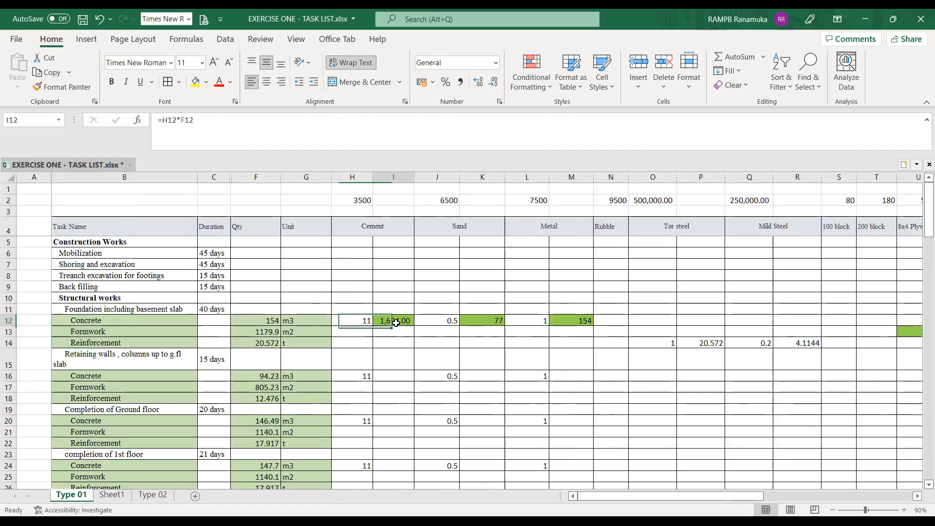
pyautogui.click(496, 325)
pyautogui.click(570, 322)
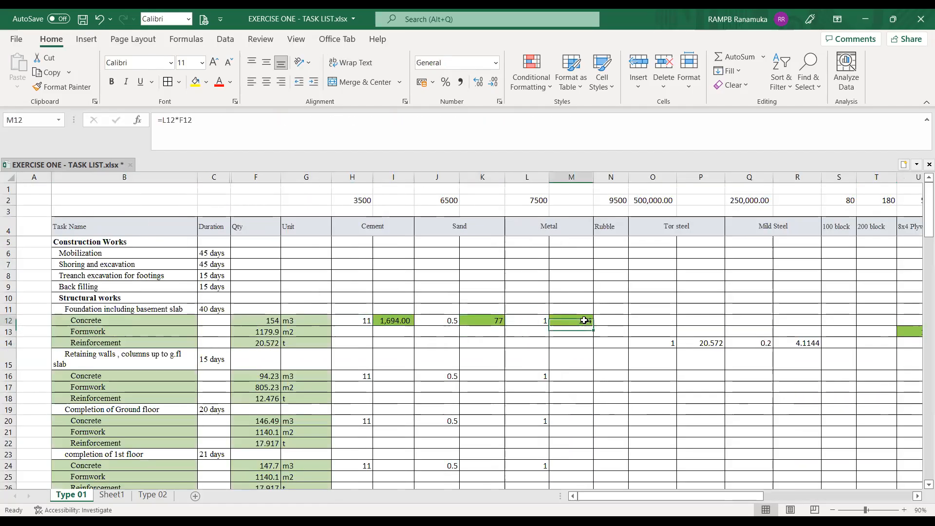
pyautogui.click(256, 320)
pyautogui.click(255, 332)
pyautogui.click(254, 343)
# Step: Return to Sheet1 and examine the Resource text in the Col R/f row
pyautogui.click(114, 497)
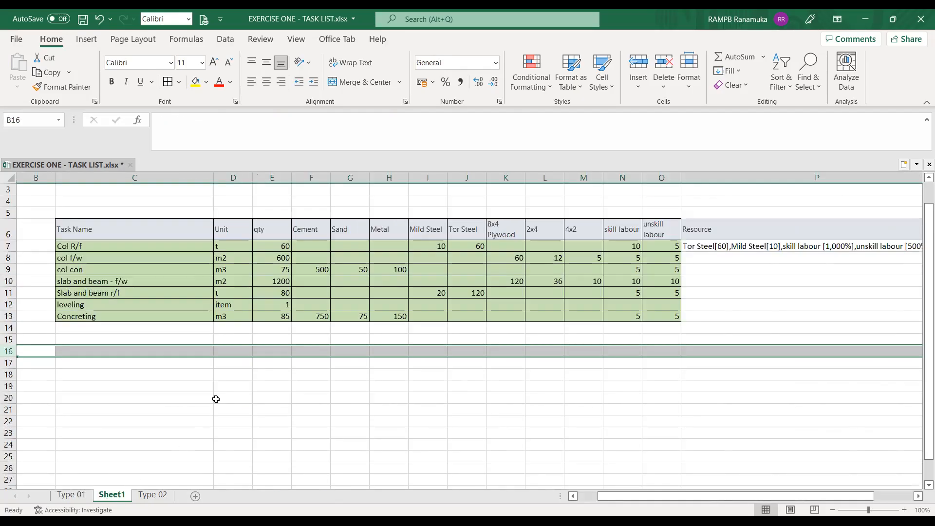
pyautogui.click(92, 248)
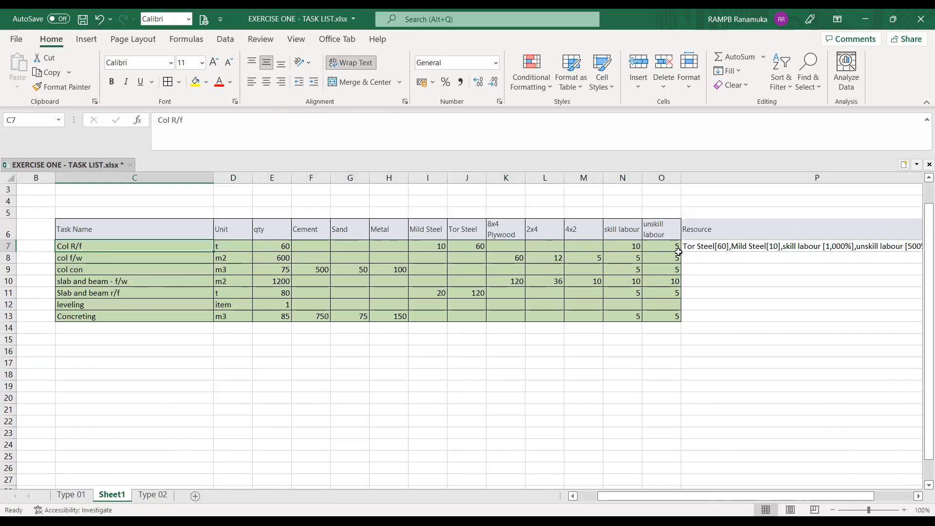
pyautogui.click(723, 242)
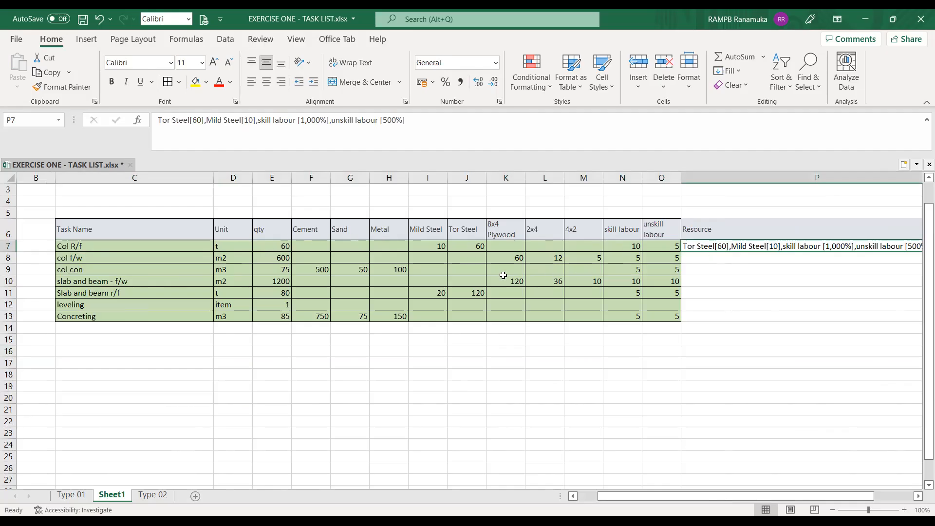
pyautogui.click(714, 261)
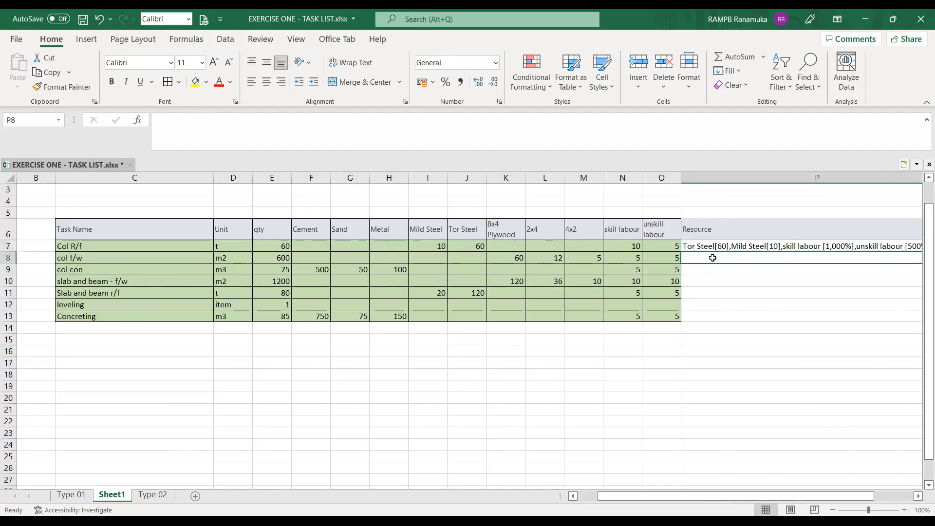
# Step: Try to copy the Resource formula cell of row 12 in the Type 01 sheet to the col f/w Resource cell in Sheet1
pyautogui.click(71, 495)
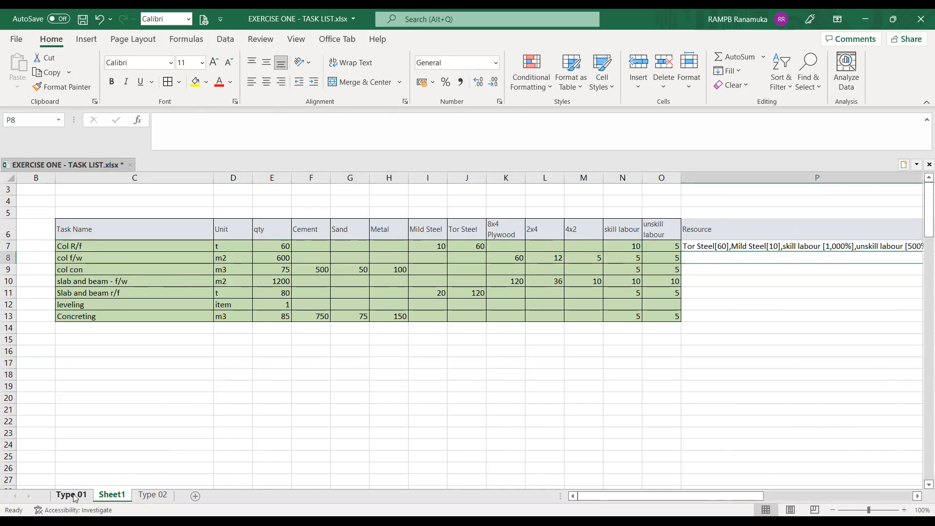
pyautogui.moveTo(716, 496); pyautogui.dragTo(839, 496)
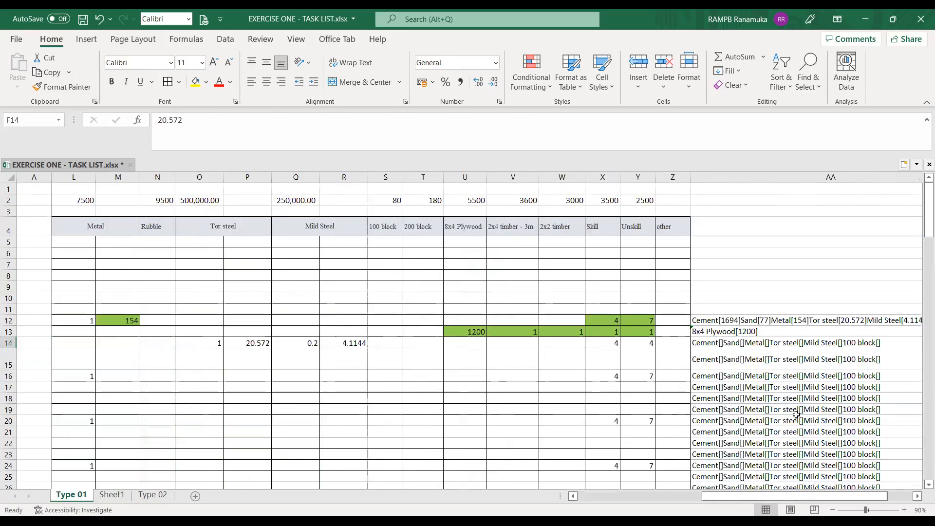
pyautogui.click(746, 320)
pyautogui.click(48, 72)
pyautogui.click(111, 495)
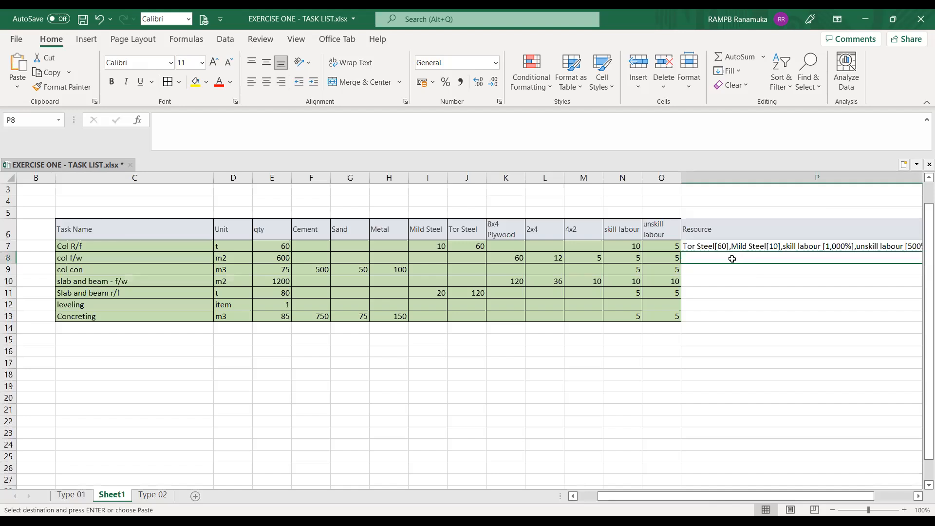
pyautogui.click(208, 128)
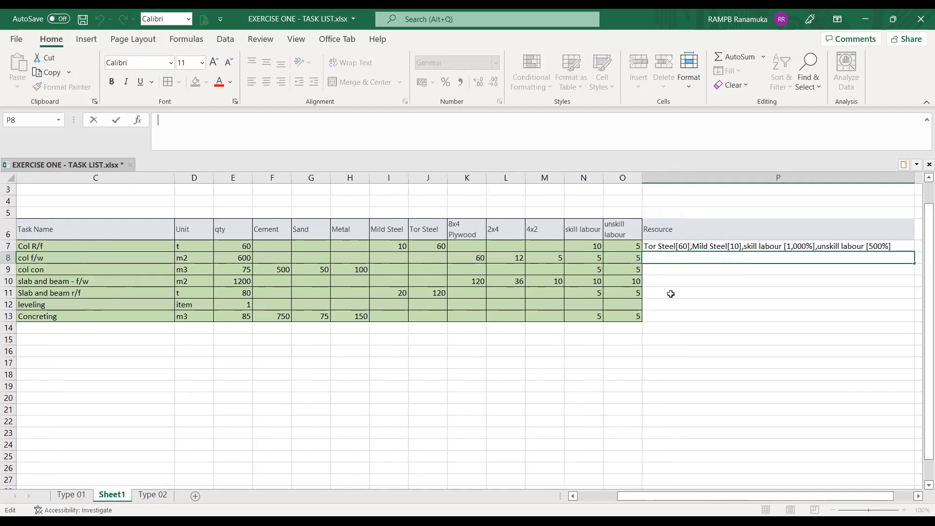
pyautogui.press('Escape')
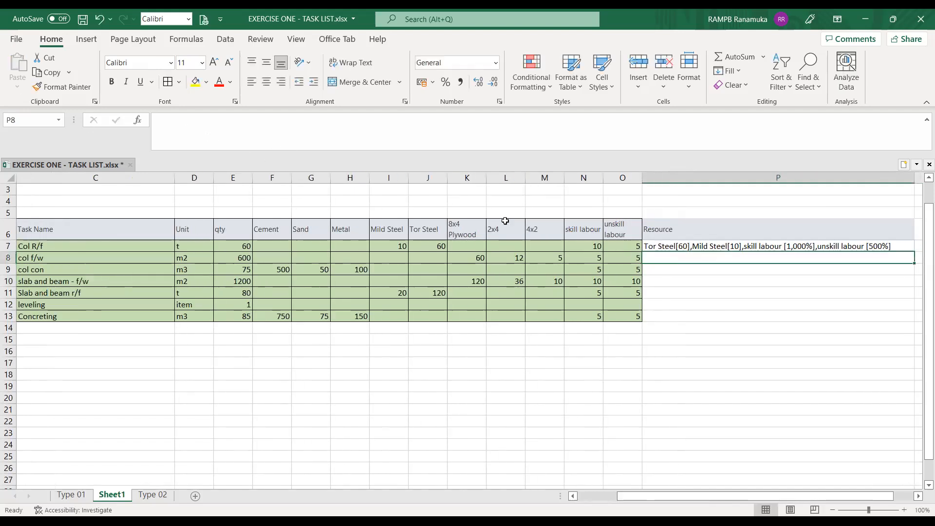
pyautogui.click(72, 495)
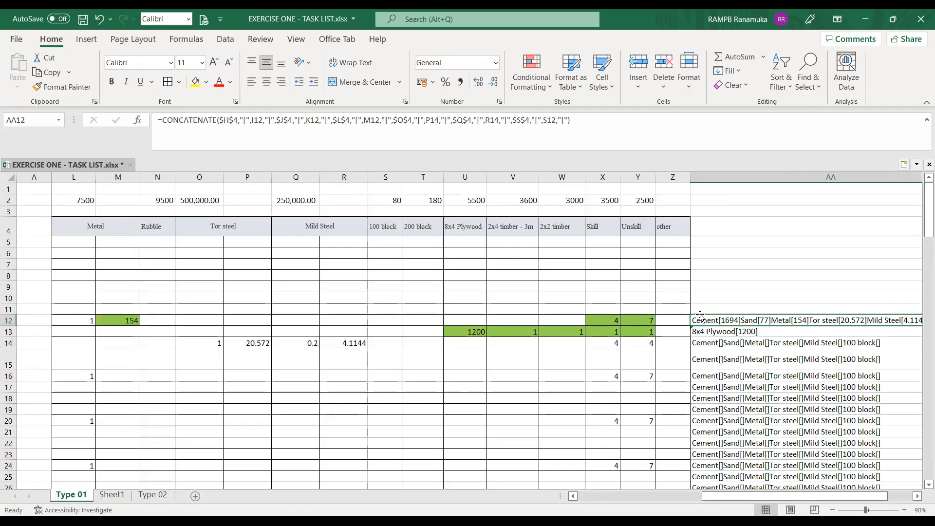
pyautogui.moveTo(619, 126); pyautogui.dragTo(86, 109)
pyautogui.click(52, 73)
pyautogui.write('=')
pyautogui.click(111, 495)
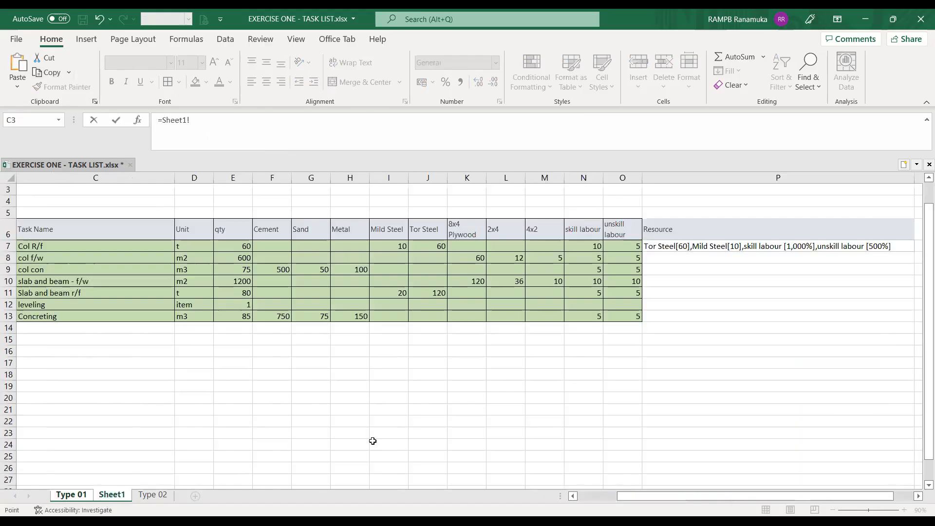
pyautogui.click(660, 257)
pyautogui.press('BackSpace')
pyautogui.press('BackSpace')
pyautogui.press('Escape')
# Step: Copy the row 12 CONCATENATE formula from the Type 01 sheet into the col f/w Resource cell of Sheet1 and inspect its references
pyautogui.click(752, 412)
pyautogui.click(669, 319)
pyautogui.click(53, 73)
pyautogui.click(111, 495)
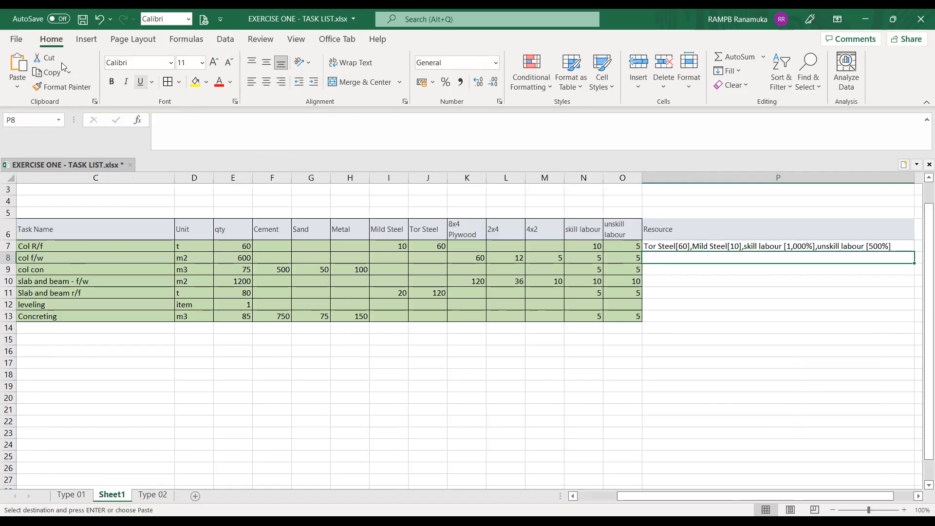
pyautogui.click(17, 63)
pyautogui.click(666, 349)
pyautogui.click(687, 258)
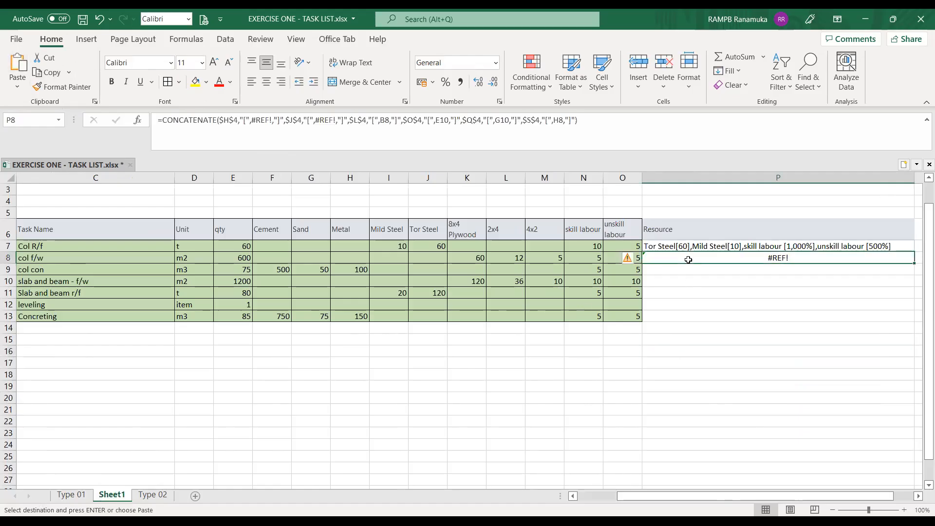
pyautogui.click(247, 126)
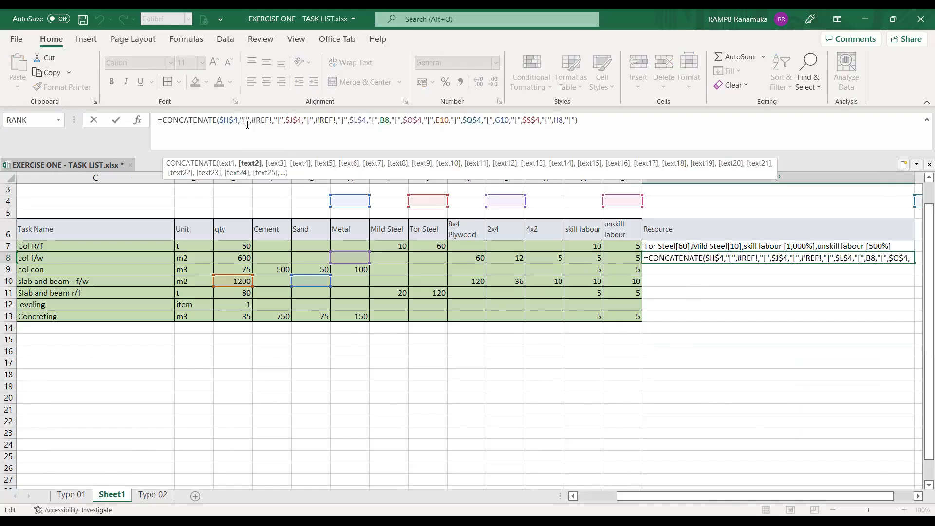
pyautogui.click(689, 257)
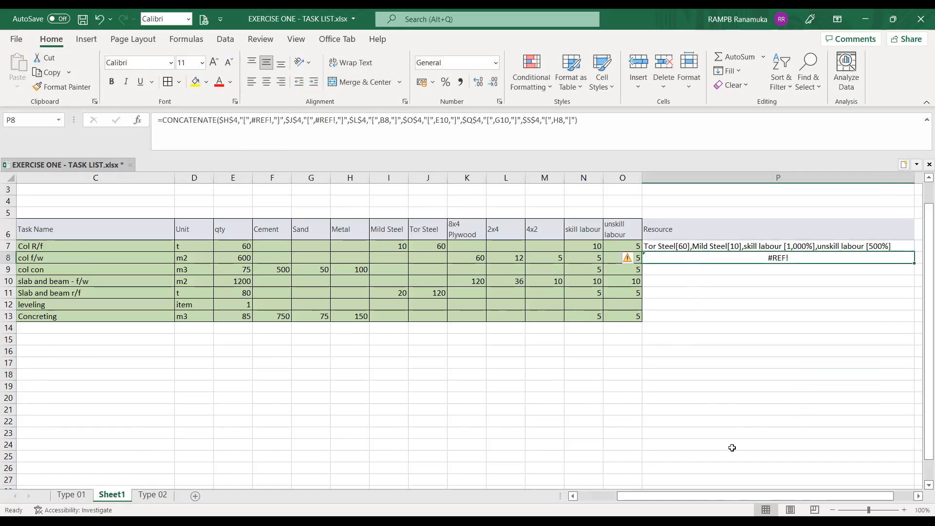
# Step: Try to start a CONCATENATE formula in the Resource cell of the col con row
pyautogui.moveTo(716, 499); pyautogui.dragTo(676, 499)
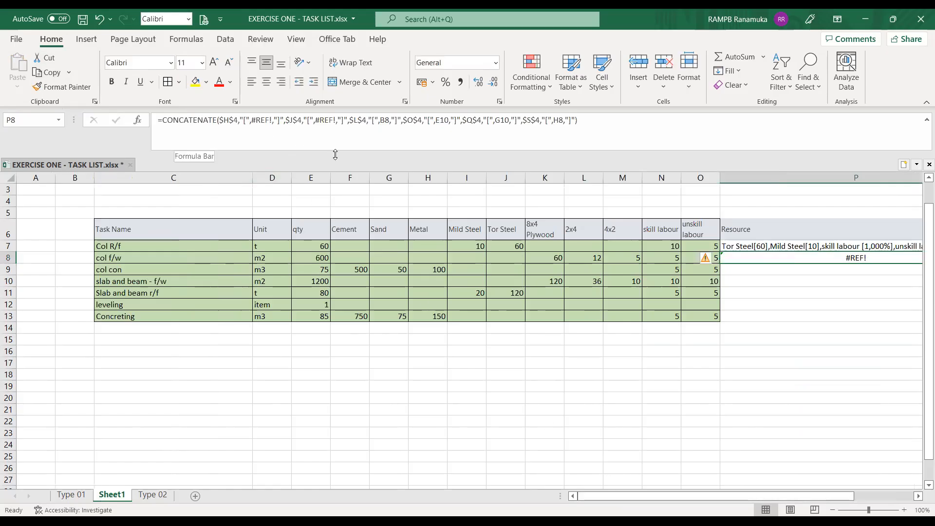
pyautogui.click(763, 271)
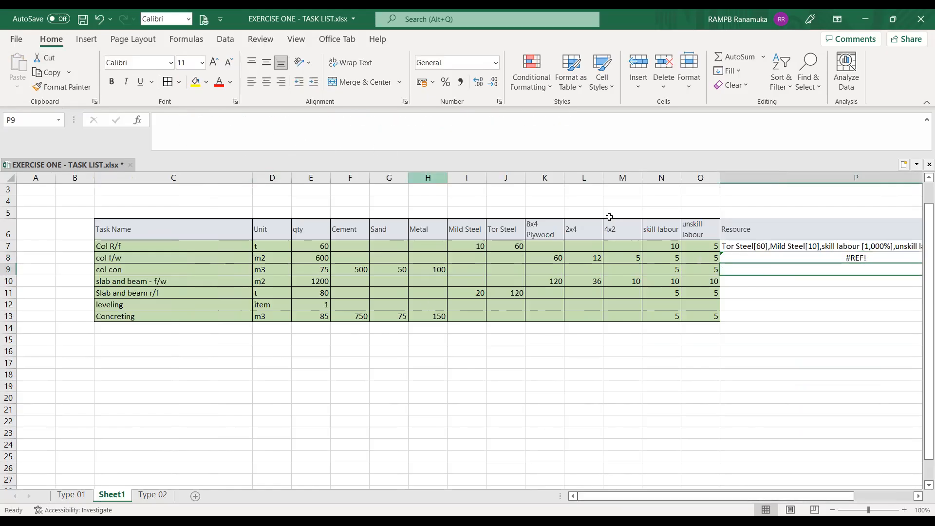
pyautogui.write('=')
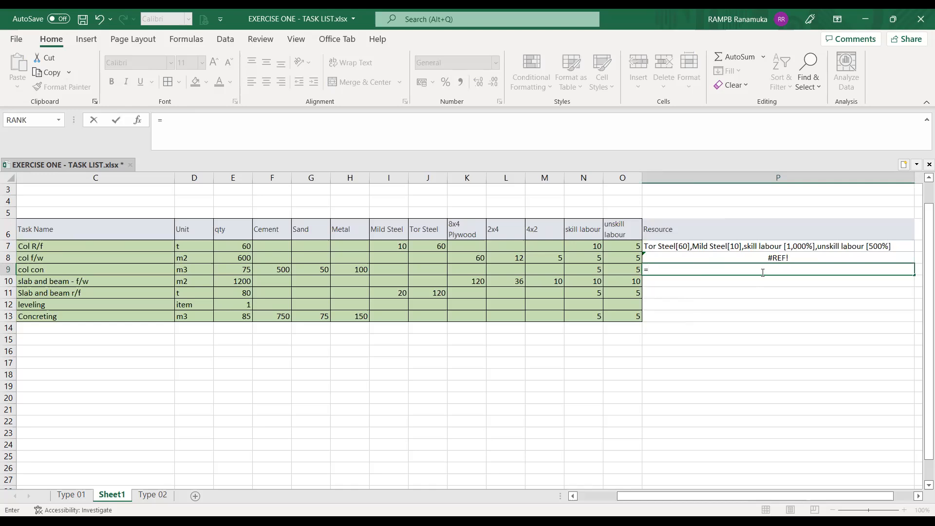
pyautogui.write('co')
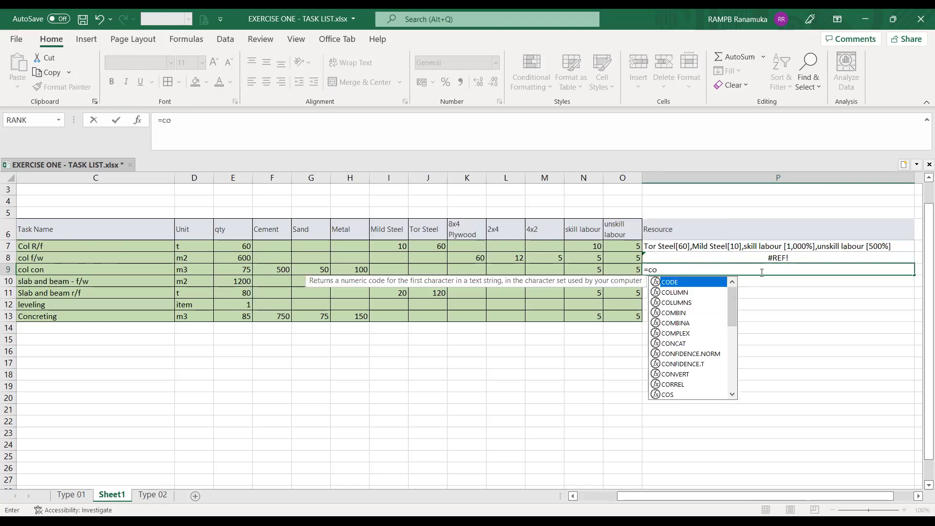
pyautogui.write('nc')
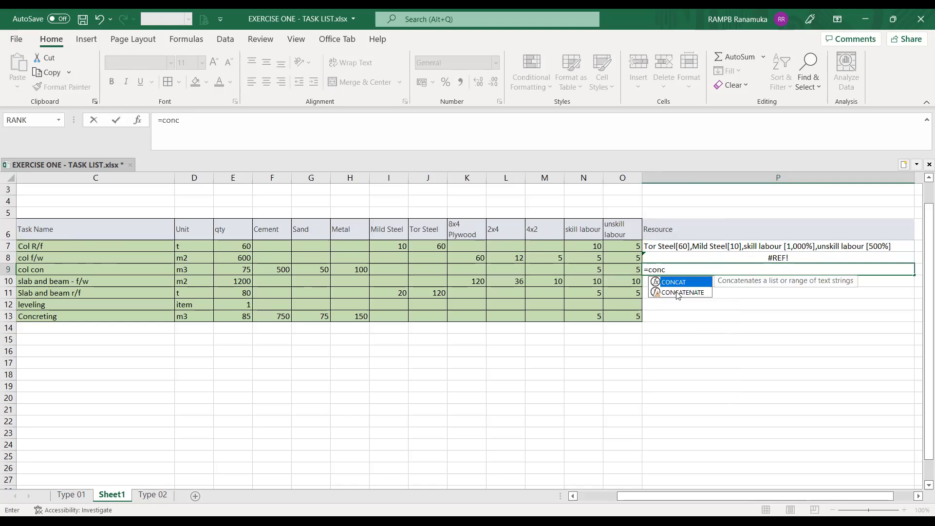
pyautogui.click(682, 293)
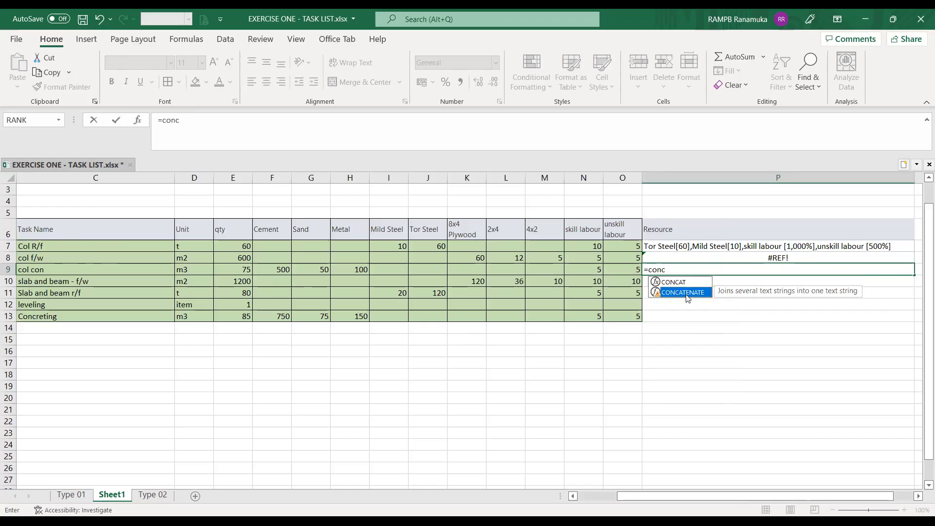
pyautogui.press('Right')
pyautogui.click(618, 272)
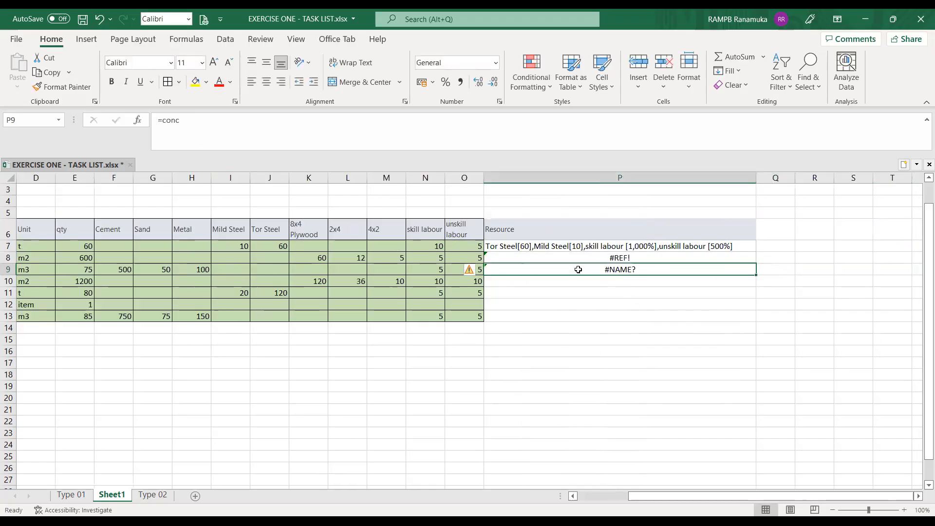
# Step: Try to edit the first arguments of the pasted CONCATENATE formula in the col f/w Resource cell
pyautogui.click(571, 257)
pyautogui.doubleClick(571, 257)
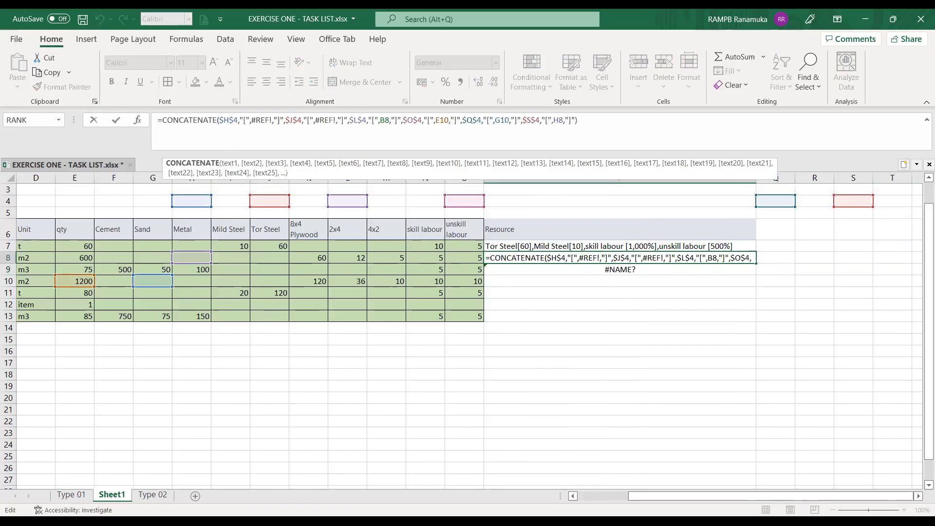
pyautogui.moveTo(796, 496); pyautogui.dragTo(661, 481)
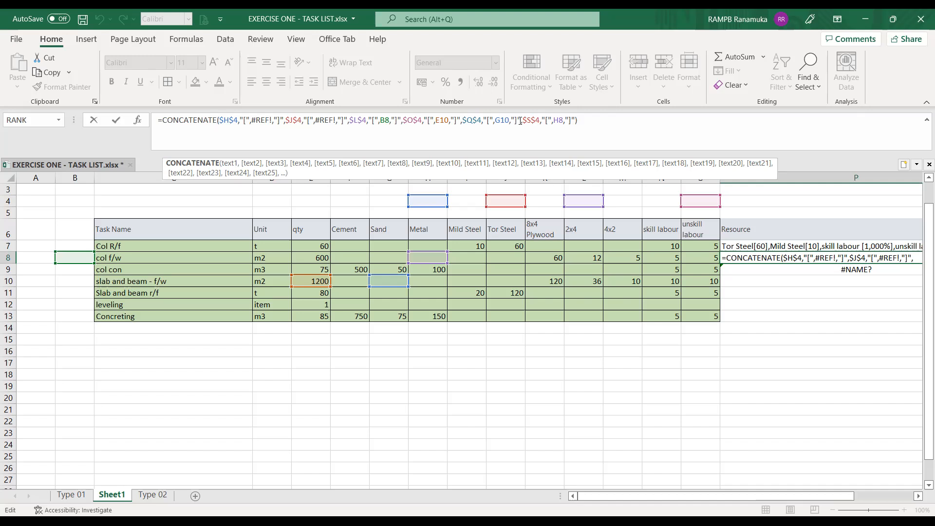
pyautogui.click(244, 119)
pyautogui.press('BackSpace')
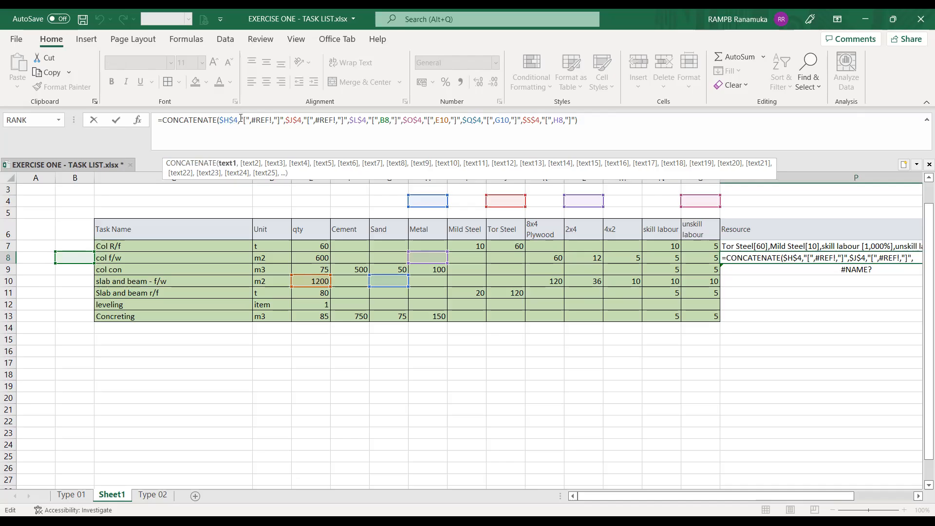
pyautogui.write('"')
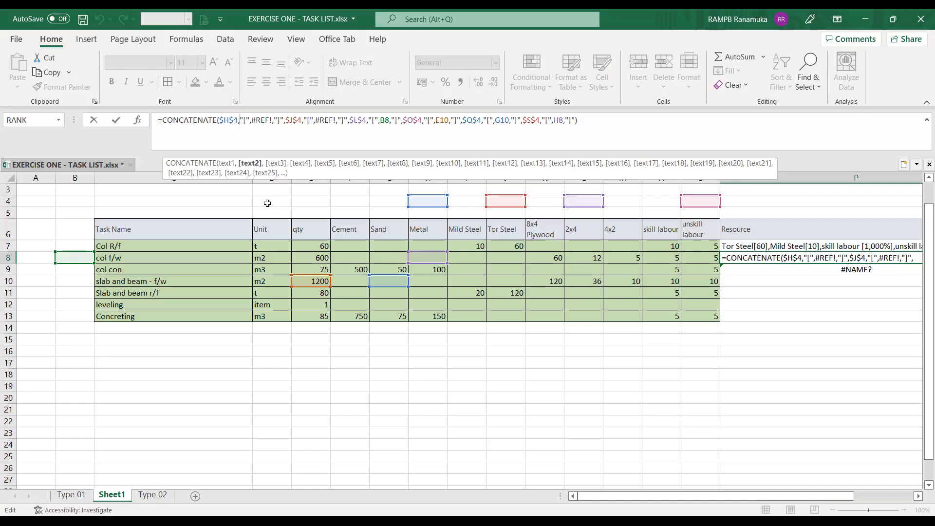
pyautogui.click(716, 384)
# Step: Clear the Resource cells of the col f/w and col con rows
pyautogui.click(706, 260)
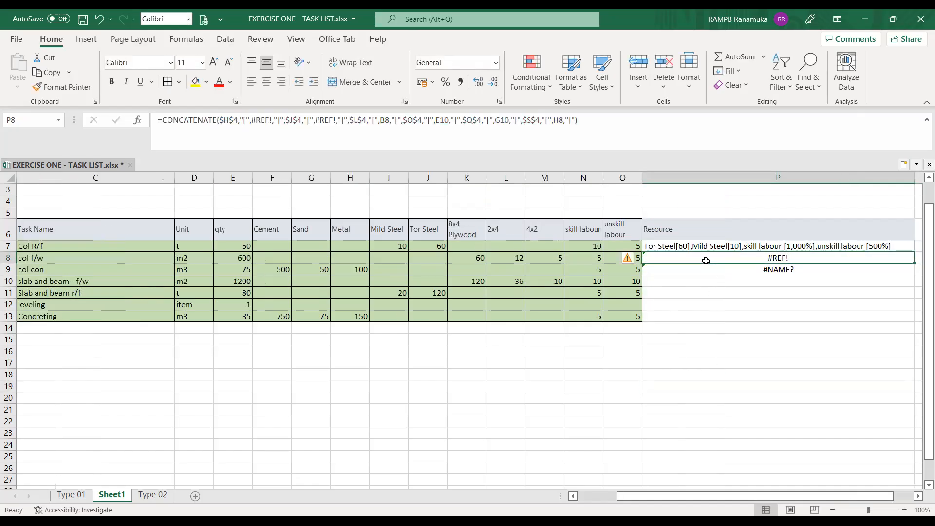
pyautogui.press('Delete')
pyautogui.click(701, 270)
pyautogui.press('Delete')
pyautogui.click(701, 347)
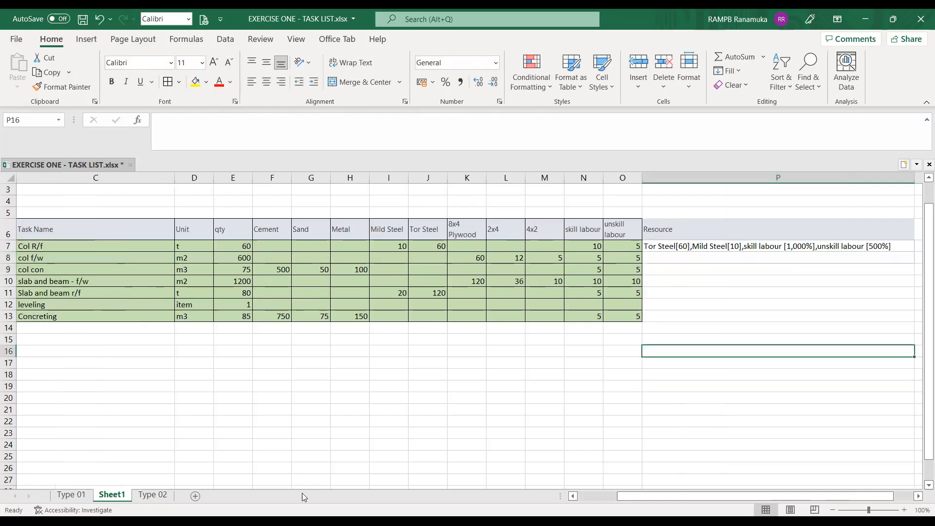
# Step: Try to transfer the full text of the row 12 CONCATENATE formula from the Type 01 sheet to the col f/w Resource cell in Sheet1
pyautogui.click(54, 494)
pyautogui.click(678, 334)
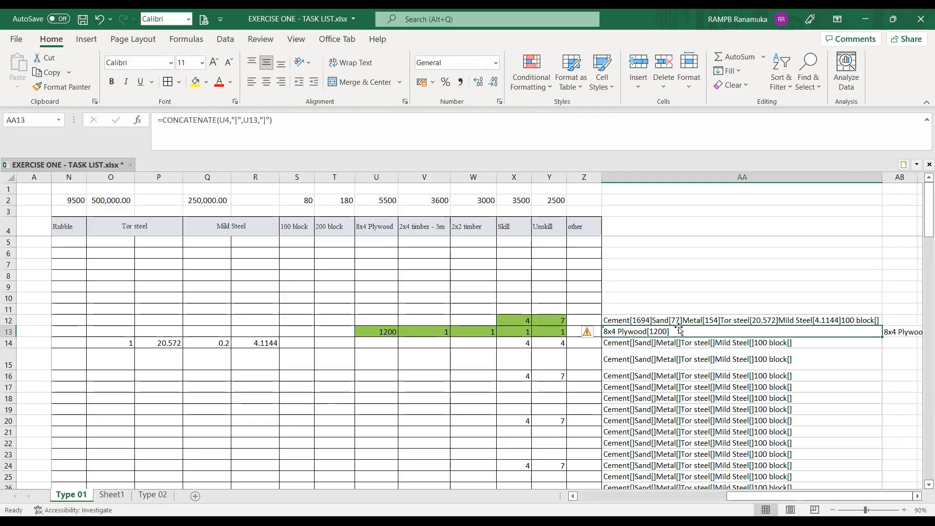
pyautogui.click(624, 320)
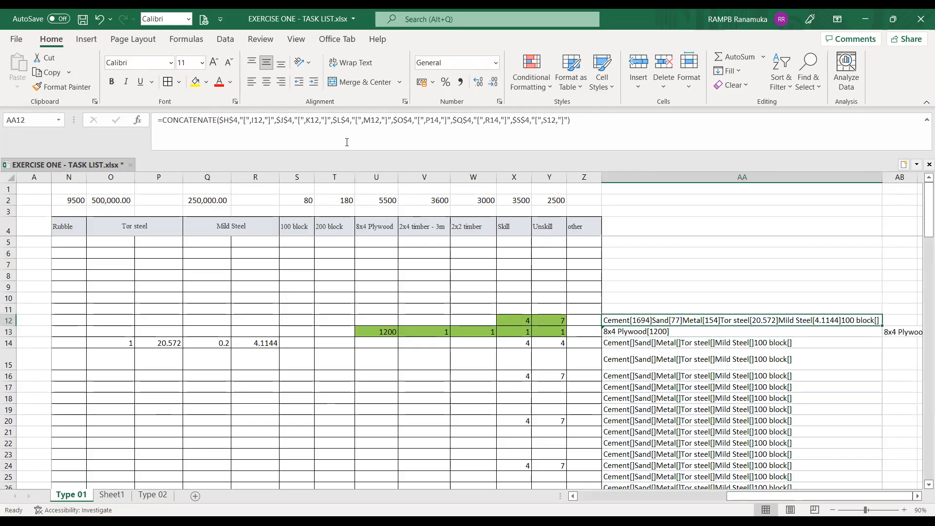
pyautogui.moveTo(571, 120); pyautogui.dragTo(115, 122)
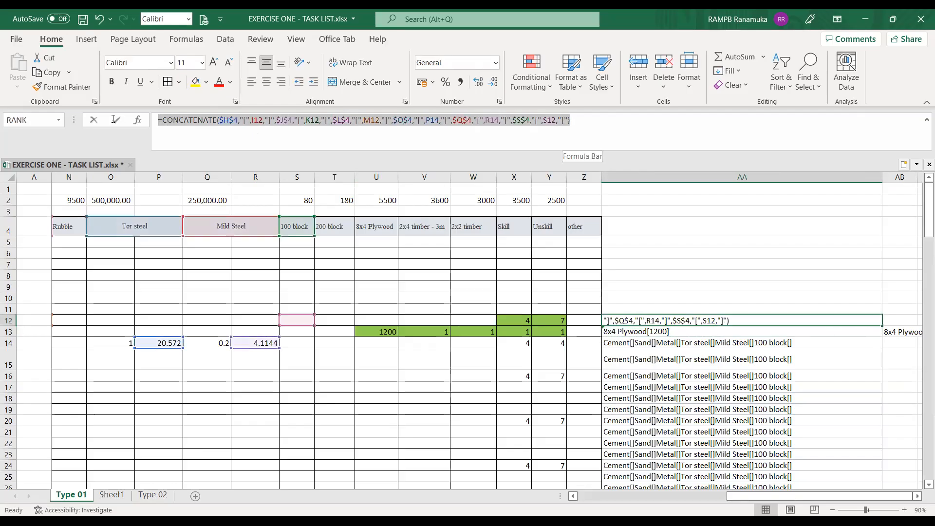
pyautogui.click(57, 73)
pyautogui.press('Escape')
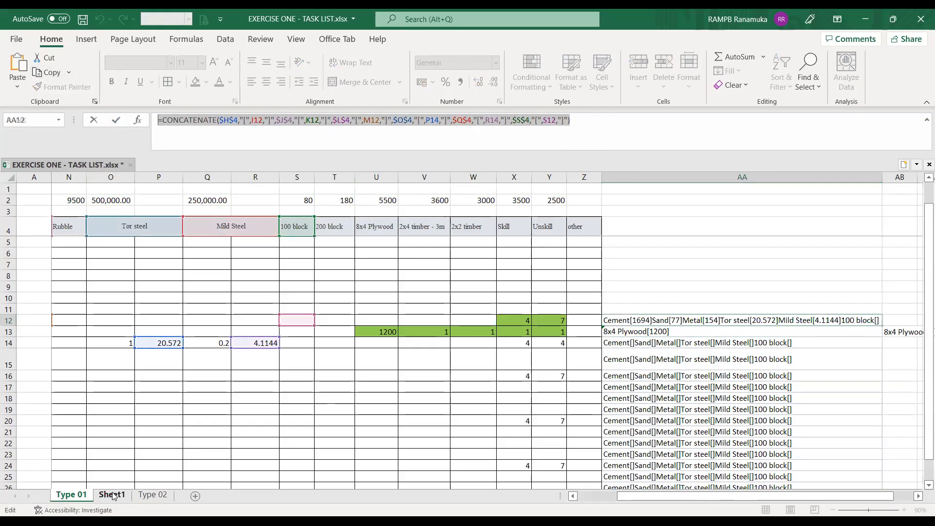
pyautogui.write('=')
pyautogui.click(112, 495)
pyautogui.click(698, 253)
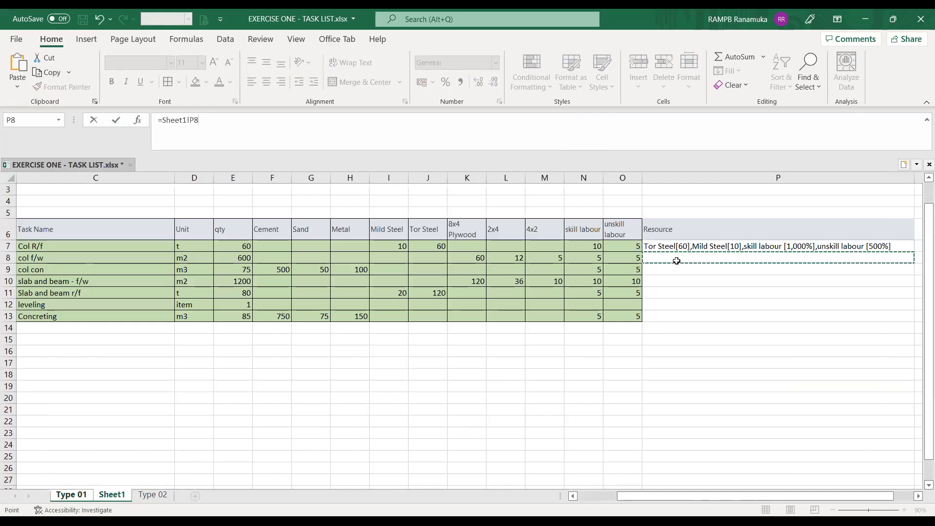
pyautogui.press('Escape')
pyautogui.moveTo(571, 120); pyautogui.dragTo(126, 110)
pyautogui.write('=')
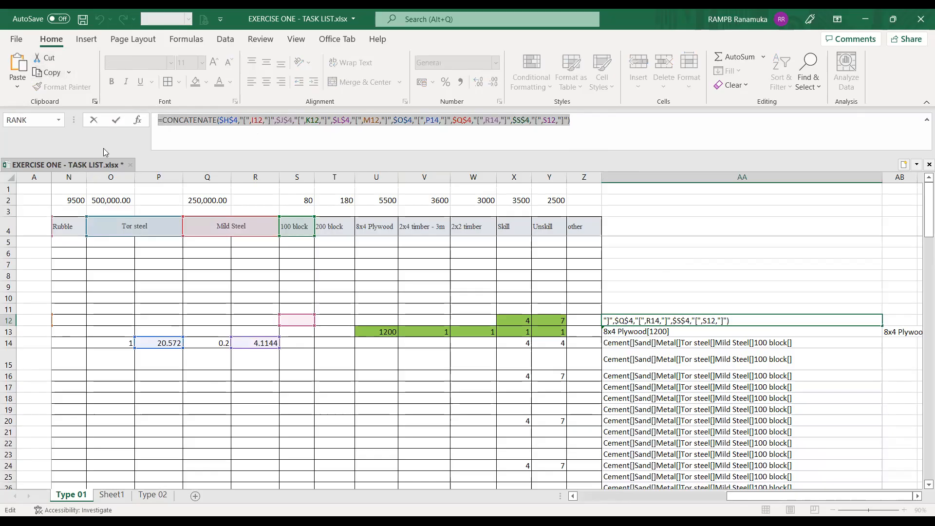
pyautogui.click(111, 494)
pyautogui.click(665, 257)
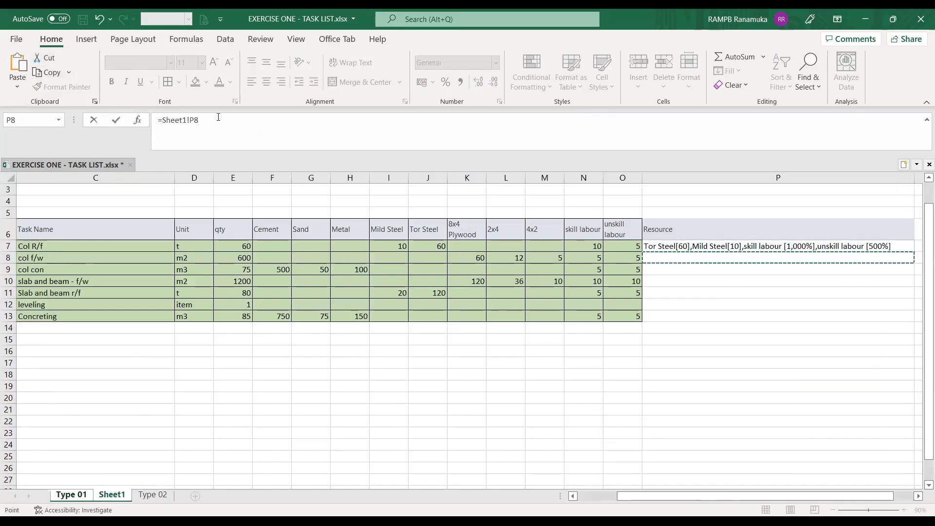
pyautogui.write('=')
pyautogui.click(653, 256)
pyautogui.write('=Sheet1!P8==')
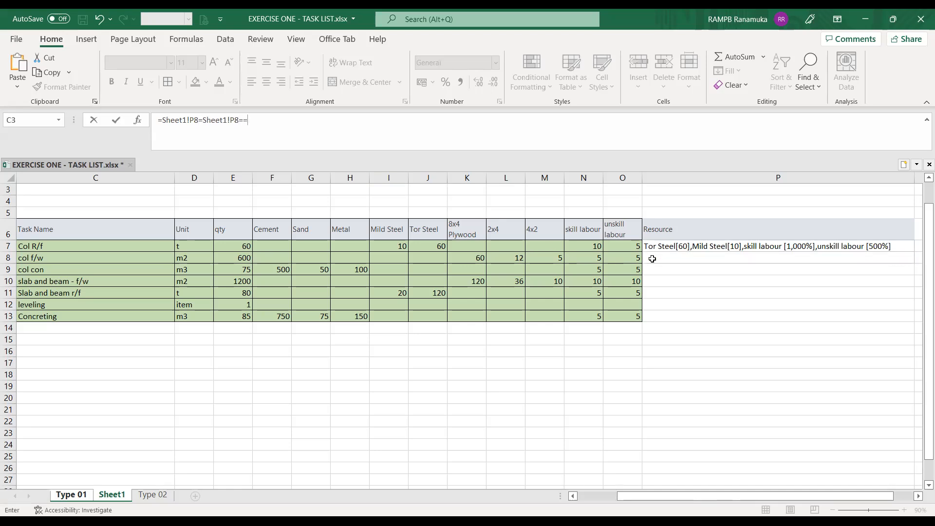
pyautogui.click(655, 281)
pyautogui.click(668, 257)
pyautogui.press('Escape')
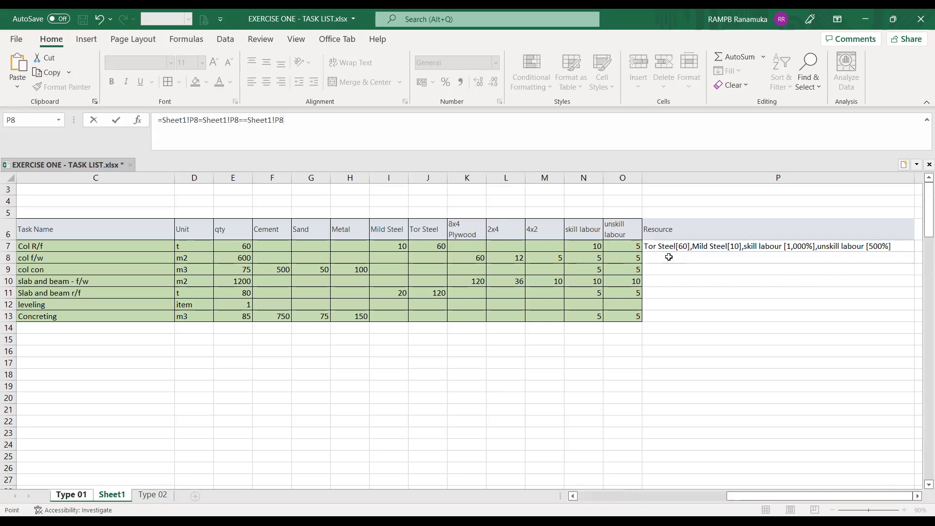
# Step: Link the col f/w Resource cell in Sheet1 to cell AA12 of the Type 01 sheet
pyautogui.click(112, 495)
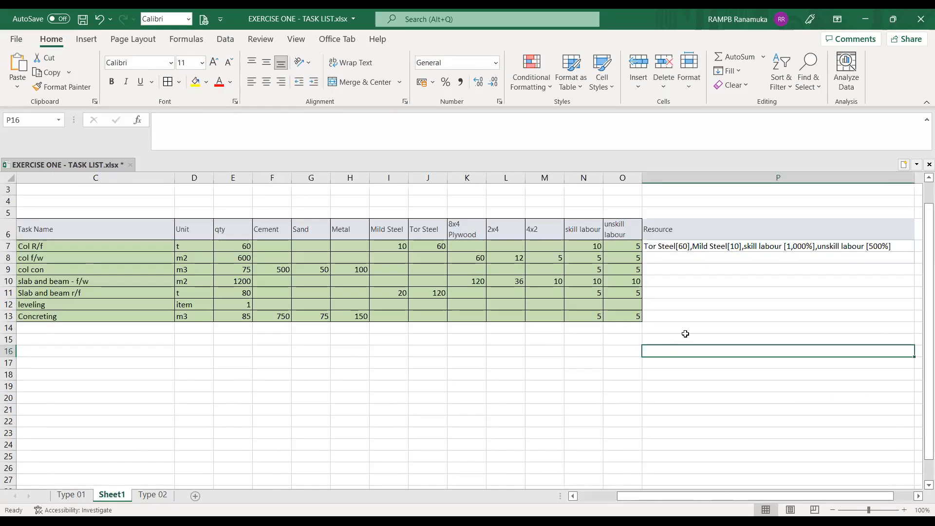
pyautogui.click(668, 255)
pyautogui.write('=')
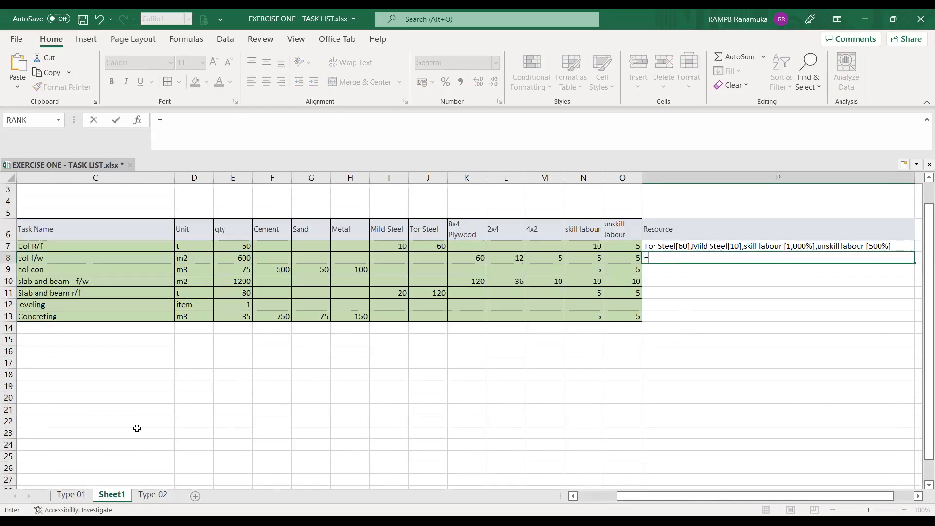
pyautogui.click(71, 495)
pyautogui.click(693, 324)
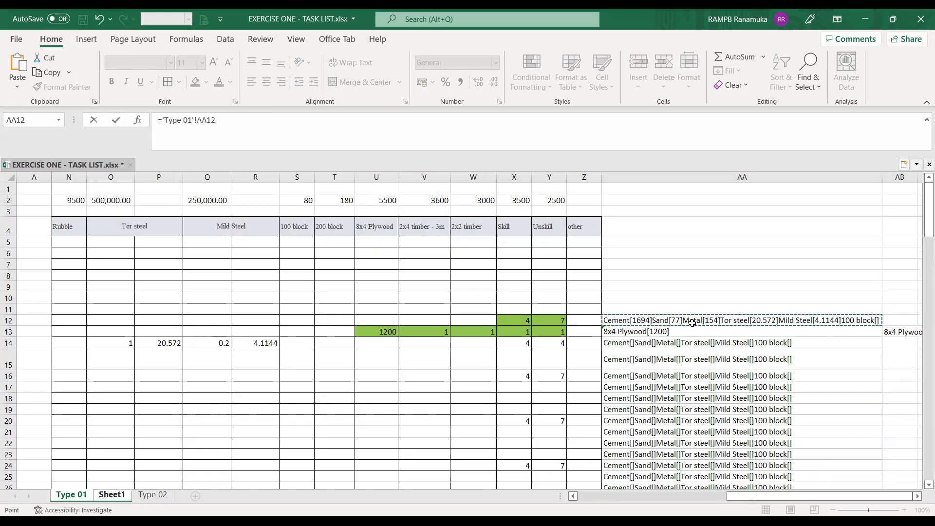
pyautogui.press('Return')
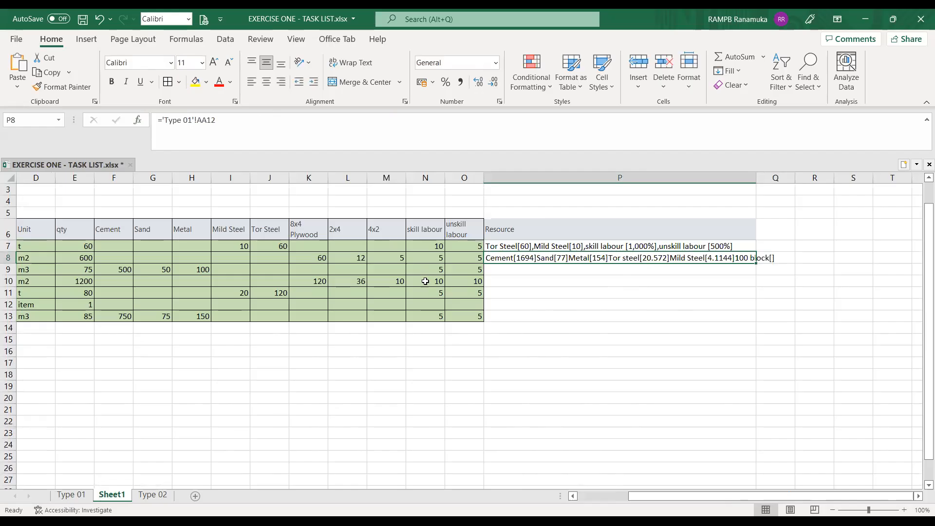
# Step: Copy the short 8x4 Plywood CONCATENATE formula from AA13 of the Type 01 sheet into the col f/w Resource cell in Sheet1
pyautogui.click(71, 495)
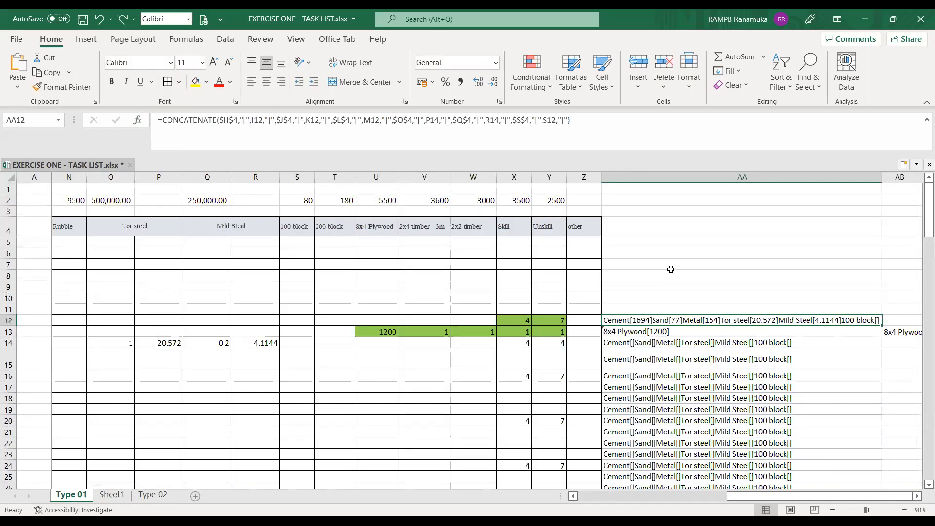
pyautogui.click(655, 331)
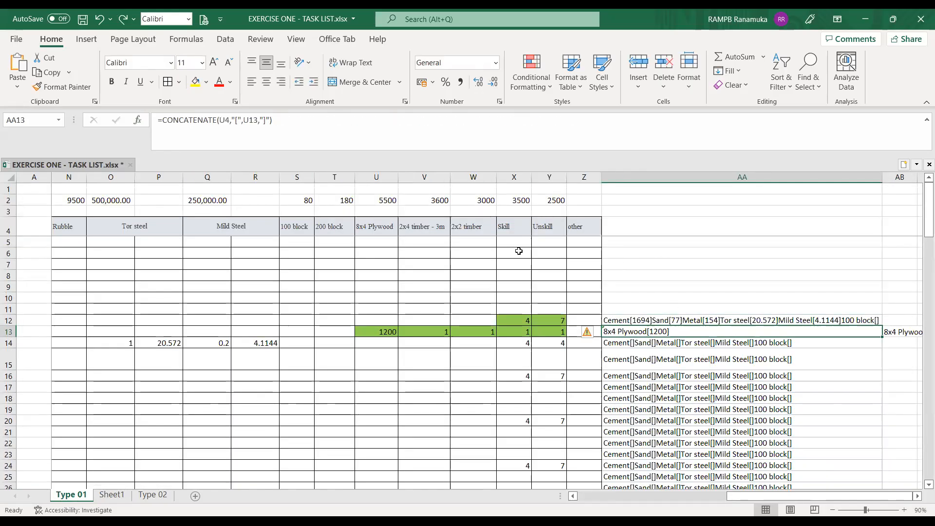
pyautogui.click(250, 124)
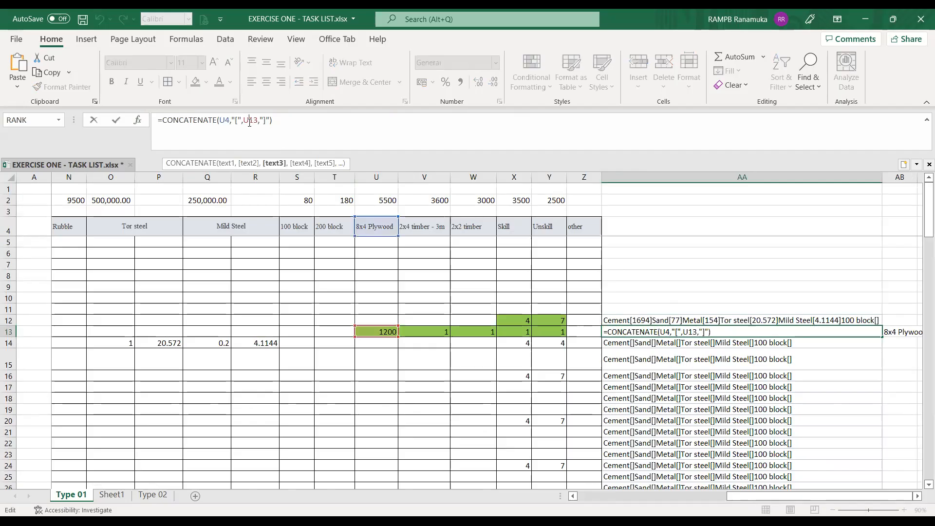
pyautogui.press('Return')
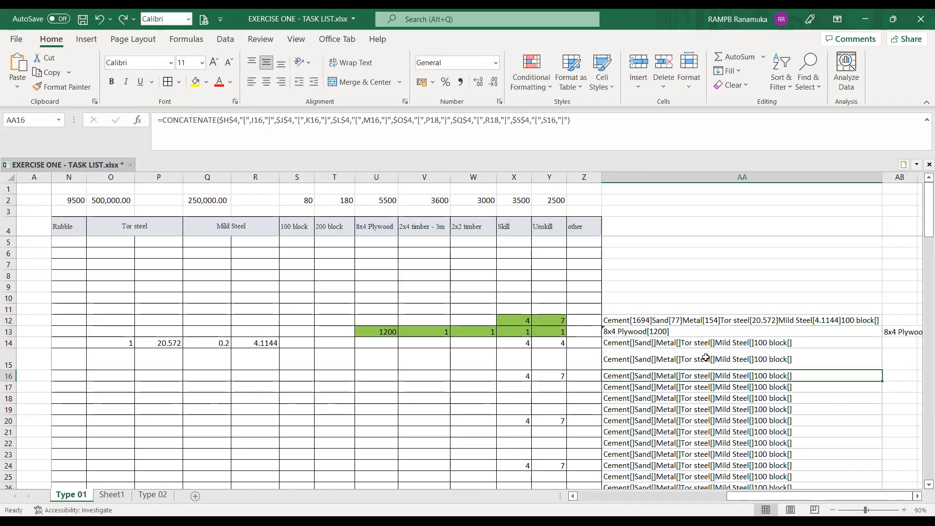
pyautogui.click(689, 333)
pyautogui.click(49, 73)
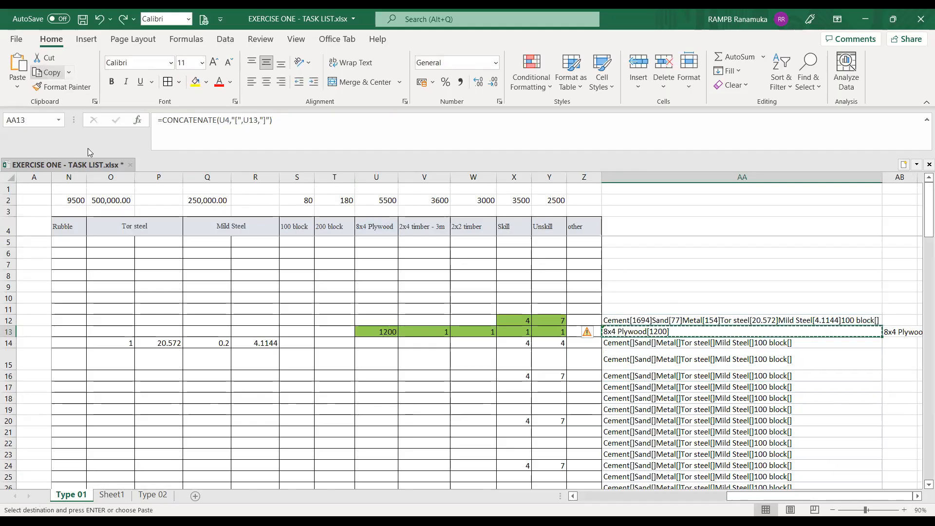
pyautogui.click(111, 495)
pyautogui.click(17, 64)
pyautogui.click(554, 339)
pyautogui.click(584, 259)
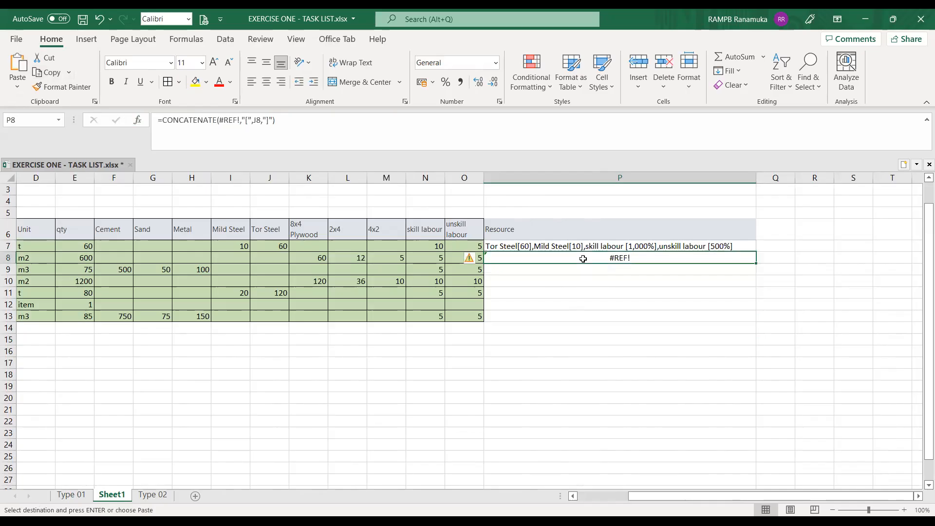
# Step: Replace the broken first argument of the col f/w Resource formula with the 8x4 Plywood header cell K6
pyautogui.click(225, 119)
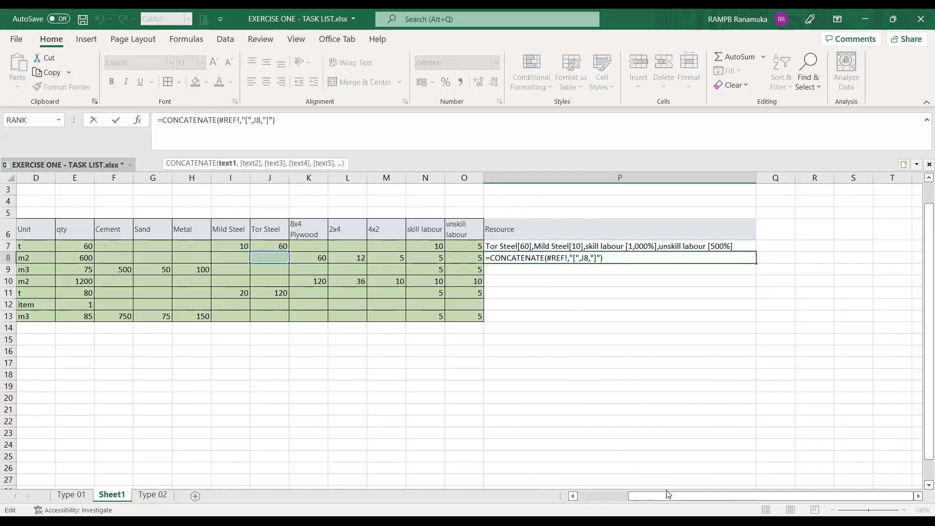
pyautogui.moveTo(666, 497); pyautogui.dragTo(565, 496)
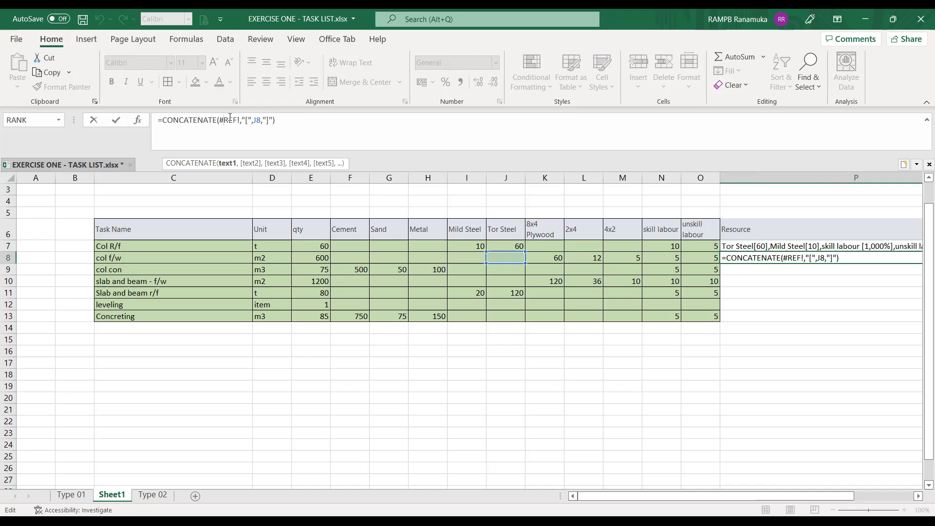
pyautogui.click(241, 120)
pyautogui.press('BackSpace')
pyautogui.press('BackSpace')
pyautogui.press('BackSpace')
pyautogui.press('BackSpace')
pyautogui.press('BackSpace')
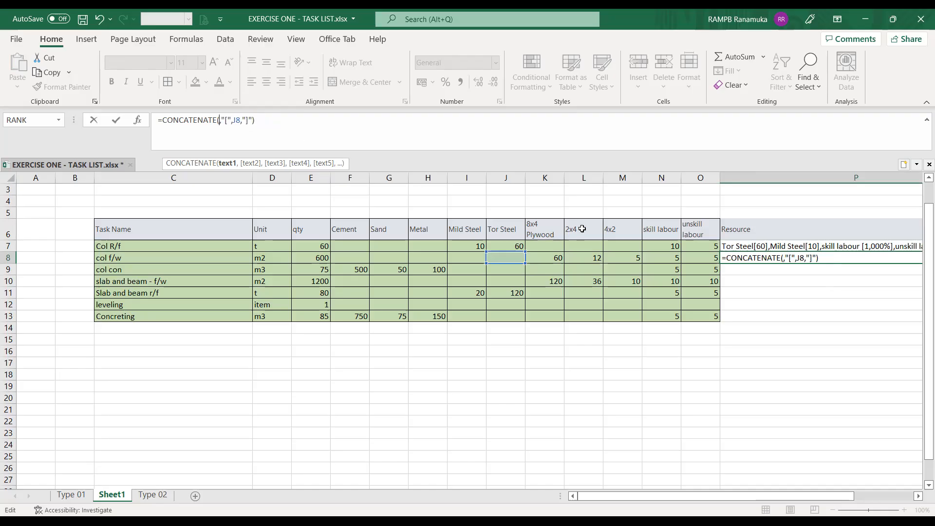
pyautogui.click(550, 233)
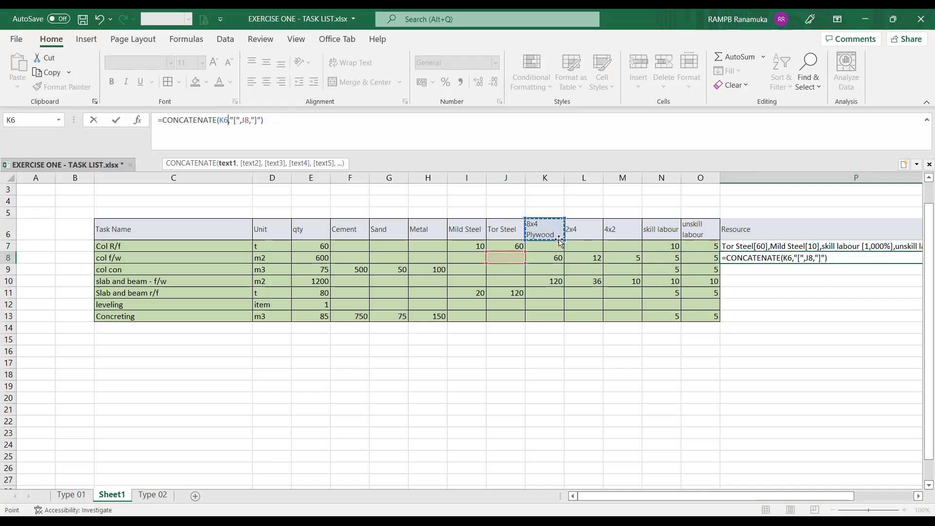
# Step: Replace the quantity argument of the col f/w Resource formula with K8 and commit the formula
pyautogui.click(248, 120)
pyautogui.press('BackSpace')
pyautogui.press('BackSpace')
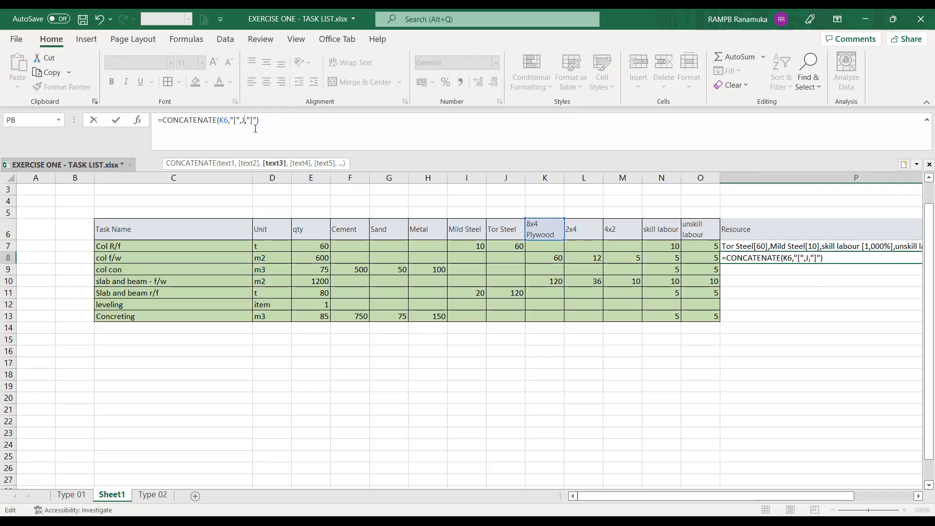
pyautogui.click(546, 257)
pyautogui.press('Tab')
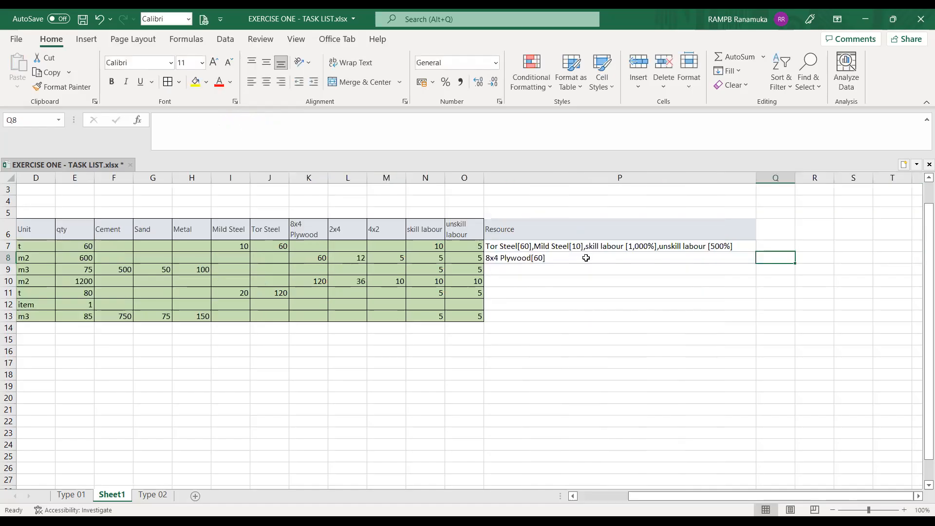
# Step: Copy the argument group K6,"[",K8,"]" from the col f/w Resource formula
pyautogui.click(542, 258)
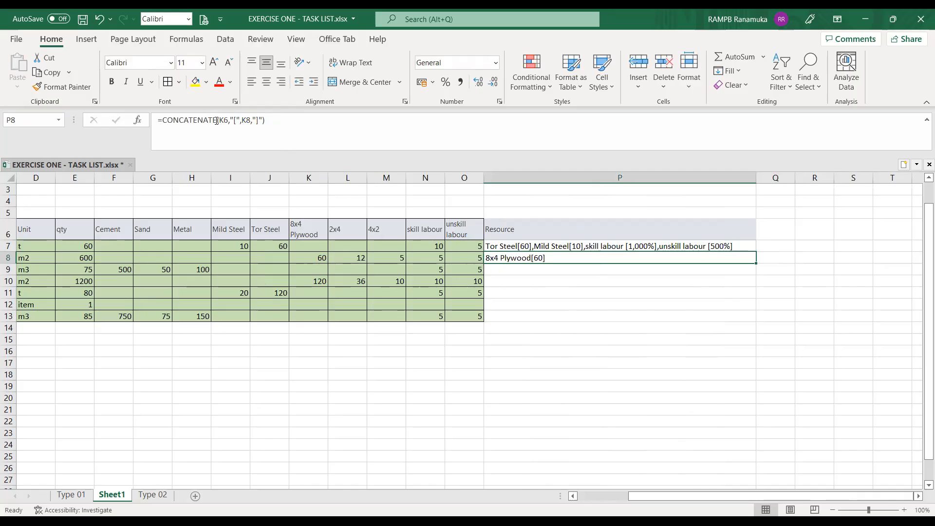
pyautogui.moveTo(221, 121); pyautogui.dragTo(262, 124)
pyautogui.hotkey('ctrl', 'c')
# Step: Try to append three comma-separated copies of the 8x4 Plywood argument group to the col f/w Resource formula
pyautogui.click(263, 122)
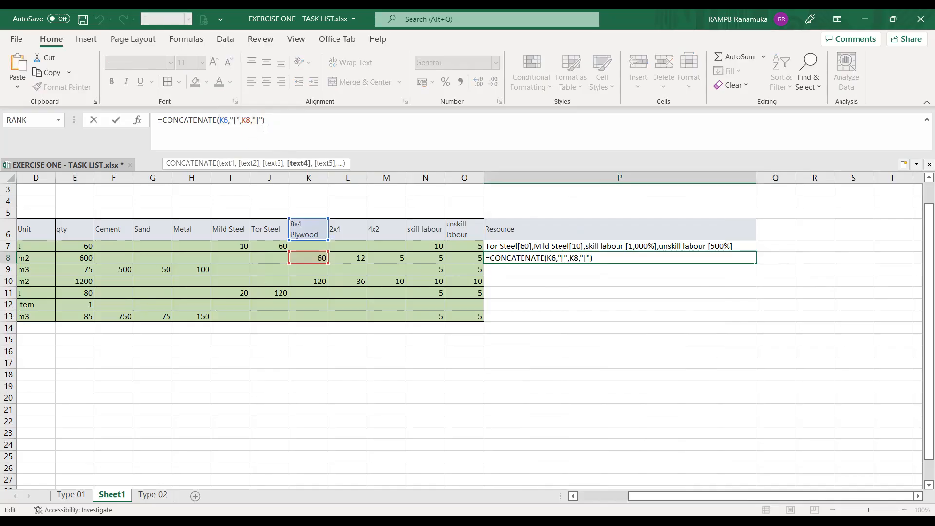
pyautogui.write(',')
pyautogui.hotkey('ctrl', 'v')
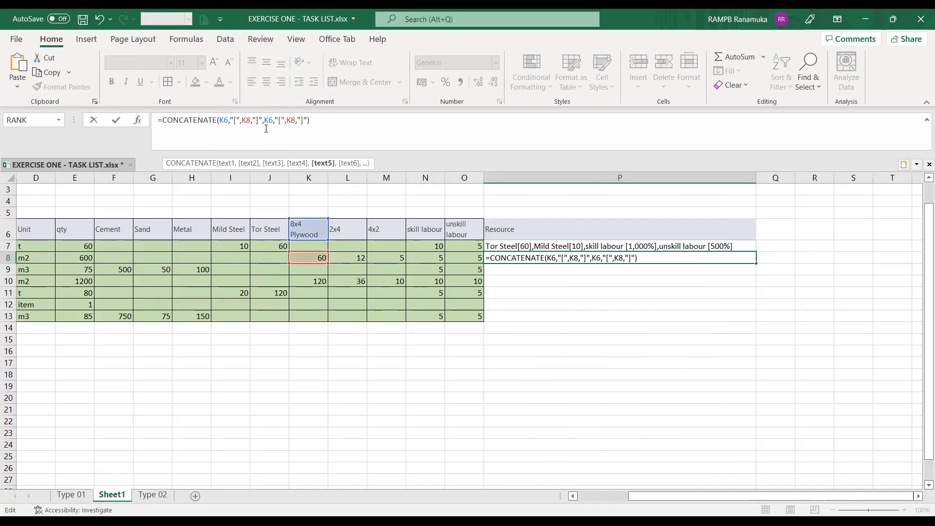
pyautogui.write(',')
pyautogui.hotkey('ctrl', 'v')
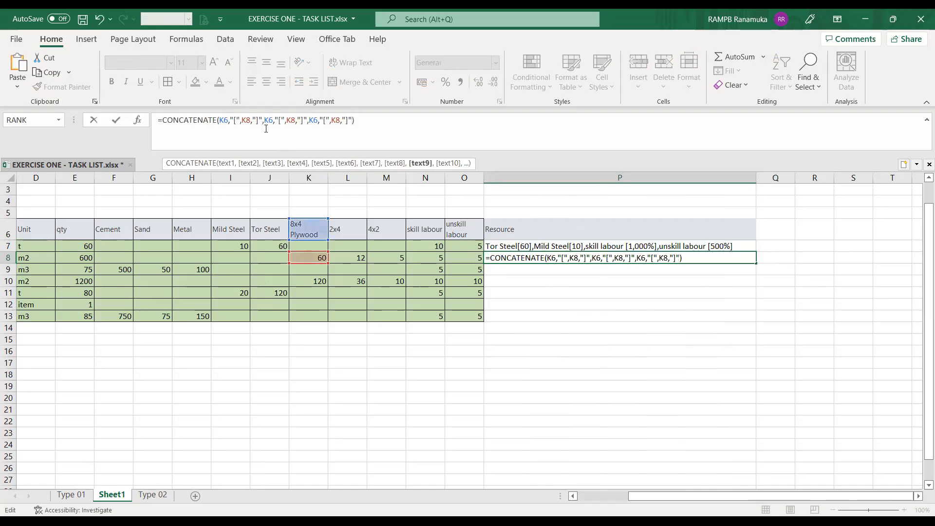
pyautogui.write(',')
pyautogui.hotkey('ctrl', 'v')
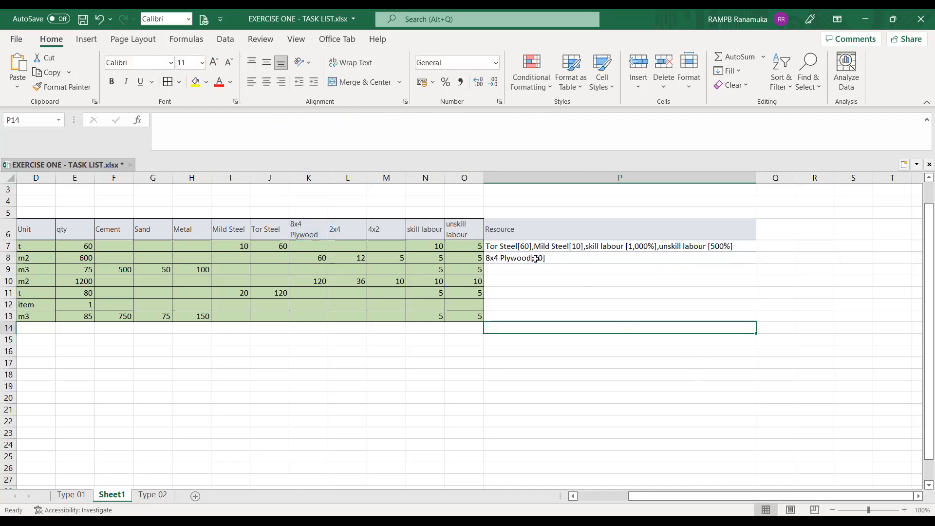
# Step: Append one comma-separated copy of the 8x4 Plywood argument group to the col f/w Resource formula
pyautogui.click(531, 258)
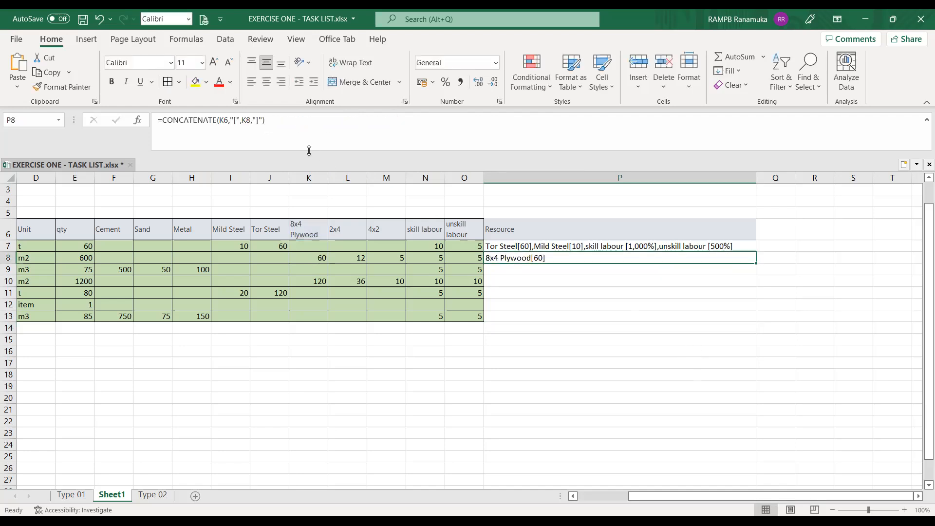
pyautogui.click(233, 120)
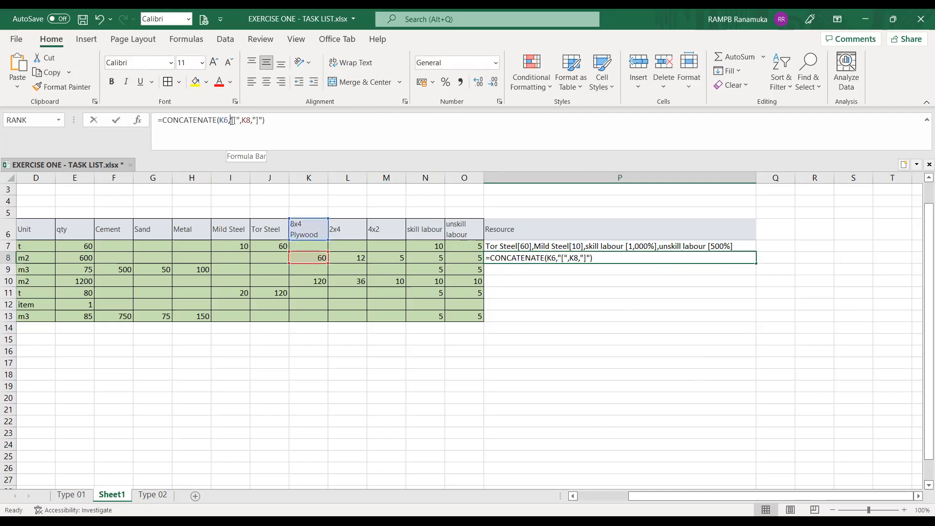
pyautogui.click(263, 121)
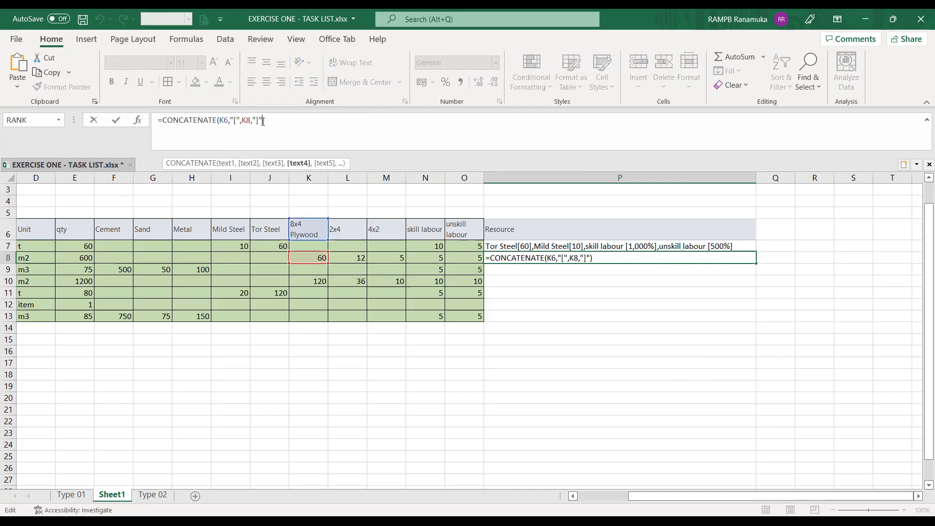
pyautogui.write(',')
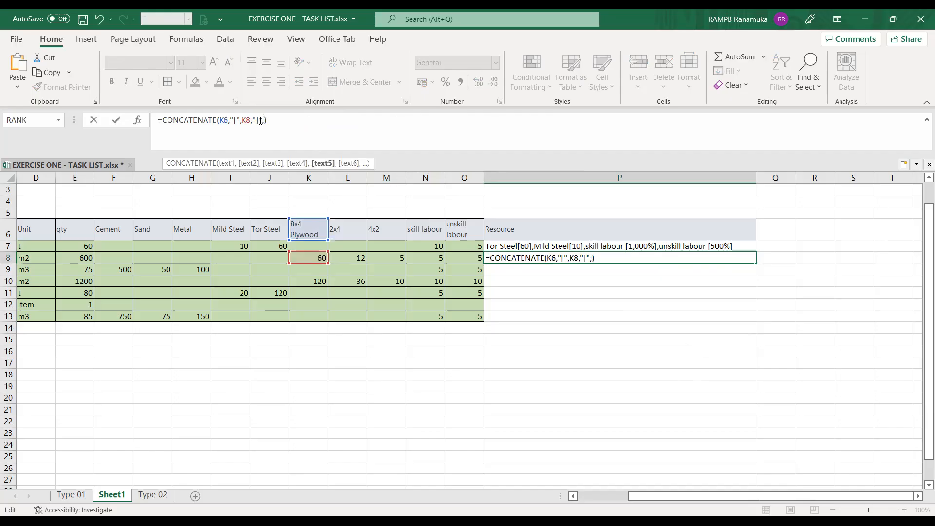
pyautogui.hotkey('ctrl', 'v')
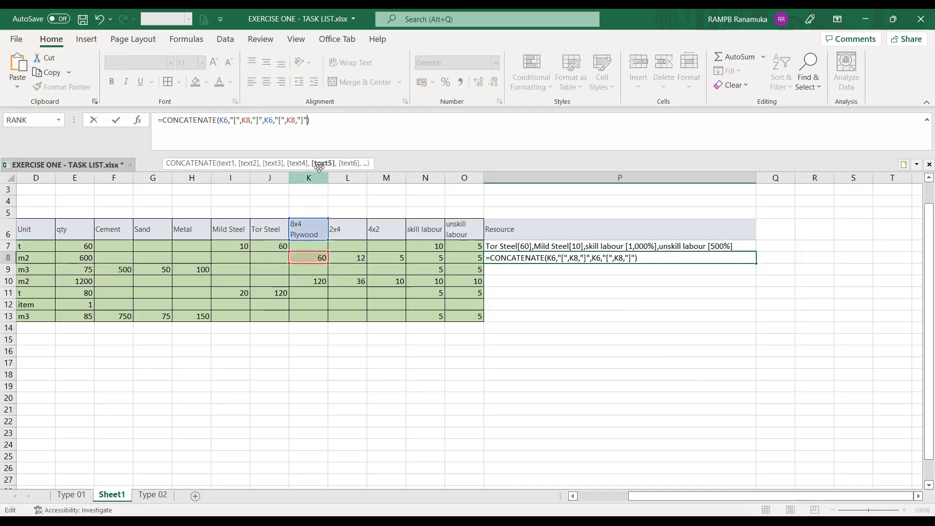
# Step: Point the formula's second argument group to the 2x4 header L6 and the col f/w quantity L8, and commit it
pyautogui.click(274, 120)
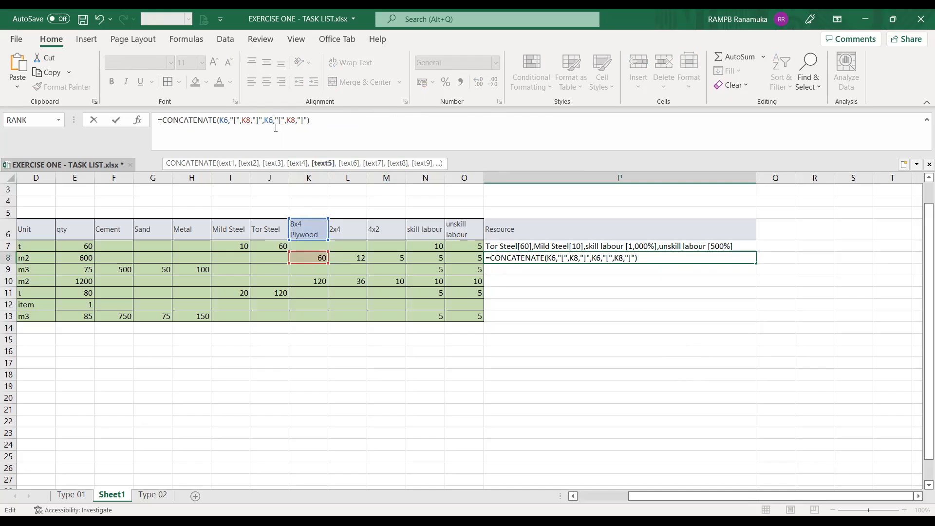
pyautogui.click(343, 229)
pyautogui.click(295, 120)
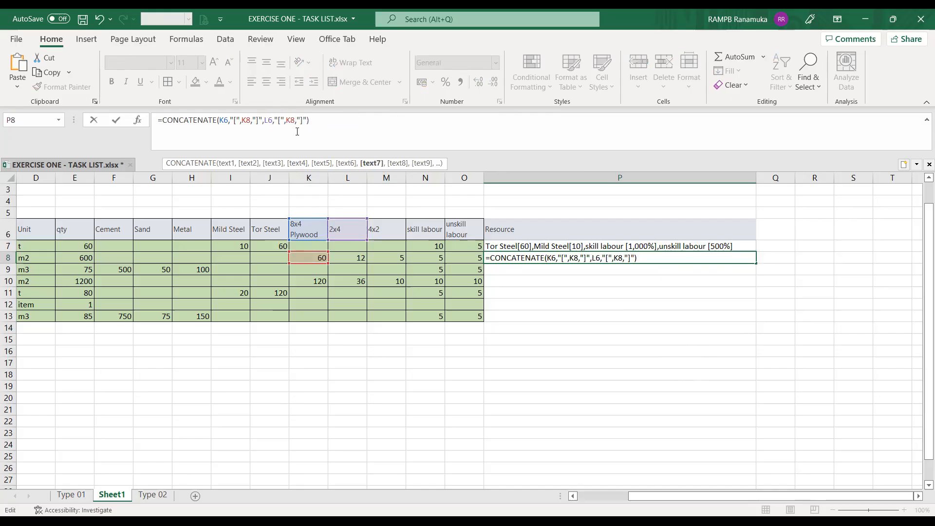
pyautogui.click(355, 258)
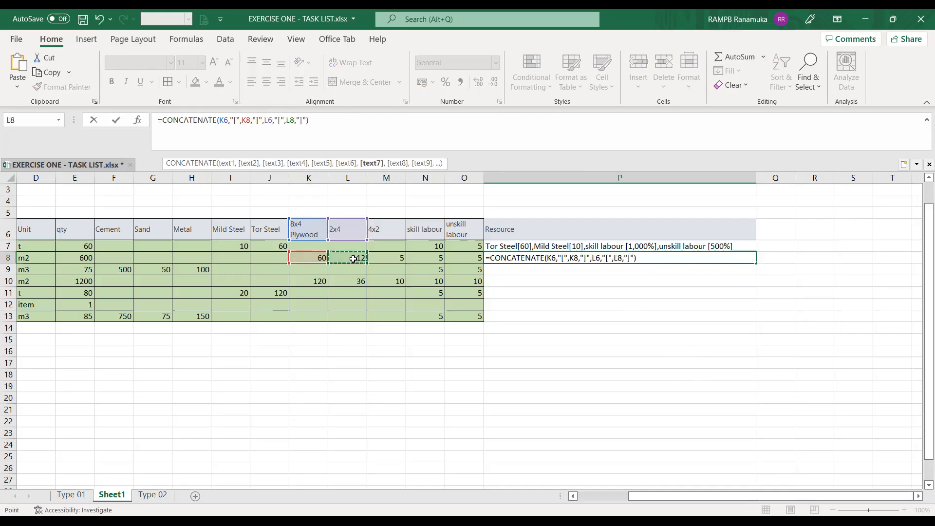
pyautogui.press('Tab')
# Step: Duplicate the 8x4 Plywood and 2x4 argument groups at the end of the col f/w Resource formula, separated by a comma
pyautogui.click(520, 257)
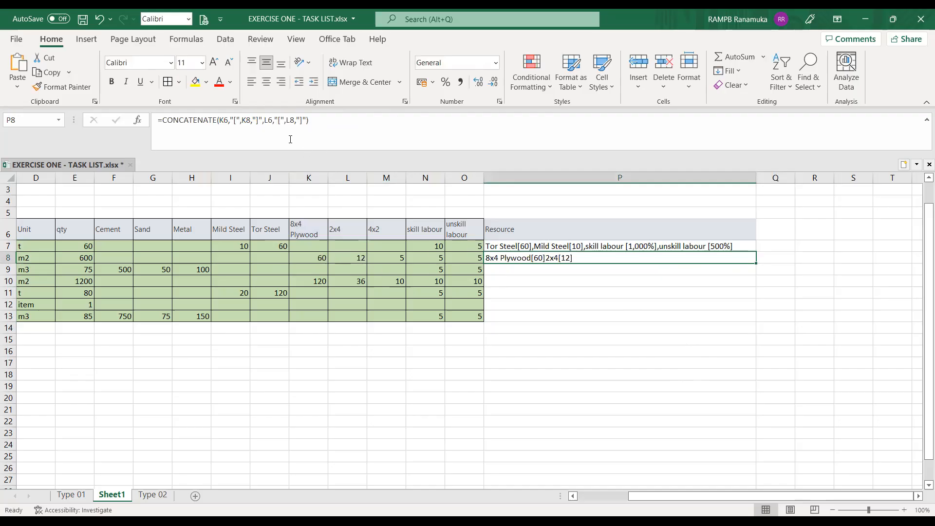
pyautogui.click(257, 121)
pyautogui.moveTo(234, 119); pyautogui.dragTo(308, 120)
pyautogui.hotkey('ctrl', 'c')
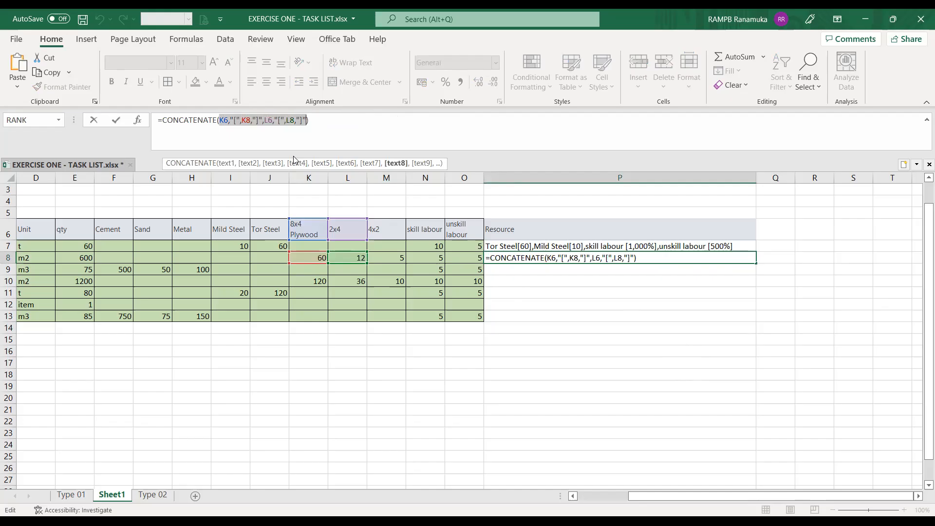
pyautogui.click(306, 122)
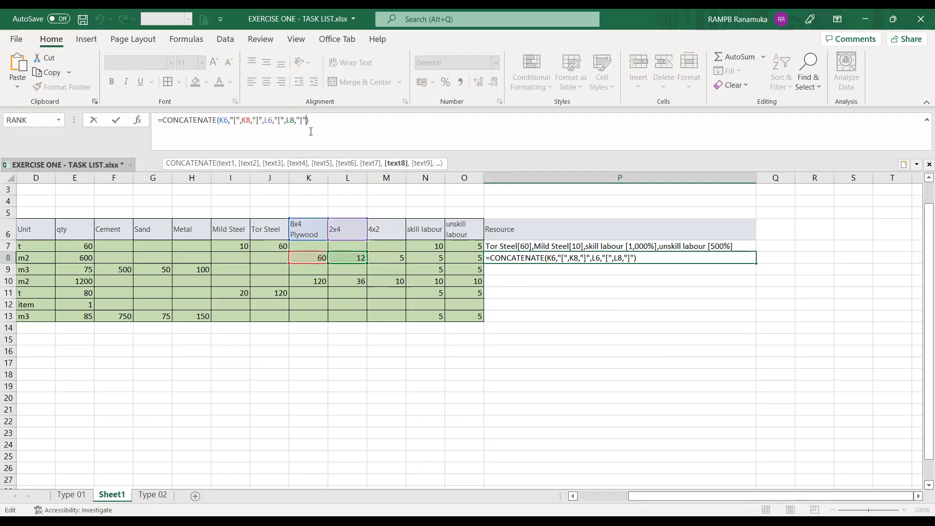
pyautogui.write(',')
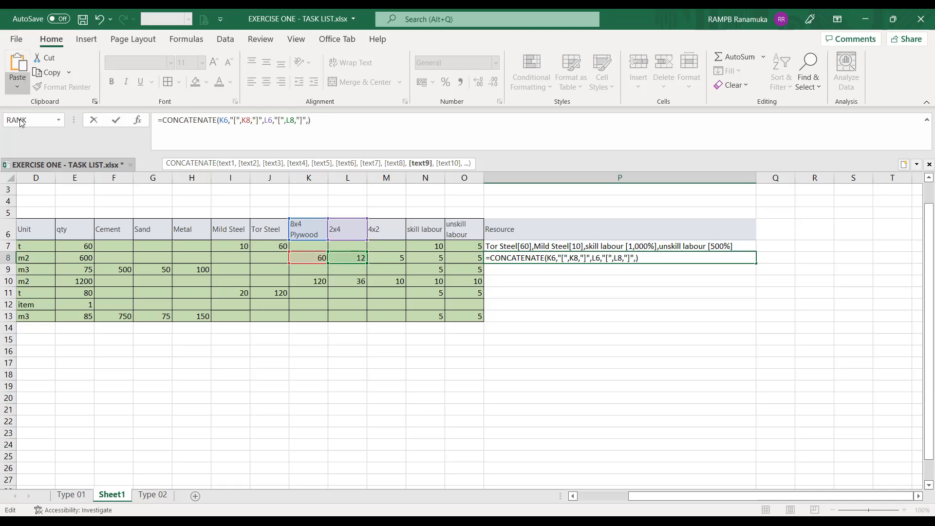
pyautogui.hotkey('ctrl', 'v')
# Step: Point the third argument group of the col f/w Resource formula to the 4x2 header M6 and its quantity M8
pyautogui.click(315, 120)
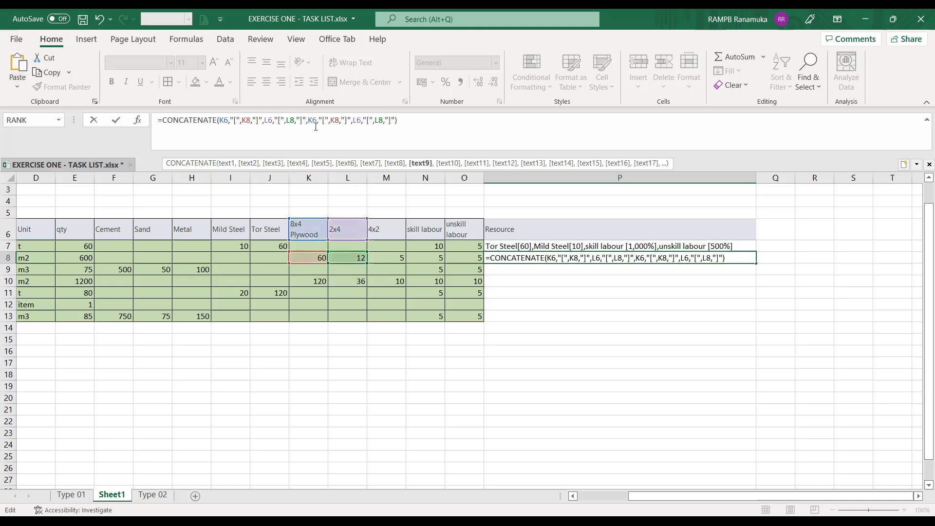
pyautogui.press('BackSpace')
pyautogui.press('BackSpace')
pyautogui.click(386, 232)
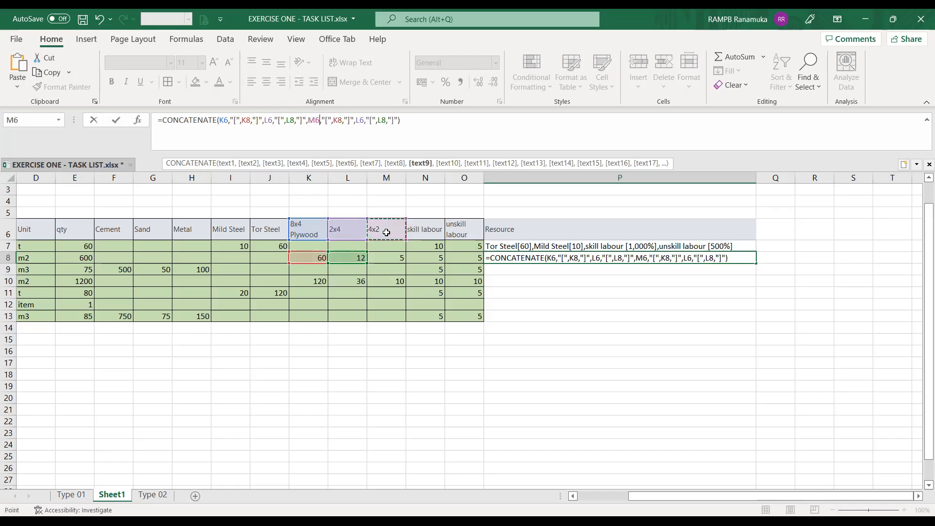
pyautogui.click(343, 121)
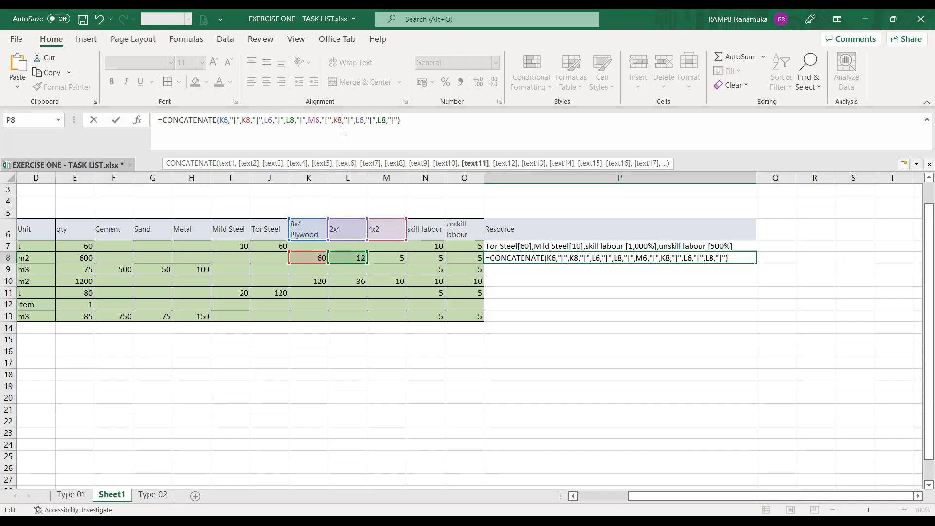
pyautogui.press('BackSpace')
pyautogui.press('BackSpace')
pyautogui.click(386, 258)
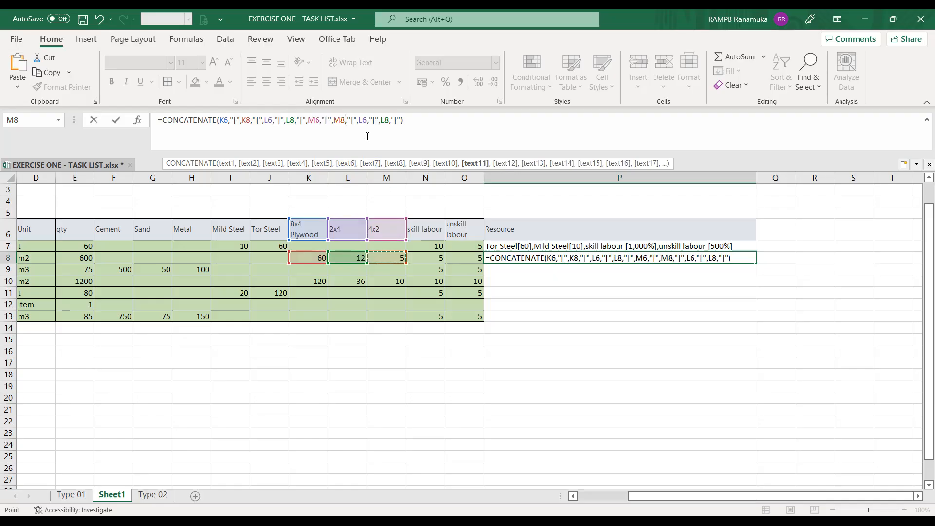
# Step: Point the formula's fourth argument group to the skill labour header N6 and the col f/w quantity N8, and commit it
pyautogui.click(370, 132)
pyautogui.press('BackSpace')
pyautogui.press('BackSpace')
pyautogui.click(425, 229)
pyautogui.click(391, 122)
pyautogui.press('BackSpace')
pyautogui.press('BackSpace')
pyautogui.click(433, 256)
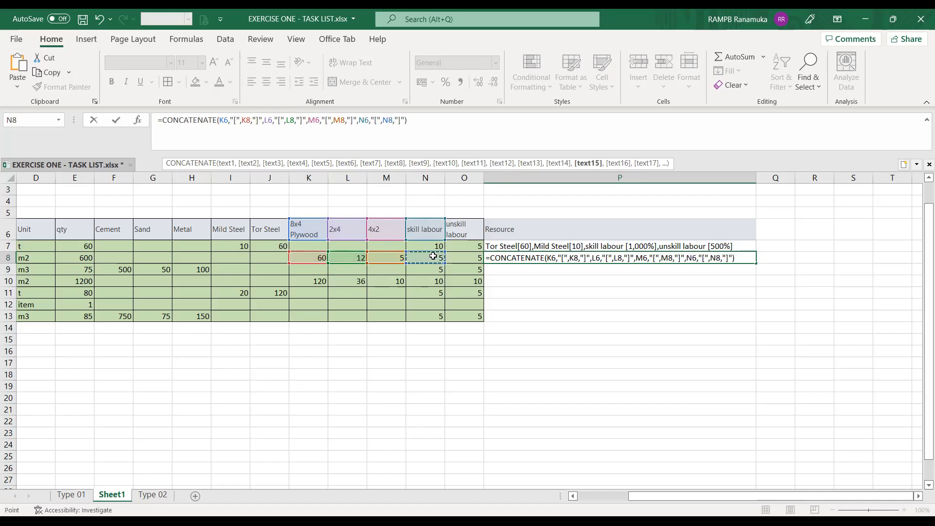
pyautogui.press('Return')
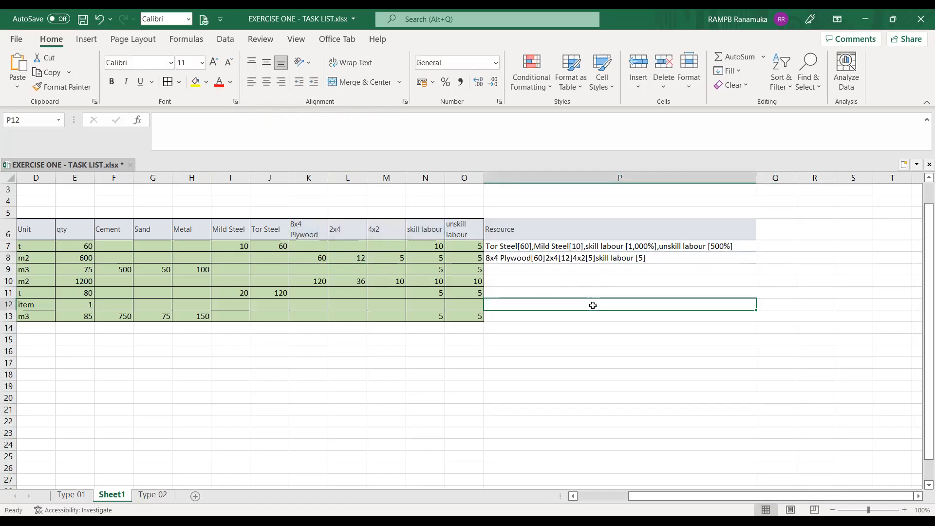
# Step: Review the Col R/f and col f/w Resource texts and go through the resource headers from Cement to unskill labour
pyautogui.click(549, 260)
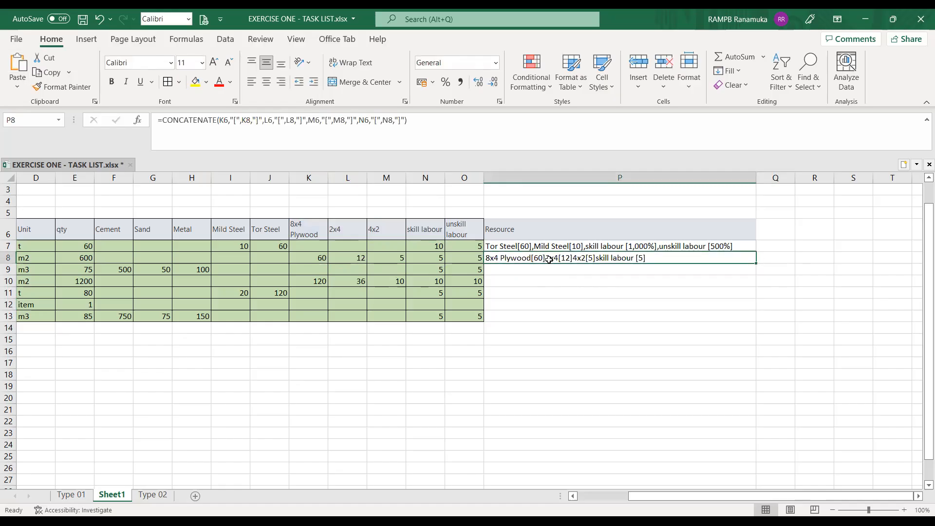
pyautogui.click(537, 246)
pyautogui.click(529, 261)
pyautogui.moveTo(659, 504); pyautogui.dragTo(629, 504)
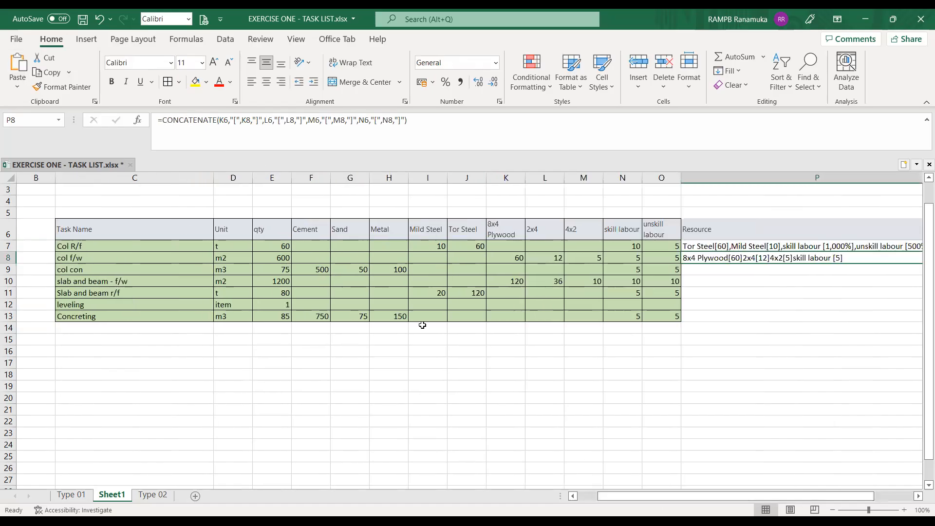
pyautogui.click(299, 227)
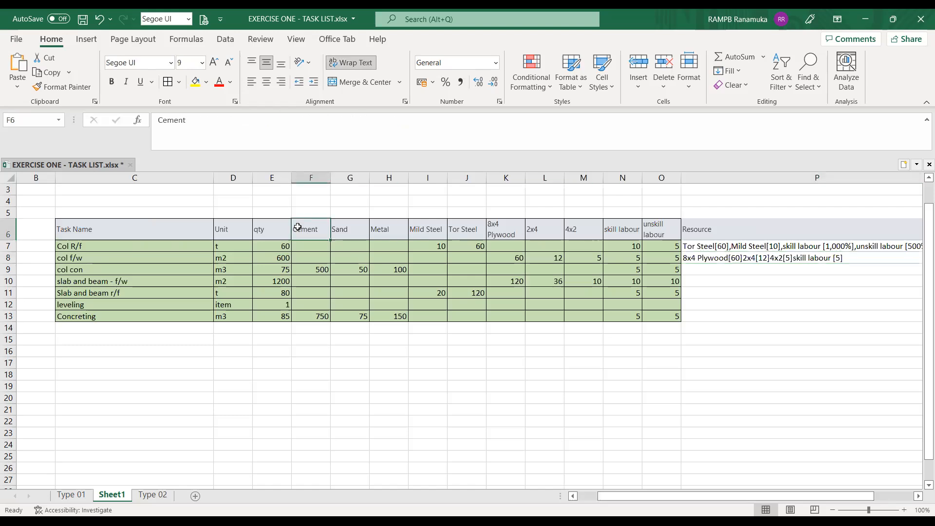
pyautogui.click(340, 228)
pyautogui.click(386, 227)
pyautogui.click(424, 225)
pyautogui.click(463, 227)
pyautogui.click(504, 228)
pyautogui.click(543, 227)
pyautogui.click(582, 227)
pyautogui.click(621, 227)
pyautogui.click(652, 230)
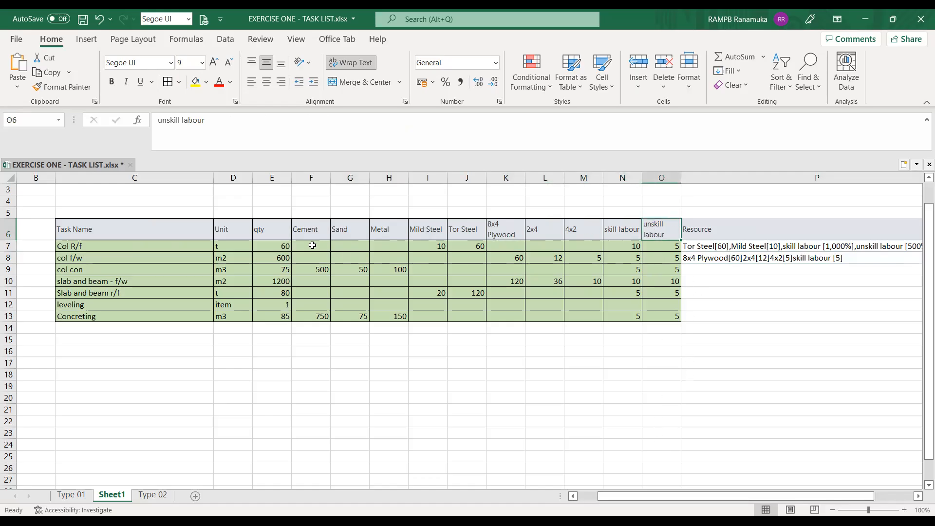
# Step: Try to append a comma-separated copy of all four argument groups to the col f/w Resource formula
pyautogui.click(707, 262)
pyautogui.click(317, 119)
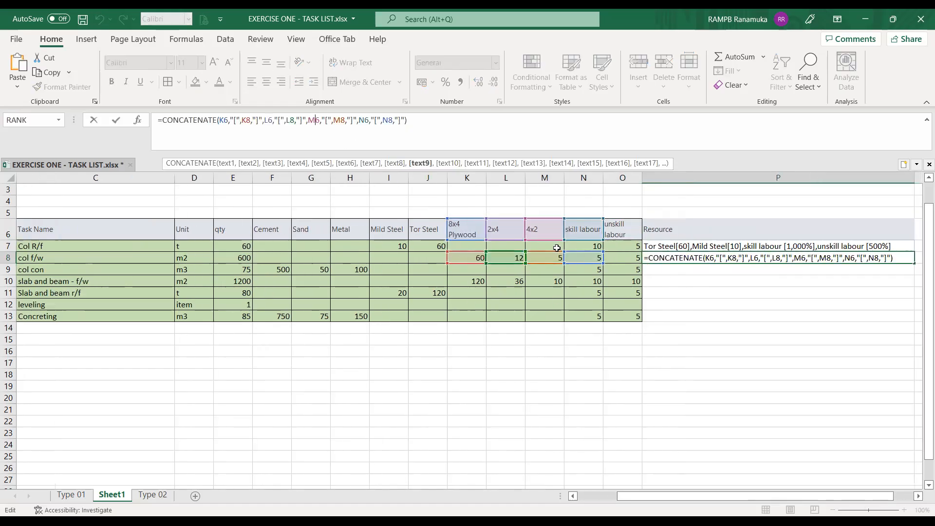
pyautogui.click(406, 120)
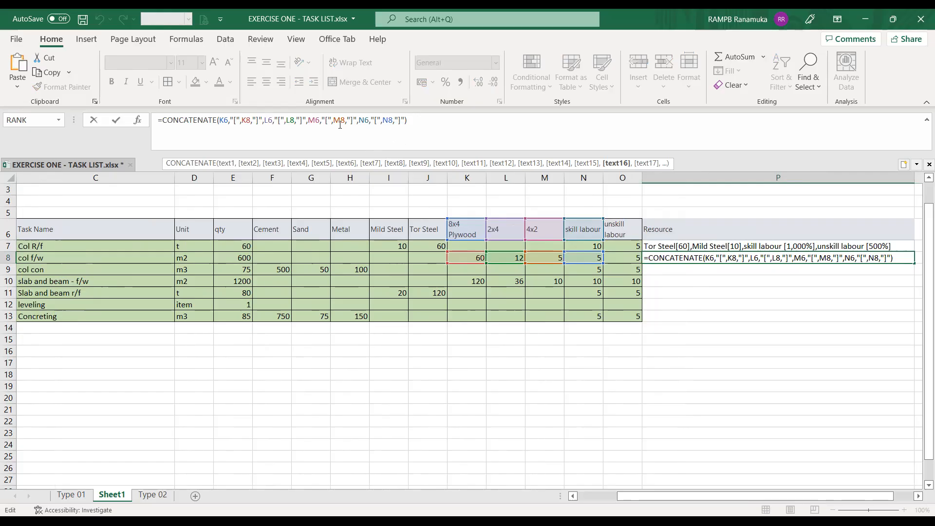
pyautogui.moveTo(219, 121); pyautogui.dragTo(405, 121)
pyautogui.click(51, 72)
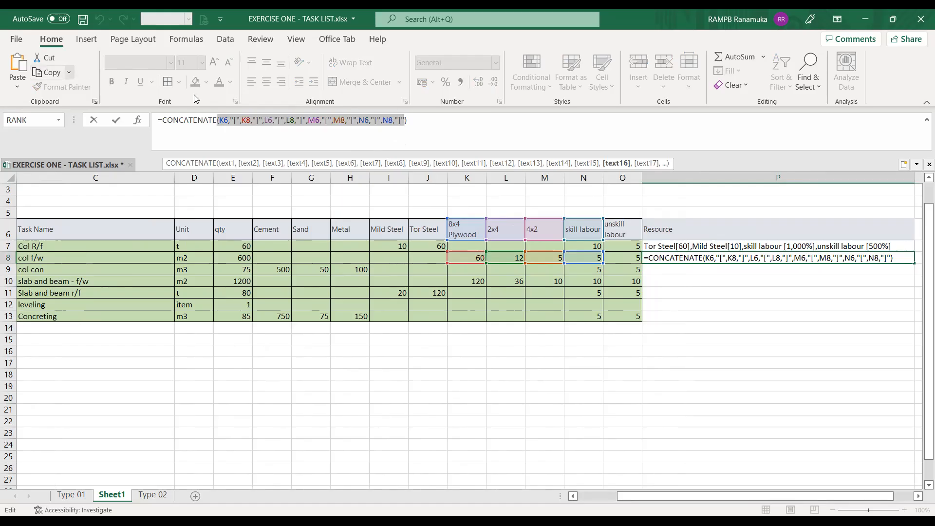
pyautogui.click(404, 121)
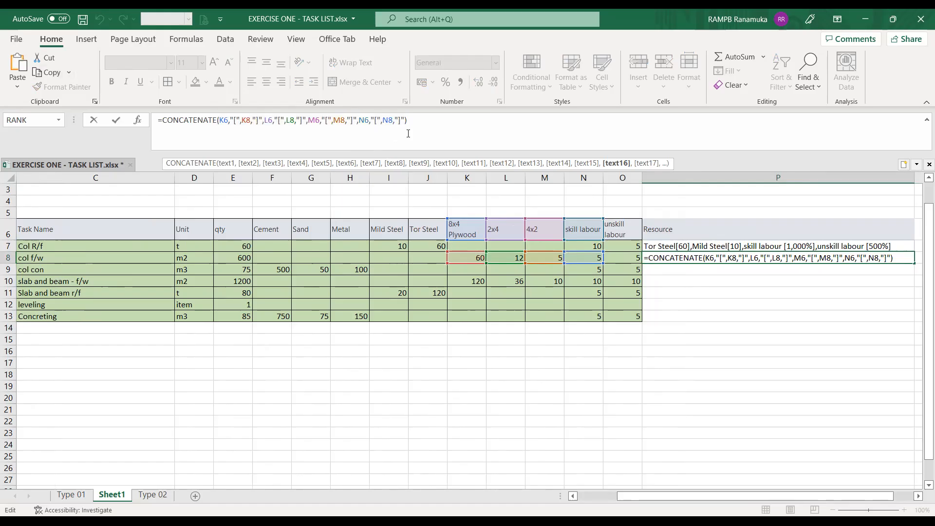
pyautogui.write(',')
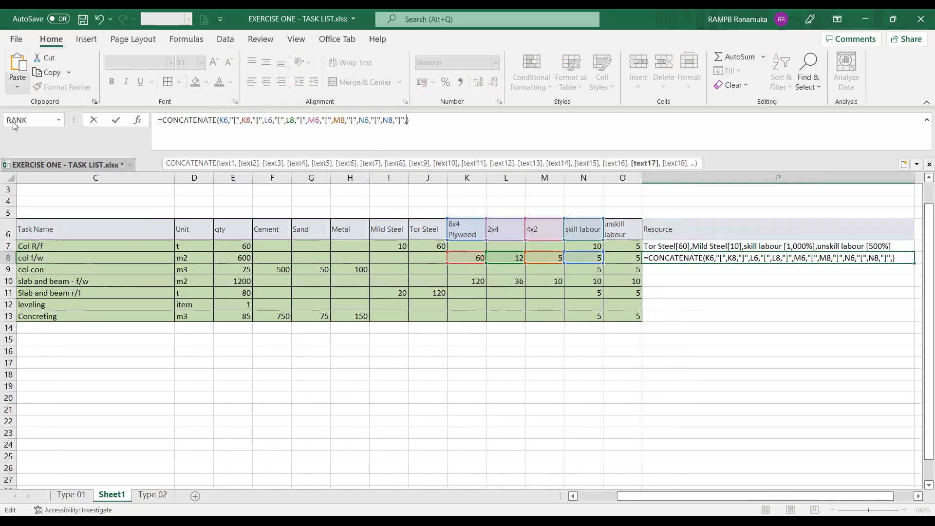
pyautogui.click(18, 64)
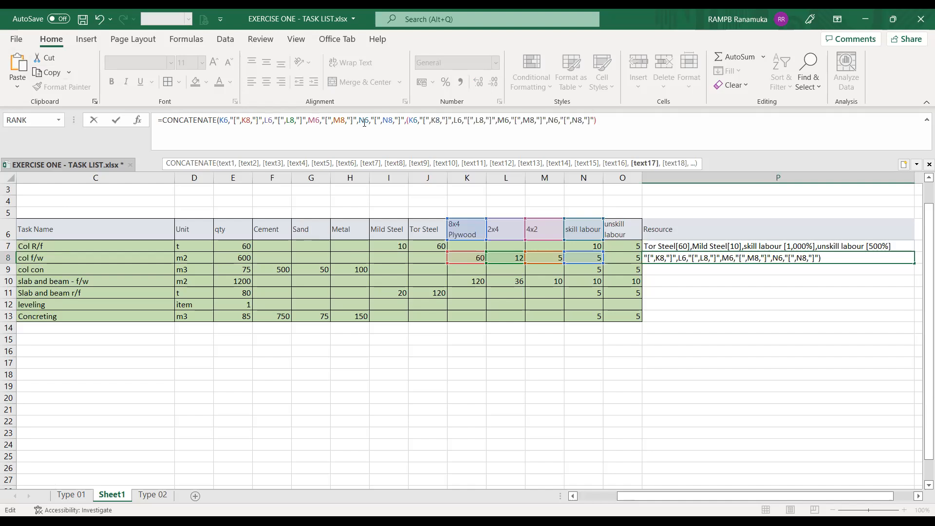
pyautogui.click(407, 119)
pyautogui.write(',(')
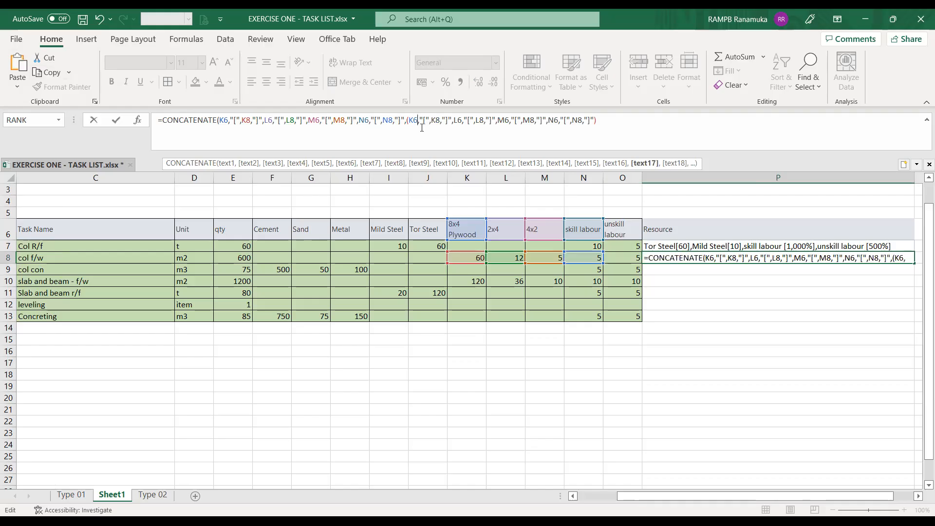
# Step: Point the first appended argument group to the unskill labour header O6 and the col f/w quantity O8
pyautogui.doubleClick(421, 128)
pyautogui.click(627, 233)
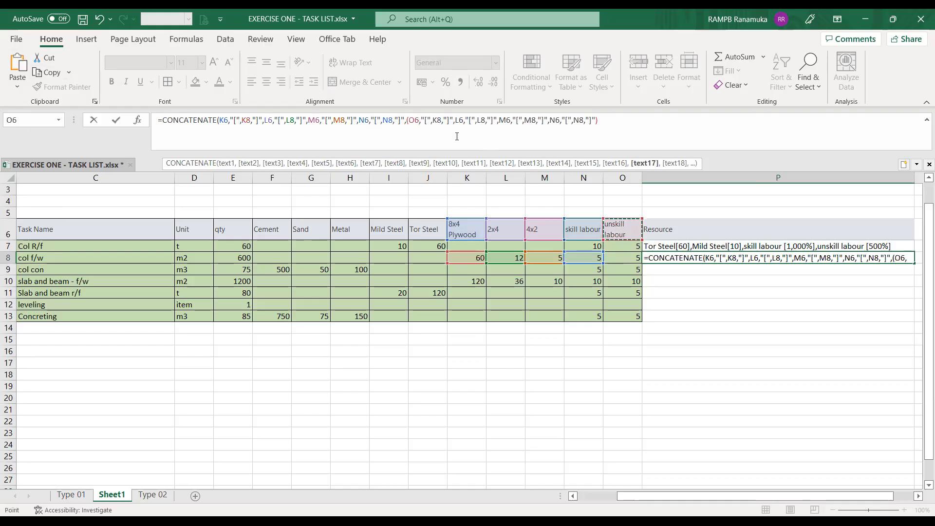
pyautogui.doubleClick(437, 121)
pyautogui.press('Delete')
pyautogui.click(632, 262)
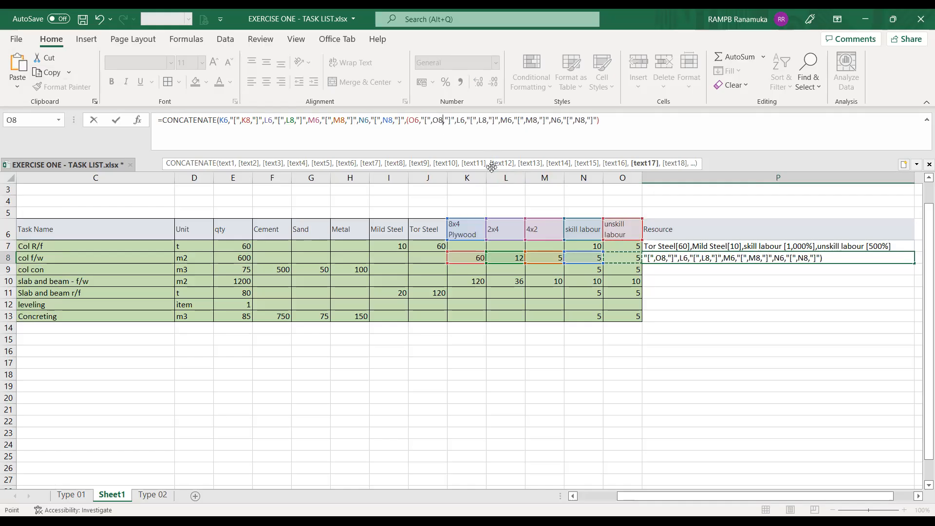
# Step: Point the second appended argument group to the Cement header F6 and the col f/w cell F8
pyautogui.click(465, 121)
pyautogui.click(263, 229)
pyautogui.click(486, 122)
pyautogui.click(272, 257)
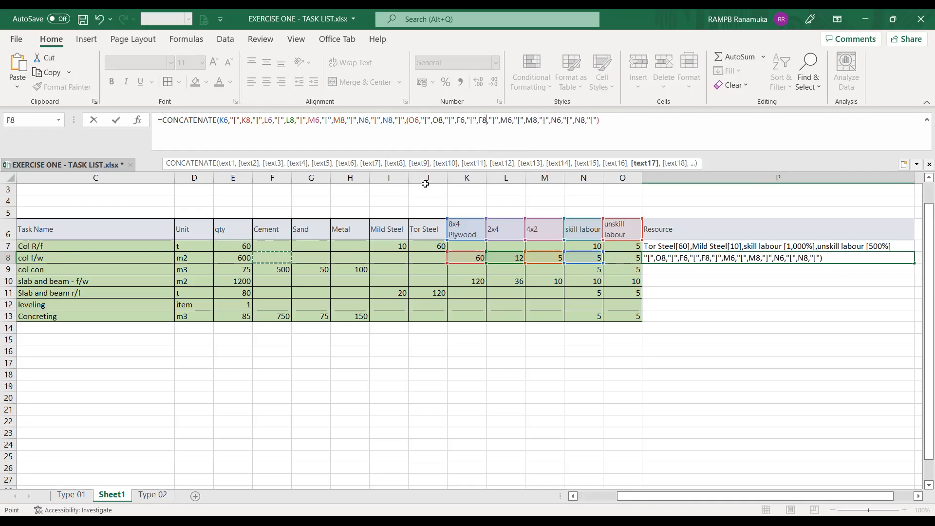
# Step: Point the third appended argument group to the Sand header G6 and the col f/w cell G8
pyautogui.click(511, 122)
pyautogui.click(304, 229)
pyautogui.click(535, 121)
pyautogui.press('BackSpace')
pyautogui.press('BackSpace')
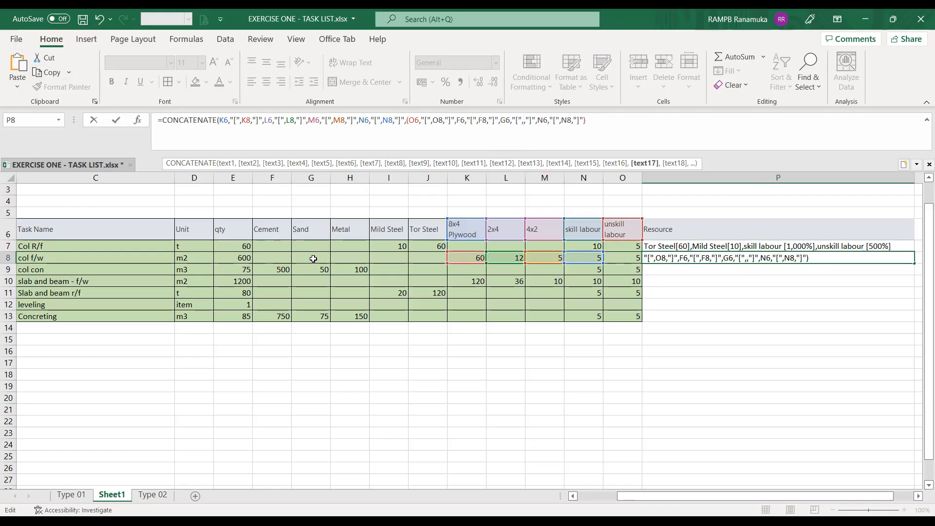
pyautogui.click(314, 258)
# Step: Point the last appended argument group to the Metal header H6 and cell H8, and try to commit the formula
pyautogui.click(553, 125)
pyautogui.press('BackSpace')
pyautogui.press('BackSpace')
pyautogui.click(346, 228)
pyautogui.click(580, 124)
pyautogui.press('BackSpace')
pyautogui.press('BackSpace')
pyautogui.click(351, 258)
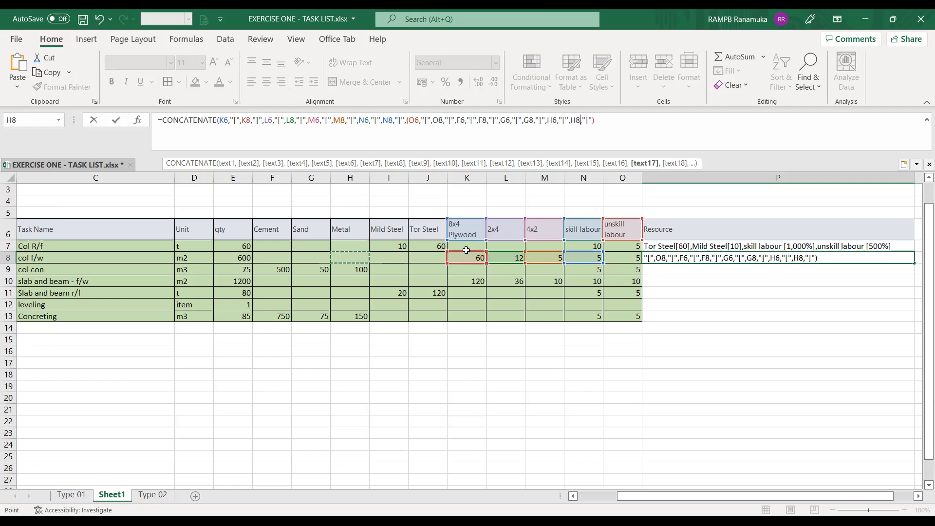
pyautogui.click(610, 127)
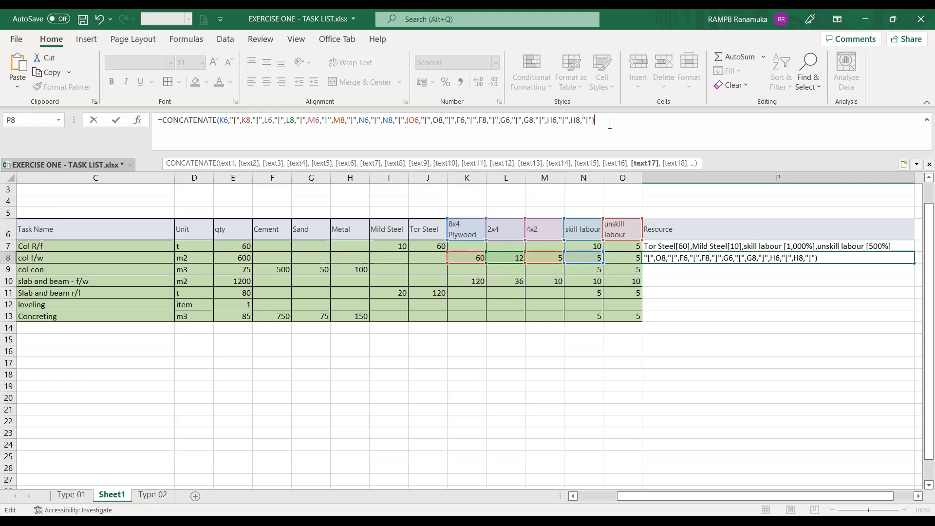
pyautogui.press('Return')
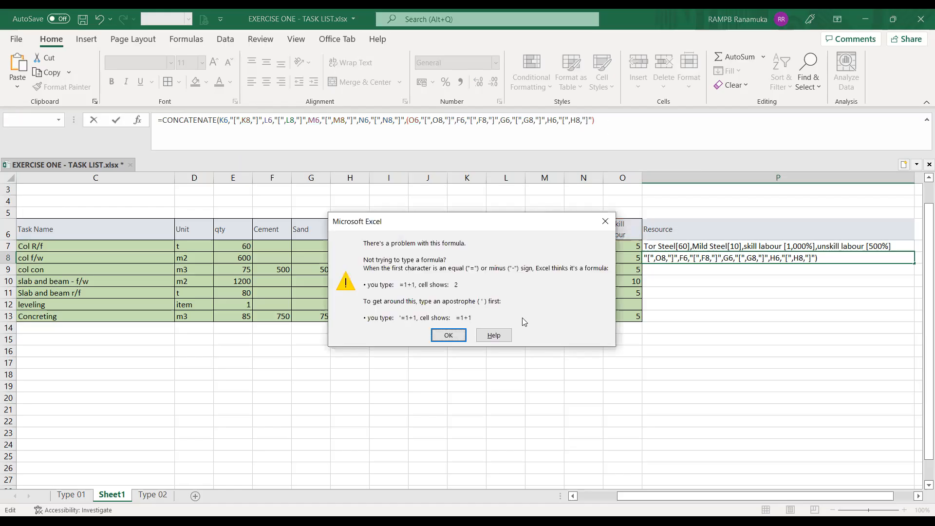
pyautogui.press('Return')
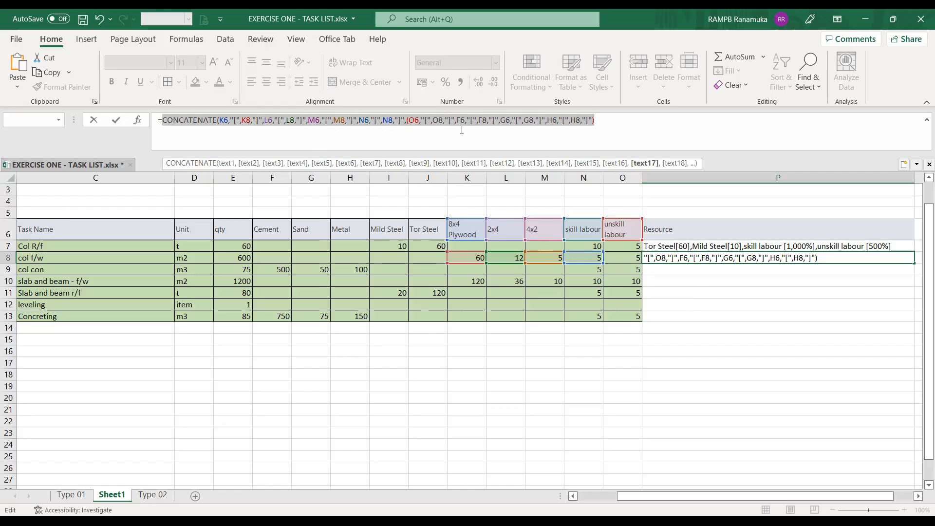
# Step: Delete the Cement, Sand and Metal argument groups from the end of the formula and try to commit it
pyautogui.moveTo(461, 120); pyautogui.dragTo(592, 123)
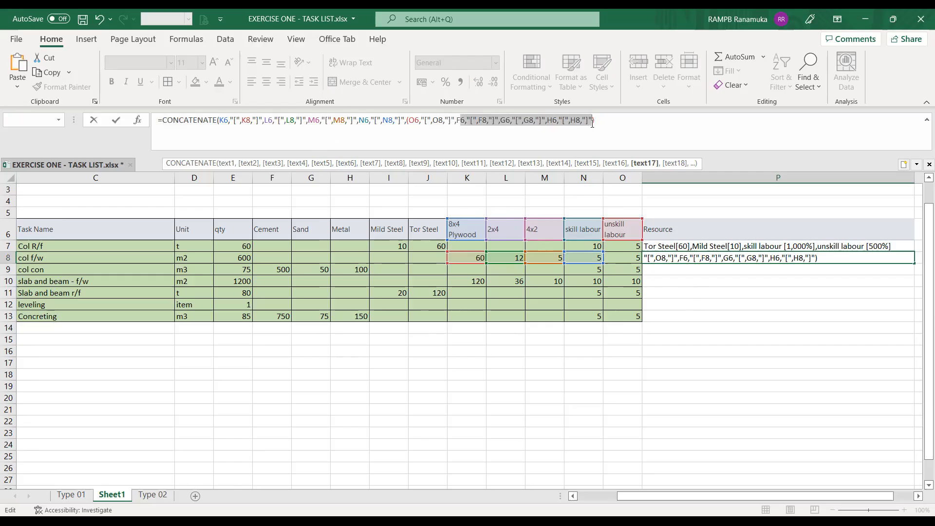
pyautogui.press('BackSpace')
pyautogui.press('BackSpace')
pyautogui.press('BackSpace')
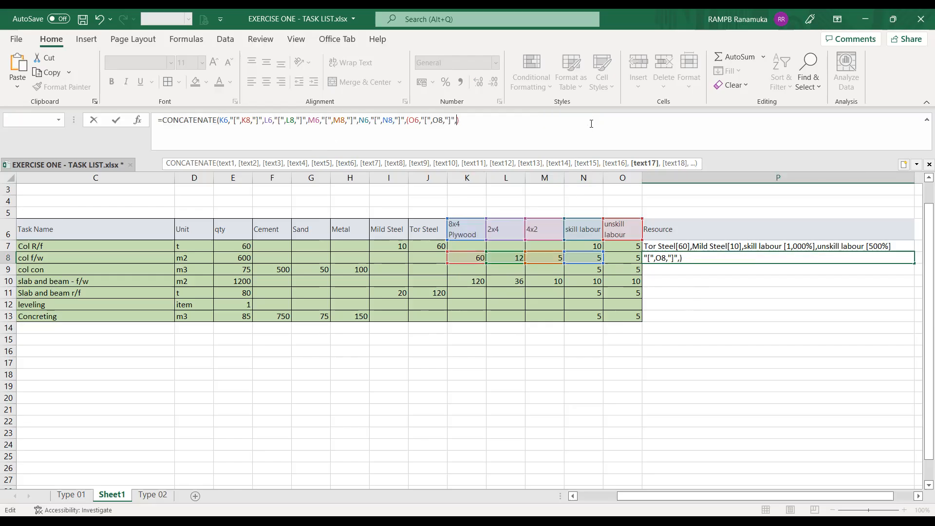
pyautogui.press('Return')
pyautogui.click(442, 336)
# Step: Delete the remaining unskill labour arguments and the extra opening parenthesis from the formula, and commit it
pyautogui.click(456, 125)
pyautogui.press('BackSpace')
pyautogui.press('BackSpace')
pyautogui.press('BackSpace')
pyautogui.press('BackSpace')
pyautogui.press('BackSpace')
pyautogui.press('BackSpace')
pyautogui.press('BackSpace')
pyautogui.press('BackSpace')
pyautogui.press('BackSpace')
pyautogui.press('BackSpace')
pyautogui.press('BackSpace')
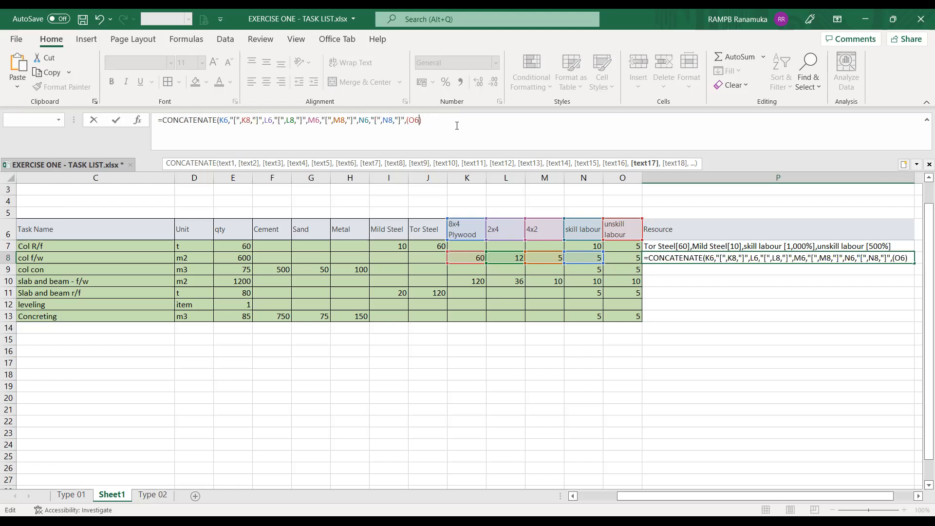
pyautogui.press('BackSpace')
pyautogui.press('BackSpace')
pyautogui.press('BackSpace')
pyautogui.press('BackSpace')
pyautogui.press('Return')
# Step: Fill the col f/w Resource formula down from P8 through the Concreting row, P13
pyautogui.click(698, 257)
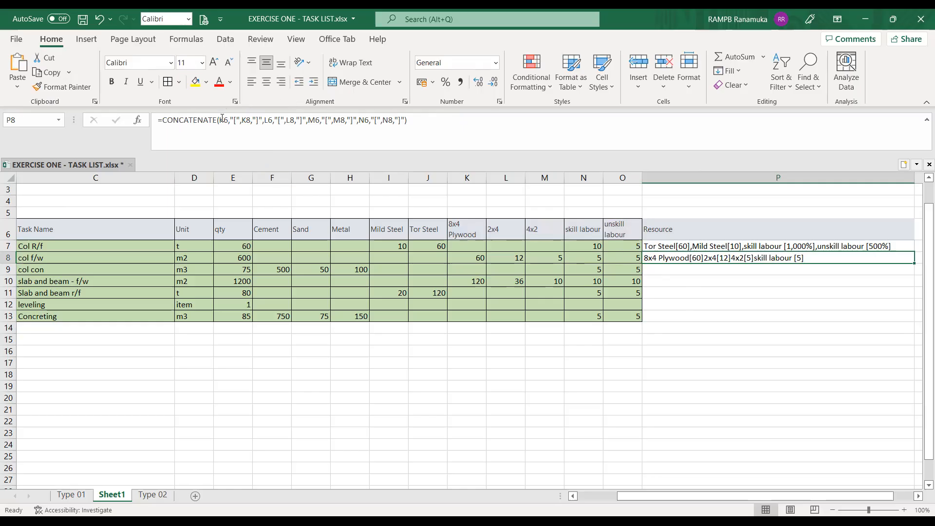
pyautogui.press('F2')
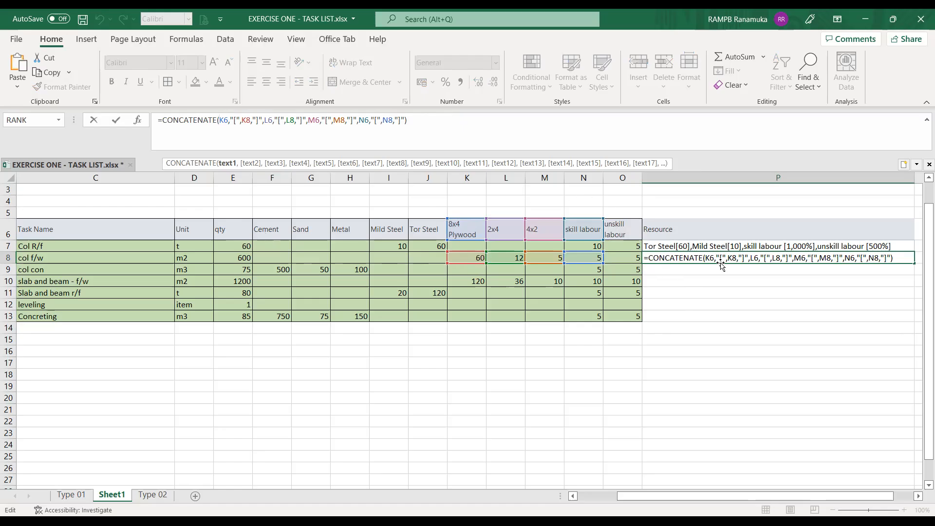
pyautogui.click(788, 301)
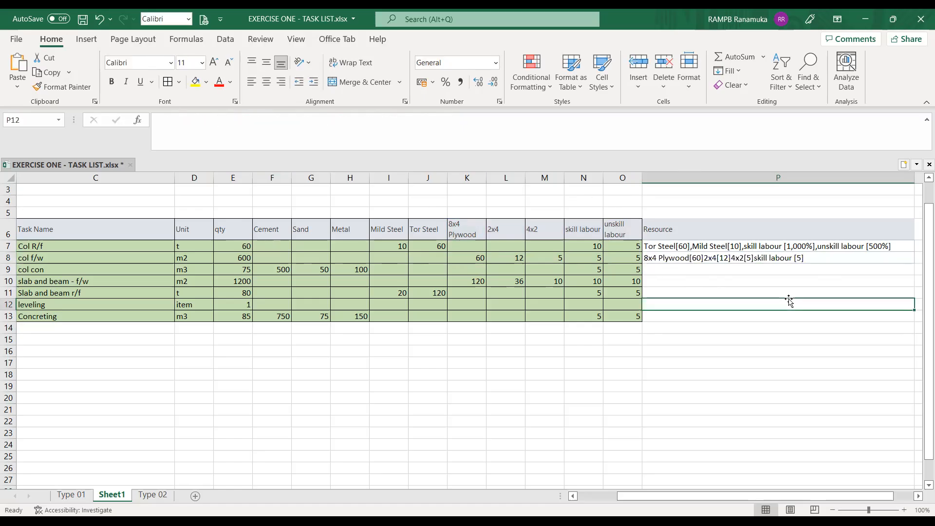
pyautogui.click(763, 259)
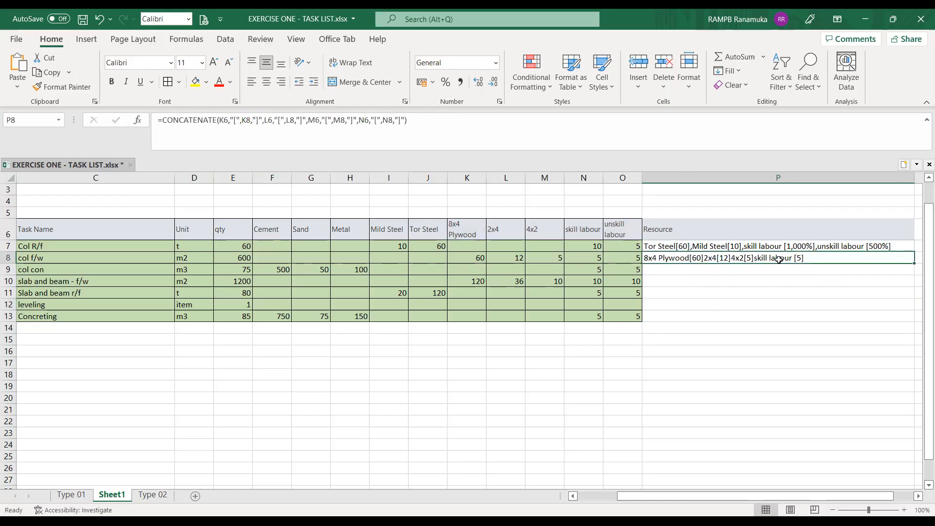
pyautogui.moveTo(916, 262); pyautogui.dragTo(894, 322)
# Step: Inspect which cells the col con Resource formula in P9 references
pyautogui.click(673, 269)
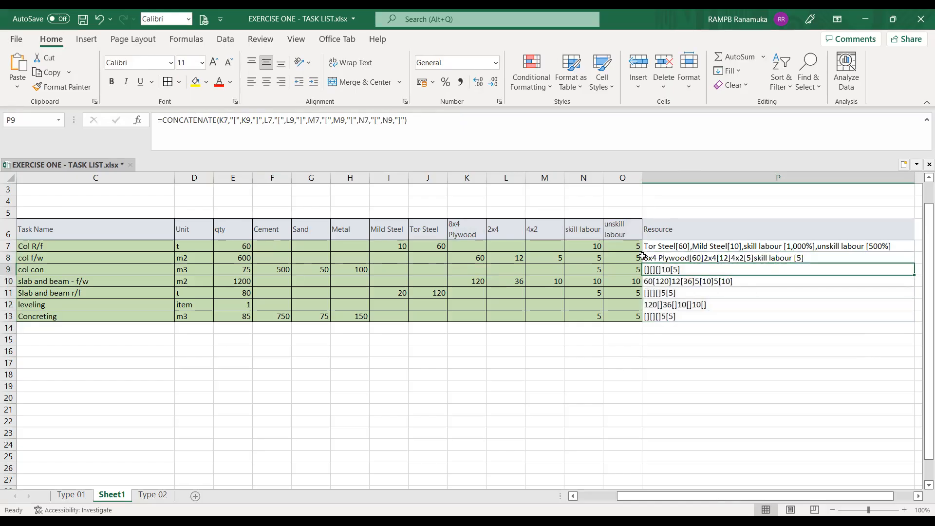
pyautogui.click(353, 122)
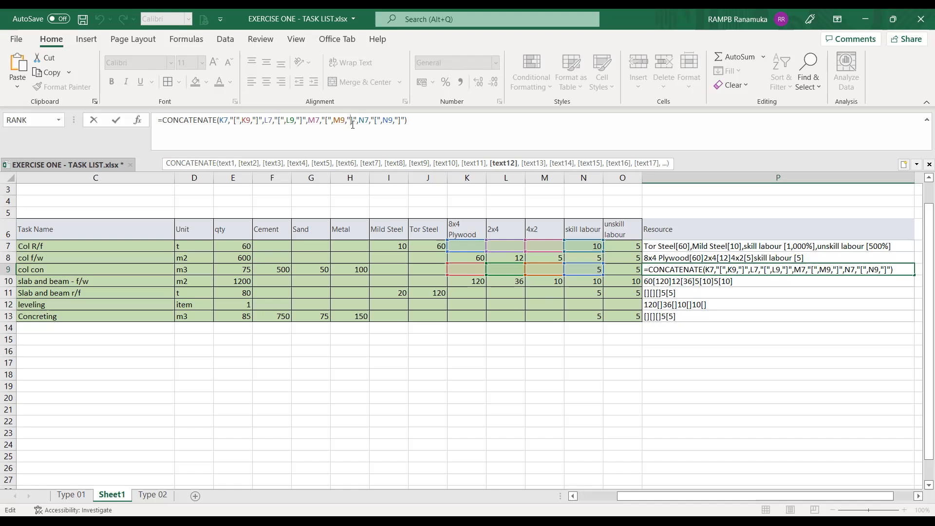
pyautogui.hotkey('ctrl', 'Return')
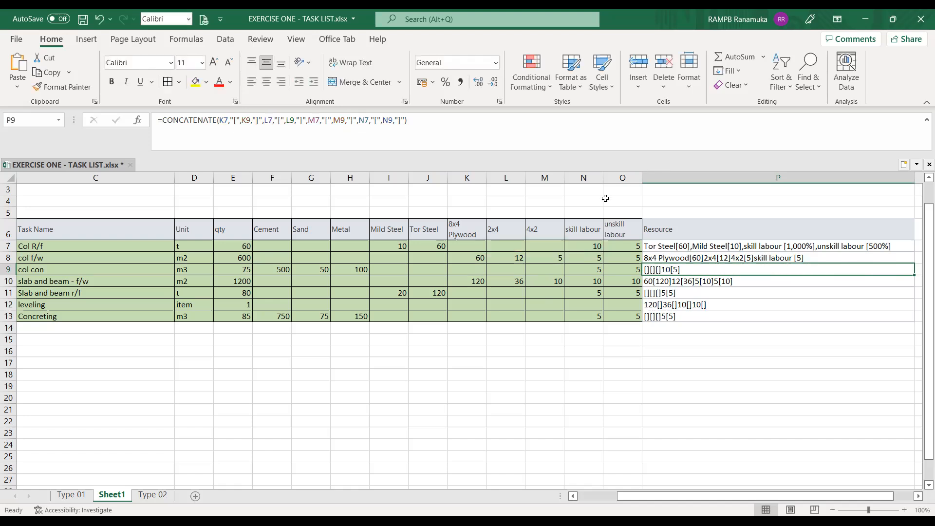
# Step: Make the 8x4 Plywood and 2x4 header references absolute, as $K$6 and $L$6, in the col f/w Resource formula in P8
pyautogui.press('Up')
pyautogui.click(234, 120)
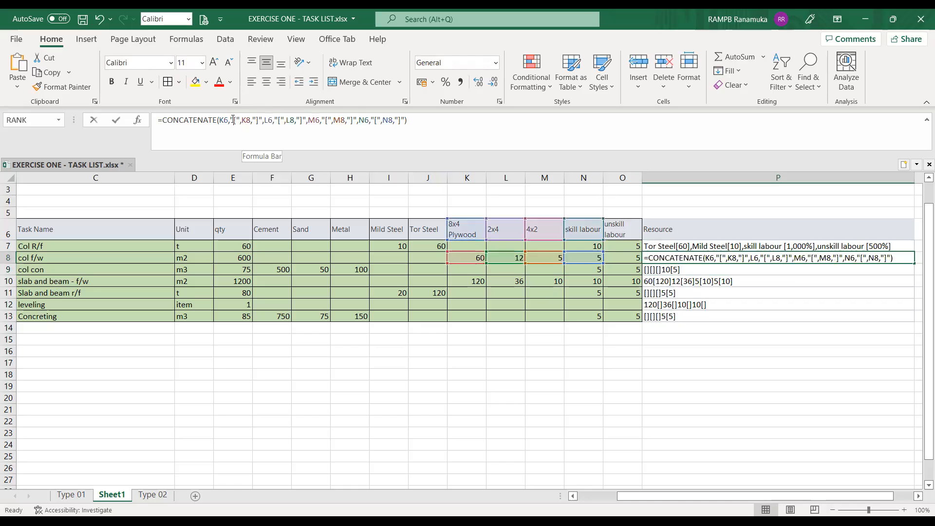
pyautogui.press('Escape')
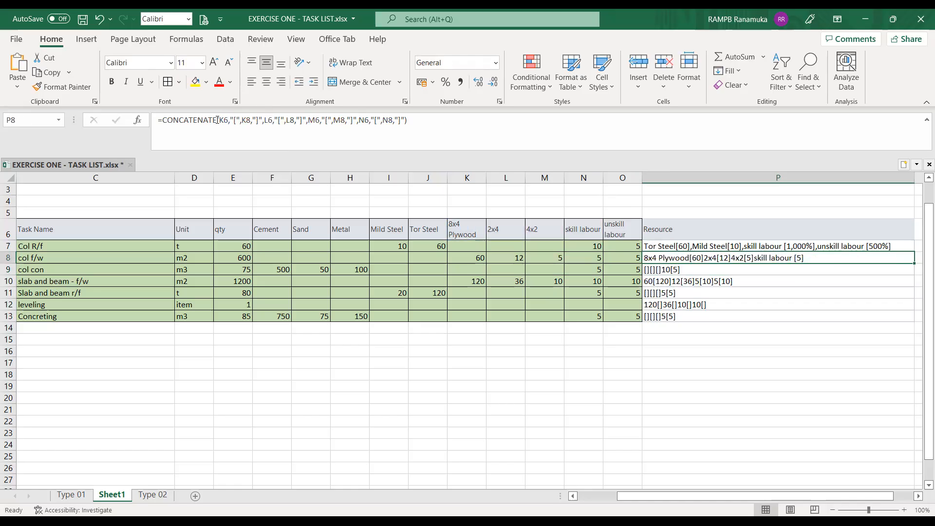
pyautogui.click(231, 130)
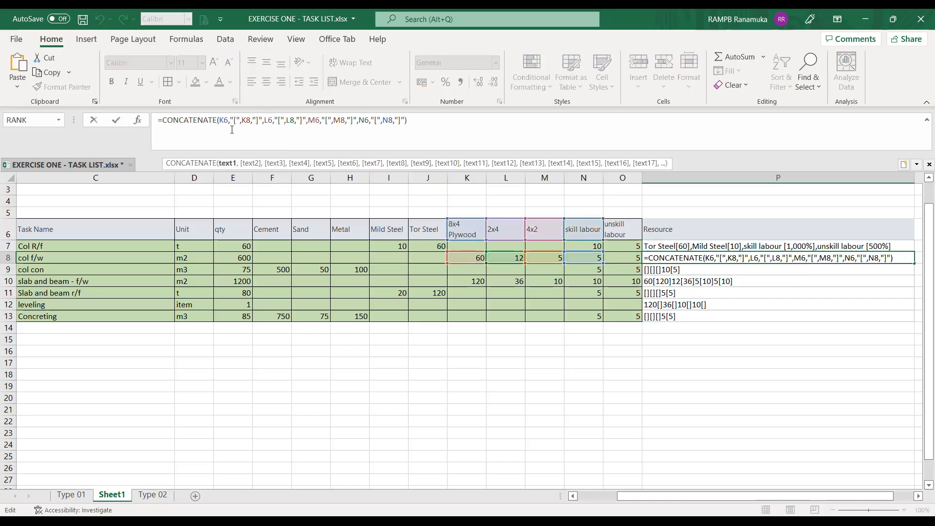
pyautogui.write('$K')
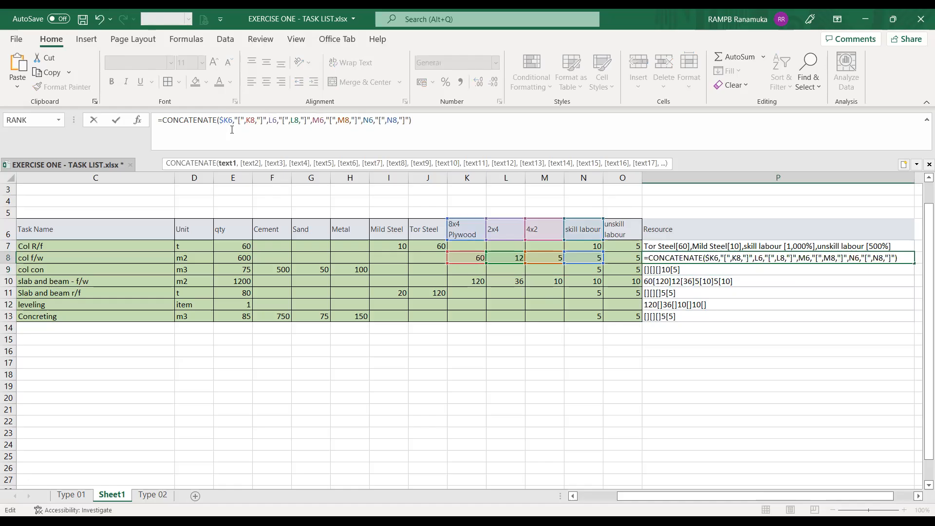
pyautogui.write('$')
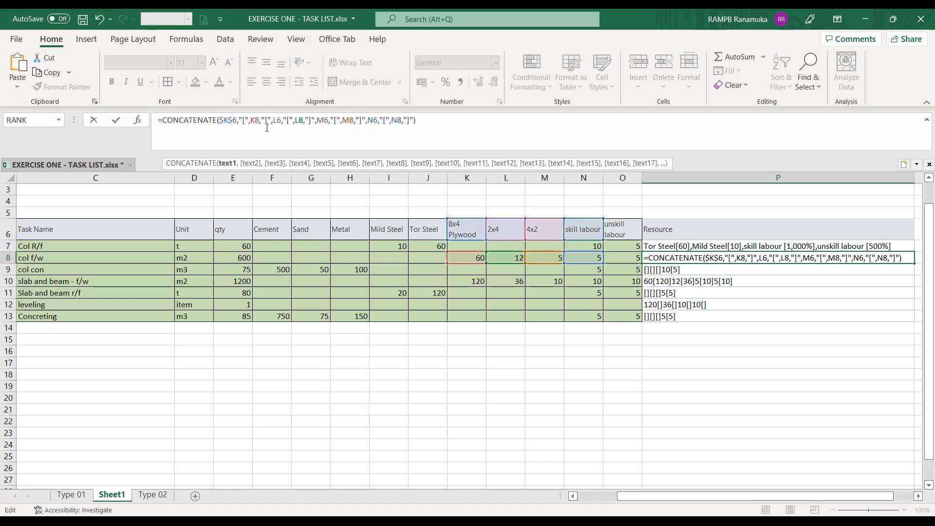
pyautogui.click(275, 120)
pyautogui.write('$K')
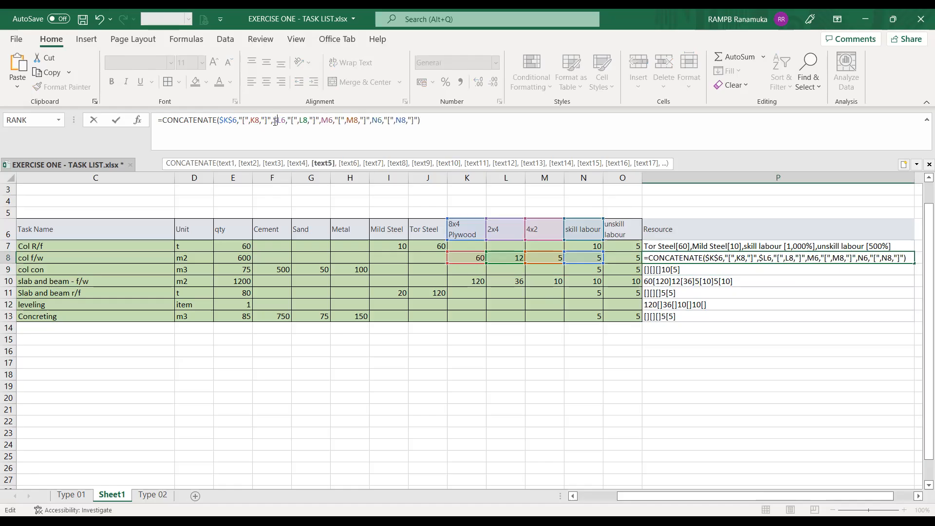
pyautogui.write('$')
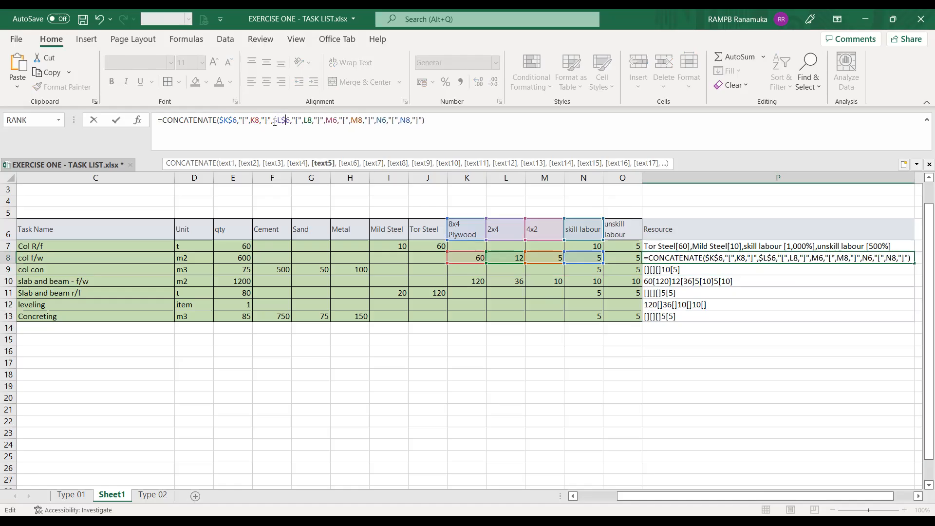
# Step: Make the 4x2 and skill labour header references absolute, as $M$6 and $N$6, and commit the P8 formula
pyautogui.click(327, 121)
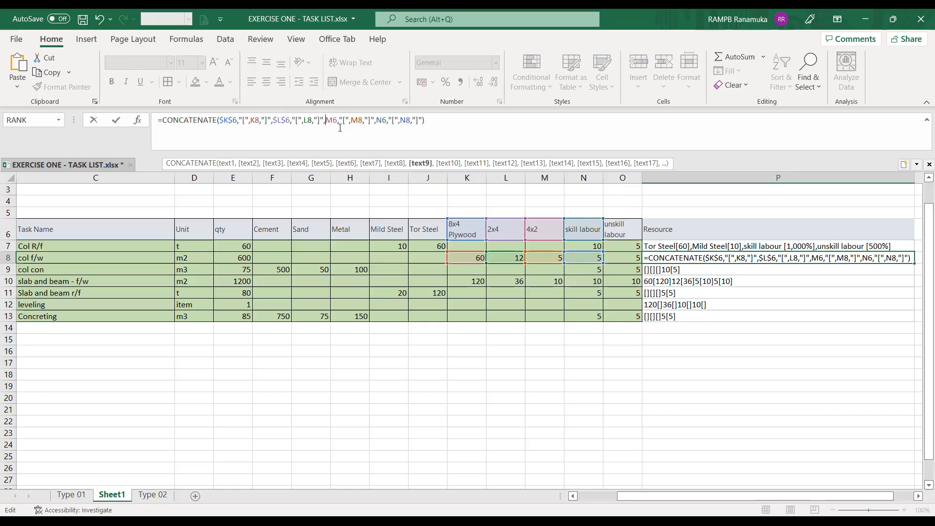
pyautogui.write('$K')
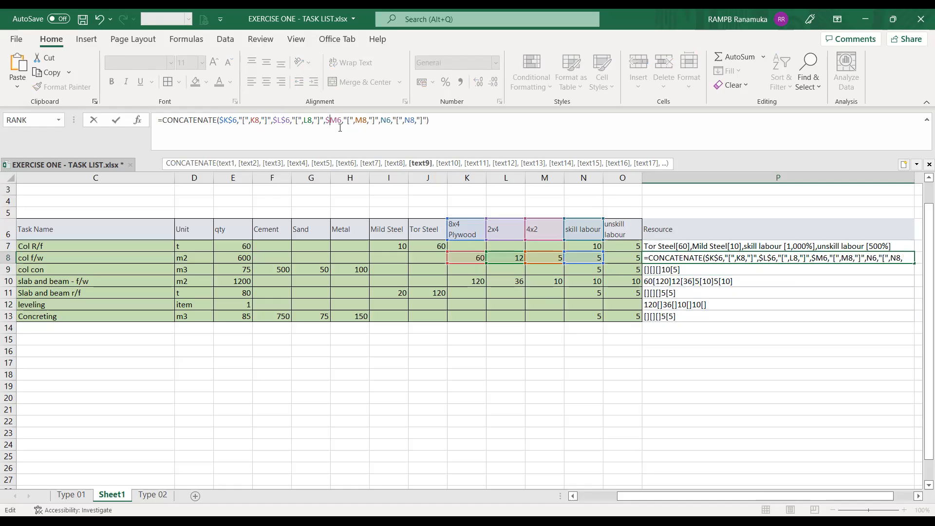
pyautogui.write('$')
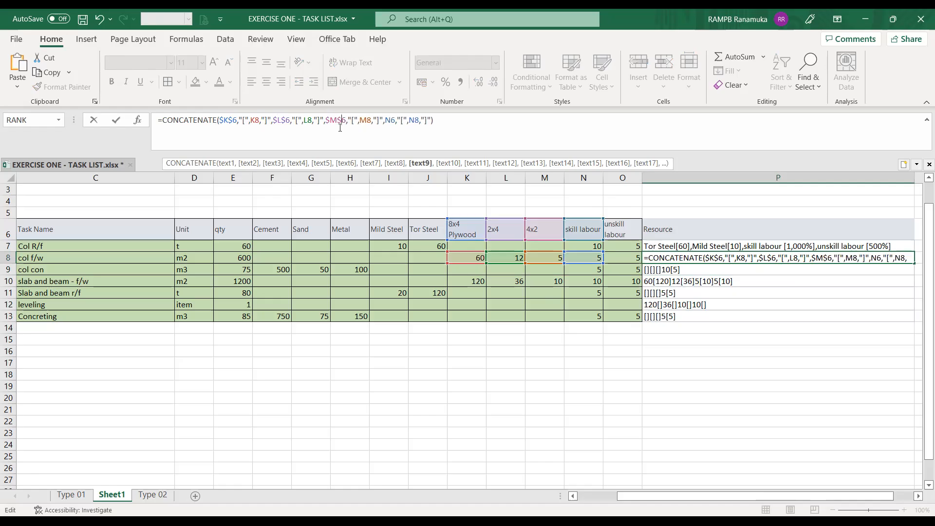
pyautogui.click(361, 121)
pyautogui.click(387, 121)
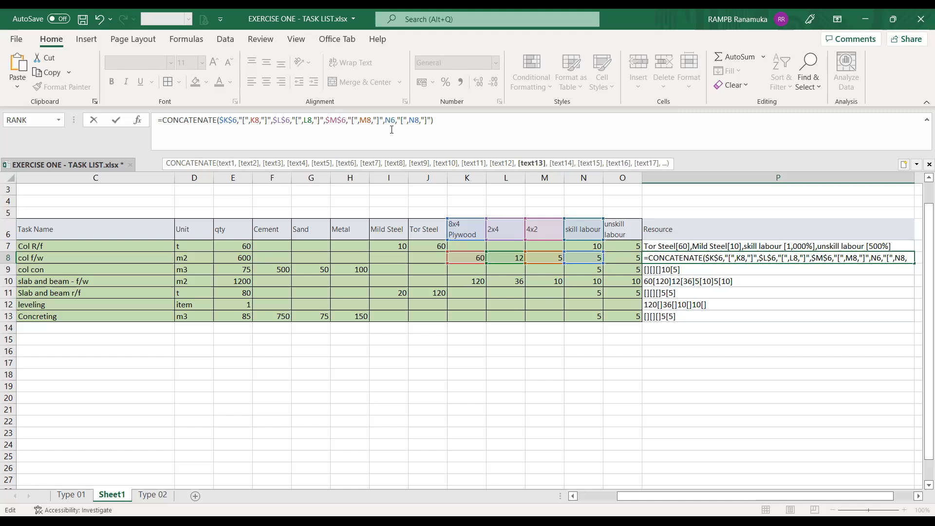
pyautogui.write('$')
pyautogui.press('Left')
pyautogui.write('$')
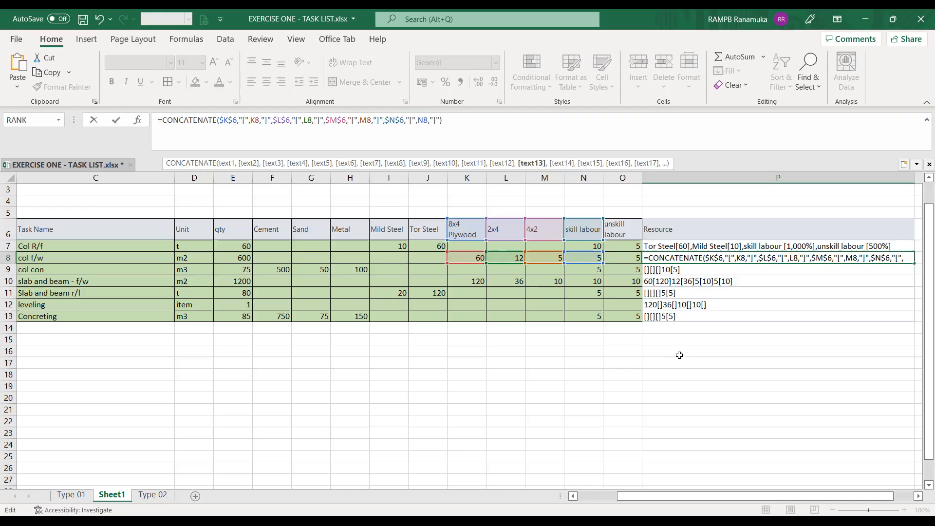
pyautogui.press('Tab')
# Step: Fill the Resource formula with absolute header references from P8 down through the Concreting row, P13
pyautogui.click(624, 259)
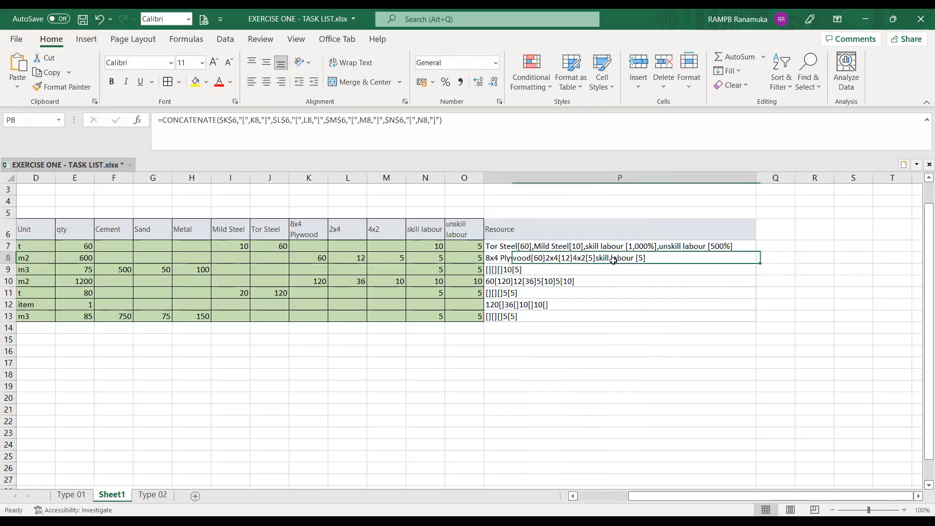
pyautogui.moveTo(757, 263); pyautogui.dragTo(735, 324)
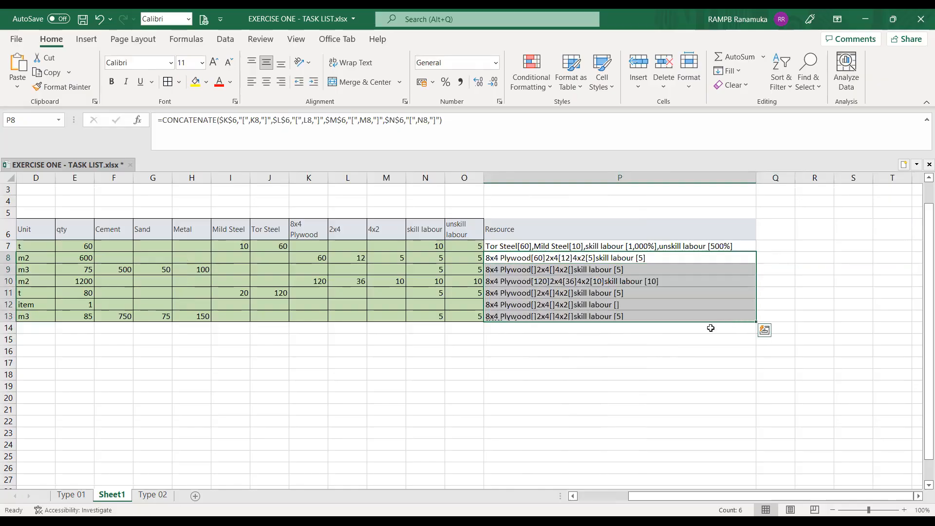
pyautogui.click(582, 272)
pyautogui.click(566, 258)
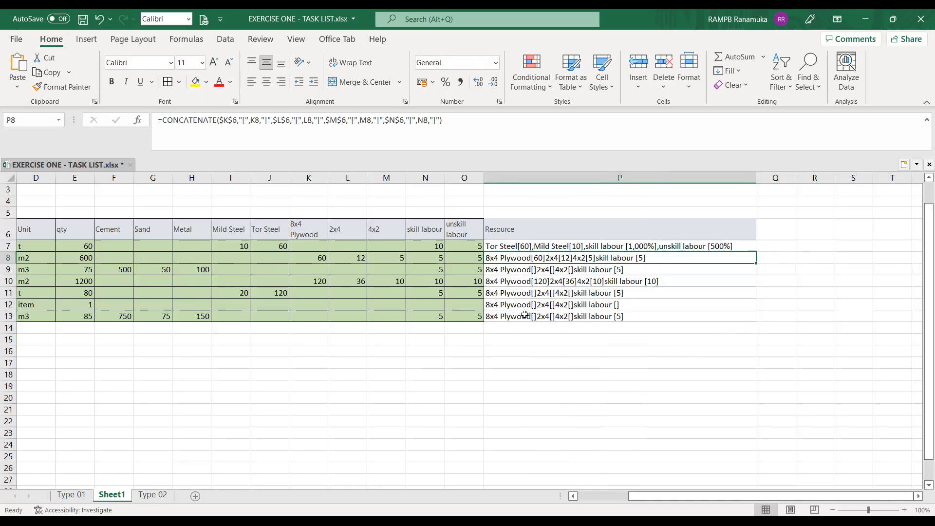
# Step: Highlight the Col R/f Resource text in P7 with yellow fill
pyautogui.click(556, 270)
pyautogui.click(591, 246)
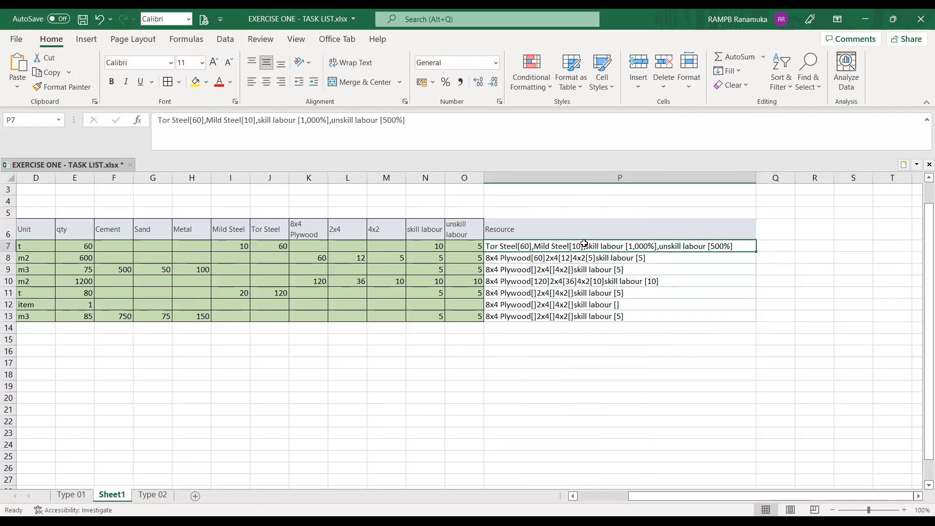
pyautogui.click(196, 82)
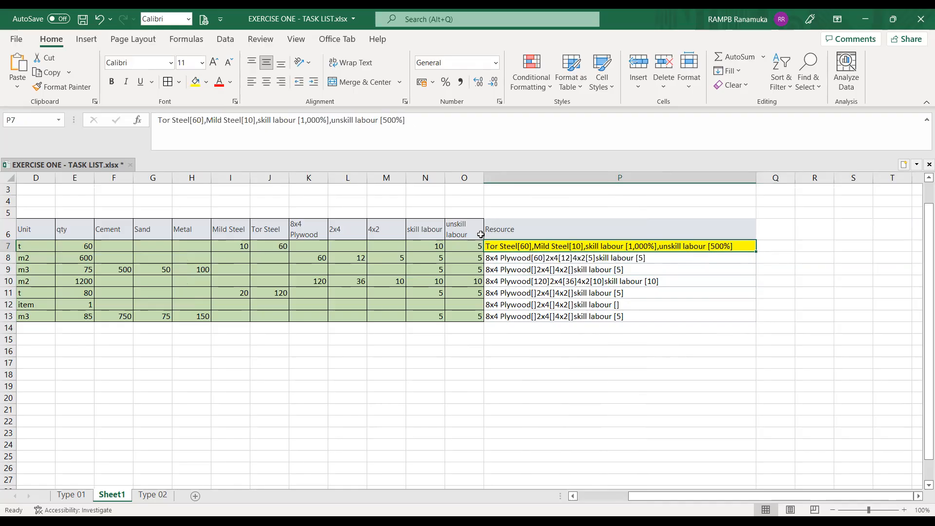
# Step: Review the filled Resource formulas in column P below the highlighted Col R/f cell
pyautogui.click(518, 258)
pyautogui.click(511, 270)
pyautogui.click(515, 281)
pyautogui.click(520, 291)
pyautogui.click(518, 281)
pyautogui.click(516, 262)
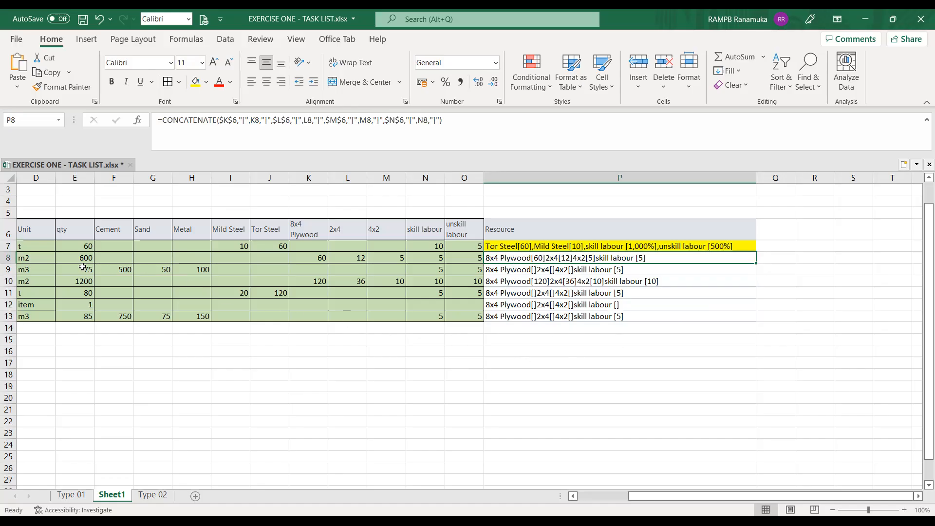
pyautogui.click(716, 314)
pyautogui.moveTo(756, 321); pyautogui.dragTo(757, 299)
pyautogui.click(738, 341)
pyautogui.click(604, 243)
# Step: Append a copy of the skill labour arguments $N$6,"[",N8,"]" to the end of the P8 formula after a comma
pyautogui.click(601, 234)
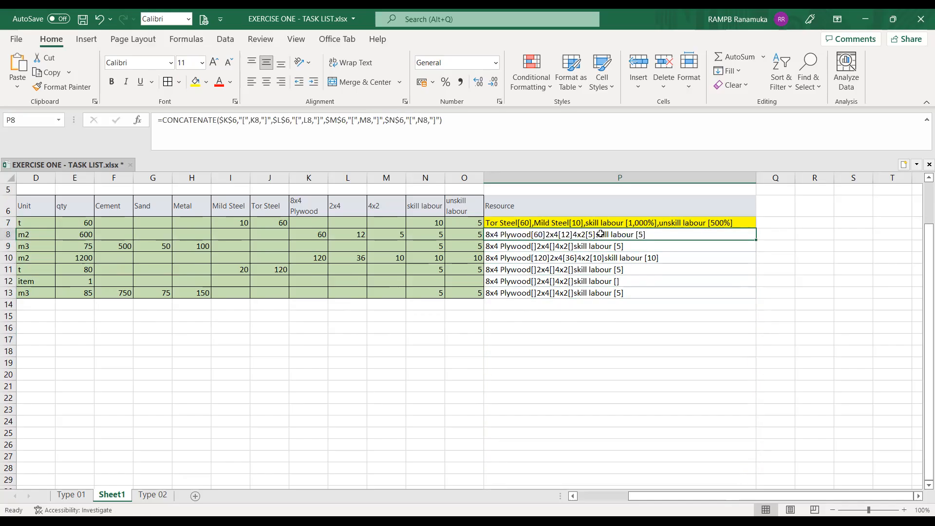
pyautogui.click(288, 119)
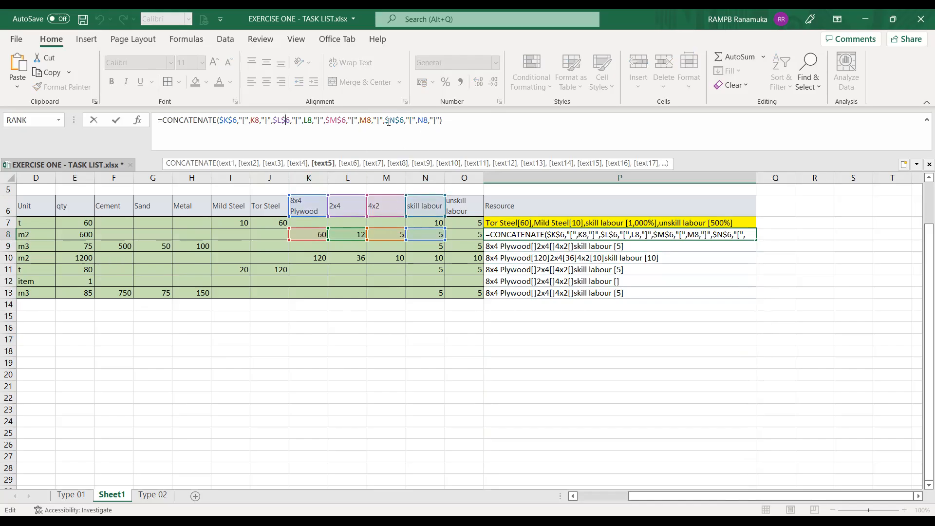
pyautogui.moveTo(386, 120); pyautogui.dragTo(442, 120)
pyautogui.hotkey('ctrl', 'c')
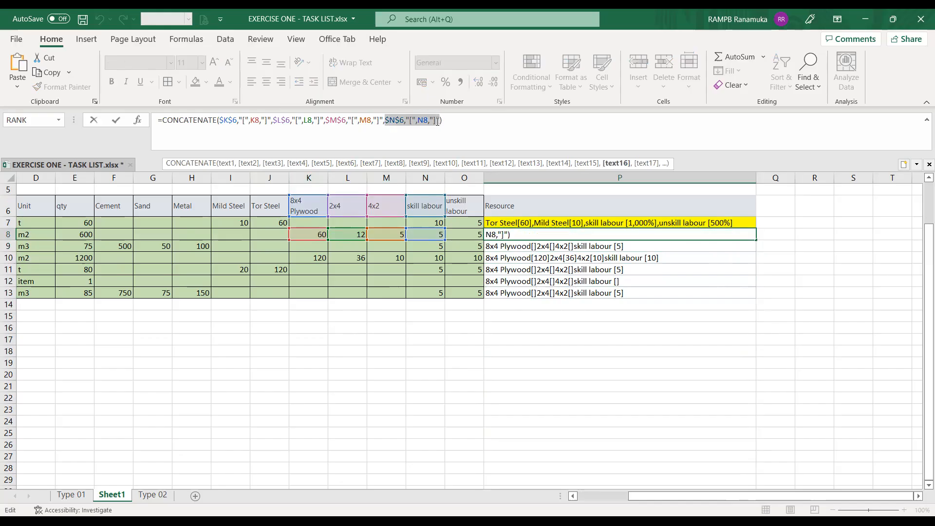
pyautogui.click(438, 123)
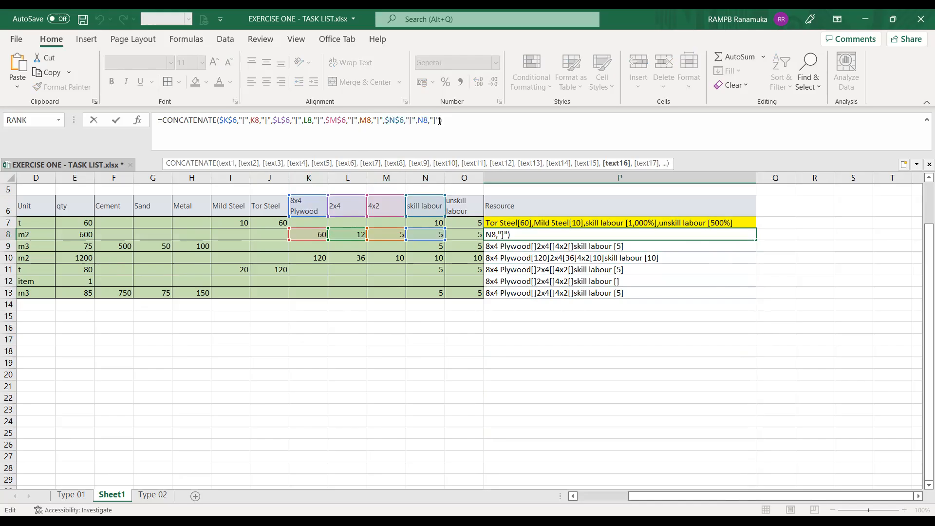
pyautogui.write(',')
pyautogui.hotkey('ctrl', 'v')
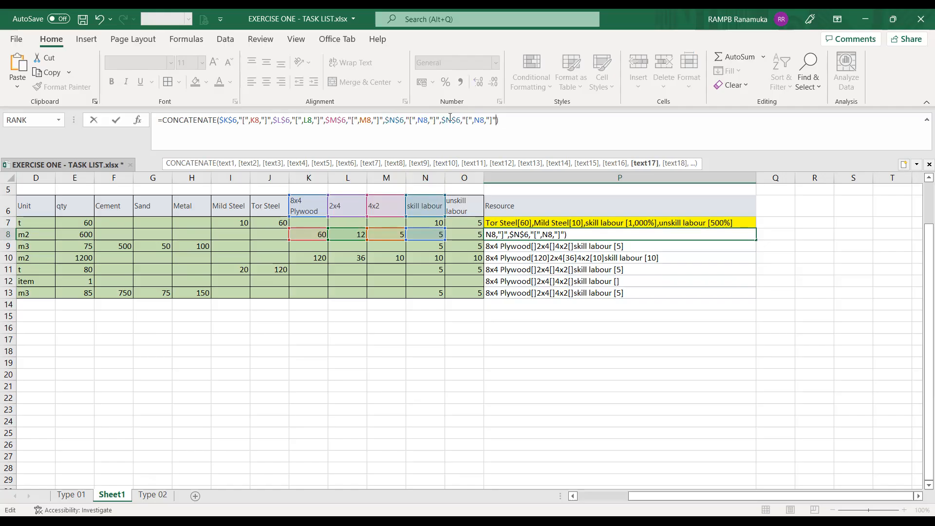
# Step: Change the copied arguments to reference unskill labour, using $O$6 and O8, and commit the P8 formula
pyautogui.click(452, 120)
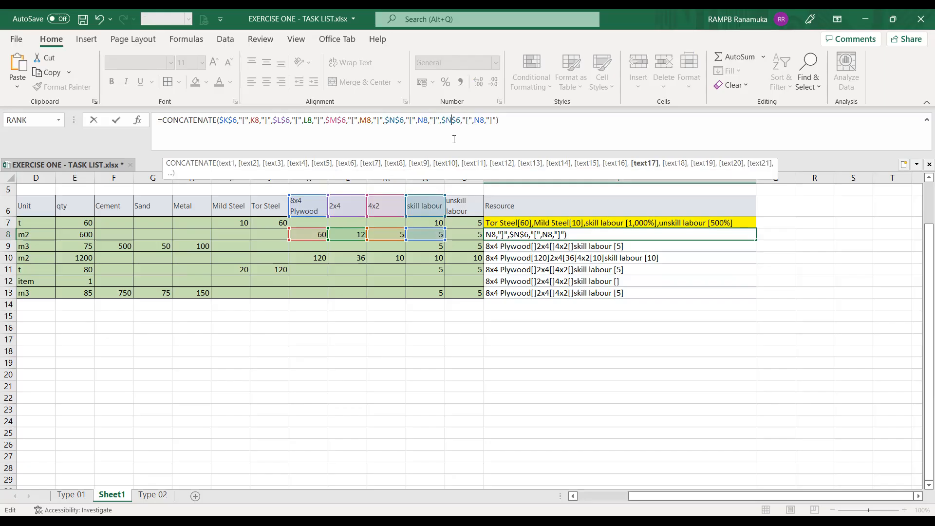
pyautogui.press('BackSpace')
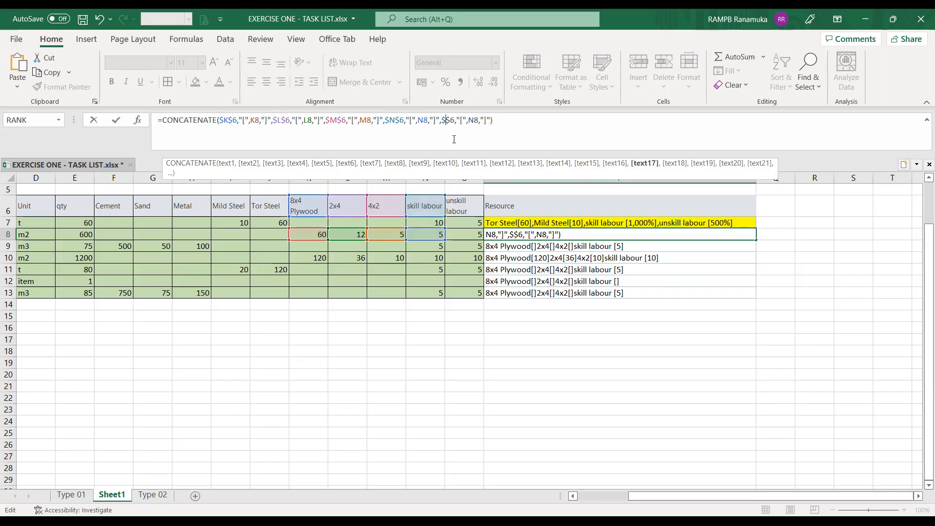
pyautogui.write('o')
pyautogui.press('BackSpace')
pyautogui.write('O')
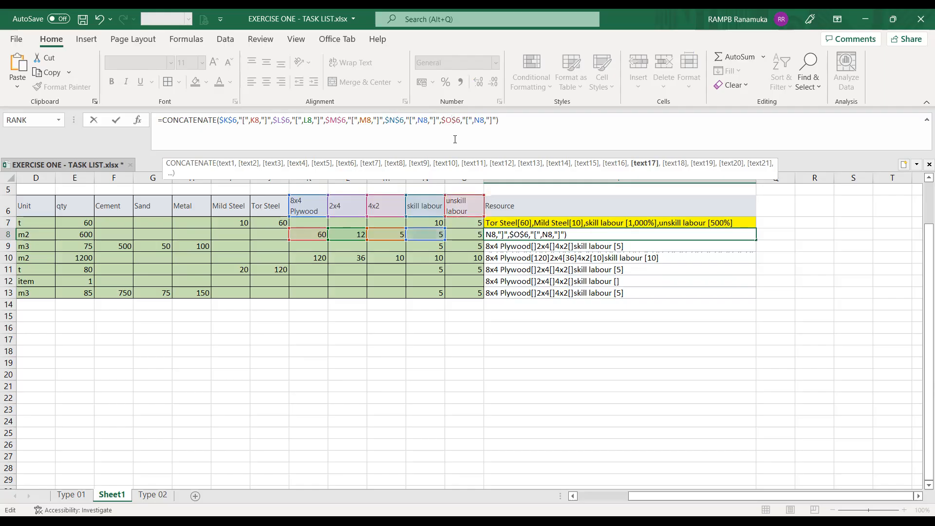
pyautogui.click(480, 121)
pyautogui.press('BackSpace')
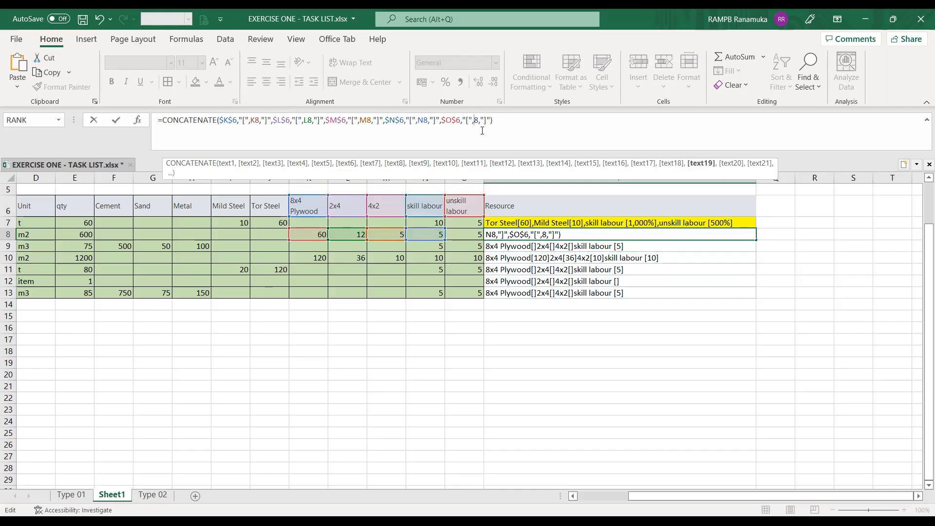
pyautogui.write('O')
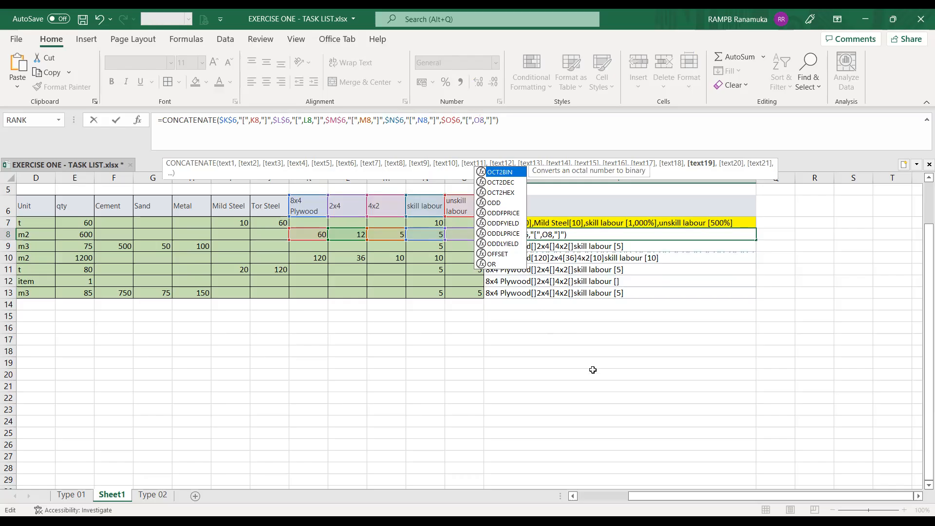
pyautogui.press('Return')
# Step: Append a copy of the P8 formula's whole argument list, $K$6 through O8,"]", to its end after a comma
pyautogui.click(559, 234)
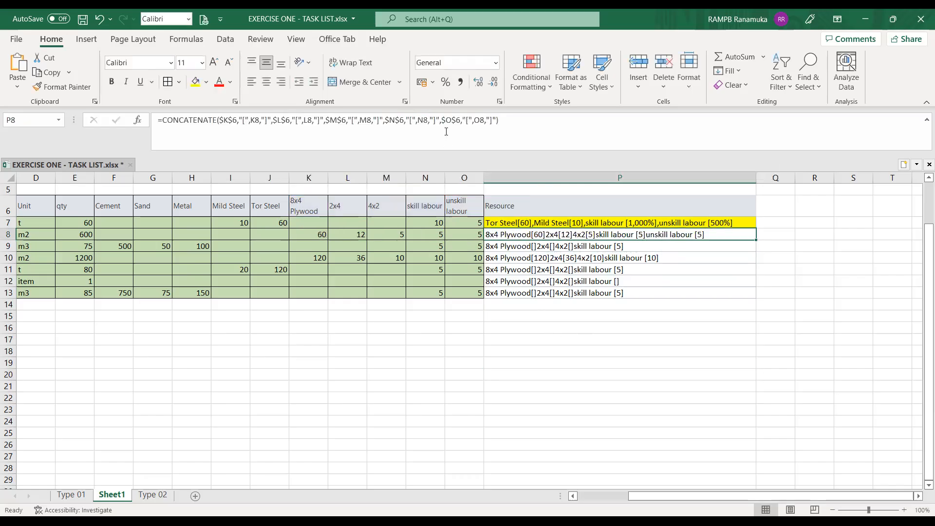
pyautogui.click(442, 124)
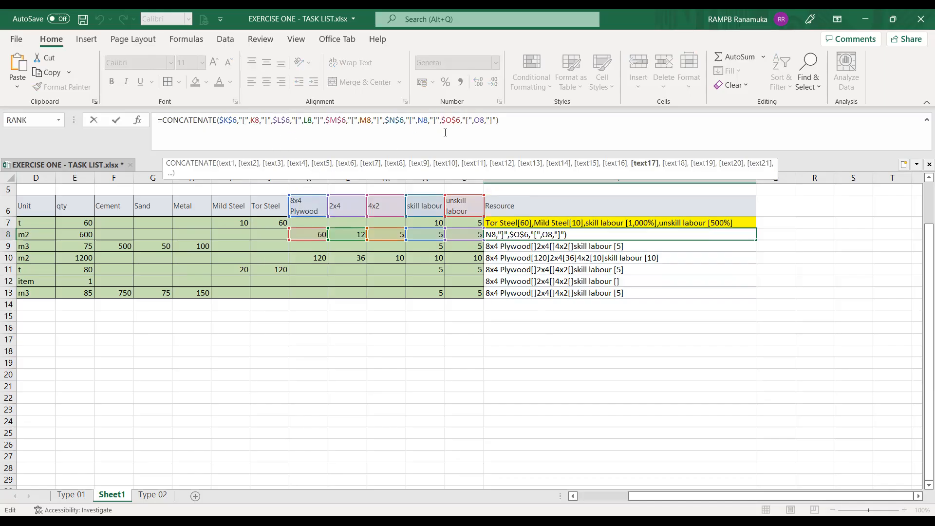
pyautogui.moveTo(690, 497); pyautogui.dragTo(656, 494)
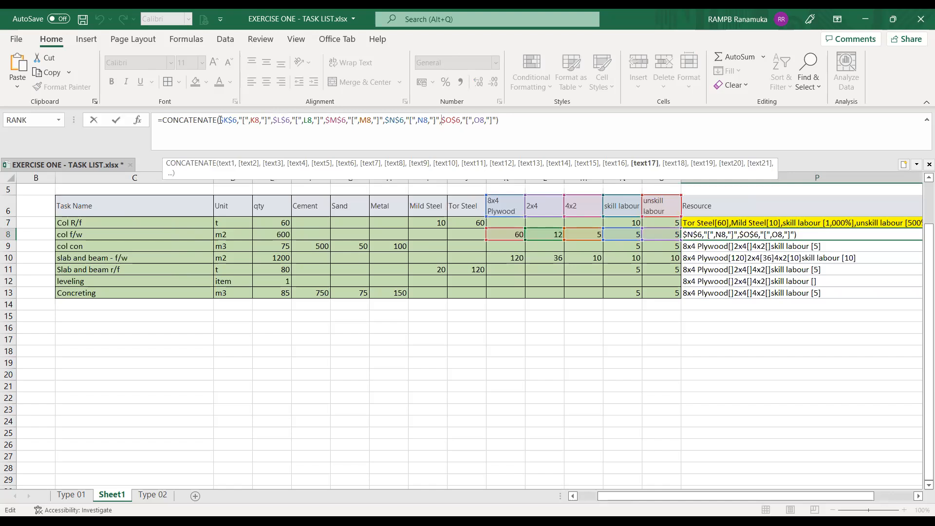
pyautogui.moveTo(221, 119); pyautogui.dragTo(498, 121)
pyautogui.press('super+c')
pyautogui.click(46, 72)
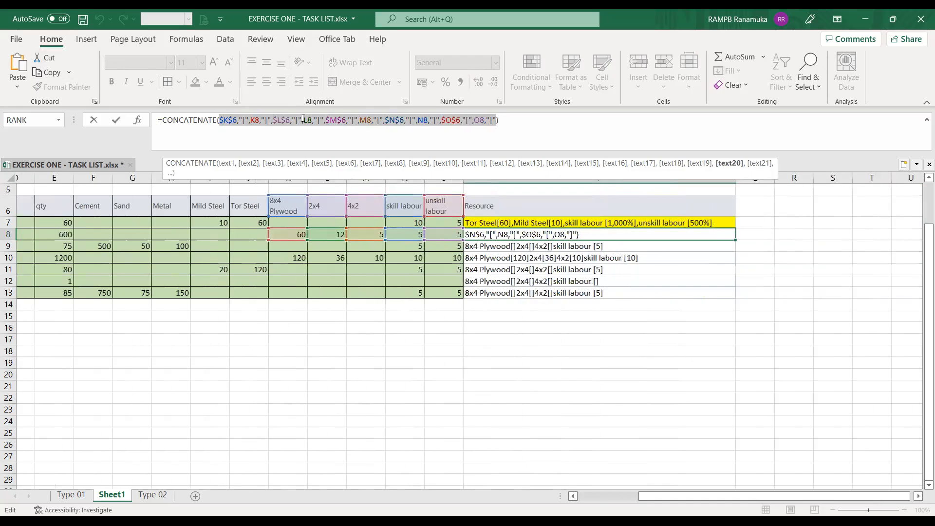
pyautogui.click(497, 125)
pyautogui.write(',')
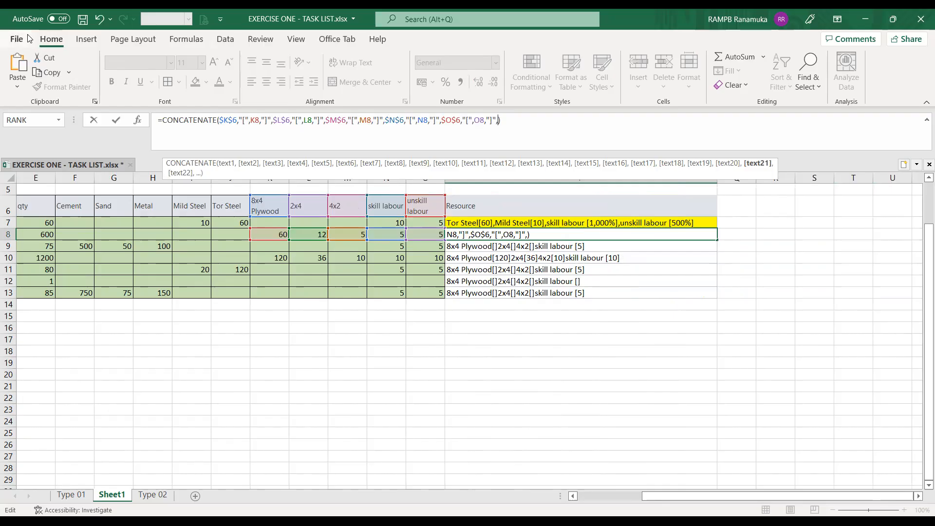
pyautogui.click(25, 86)
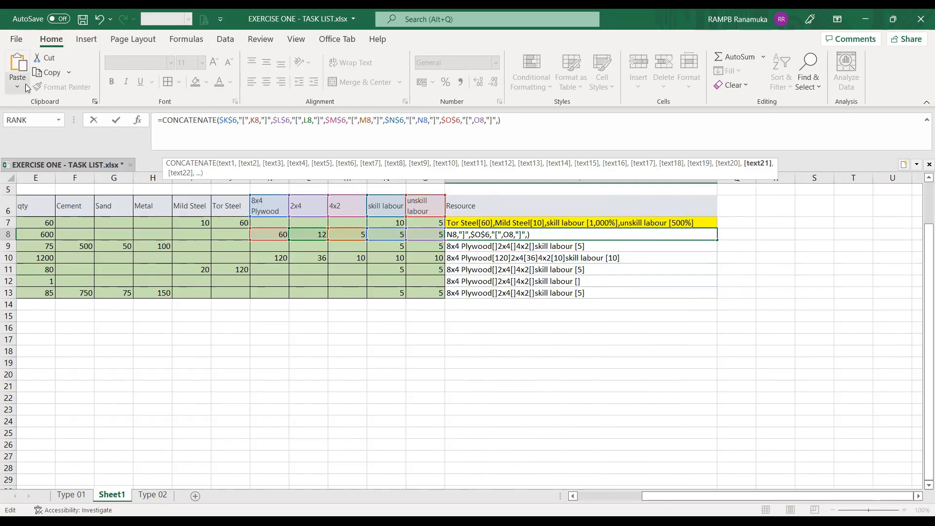
pyautogui.click(19, 125)
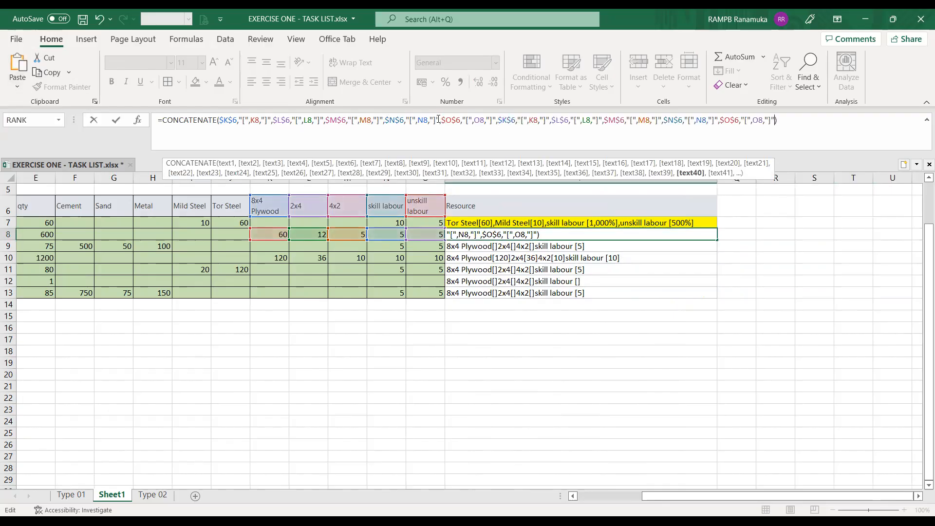
# Step: Commit the extended P8 formula and check which column holds the Cement header
pyautogui.click(515, 120)
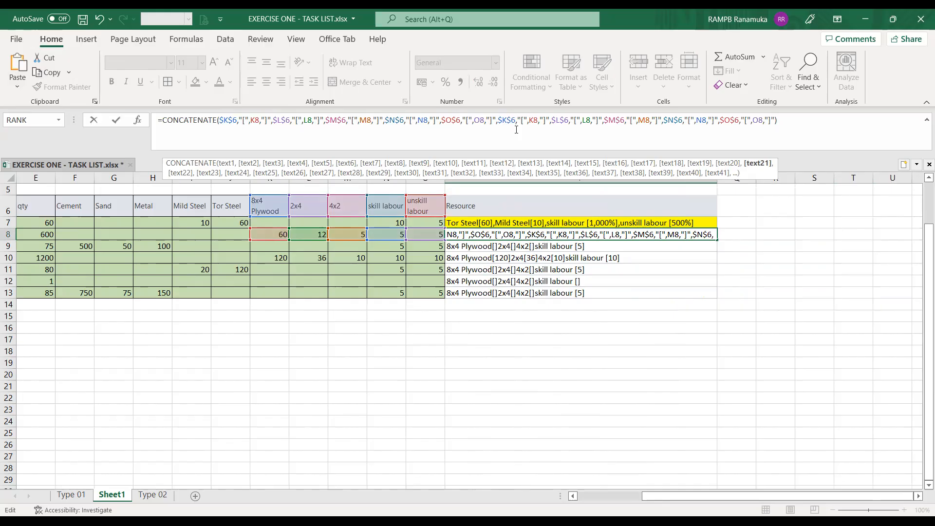
pyautogui.moveTo(681, 496); pyautogui.dragTo(656, 496)
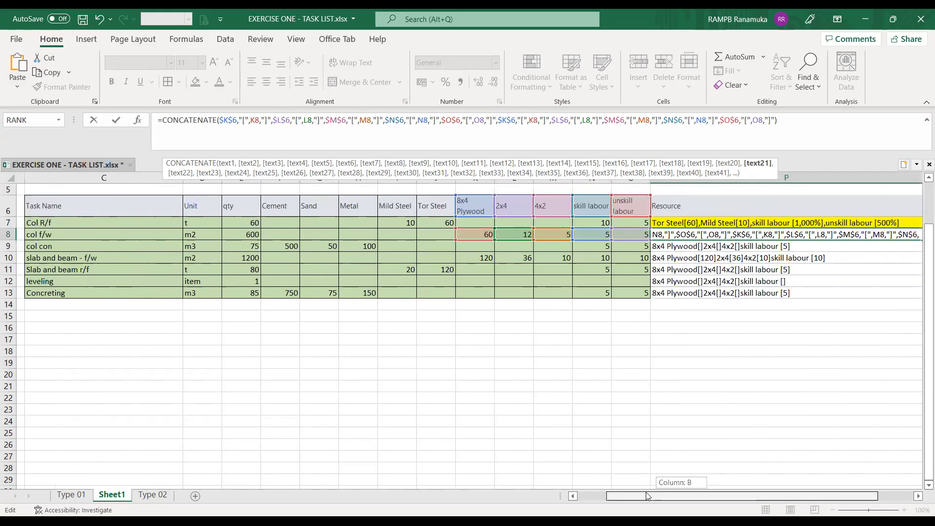
pyautogui.scroll(1, 250, 235)
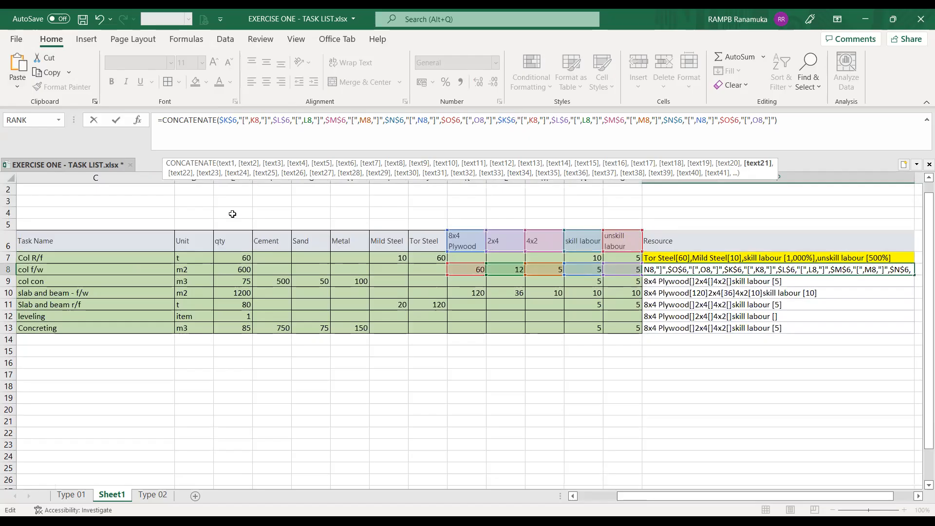
pyautogui.scroll(1, 232, 214)
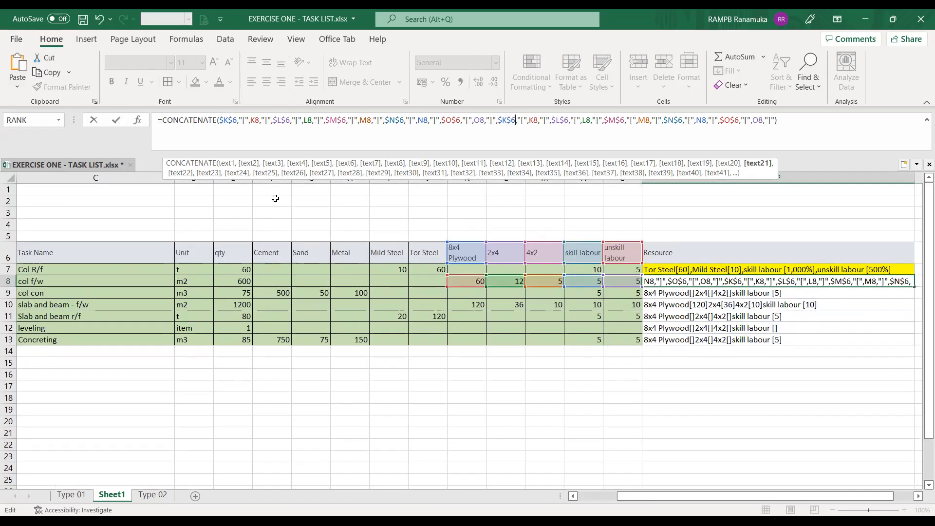
pyautogui.click(275, 199)
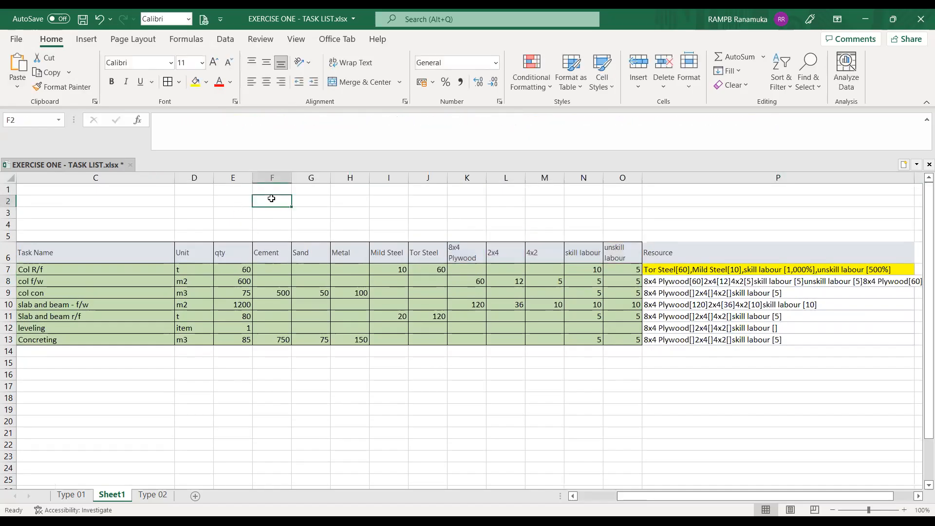
pyautogui.click(767, 282)
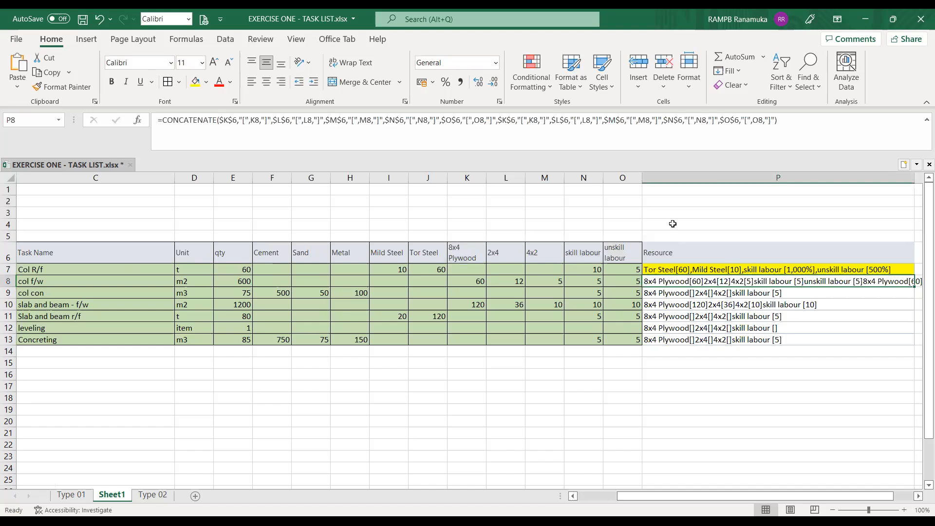
pyautogui.click(469, 119)
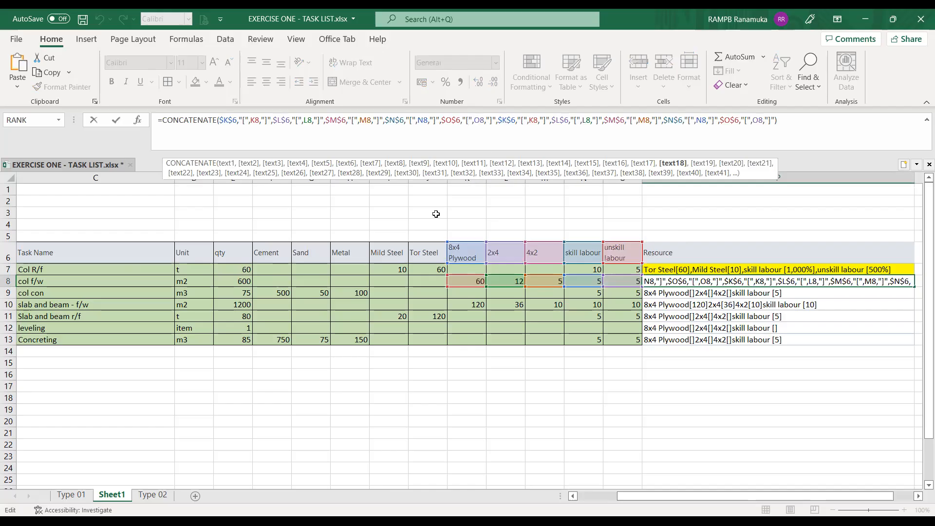
pyautogui.click(436, 214)
pyautogui.click(284, 258)
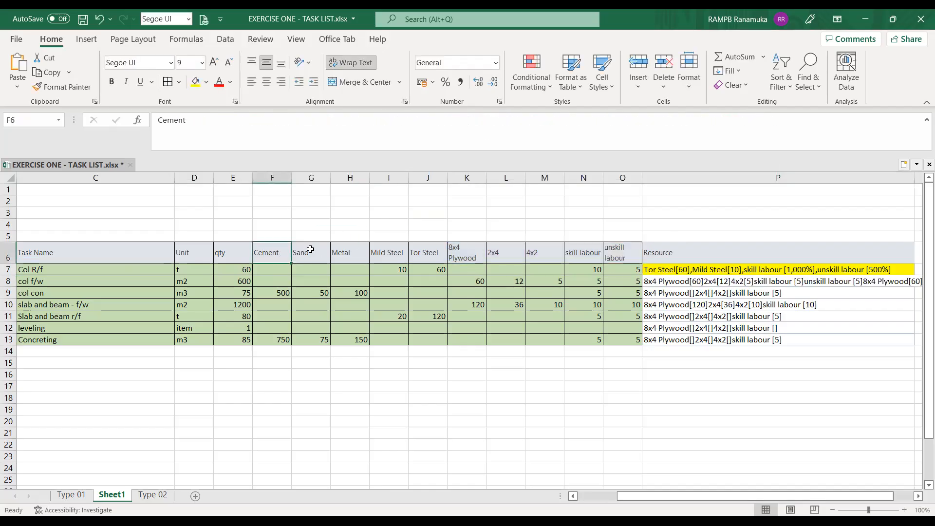
# Step: In the P8 formula, change the first group of the appended copy to reference Cement, using $F$6 and F8
pyautogui.click(753, 281)
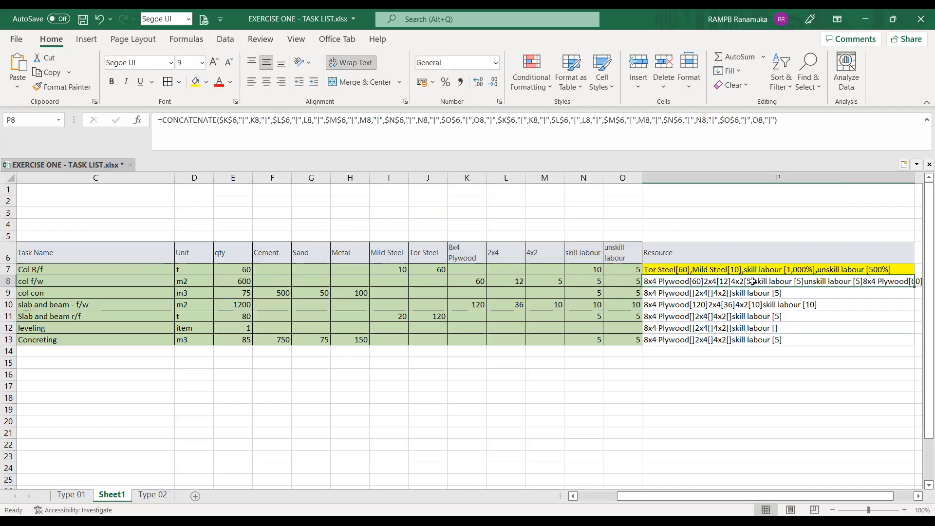
pyautogui.click(455, 119)
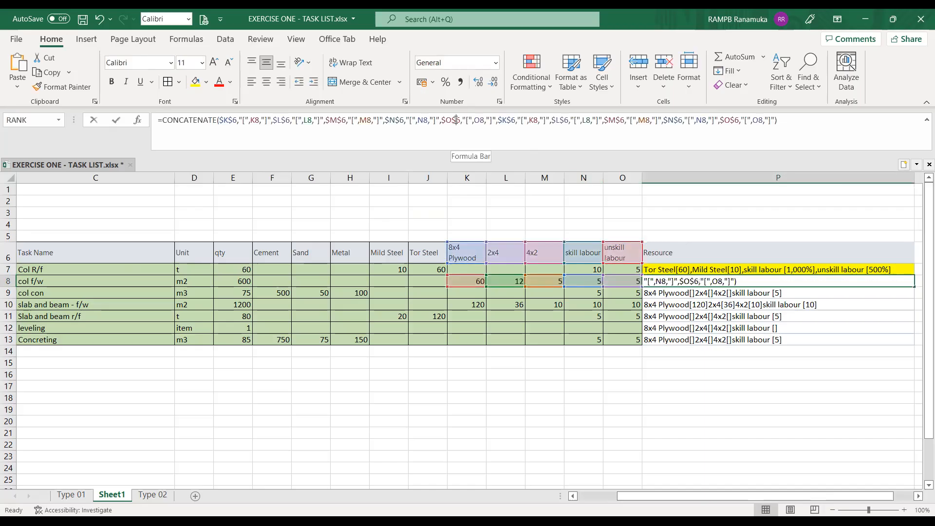
pyautogui.click(507, 120)
pyautogui.press('BackSpace')
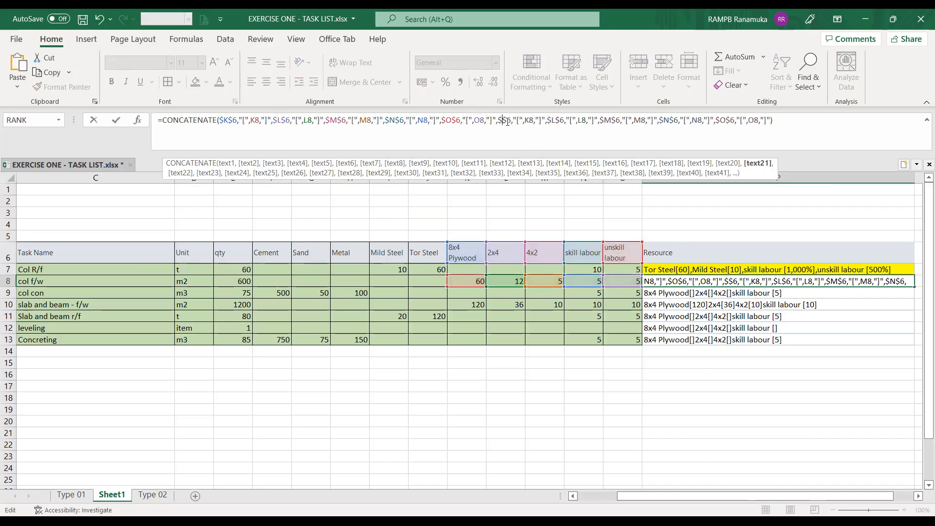
pyautogui.write('F')
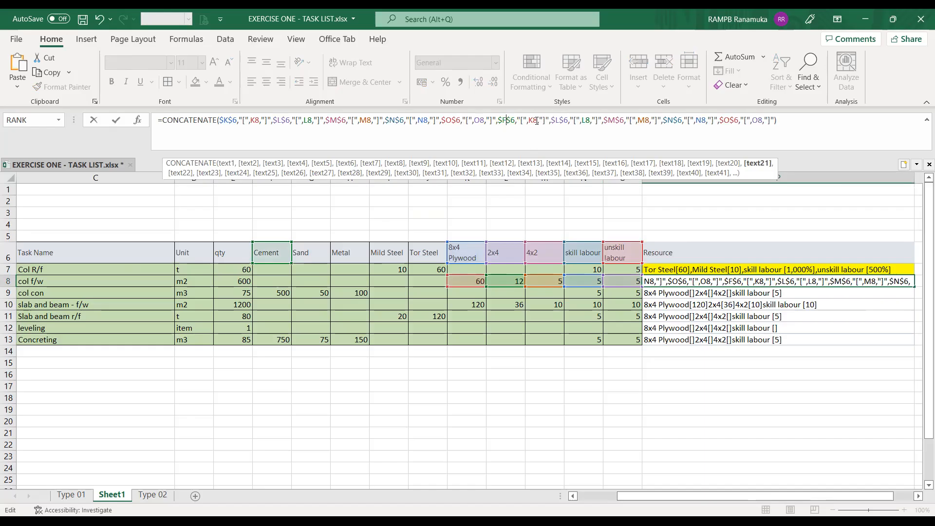
pyautogui.click(536, 120)
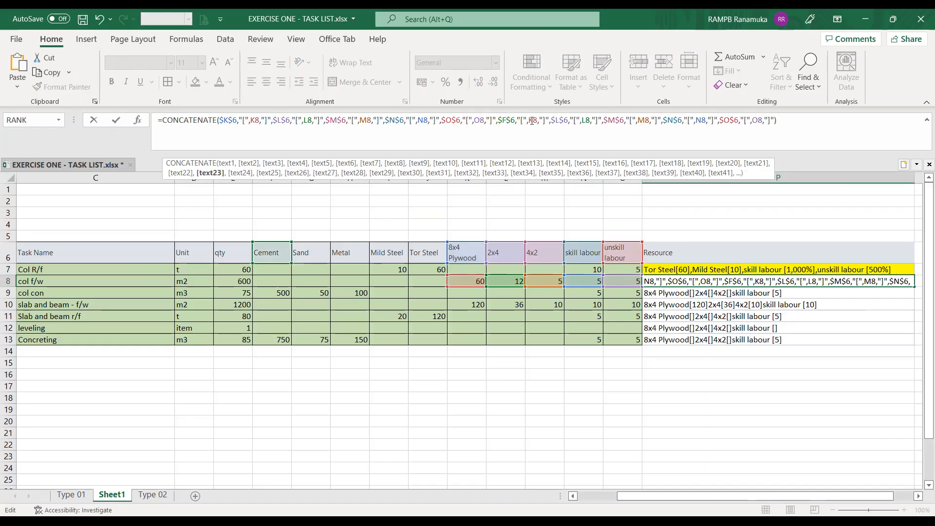
pyautogui.press('BackSpace')
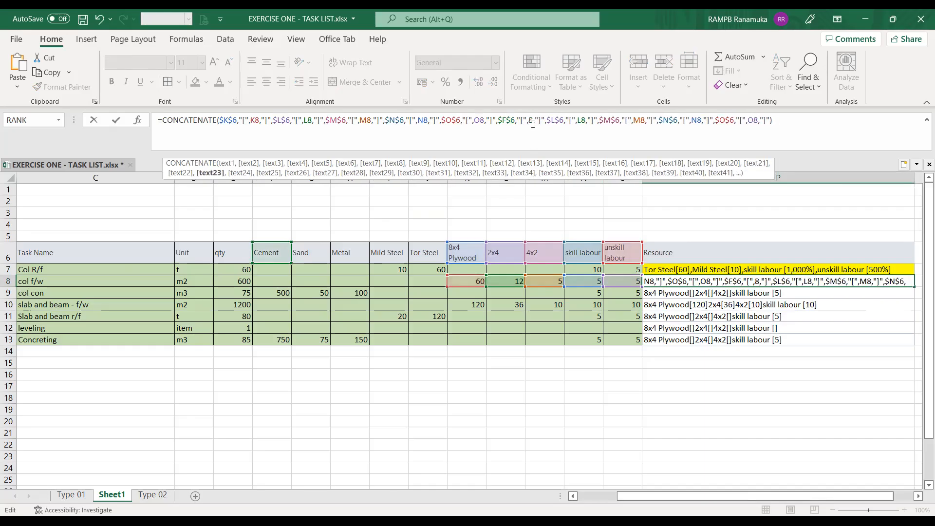
pyautogui.write('F')
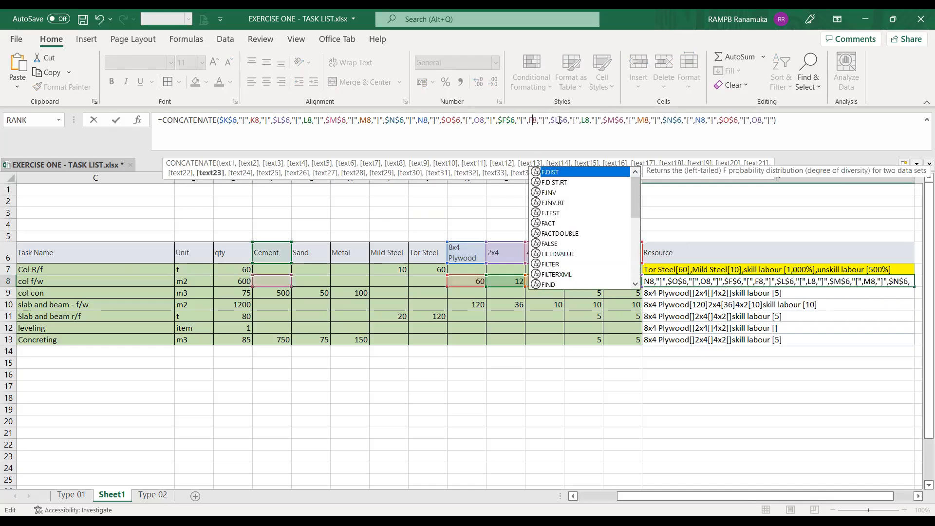
# Step: Change the second appended group in the P8 formula to reference Sand, using $G$6 and G8
pyautogui.click(559, 121)
pyautogui.press('BackSpace')
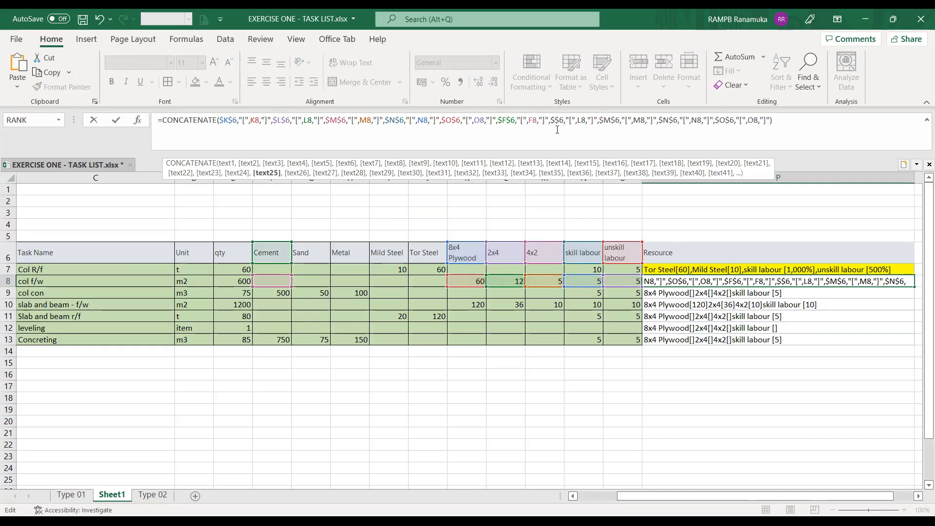
pyautogui.write('G')
pyautogui.click(587, 120)
pyautogui.press('BackSpace')
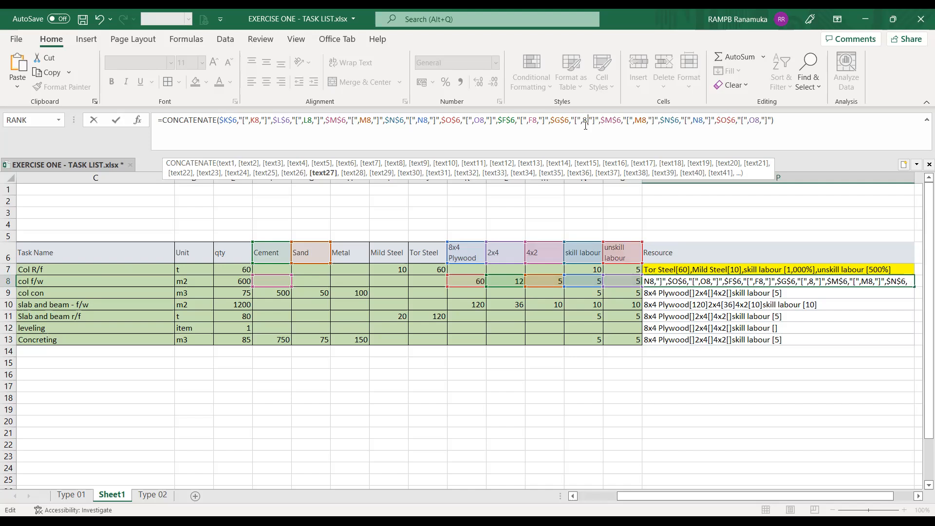
pyautogui.write('G')
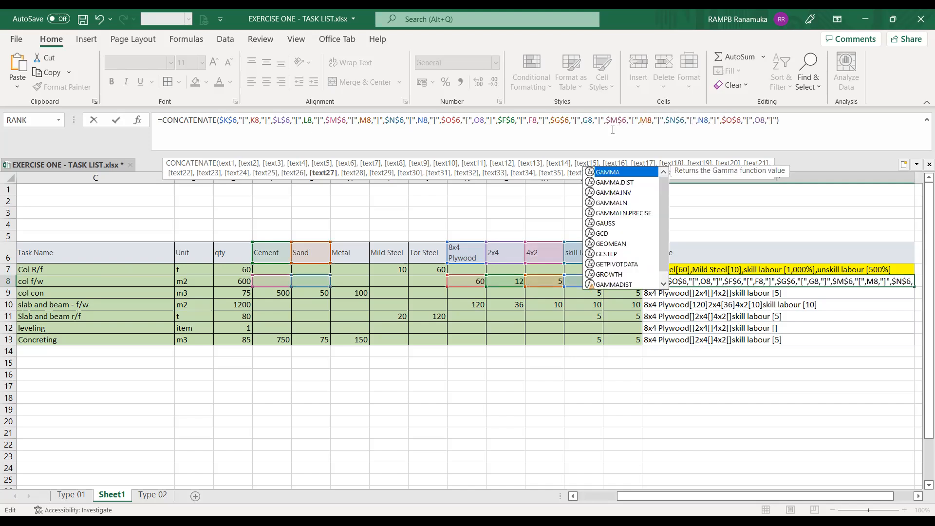
# Step: Change the third appended group in the P8 formula to reference Metal, using $H$6 and H8
pyautogui.click(612, 130)
pyautogui.press('BackSpace')
pyautogui.write('H')
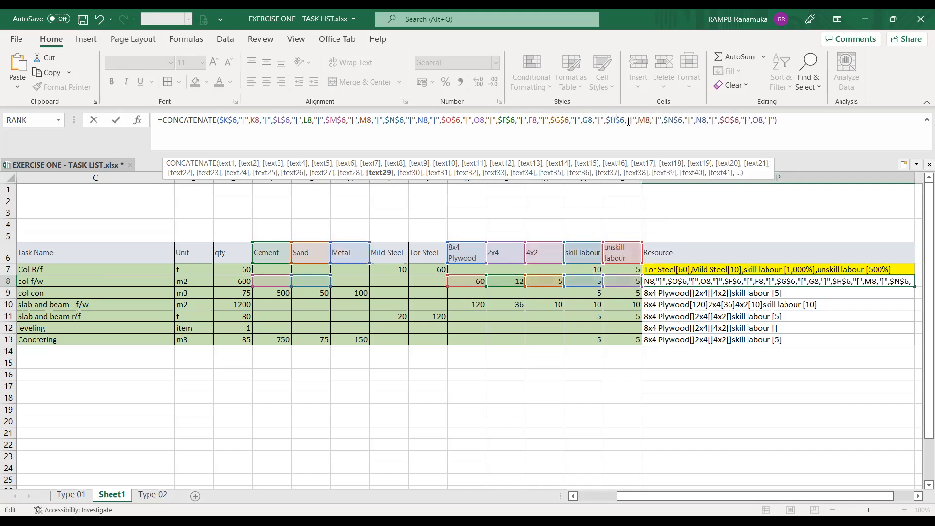
pyautogui.click(642, 128)
pyautogui.press('BackSpace')
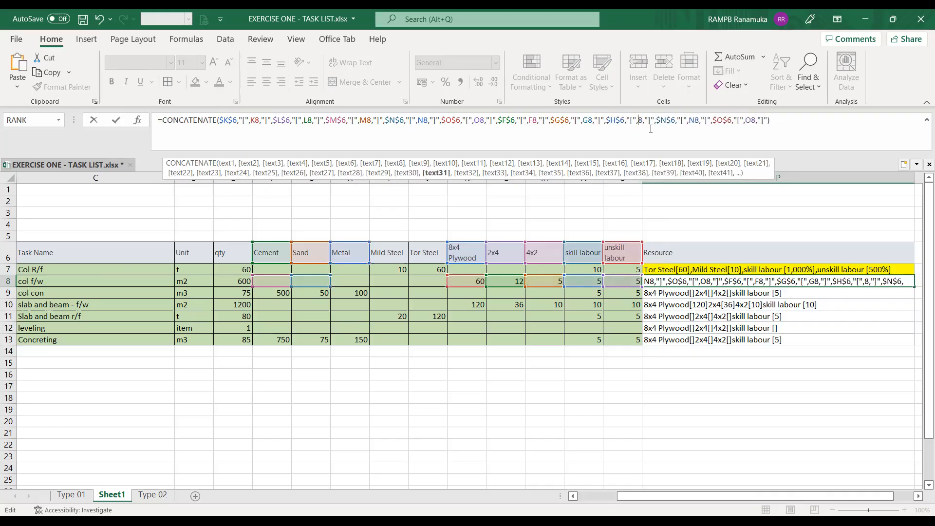
pyautogui.write('H')
# Step: Change the fourth appended group in the P8 formula to reference Mild Steel, using $I$6 and I8
pyautogui.click(666, 128)
pyautogui.press('BackSpace')
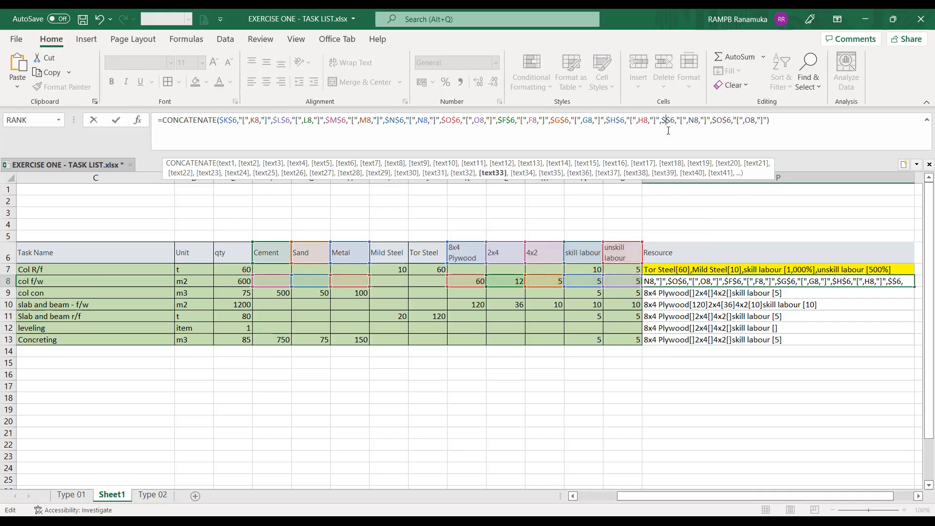
pyautogui.write('I')
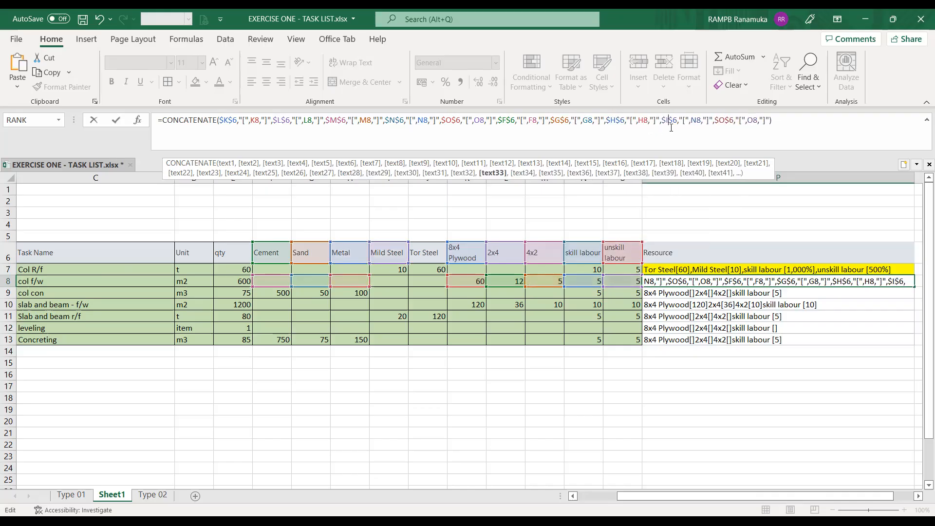
pyautogui.click(695, 121)
pyautogui.press('BackSpace')
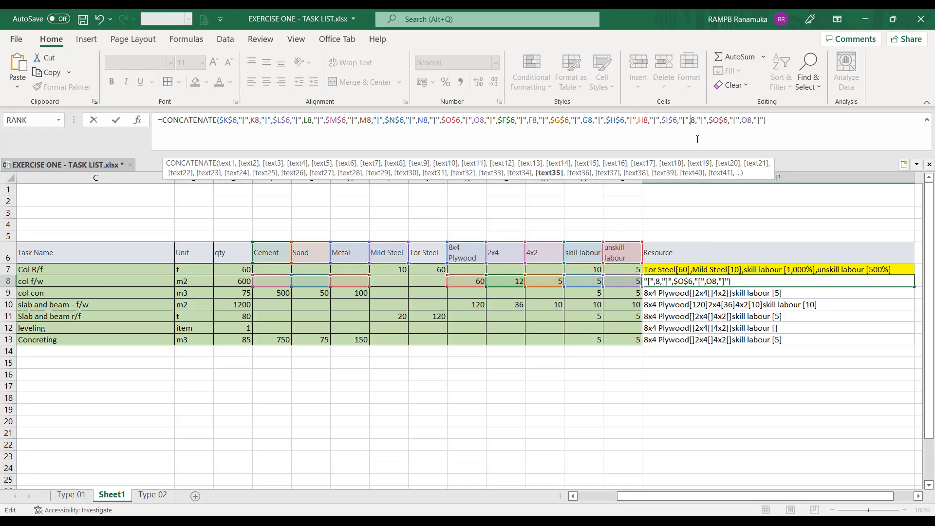
pyautogui.write('I')
# Step: Change the last appended group to reference Tor Steel, using $J$6 and J8, and commit the P8 formula
pyautogui.click(723, 120)
pyautogui.press('BackSpace')
pyautogui.write('J')
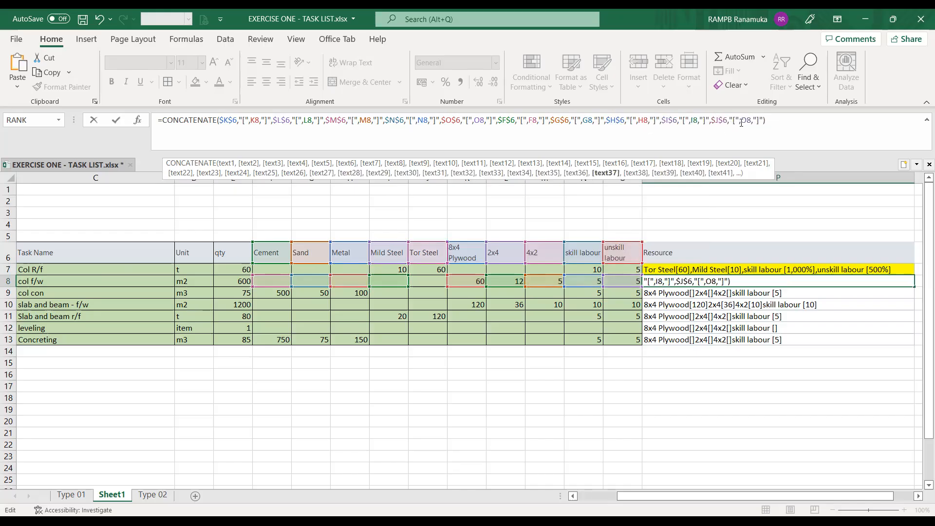
pyautogui.click(747, 121)
pyautogui.press('BackSpace')
pyautogui.write('J')
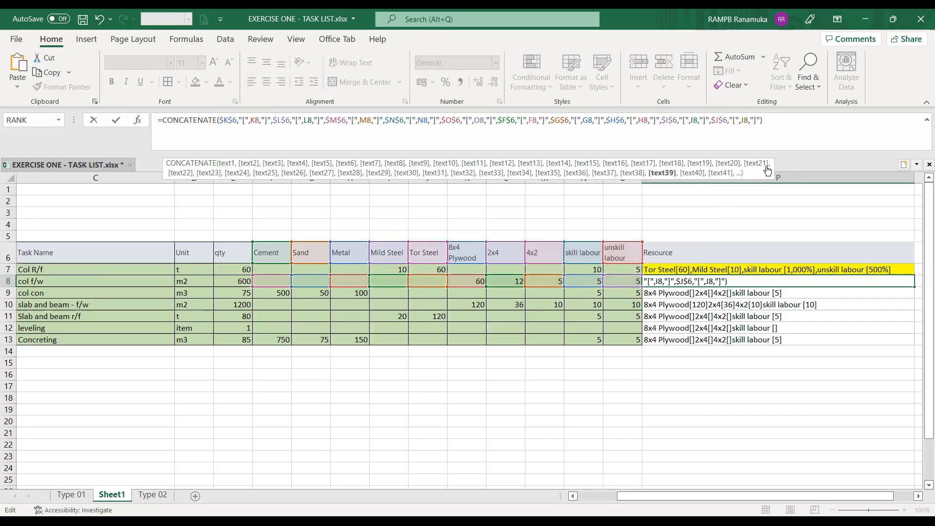
pyautogui.click(709, 225)
pyautogui.click(668, 281)
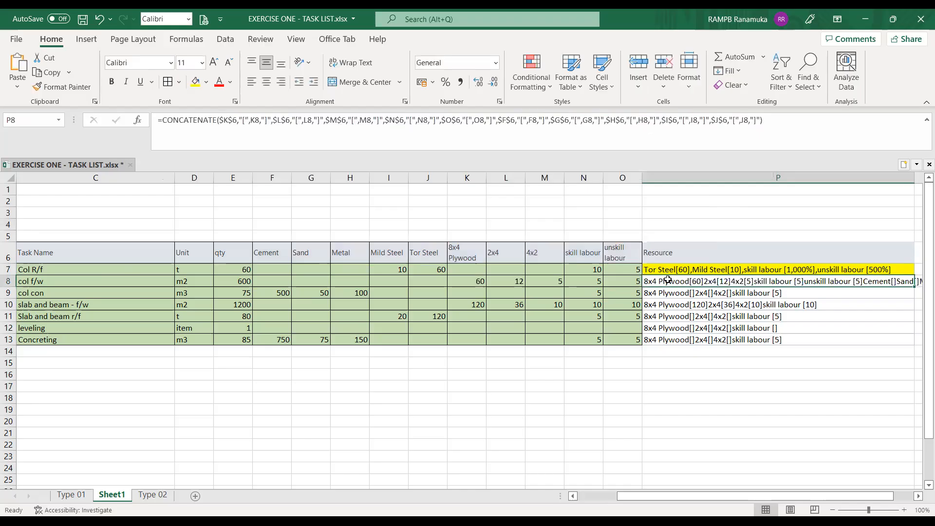
# Step: Check the cell references of the P8 formula and widen column P to fit its whole Resource text
pyautogui.click(509, 122)
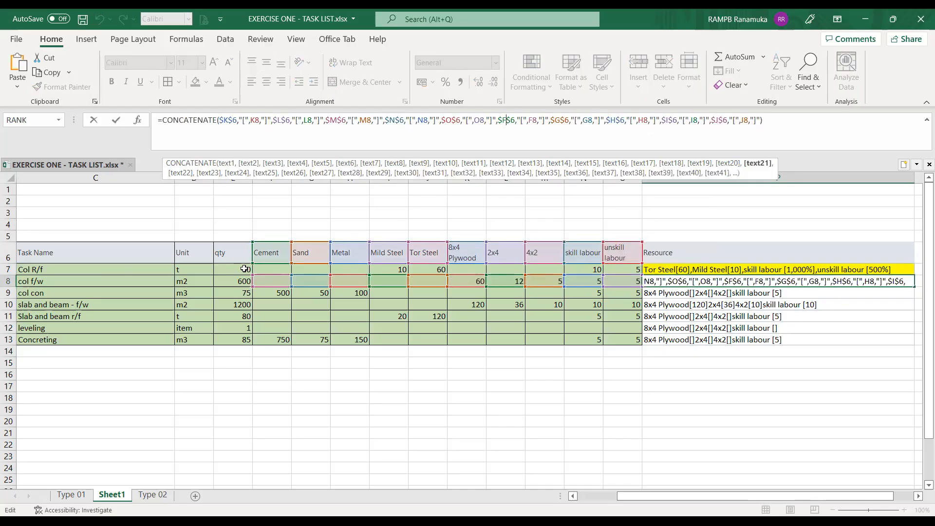
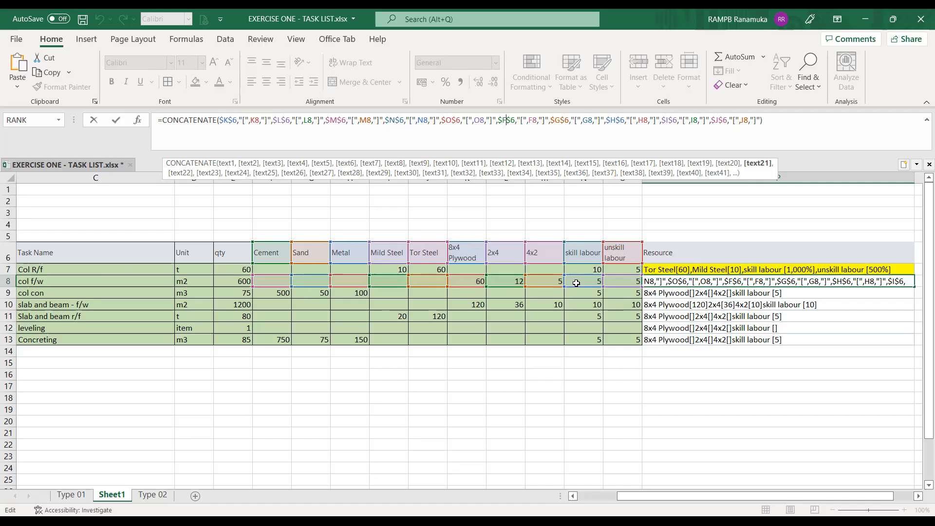
pyautogui.press('Tab')
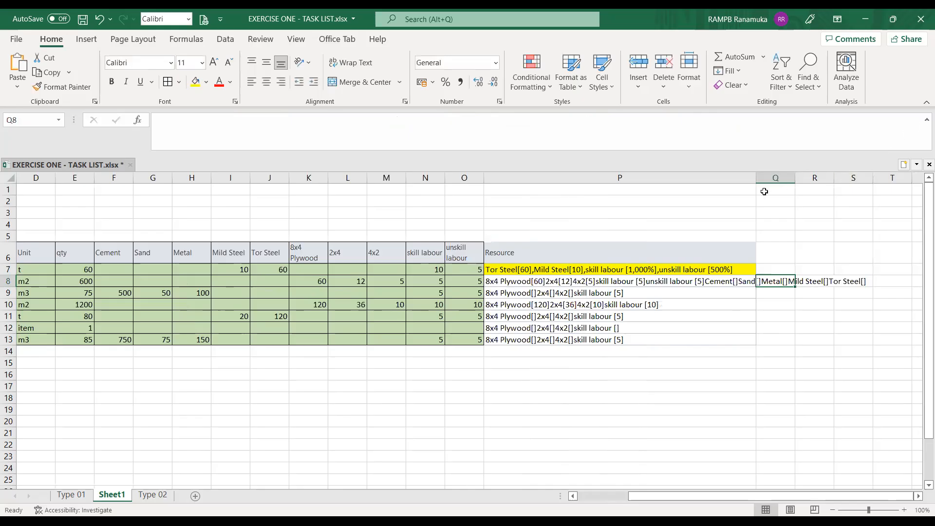
pyautogui.moveTo(755, 175); pyautogui.dragTo(873, 174)
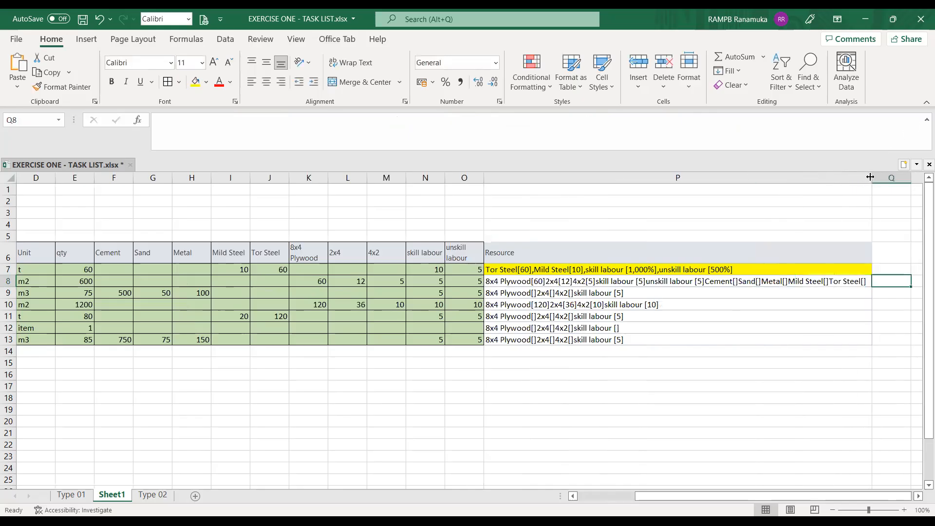
pyautogui.click(704, 284)
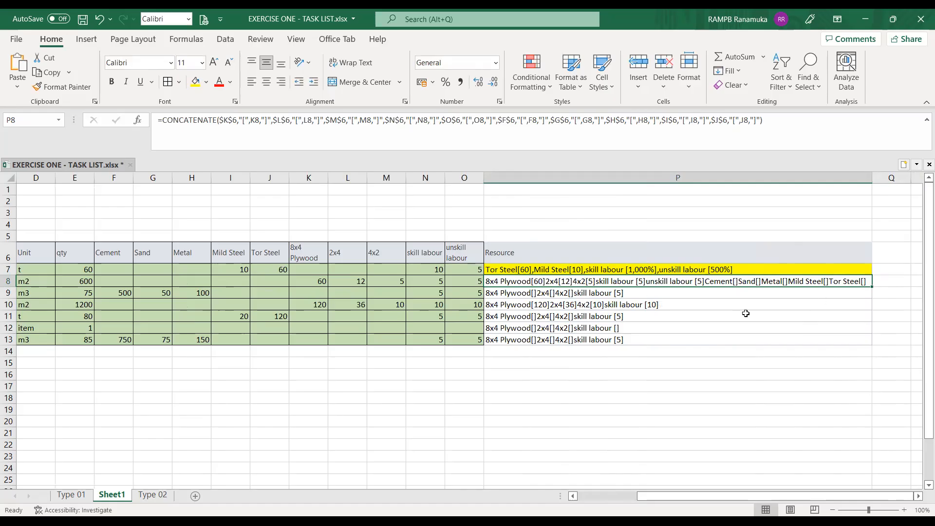
# Step: Fill the full resource CONCATENATE formula from P8 down to P13 and widen column P to fit the strings
pyautogui.moveTo(872, 287); pyautogui.dragTo(872, 343)
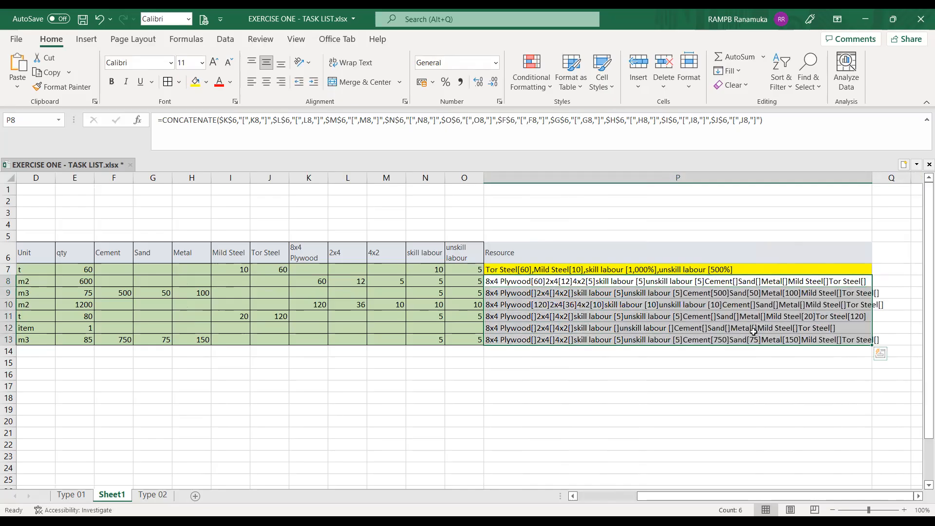
pyautogui.moveTo(896, 180); pyautogui.dragTo(896, 180)
pyautogui.click(554, 302)
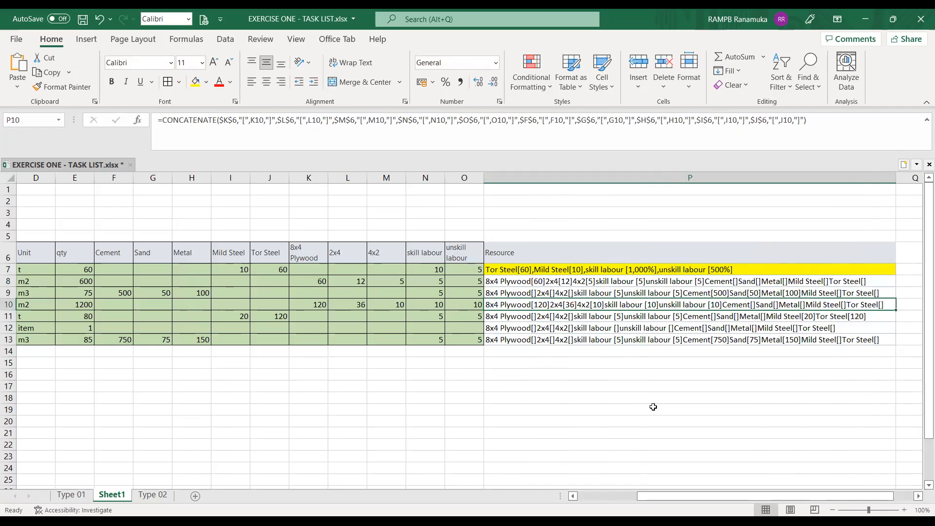
# Step: Examine which header and quantity cells the resource formulas in P13 and P8 reference across the task table
pyautogui.moveTo(728, 502); pyautogui.dragTo(609, 502)
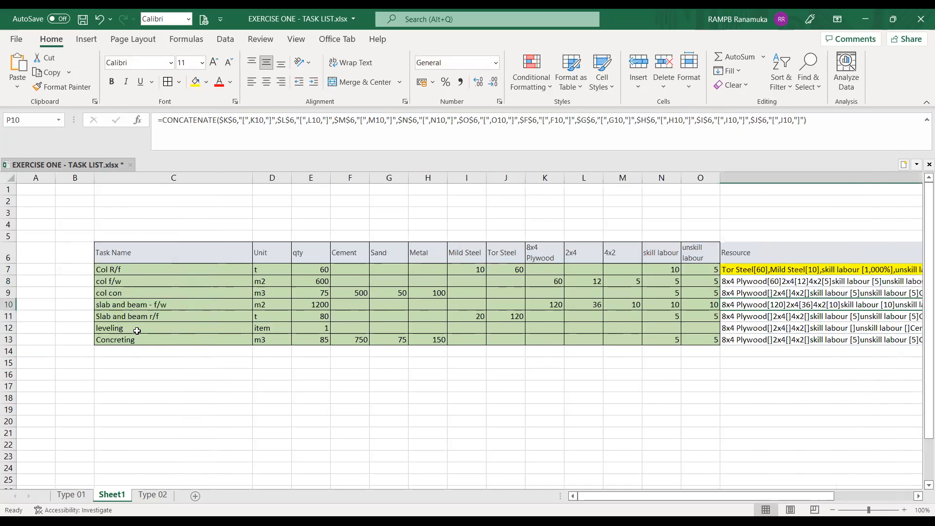
pyautogui.click(140, 340)
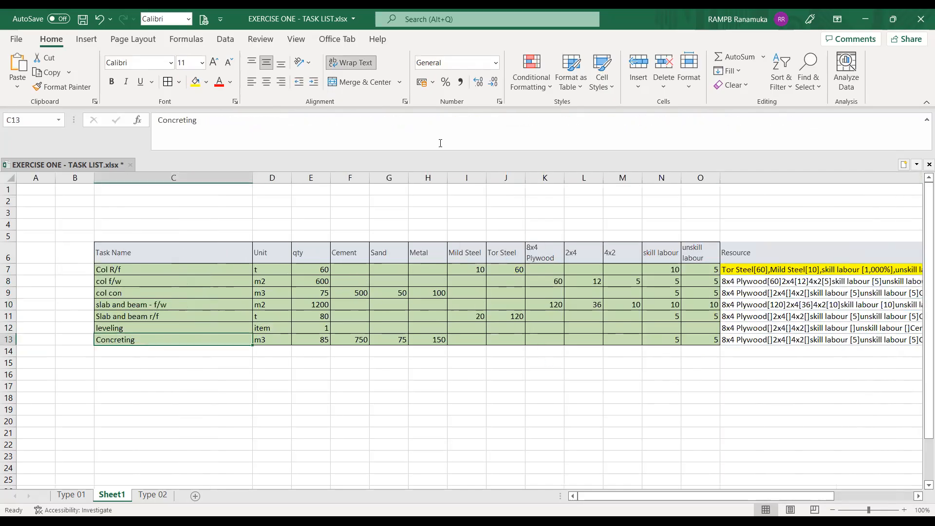
pyautogui.click(771, 343)
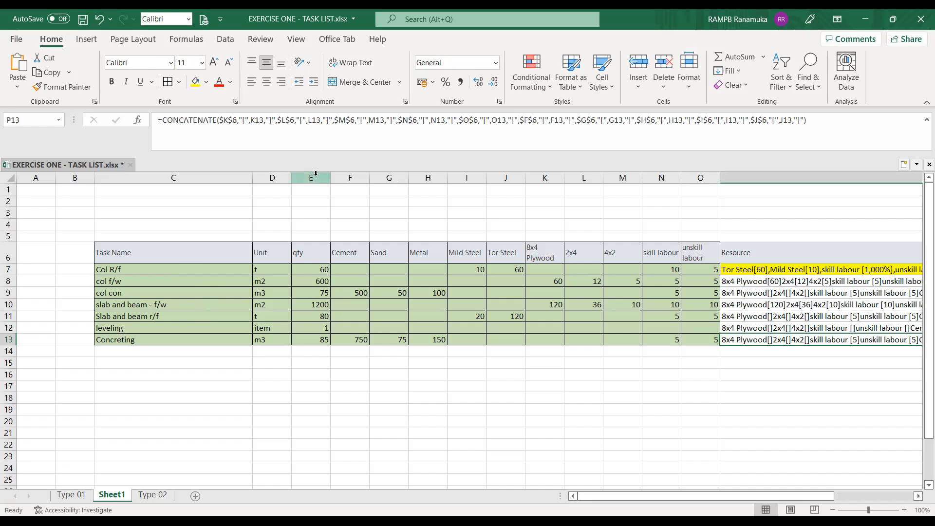
pyautogui.click(287, 122)
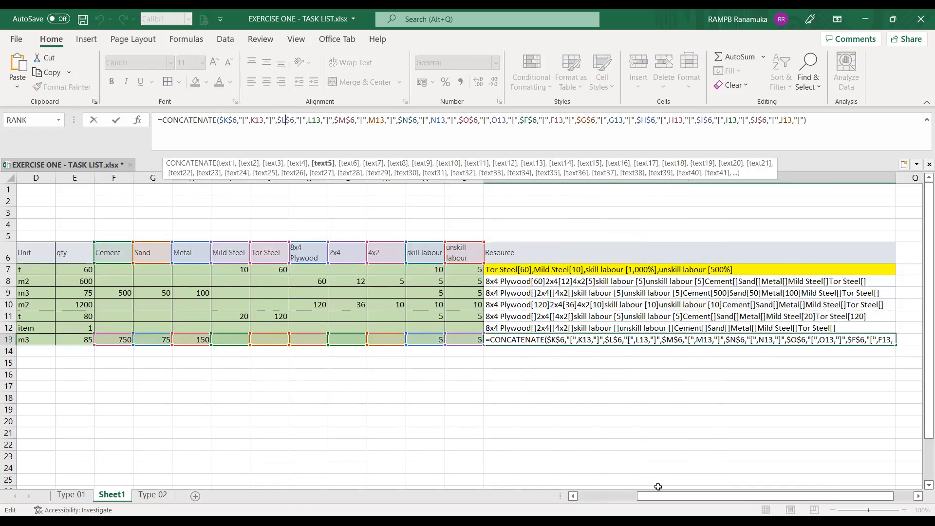
pyautogui.moveTo(681, 498); pyautogui.dragTo(615, 487)
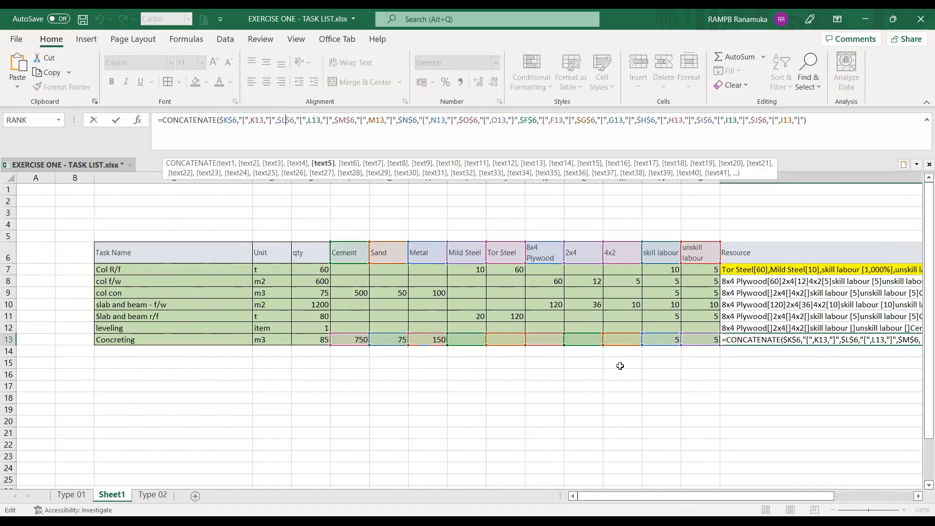
pyautogui.press('Tab')
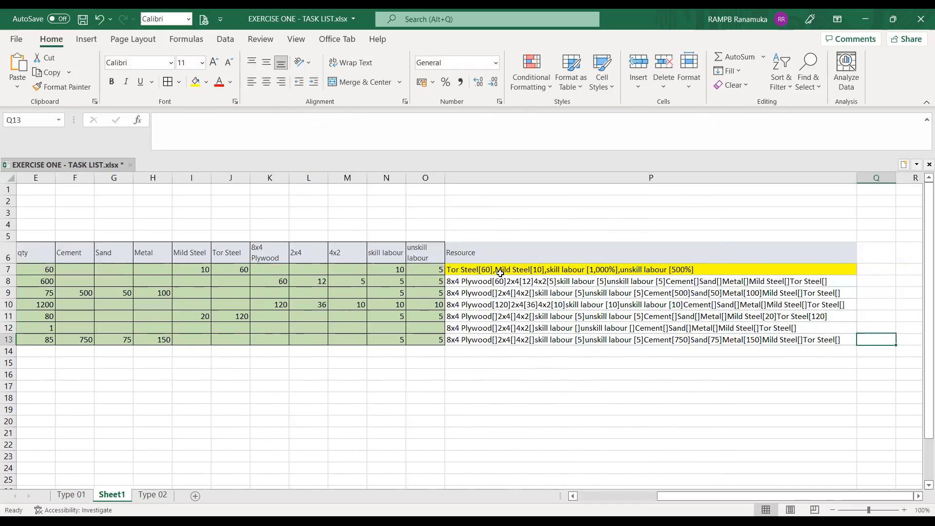
pyautogui.moveTo(672, 502); pyautogui.dragTo(633, 501)
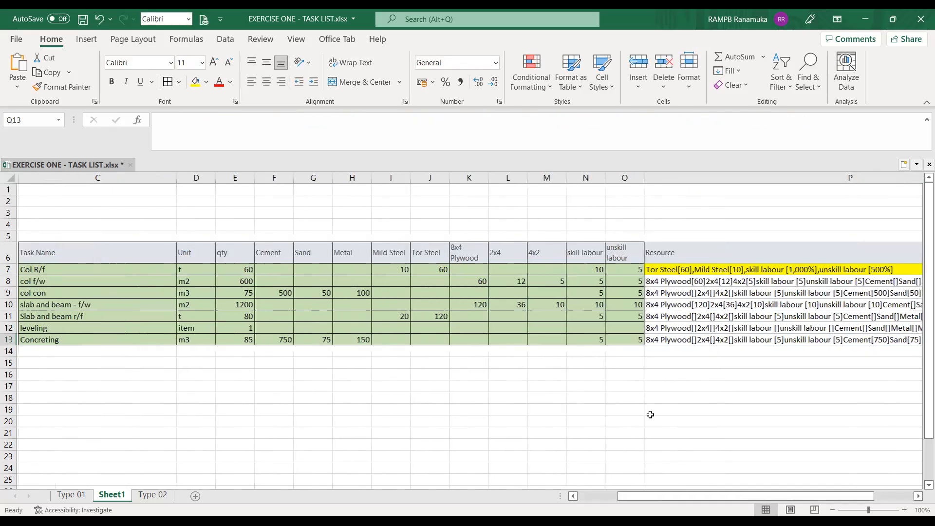
pyautogui.click(671, 280)
pyautogui.click(183, 135)
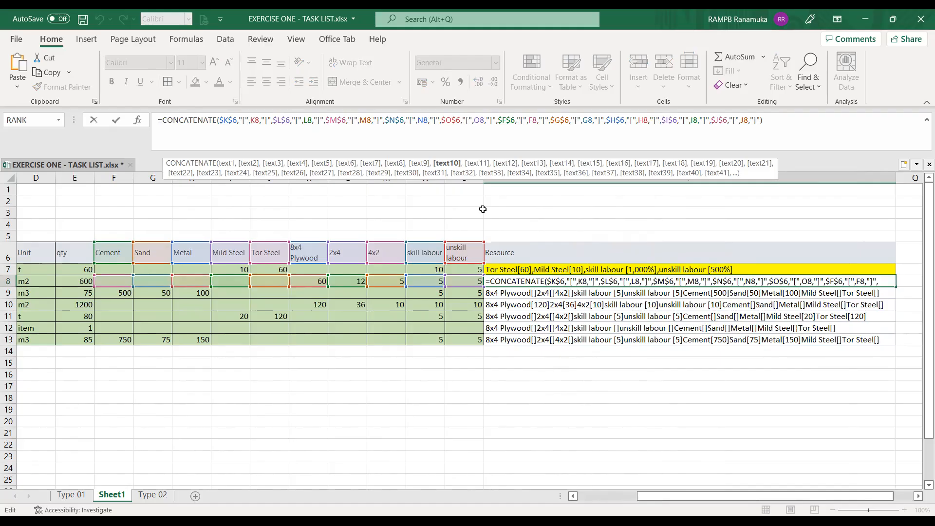
pyautogui.hotkey('ctrl', 'Return')
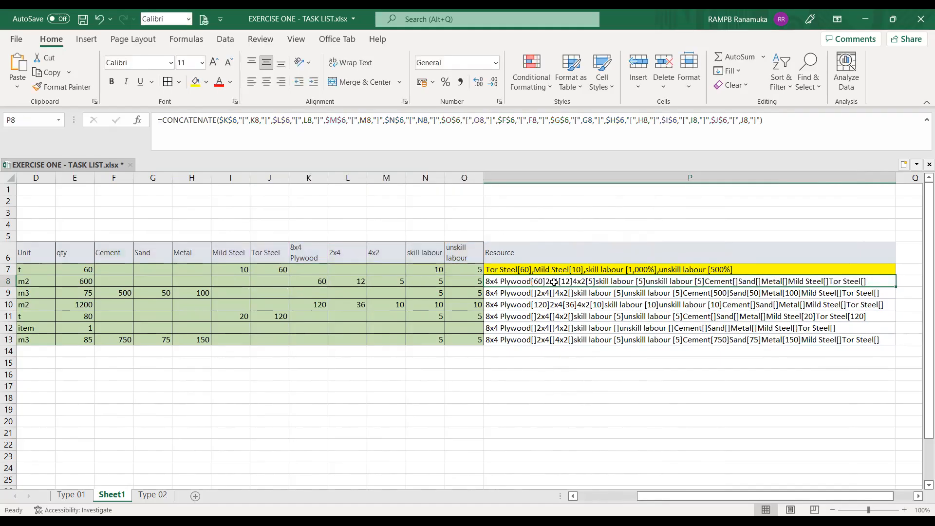
# Step: Copy the resource formulas in P8:P13 for the tasks from col f/w to Concreting
pyautogui.click(527, 340)
pyautogui.moveTo(511, 281); pyautogui.dragTo(508, 340)
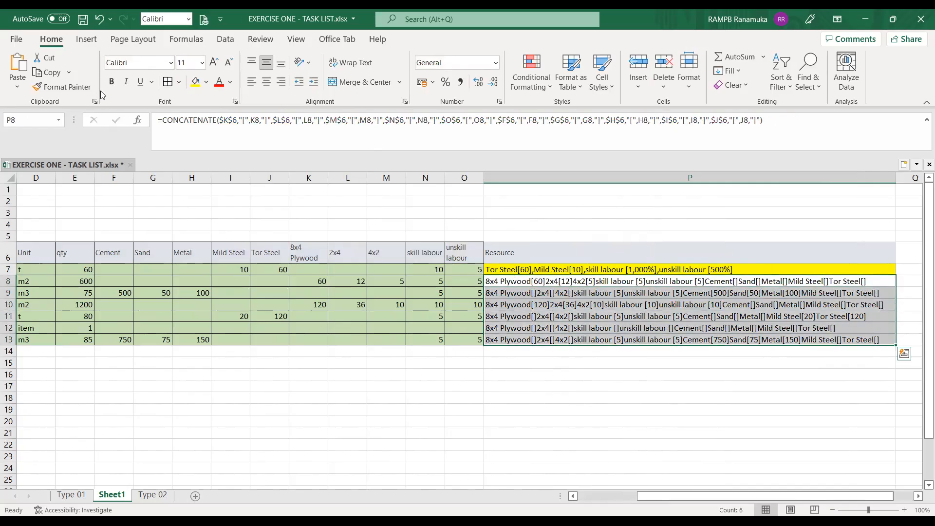
pyautogui.click(47, 72)
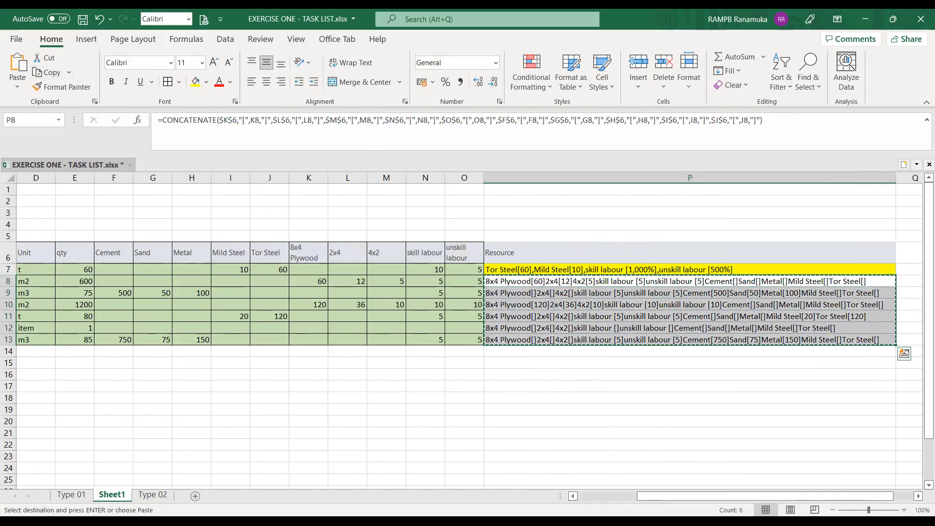
pyautogui.hotkey('alt', 'Tab')
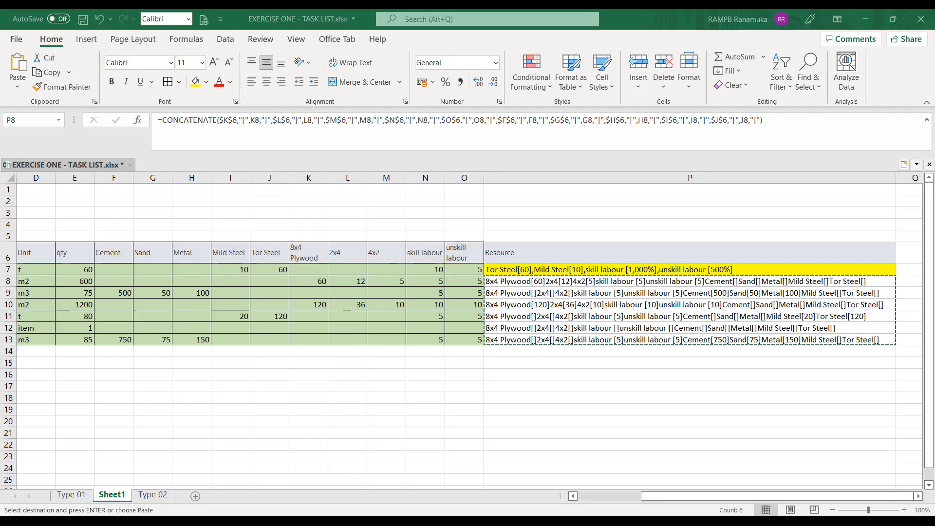
pyautogui.click(417, 432)
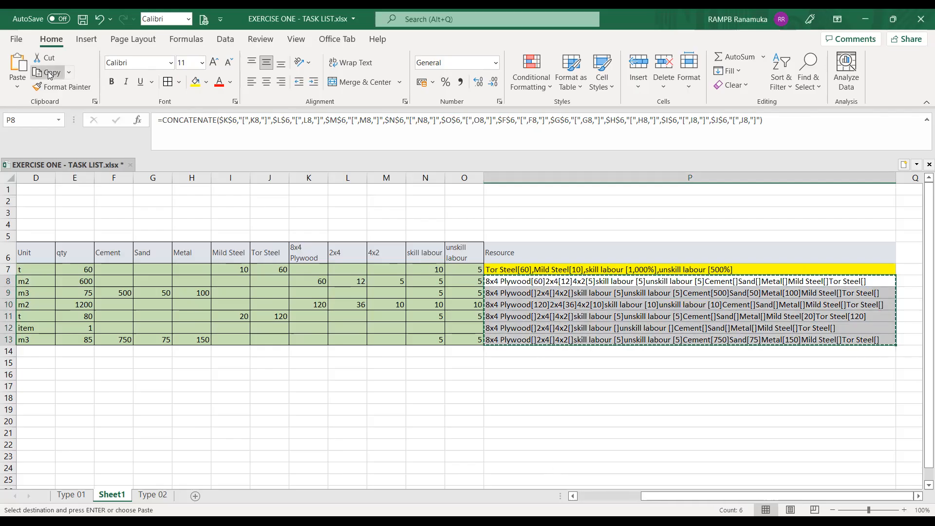
# Step: Paste the copied resource strings as plain values into column Q starting at Q8, and widen column Q to fit them
pyautogui.click(918, 496)
pyautogui.hscroll(2, 823, 336)
pyautogui.click(794, 283)
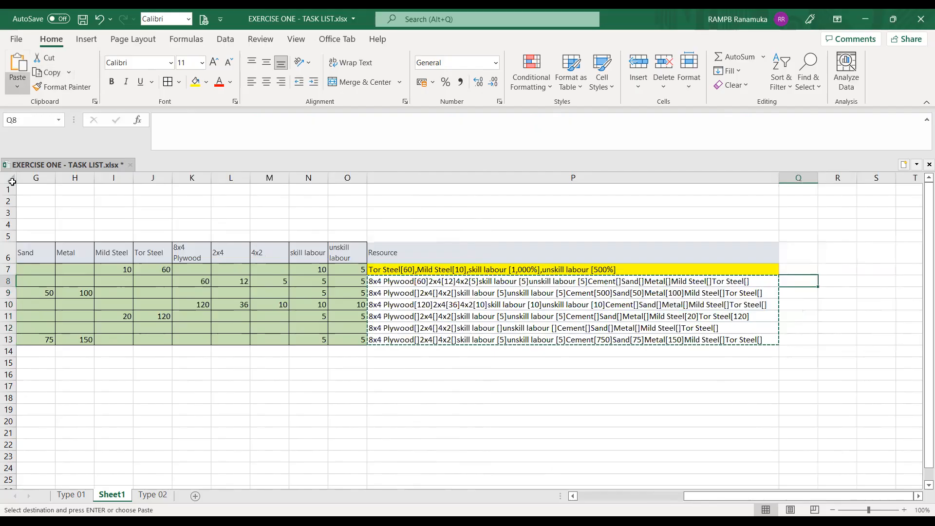
pyautogui.hotkey('ctrl', 'v')
pyautogui.moveTo(799, 281); pyautogui.dragTo(199, 411)
pyautogui.click(195, 422)
pyautogui.moveTo(743, 494); pyautogui.dragTo(697, 487)
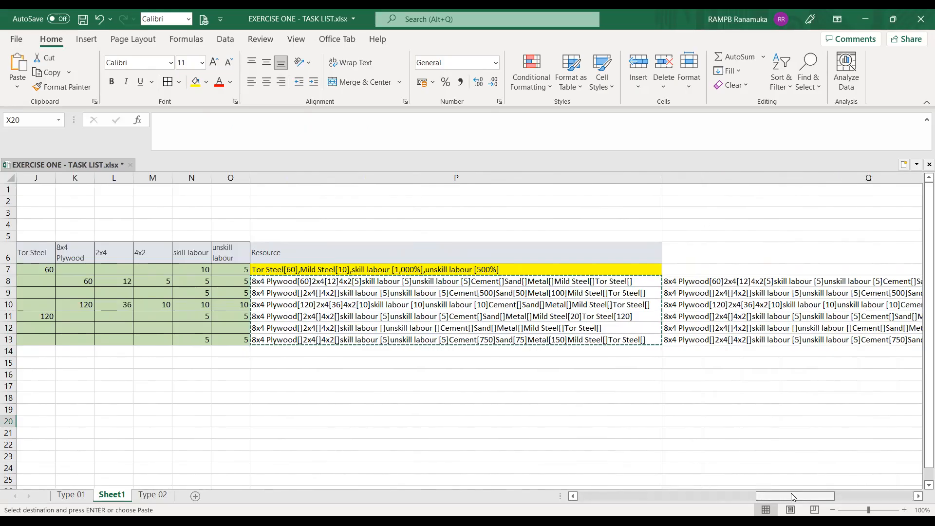
# Step: Copy the plain-text resource strings in Q8:Q13
pyautogui.moveTo(792, 493); pyautogui.dragTo(891, 482)
pyautogui.moveTo(585, 282); pyautogui.dragTo(584, 340)
pyautogui.hotkey('ctrl', 'v')
pyautogui.hotkey('ctrl', 'c')
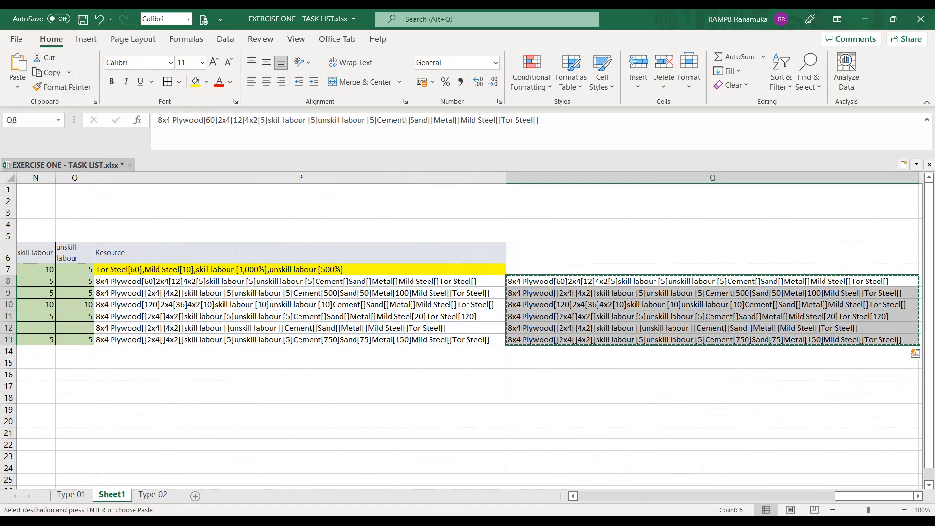
pyautogui.click(514, 377)
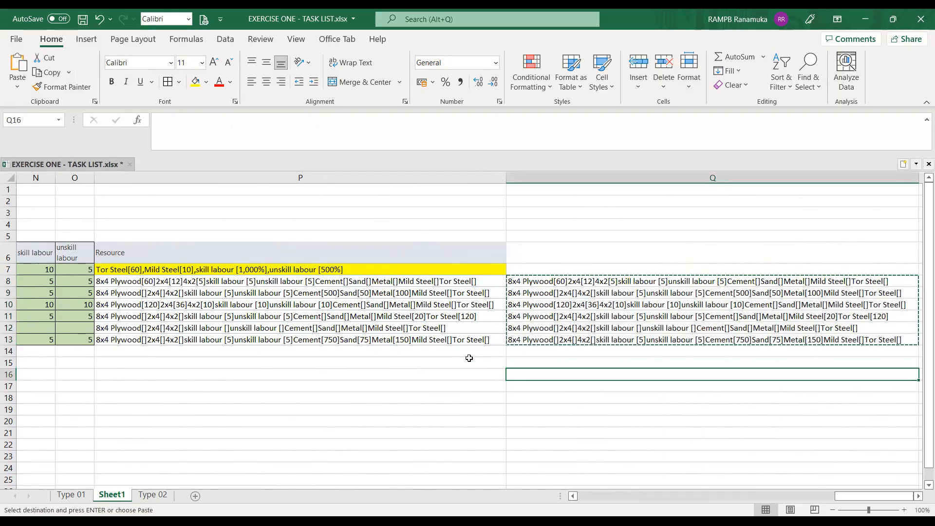
# Step: Examine the resource formulas in P10 and P9 and the header and quantity cells they reference
pyautogui.click(402, 306)
pyautogui.click(381, 120)
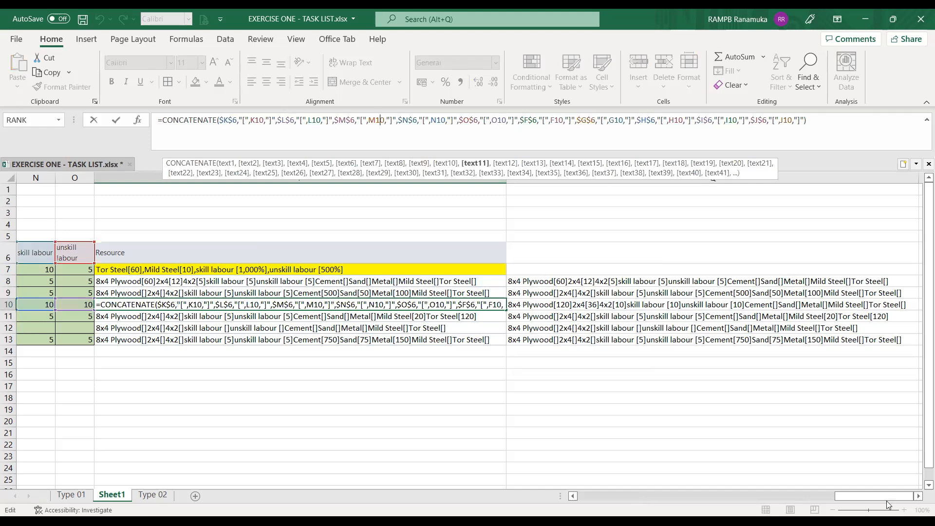
pyautogui.moveTo(879, 491); pyautogui.dragTo(638, 487)
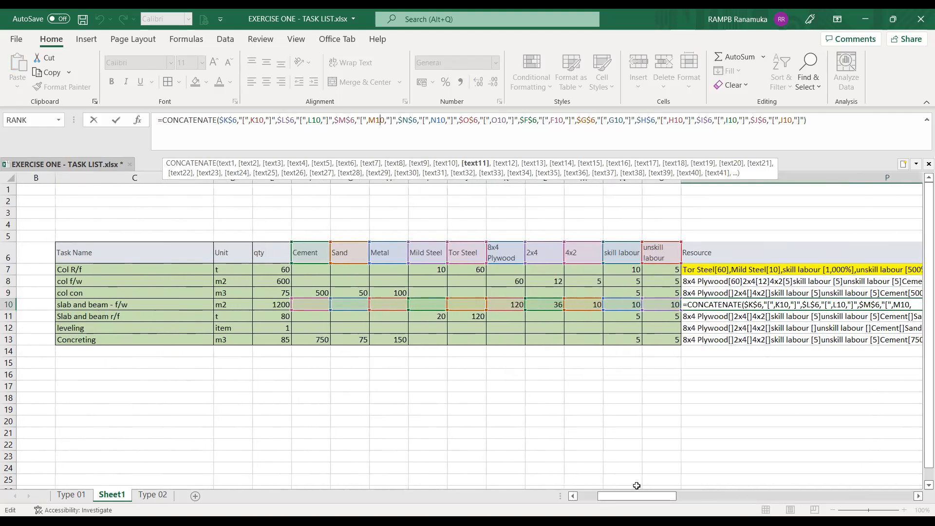
pyautogui.press('Return')
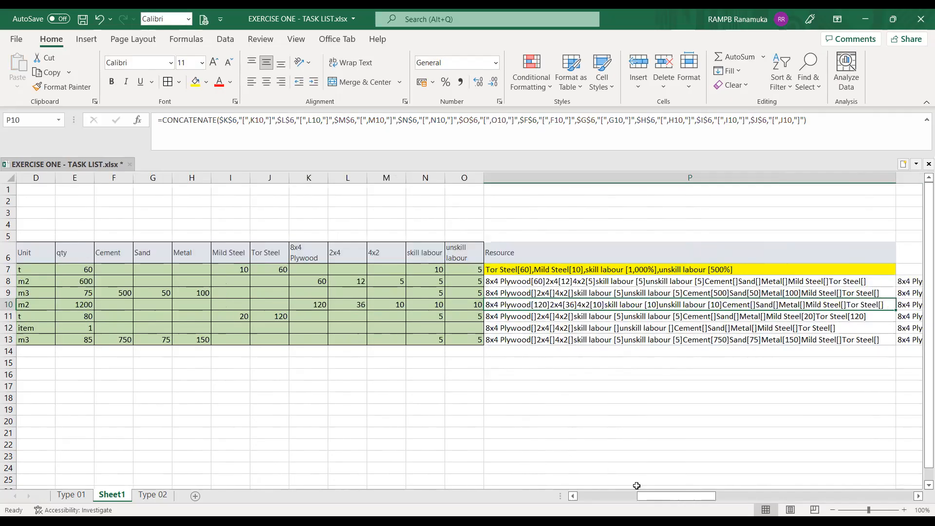
pyautogui.click(548, 290)
pyautogui.click(447, 118)
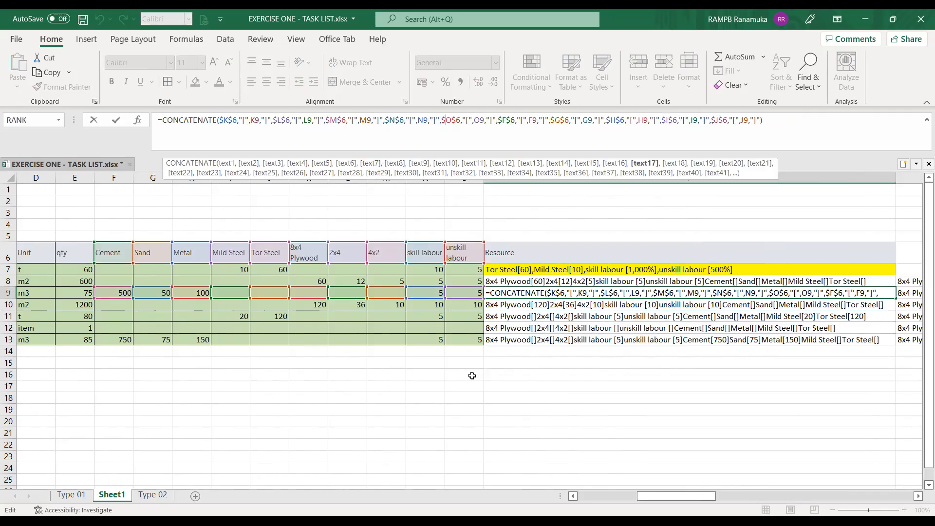
pyautogui.hotkey('ctrl', 'Return')
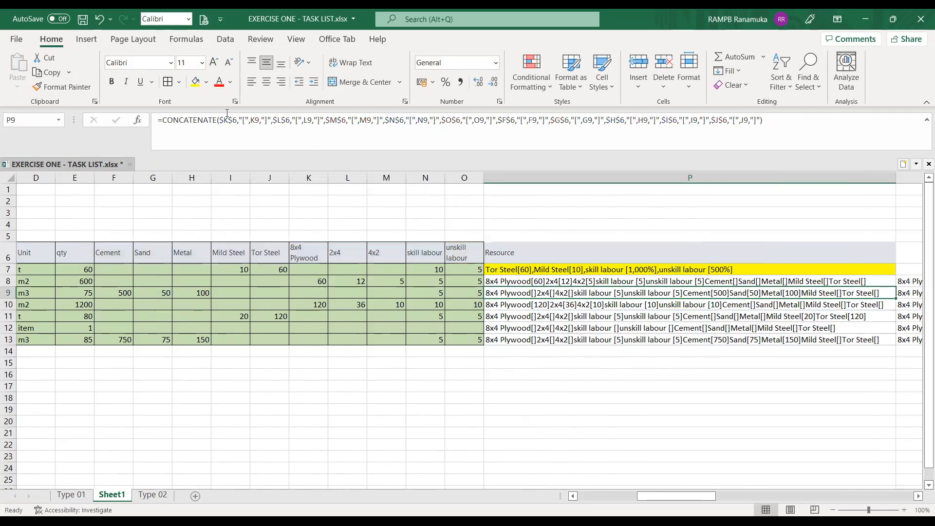
pyautogui.click(770, 129)
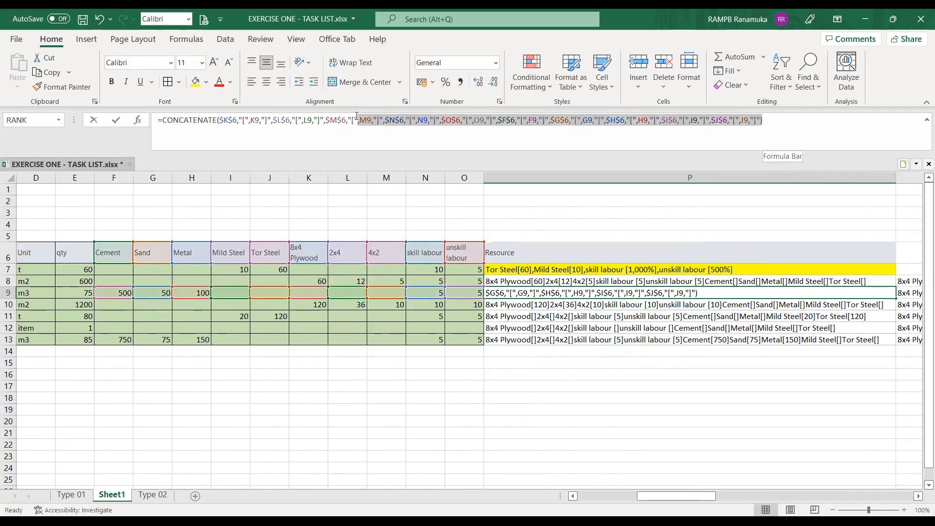
pyautogui.click(549, 291)
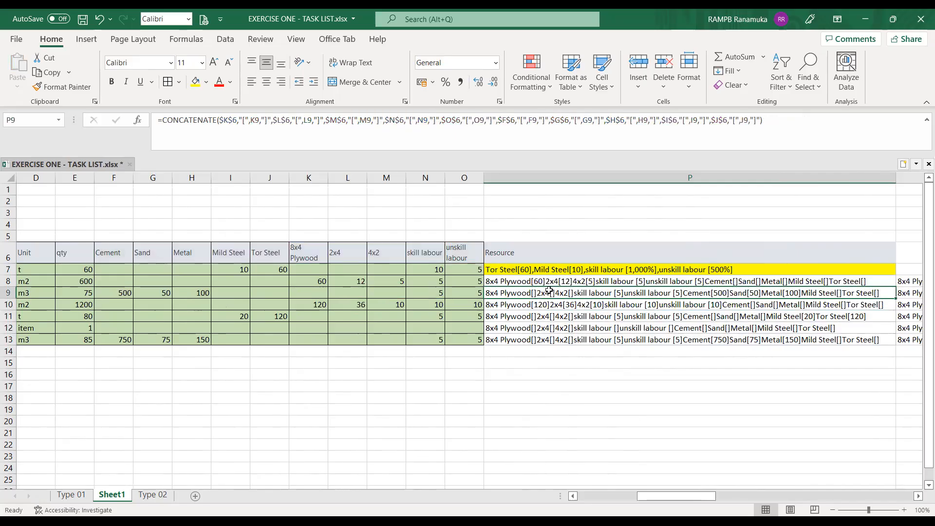
pyautogui.click(52, 73)
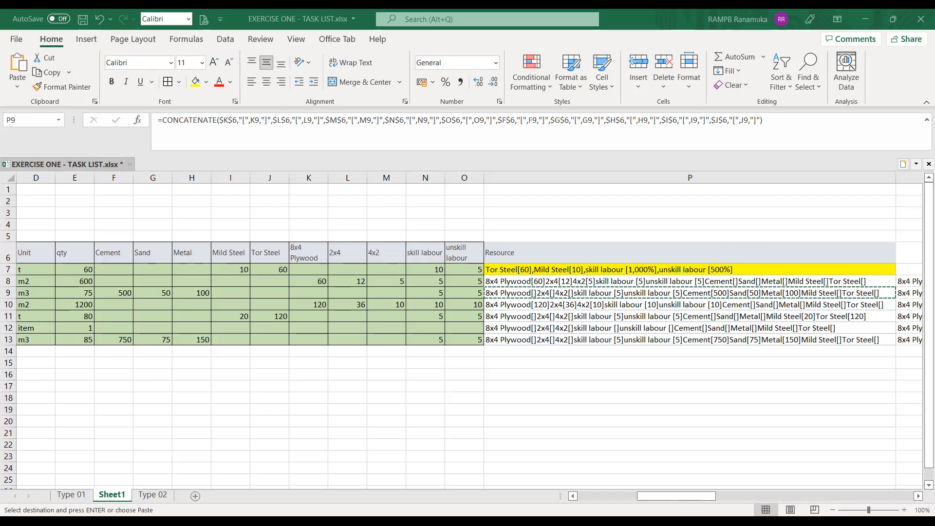
pyautogui.press('Escape')
# Step: Widen the Resource column P a little further
pyautogui.click(607, 278)
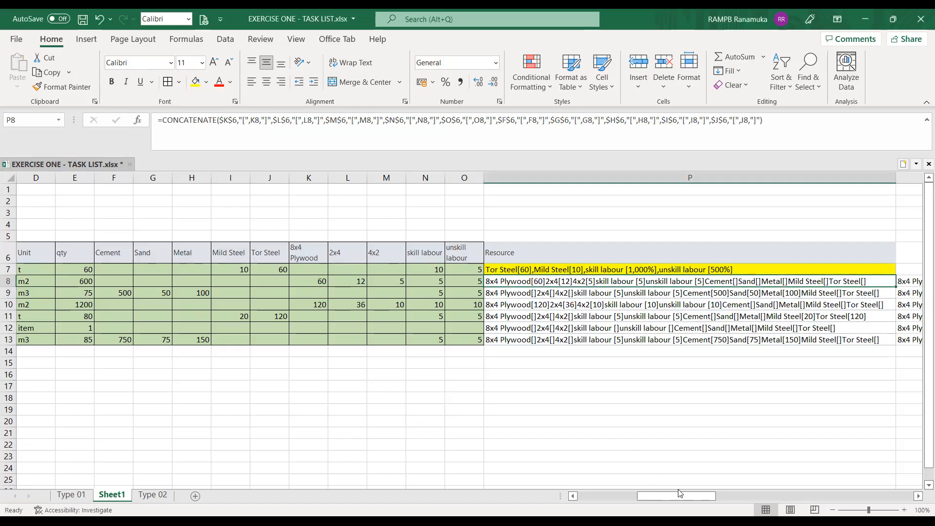
pyautogui.click(919, 496)
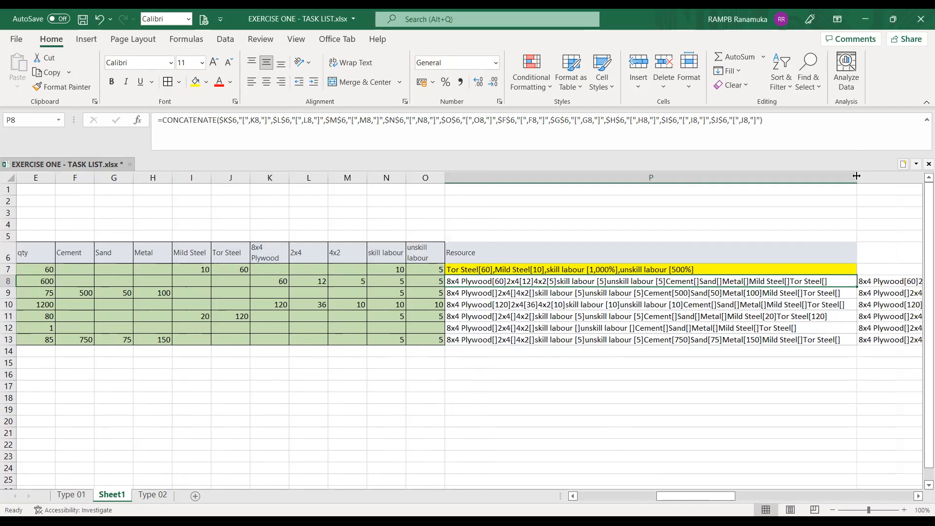
pyautogui.moveTo(857, 177); pyautogui.dragTo(893, 177)
# Step: Compare the CONCATENATE formulas for col f/w, slab and beam - f/w, and Concreting in P8, P10 and P13
pyautogui.click(709, 302)
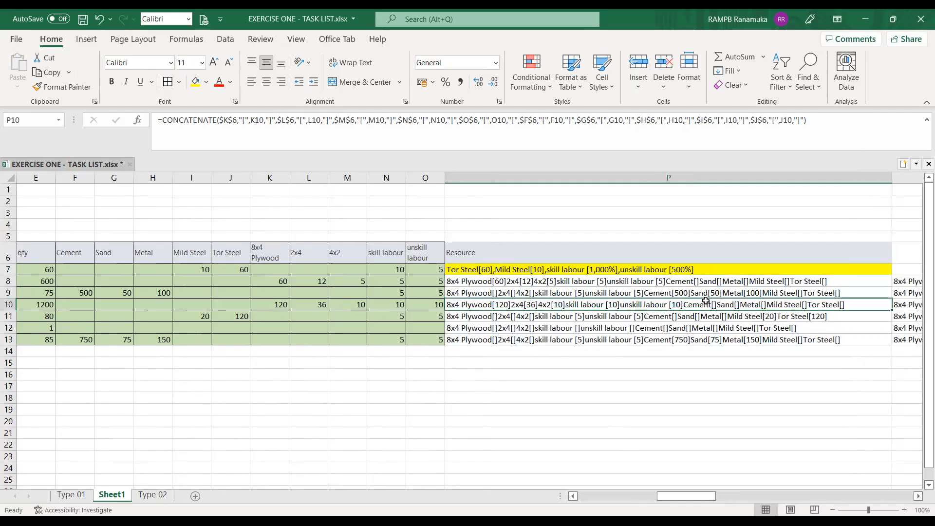
pyautogui.click(705, 283)
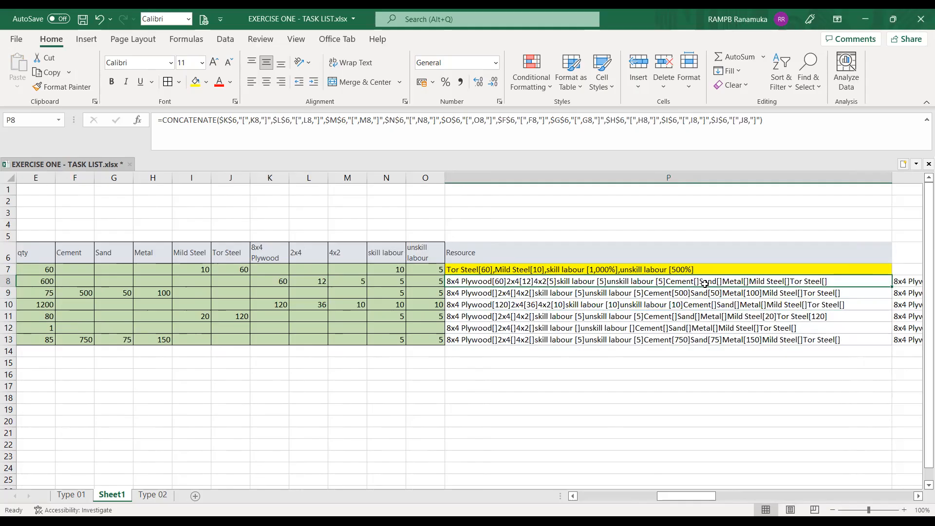
pyautogui.click(509, 122)
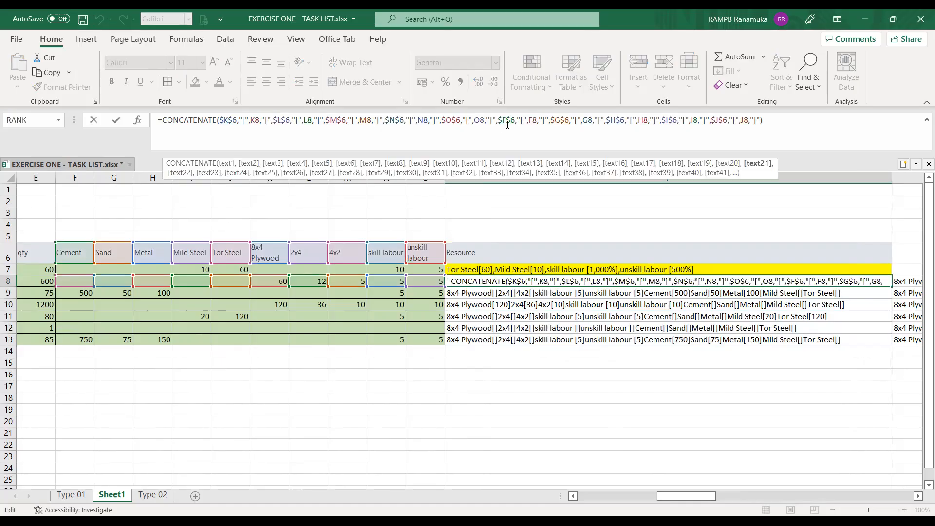
pyautogui.click(475, 305)
pyautogui.click(360, 130)
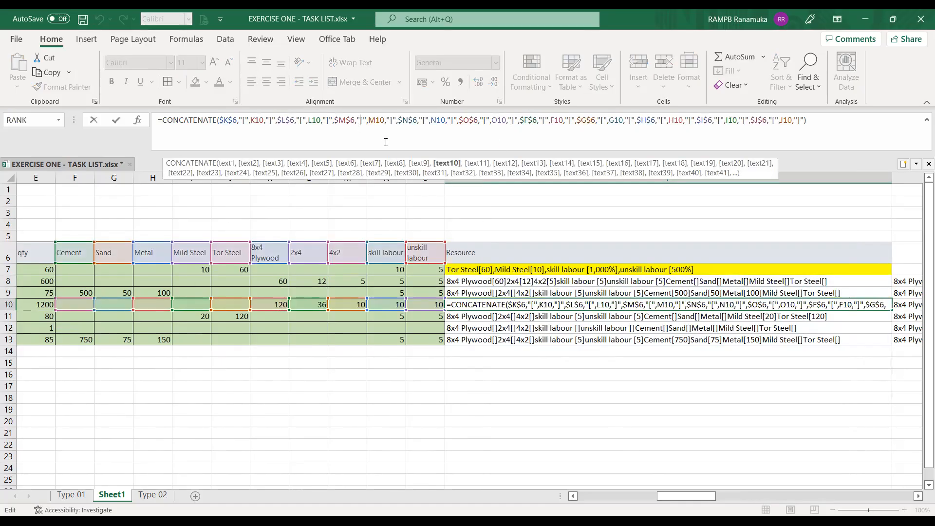
pyautogui.click(471, 339)
pyautogui.click(357, 117)
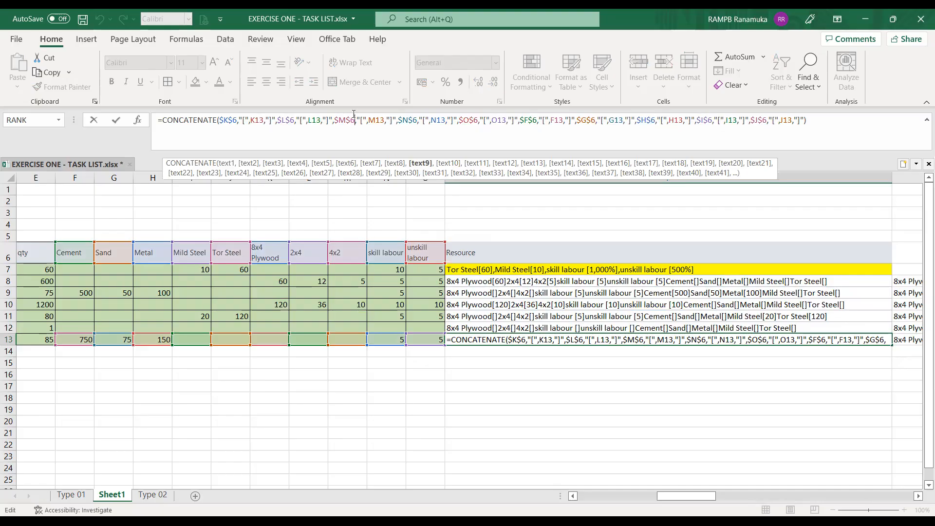
pyautogui.press('Escape')
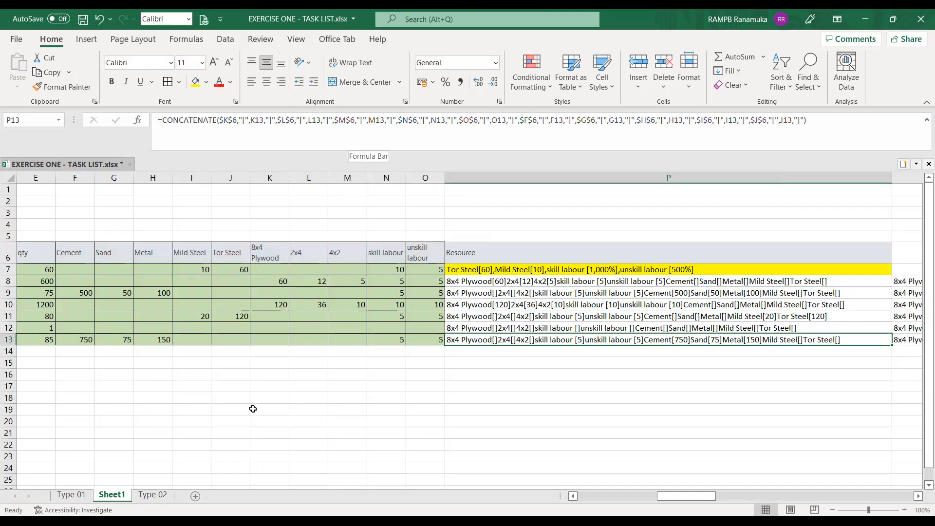
# Step: Review the CONCATENATE formulas in P8, P10 and P13 of the Resource column against their output strings
pyautogui.hotkey('alt', 'Tab')
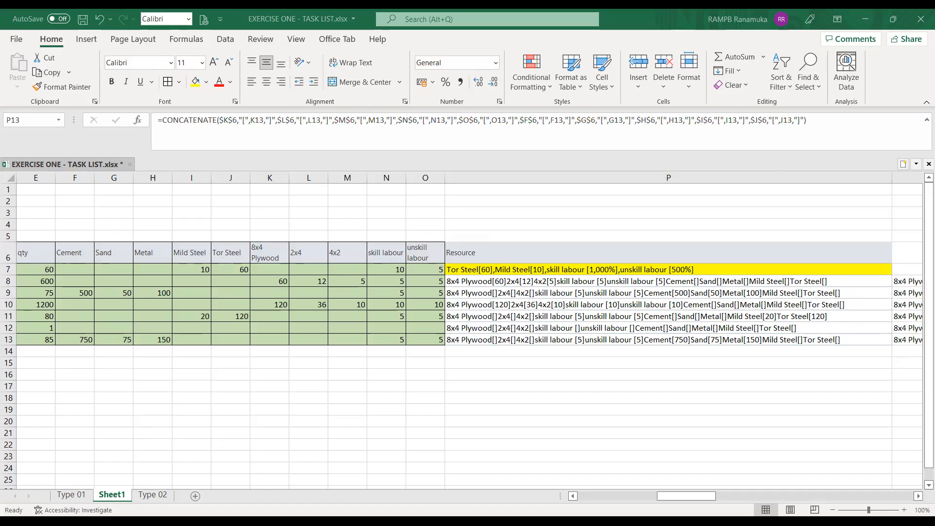
pyautogui.click(476, 293)
pyautogui.click(474, 278)
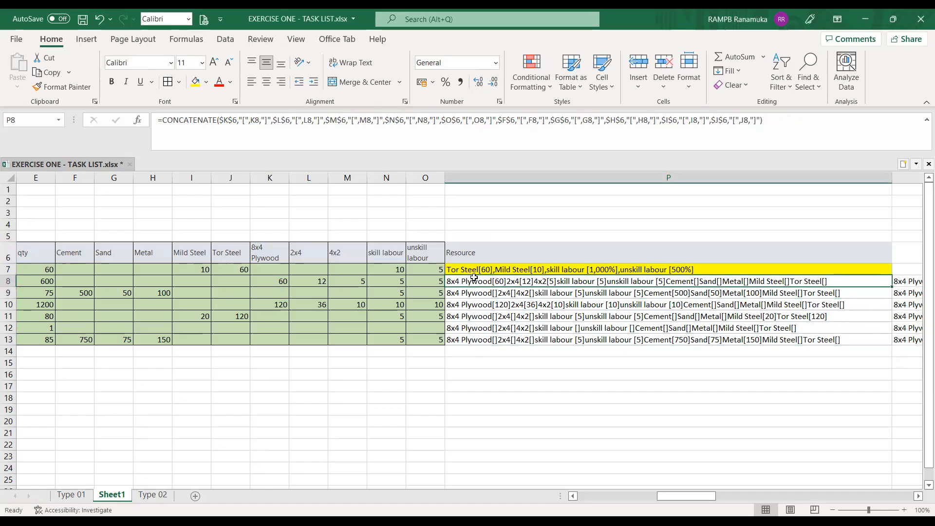
pyautogui.click(467, 302)
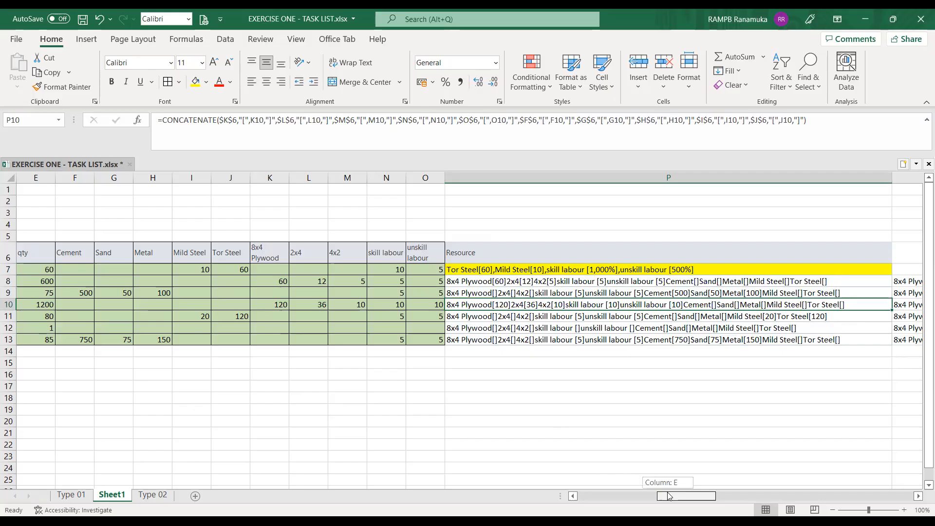
pyautogui.click(542, 338)
pyautogui.click(516, 283)
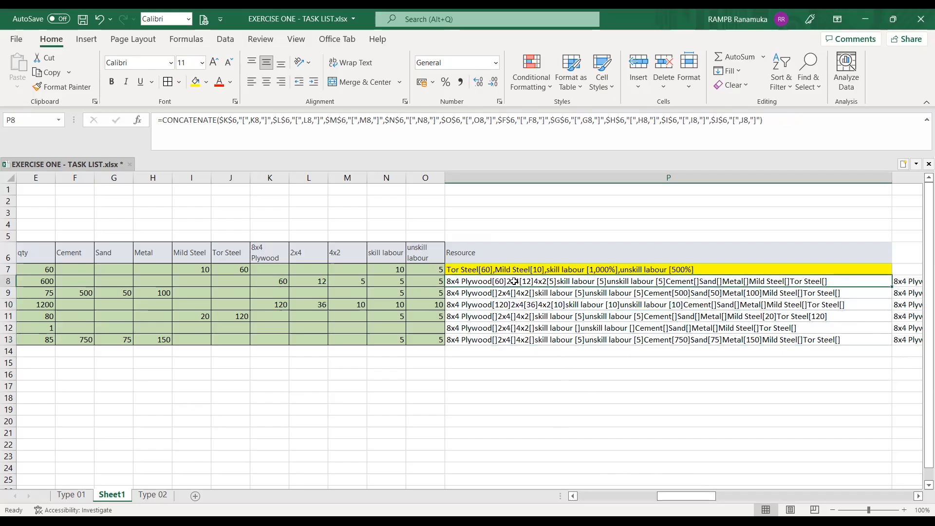
pyautogui.click(180, 121)
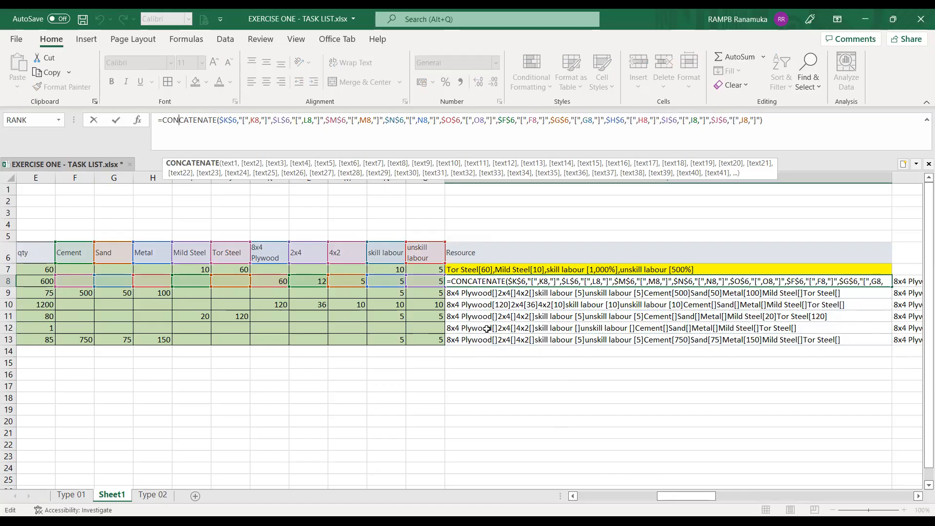
pyautogui.click(492, 305)
# Step: In the plain-text string in Q10, insert commas after 8x4 Plywood[120], 4x2[10] and skill labour [10]
pyautogui.moveTo(697, 496); pyautogui.dragTo(857, 492)
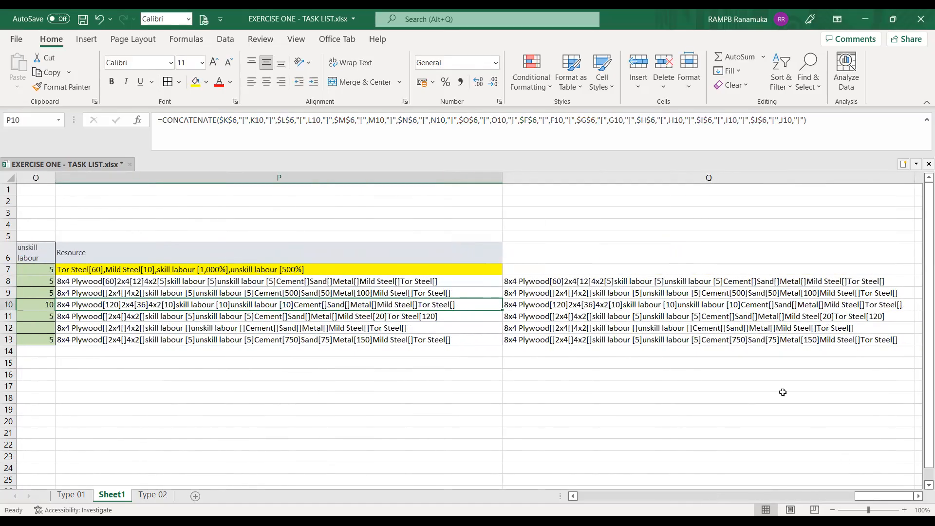
pyautogui.click(644, 310)
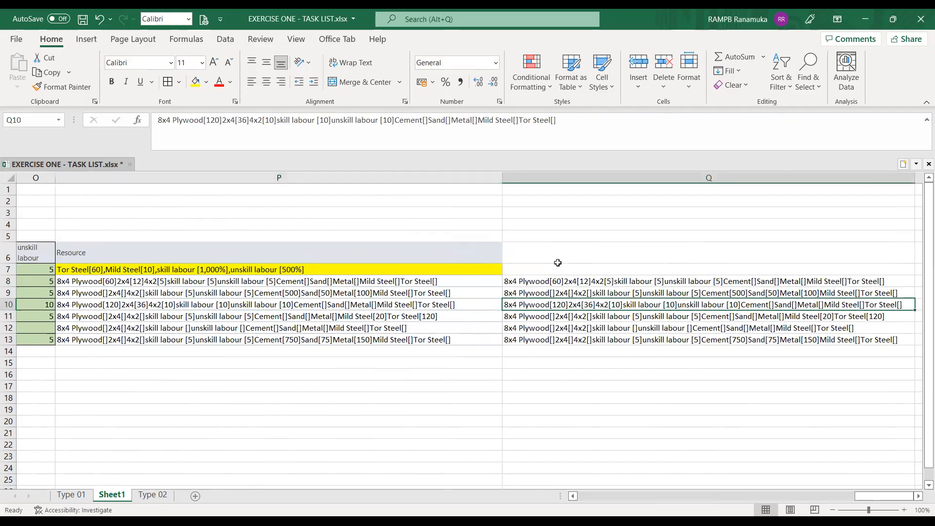
pyautogui.click(568, 121)
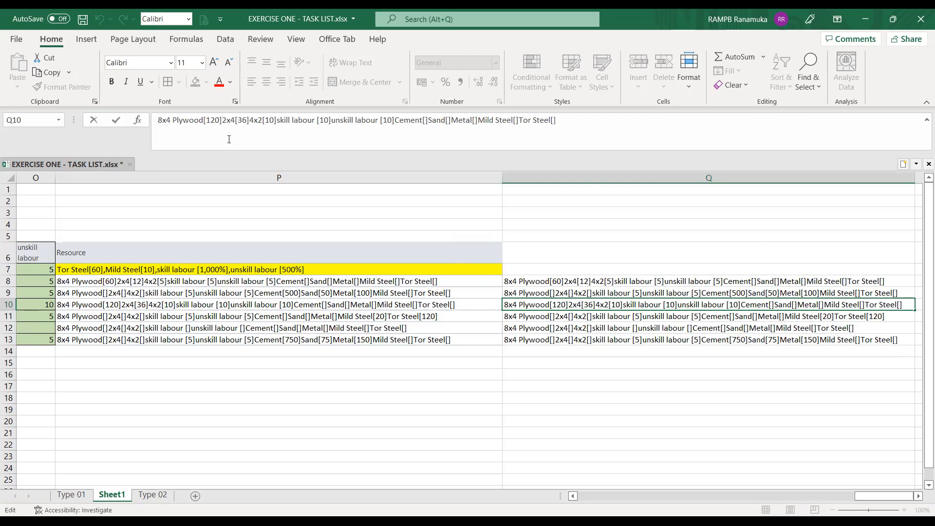
pyautogui.write(',')
pyautogui.click(279, 121)
pyautogui.write(',')
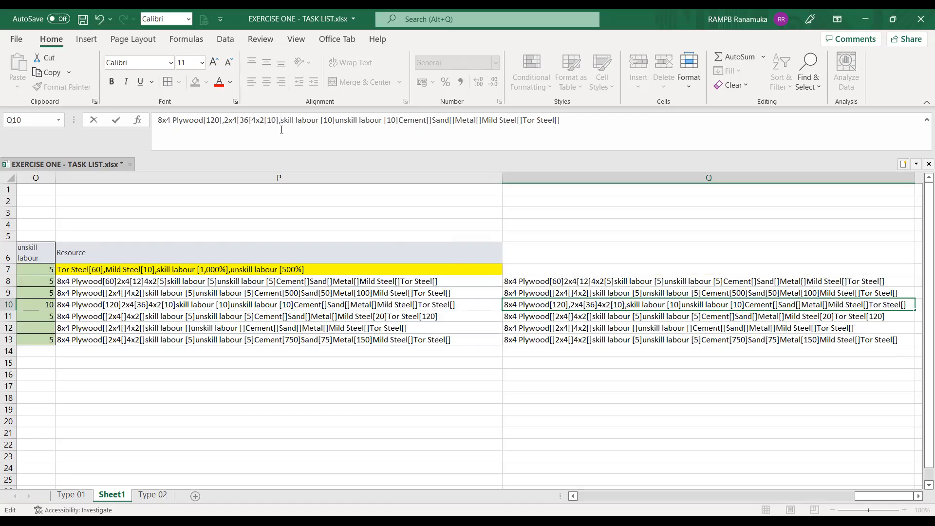
pyautogui.click(336, 121)
pyautogui.write(',')
# Step: Remove the empty Cement, Sand, Metal, Mild Steel and Tor Steel entries from the end of the Q10 string
pyautogui.click(403, 125)
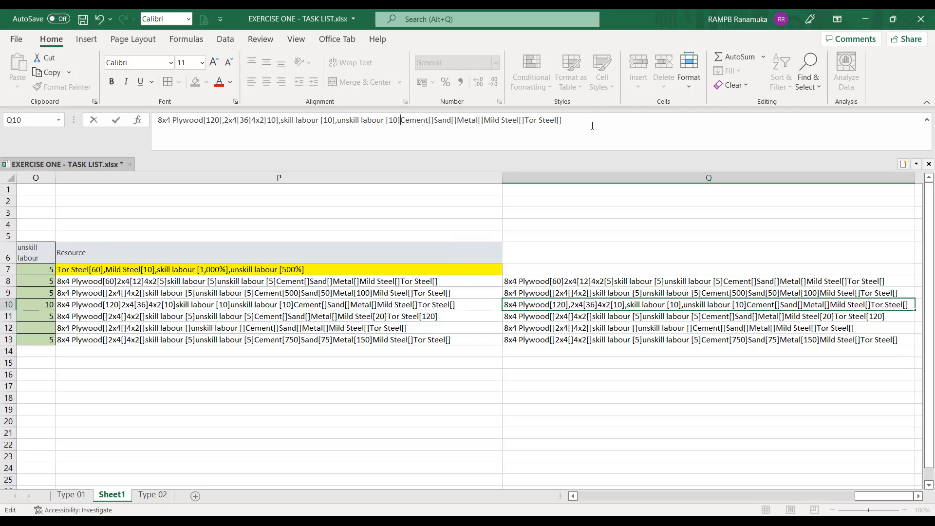
pyautogui.moveTo(593, 122); pyautogui.dragTo(397, 127)
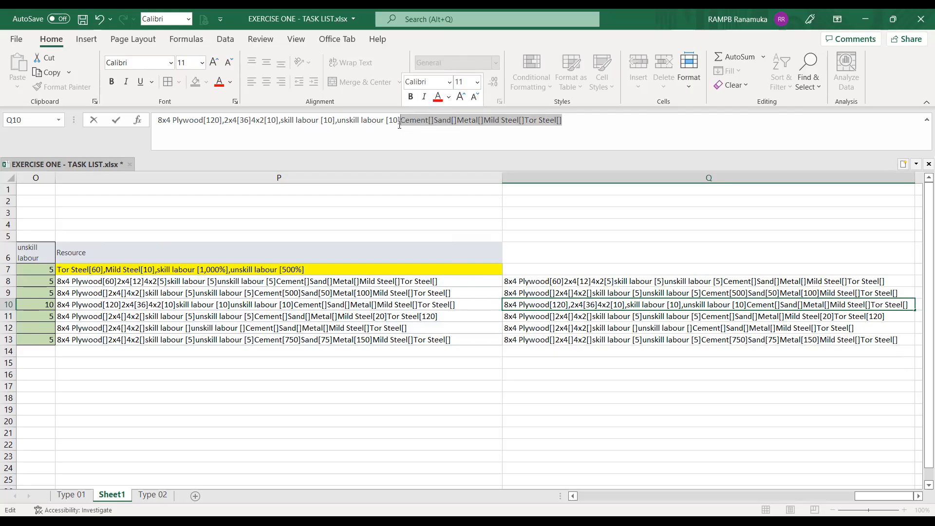
pyautogui.press('BackSpace')
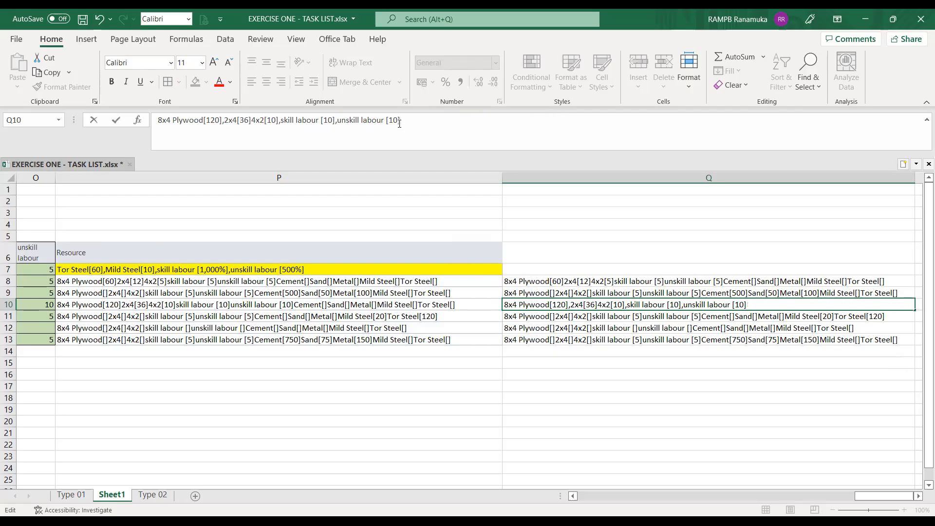
pyautogui.click(408, 358)
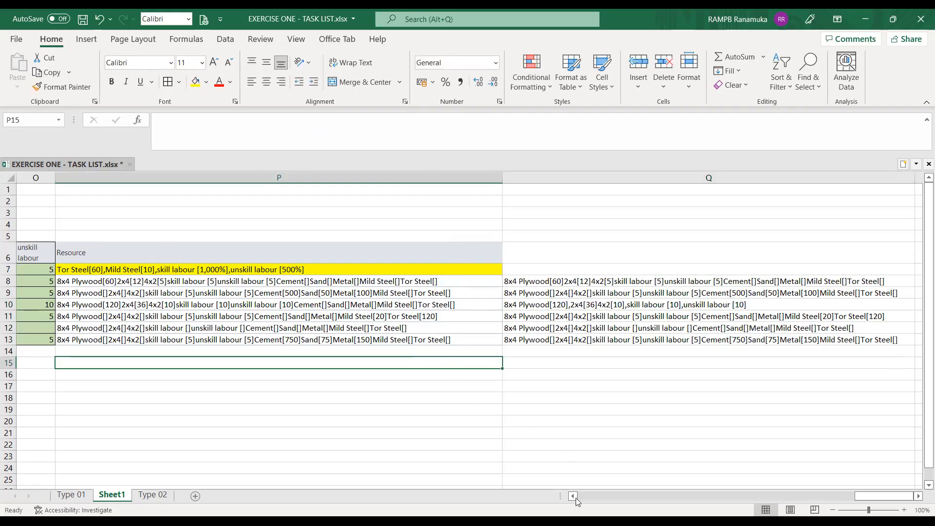
# Step: Compare the highlighted sample string in P7 with the formula in P8 and the plain-text strings in Q8 and Q9
pyautogui.click(395, 281)
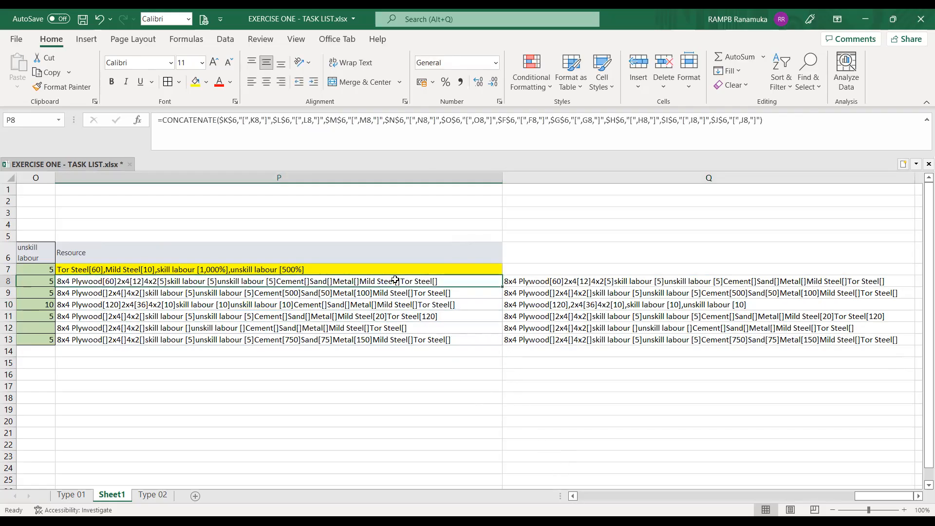
pyautogui.click(573, 496)
pyautogui.click(573, 496)
pyautogui.click(574, 496)
pyautogui.click(573, 496)
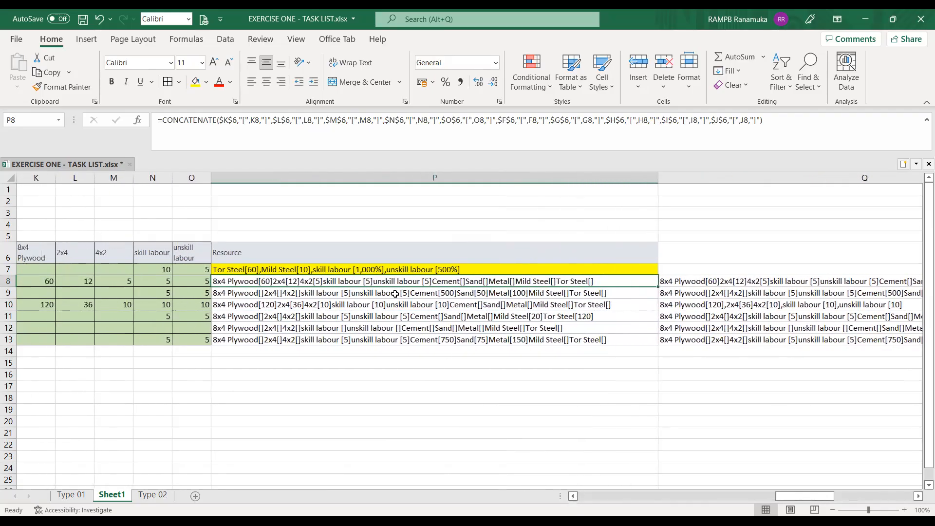
pyautogui.click(392, 269)
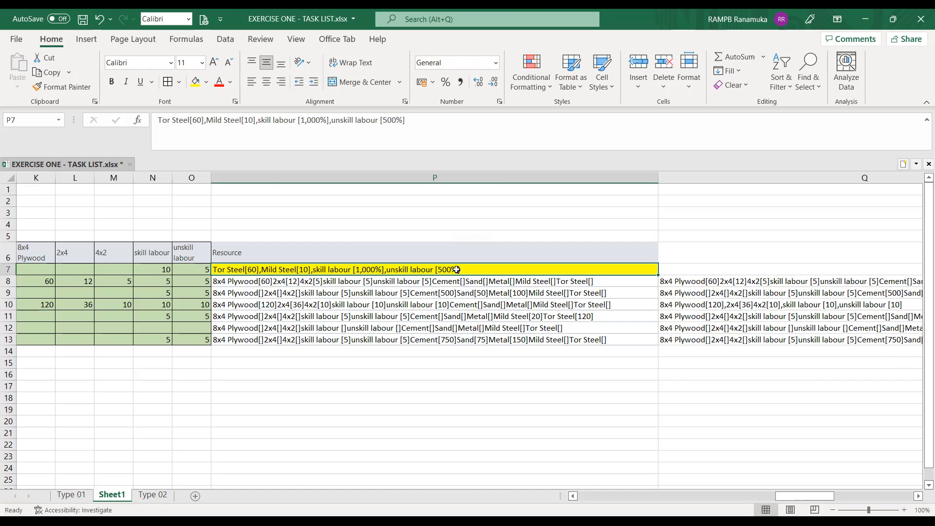
pyautogui.click(729, 279)
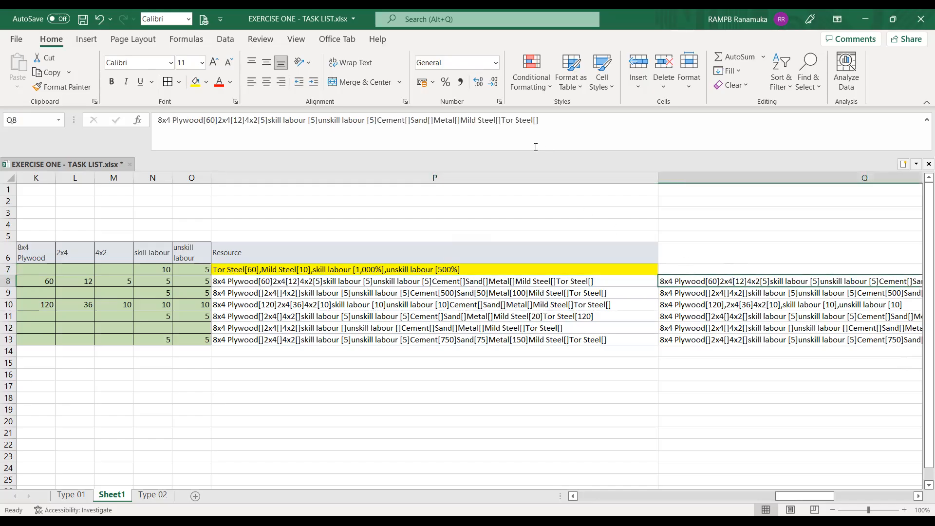
pyautogui.click(666, 292)
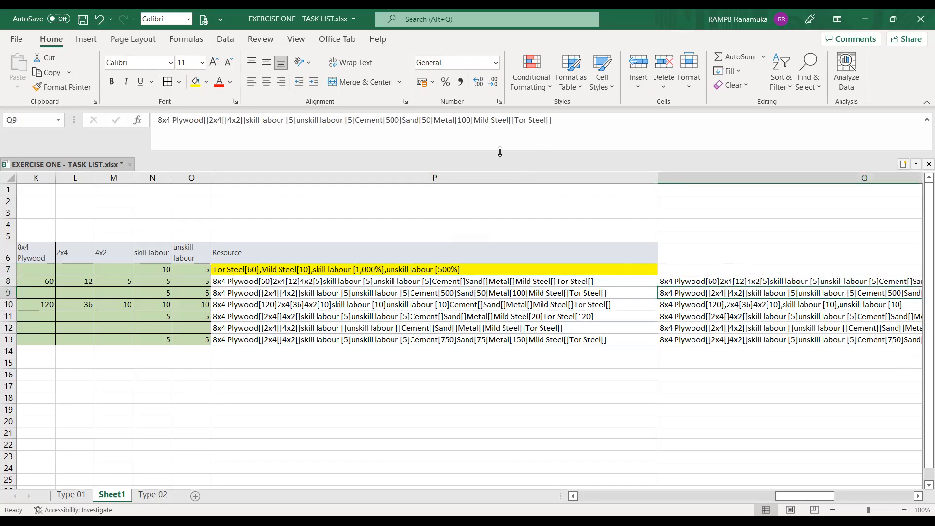
# Step: In the Q8 resource string, insert commas after 8x4 Plywood[60], 2x4[12] and 4x2[5]
pyautogui.click(675, 281)
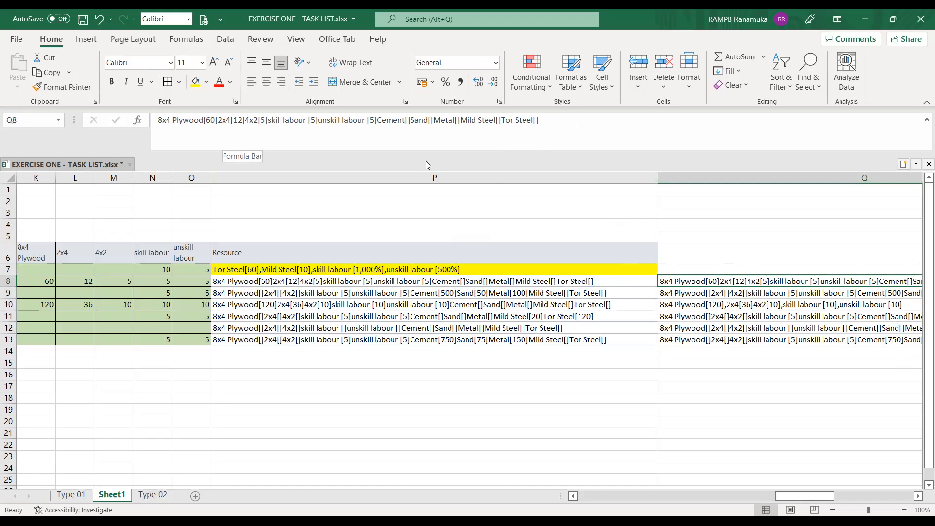
pyautogui.click(223, 129)
pyautogui.write(',')
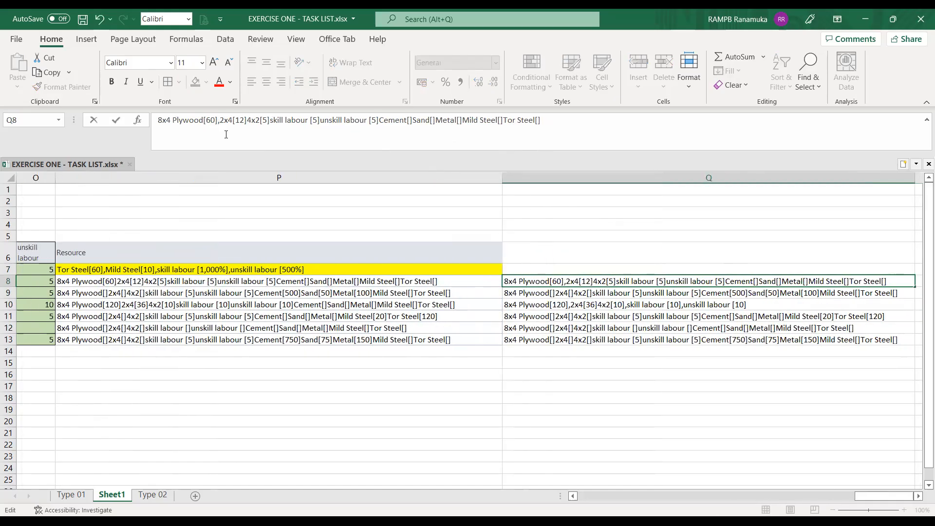
pyautogui.click(248, 124)
pyautogui.write(',')
pyautogui.click(273, 122)
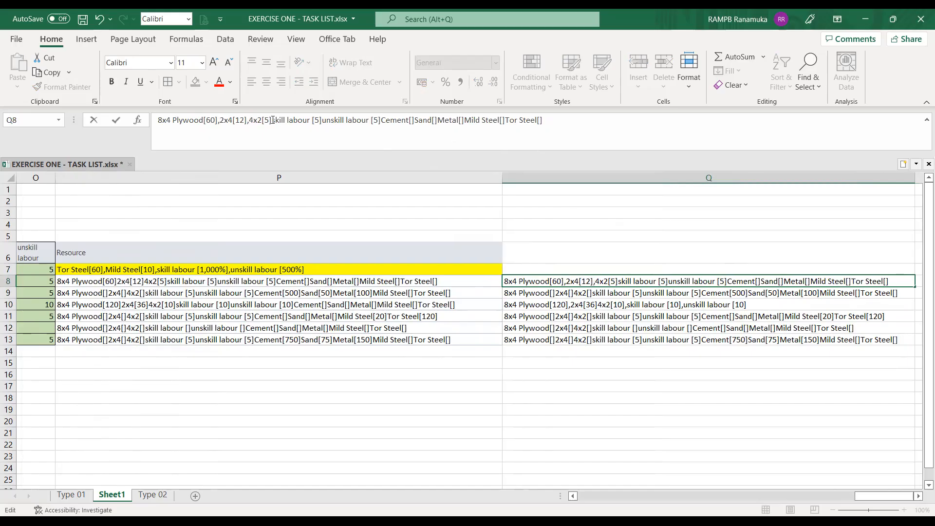
pyautogui.write(',')
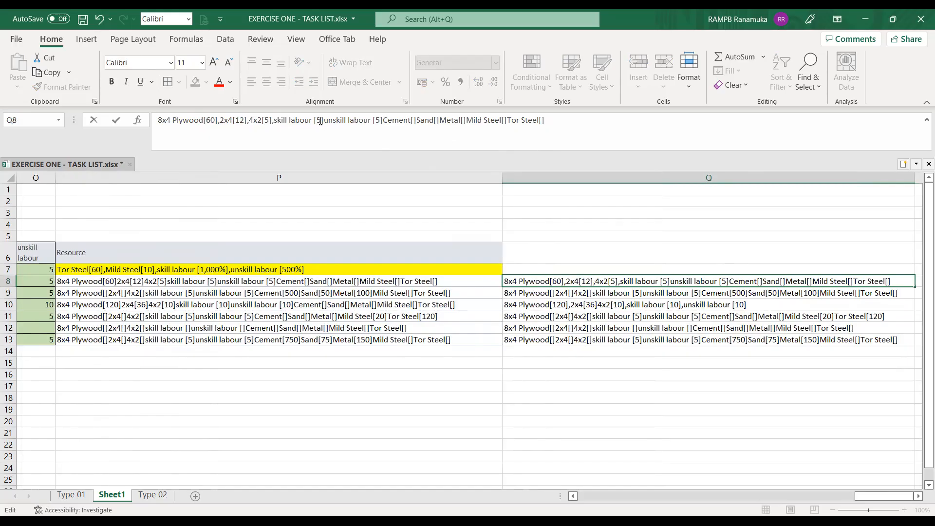
# Step: Set both skill labour and unskill labour to 500% in the Q8 resource string
pyautogui.write('00')
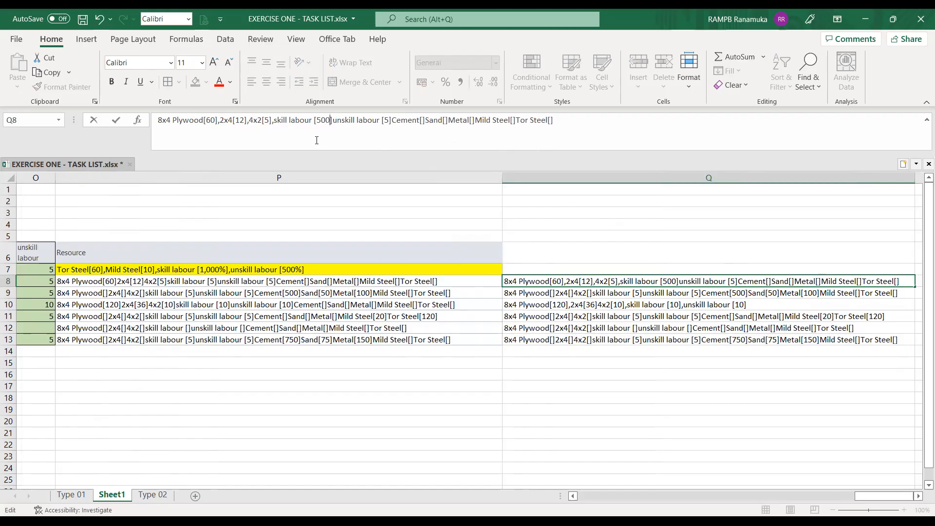
pyautogui.write('%')
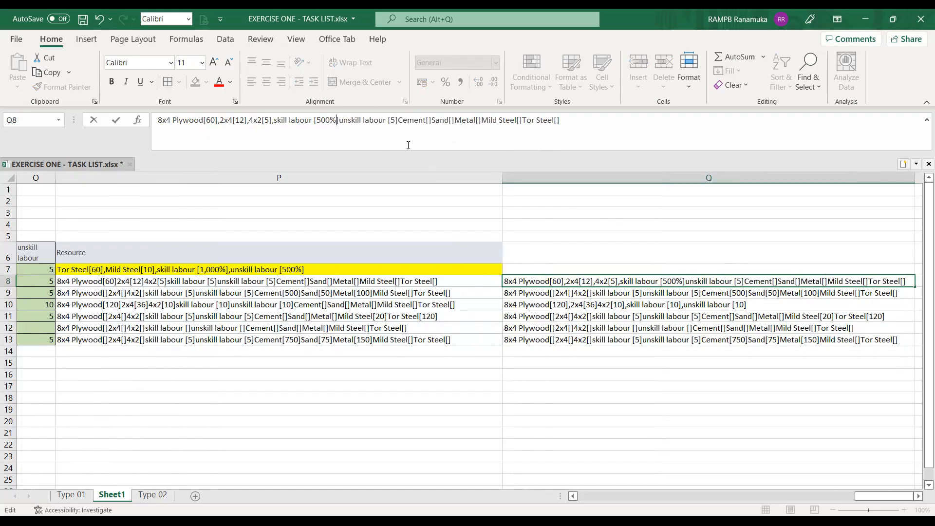
pyautogui.click(395, 121)
pyautogui.write('00')
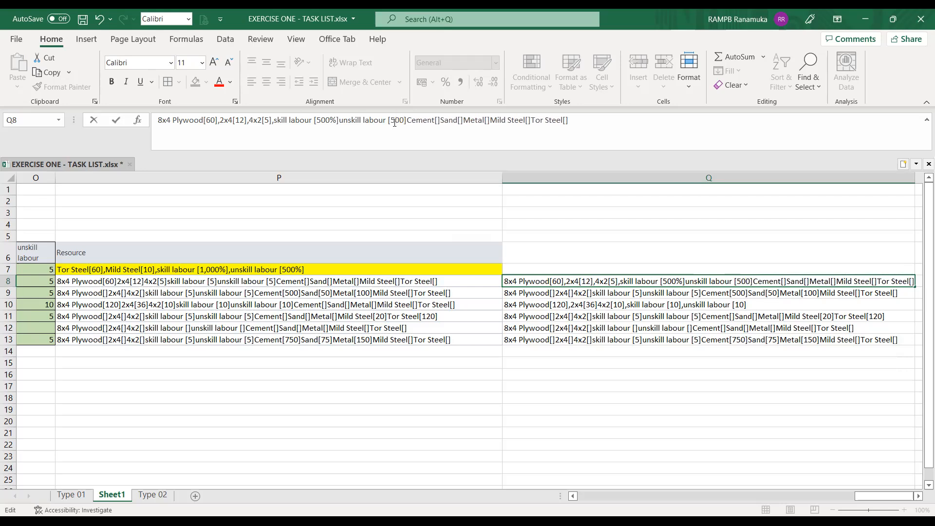
pyautogui.write('%')
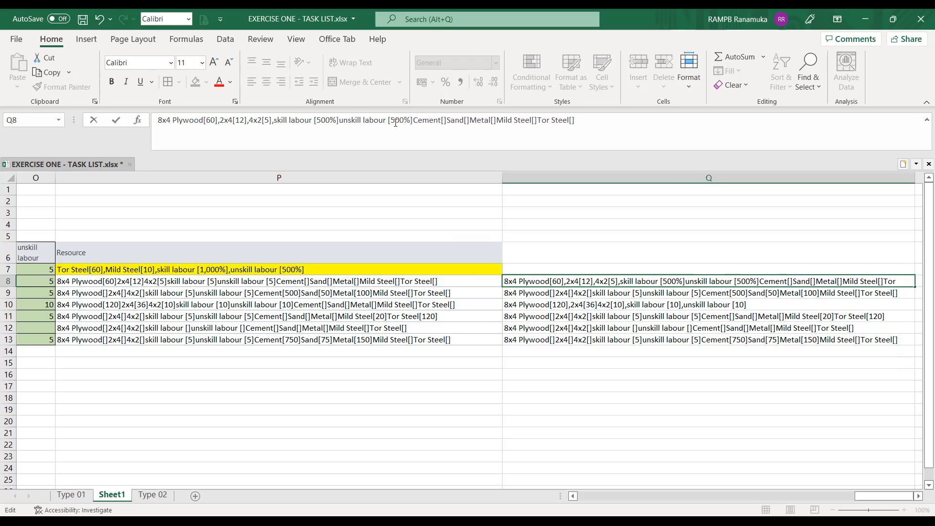
# Step: Delete the empty Cement, Sand, Metal, Mild Steel and Tor Steel entries from the end of the Q8 string
pyautogui.moveTo(414, 120); pyautogui.dragTo(587, 130)
pyautogui.press('Delete')
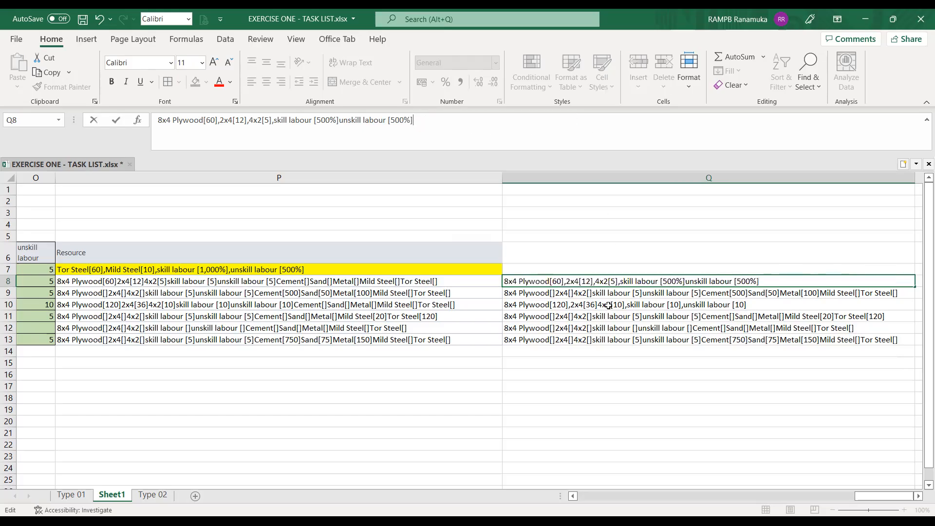
pyautogui.click(605, 355)
# Step: Copy the complete resource text of Q8 for use in the other open program
pyautogui.click(623, 281)
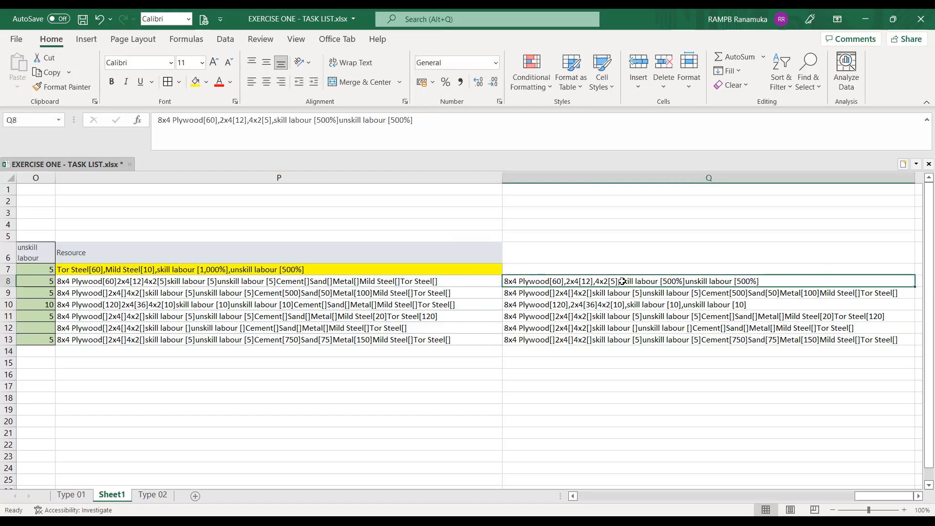
pyautogui.moveTo(424, 121); pyautogui.dragTo(157, 120)
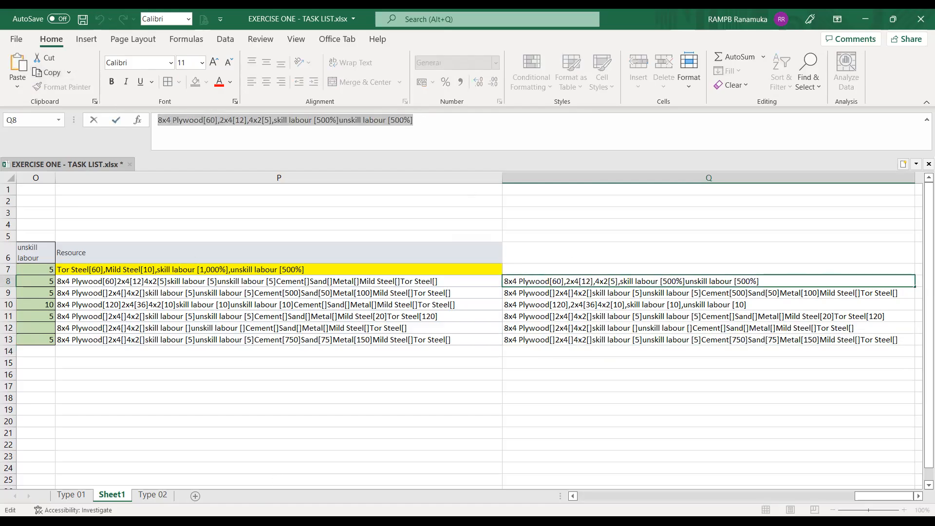
pyautogui.hotkey('alt', 'Tab')
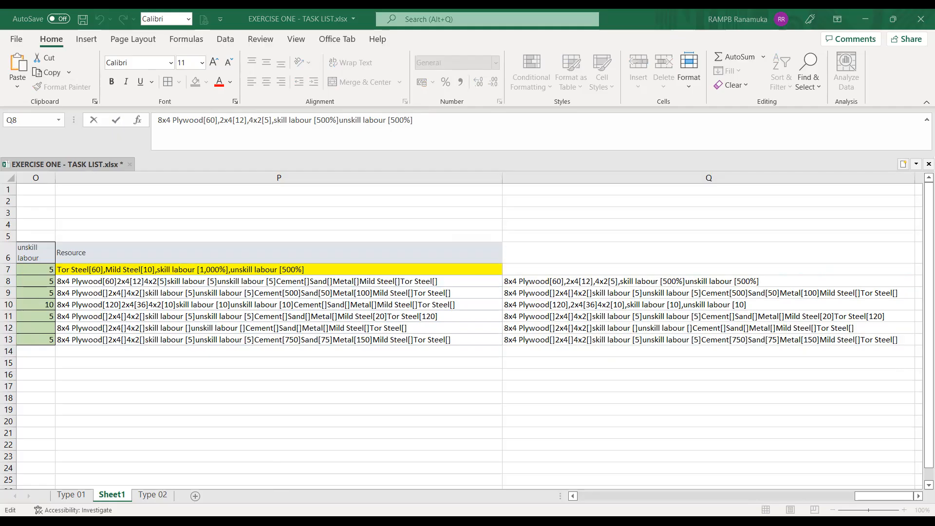
pyautogui.hotkey('alt', 'Tab')
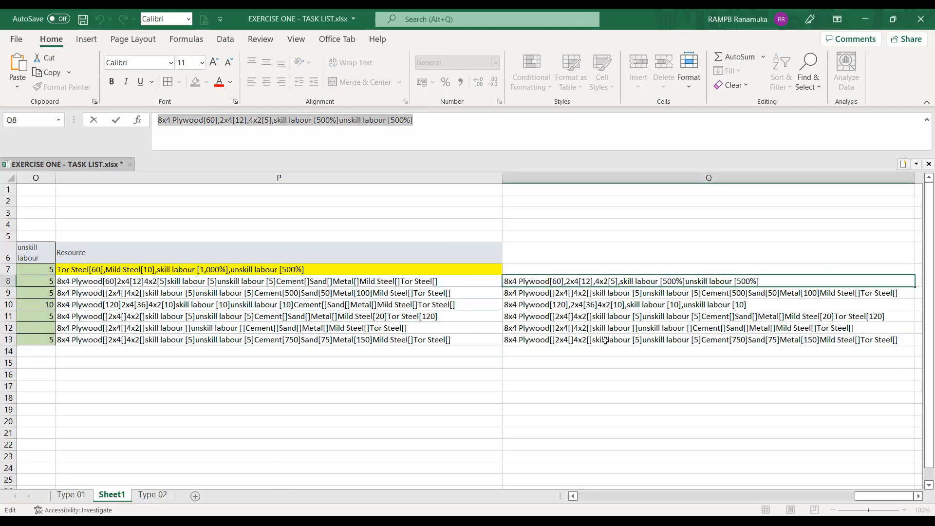
# Step: Compare the formula in P8 with the sample string in P7 and the edited text in Q8
pyautogui.click(134, 282)
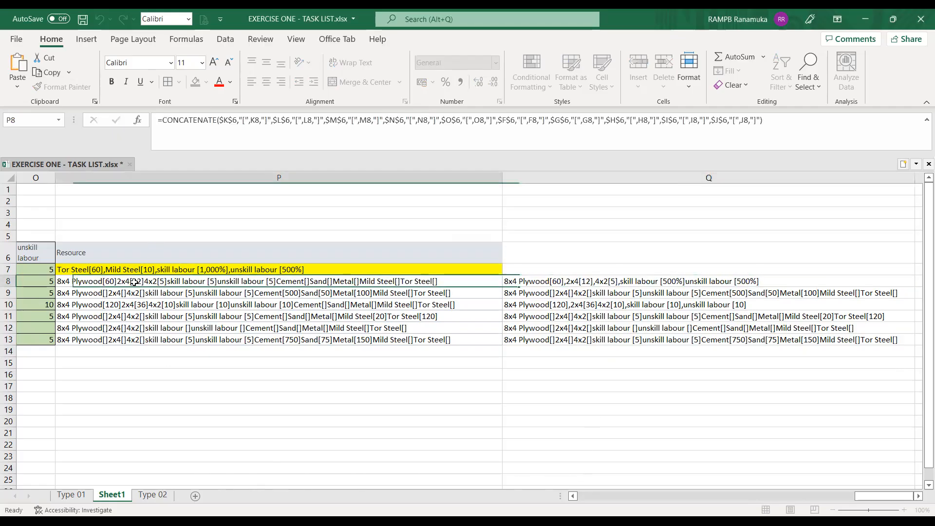
pyautogui.click(181, 272)
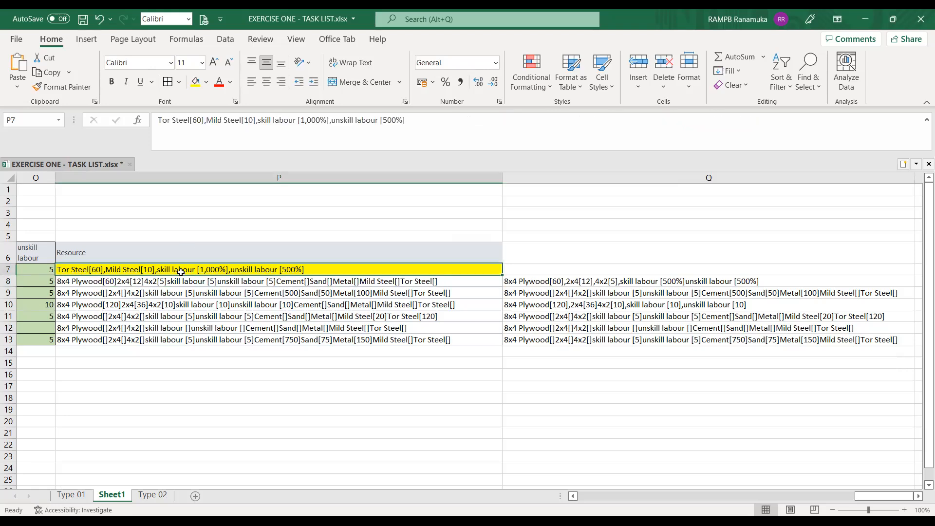
pyautogui.click(176, 282)
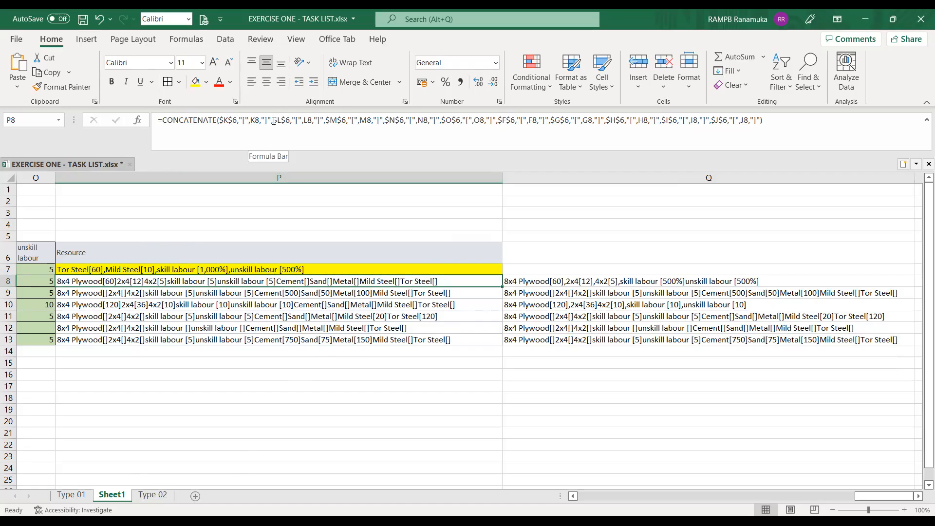
pyautogui.press('Right')
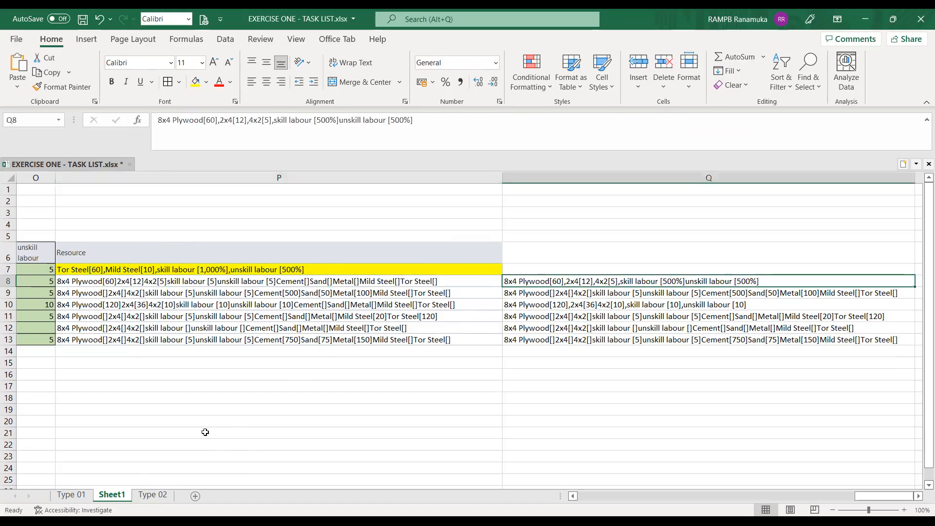
# Step: Switch from the Excel task list to Microsoft Project and examine the resource names and cost of task 16
pyautogui.click(155, 283)
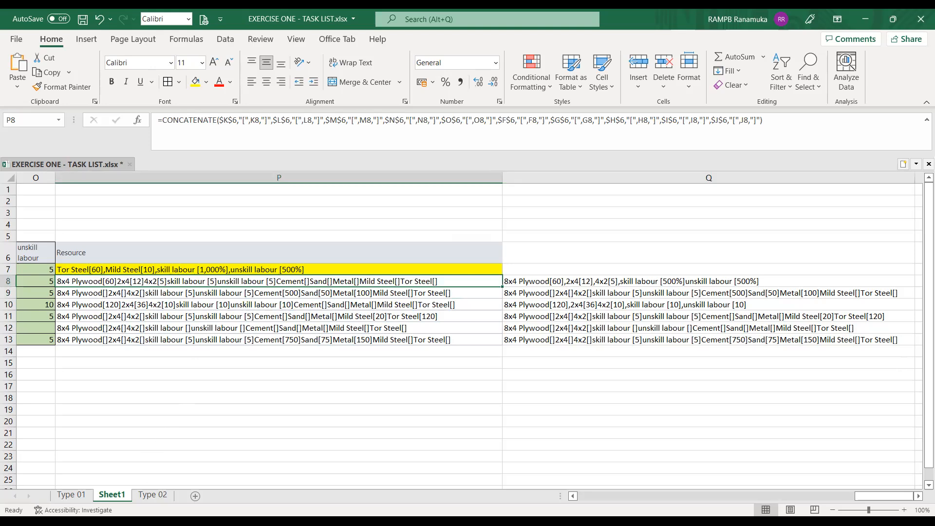
pyautogui.hotkey('alt', 'Tab')
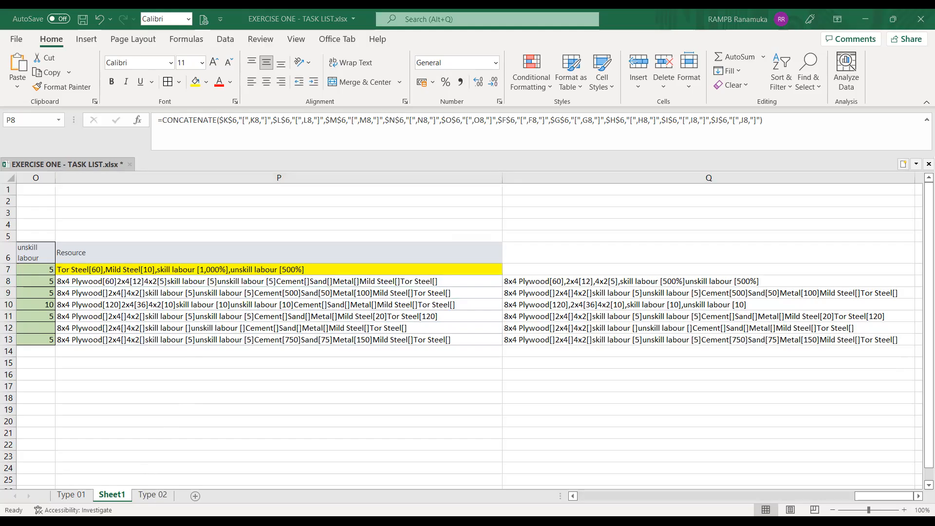
pyautogui.hotkey('alt', 'Tab')
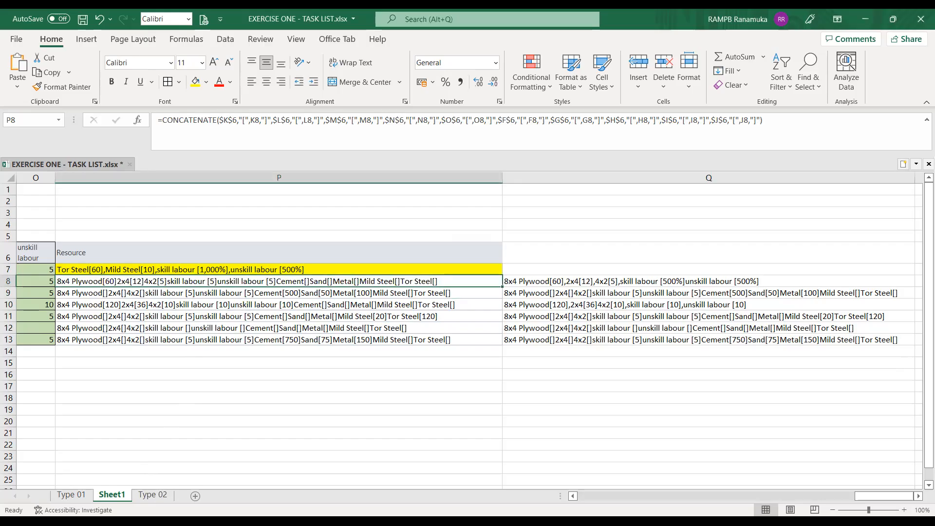
pyautogui.hotkey('alt', 'Tab')
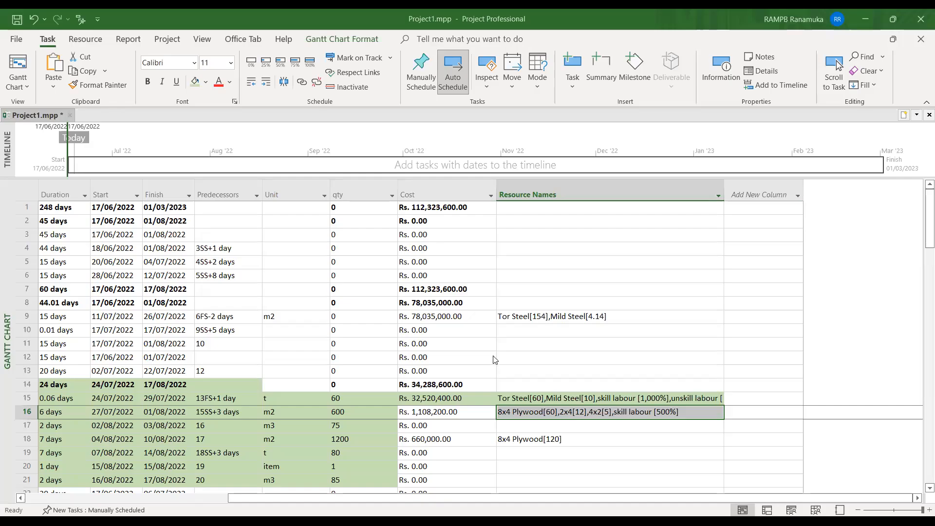
pyautogui.click(495, 359)
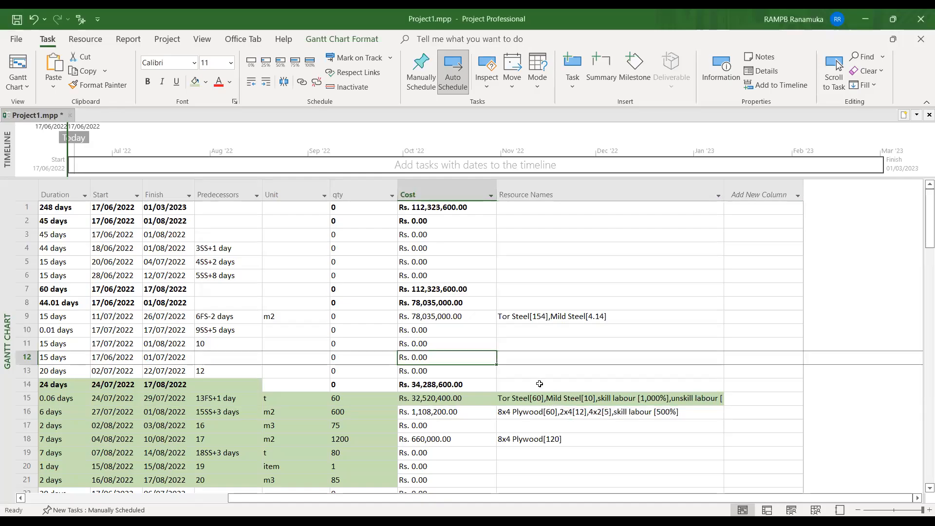
pyautogui.scroll(-3, 539, 384)
pyautogui.click(541, 291)
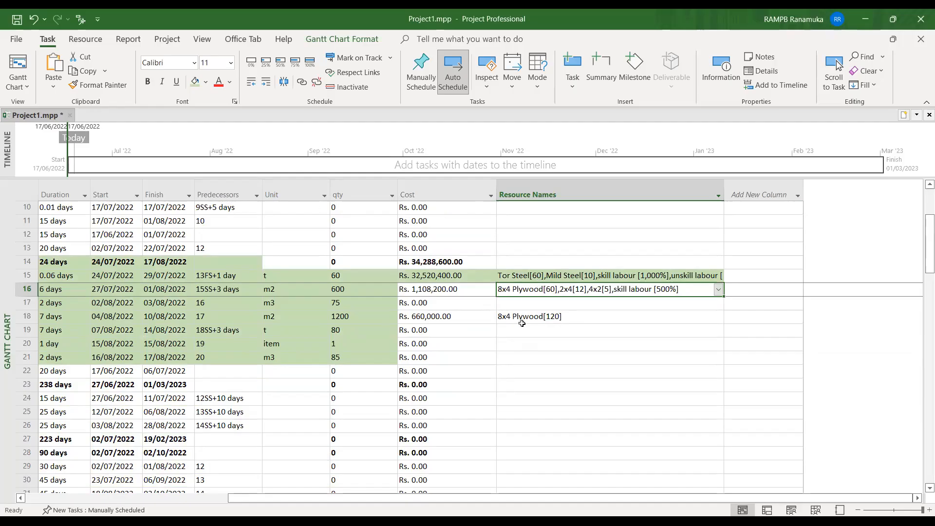
pyautogui.click(421, 288)
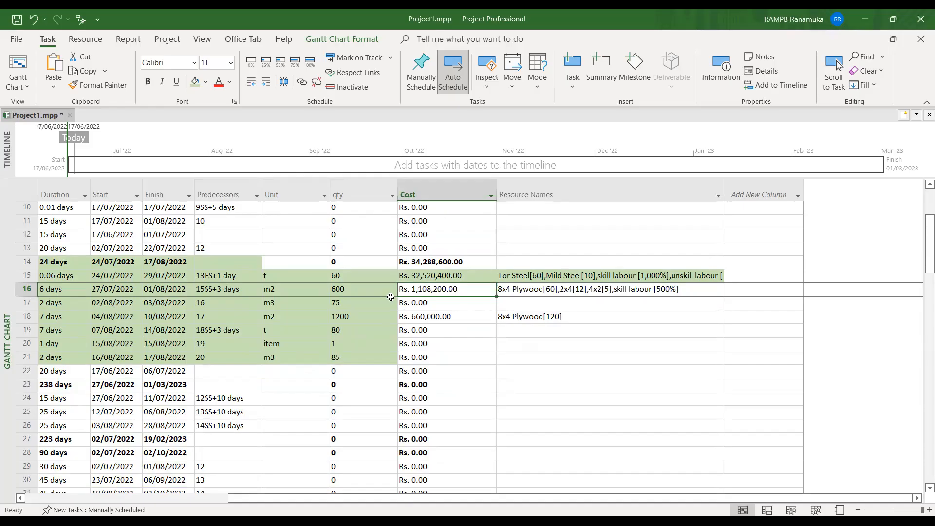
# Step: Compare the Col R/f and col f/w rows under Completion of 1st floor, from task name through to resource names
pyautogui.moveTo(756, 499); pyautogui.dragTo(554, 499)
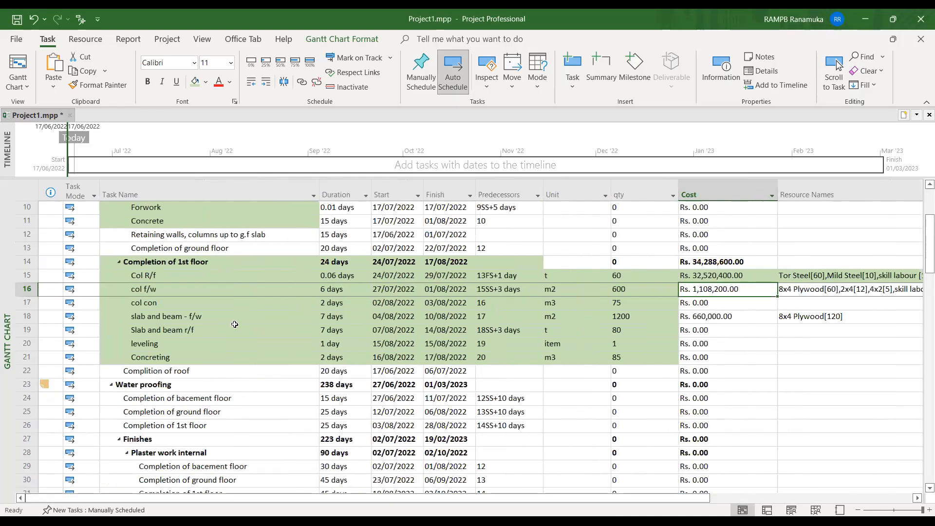
pyautogui.click(152, 275)
pyautogui.click(27, 275)
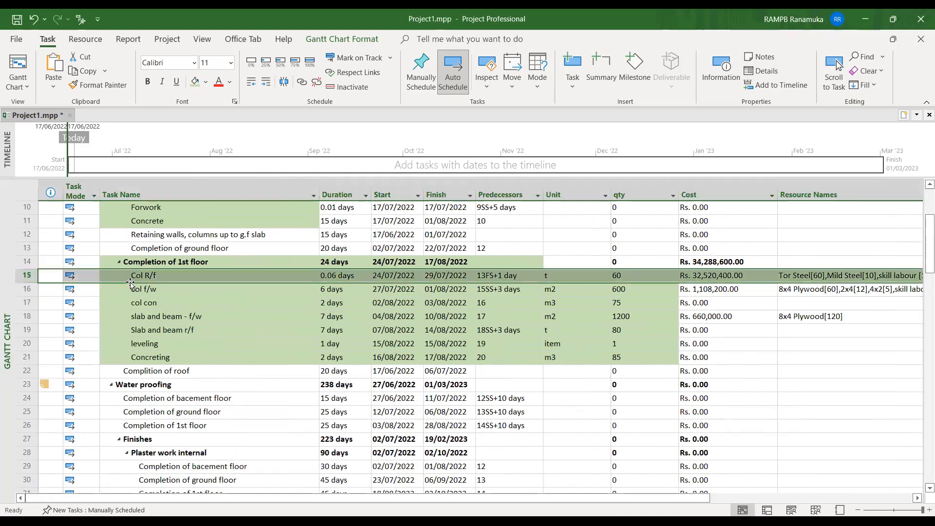
pyautogui.rightClick(193, 275)
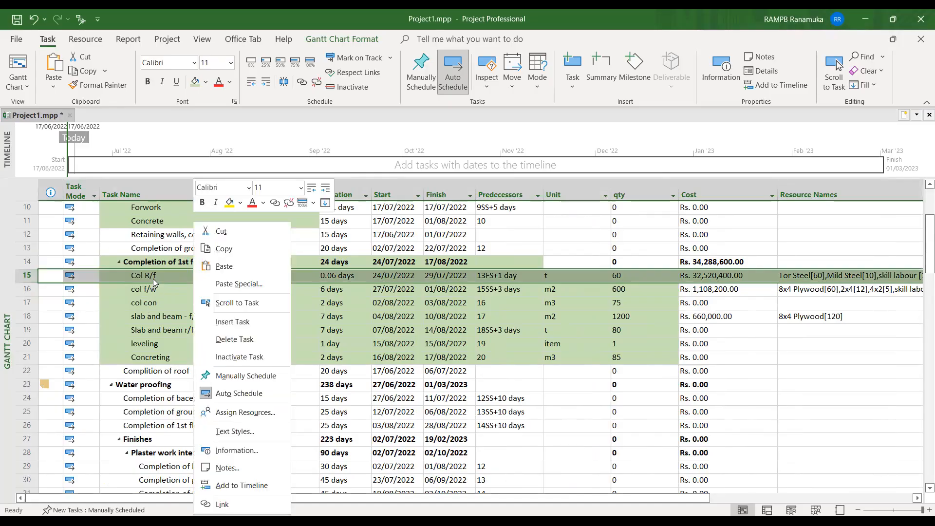
pyautogui.press('Escape')
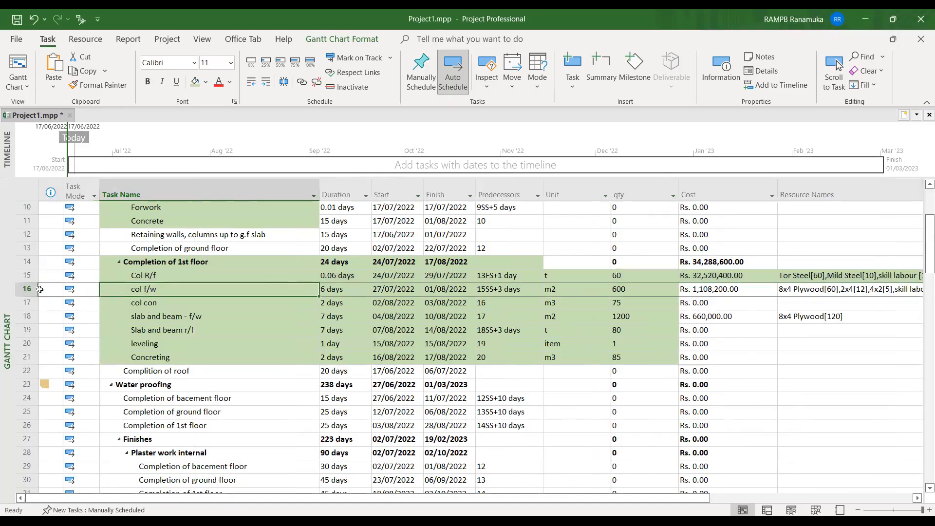
pyautogui.click(27, 289)
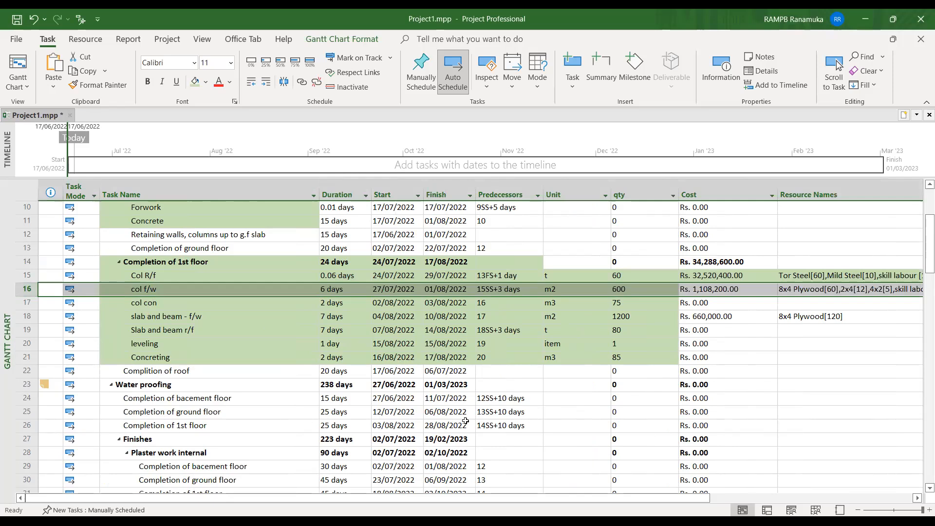
pyautogui.moveTo(641, 498); pyautogui.dragTo(801, 494)
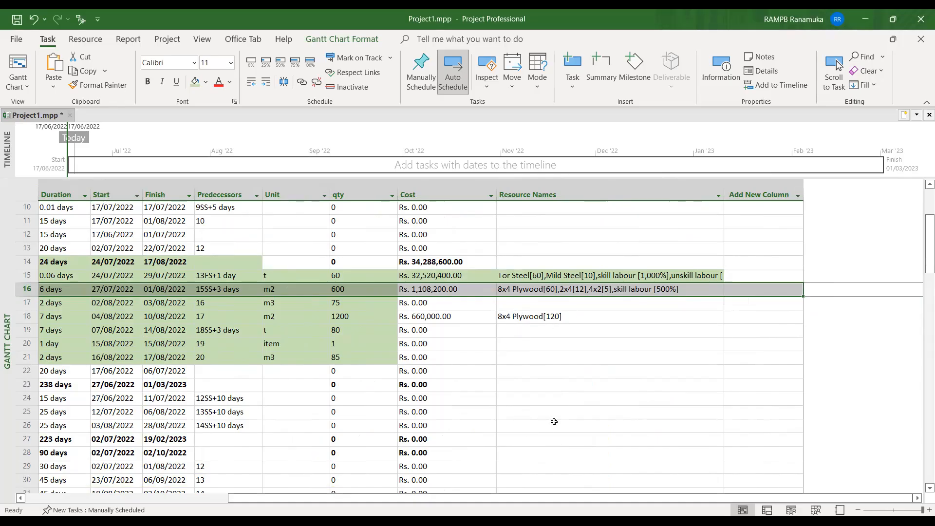
pyautogui.scroll(-9, 555, 422)
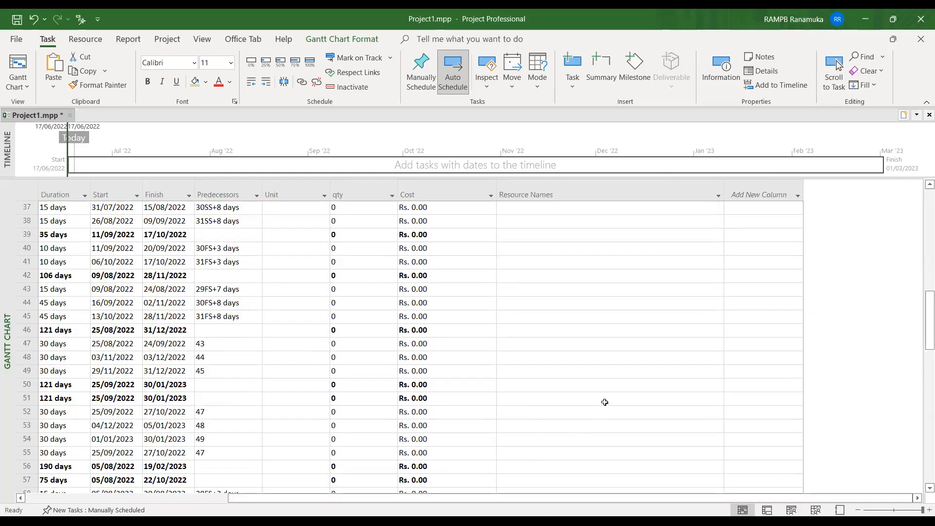
pyautogui.scroll(10, 605, 403)
pyautogui.click(602, 385)
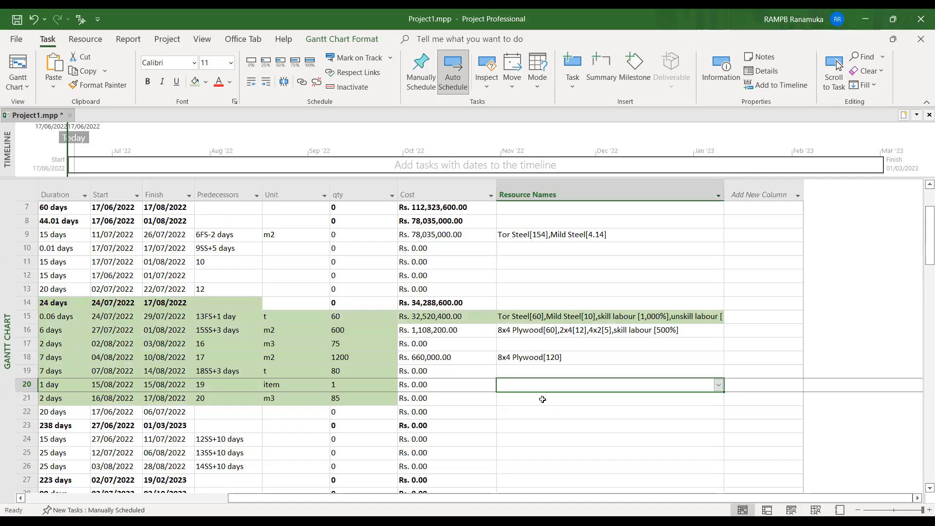
pyautogui.click(544, 400)
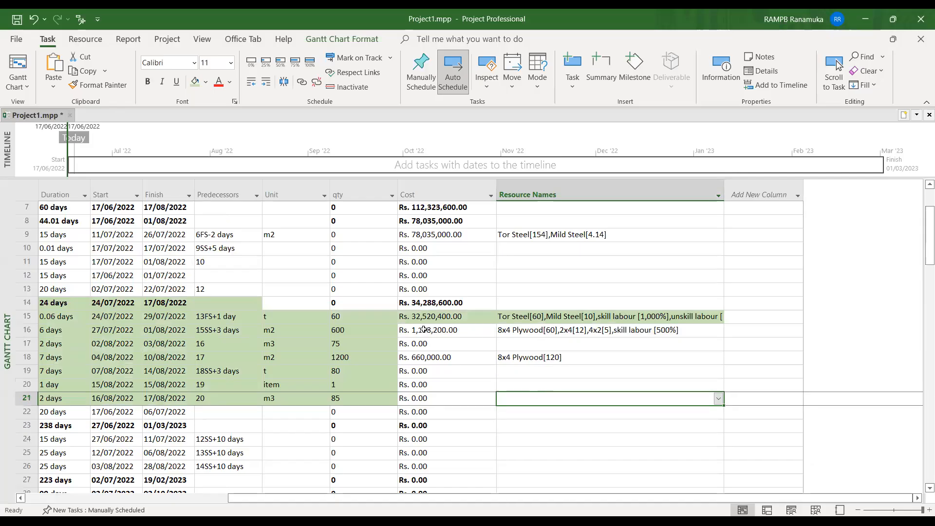
# Step: Shade the Cost and Resource Names cells of the col f/w task (row 16) light gold
pyautogui.click(534, 332)
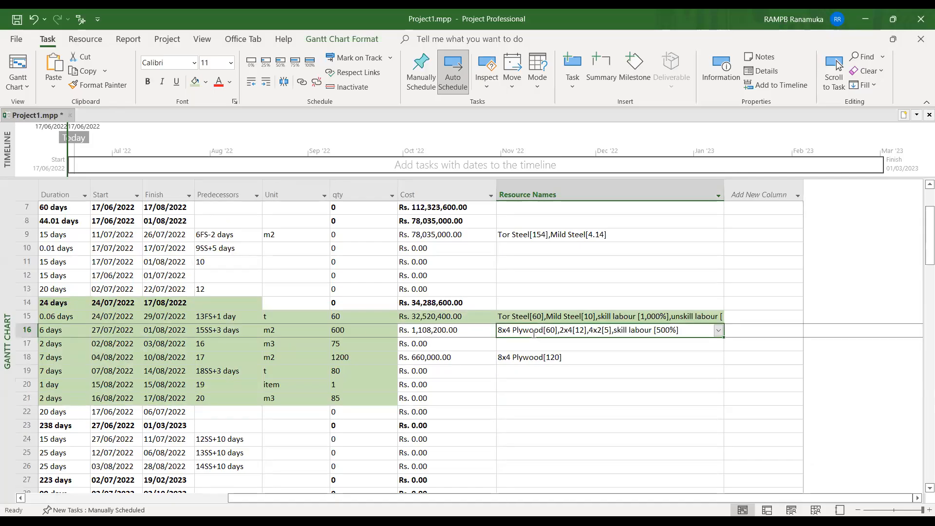
pyautogui.click(416, 331)
pyautogui.click(550, 333)
pyautogui.moveTo(427, 332); pyautogui.dragTo(609, 330)
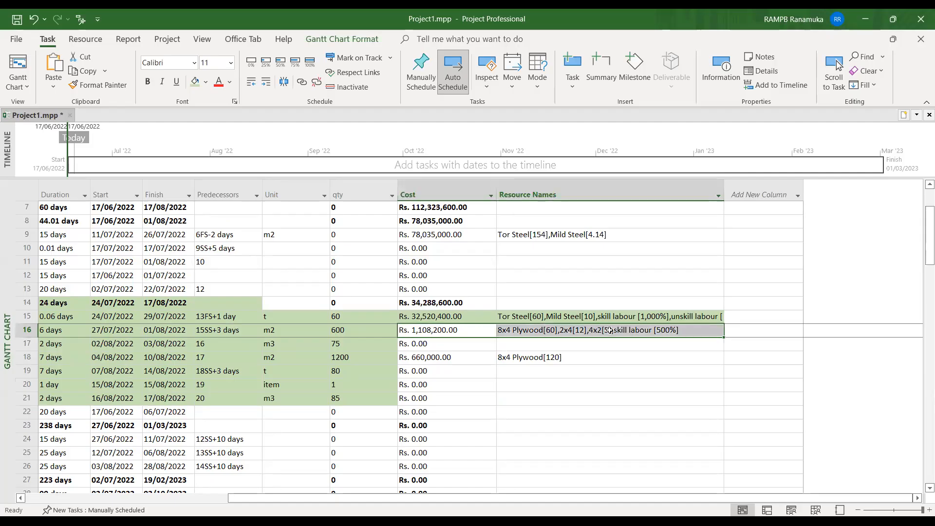
pyautogui.click(206, 82)
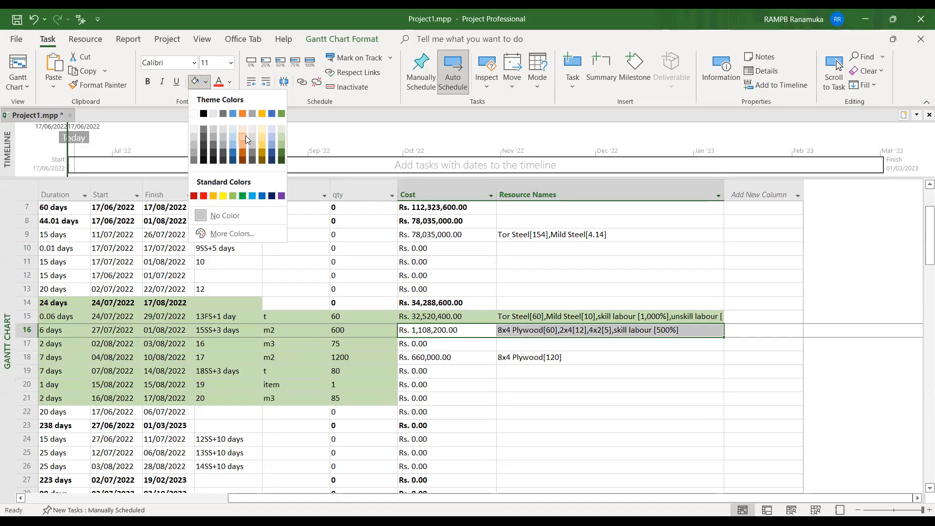
pyautogui.click(263, 130)
pyautogui.click(515, 369)
# Step: Examine the cost and resource assignments of tasks 16 and 18 and the empty resource cell of task 20
pyautogui.click(546, 331)
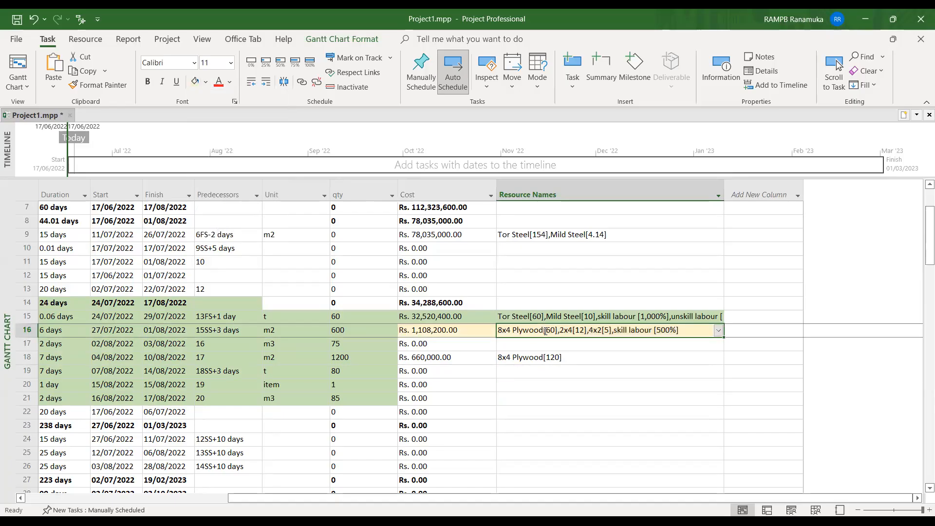
pyautogui.click(574, 357)
pyautogui.click(549, 331)
pyautogui.click(411, 330)
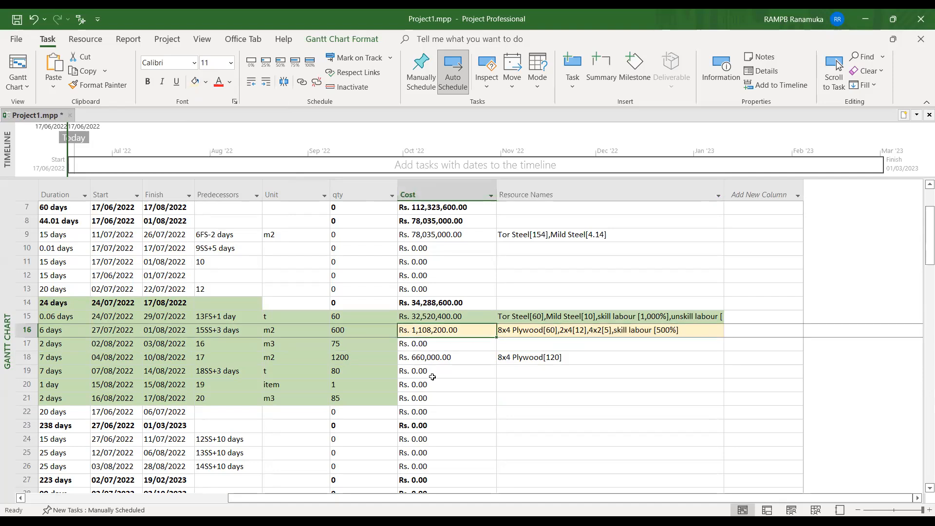
pyautogui.click(551, 361)
pyautogui.click(628, 330)
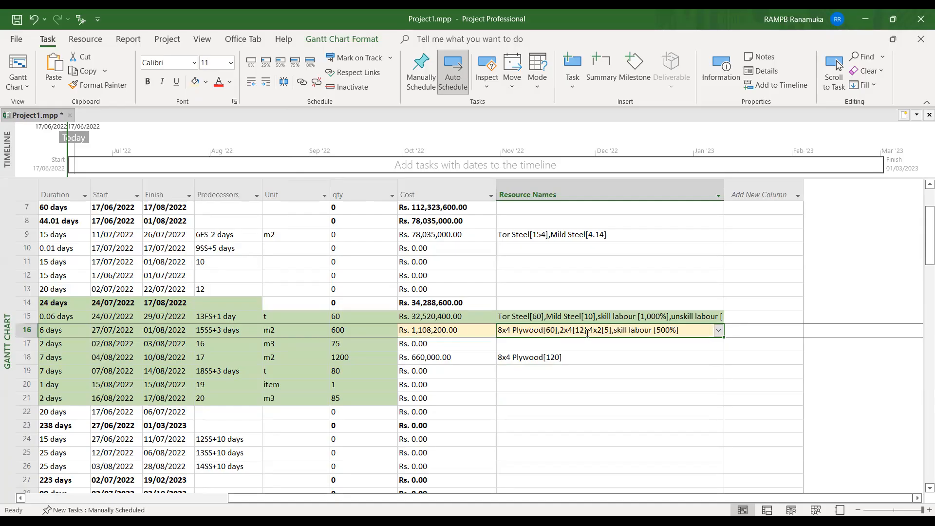
pyautogui.click(543, 358)
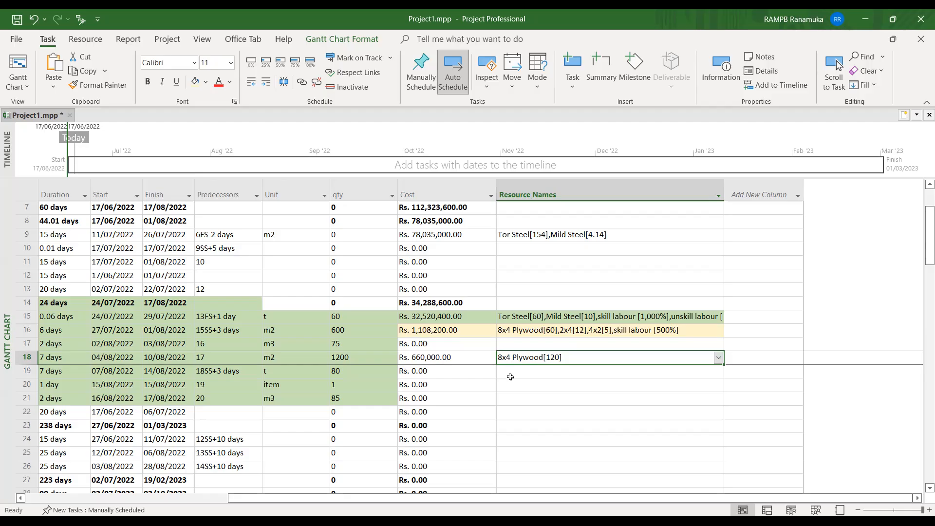
pyautogui.click(533, 385)
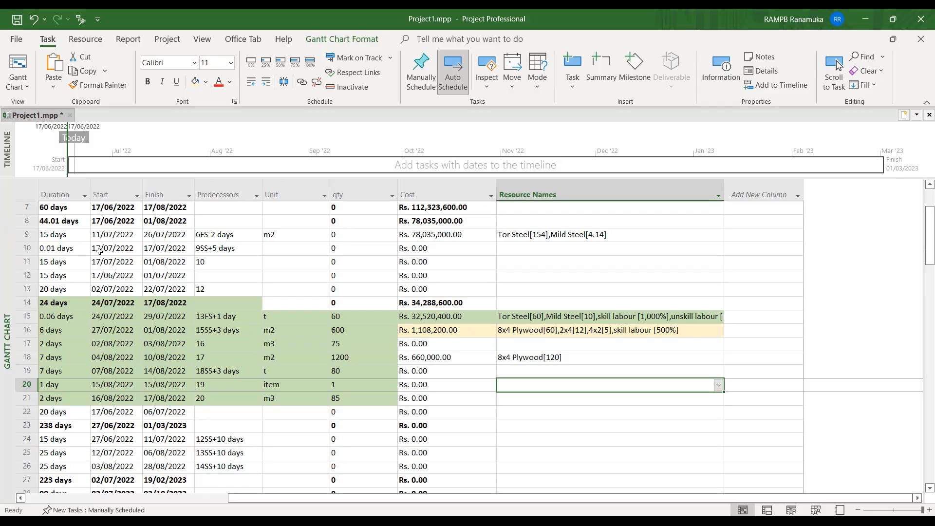
# Step: Change the Gantt Chart to the Task Usage view and go to the start of the task list
pyautogui.click(26, 88)
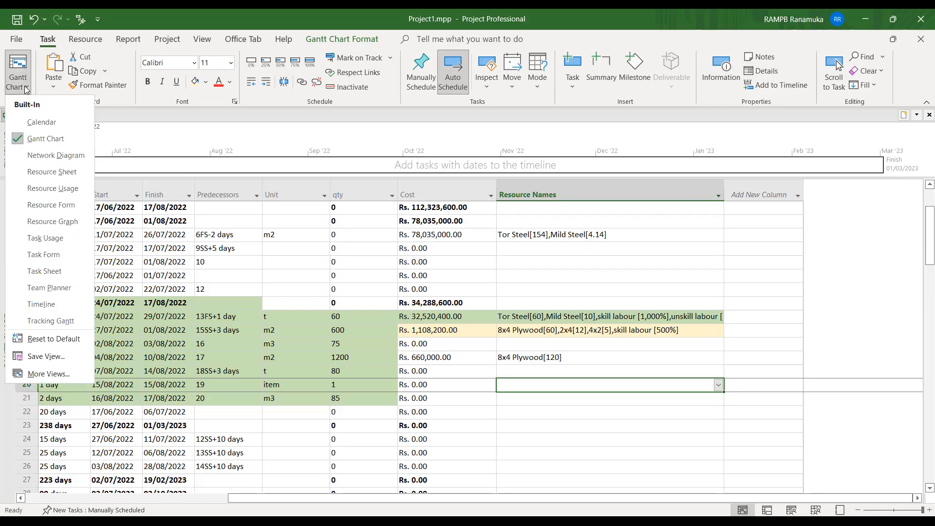
pyautogui.click(48, 238)
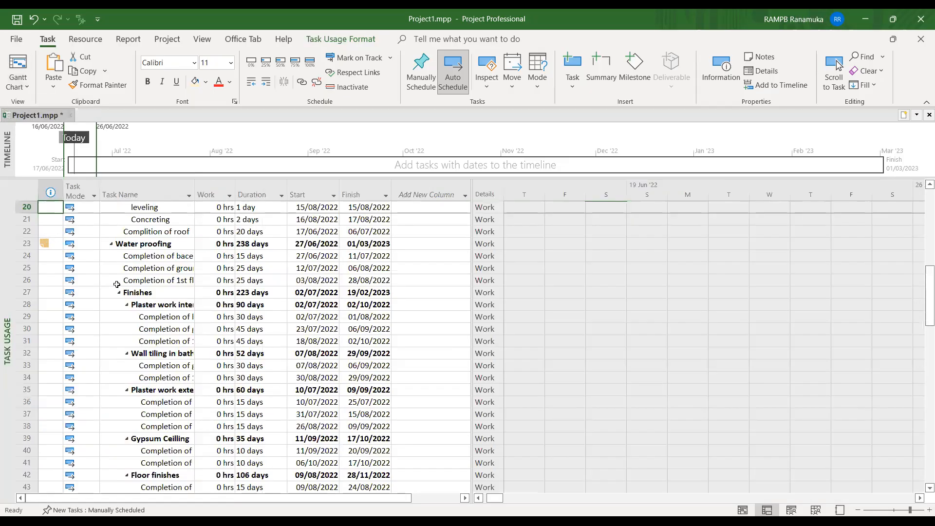
pyautogui.scroll(-1, 142, 336)
pyautogui.scroll(12, 141, 332)
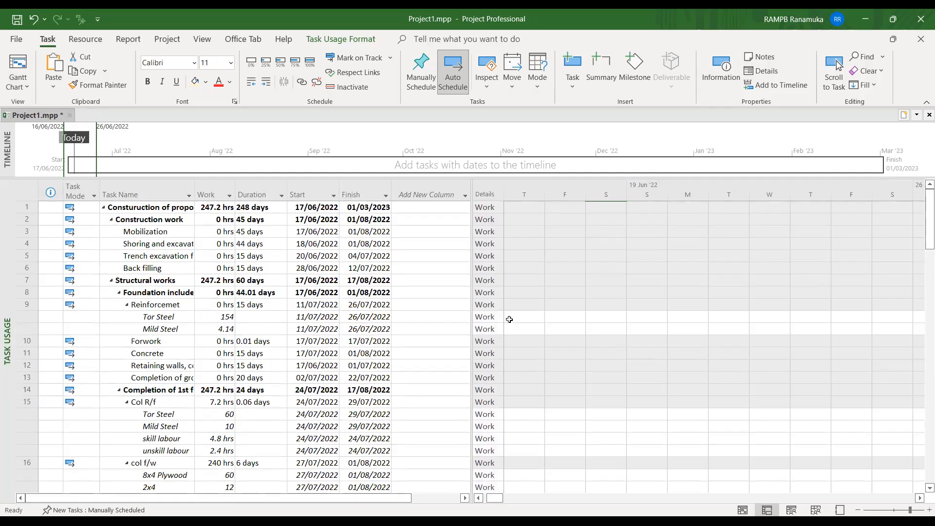
# Step: Examine the Tor Steel and Mild Steel assignments under Reinforcemet, including their work quantities and time-phased cells
pyautogui.click(161, 317)
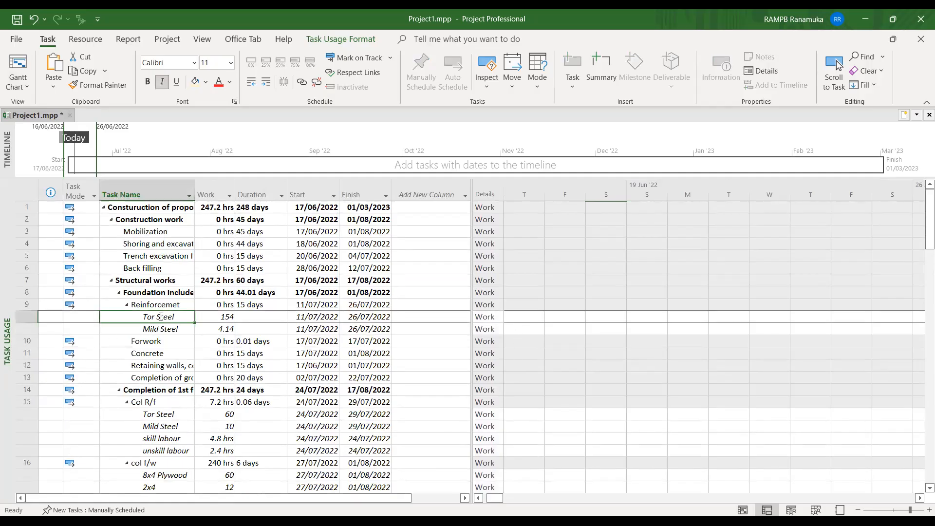
pyautogui.click(214, 317)
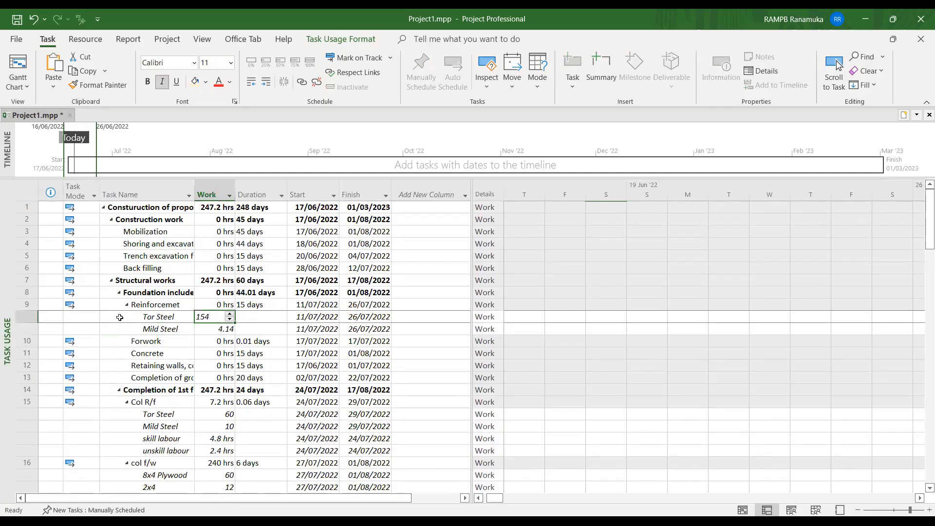
pyautogui.click(54, 315)
pyautogui.click(156, 315)
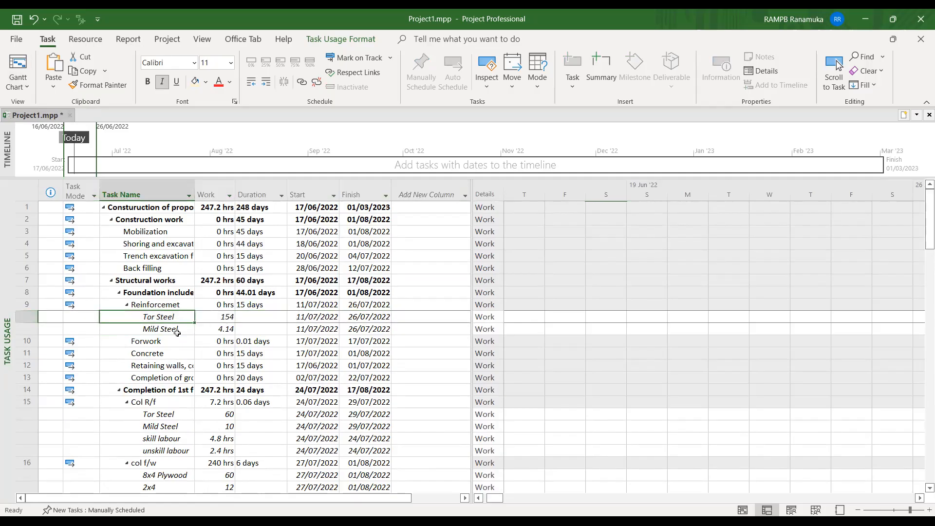
pyautogui.click(159, 330)
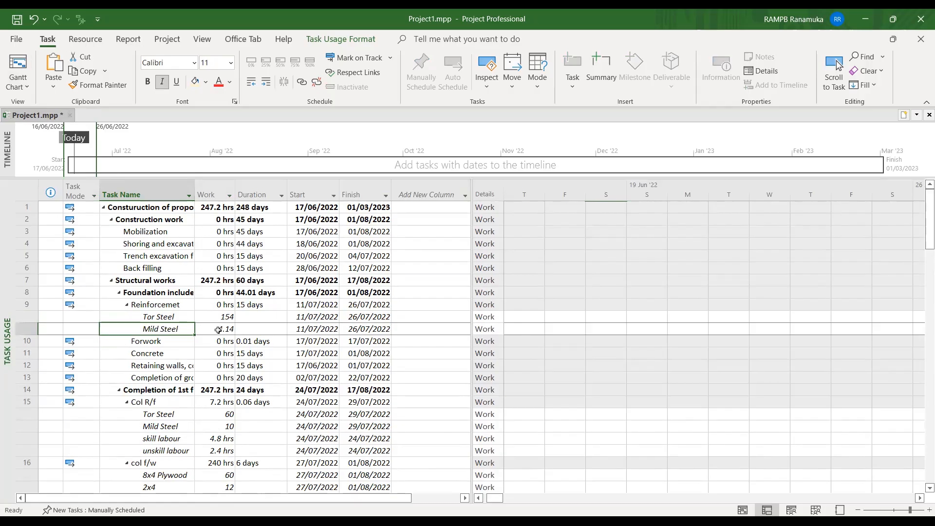
pyautogui.click(529, 316)
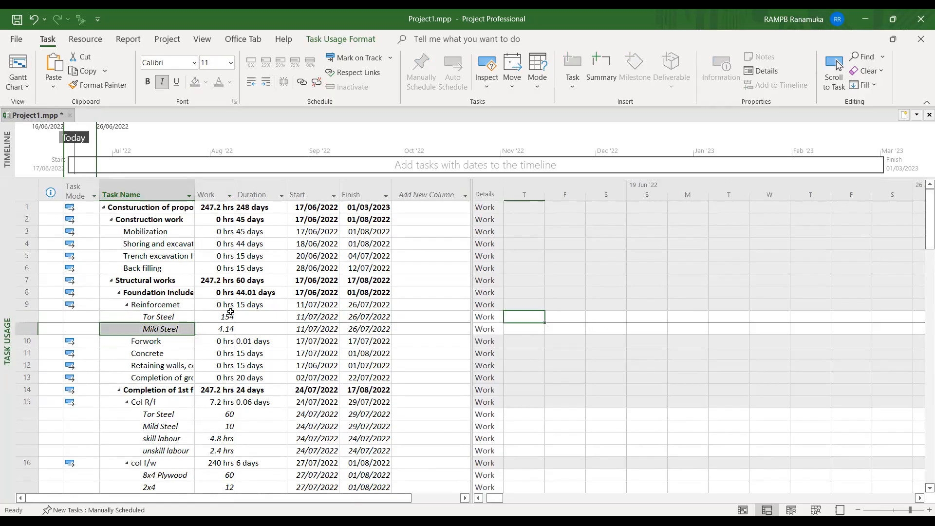
pyautogui.click(33, 315)
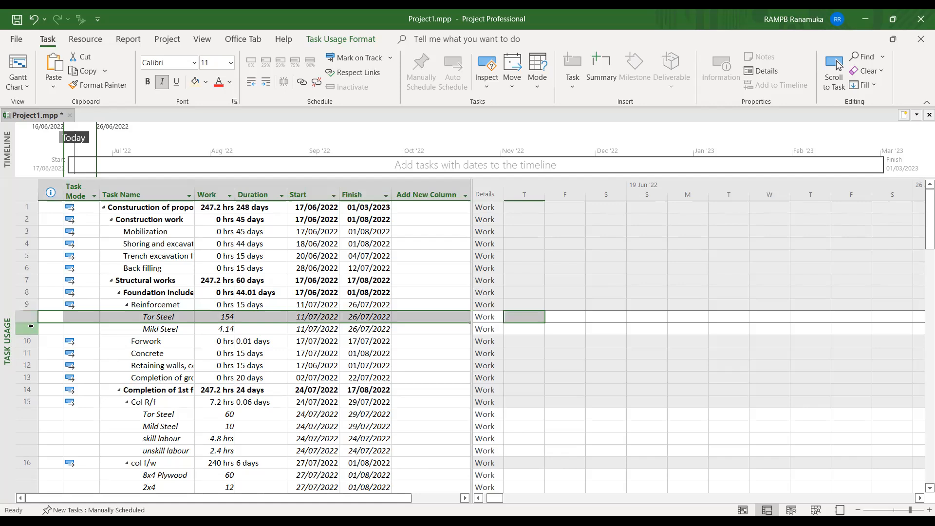
pyautogui.click(33, 328)
pyautogui.click(33, 317)
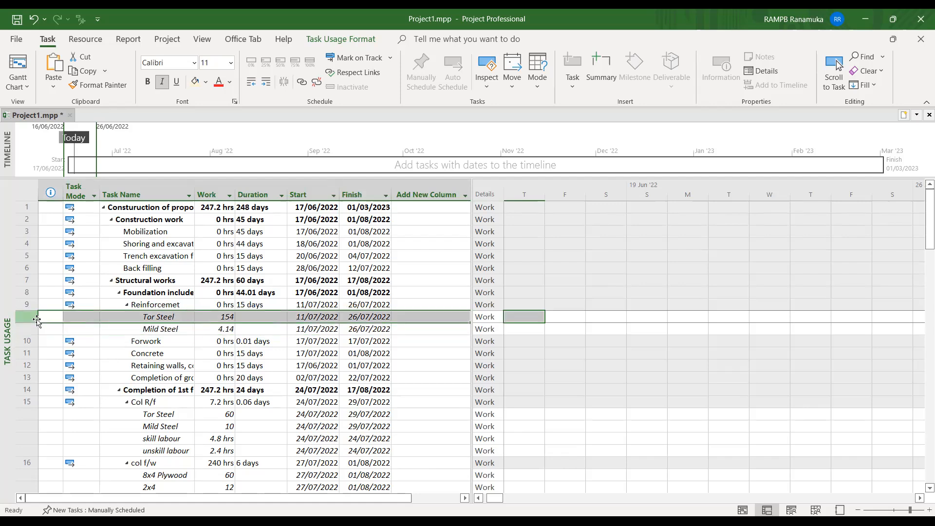
pyautogui.click(140, 332)
pyautogui.click(28, 316)
pyautogui.click(163, 341)
pyautogui.click(156, 305)
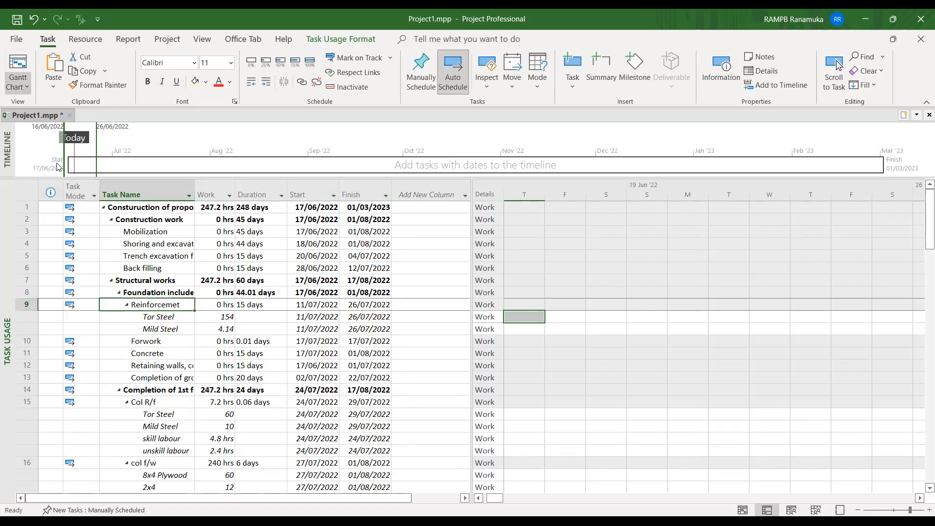
# Step: Change to the Resource Usage view and examine the assigned tasks and work quantities under each material and labour resource
pyautogui.click(18, 83)
pyautogui.click(51, 187)
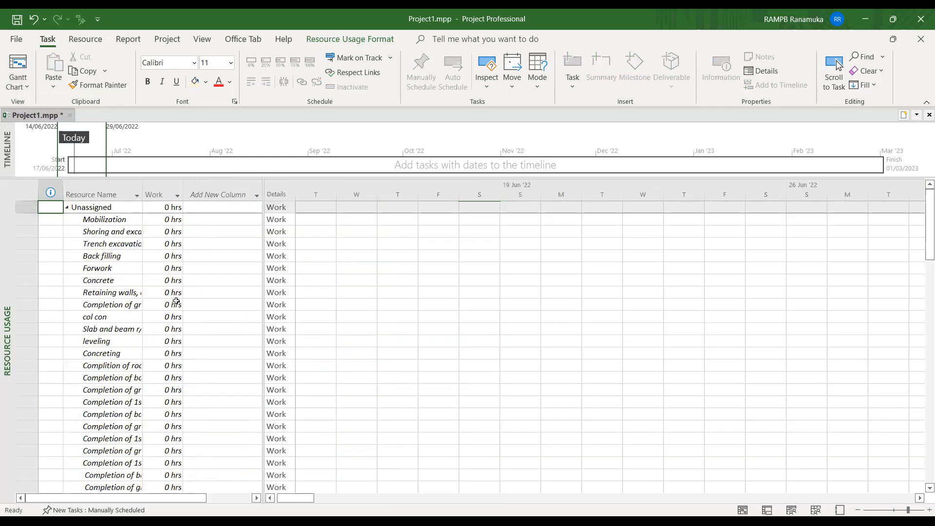
pyautogui.scroll(-4, 110, 301)
pyautogui.scroll(-15, 109, 300)
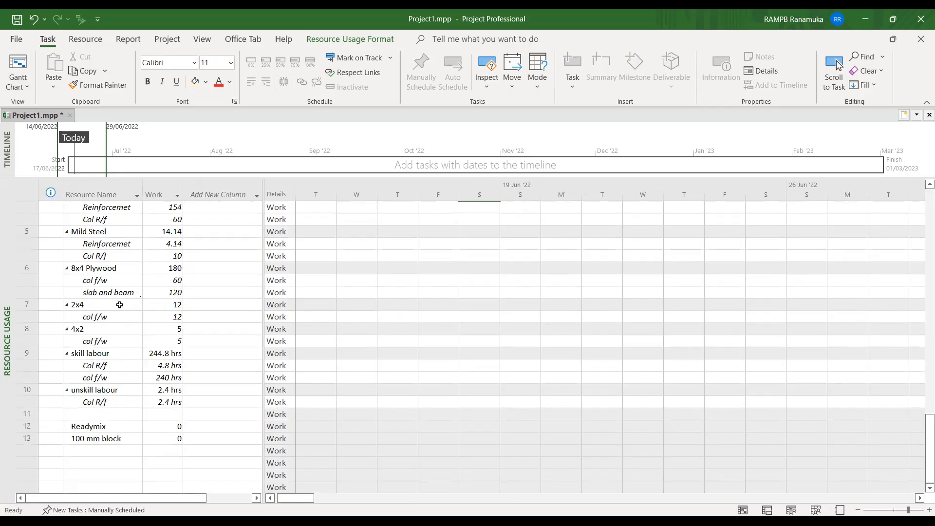
pyautogui.scroll(1, 120, 305)
pyautogui.scroll(2, 120, 305)
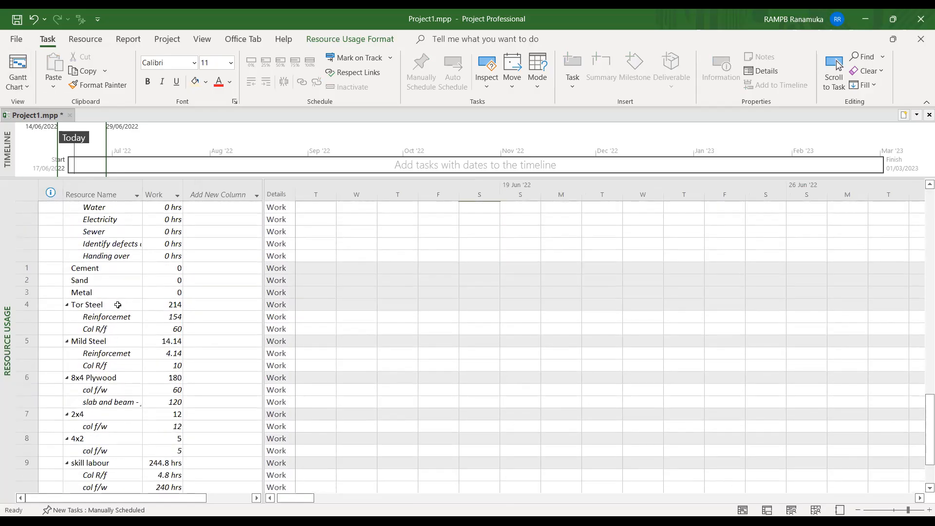
pyautogui.scroll(-4, 83, 332)
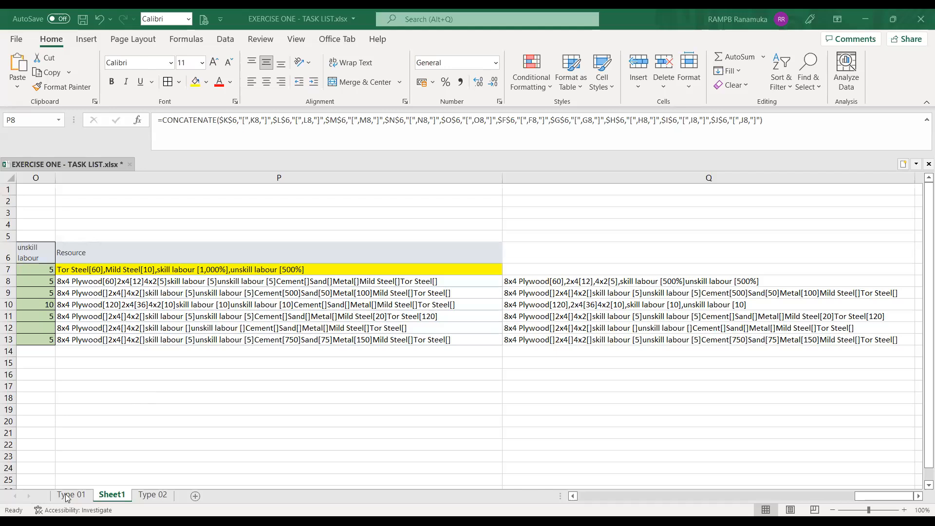
# Step: Switch to the Excel task list, open the Type 02 sheet and examine the Concrete, Formwork and Reinforcement tasks under Foundation including basement slab
pyautogui.click(67, 495)
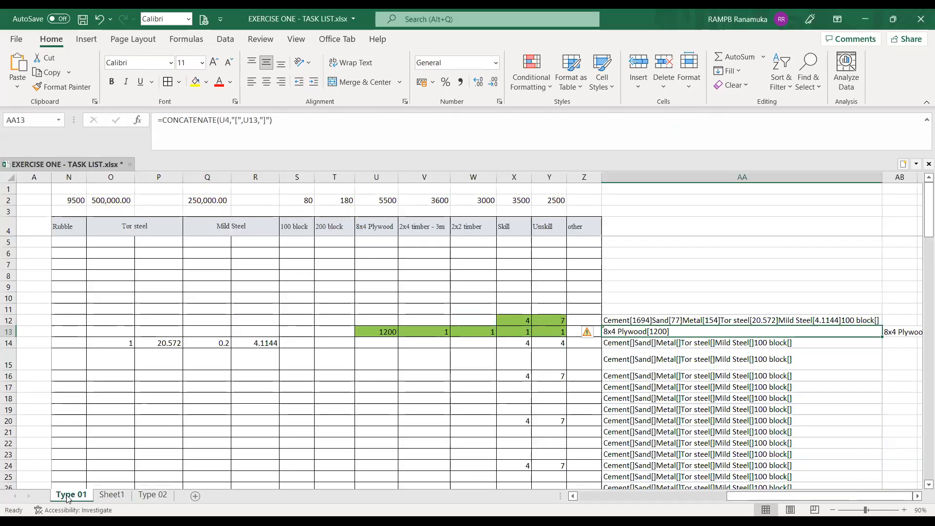
pyautogui.click(152, 495)
pyautogui.click(199, 395)
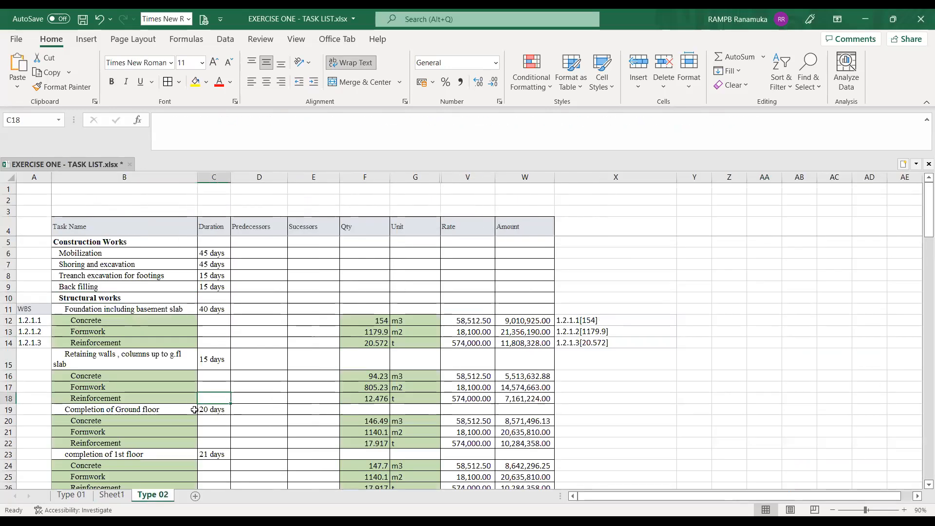
pyautogui.click(129, 333)
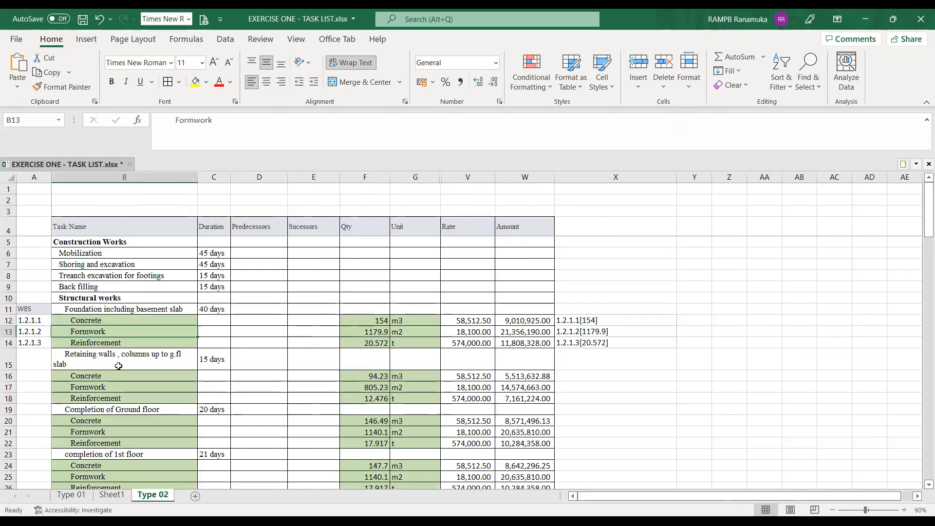
pyautogui.click(98, 345)
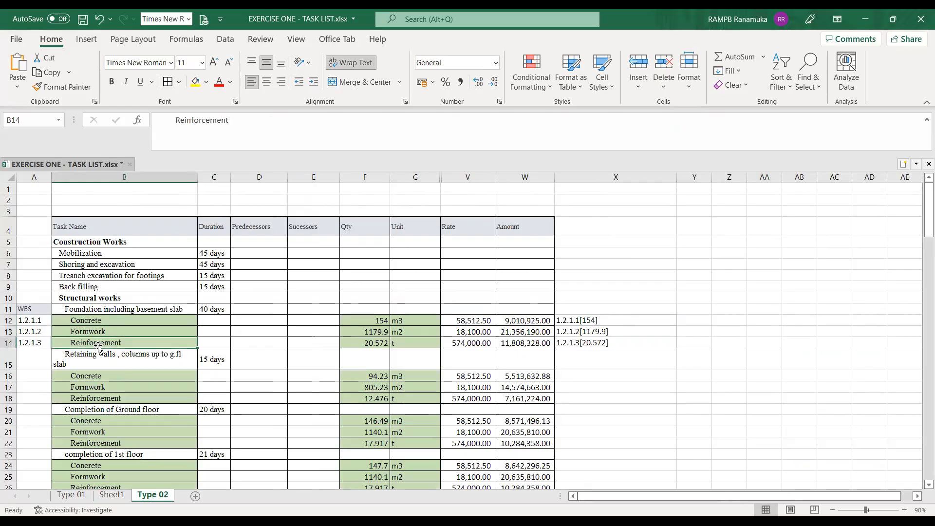
pyautogui.click(96, 321)
pyautogui.click(86, 335)
pyautogui.click(90, 344)
pyautogui.click(90, 322)
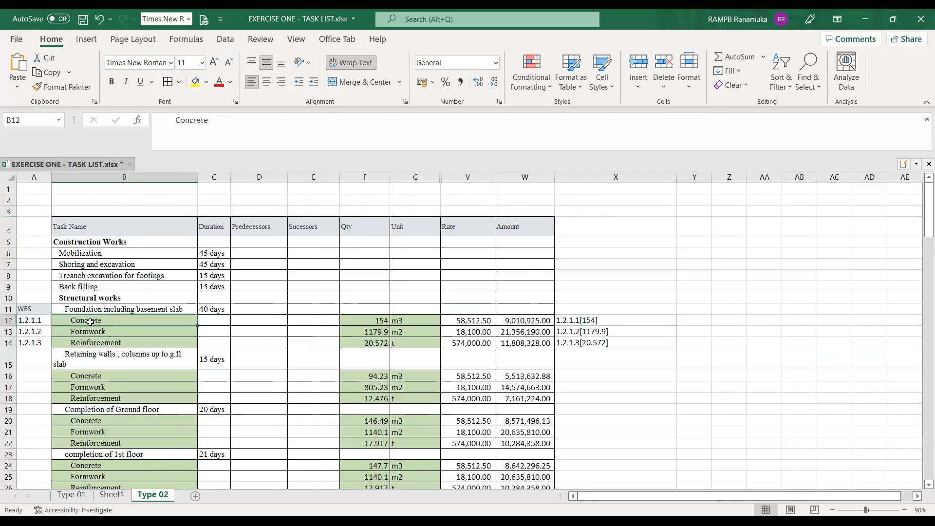
# Step: Examine the quantity, unit, rate and amount of the foundation's Concrete task in row 12
pyautogui.click(97, 314)
pyautogui.click(100, 321)
pyautogui.click(360, 320)
pyautogui.click(409, 318)
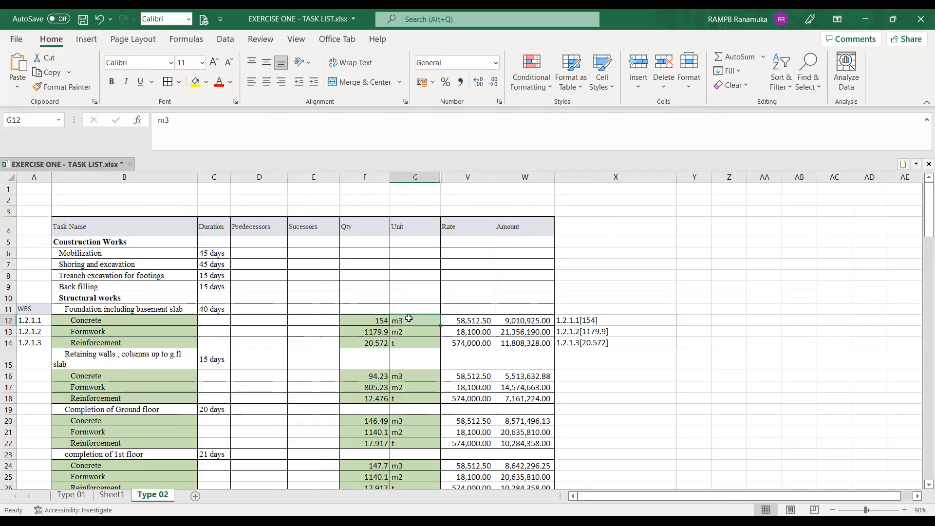
pyautogui.click(478, 323)
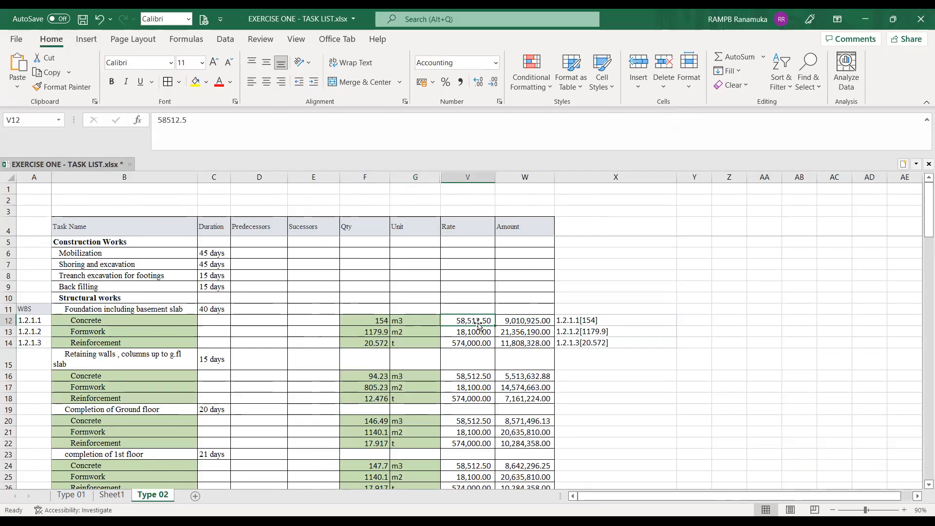
pyautogui.click(518, 323)
# Step: Shade the Qty, Unit, Rate and Amount cells of the foundation's three tasks (F12:W14) light green
pyautogui.moveTo(354, 321); pyautogui.dragTo(529, 344)
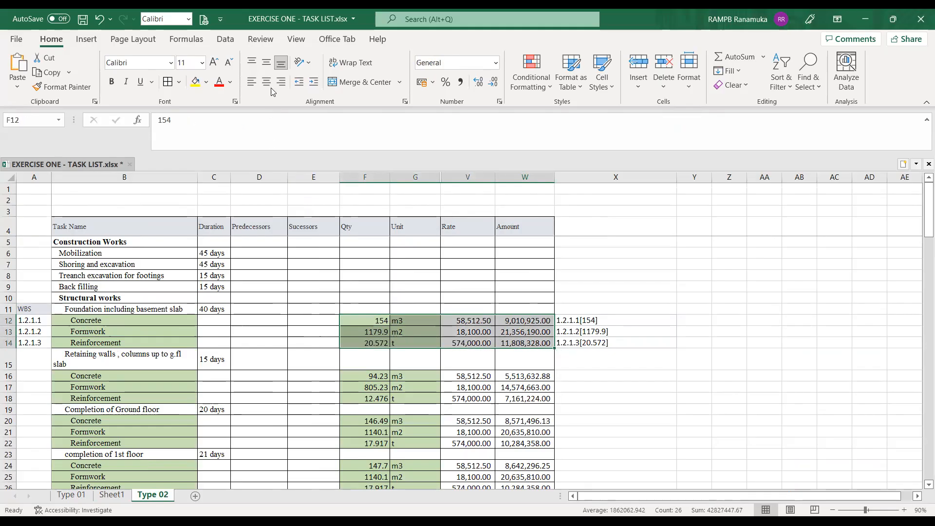
pyautogui.click(206, 81)
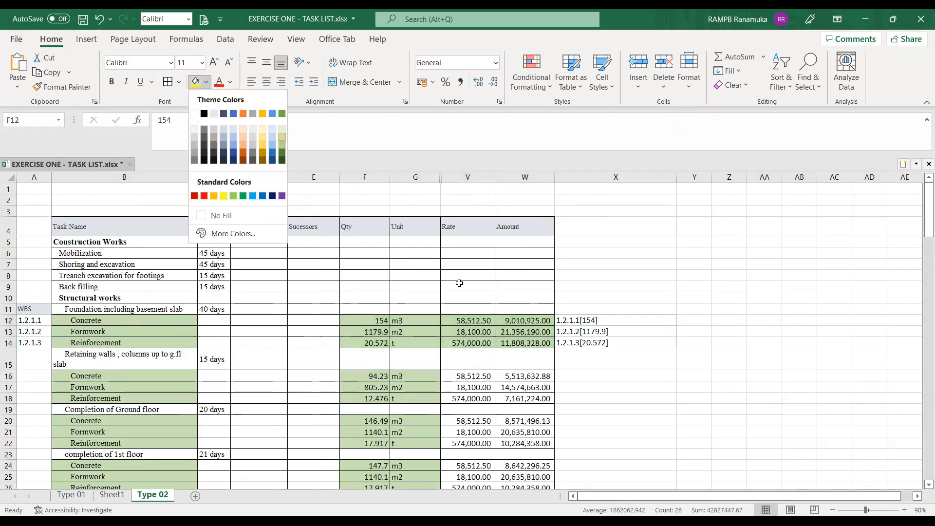
pyautogui.click(459, 283)
# Step: Examine the rates of the three foundation tasks and the formulas behind their amounts
pyautogui.click(467, 321)
pyautogui.click(470, 341)
pyautogui.click(521, 322)
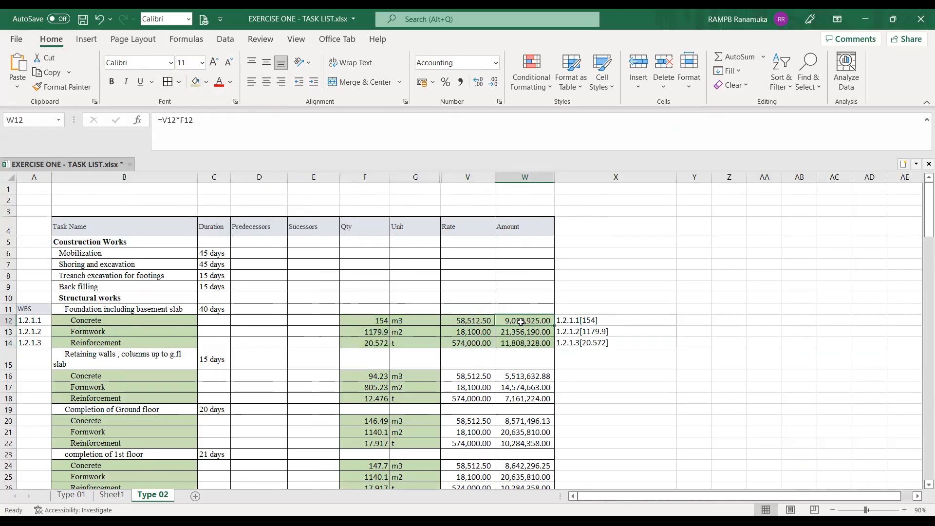
pyautogui.moveTo(521, 322); pyautogui.dragTo(523, 342)
pyautogui.moveTo(466, 321); pyautogui.dragTo(523, 343)
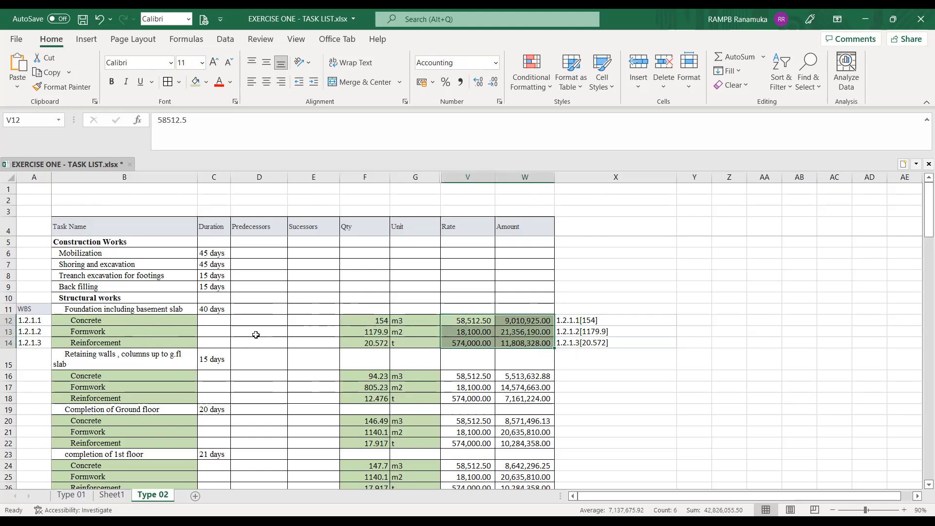
pyautogui.click(410, 324)
pyautogui.click(468, 322)
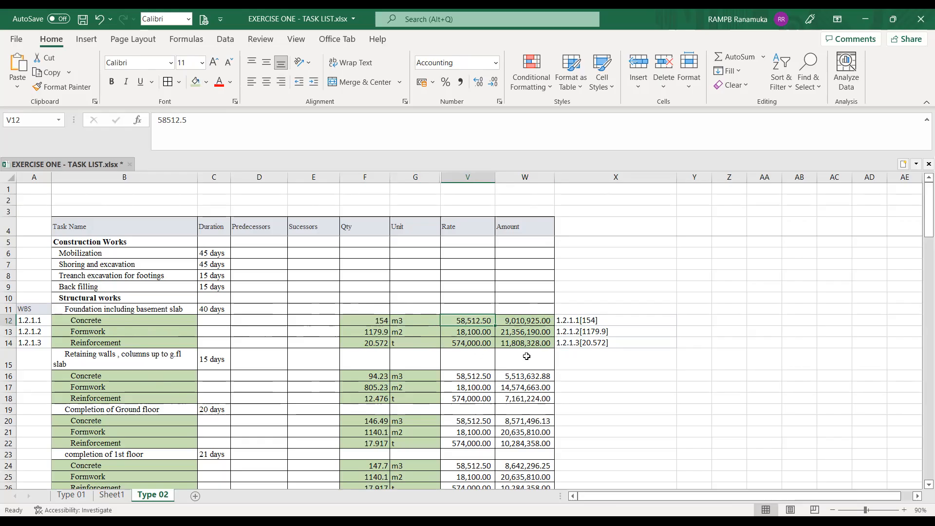
# Step: Compare the foundation Concrete task's quantity with its unit rate
pyautogui.click(364, 317)
pyautogui.press('Down')
pyautogui.click(370, 322)
pyautogui.click(90, 320)
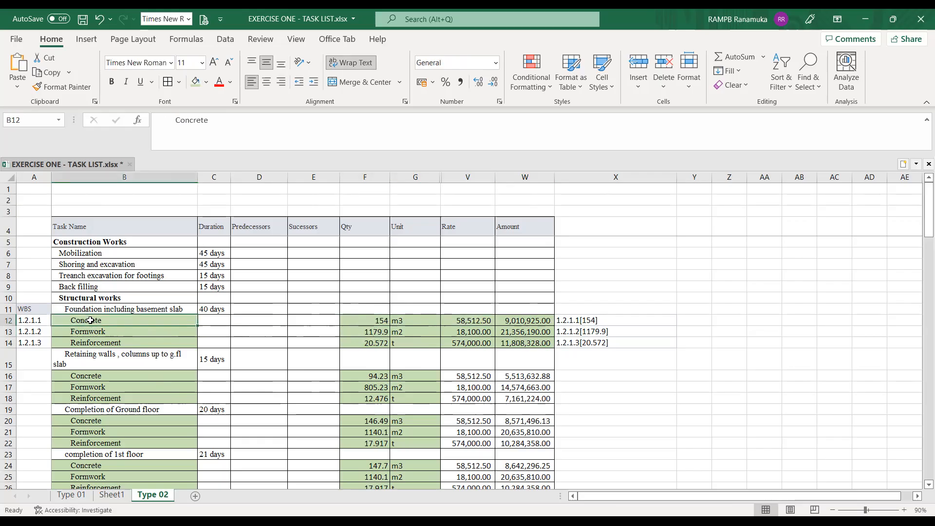
pyautogui.click(367, 319)
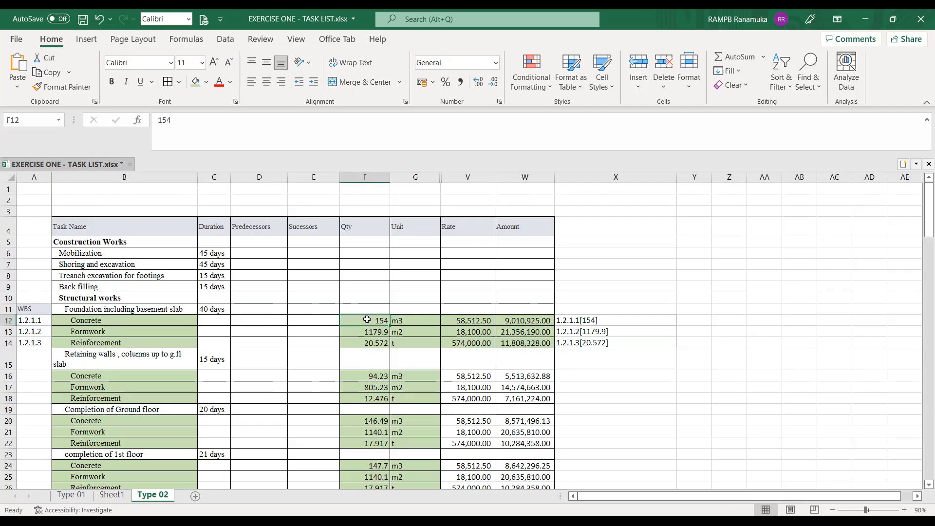
pyautogui.click(479, 322)
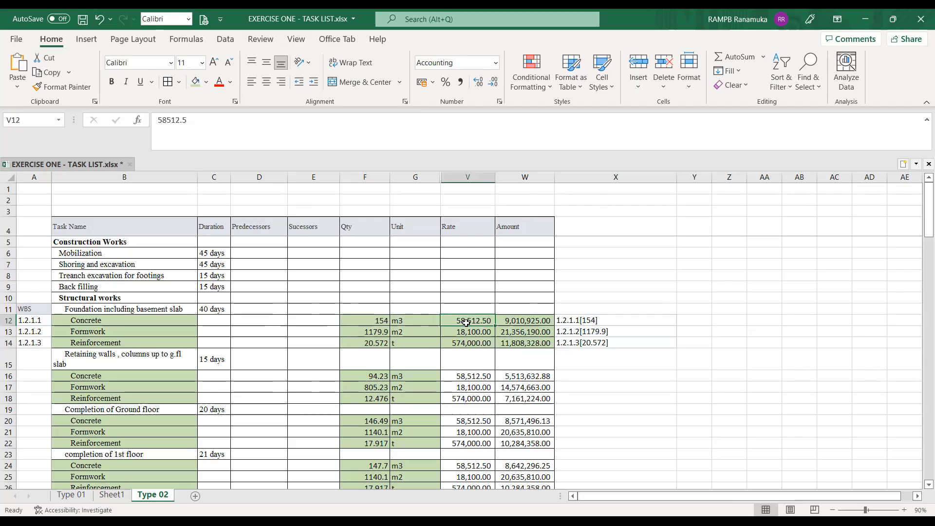
pyautogui.click(361, 317)
pyautogui.click(471, 317)
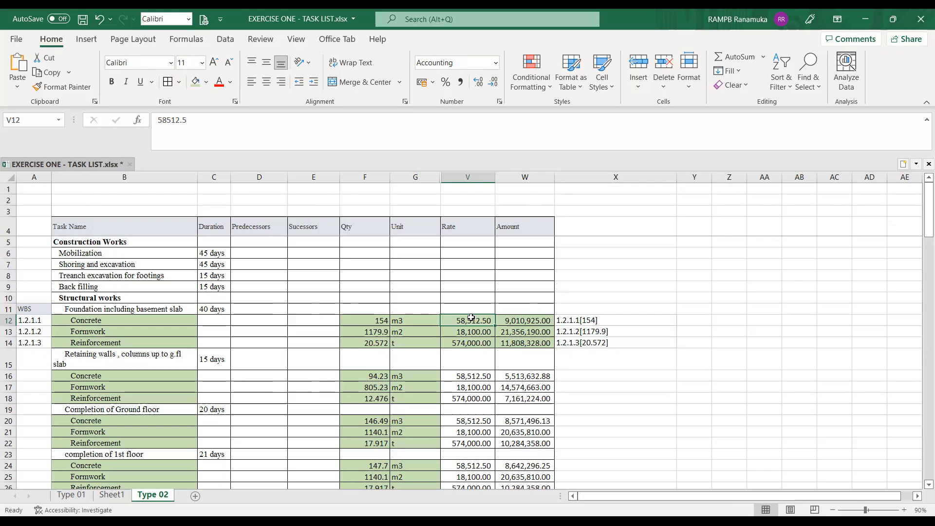
# Step: Examine the foundation Formwork task's quantity and rate, and check its rate against the Concrete rate
pyautogui.click(105, 333)
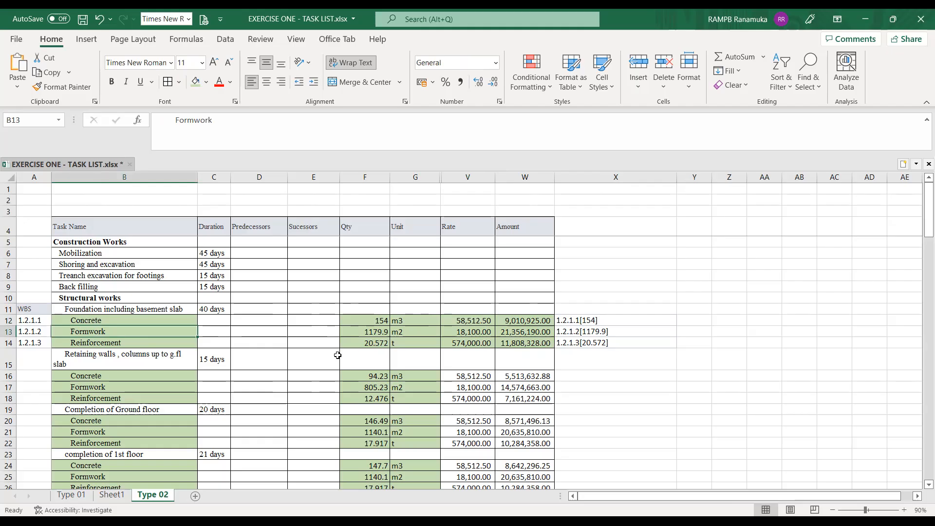
pyautogui.click(359, 331)
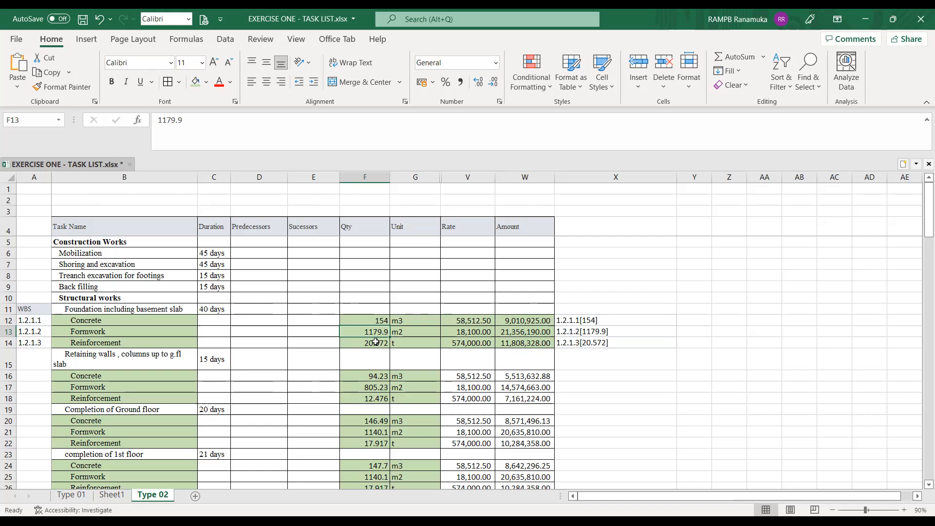
pyautogui.click(487, 342)
pyautogui.click(476, 332)
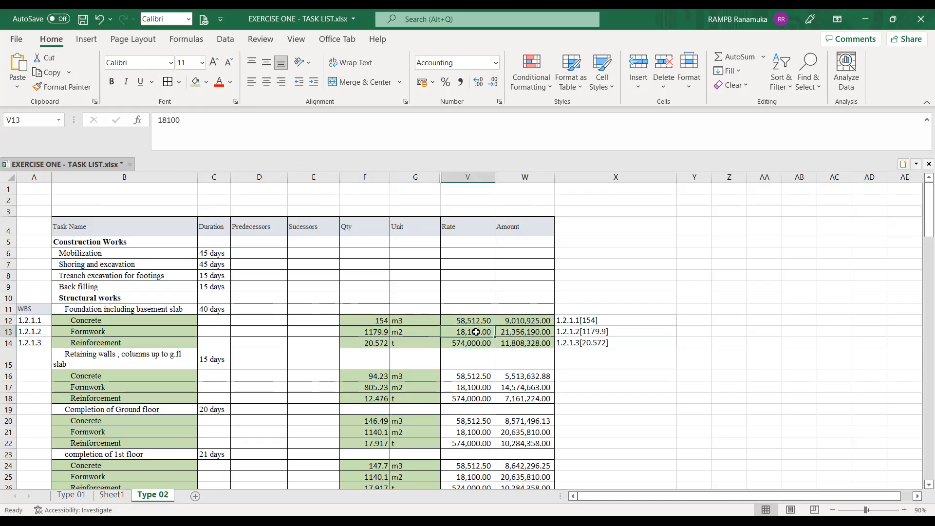
pyautogui.click(388, 333)
pyautogui.click(478, 333)
pyautogui.click(471, 318)
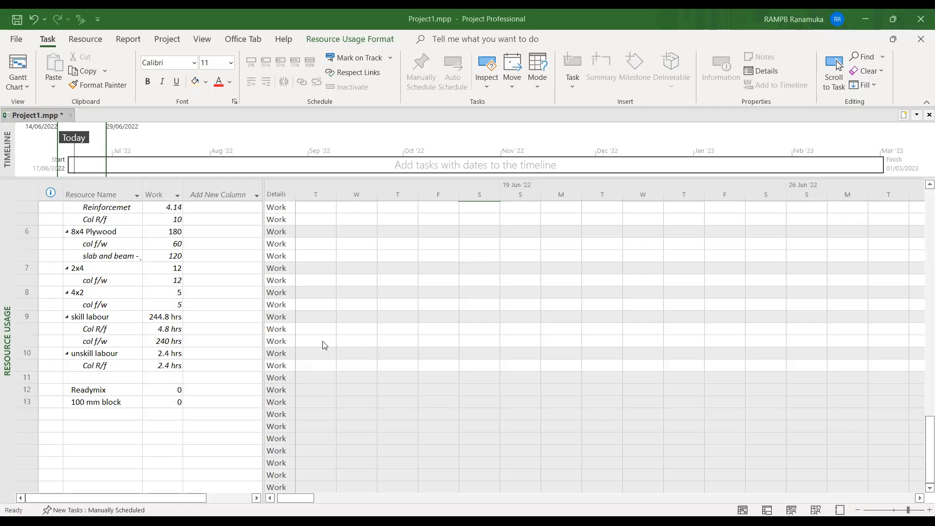
# Step: Switch to Microsoft Project, return to the Gantt Chart view and review the tasks with their costs and resource names
pyautogui.click(26, 84)
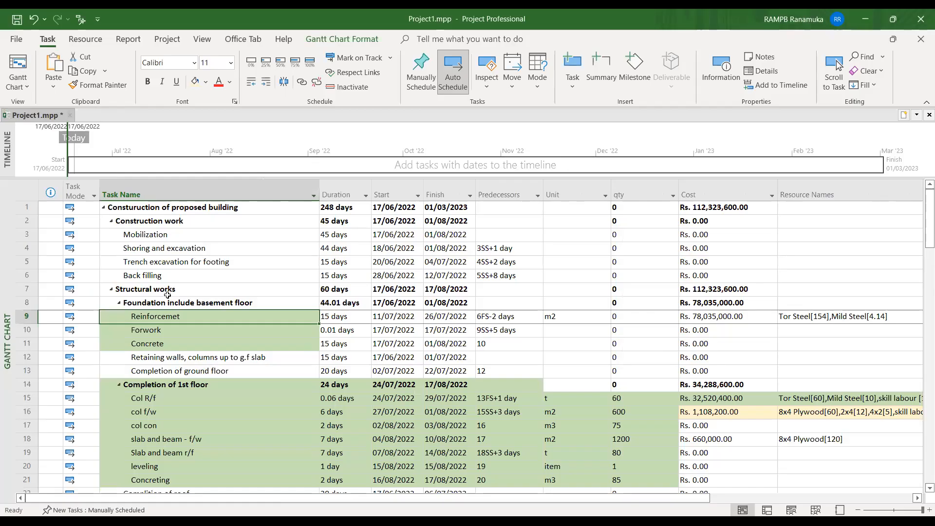
pyautogui.scroll(-3, 151, 270)
pyautogui.scroll(3, 151, 270)
pyautogui.scroll(-3, 151, 270)
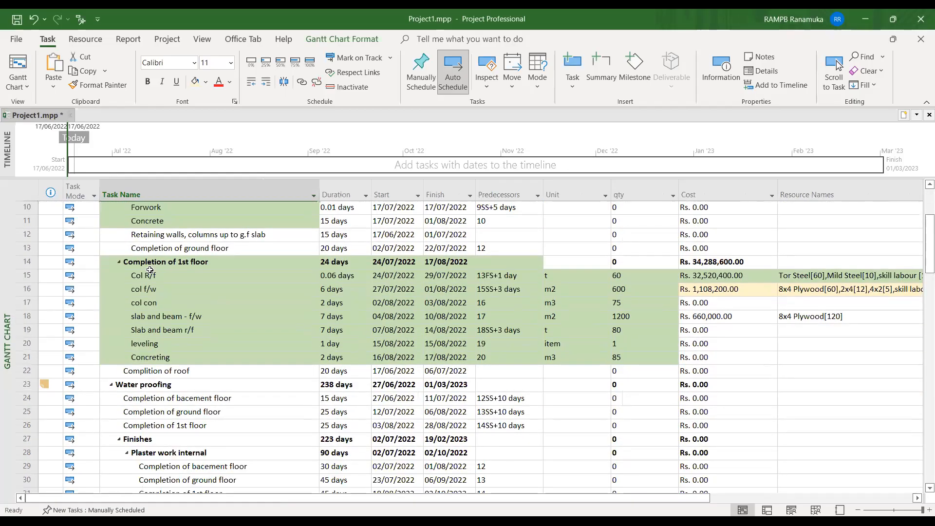
pyautogui.scroll(3, 133, 213)
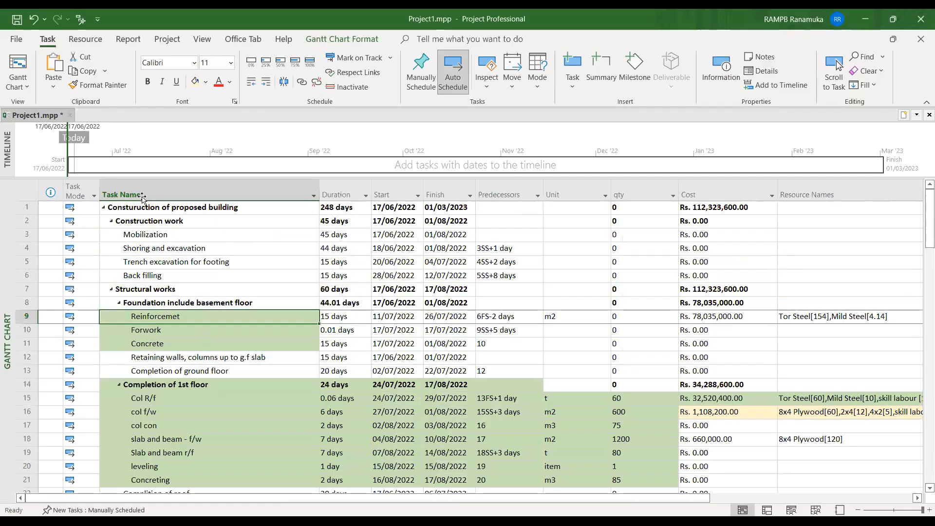
pyautogui.click(148, 262)
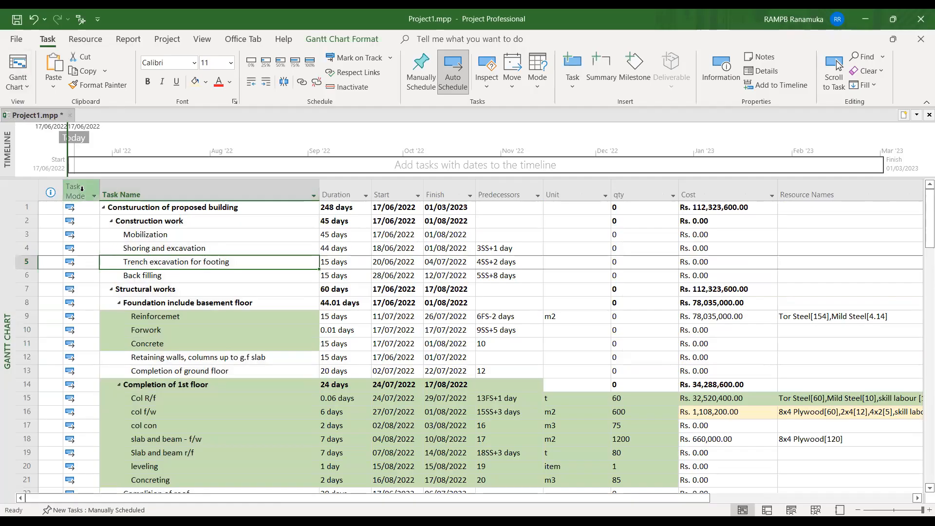
# Step: Open the Resource Sheet and clear the details of all resources in rows 1 to 13, accepting the effect on existing assignments
pyautogui.click(27, 87)
pyautogui.click(44, 168)
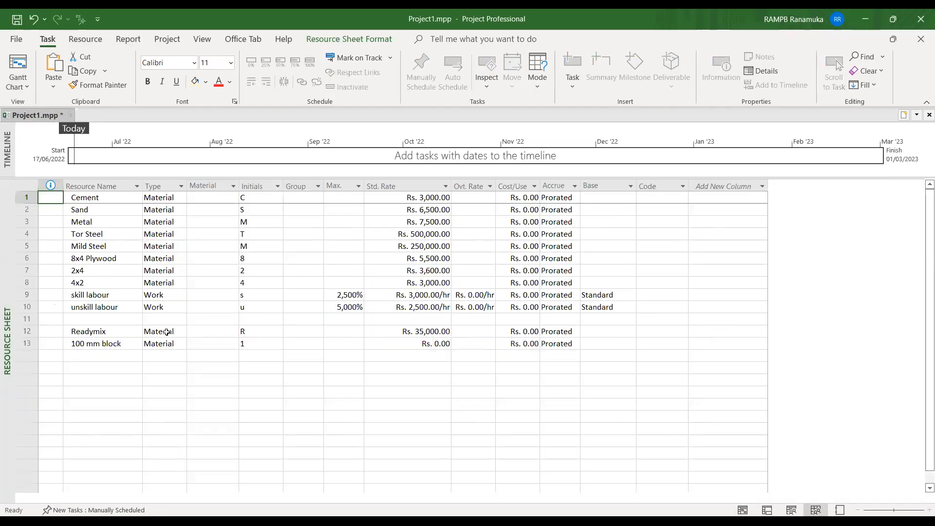
pyautogui.click(80, 197)
pyautogui.moveTo(81, 197); pyautogui.dragTo(610, 356)
pyautogui.press('Delete')
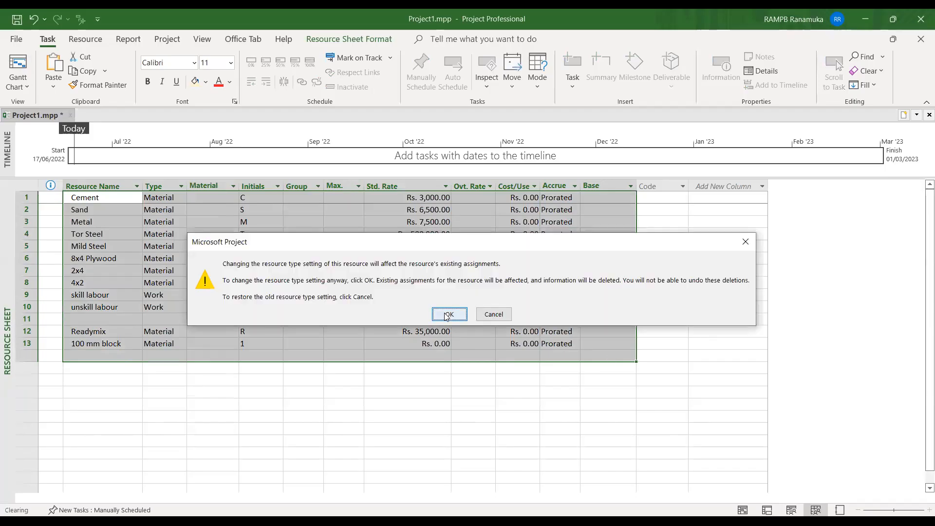
pyautogui.click(448, 314)
pyautogui.click(362, 378)
pyautogui.moveTo(48, 196)
pyautogui.mouseDown()
pyautogui.moveTo(257, 249)
pyautogui.moveTo(600, 359)
pyautogui.mouseUp()
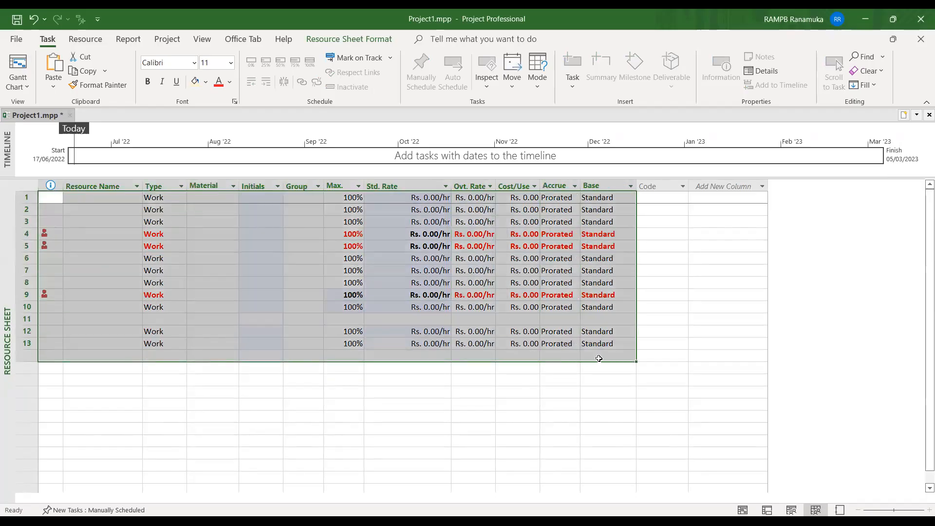
pyautogui.click(259, 379)
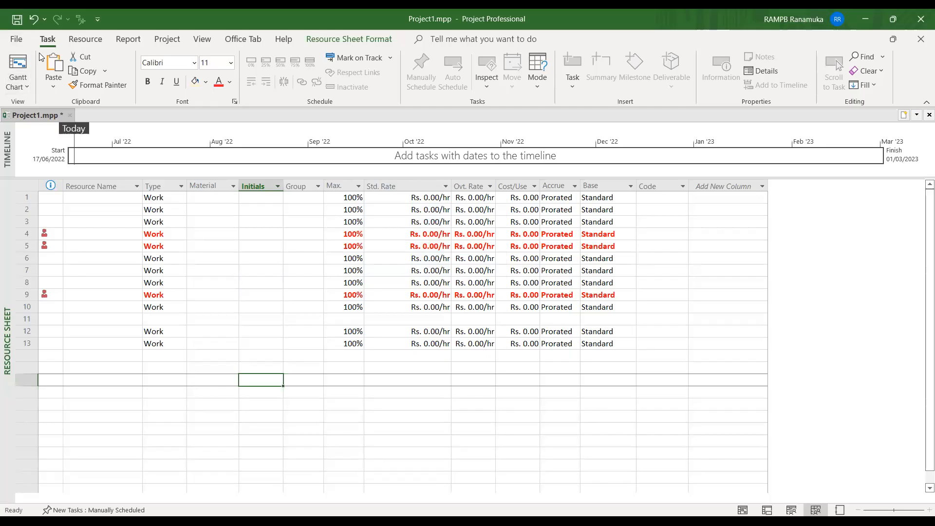
# Step: Return to the Gantt Chart and clear the Resource Names cells of Col R/f (row 15) and col f/w (row 16)
pyautogui.click(24, 87)
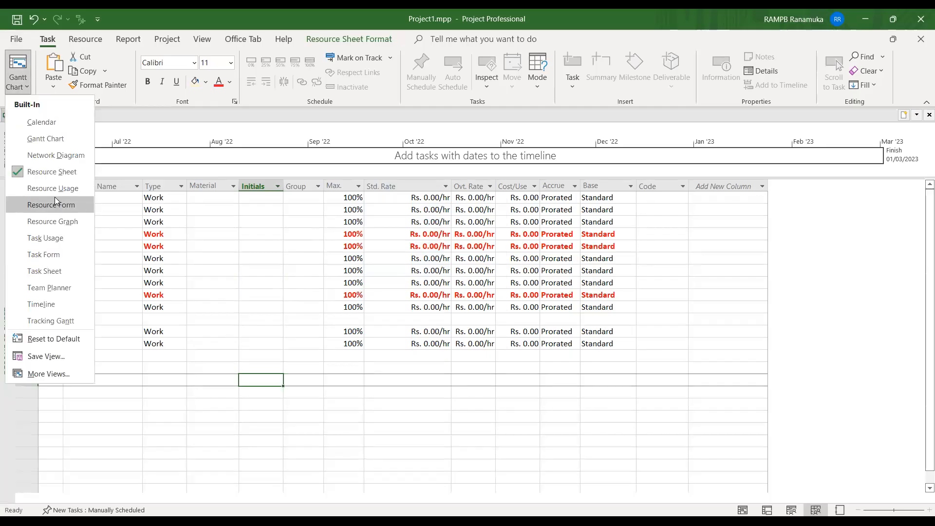
pyautogui.click(49, 141)
pyautogui.click(786, 393)
pyautogui.press('Delete')
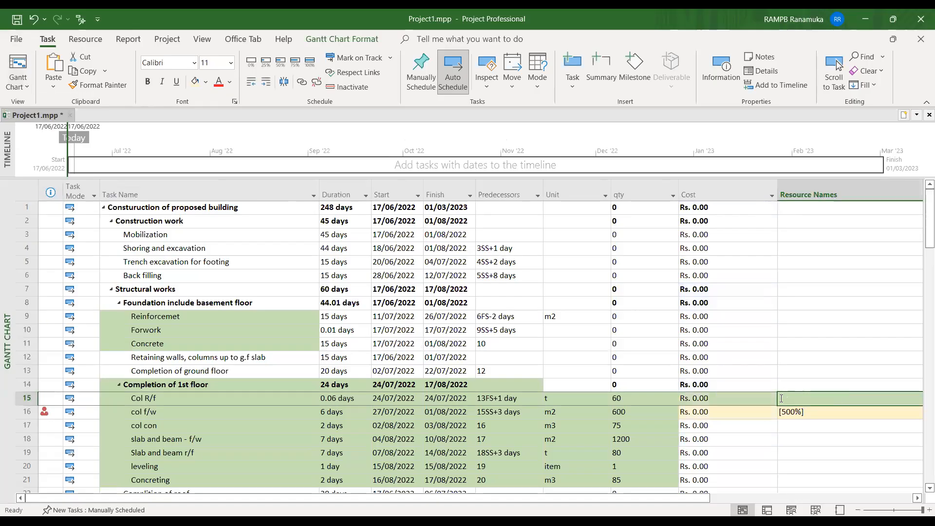
pyautogui.click(783, 414)
pyautogui.press('Delete')
pyautogui.click(782, 438)
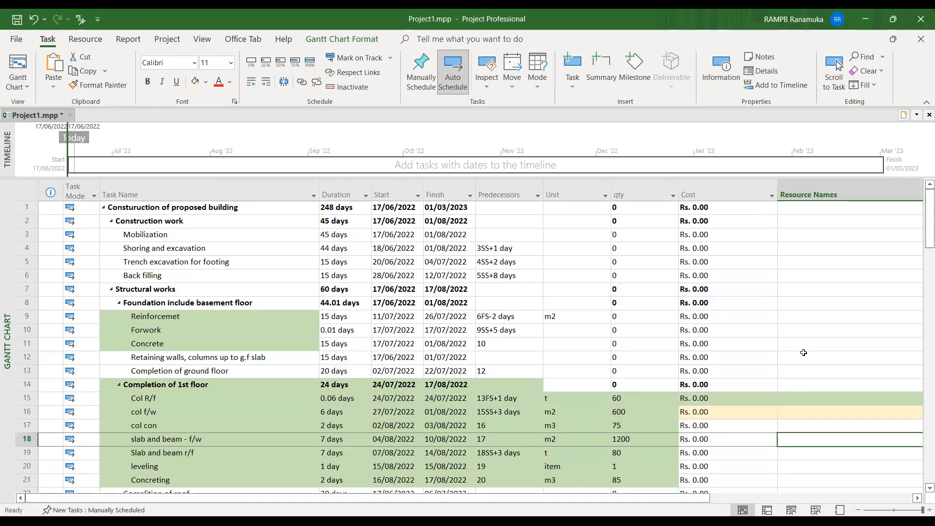
# Step: Review the Cost and Resource Names columns across the tasks, including the Completion of 1st floor group
pyautogui.scroll(-5, 799, 338)
pyautogui.scroll(2, 799, 337)
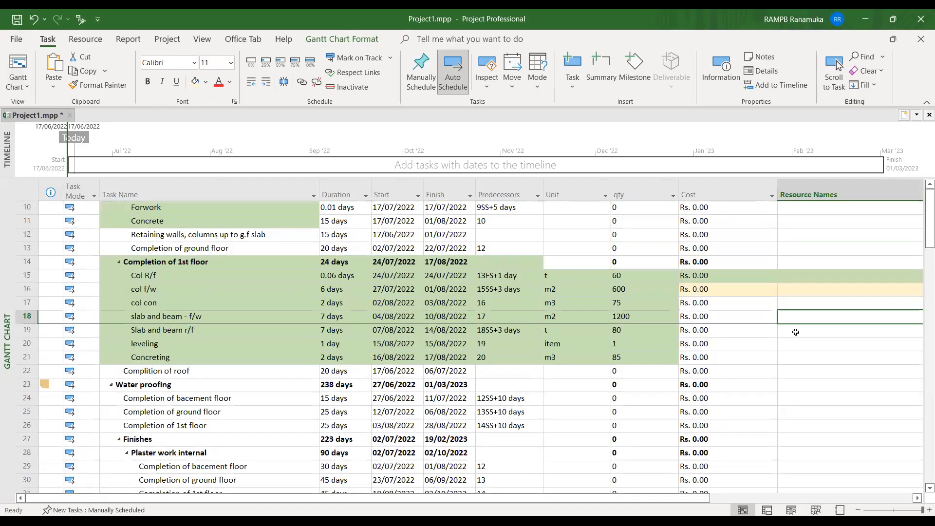
pyautogui.moveTo(704, 497); pyautogui.dragTo(799, 481)
pyautogui.click(916, 498)
pyautogui.click(917, 498)
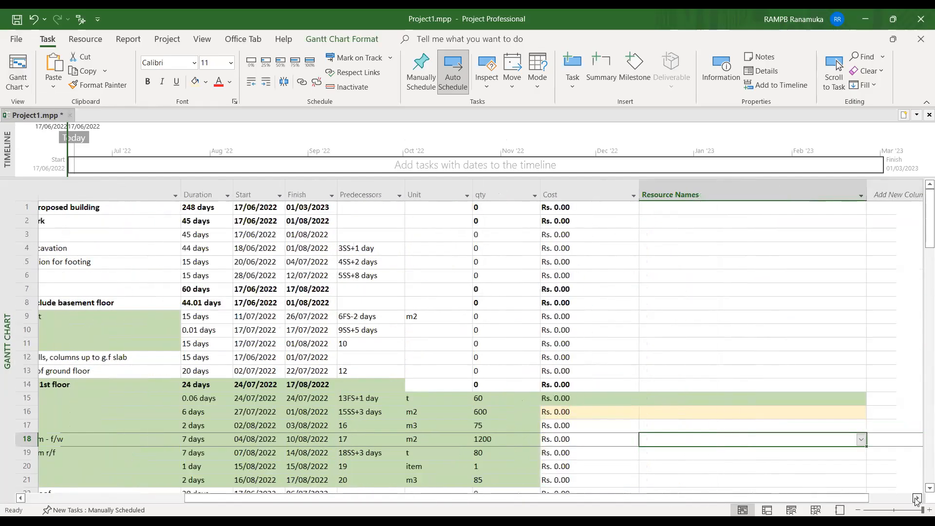
pyautogui.click(917, 498)
pyautogui.scroll(-3, 450, 321)
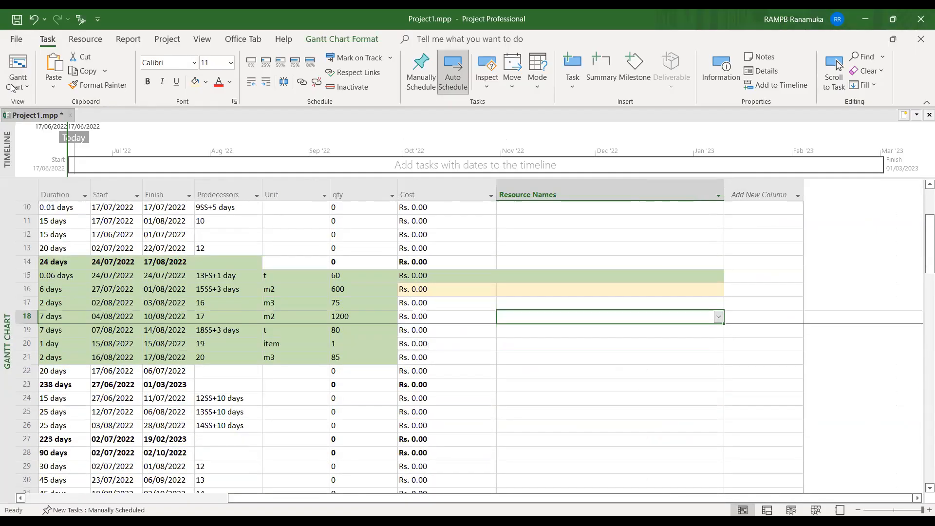
# Step: Open the Resource Sheet and delete all the emptied resource rows, from row 1 to row 13
pyautogui.click(15, 86)
pyautogui.click(30, 168)
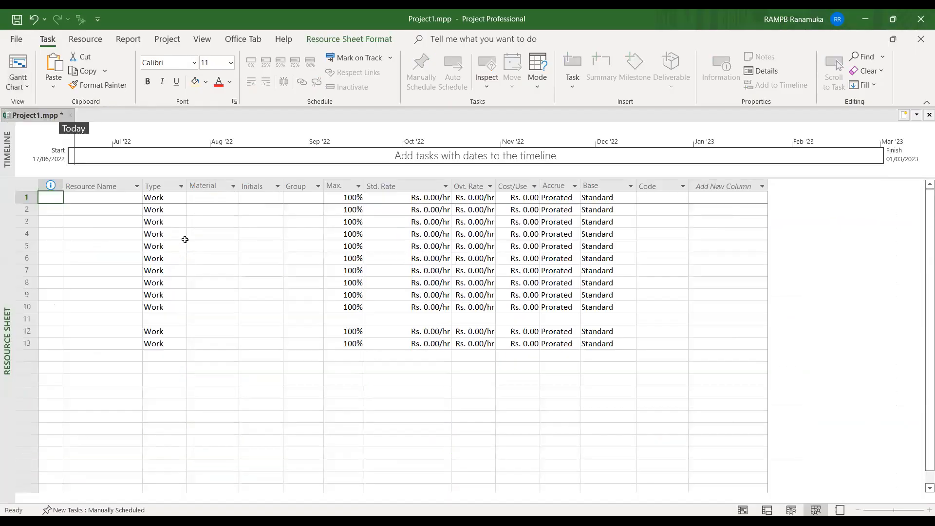
pyautogui.moveTo(82, 198)
pyautogui.mouseDown()
pyautogui.moveTo(553, 355)
pyautogui.moveTo(627, 363)
pyautogui.mouseUp()
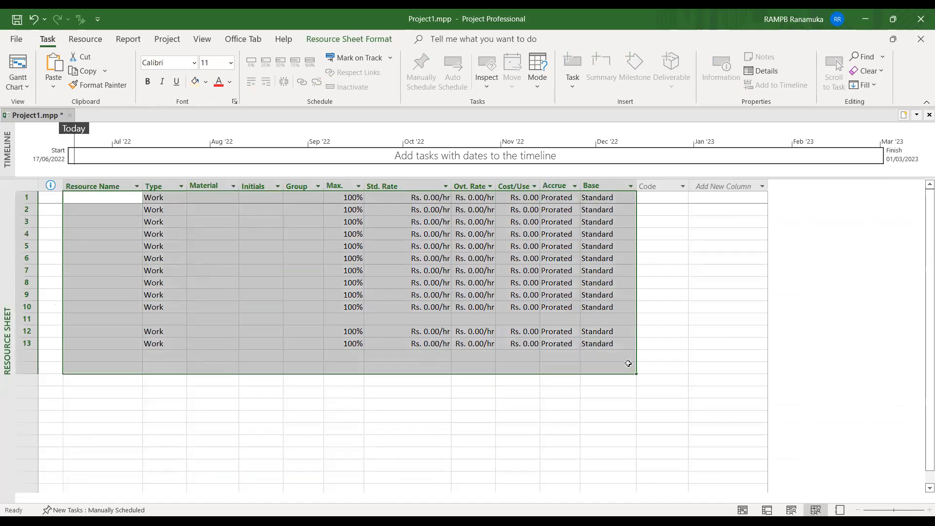
pyautogui.click(530, 387)
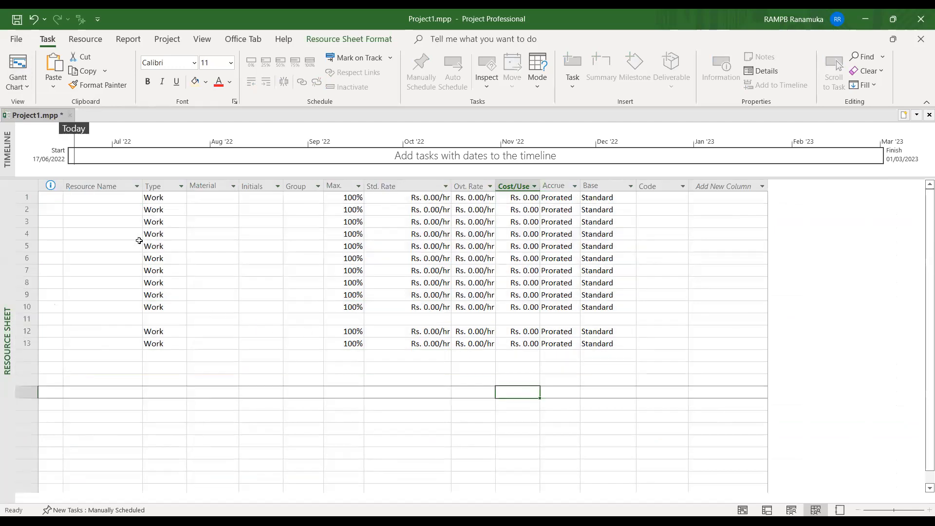
pyautogui.click(18, 197)
pyautogui.press('Delete')
pyautogui.press('Delete')
pyautogui.press('Delete')
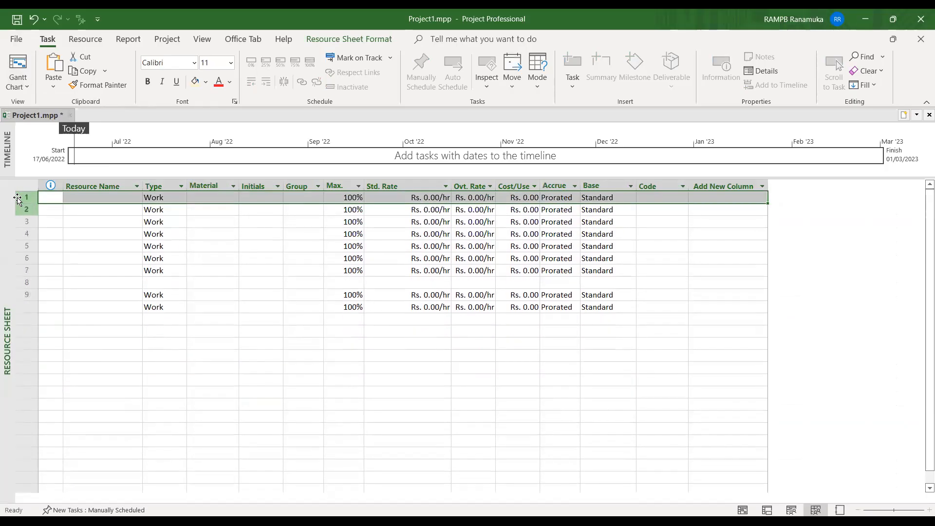
pyautogui.press('Delete')
pyautogui.press('Delete')
pyautogui.press('Delete')
pyautogui.press('Delete')
pyautogui.press('Delete')
pyautogui.press('Delete')
pyautogui.press('Delete')
pyautogui.press('Delete')
pyautogui.press('Delete')
pyautogui.press('Delete')
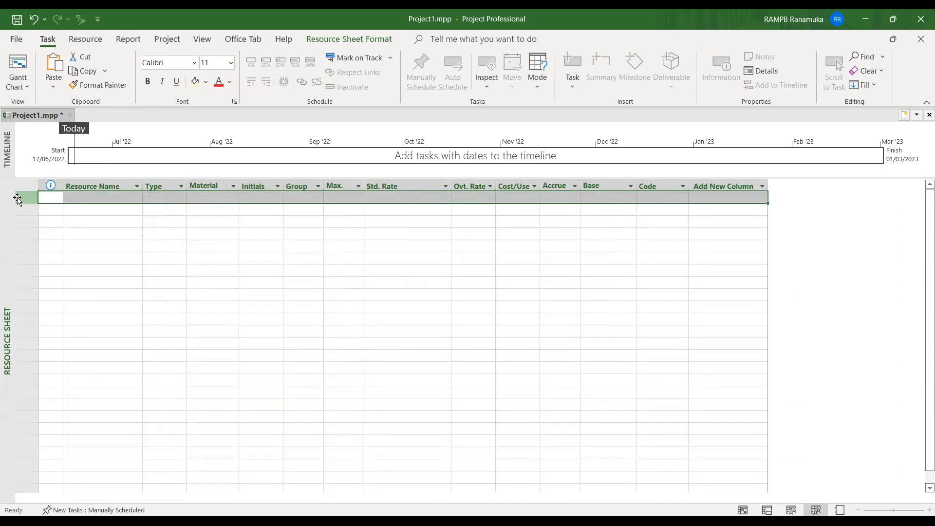
pyautogui.click(120, 281)
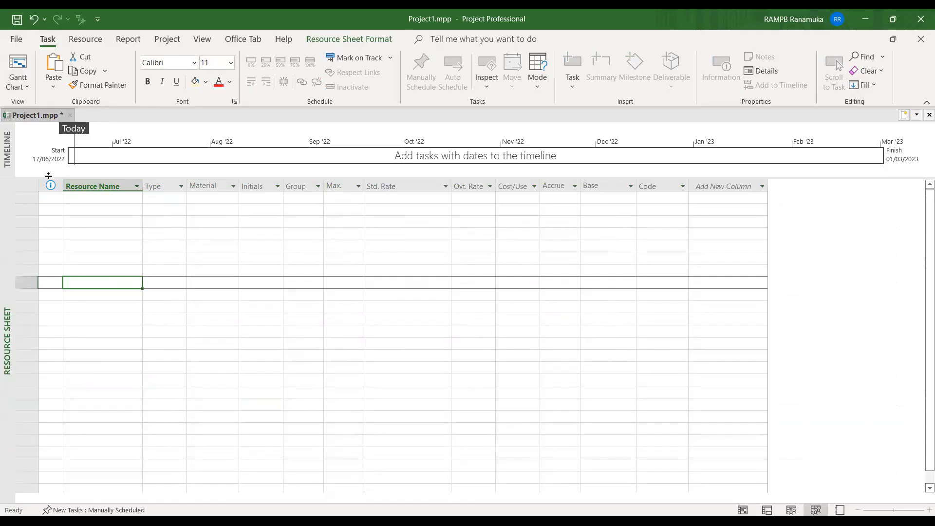
# Step: Return to the Gantt Chart and review the structural tasks, especially those under Foundation include basement floor
pyautogui.click(24, 90)
pyautogui.click(212, 343)
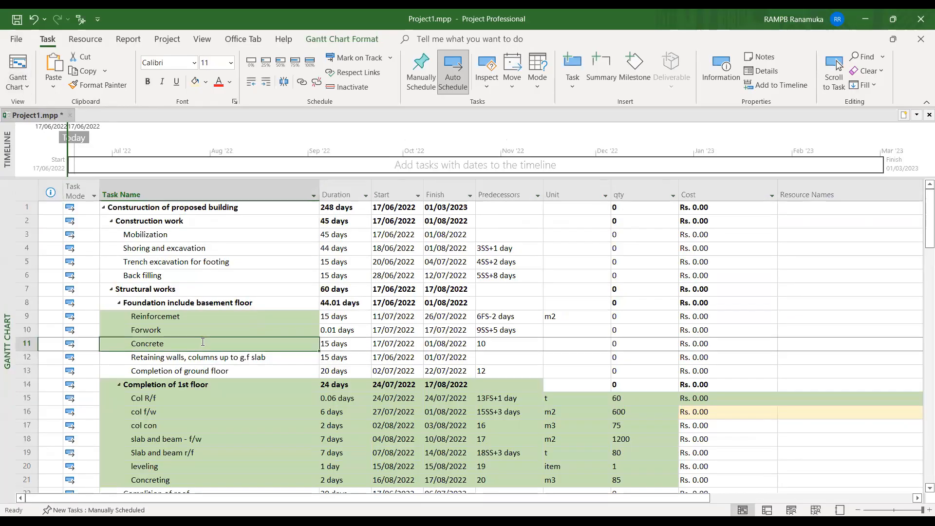
pyautogui.scroll(-4, 158, 280)
pyautogui.scroll(4, 166, 274)
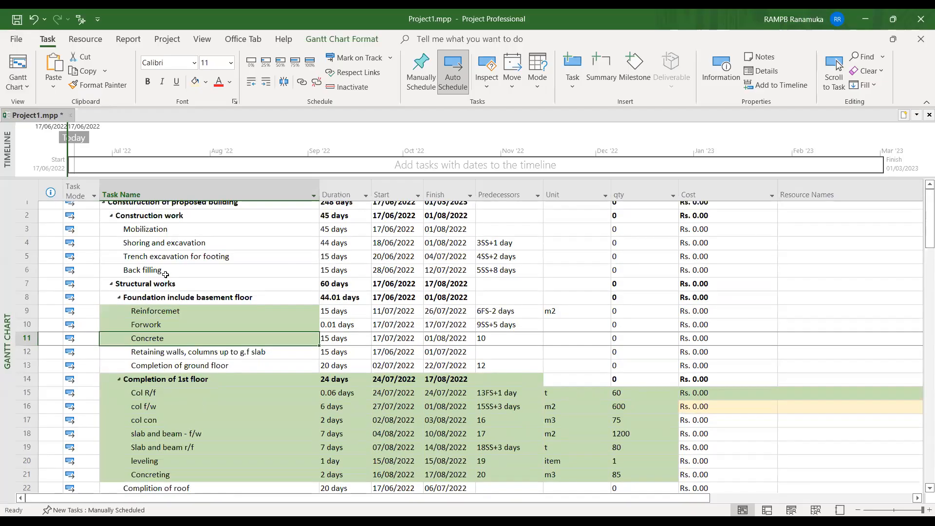
pyautogui.scroll(-2, 166, 274)
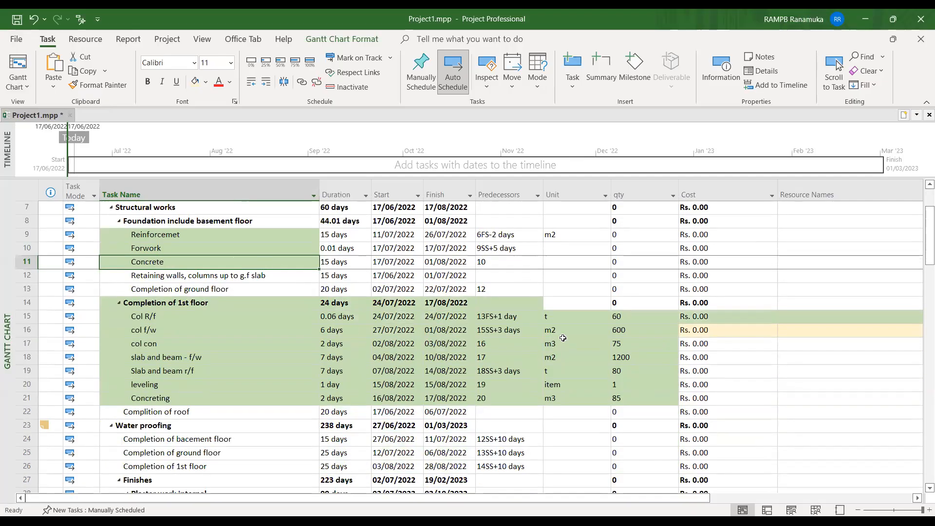
pyautogui.scroll(1, 527, 333)
pyautogui.scroll(2, 528, 334)
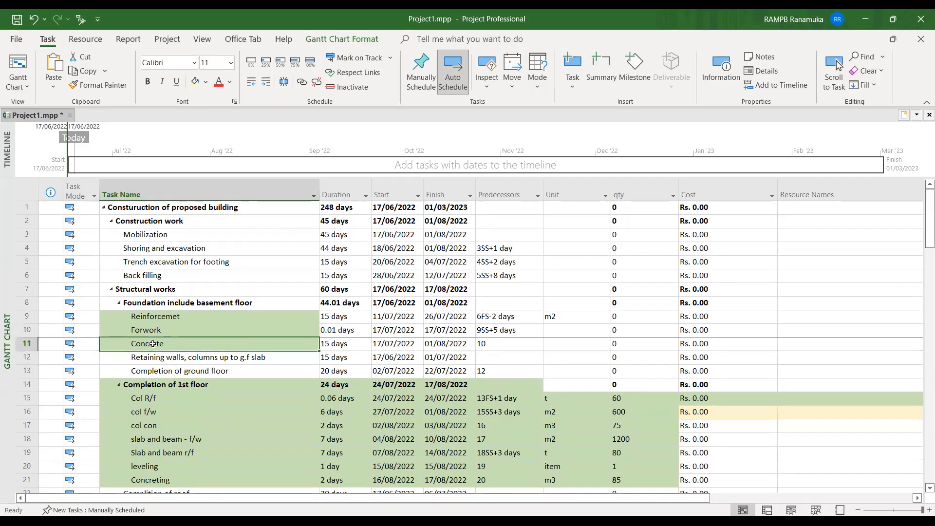
pyautogui.click(173, 362)
pyautogui.click(162, 374)
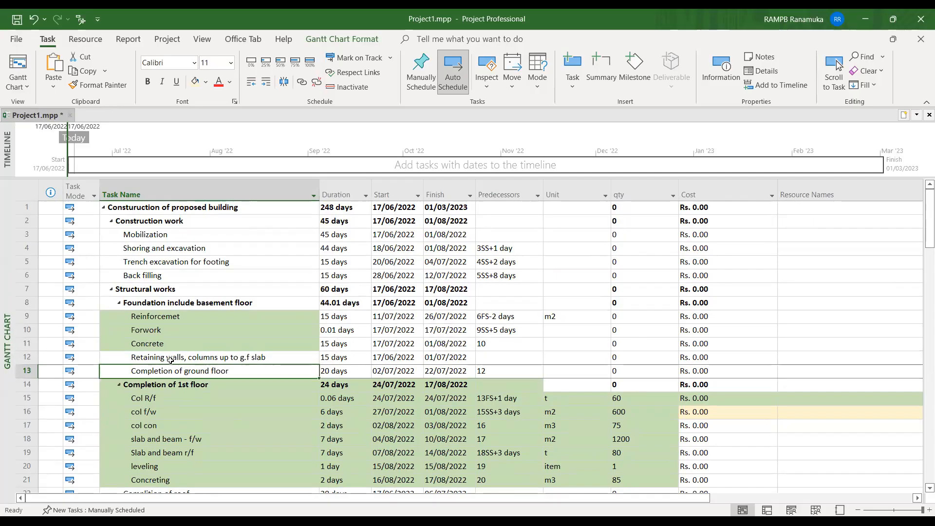
pyautogui.click(177, 306)
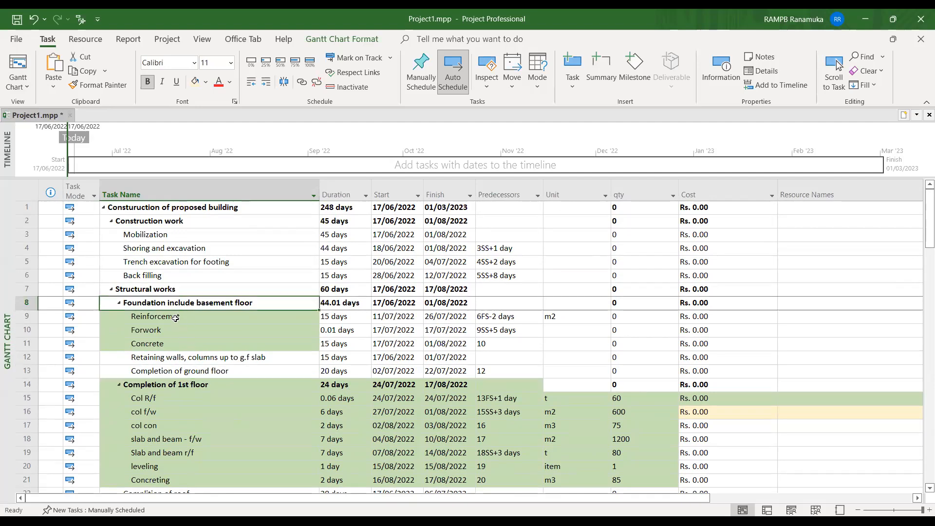
pyautogui.click(177, 319)
pyautogui.click(166, 334)
pyautogui.click(164, 345)
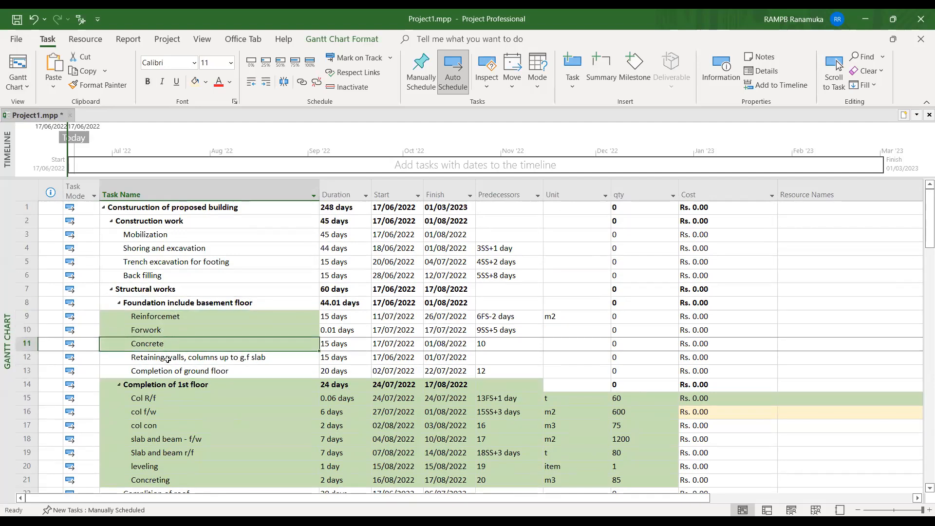
pyautogui.click(166, 359)
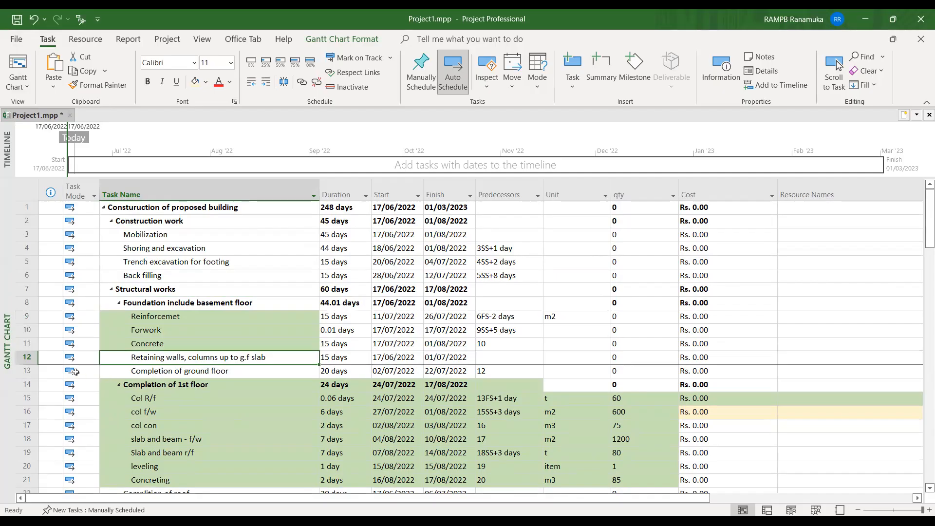
# Step: Insert three blank task rows above Completion of ground floor (row 13)
pyautogui.click(15, 370)
pyautogui.press('Insert')
pyautogui.press('Insert')
pyautogui.press('Insert')
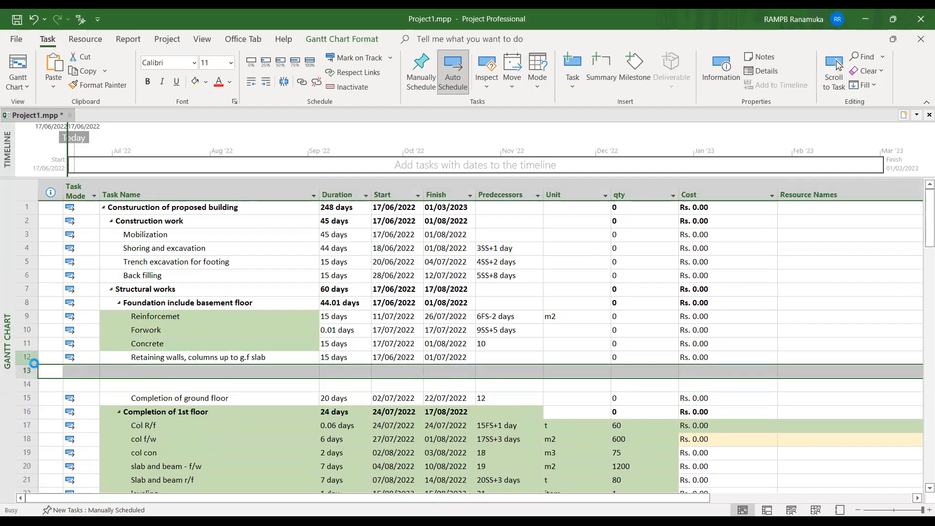
pyautogui.click(154, 394)
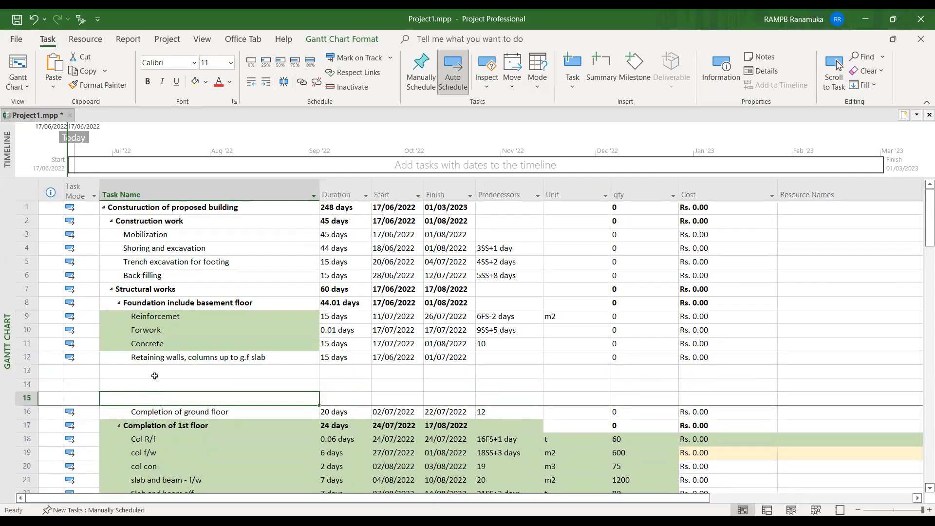
pyautogui.scroll(-5, 159, 395)
pyautogui.scroll(5, 164, 375)
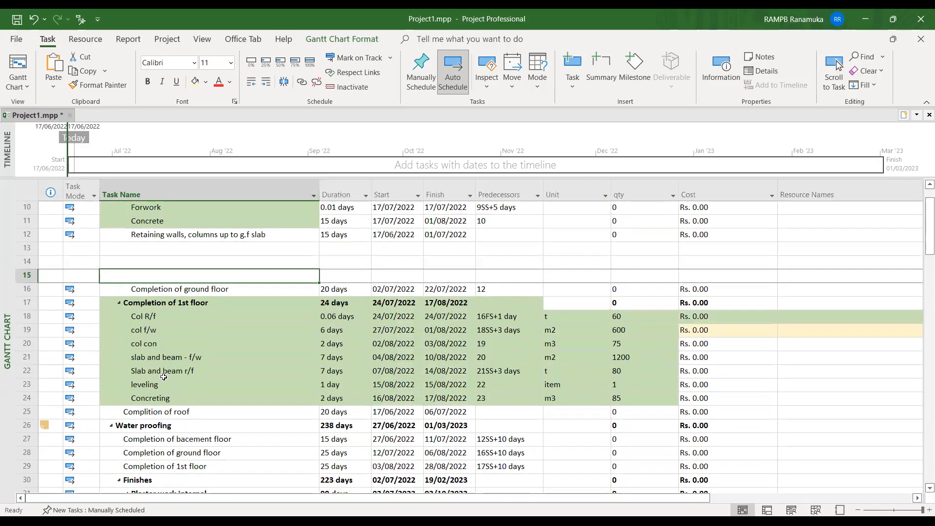
# Step: Delete the three blank rows between Retaining walls, columns up to g.f slab and Completion of ground floor
pyautogui.click(24, 371)
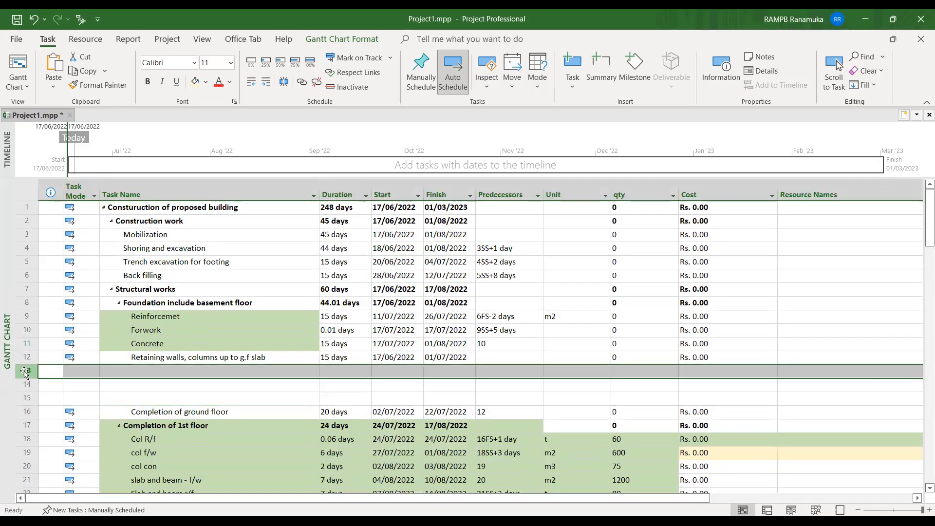
pyautogui.press('Delete')
pyautogui.press('Delete')
pyautogui.press('Delete')
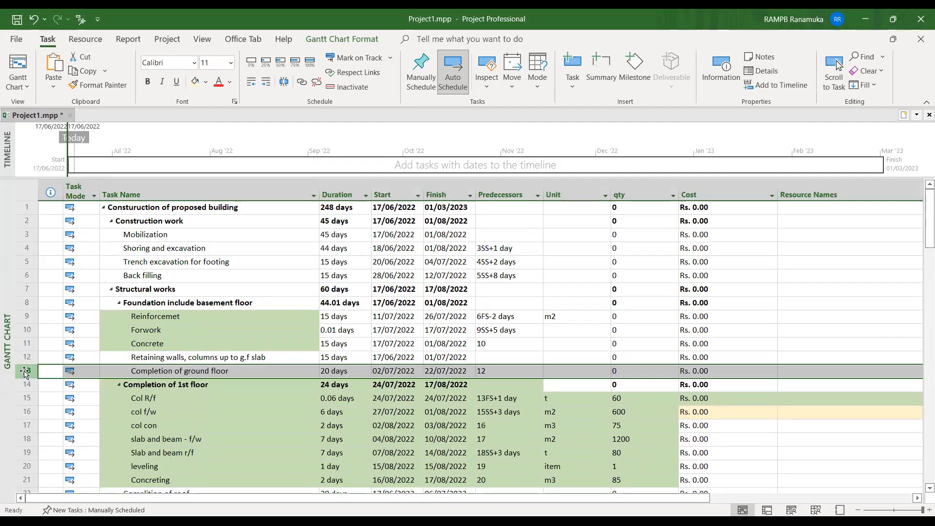
# Step: Paste the quantities 154, 1179.9 and 20.57 into the qty cells of Reinforcemet, Forwork and Concrete (rows 9 to 11)
pyautogui.click(205, 471)
pyautogui.click(166, 332)
pyautogui.click(171, 317)
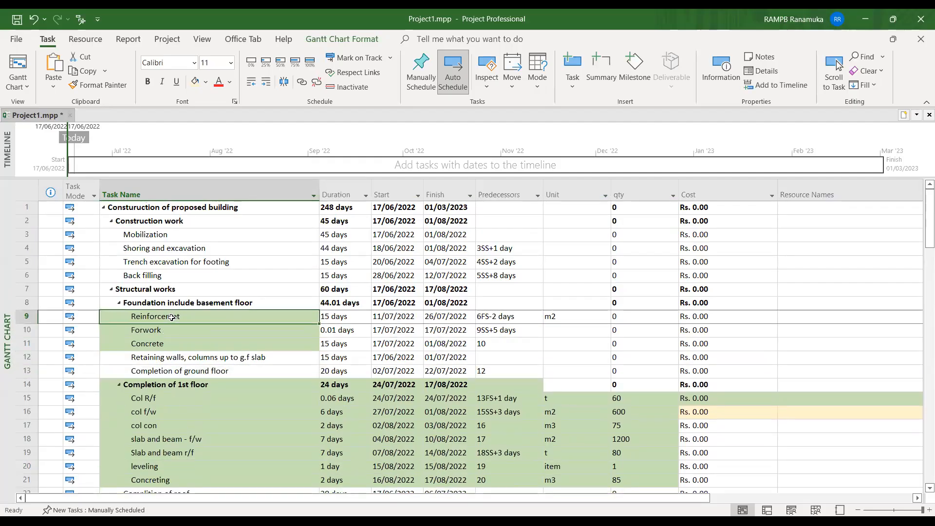
pyautogui.click(567, 316)
pyautogui.click(632, 319)
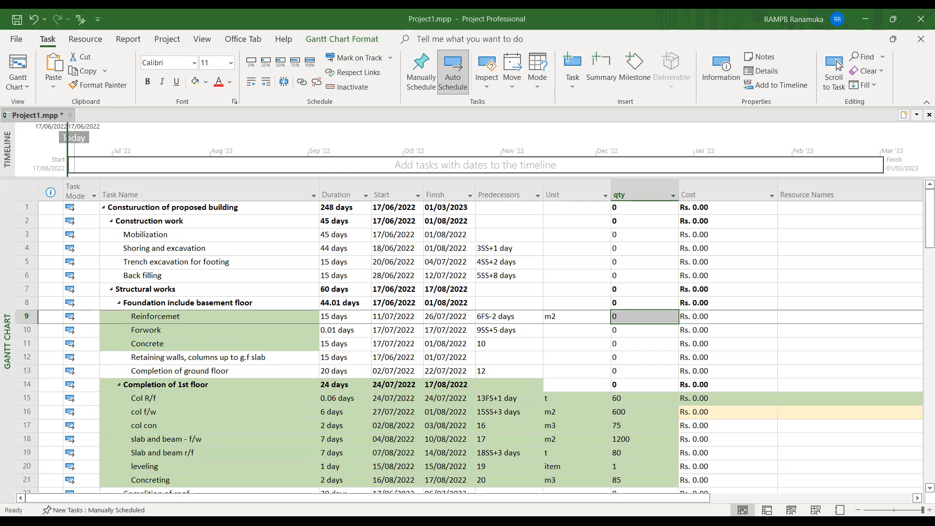
pyautogui.click(623, 315)
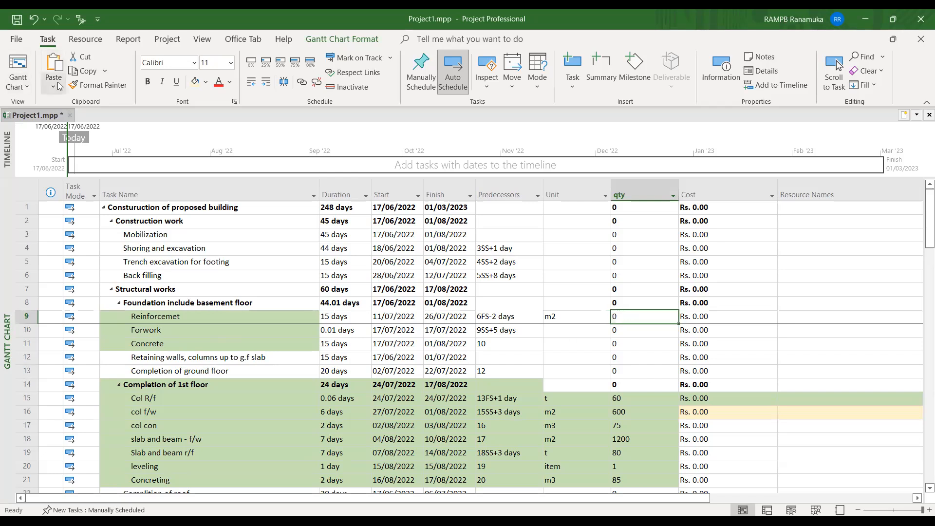
pyautogui.write('154 1179.9 20.57')
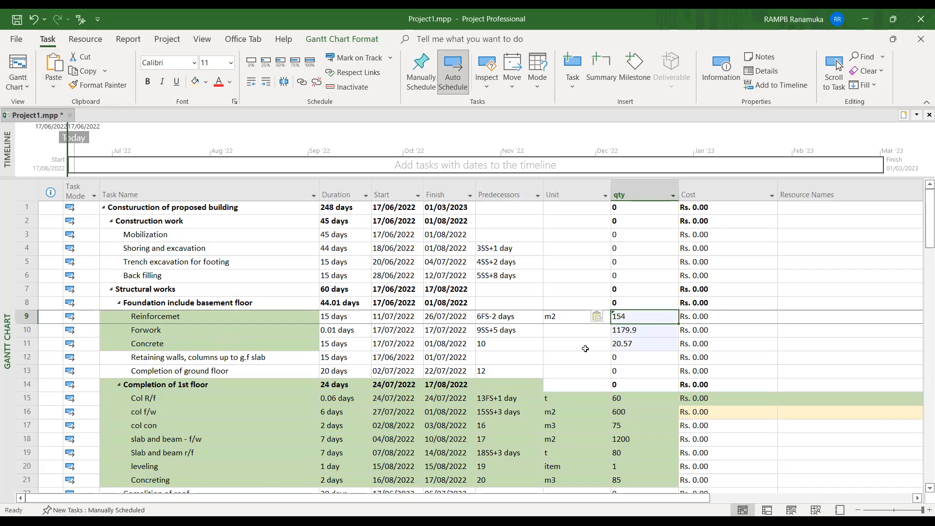
# Step: Correct the foundation quantities by setting the Reinforcemet qty to 20.57 and the Concrete qty to 154
pyautogui.click(565, 317)
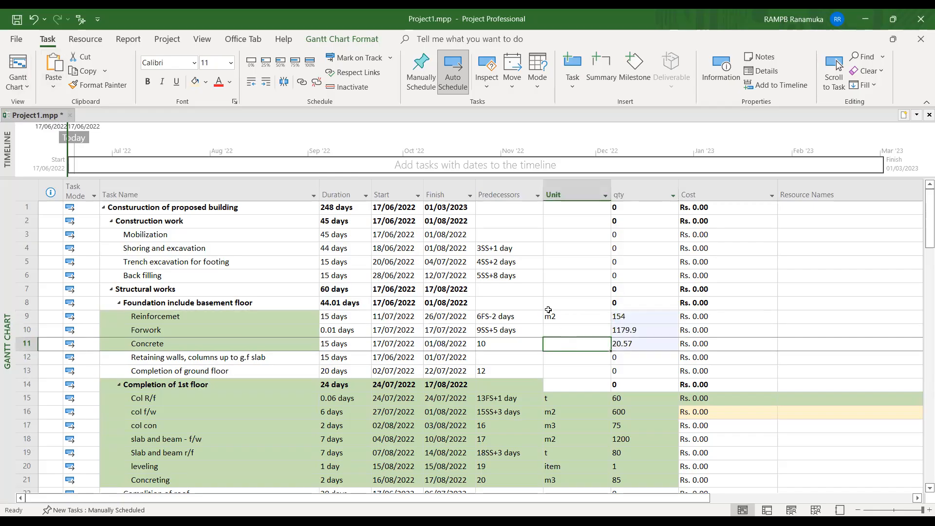
pyautogui.click(616, 345)
pyautogui.click(624, 316)
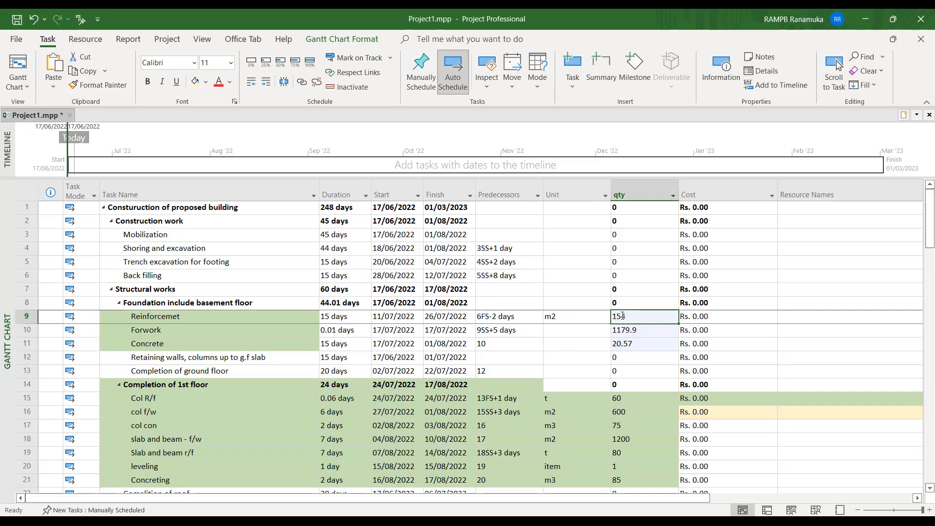
pyautogui.write('20.')
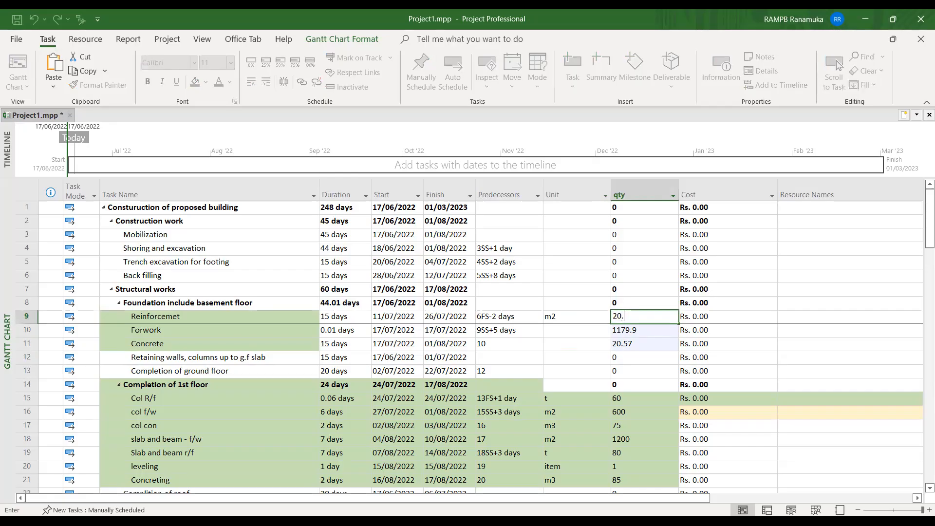
pyautogui.write('57')
pyautogui.click(645, 349)
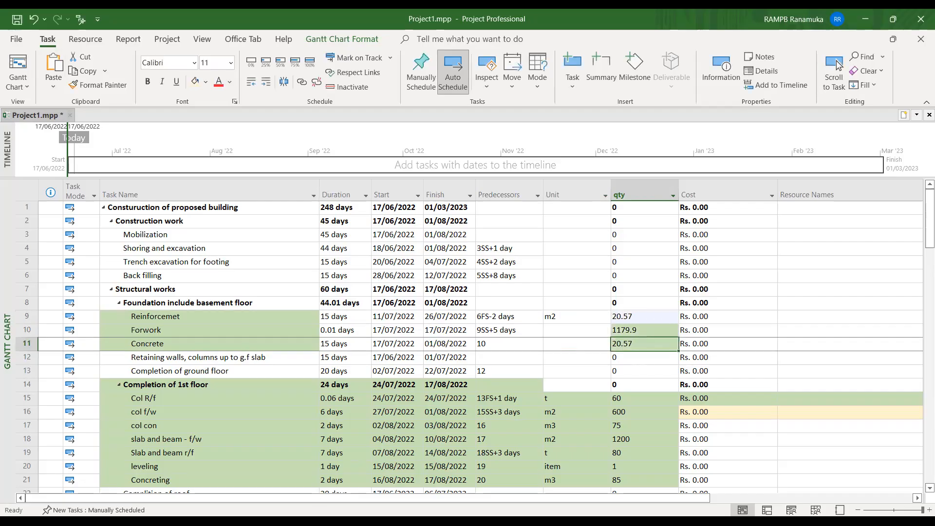
pyautogui.click(645, 345)
pyautogui.write('154')
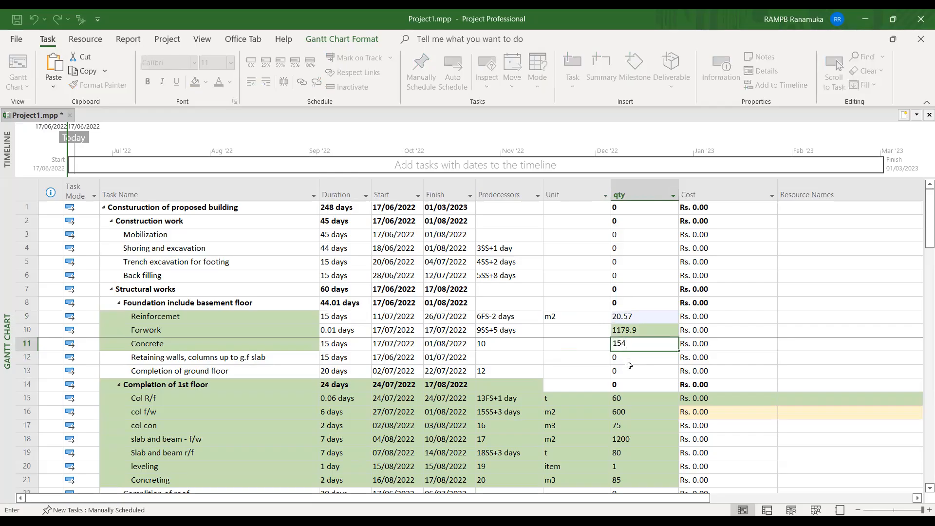
# Step: Set the foundation task units to M3 for Concrete, M2 for Forwork and T for Reinforcemet
pyautogui.click(558, 343)
pyautogui.write('M3')
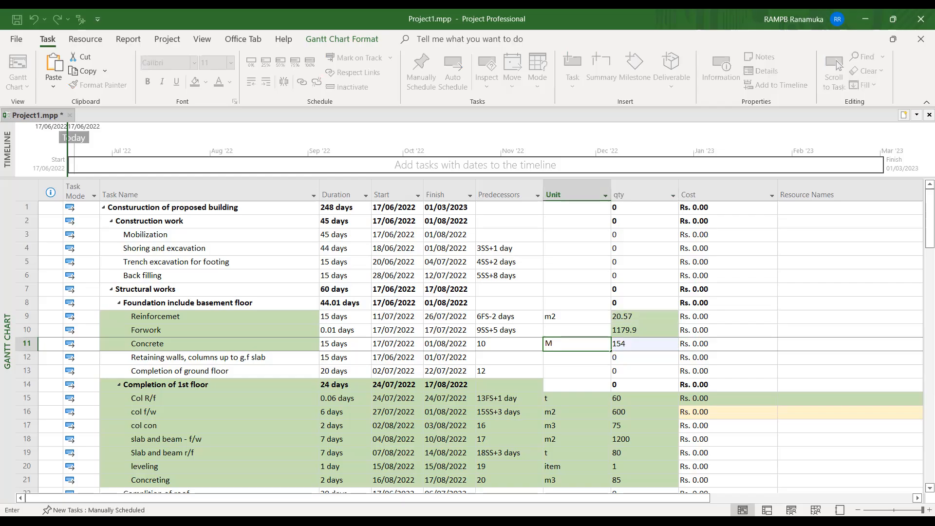
pyautogui.click(557, 331)
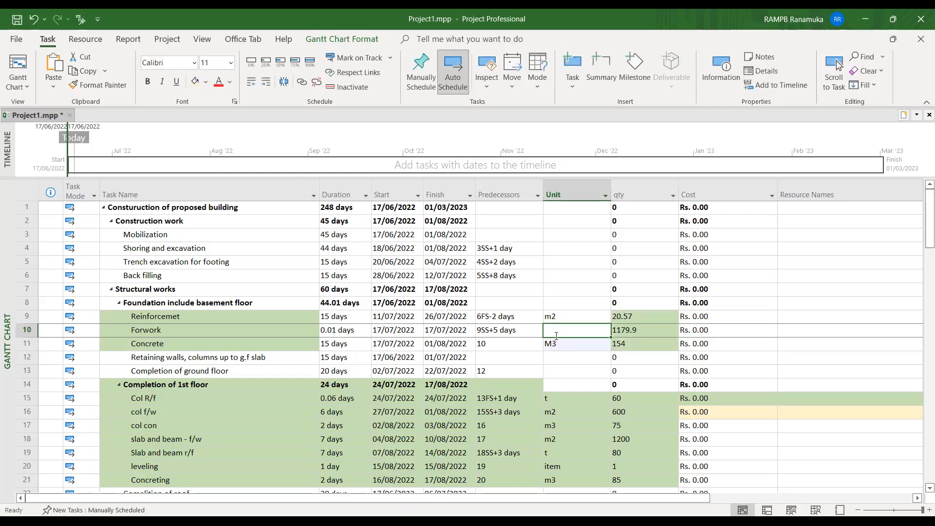
pyautogui.write('M2')
pyautogui.click(564, 315)
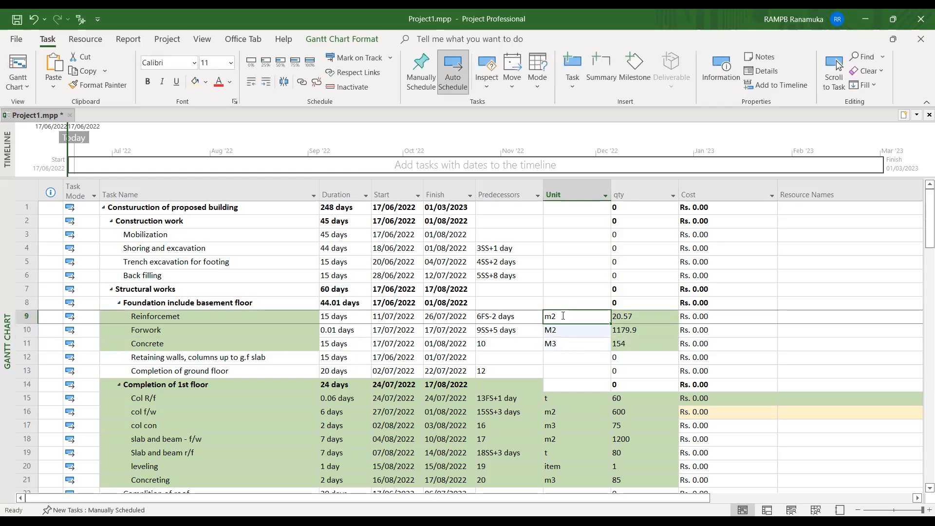
pyautogui.write('T')
pyautogui.press('Return')
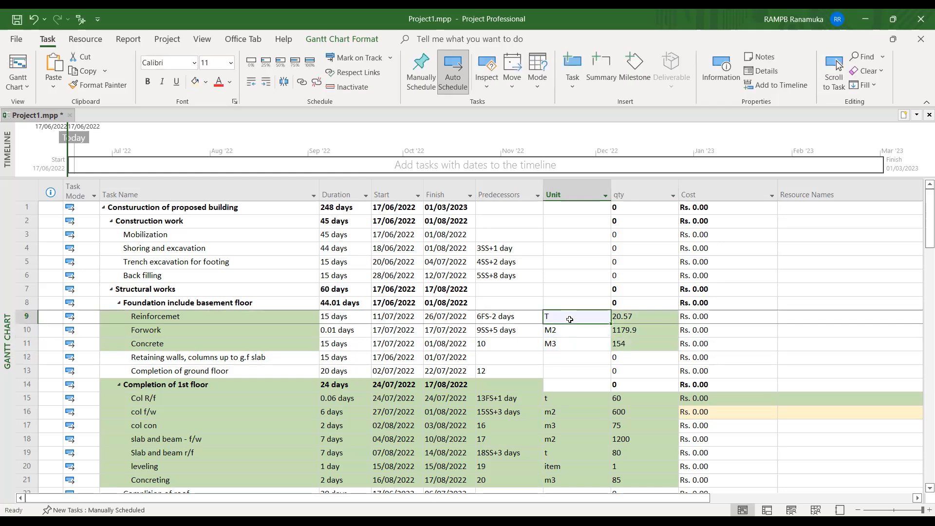
# Step: Review the units, quantities, costs and resource names of the foundation tasks Reinforcemet, Forwork and Concrete
pyautogui.moveTo(566, 316); pyautogui.dragTo(573, 338)
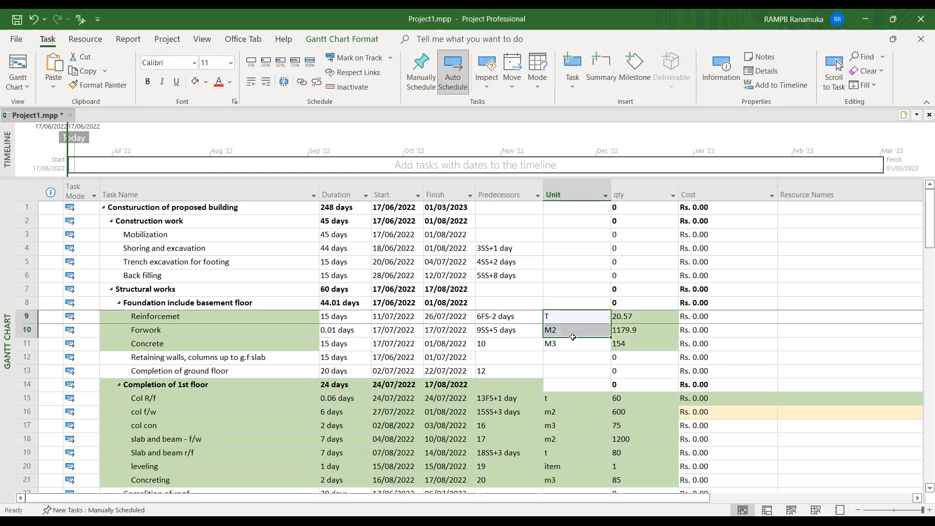
pyautogui.click(155, 317)
pyautogui.moveTo(154, 324); pyautogui.dragTo(151, 343)
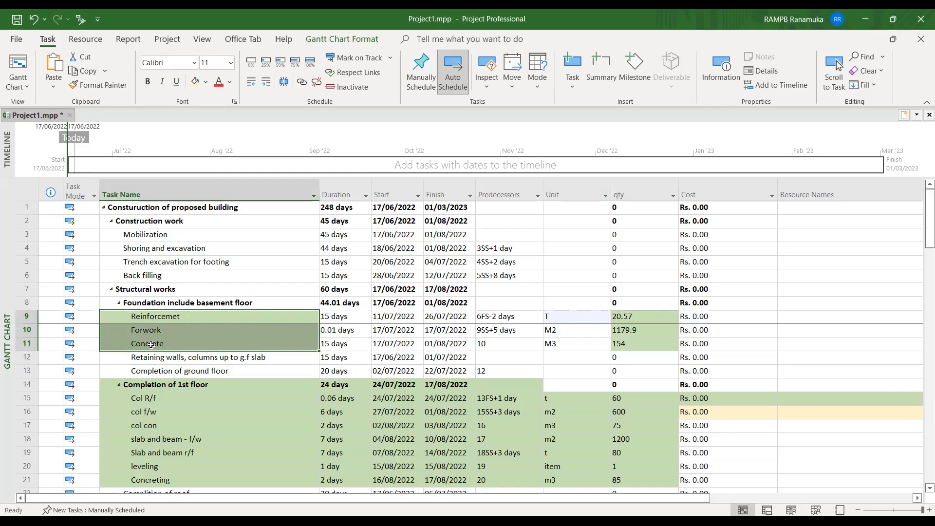
pyautogui.click(634, 316)
pyautogui.click(630, 330)
pyautogui.click(625, 344)
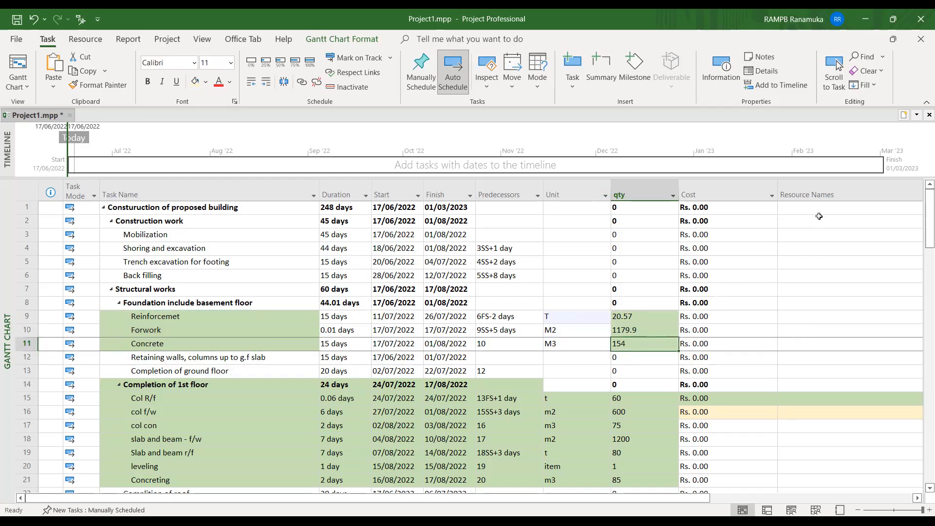
pyautogui.click(804, 315)
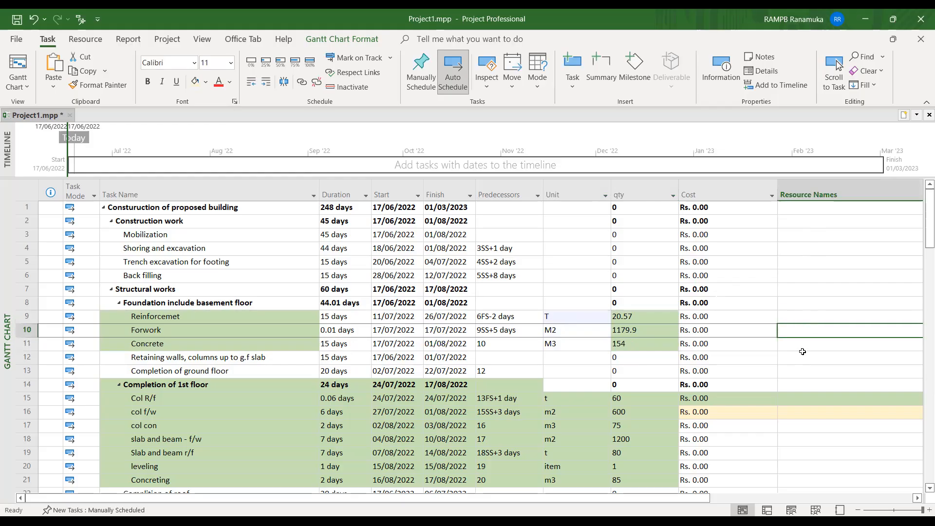
pyautogui.moveTo(717, 318); pyautogui.dragTo(714, 346)
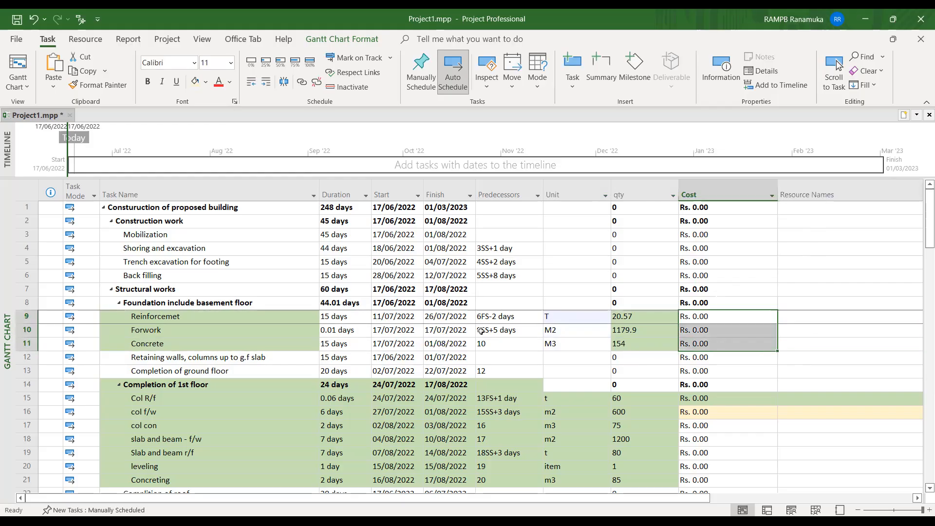
pyautogui.moveTo(152, 317); pyautogui.dragTo(724, 347)
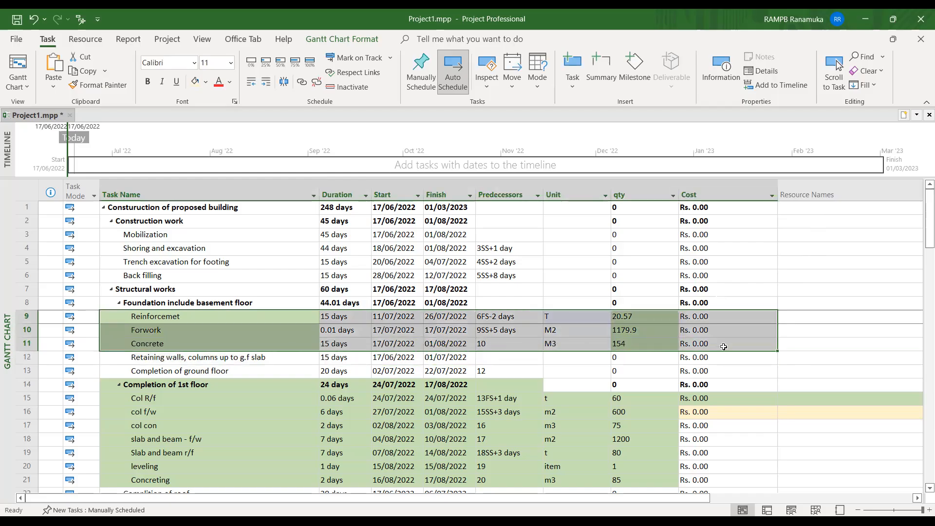
# Step: Check the Resource Sheet for existing resources and return to the Gantt Chart view
pyautogui.click(19, 86)
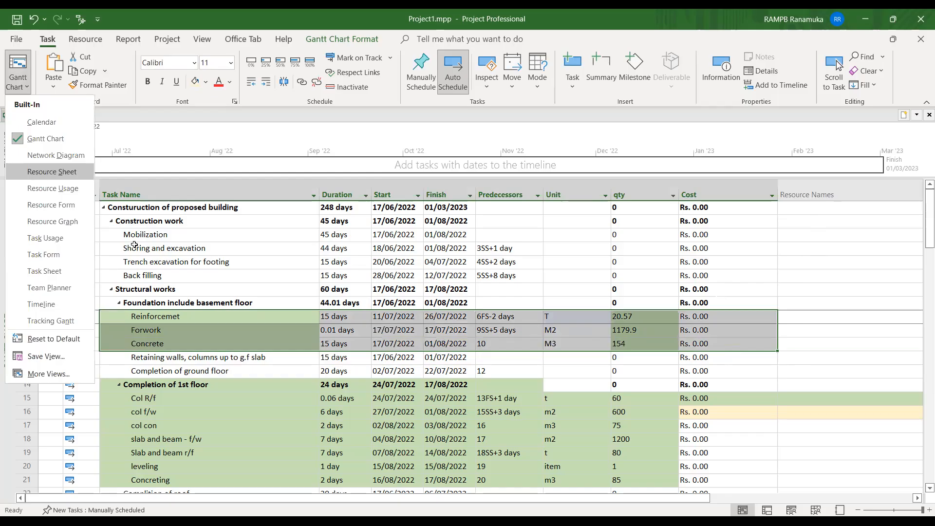
pyautogui.click(37, 175)
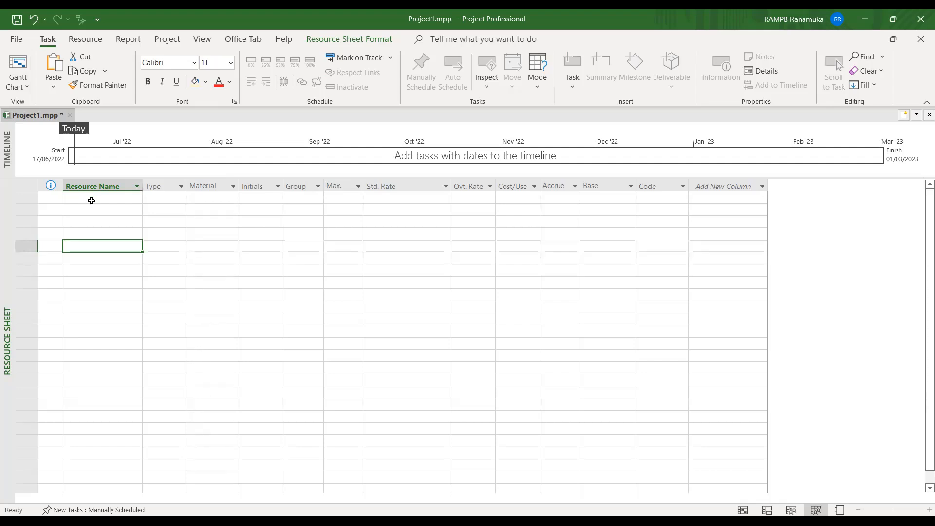
pyautogui.click(18, 81)
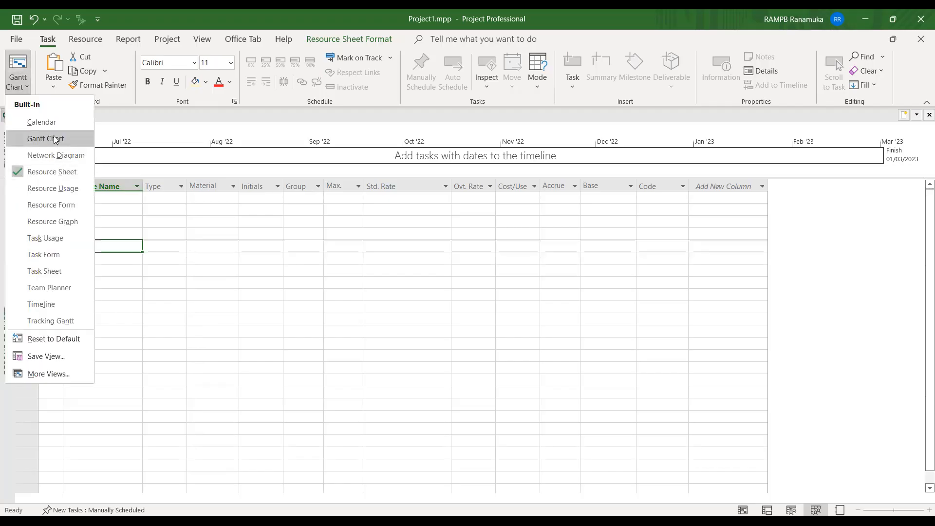
pyautogui.click(46, 139)
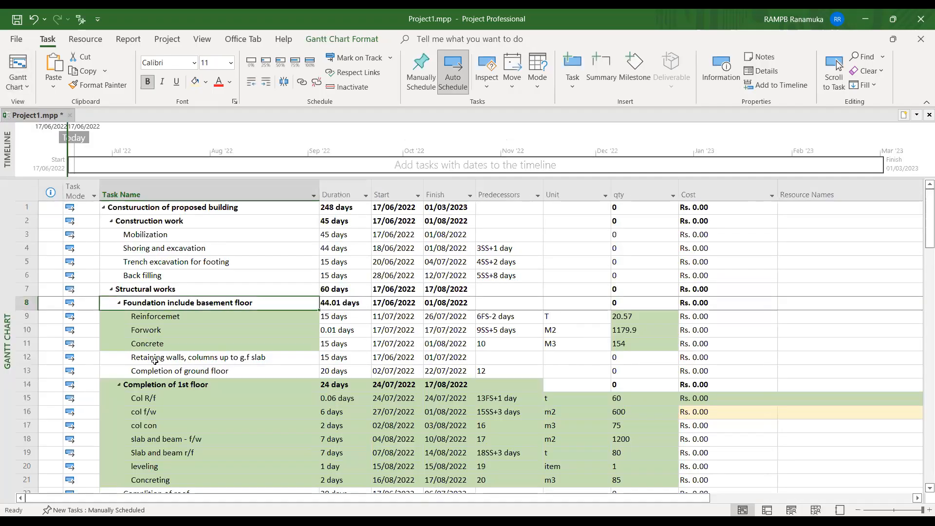
# Step: Insert a WBS column before the Task Name column and narrow it to fit its codes
pyautogui.click(171, 192)
pyautogui.rightClick(173, 190)
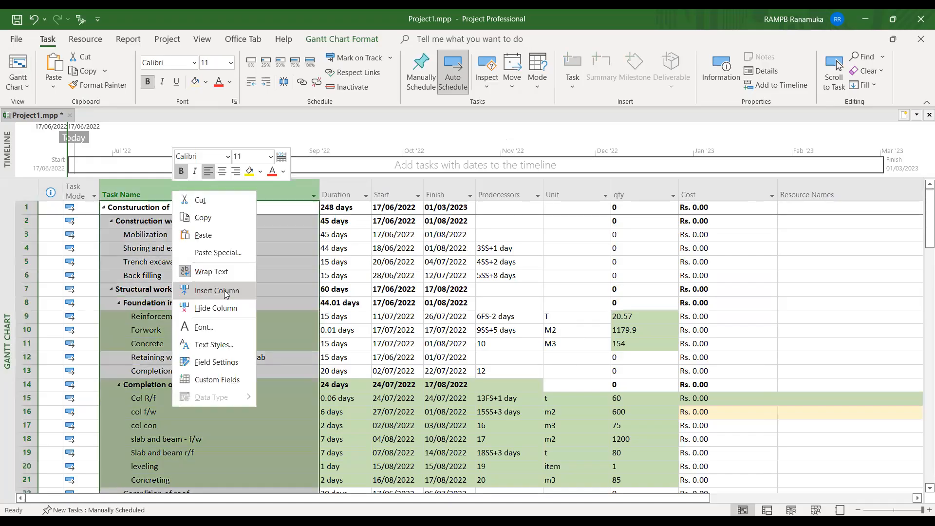
pyautogui.click(224, 291)
pyautogui.press('End')
pyautogui.write('WB')
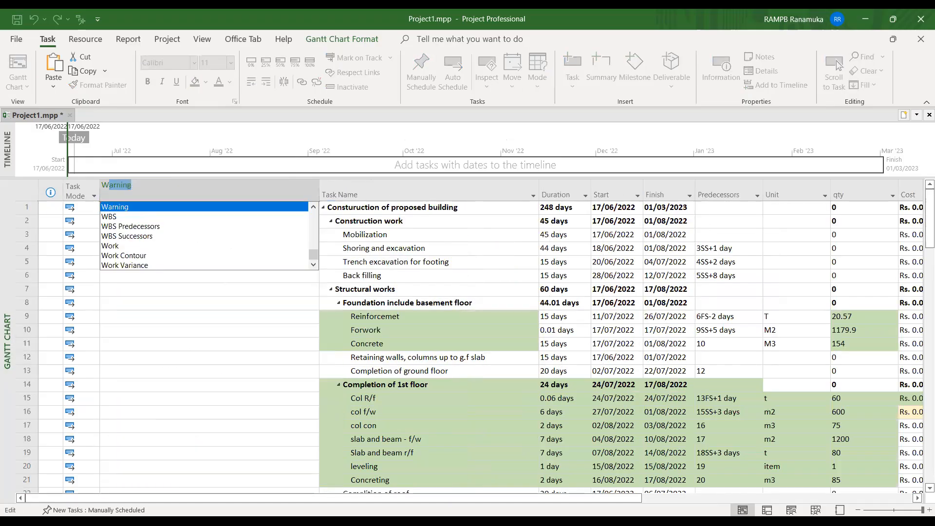
pyautogui.press('Return')
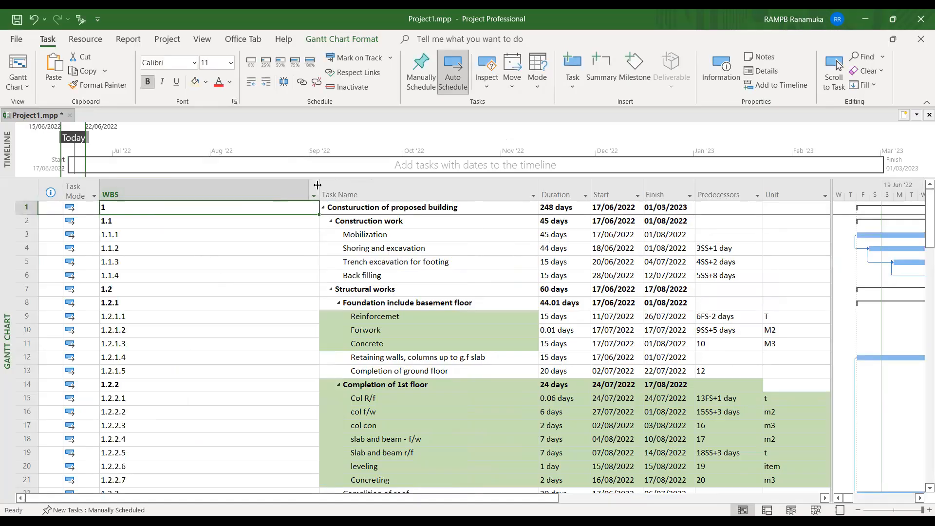
pyautogui.moveTo(318, 185); pyautogui.dragTo(154, 185)
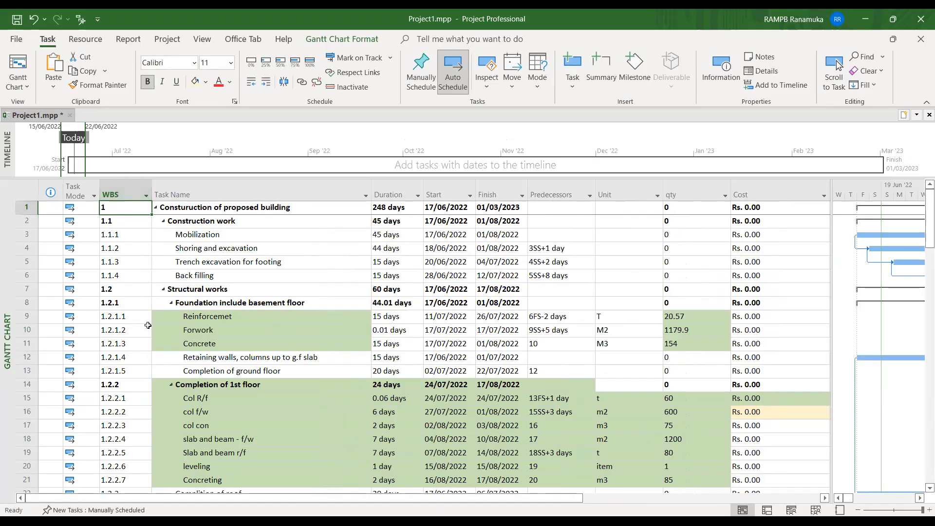
# Step: Examine the WBS codes alongside the foundation, first floor and water proofing tasks
pyautogui.scroll(-6, 129, 346)
pyautogui.scroll(3, 131, 331)
pyautogui.scroll(1, 129, 322)
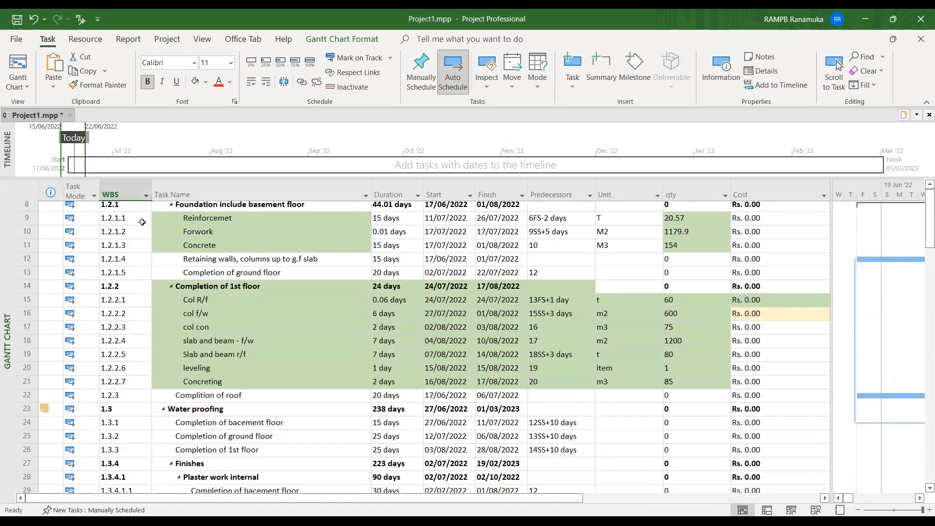
pyautogui.click(130, 188)
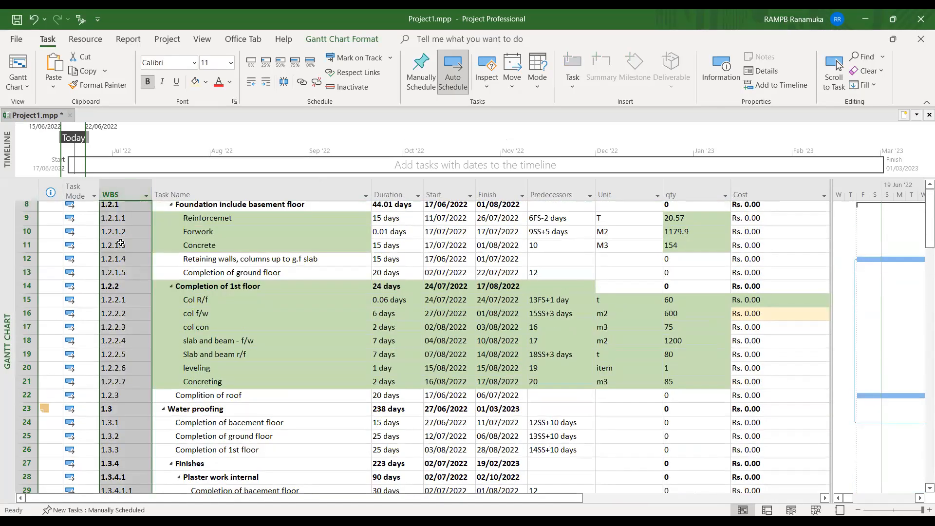
pyautogui.click(198, 219)
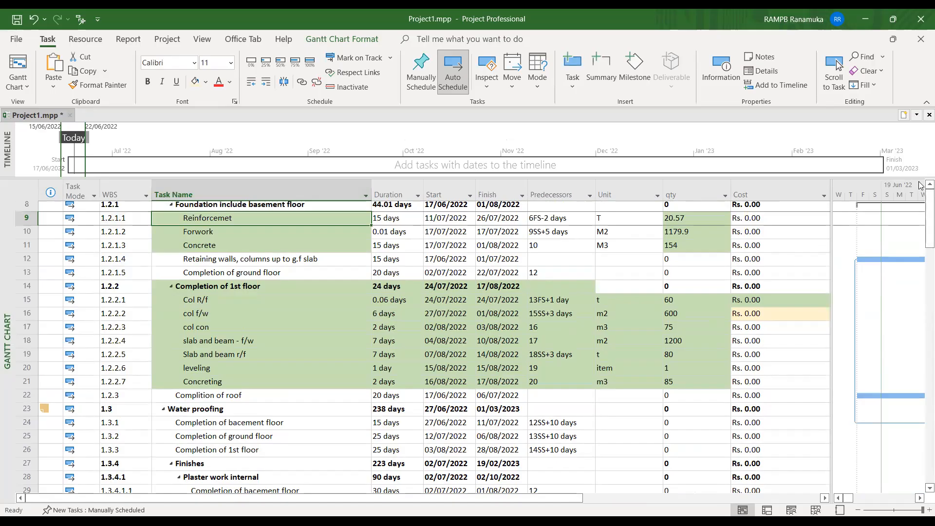
pyautogui.press('Down')
pyautogui.press('Down')
pyautogui.press('Down')
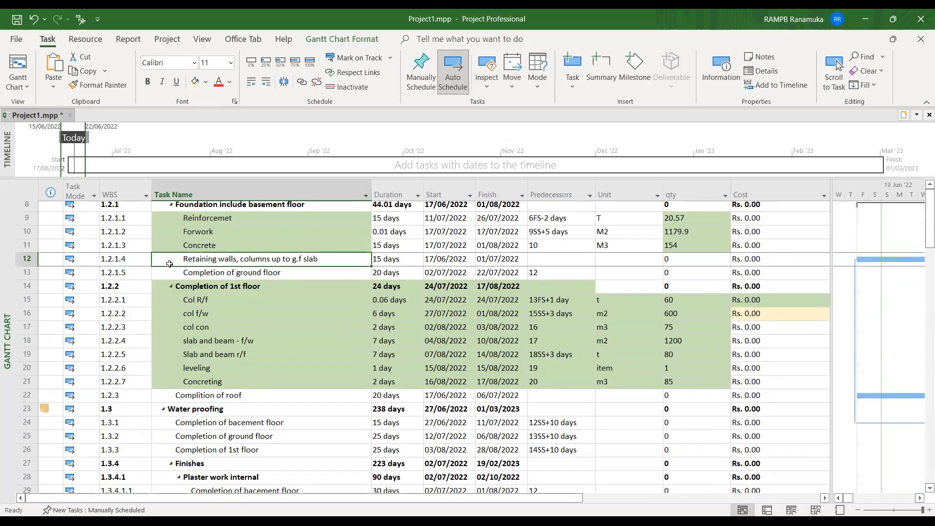
pyautogui.click(31, 196)
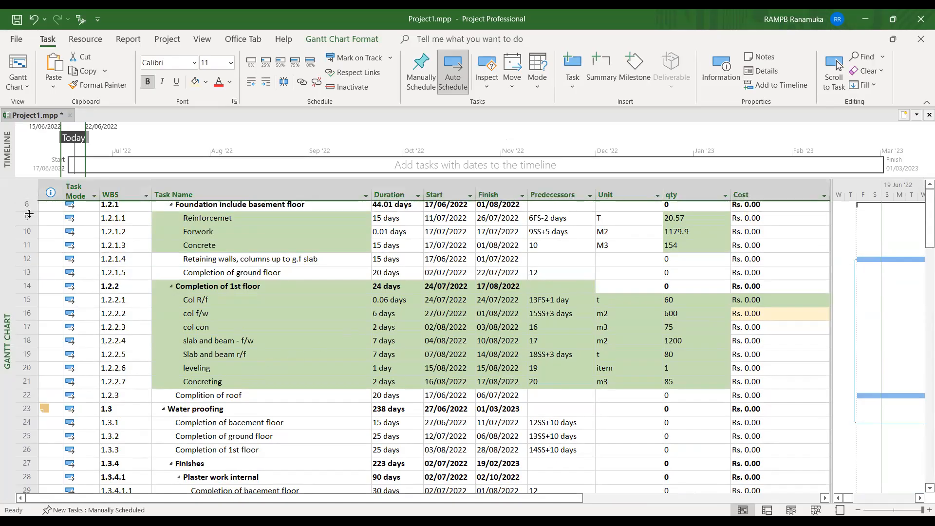
pyautogui.click(43, 211)
pyautogui.click(109, 230)
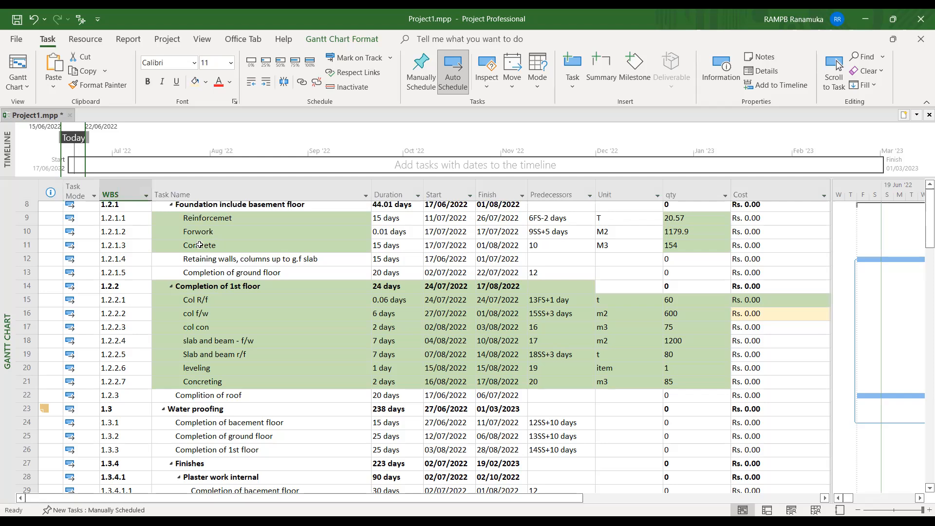
pyautogui.click(202, 244)
pyautogui.click(219, 207)
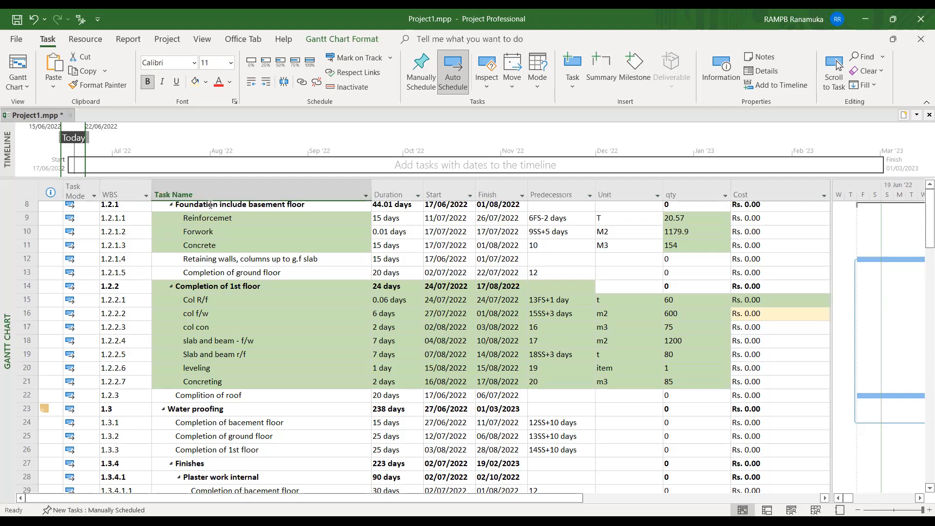
# Step: Undo the last WBS column change and narrow the column again so the quantity and cost columns fit on screen
pyautogui.hotkey('ctrl', 'z')
pyautogui.click(203, 212)
pyautogui.moveTo(319, 183); pyautogui.dragTo(171, 184)
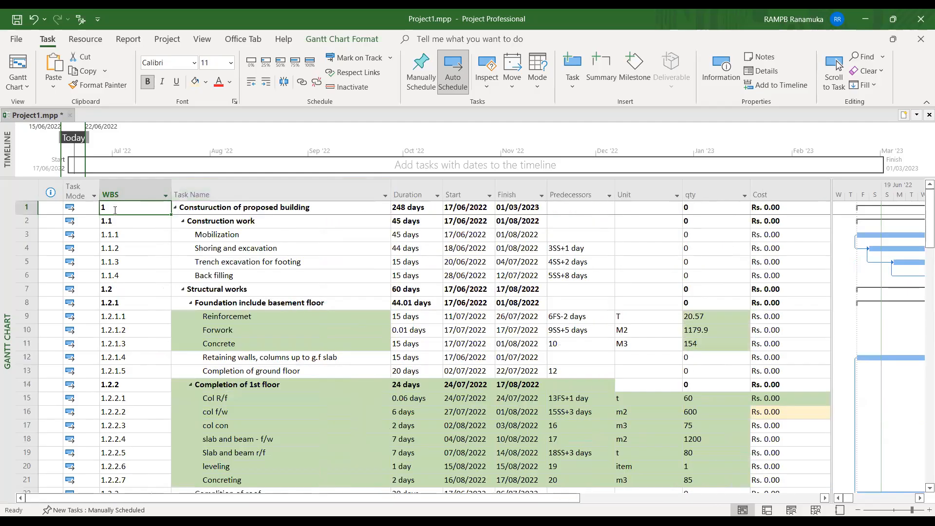
# Step: Copy the WBS codes of all tasks from 1 to 1.5 into the Resource Name column of the Resource Sheet
pyautogui.click(121, 235)
pyautogui.moveTo(126, 208); pyautogui.dragTo(120, 385)
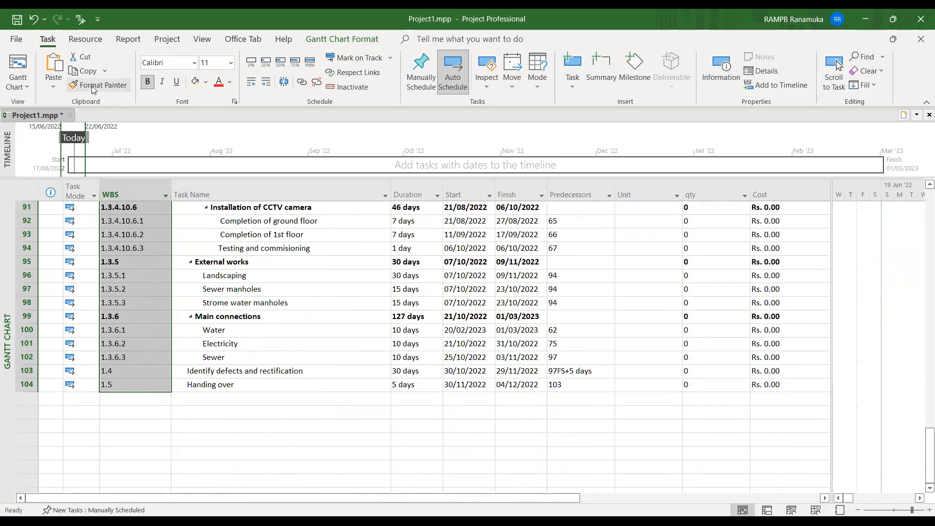
pyautogui.click(19, 87)
pyautogui.click(48, 172)
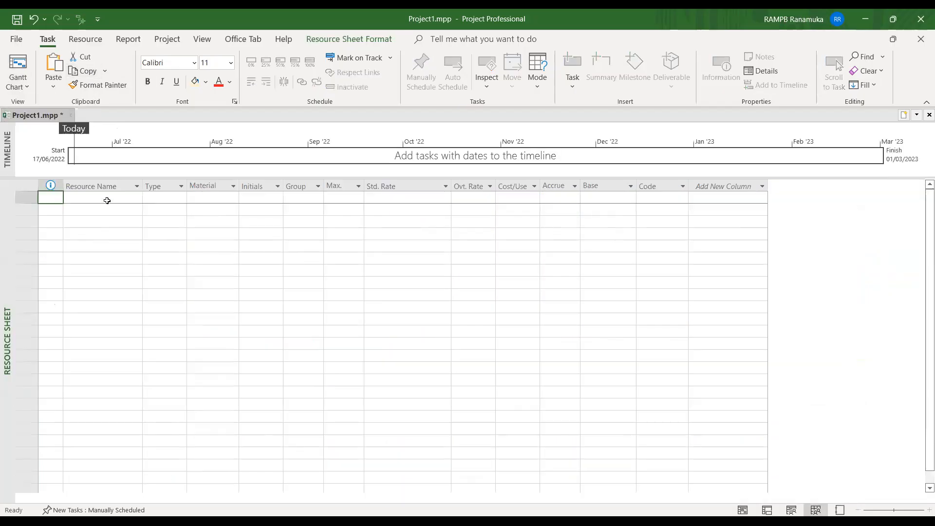
pyautogui.click(57, 68)
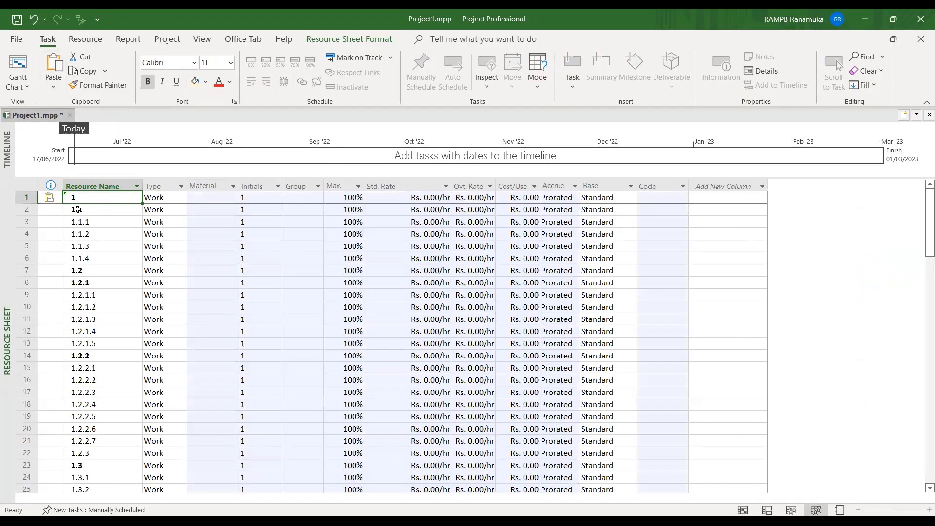
# Step: Set the first resource's type to Material and fill that type down through all the resources in the sheet
pyautogui.click(146, 234)
pyautogui.click(91, 199)
pyautogui.click(162, 197)
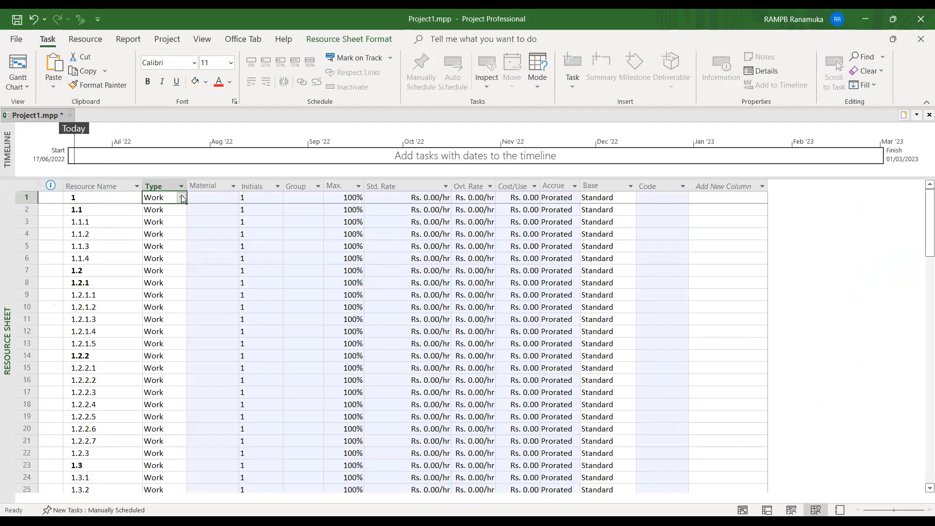
pyautogui.click(182, 197)
pyautogui.click(79, 214)
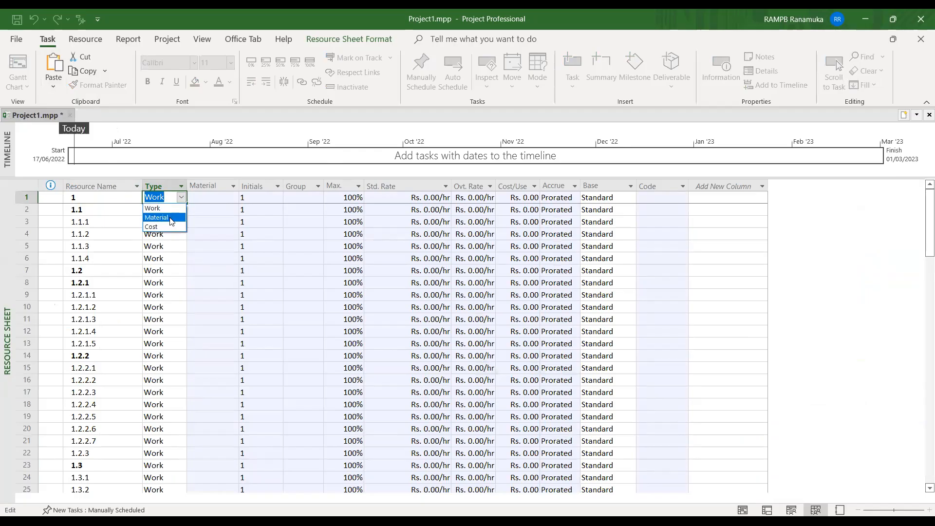
pyautogui.click(175, 217)
pyautogui.moveTo(186, 202); pyautogui.dragTo(155, 395)
pyautogui.scroll(20, 344, 375)
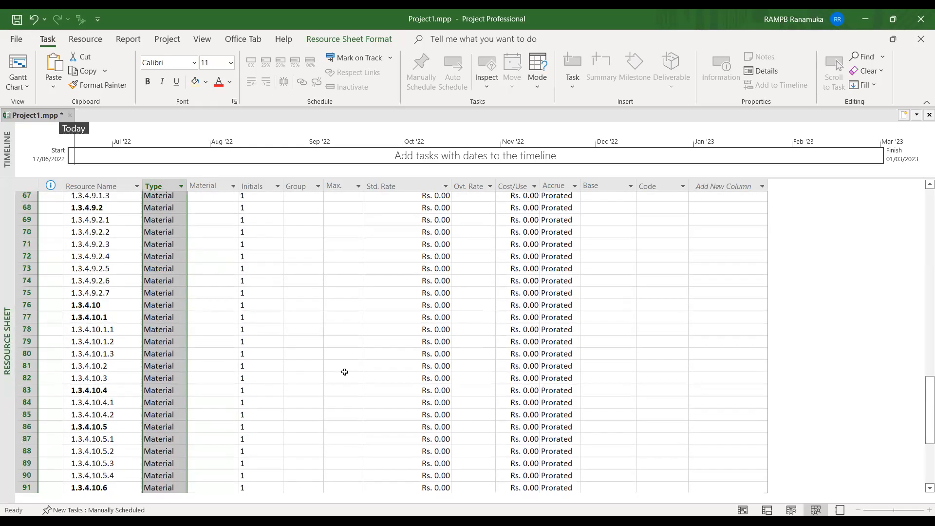
pyautogui.click(393, 282)
pyautogui.click(166, 202)
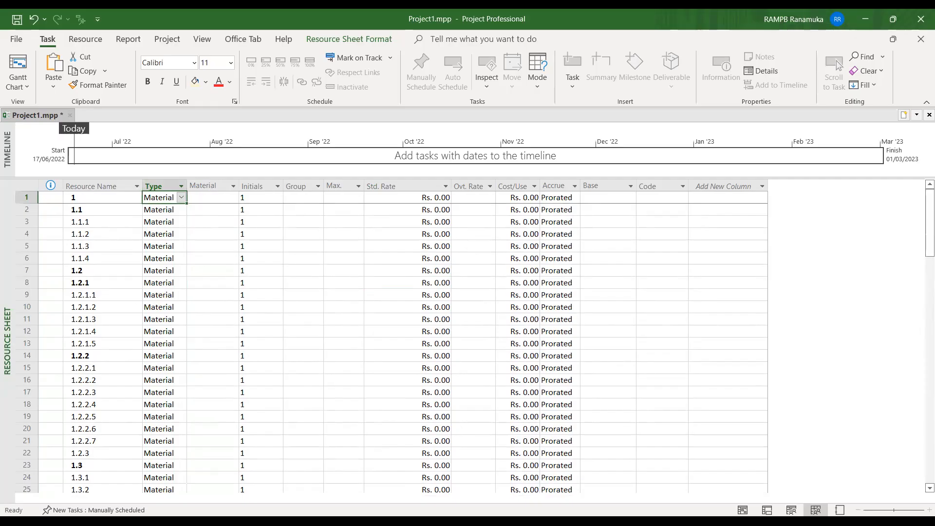
pyautogui.click(88, 200)
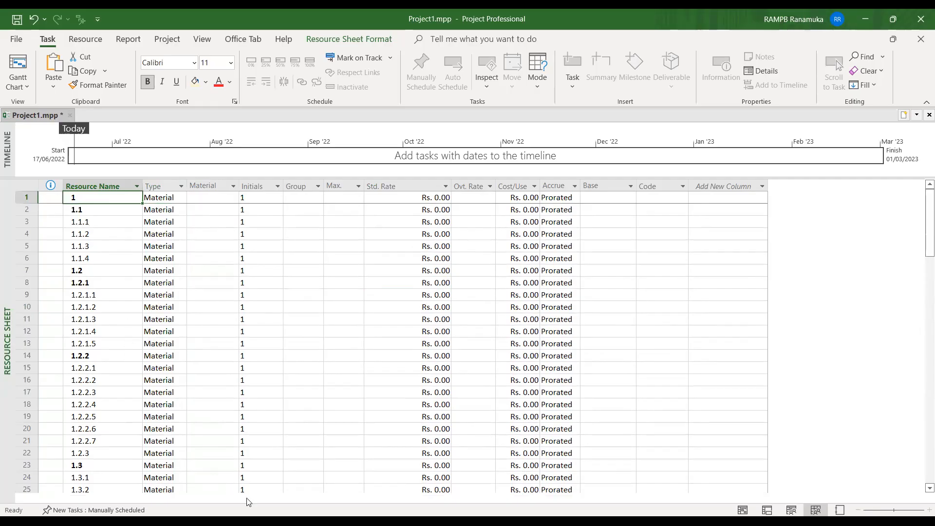
# Step: Return to the Gantt Chart view and review the foundation tasks' WBS codes and quantities
pyautogui.click(19, 87)
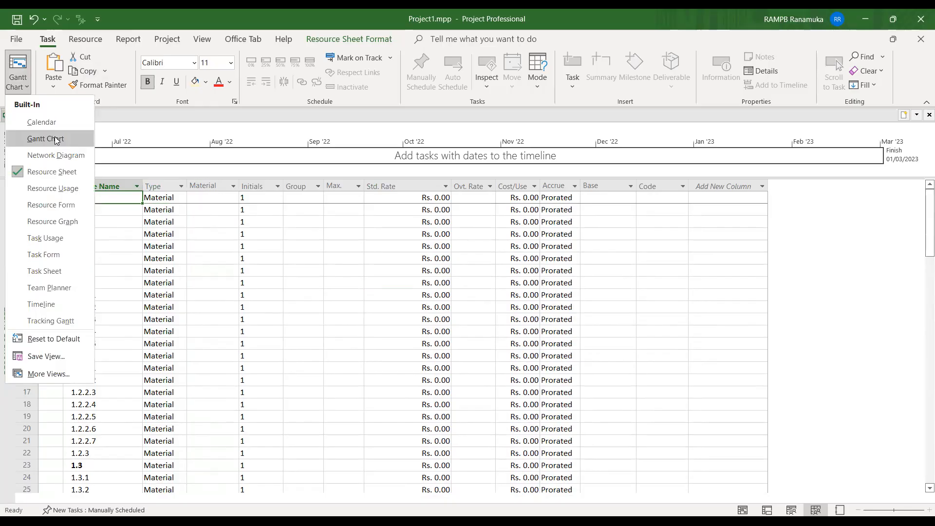
pyautogui.click(45, 138)
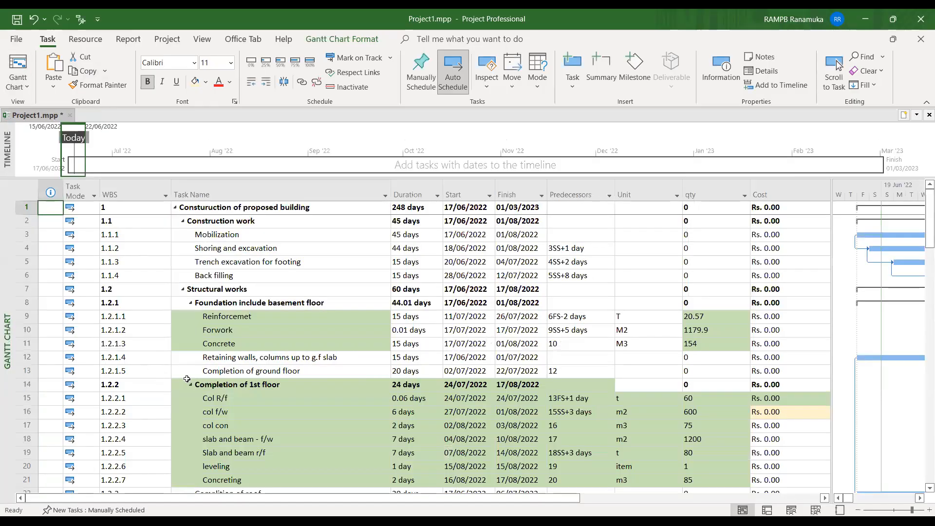
pyautogui.click(242, 329)
pyautogui.click(228, 317)
pyautogui.click(123, 316)
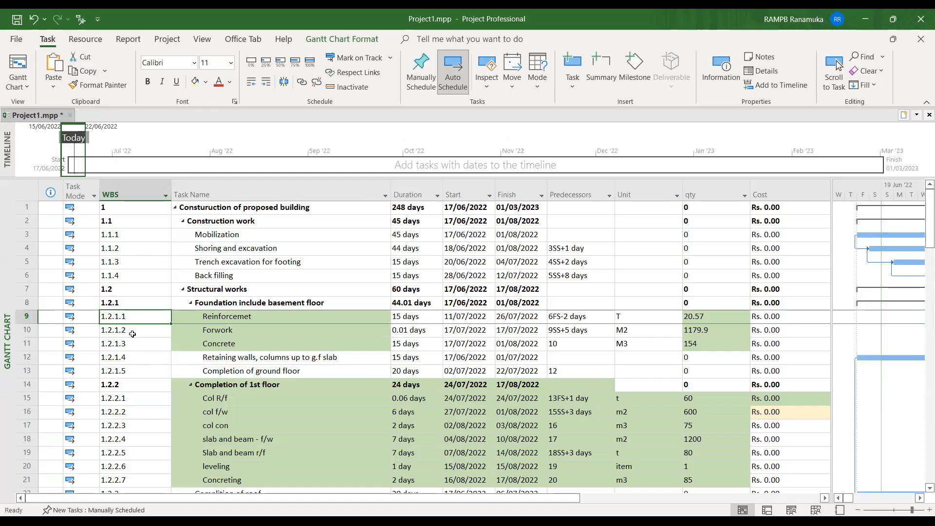
pyautogui.click(704, 316)
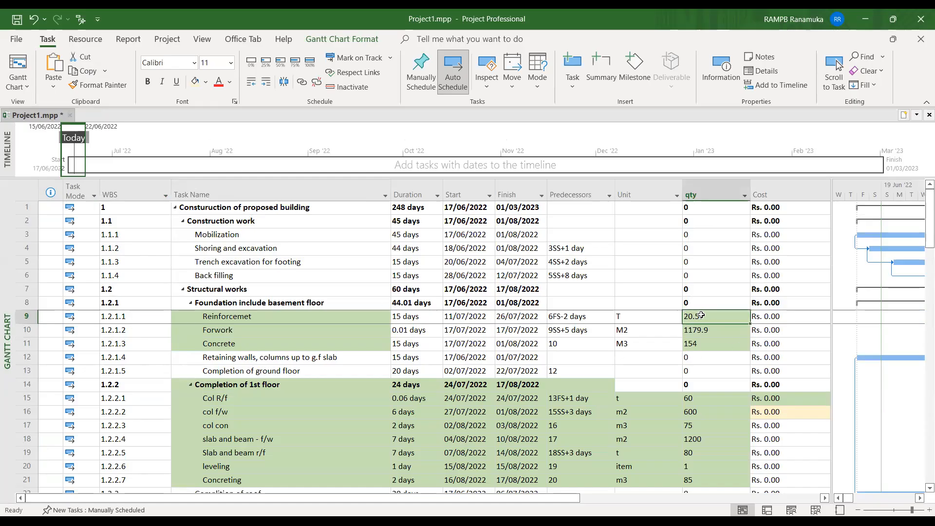
pyautogui.click(709, 346)
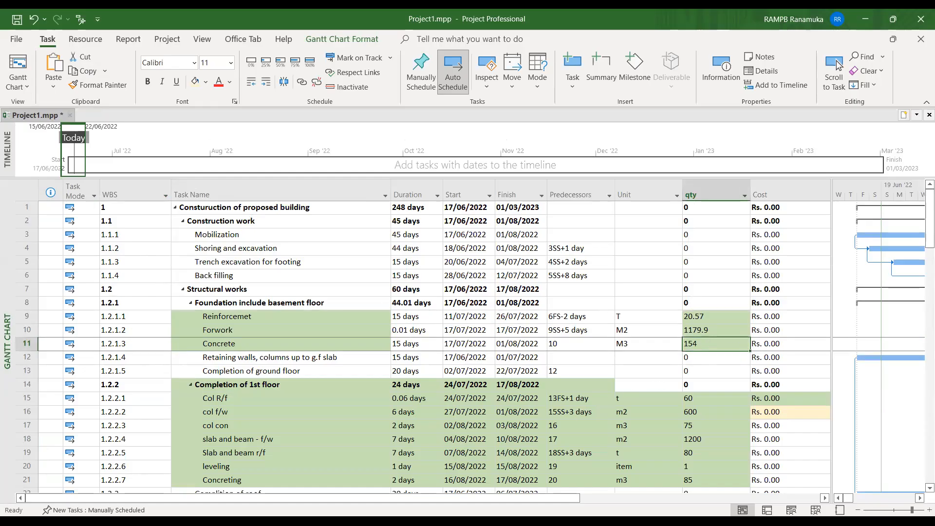
# Step: Compare the foundation codes 1.2.1.1 to 1.2.1.3 in the Resource Sheet with the matching tasks in the Gantt Chart
pyautogui.click(838, 65)
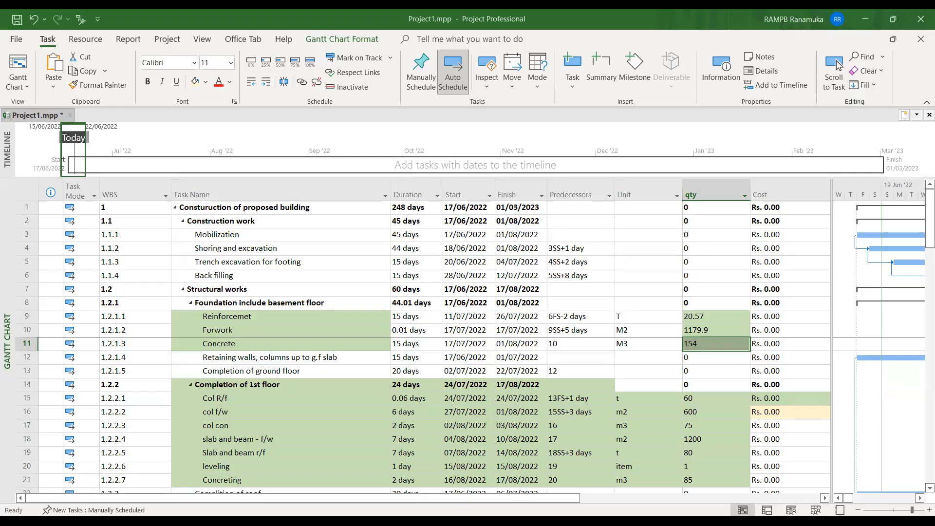
pyautogui.click(19, 84)
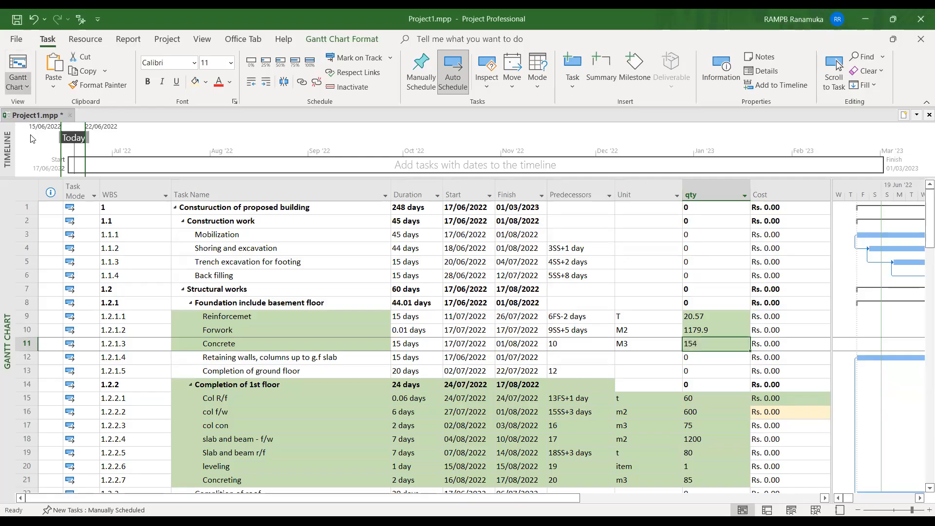
pyautogui.click(20, 87)
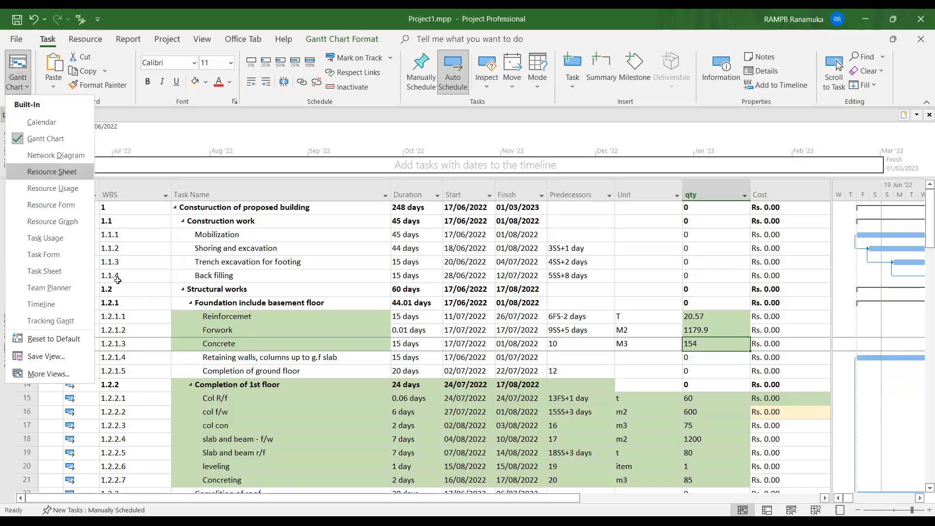
pyautogui.click(49, 172)
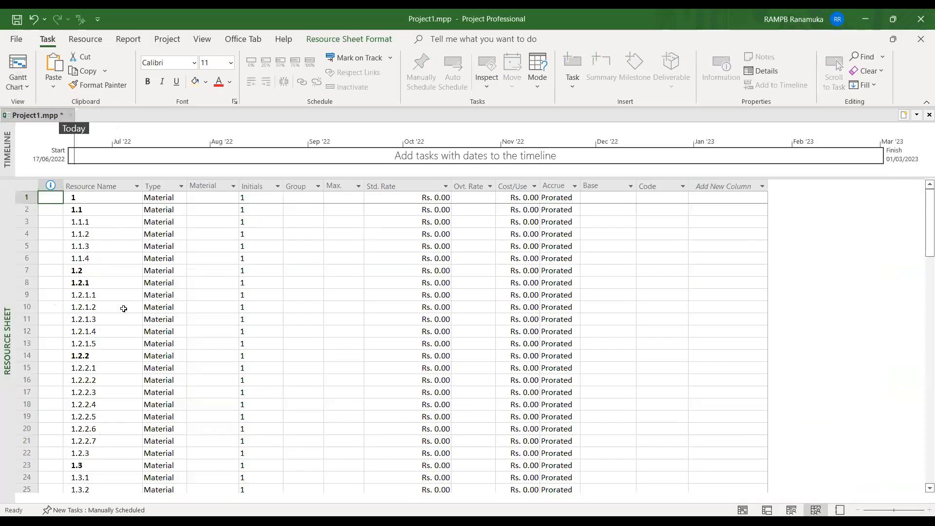
pyautogui.click(90, 298)
pyautogui.click(94, 308)
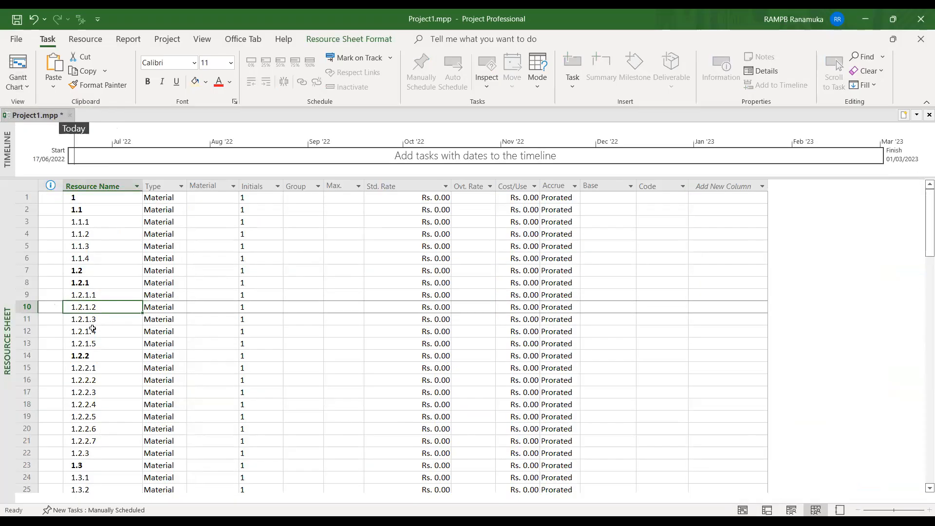
pyautogui.click(95, 322)
pyautogui.click(94, 296)
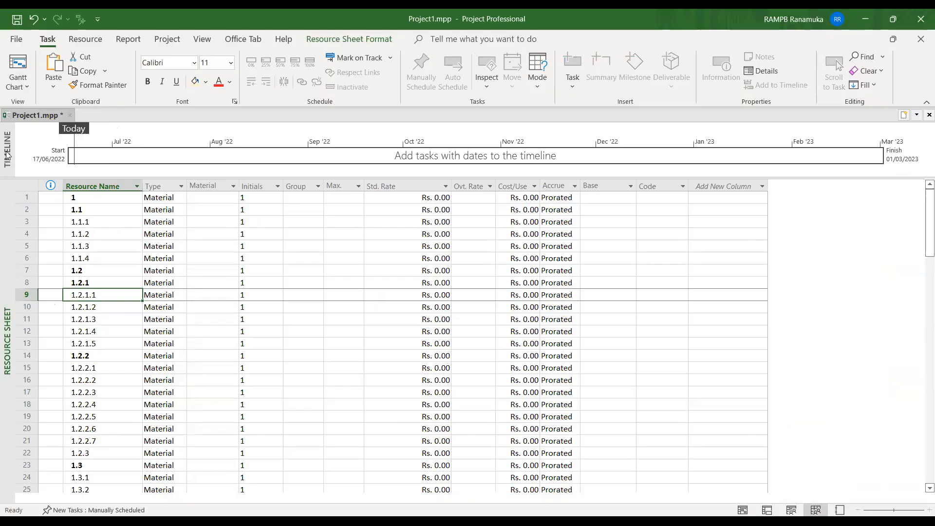
pyautogui.click(24, 87)
pyautogui.click(54, 136)
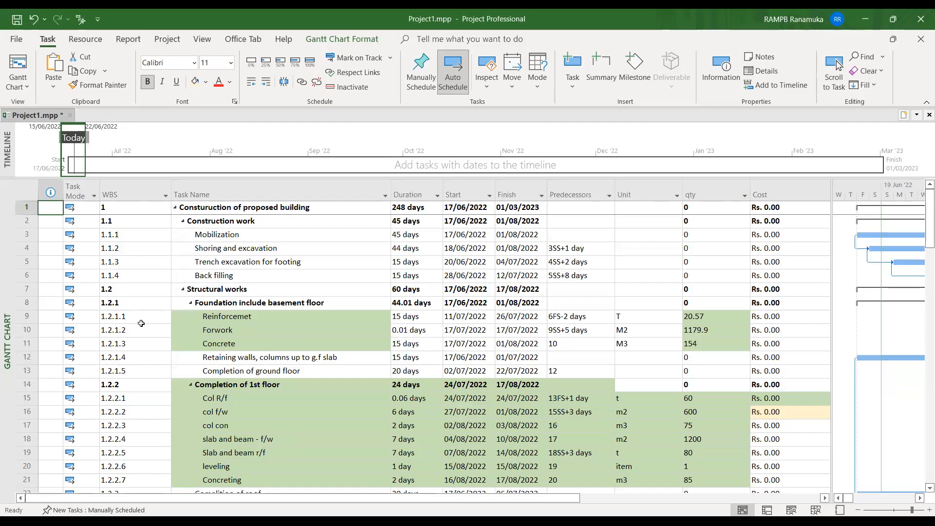
# Step: Paste the copied unit rates 58,512.50, 18,100.00 and 574,000.00 as the standard rates of resources 1.2.1.1 to 1.2.1.3 in the Resource Sheet
pyautogui.click(18, 88)
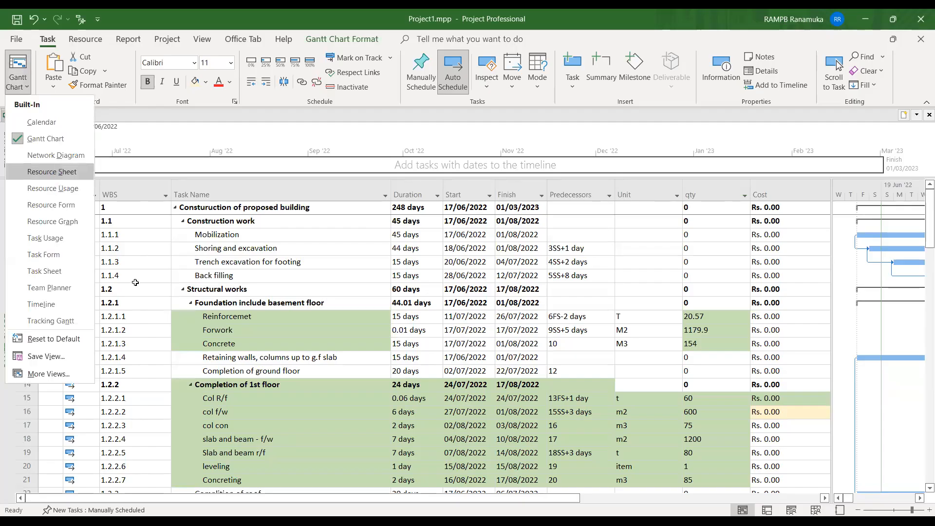
pyautogui.press('Return')
pyautogui.click(105, 298)
pyautogui.click(410, 295)
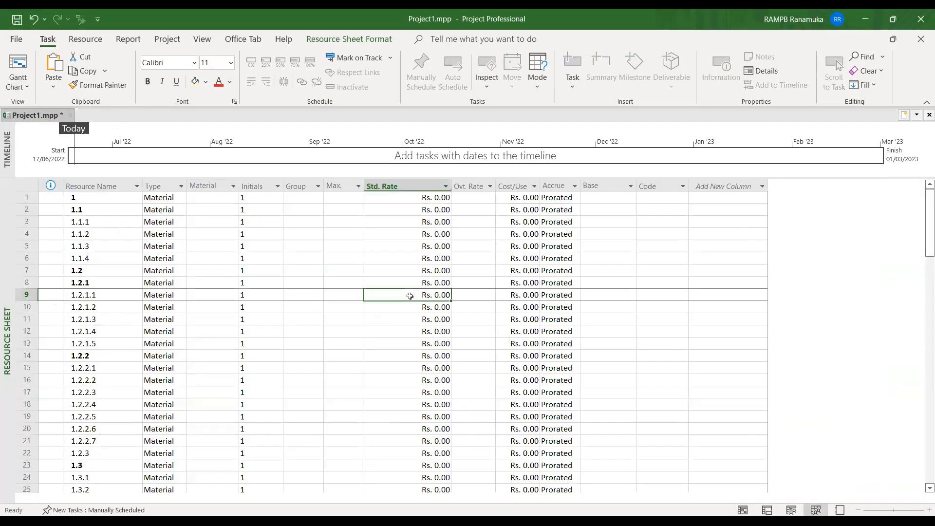
pyautogui.moveTo(410, 296); pyautogui.dragTo(410, 319)
pyautogui.click(51, 78)
pyautogui.click(408, 367)
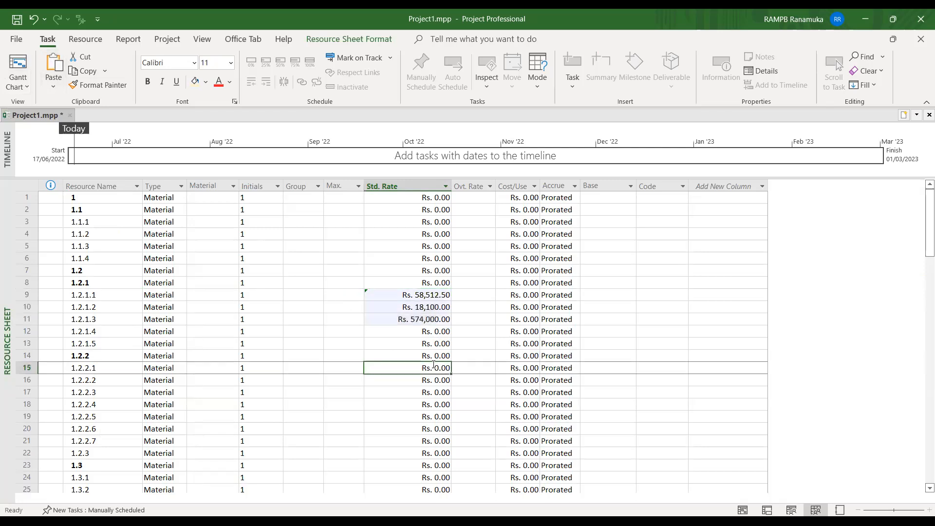
# Step: Check the pasted standard rates against the reinforcement, formwork and concrete tasks in the Gantt Chart and return to the Resource Sheet
pyautogui.click(406, 294)
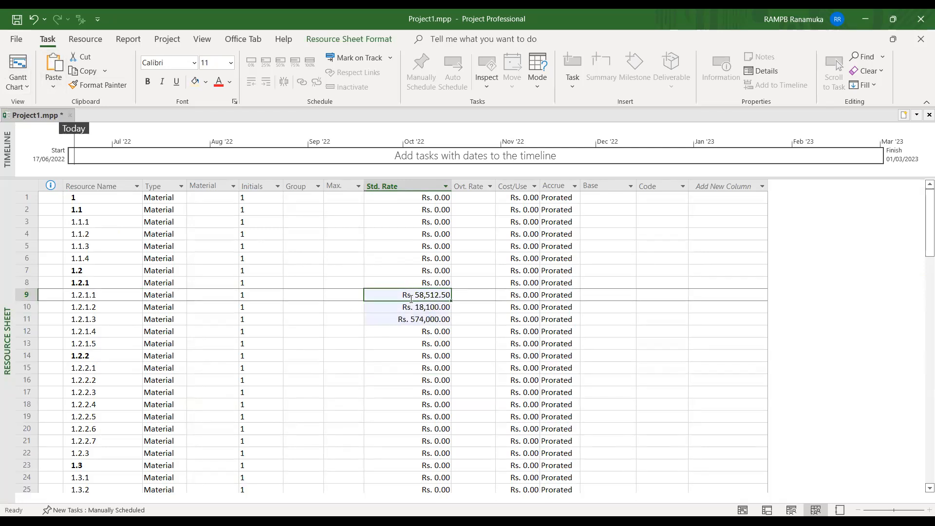
pyautogui.click(22, 295)
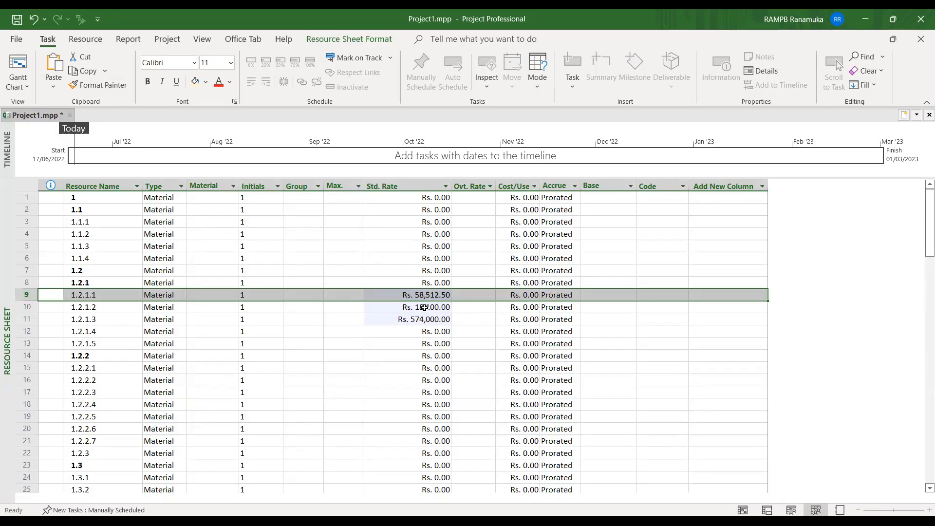
pyautogui.click(411, 320)
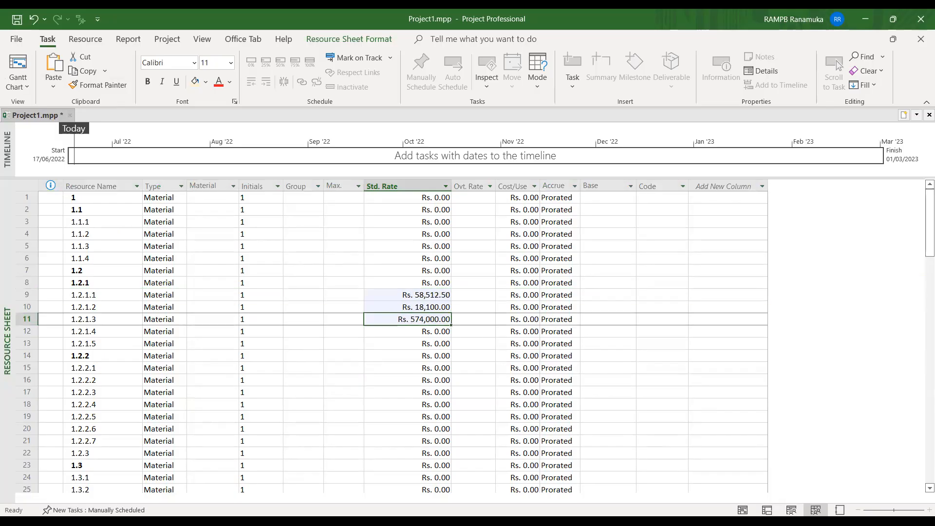
pyautogui.hotkey('alt', 'Tab')
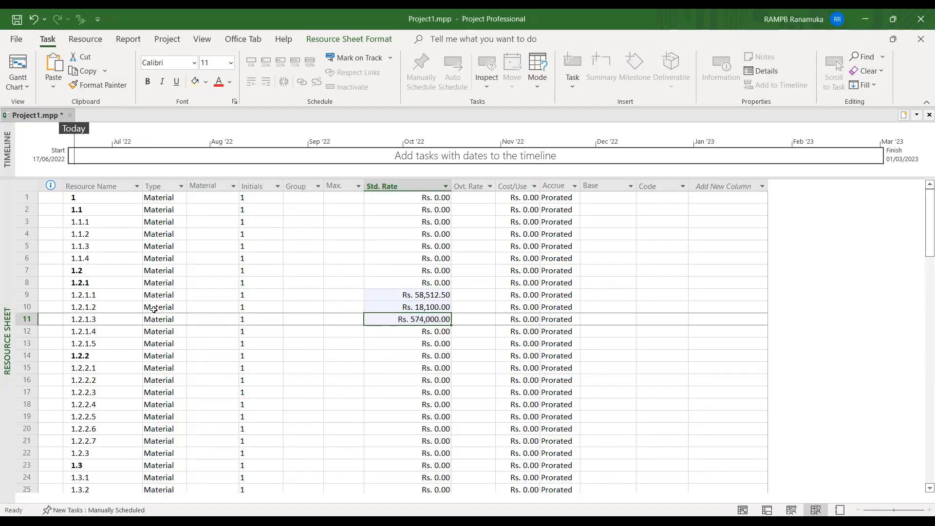
pyautogui.click(18, 87)
pyautogui.click(39, 136)
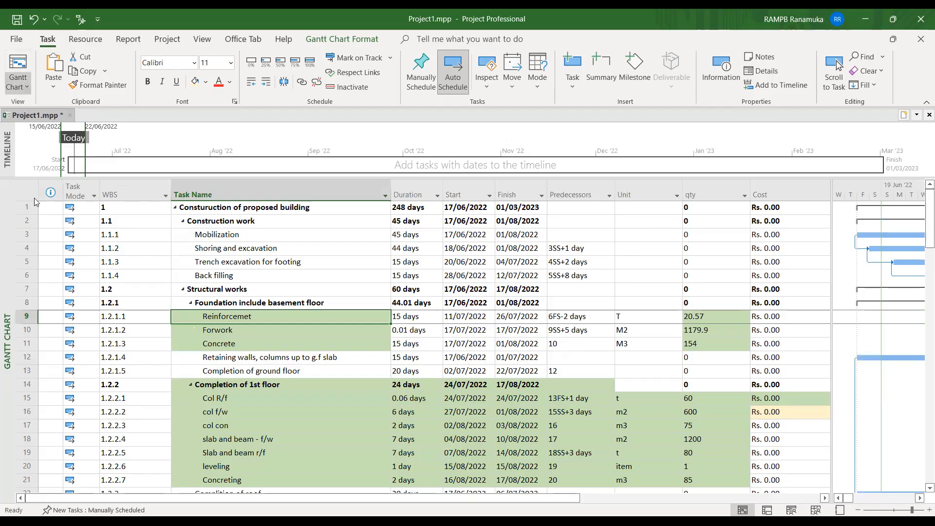
pyautogui.click(22, 87)
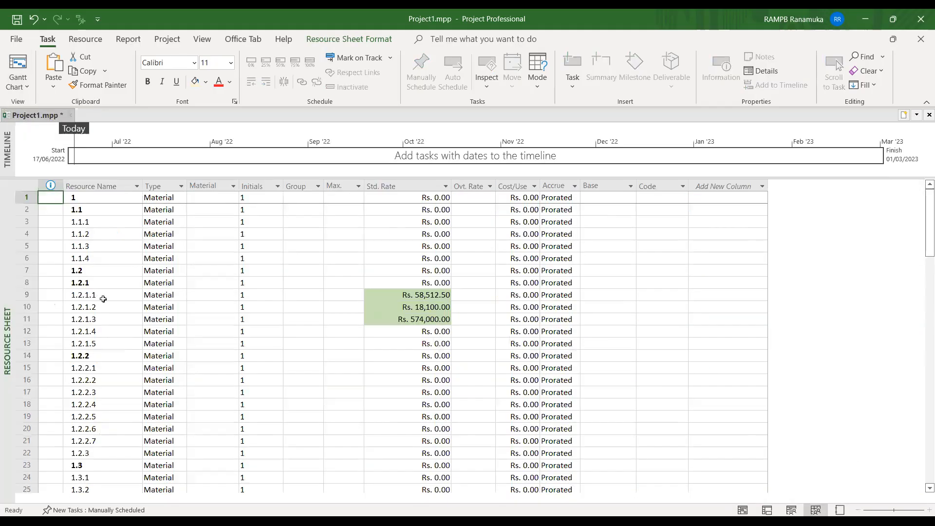
# Step: Swap the outer foundation rates by copying 58,512.50 to resource 1.2.1.3 and setting the standard rate of 1.2.1.1 to 574000
pyautogui.click(411, 294)
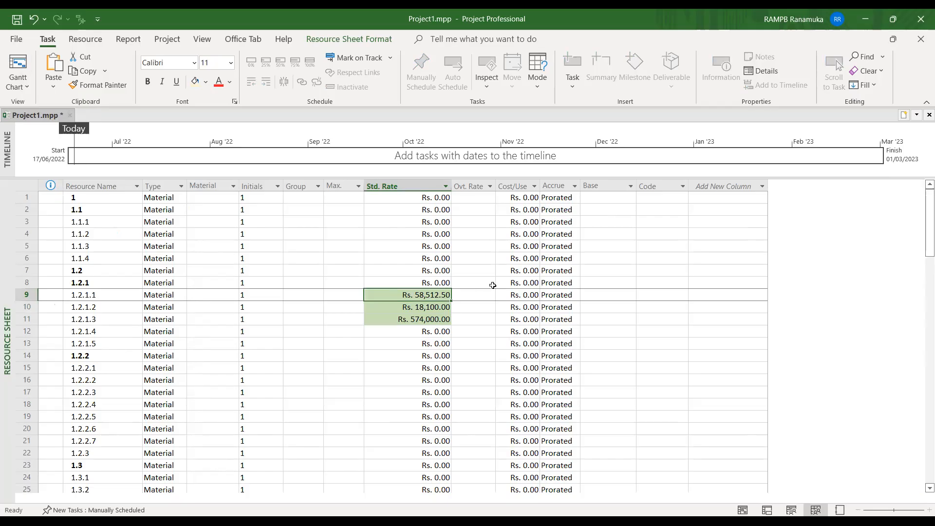
pyautogui.moveTo(421, 319); pyautogui.dragTo(424, 296)
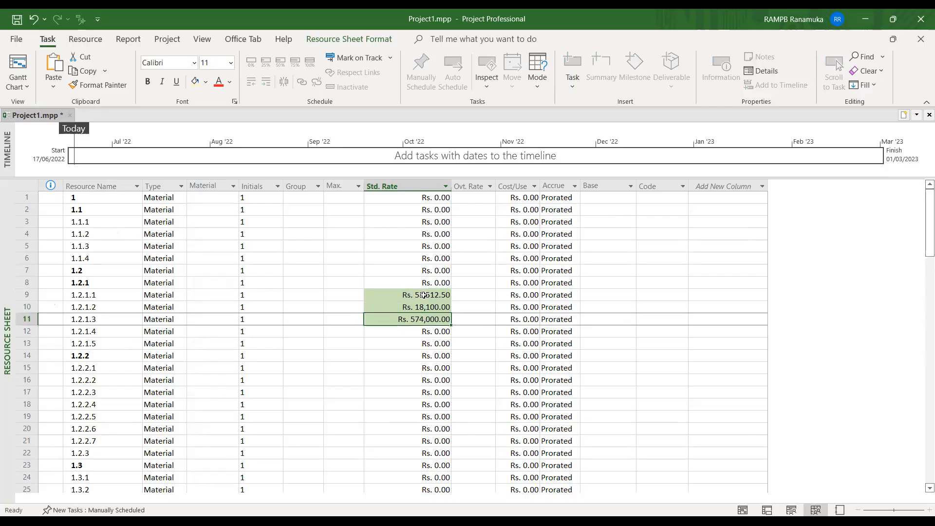
pyautogui.click(416, 297)
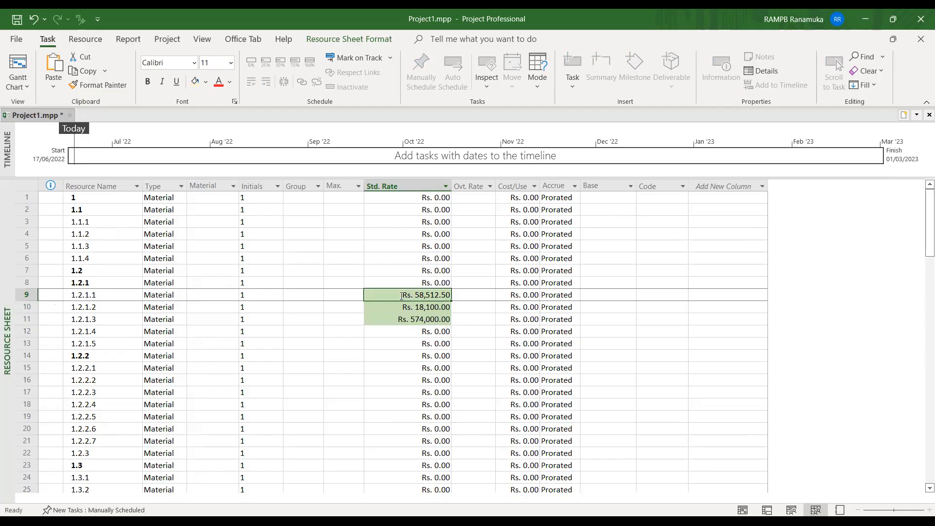
pyautogui.click(83, 71)
pyautogui.click(395, 319)
pyautogui.click(53, 63)
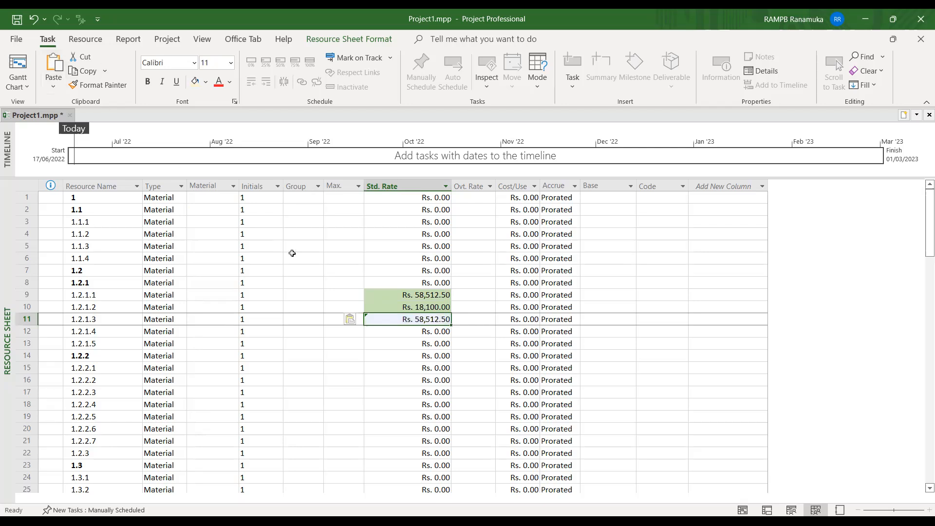
pyautogui.click(418, 293)
pyautogui.write('574000')
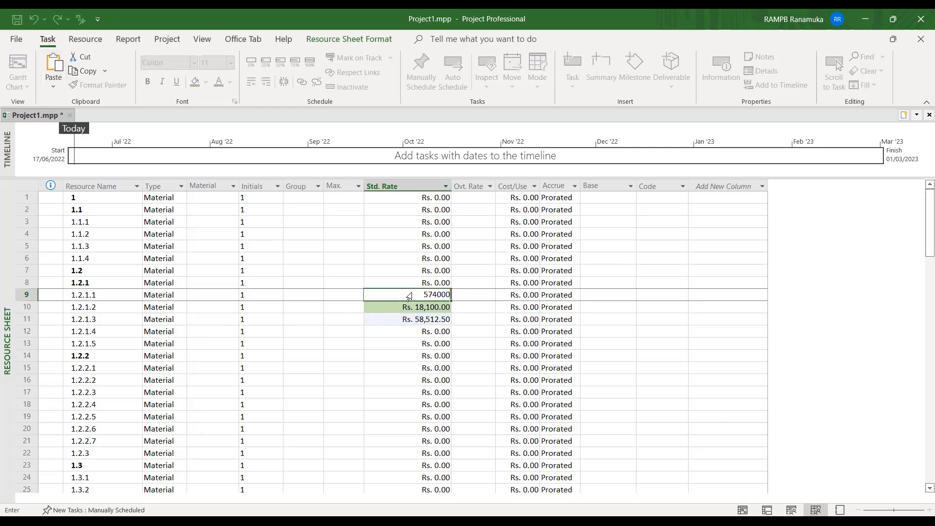
pyautogui.press('Return')
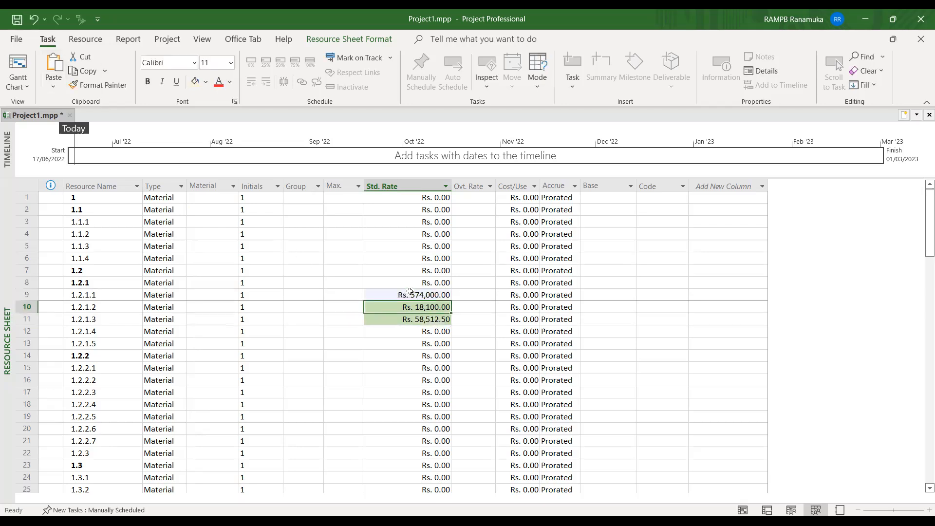
pyautogui.click(411, 327)
pyautogui.click(397, 347)
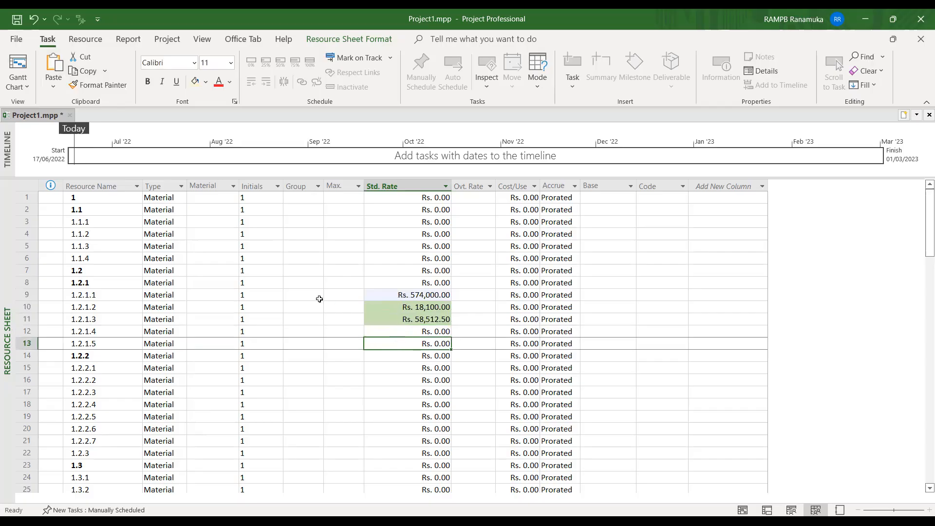
# Step: Highlight the resource names 1.2.1.1 to 1.2.1.3 with a light orange background fill
pyautogui.click(98, 293)
pyautogui.click(390, 297)
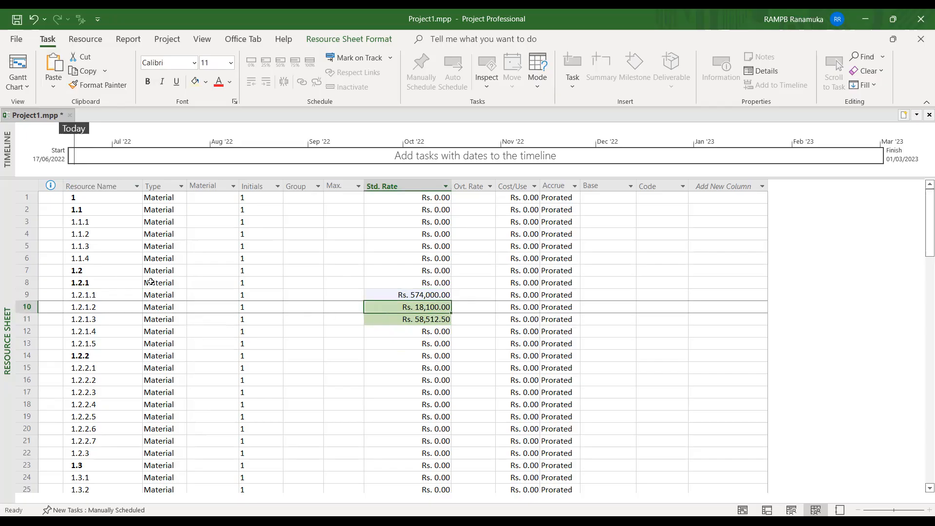
pyautogui.moveTo(92, 293); pyautogui.dragTo(93, 319)
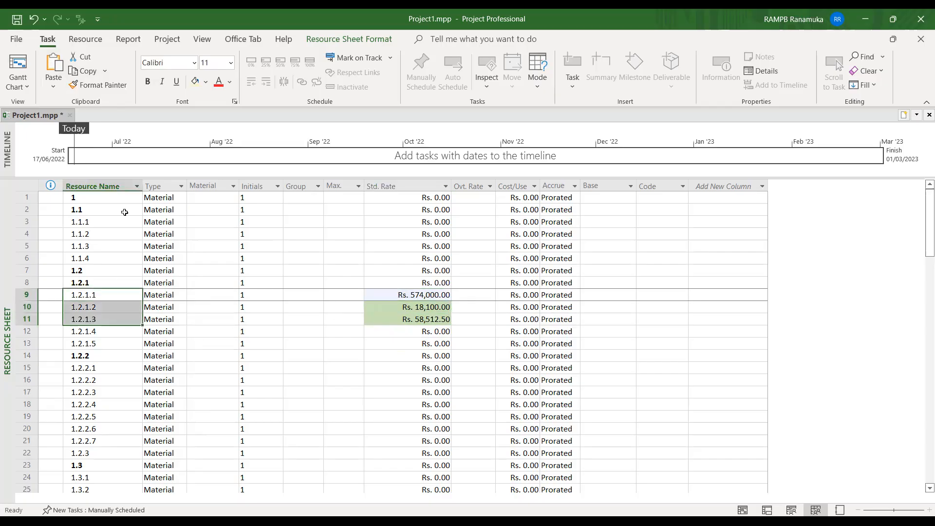
pyautogui.click(195, 81)
pyautogui.click(100, 308)
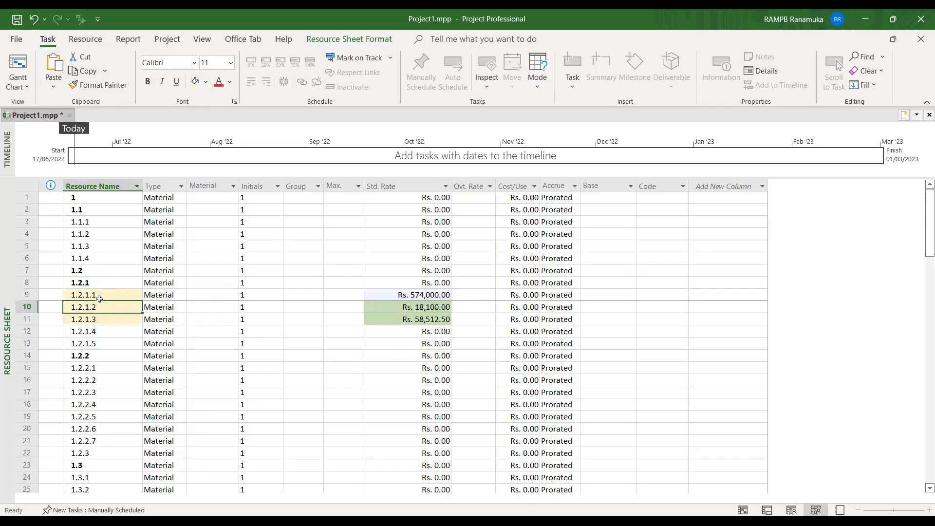
pyautogui.click(98, 296)
pyautogui.click(98, 308)
pyautogui.click(104, 320)
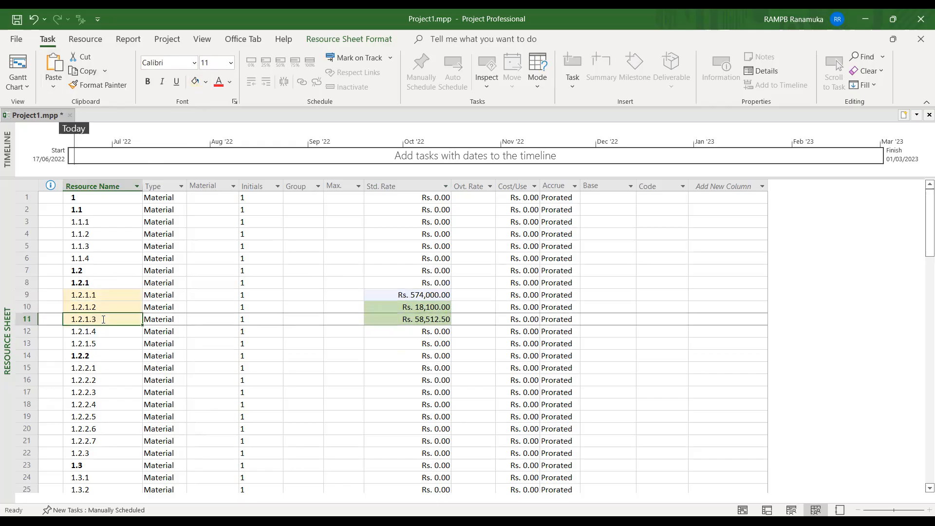
# Step: Return to the Gantt Chart and examine the WBS codes, quantities and costs of the reinforcement, formwork and concrete tasks
pyautogui.click(22, 87)
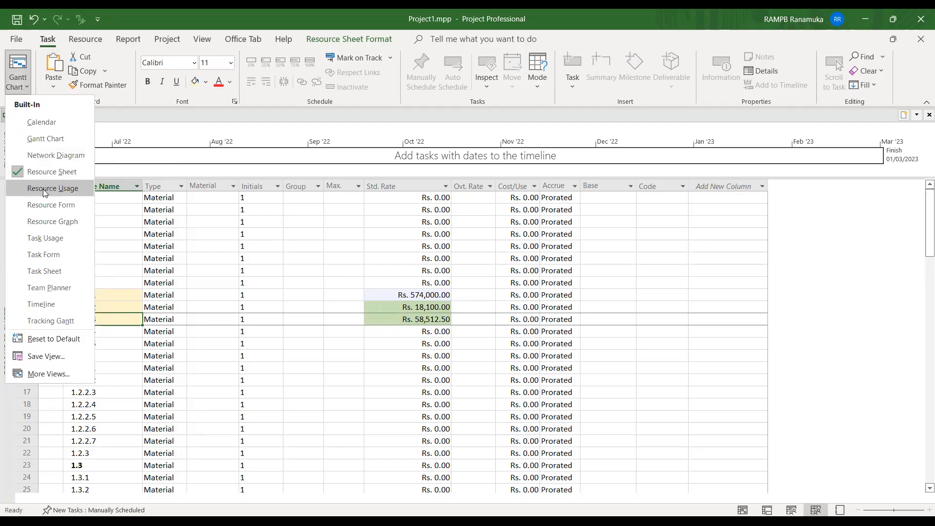
pyautogui.click(47, 136)
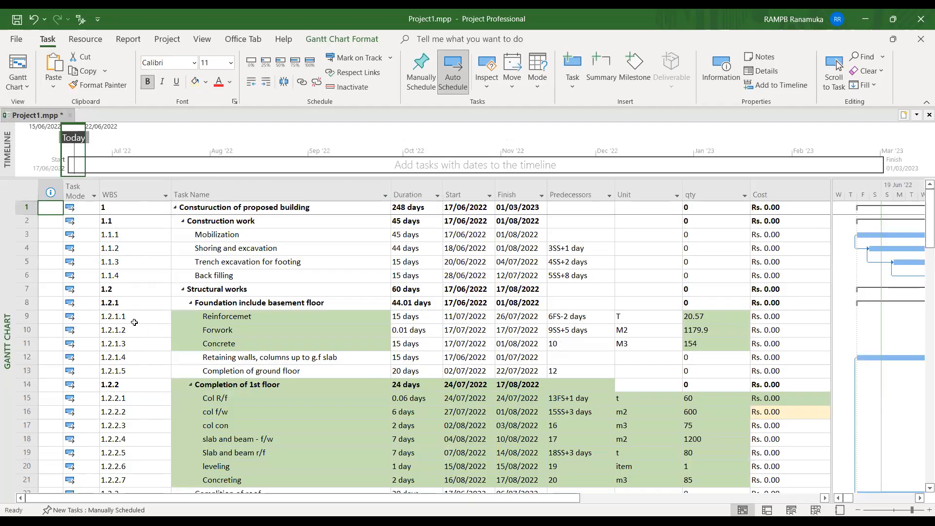
pyautogui.click(133, 319)
pyautogui.click(128, 336)
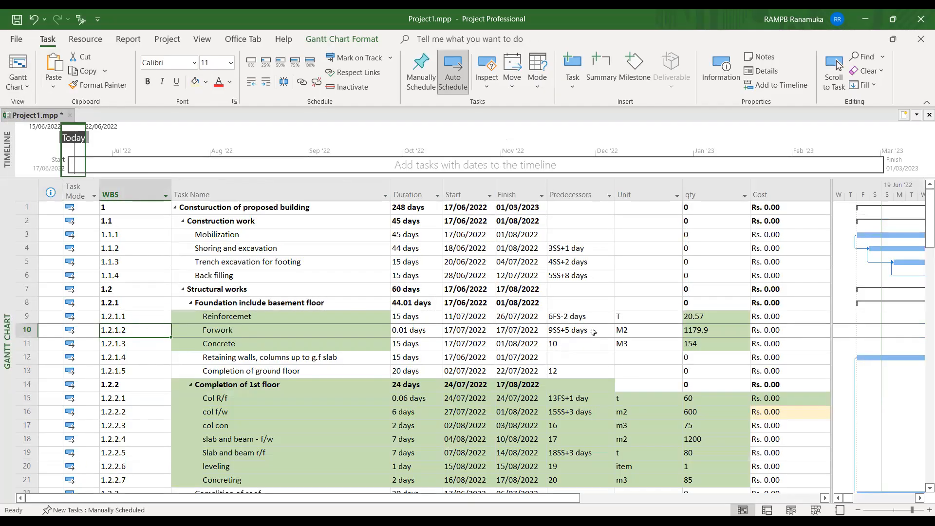
pyautogui.click(695, 317)
pyautogui.click(693, 336)
pyautogui.click(703, 344)
pyautogui.moveTo(777, 318); pyautogui.dragTo(776, 345)
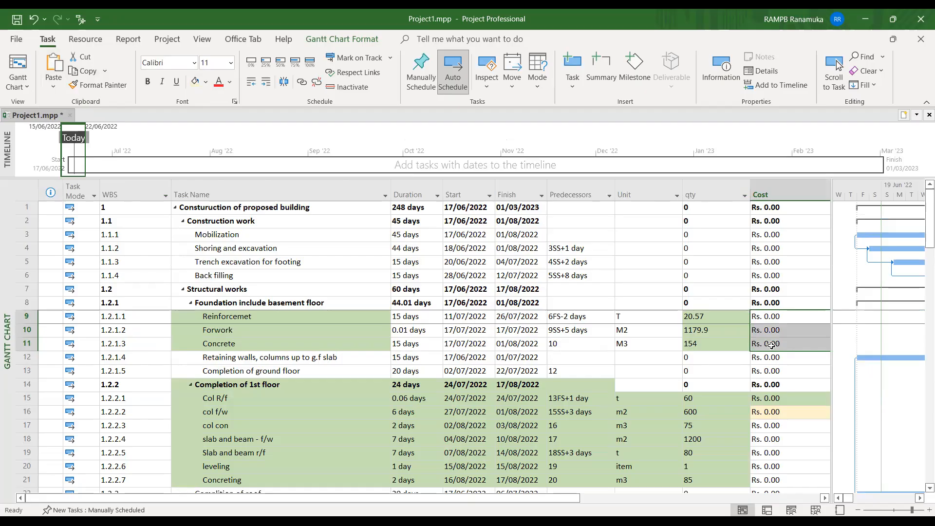
# Step: Assign 20.57 units of resource 1.2.1.1 to the Reinforcemet task and highlight its cost cell in light orange
pyautogui.click(242, 317)
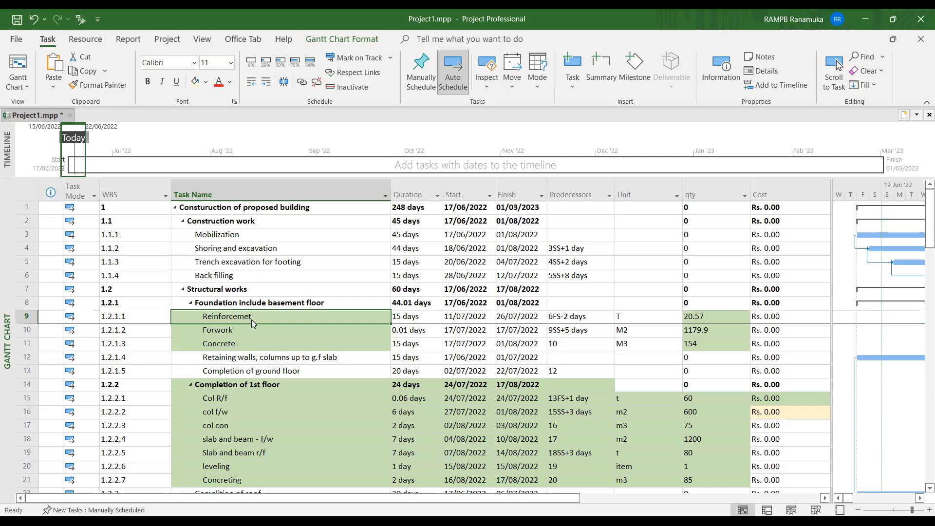
pyautogui.rightClick(252, 320)
pyautogui.click(294, 395)
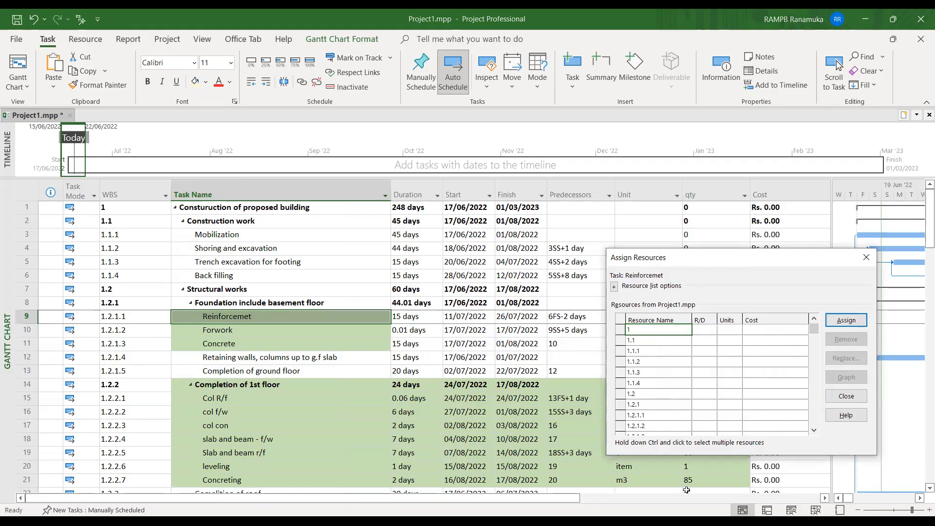
pyautogui.click(654, 415)
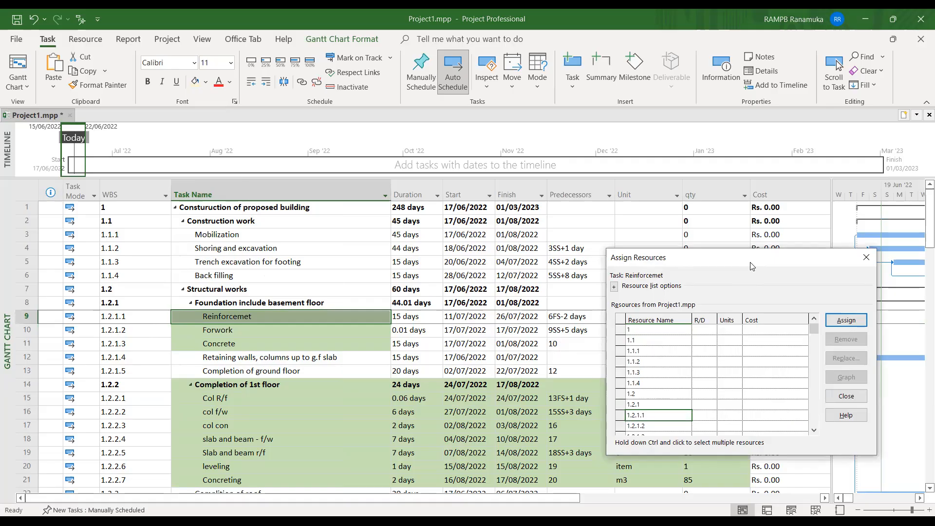
pyautogui.moveTo(752, 266); pyautogui.dragTo(718, 209)
pyautogui.click(694, 359)
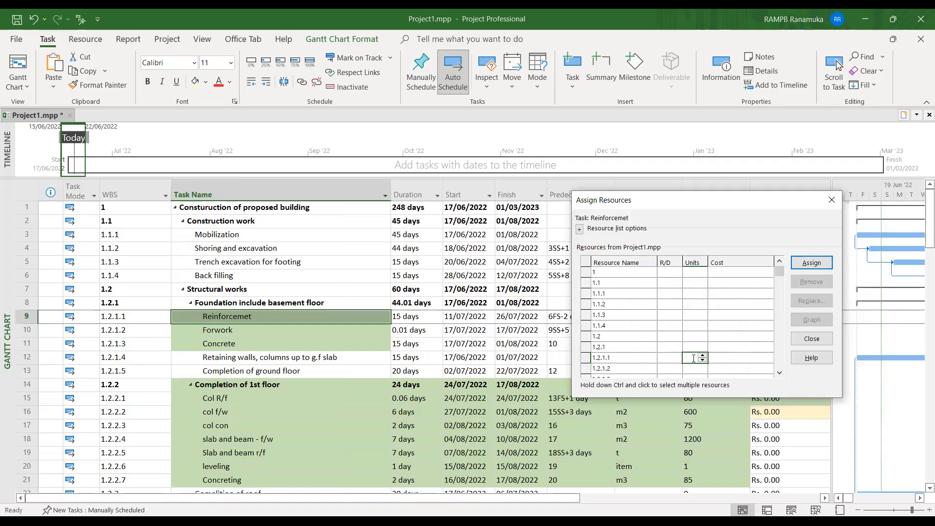
pyautogui.write('20.57')
pyautogui.press('Return')
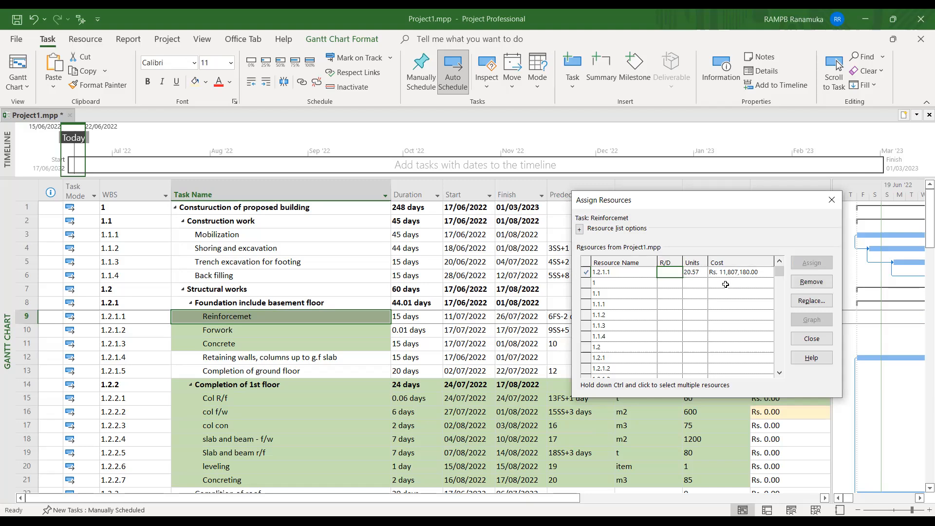
pyautogui.click(839, 203)
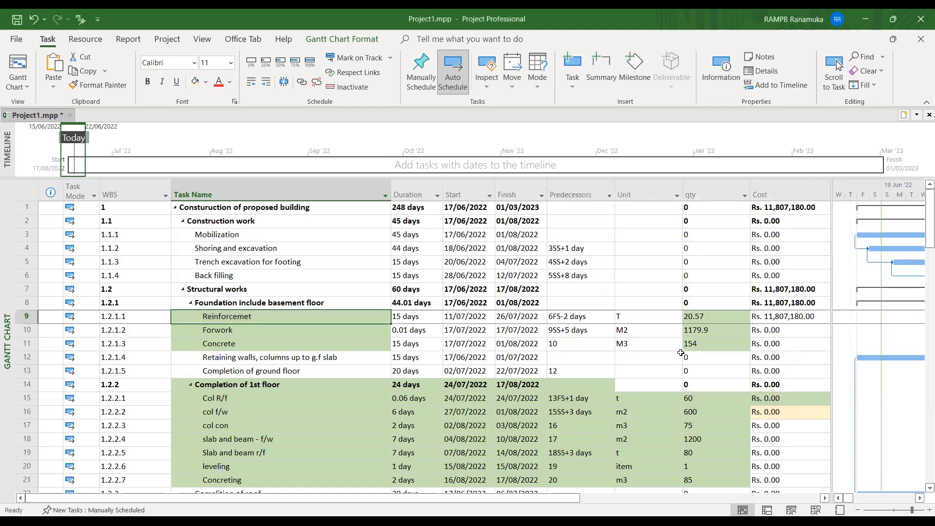
pyautogui.click(780, 314)
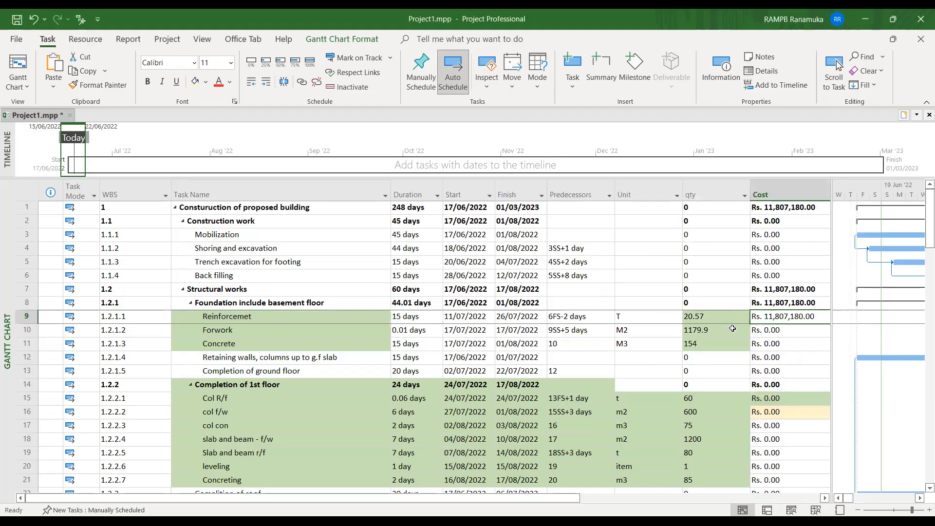
pyautogui.click(196, 83)
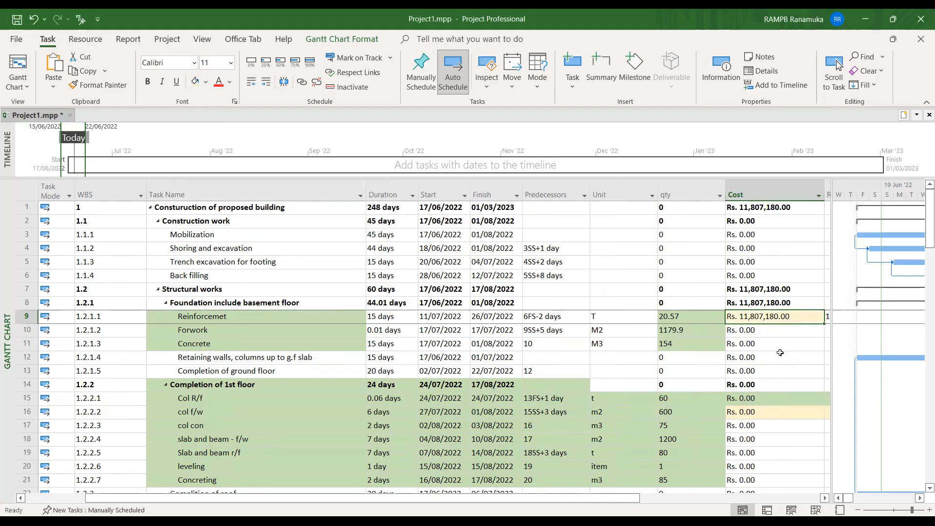
# Step: Examine the Reinforcemet task's Resource Names entry against its WBS code, quantity and cost
pyautogui.click(249, 345)
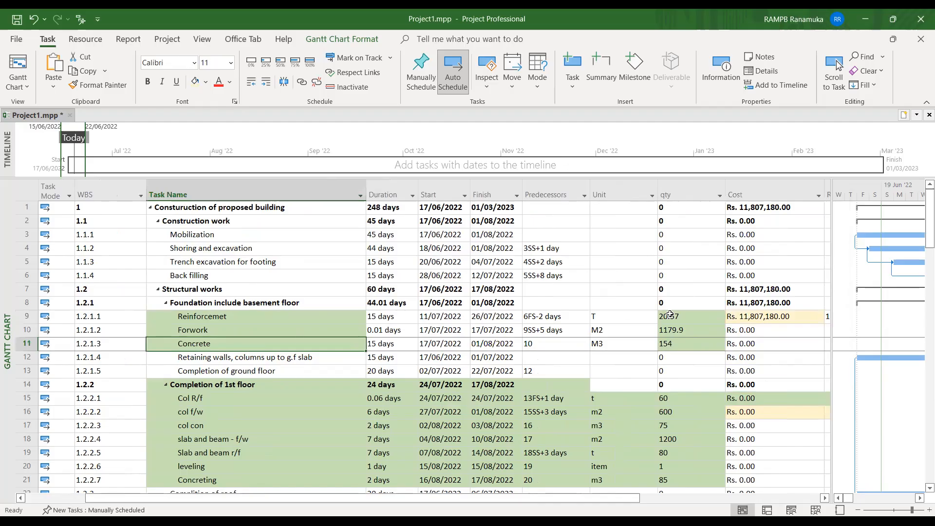
pyautogui.click(249, 320)
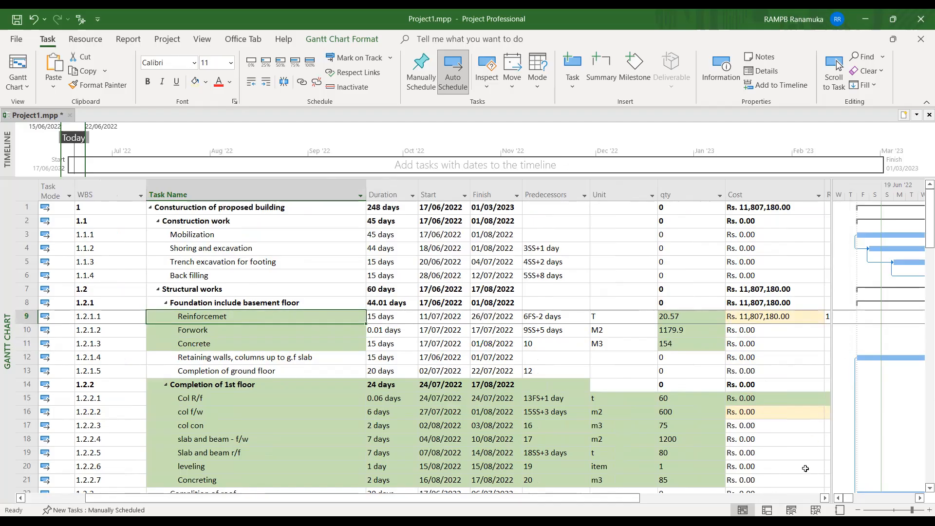
pyautogui.click(825, 498)
pyautogui.click(824, 498)
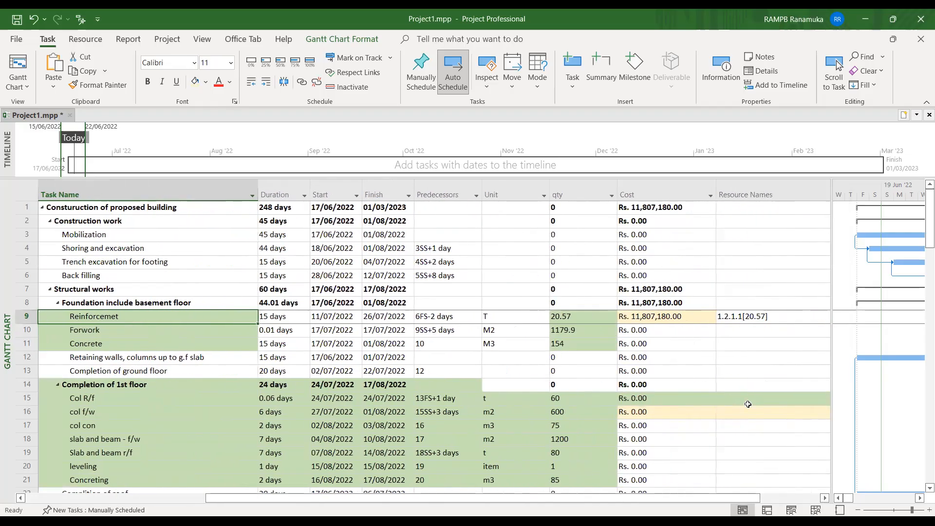
pyautogui.click(754, 315)
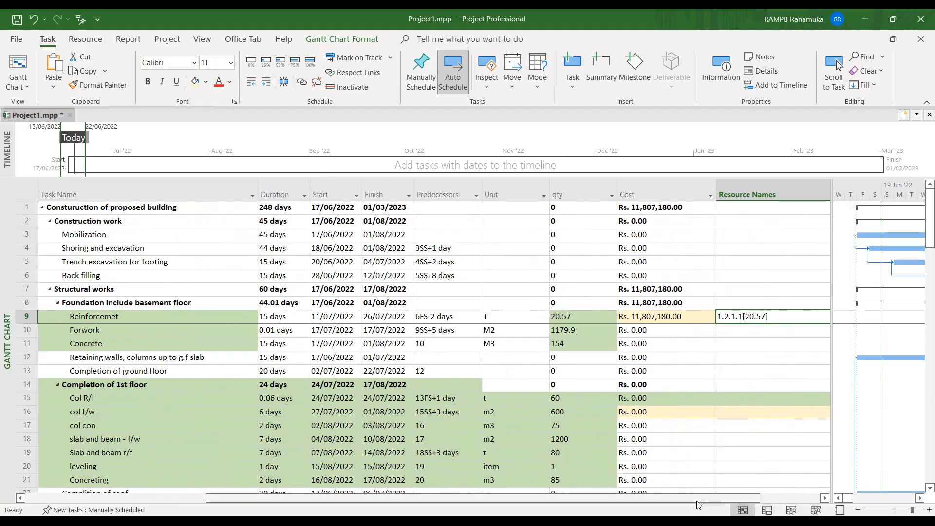
pyautogui.moveTo(706, 497); pyautogui.dragTo(487, 493)
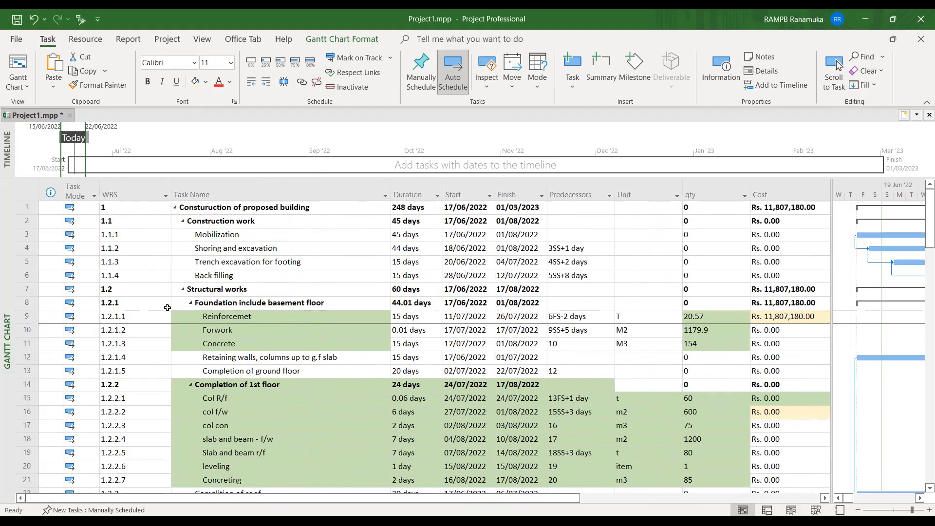
pyautogui.click(129, 316)
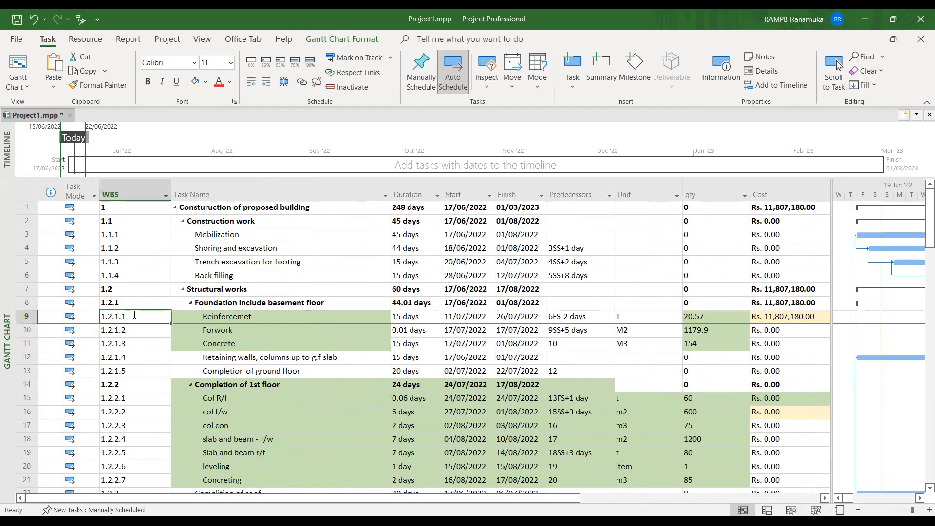
pyautogui.click(701, 318)
pyautogui.moveTo(518, 500); pyautogui.dragTo(700, 492)
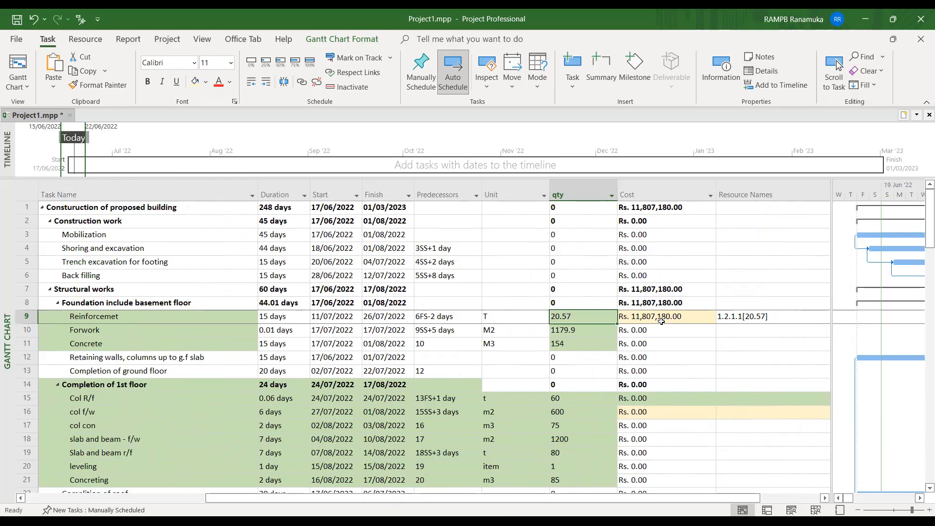
pyautogui.click(122, 330)
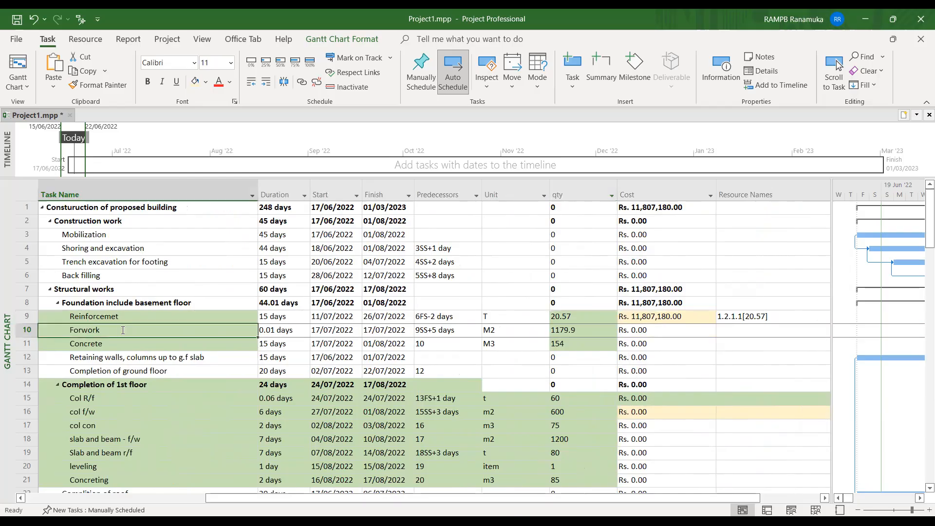
pyautogui.rightClick(123, 330)
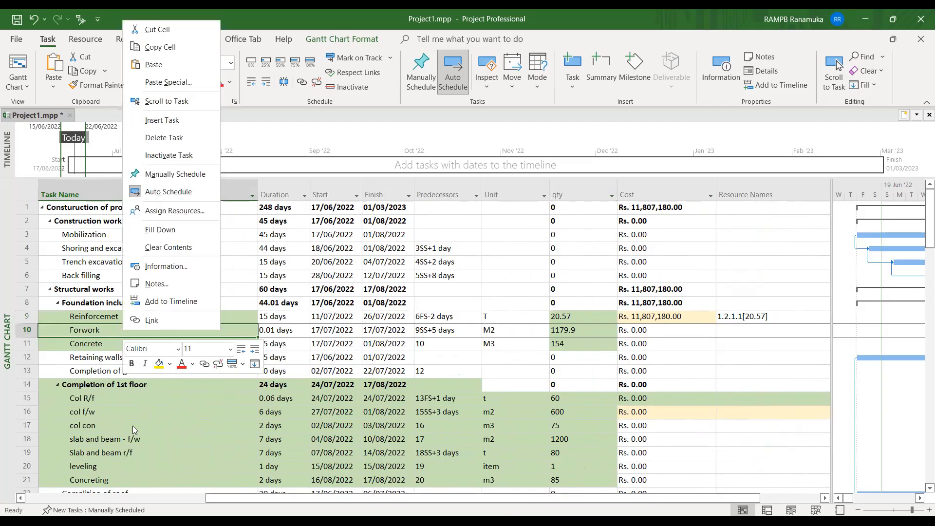
pyautogui.press('Escape')
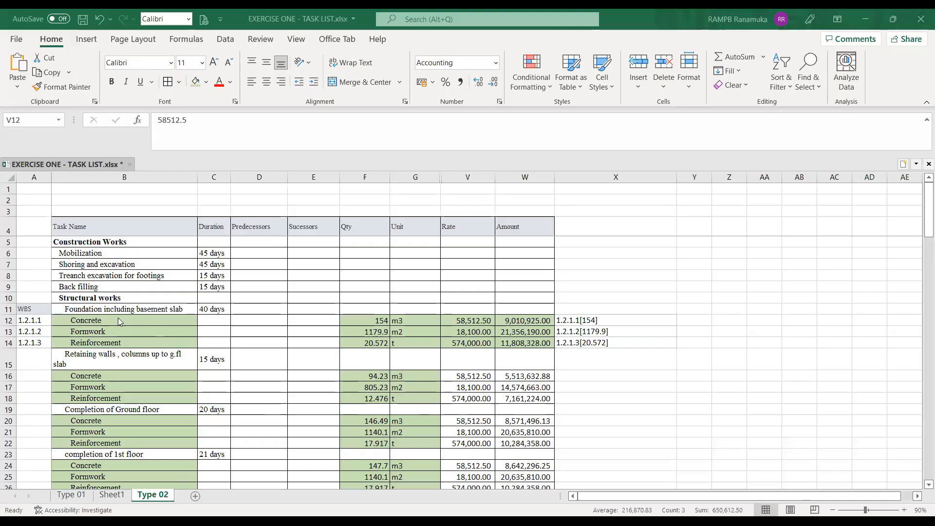
# Step: In the Excel task list, compare the foundation task order with the WBS codes and the concatenated resource strings in column X
pyautogui.click(101, 317)
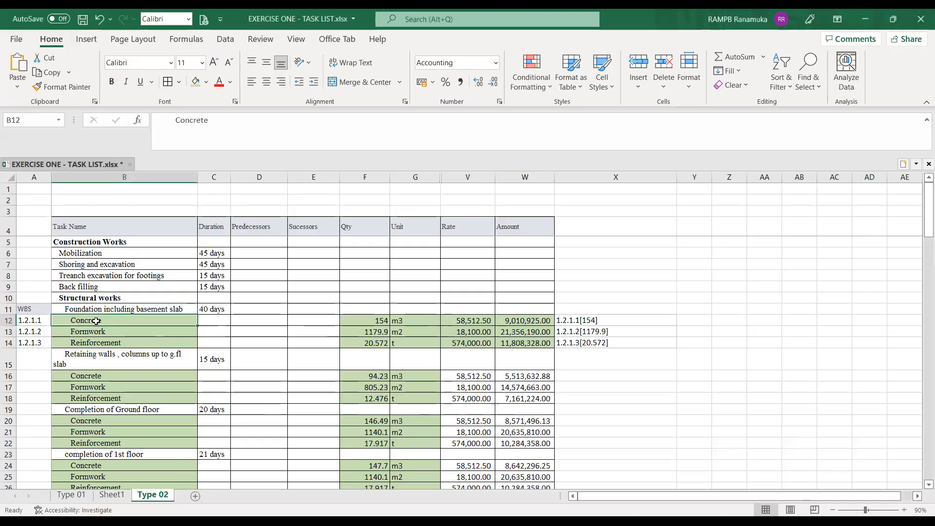
pyautogui.click(595, 320)
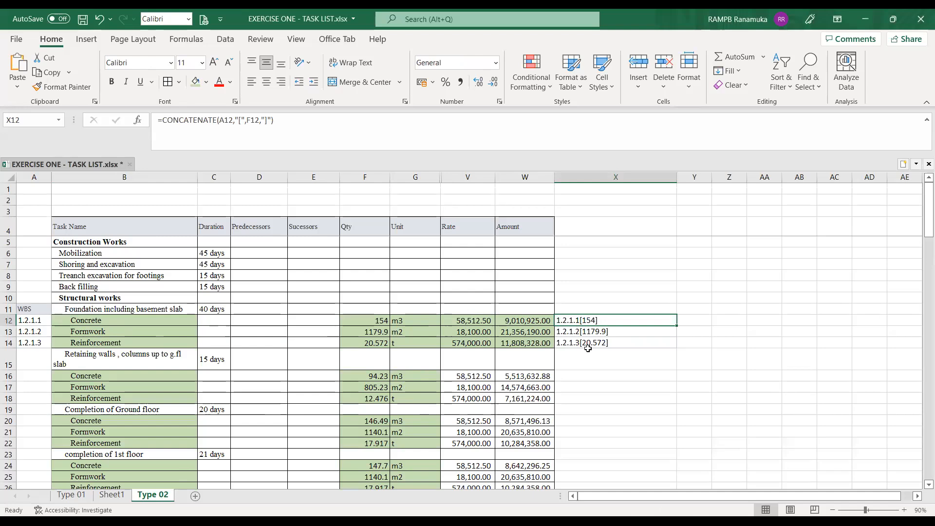
pyautogui.click(594, 344)
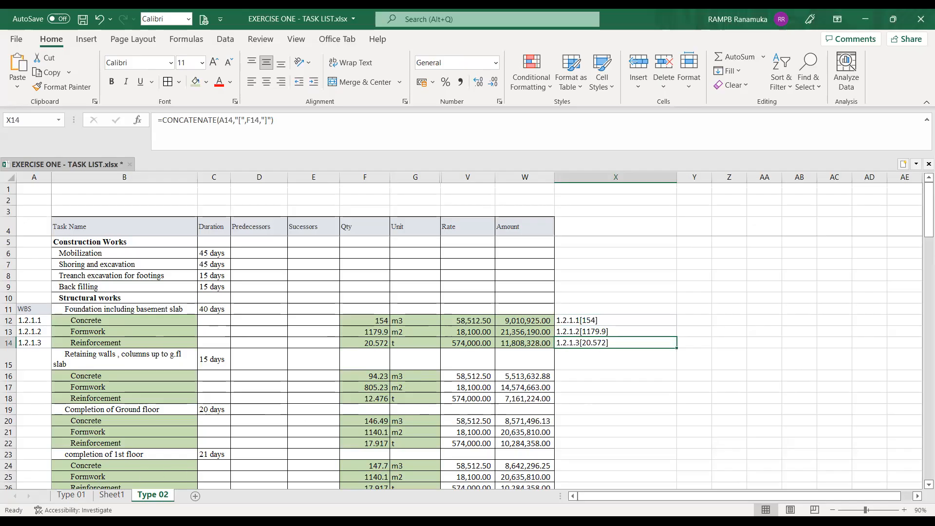
pyautogui.hotkey('alt', 'Tab')
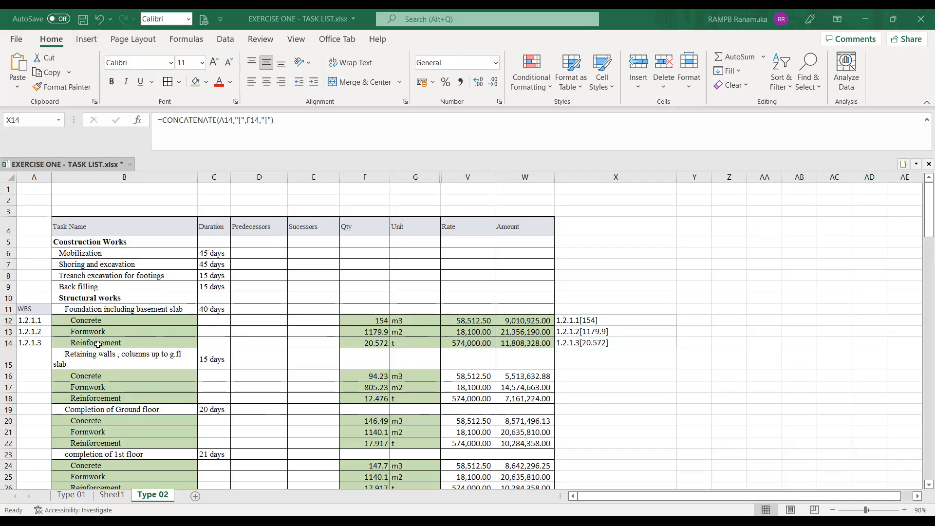
pyautogui.click(37, 310)
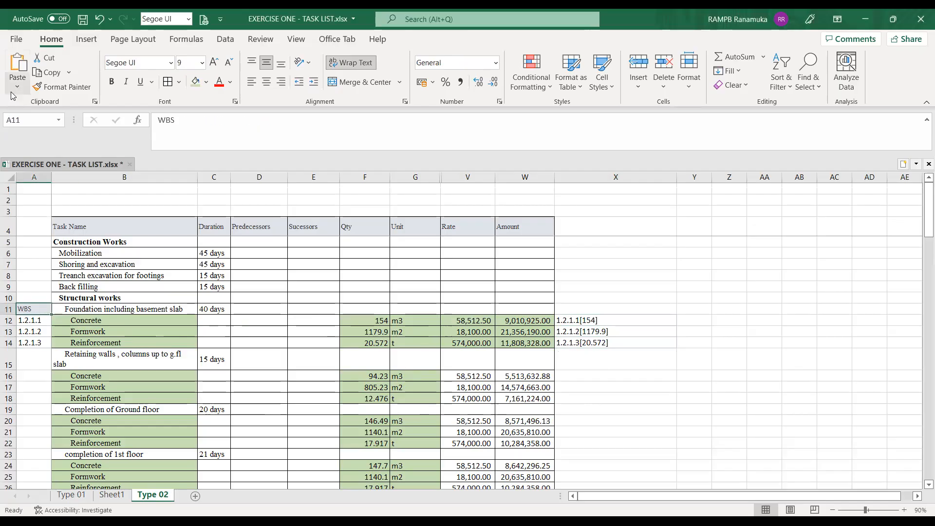
pyautogui.moveTo(30, 310); pyautogui.dragTo(24, 345)
pyautogui.click(30, 321)
pyautogui.click(32, 332)
pyautogui.click(100, 322)
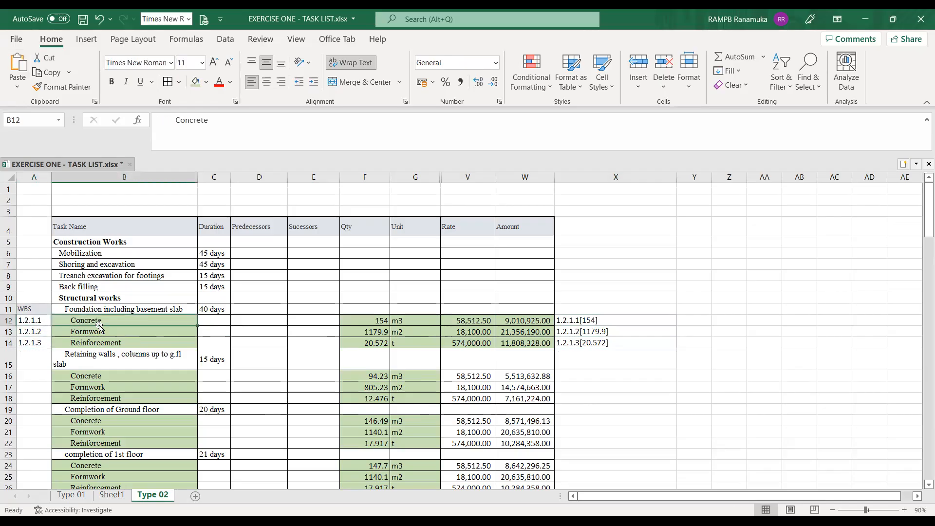
pyautogui.click(93, 344)
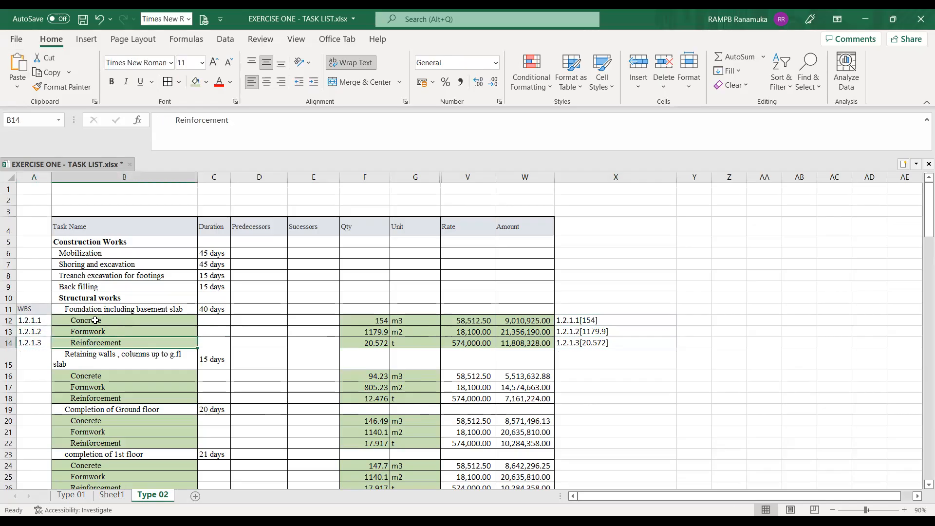
# Step: Swap the outer foundation task names by linking B12 to the Reinforcement name in B18 and B14 to the Concrete name in B16
pyautogui.click(94, 321)
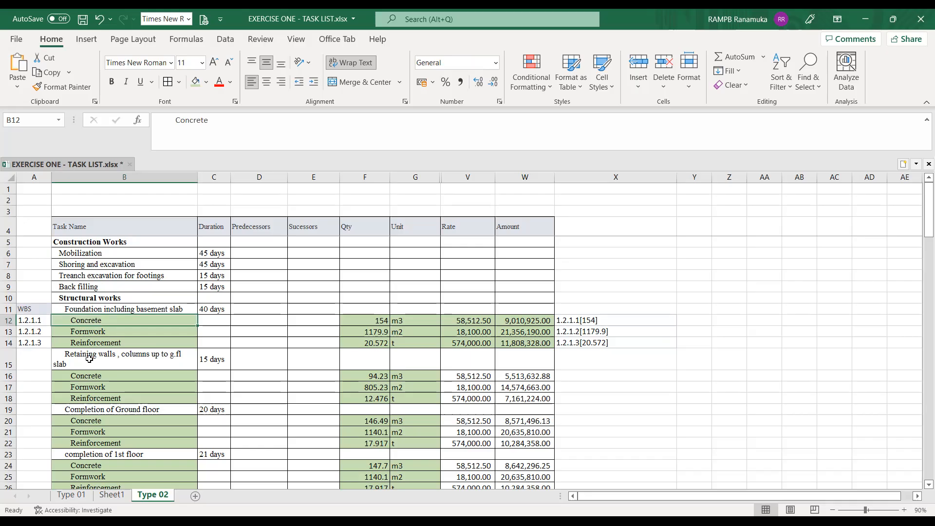
pyautogui.write('=')
pyautogui.click(82, 397)
pyautogui.press('Tab')
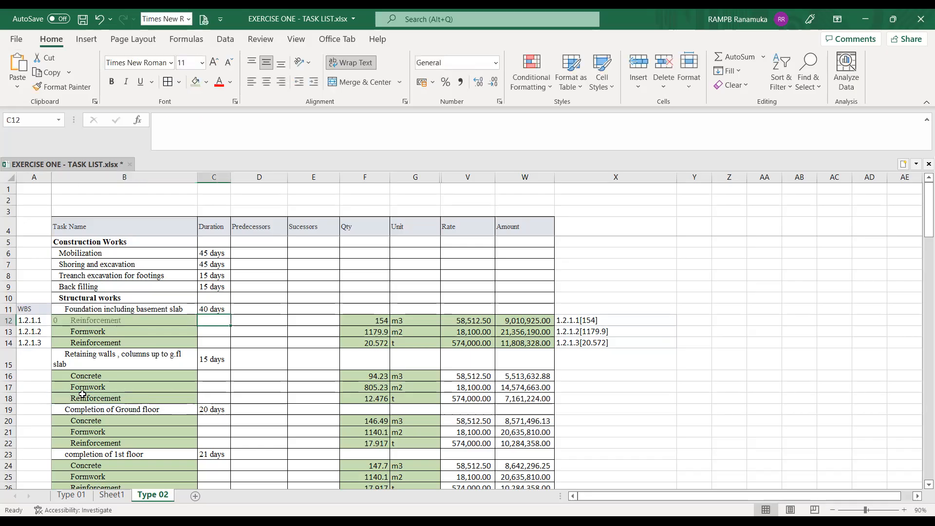
pyautogui.click(92, 343)
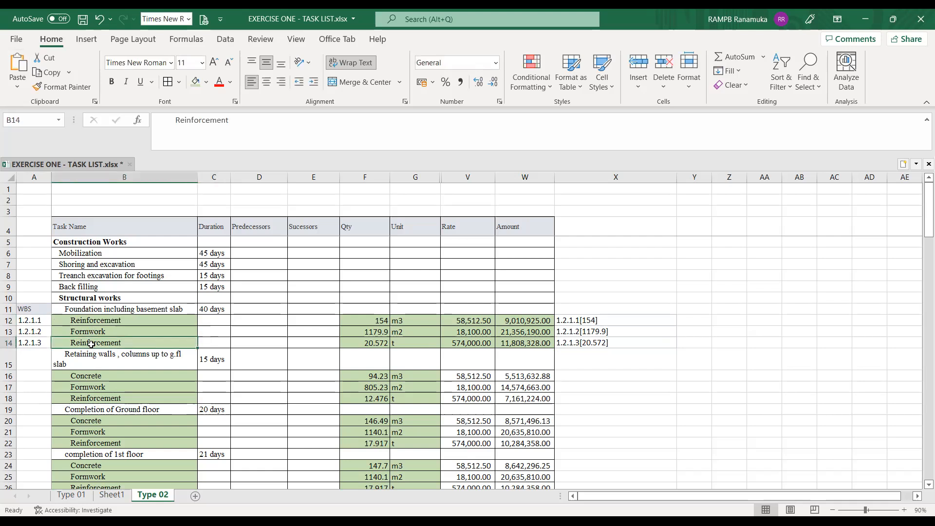
pyautogui.write('=')
pyautogui.click(94, 376)
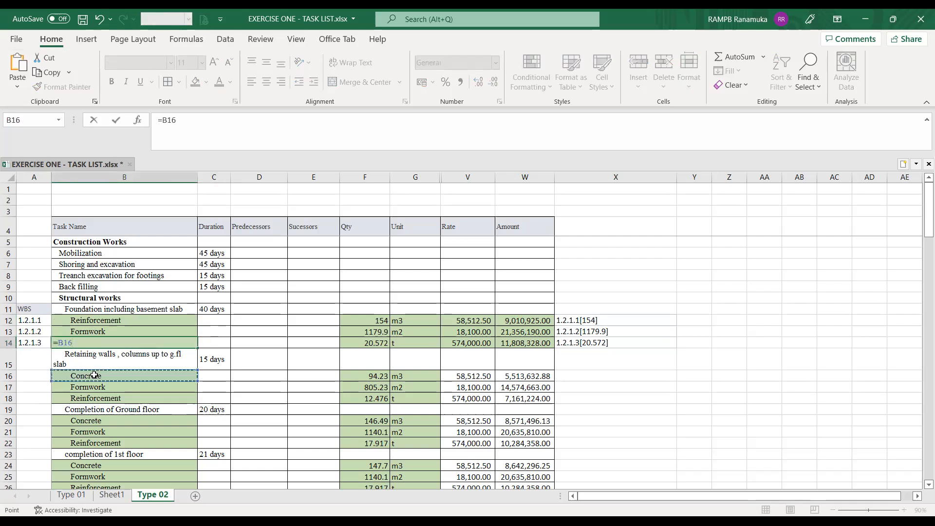
pyautogui.press('Tab')
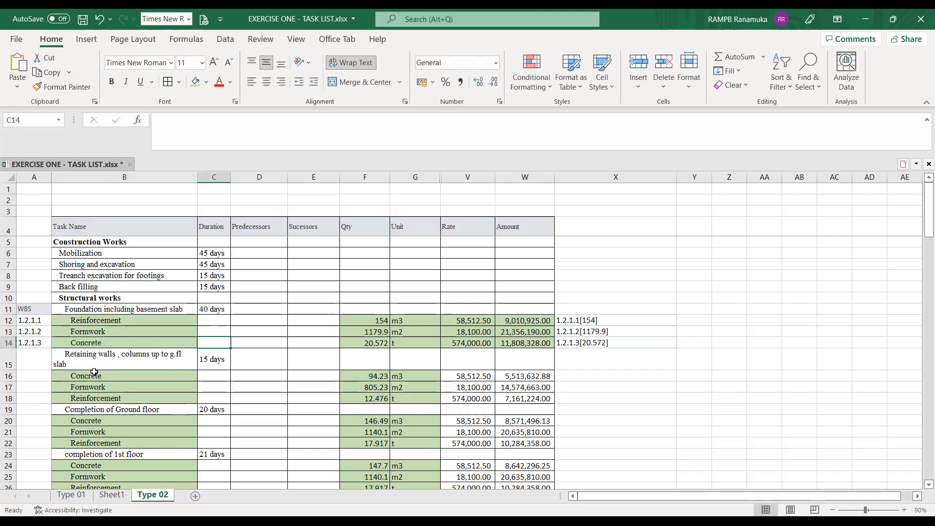
# Step: Set the foundation quantities to 20.572 for Reinforcement in F12 and 154 for Concrete in F14
pyautogui.click(368, 322)
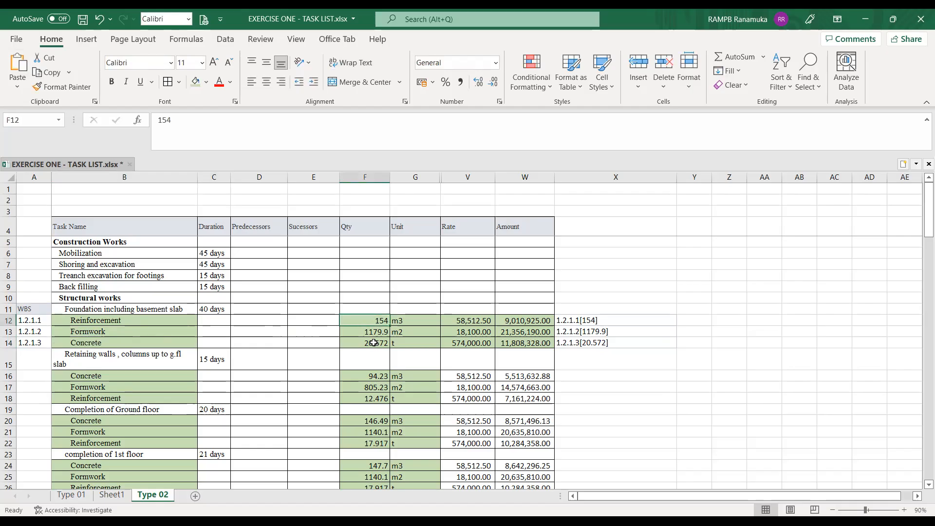
pyautogui.write('20.572')
pyautogui.press('Return')
pyautogui.click(374, 343)
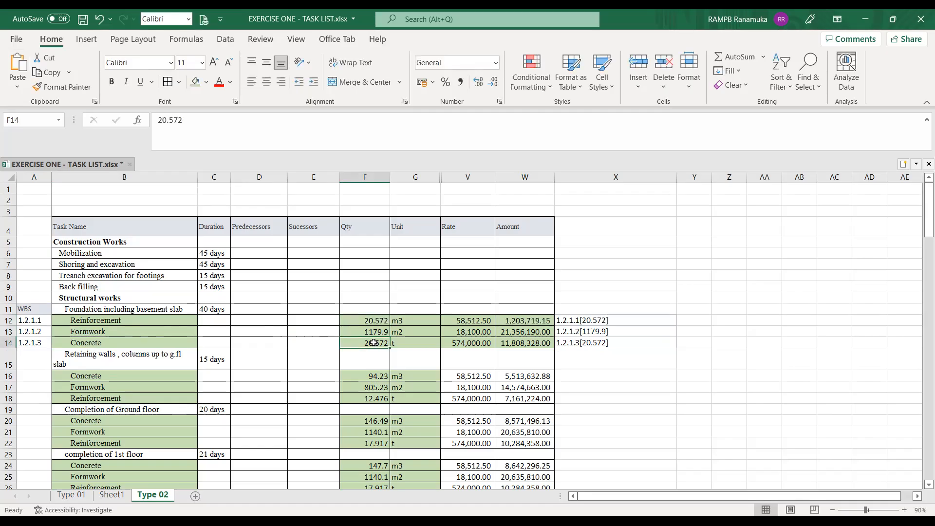
pyautogui.write('154')
pyautogui.press('Tab')
# Step: Set the foundation Concrete rate in V14 to 58,512.00 and select the Reinforcement rate cell V12
pyautogui.press('Tab')
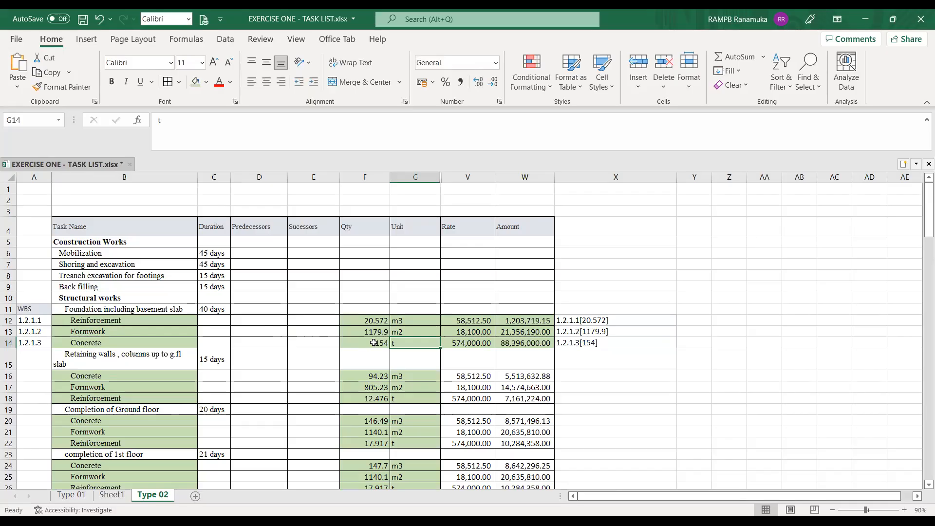
pyautogui.press('Up')
pyautogui.press('Down')
pyautogui.write('58')
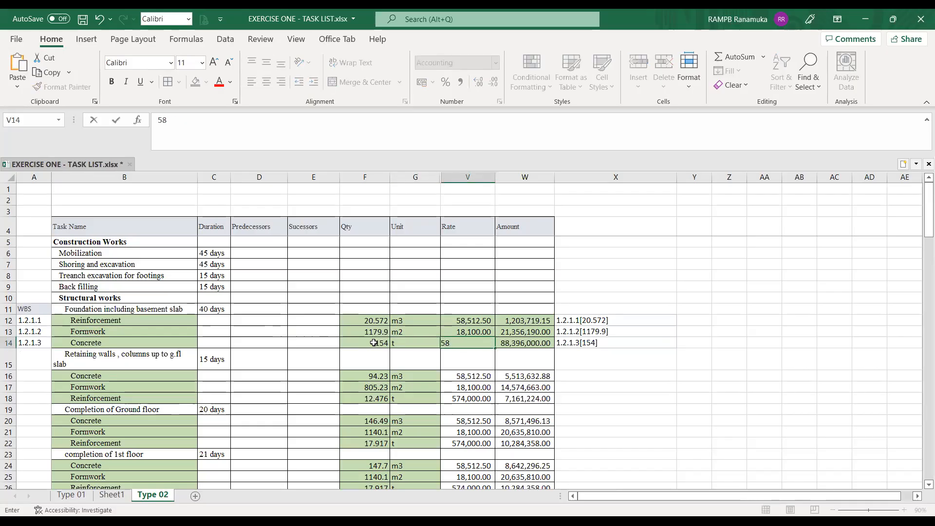
pyautogui.press('Up')
pyautogui.press('Up')
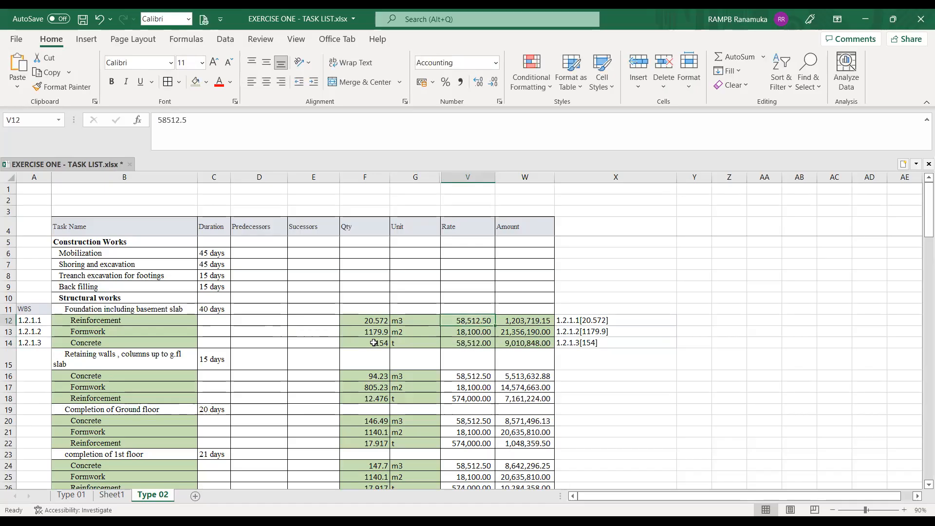
# Step: Set the foundation Reinforcement rate in V12 to 574,000 and check the row's name, quantity and unit
pyautogui.write('574,000')
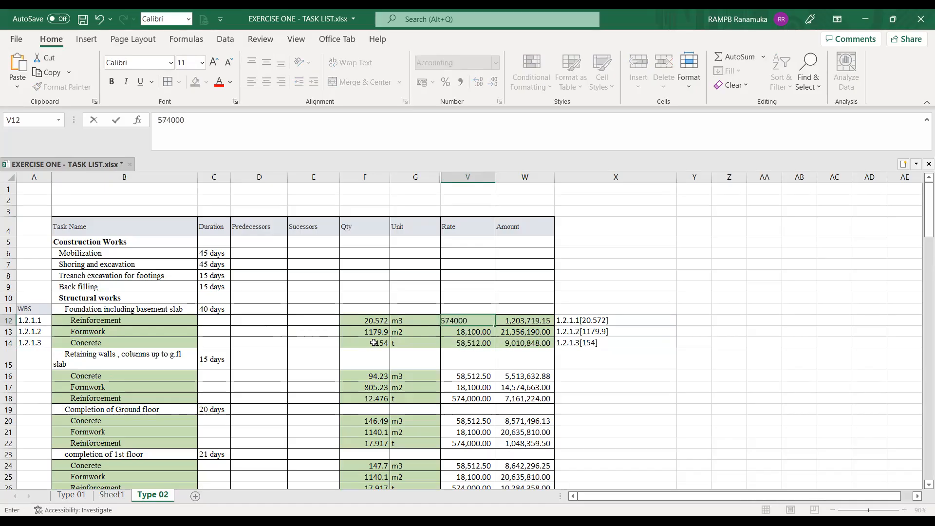
pyautogui.press('Return')
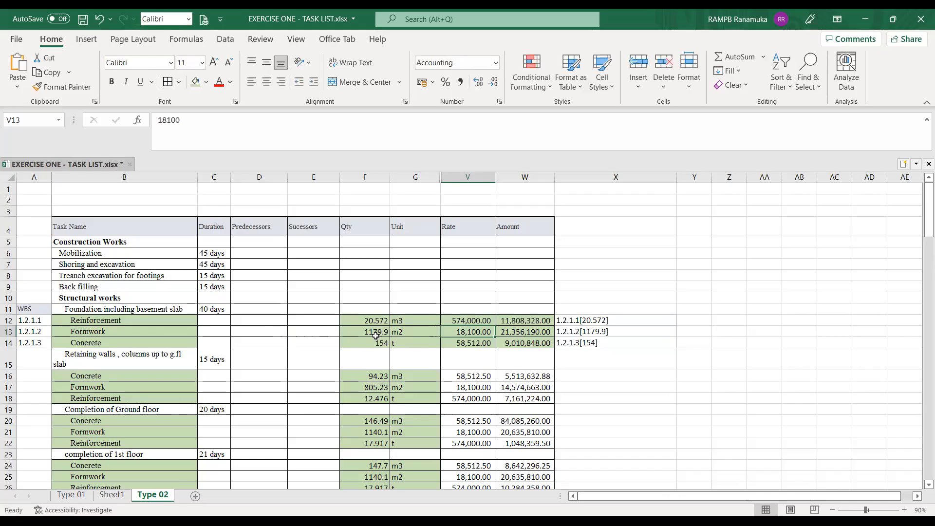
pyautogui.click(107, 320)
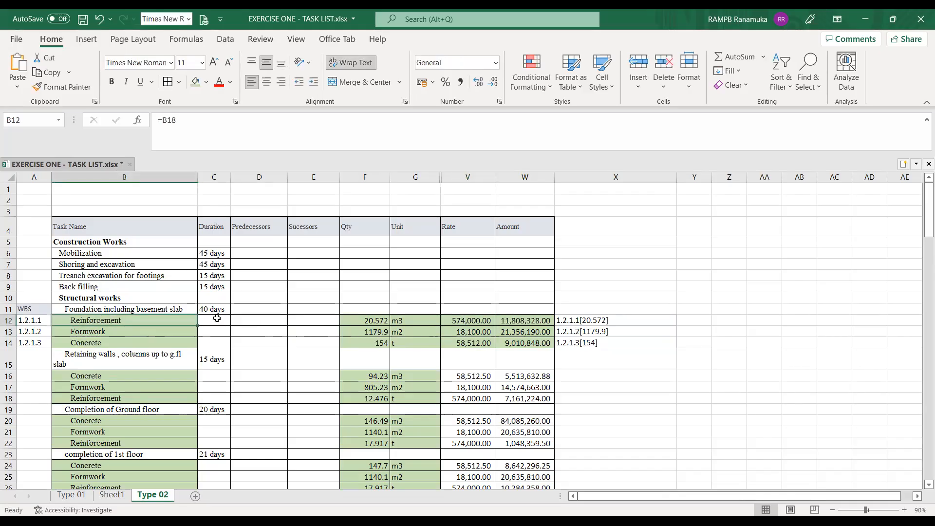
pyautogui.click(116, 341)
pyautogui.click(361, 322)
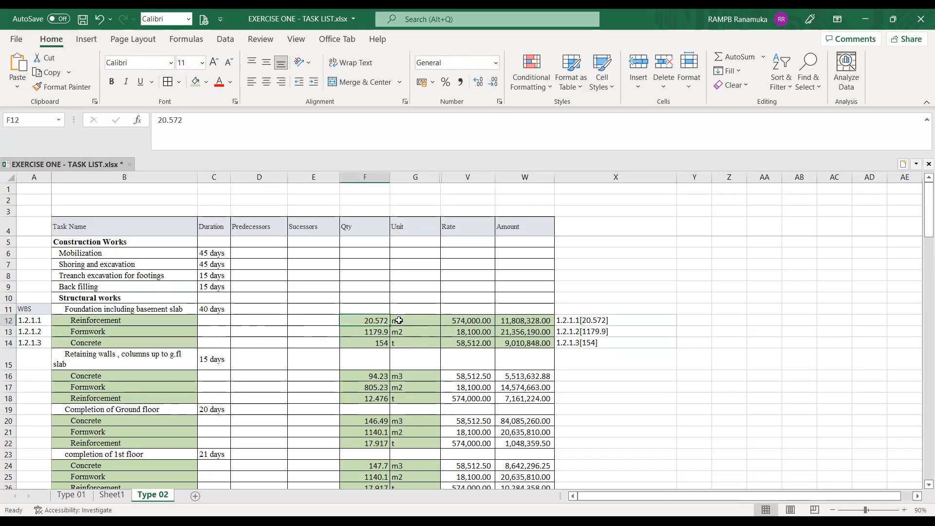
pyautogui.click(403, 321)
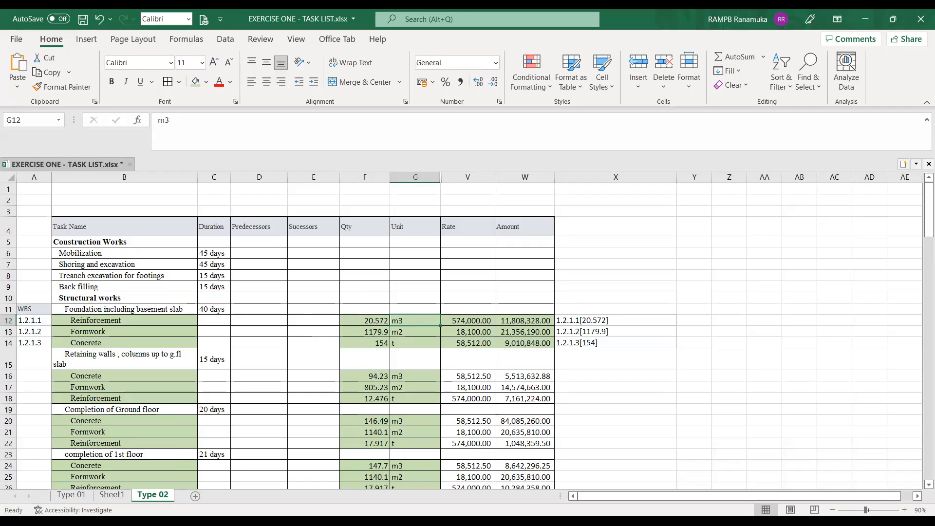
# Step: Copy the Reinforcement resource string 1.2.1.1[20.57] from Microsoft Project into Y12 of the Excel task list and widen column Y
pyautogui.hotkey('alt', 'Tab')
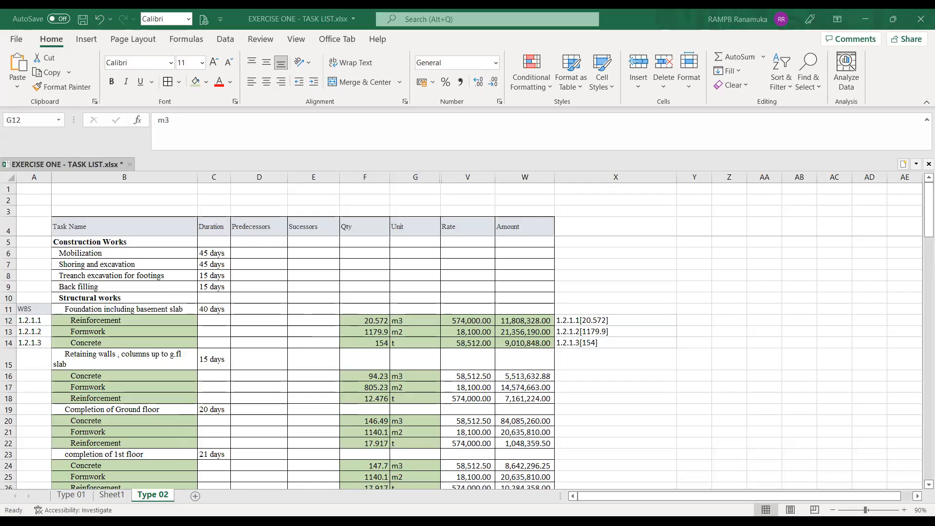
pyautogui.click(696, 321)
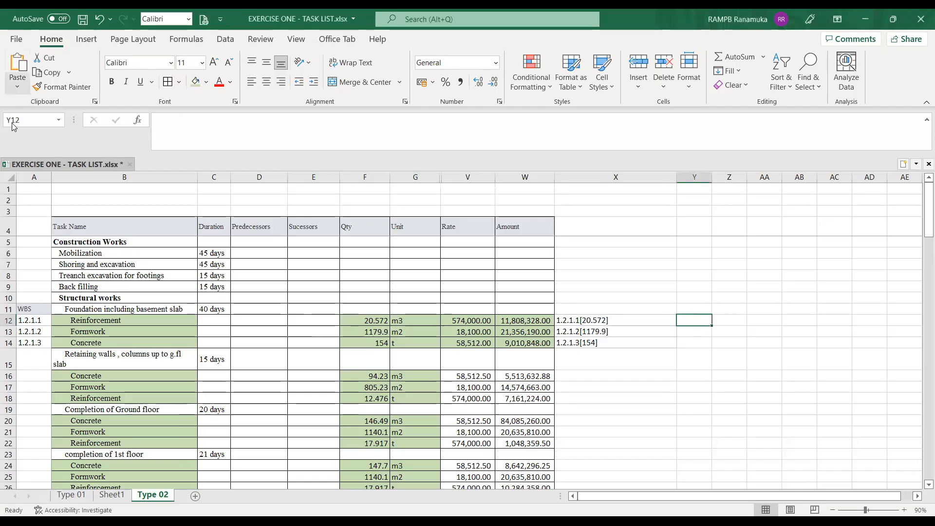
pyautogui.moveTo(712, 181); pyautogui.dragTo(828, 198)
# Step: Compare the string in Y12 with the Reinforcement WBS code and quantity, and look over the task names below it
pyautogui.click(98, 320)
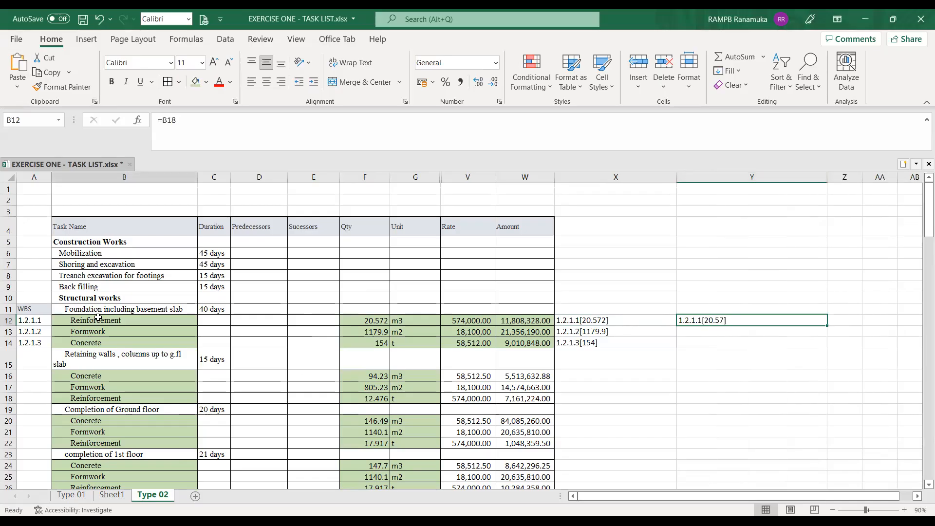
pyautogui.click(693, 321)
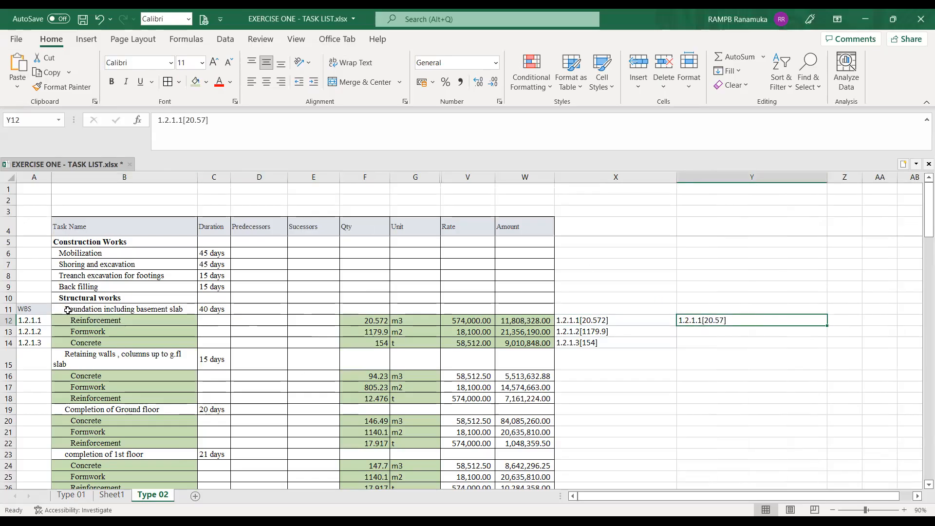
pyautogui.click(30, 321)
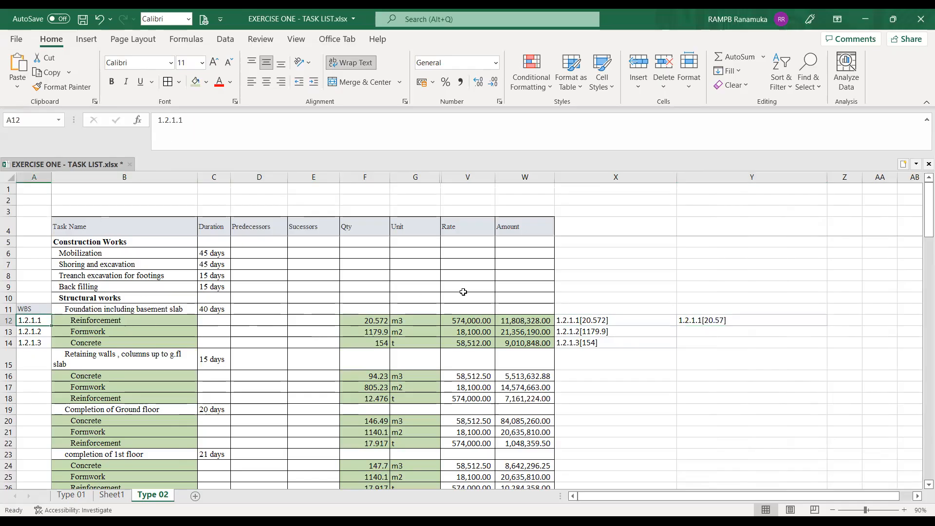
pyautogui.click(710, 321)
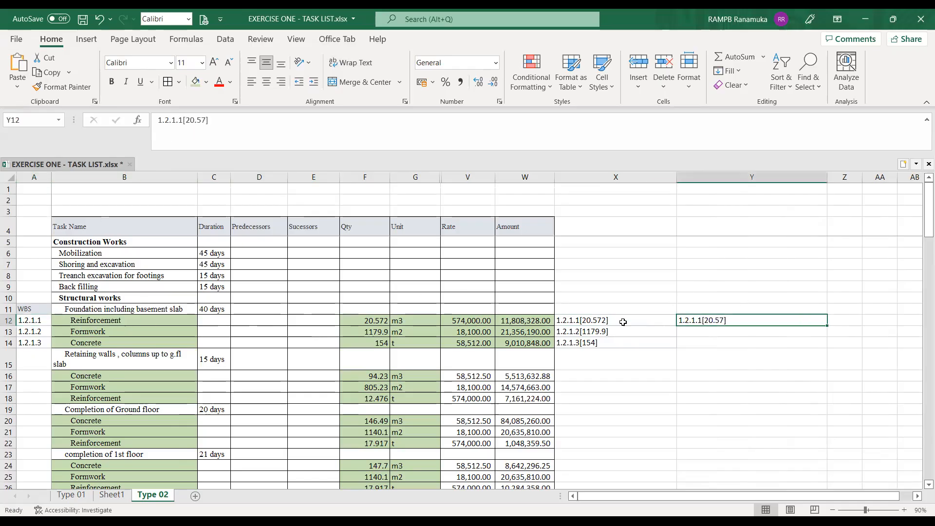
pyautogui.click(364, 319)
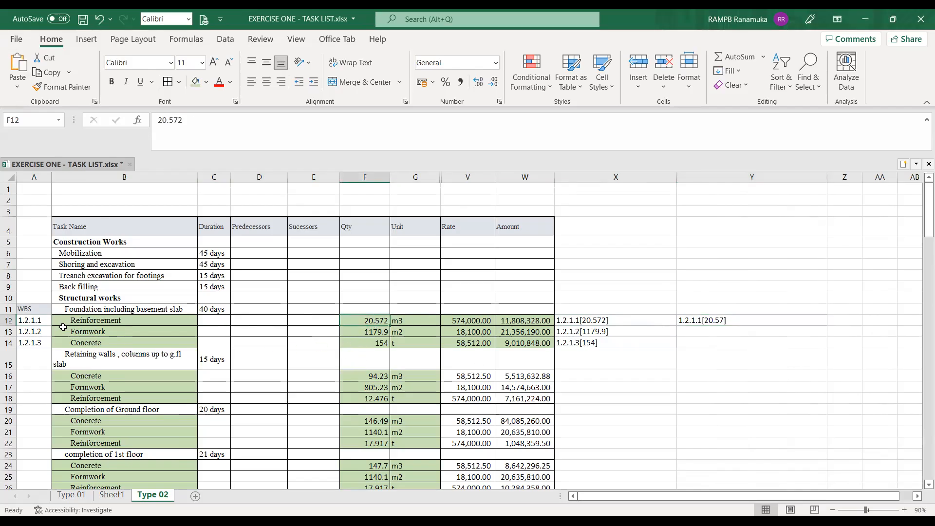
pyautogui.click(87, 332)
pyautogui.click(87, 343)
pyautogui.click(86, 378)
pyautogui.click(81, 390)
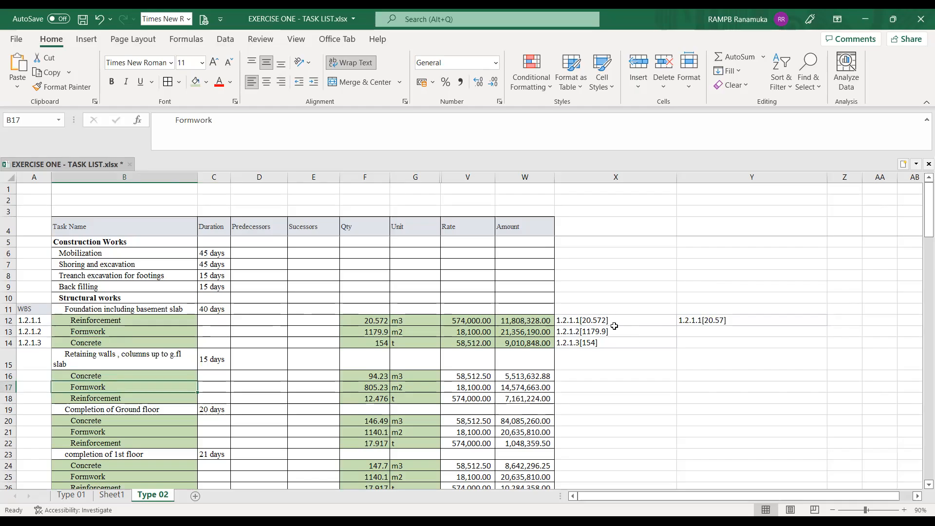
# Step: Examine the CONCATENATE formulas in X12 to X14 that join each WBS code with its bracketed quantity
pyautogui.click(602, 335)
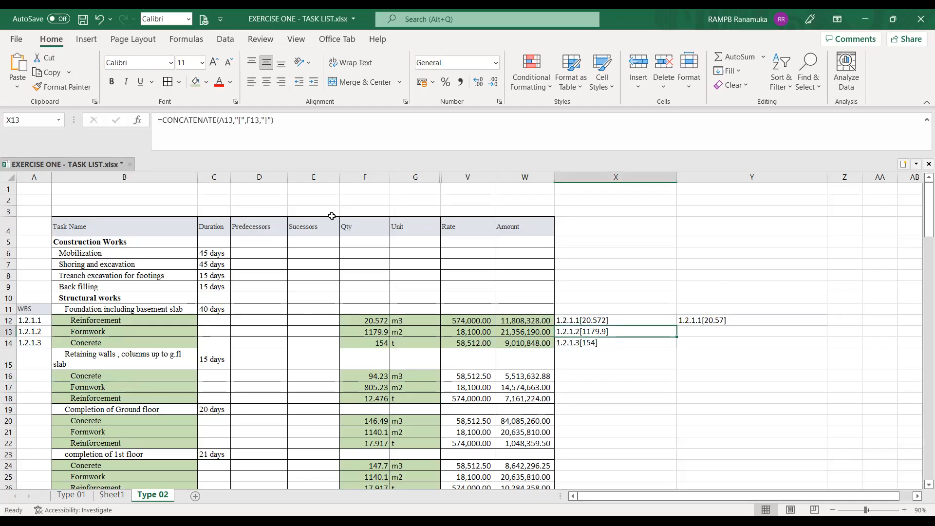
pyautogui.click(199, 121)
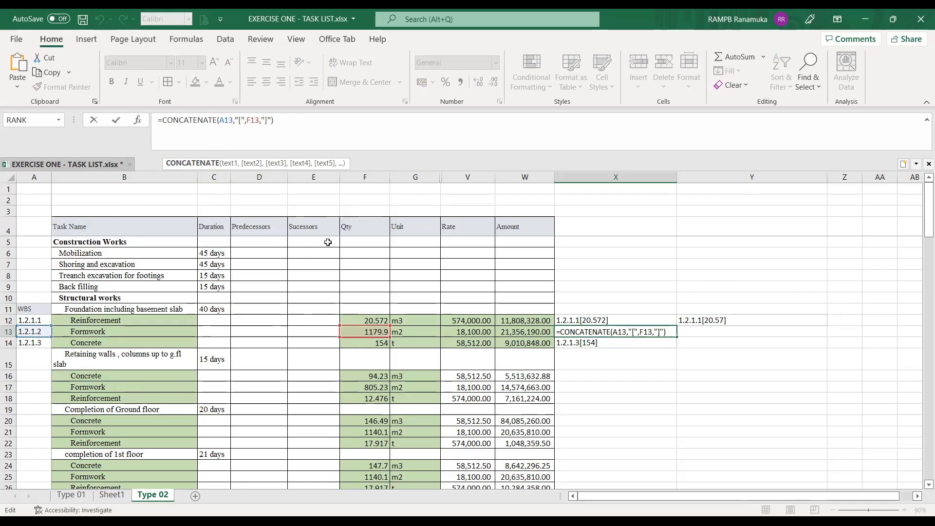
pyautogui.click(293, 121)
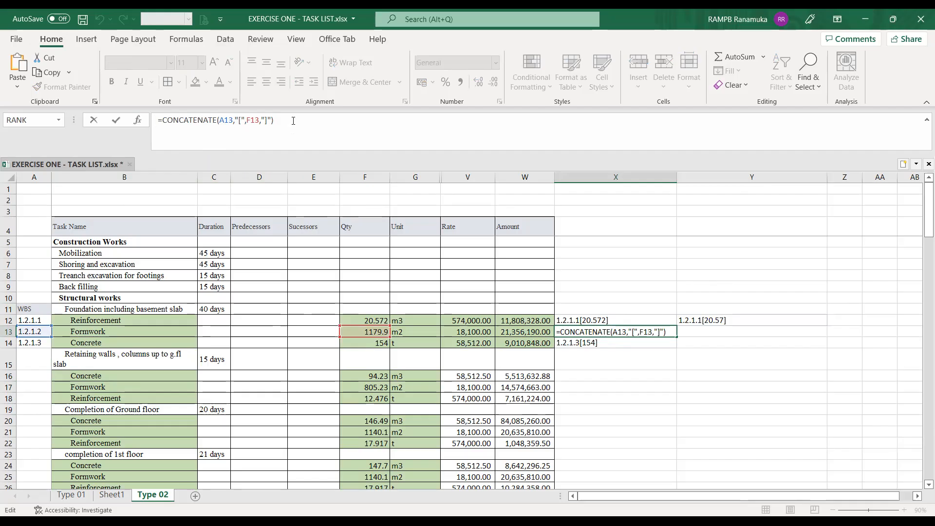
pyautogui.press('Tab')
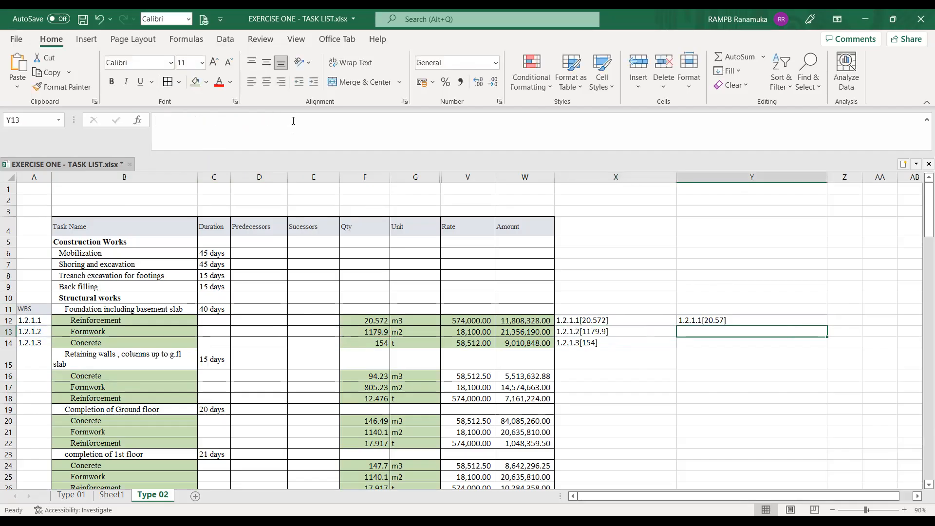
pyautogui.click(613, 331)
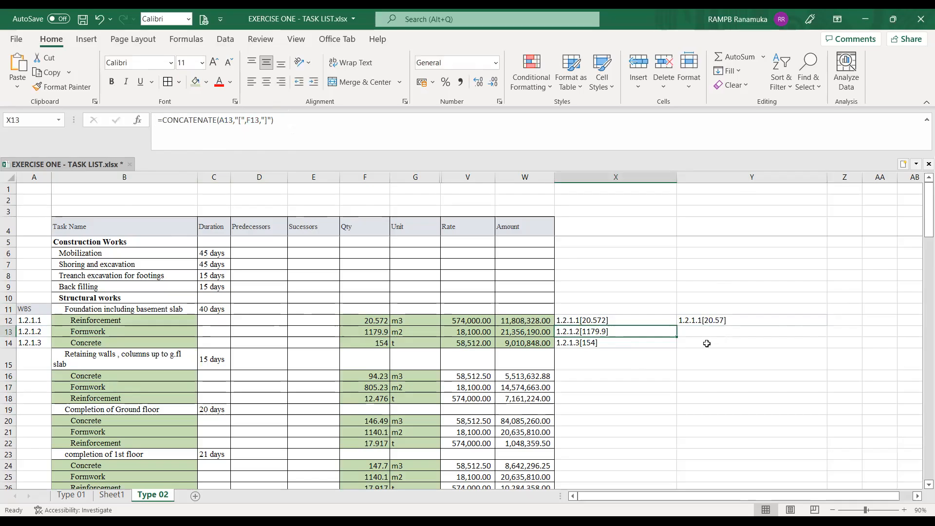
pyautogui.moveTo(681, 336); pyautogui.dragTo(681, 348)
pyautogui.click(625, 344)
pyautogui.click(614, 322)
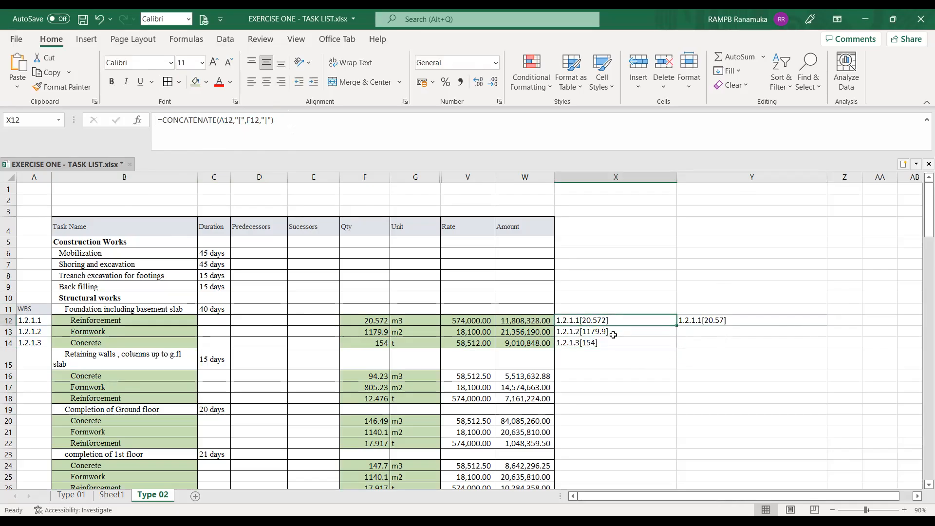
pyautogui.click(603, 344)
pyautogui.click(605, 330)
pyautogui.click(639, 350)
# Step: Copy the Formwork and Concrete resource strings from X13:X14 and paste them as values into Y13:Y14
pyautogui.moveTo(630, 332); pyautogui.dragTo(618, 342)
pyautogui.click(44, 72)
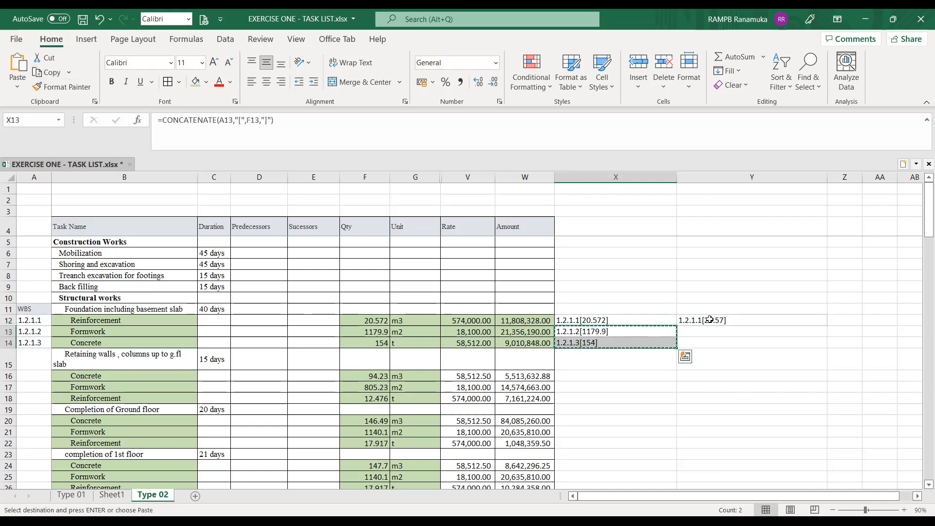
pyautogui.click(700, 333)
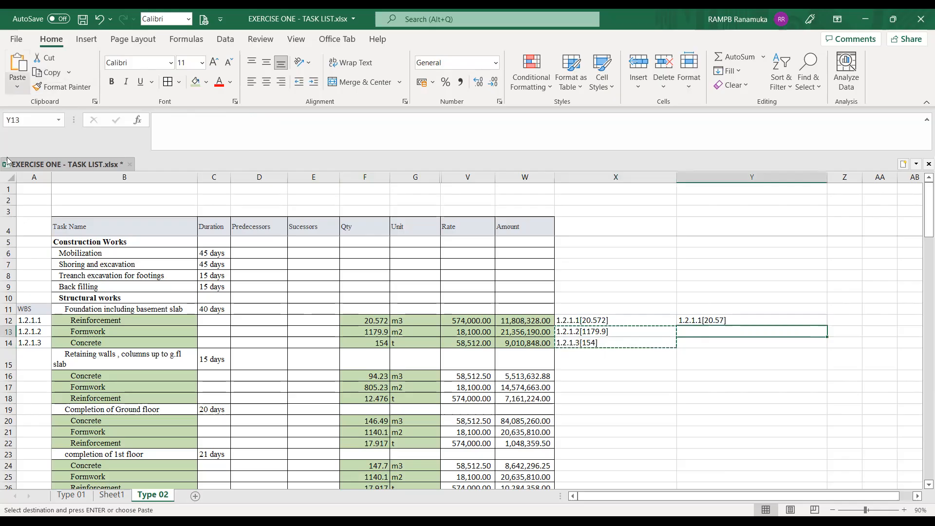
pyautogui.hotkey('ctrl', 'v')
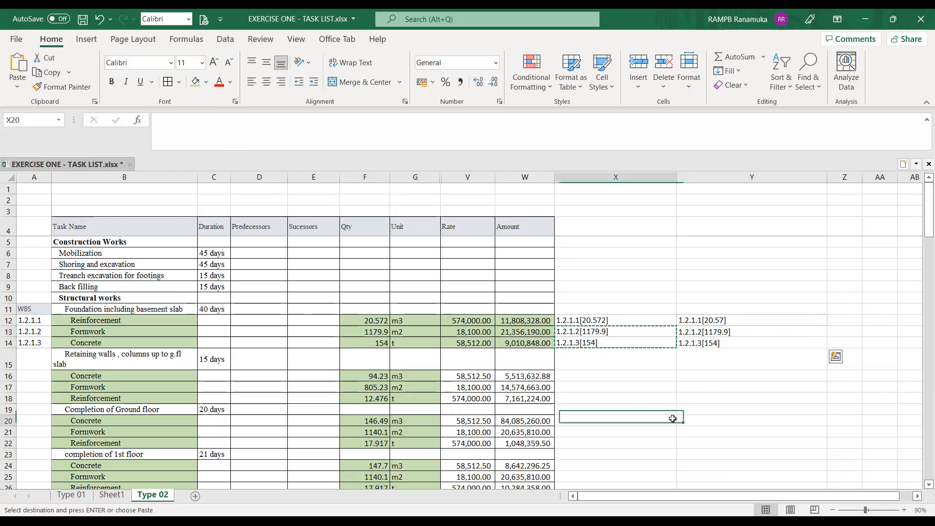
# Step: Copy the strings in Y13:Y14 and paste them into Resource Names for the Forwork and Concrete tasks in Microsoft Project
pyautogui.hotkey('ctrl', 'c')
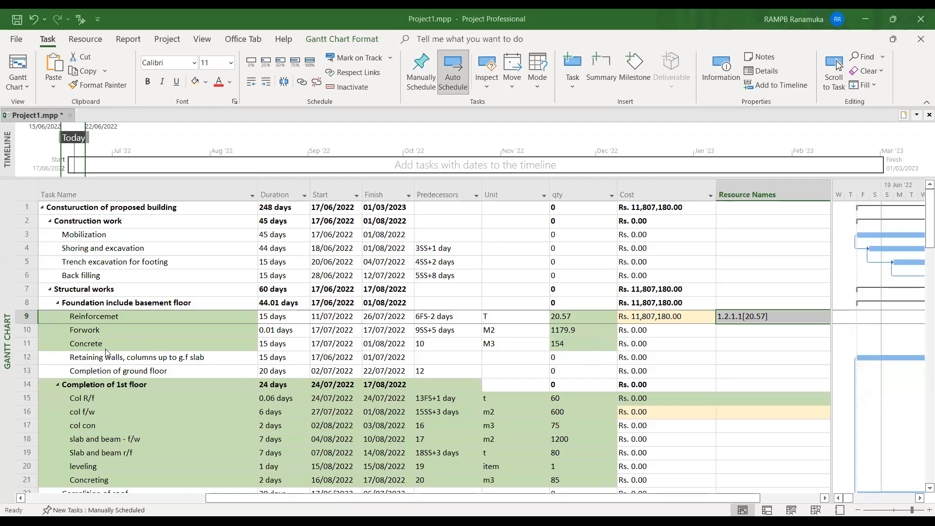
pyautogui.click(94, 331)
pyautogui.click(744, 330)
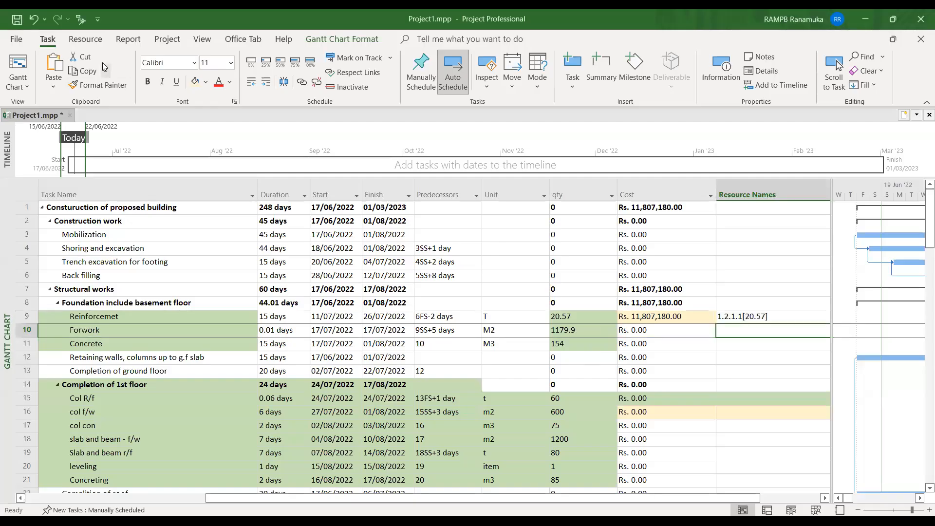
pyautogui.click(53, 68)
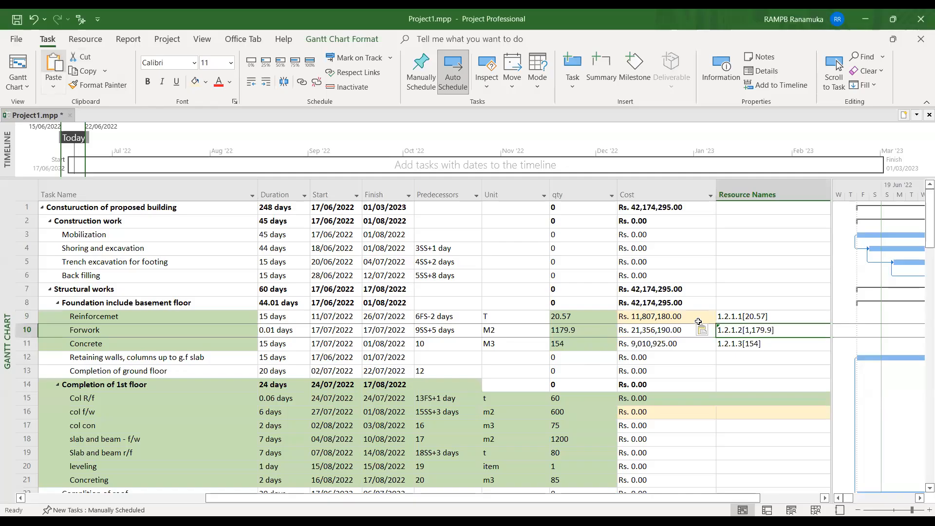
# Step: Apply the light orange background colour to the cost cells of the foundation Forwork and Concrete tasks
pyautogui.click(658, 381)
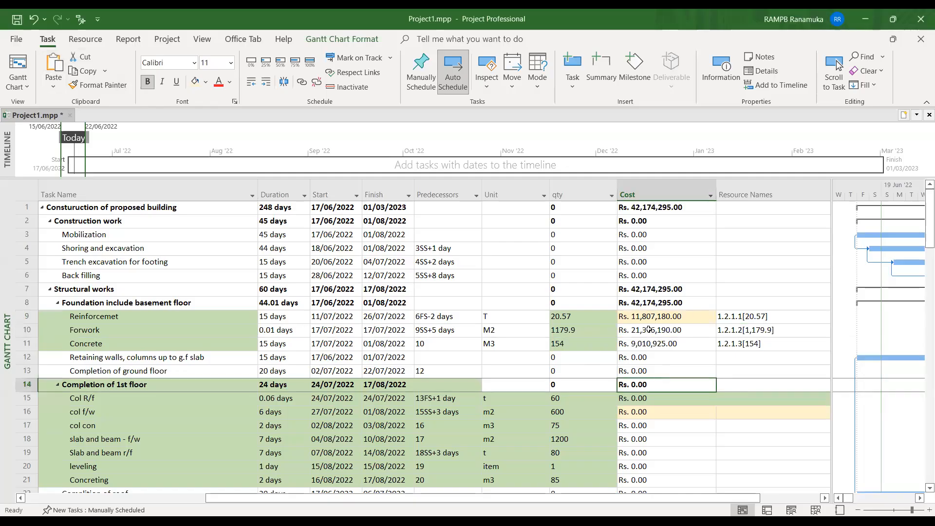
pyautogui.click(649, 330)
pyautogui.moveTo(653, 334); pyautogui.dragTo(653, 345)
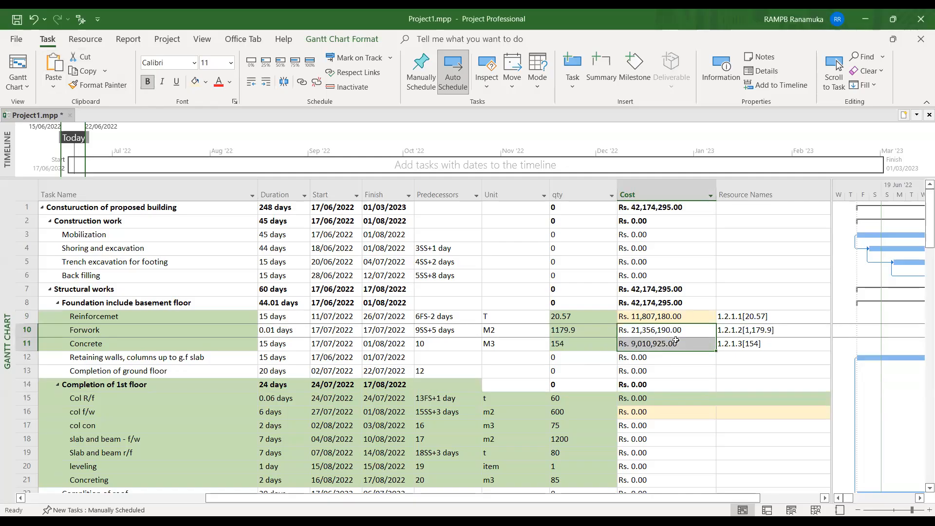
pyautogui.click(198, 84)
pyautogui.click(722, 390)
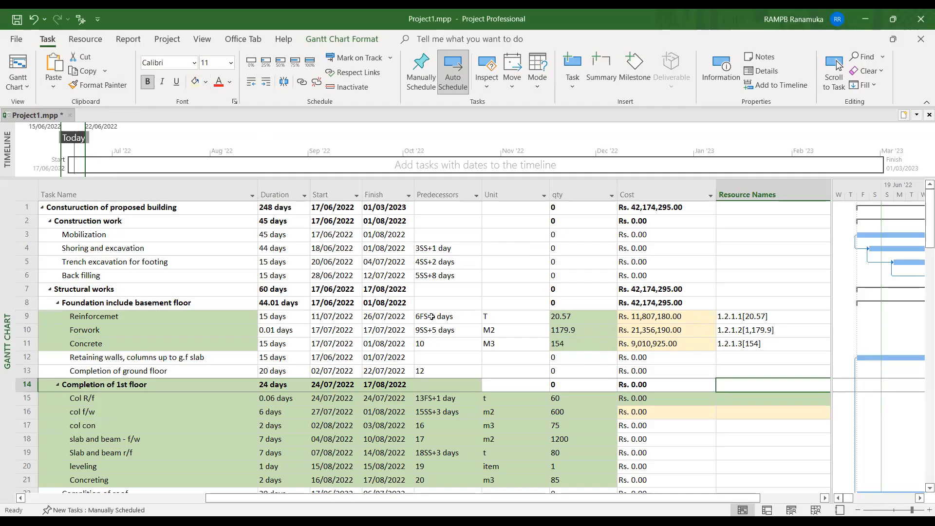
# Step: Inspect the resources assigned to the Forwork task in the Assign Resources dialog and close it
pyautogui.click(135, 328)
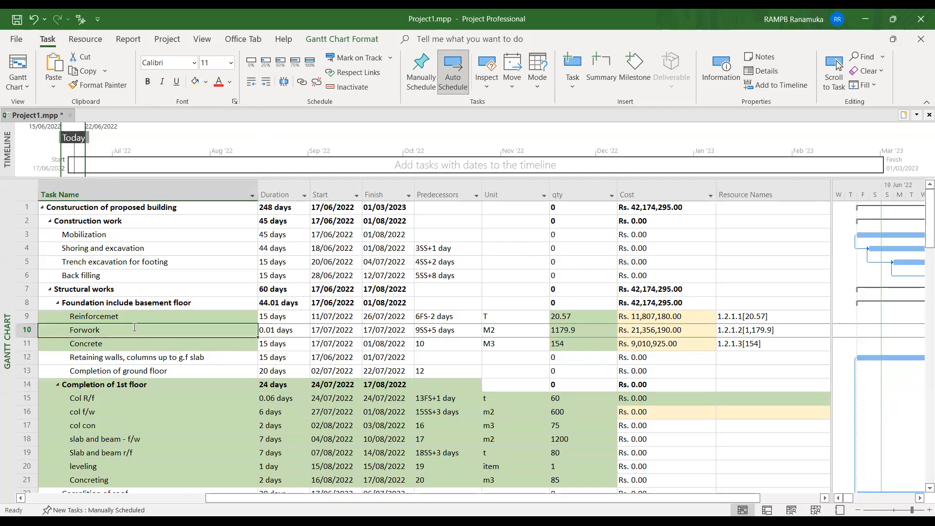
pyautogui.hotkey('shift', 'F10')
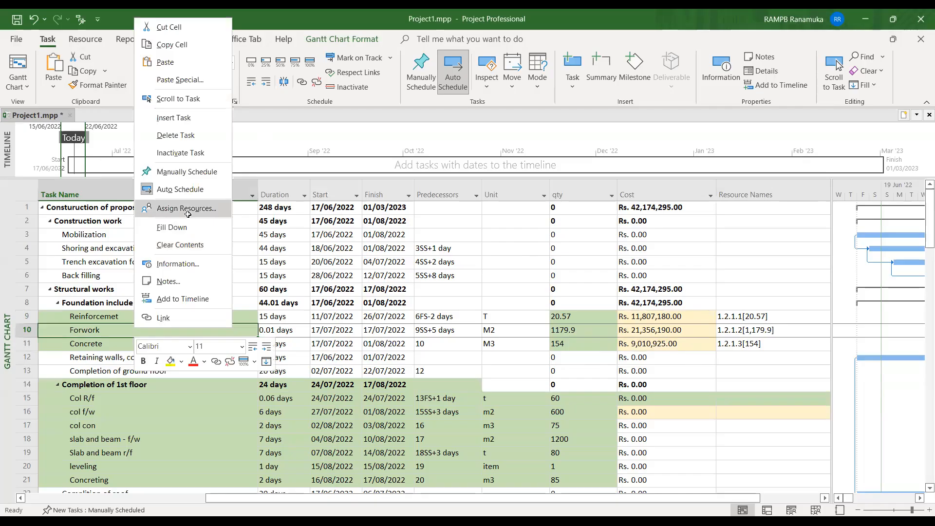
pyautogui.click(187, 209)
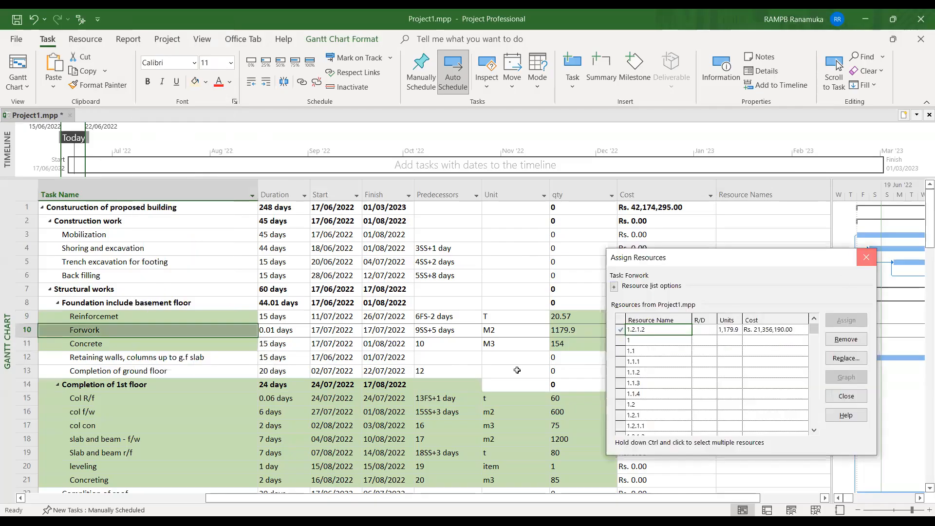
pyautogui.click(867, 258)
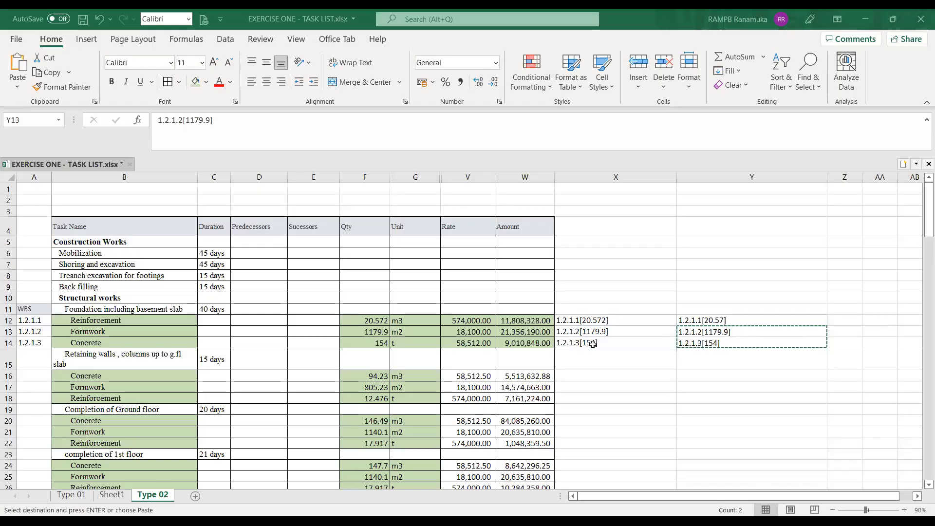
# Step: Switch back to the Excel task list, clear the pending copy of Y13:Y14 and select X17
pyautogui.hotkey('shift', 'Down')
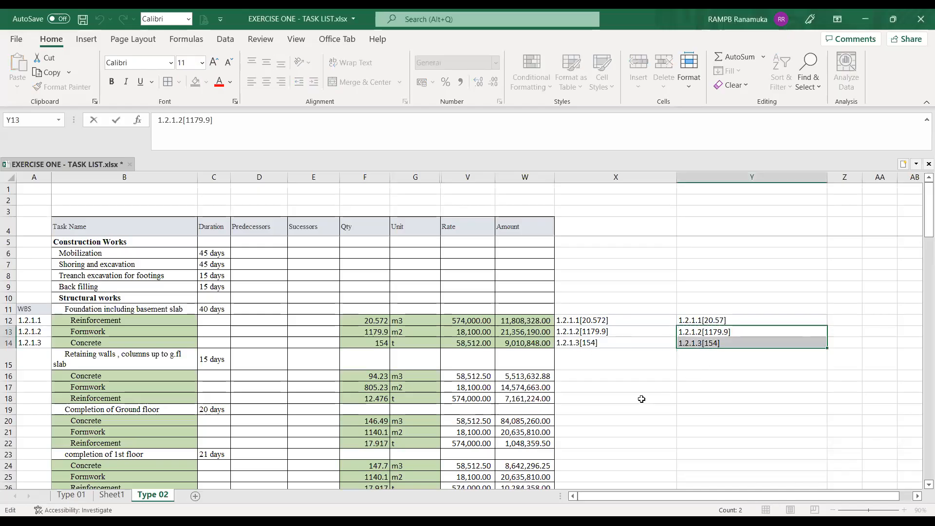
pyautogui.press('Escape')
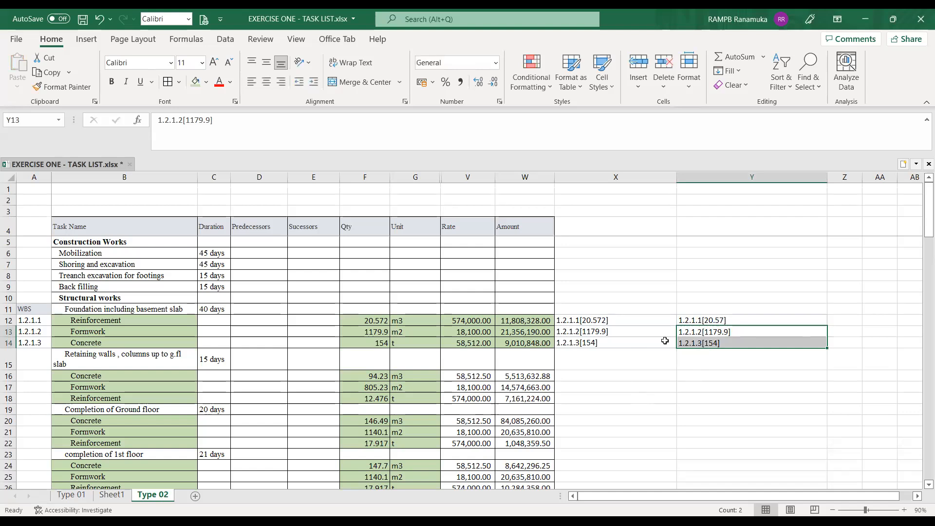
pyautogui.click(616, 388)
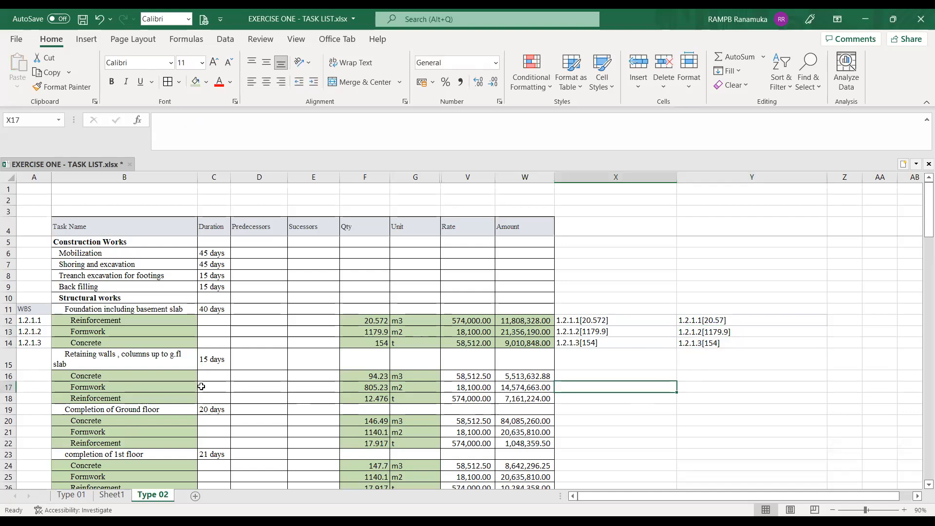
# Step: Fill the WBS and quantity CONCATENATE formula from X14 down to X18 and check the references in X16's formula
pyautogui.click(592, 345)
pyautogui.moveTo(677, 349); pyautogui.dragTo(653, 403)
pyautogui.click(570, 376)
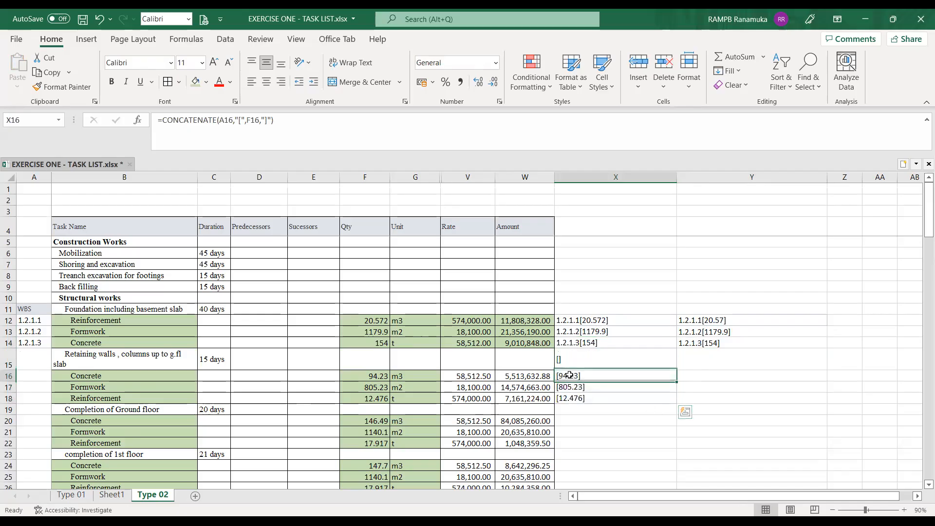
pyautogui.click(570, 375)
pyautogui.click(213, 120)
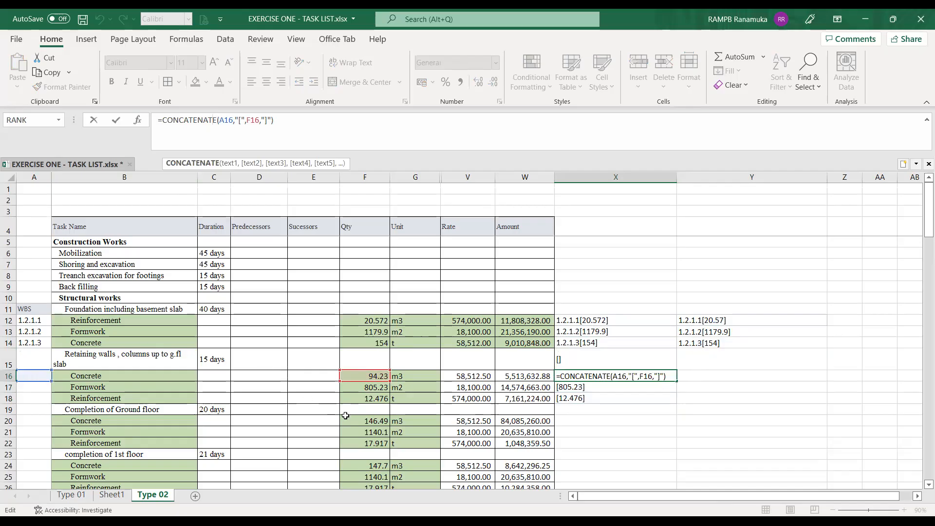
# Step: Switch to Microsoft Project and examine the Col R/f task's resource assignment and the overall project cost
pyautogui.press('Tab')
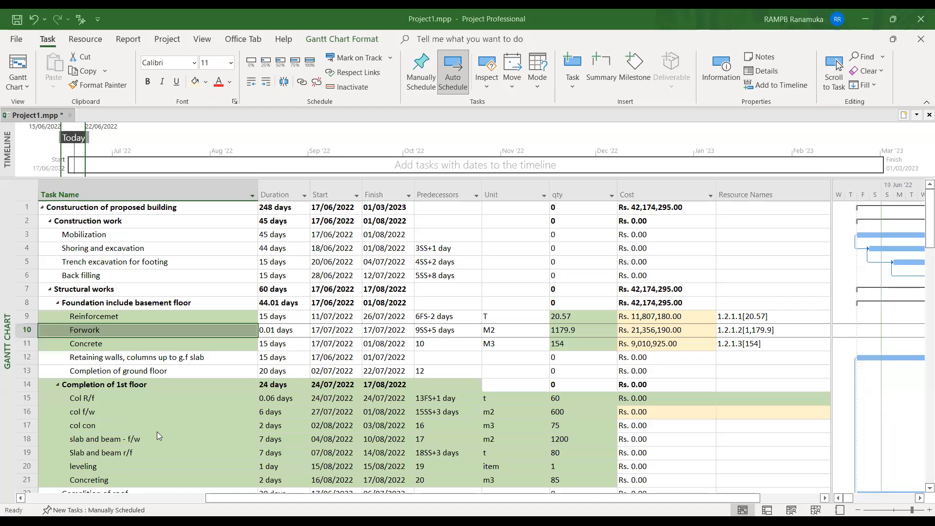
pyautogui.scroll(-2, 156, 411)
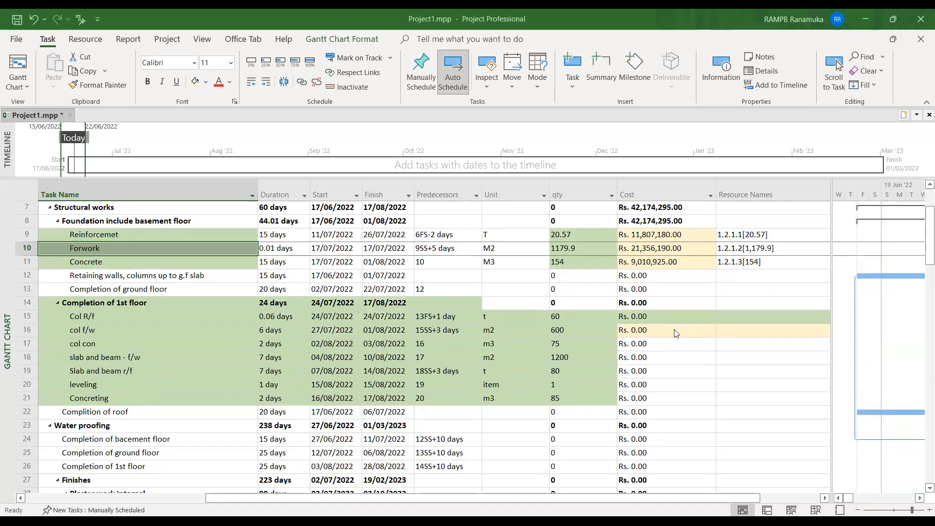
pyautogui.click(745, 315)
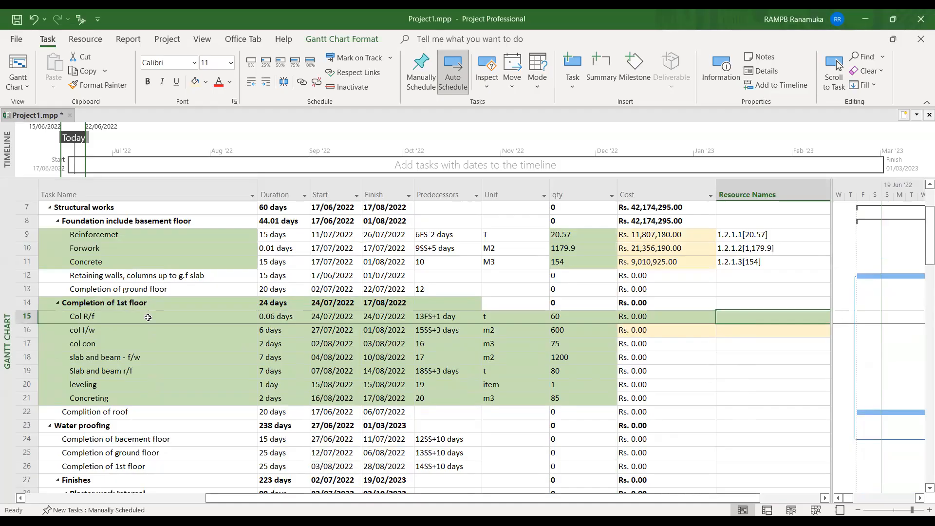
pyautogui.press('Home')
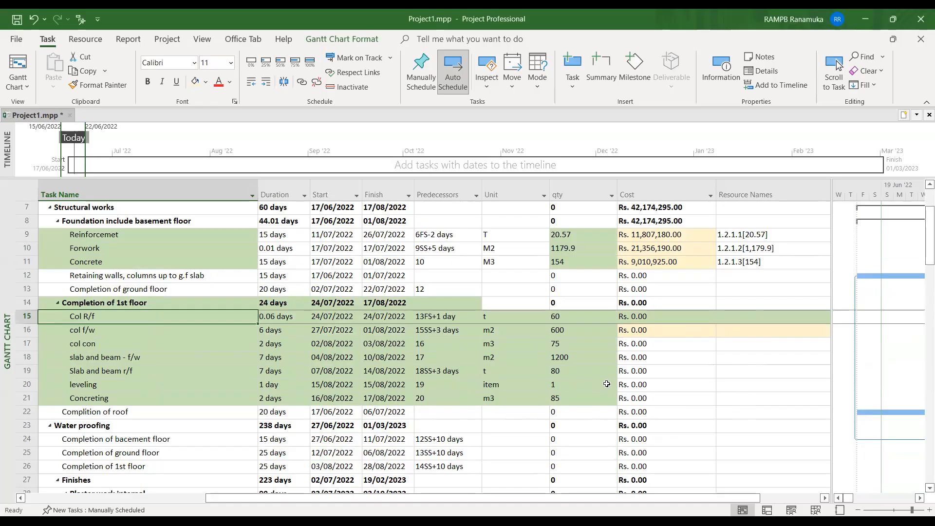
pyautogui.scroll(2, 605, 380)
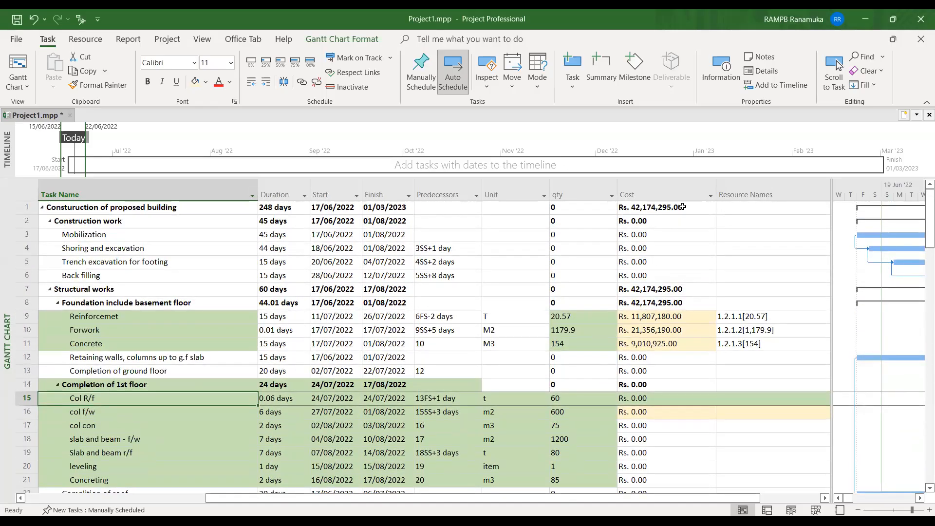
pyautogui.click(680, 208)
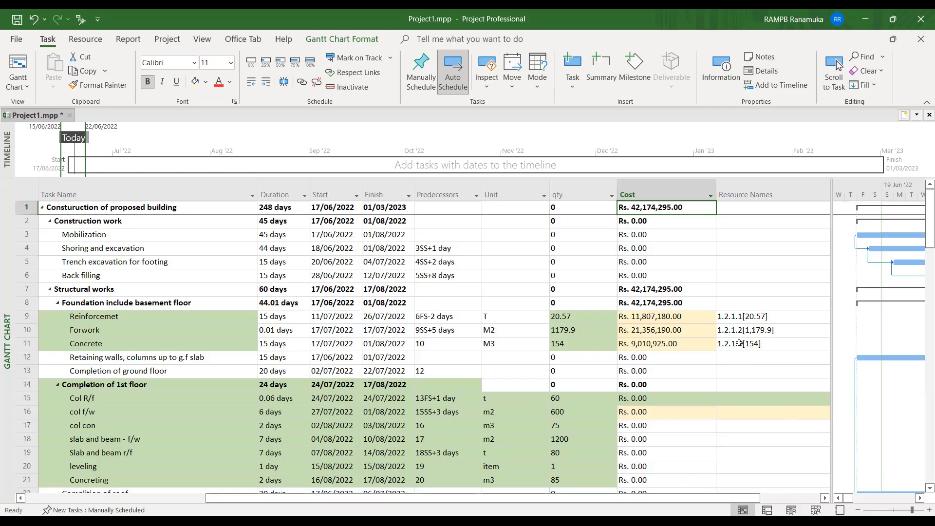
# Step: Compare the Reinforcemet task's assigned resource with its WBS code and the Resource Sheet entries, then return to the Gantt Chart view
pyautogui.click(714, 321)
pyautogui.click(741, 318)
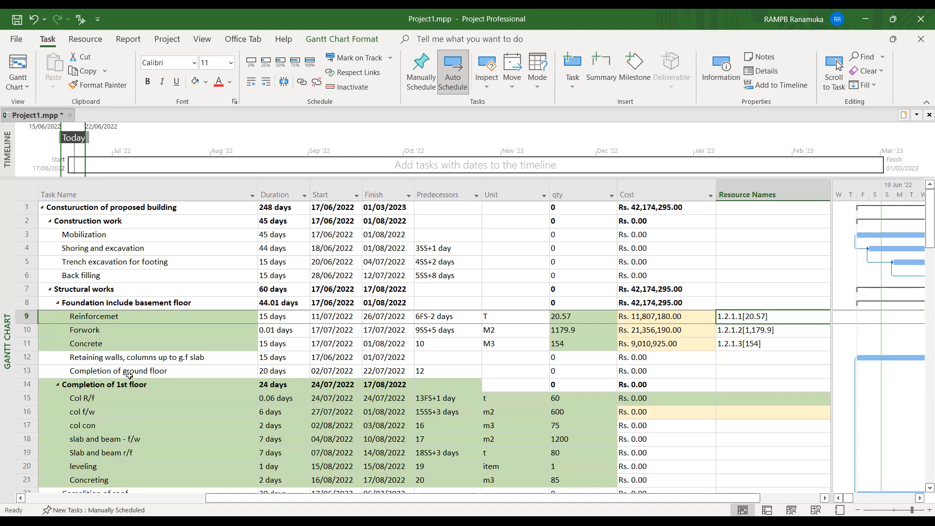
pyautogui.moveTo(407, 500); pyautogui.dragTo(227, 500)
pyautogui.click(125, 318)
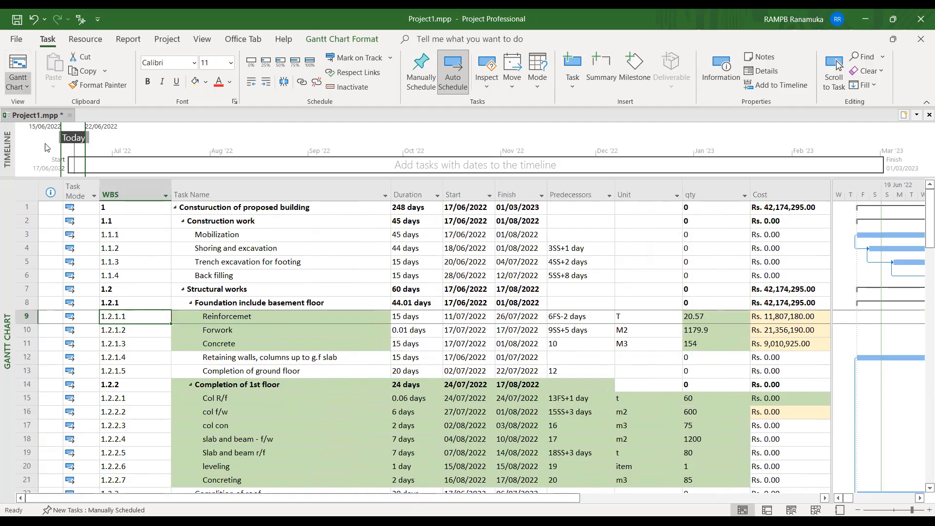
pyautogui.click(18, 83)
pyautogui.click(51, 174)
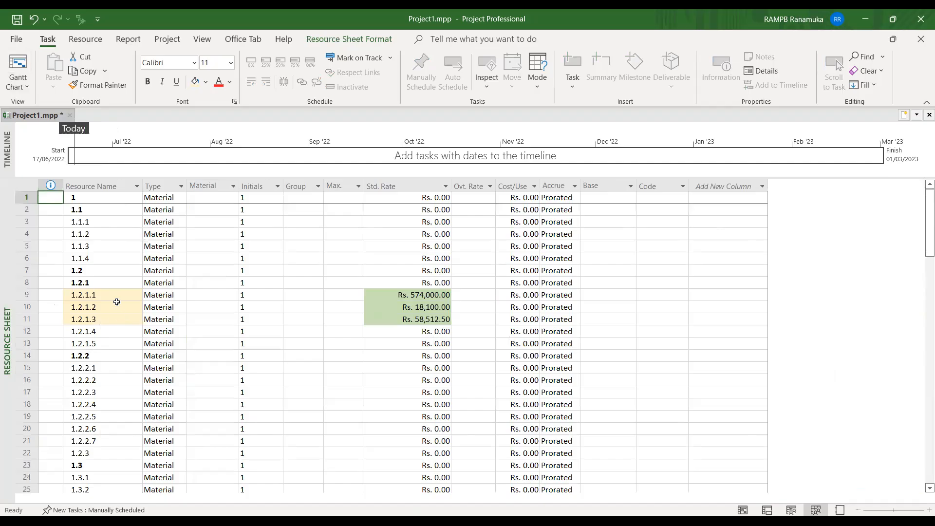
pyautogui.click(18, 83)
pyautogui.click(57, 134)
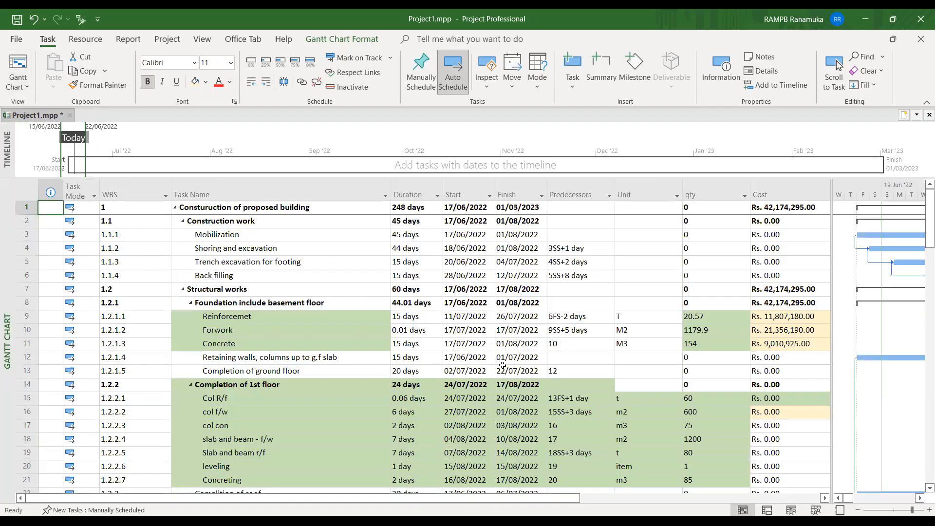
# Step: Examine the Reinforcemet task's cost and the cost column across the rest of the task list
pyautogui.click(283, 316)
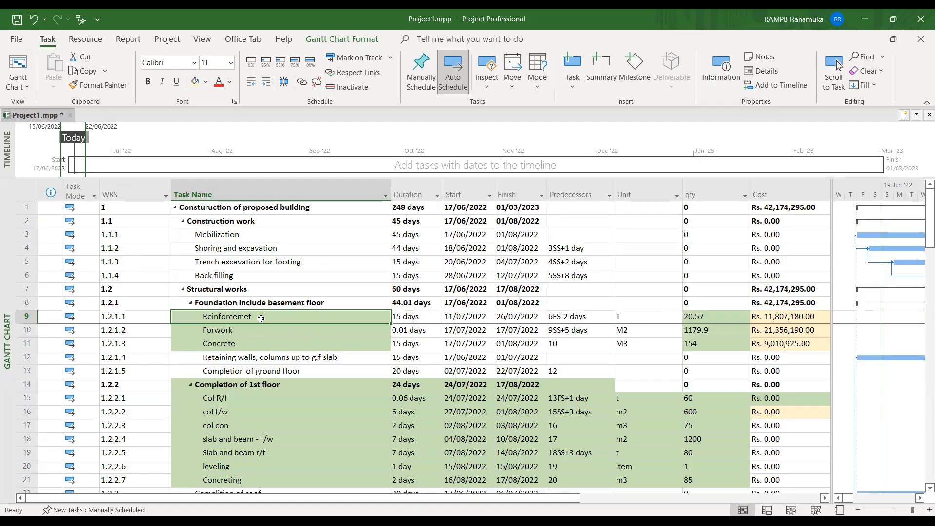
pyautogui.click(782, 317)
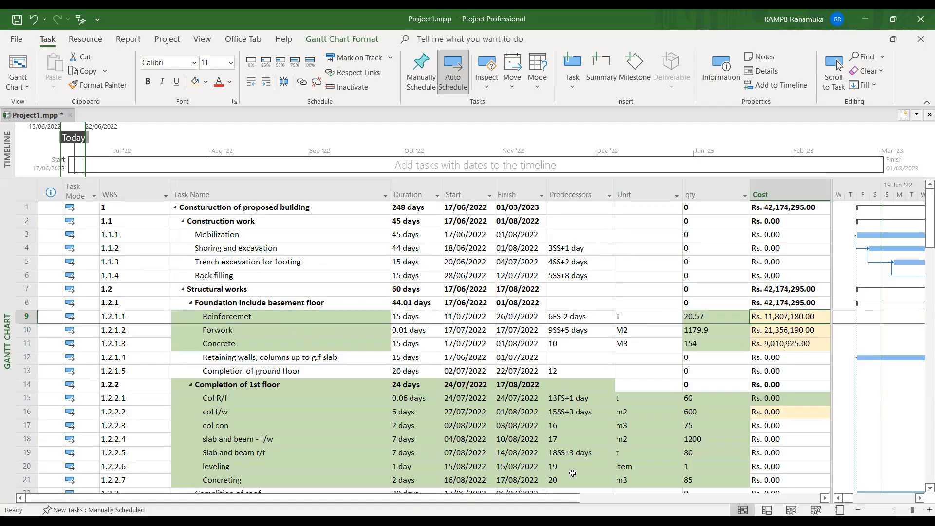
pyautogui.moveTo(554, 504); pyautogui.dragTo(676, 503)
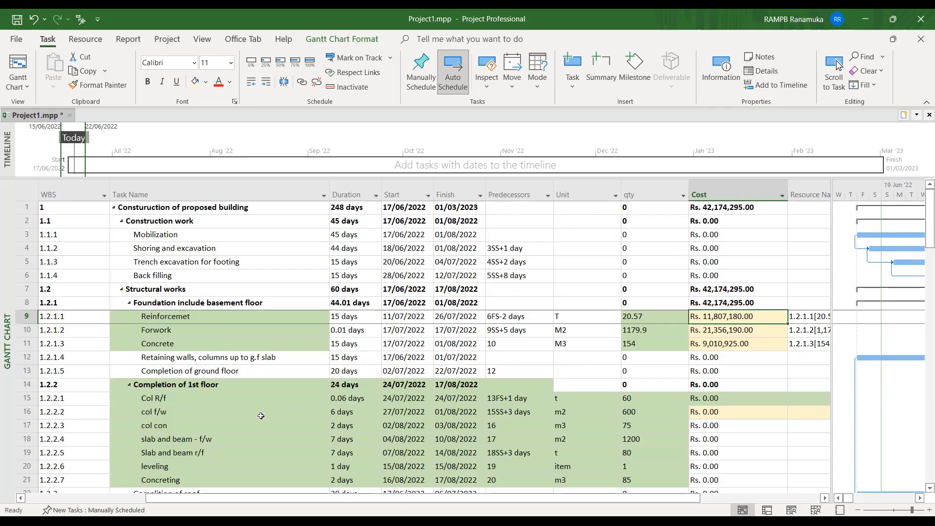
pyautogui.scroll(-12, 143, 297)
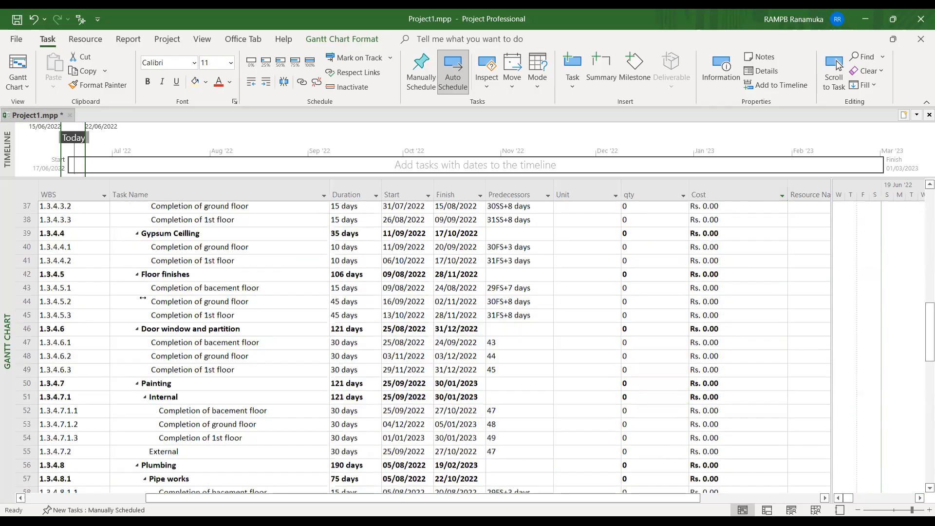
pyautogui.scroll(12, 143, 297)
pyautogui.click(776, 321)
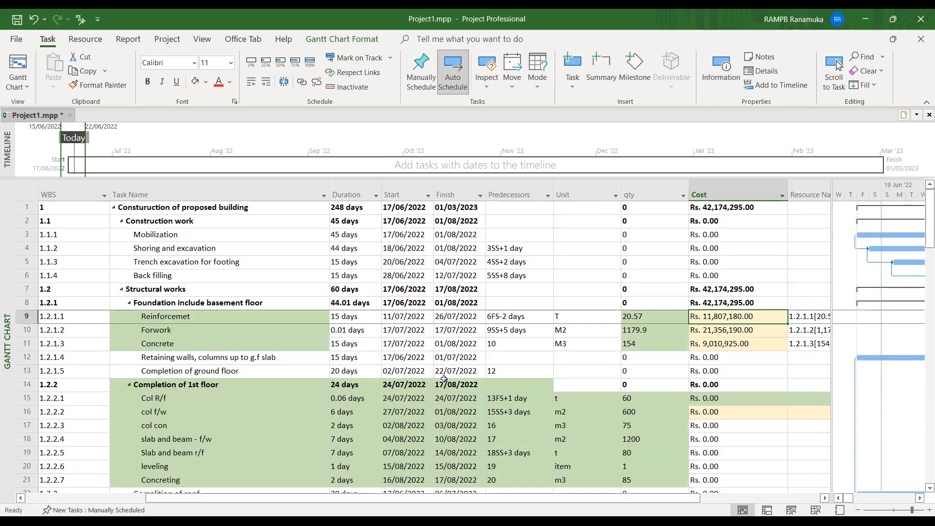
# Step: Switch the project to the Tracking Gantt view and show the start of the schedule bars
pyautogui.click(18, 81)
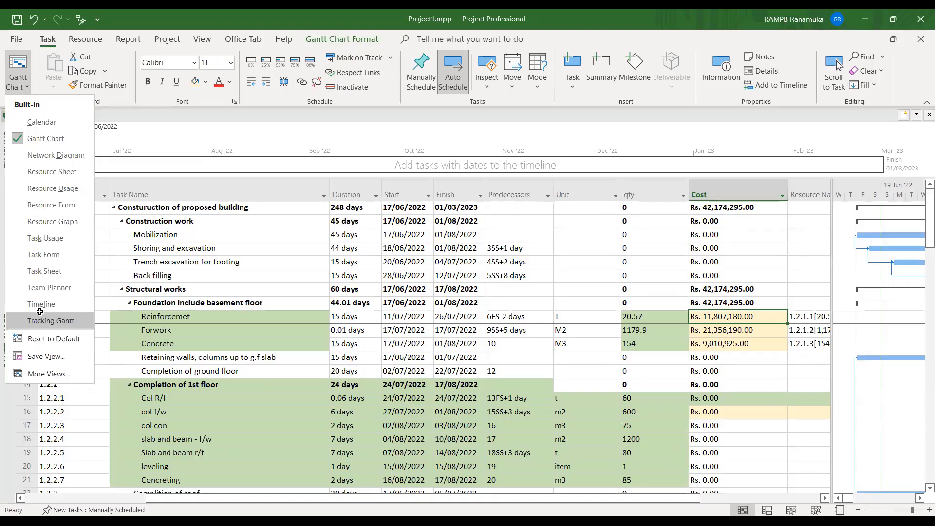
pyautogui.click(41, 317)
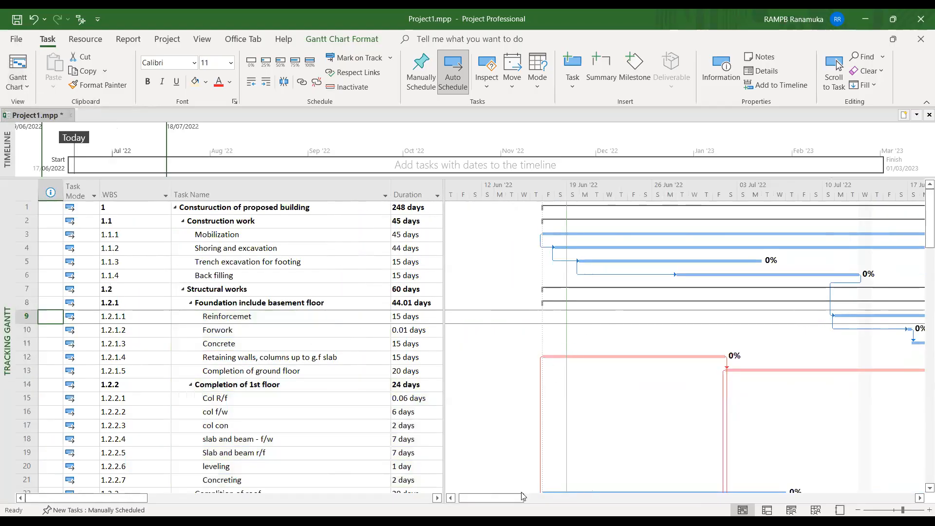
pyautogui.moveTo(517, 500)
pyautogui.mouseDown()
pyautogui.moveTo(643, 501)
pyautogui.moveTo(507, 511)
pyautogui.mouseUp()
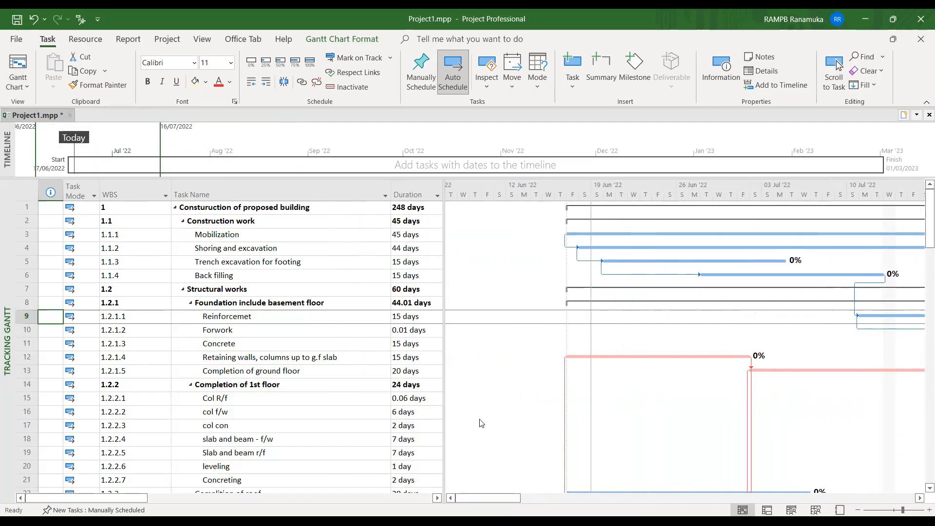
pyautogui.rightClick(494, 281)
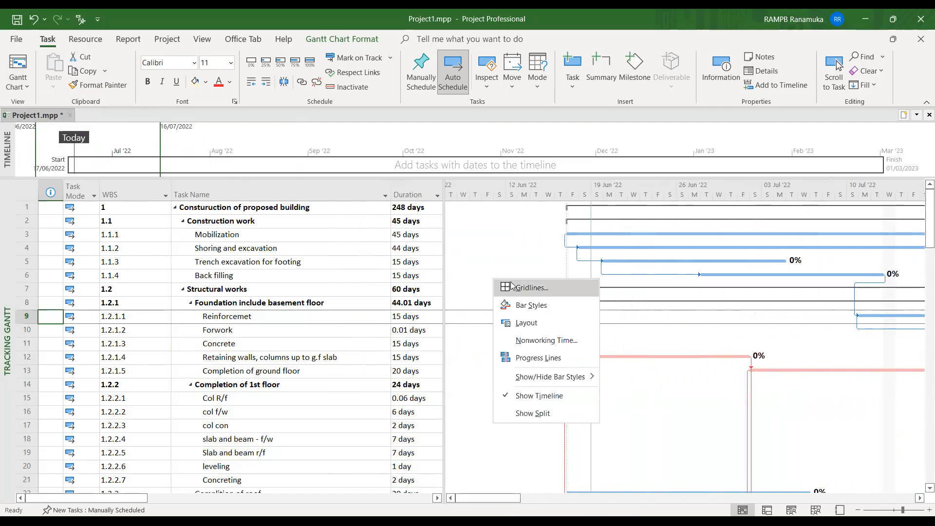
pyautogui.click(528, 359)
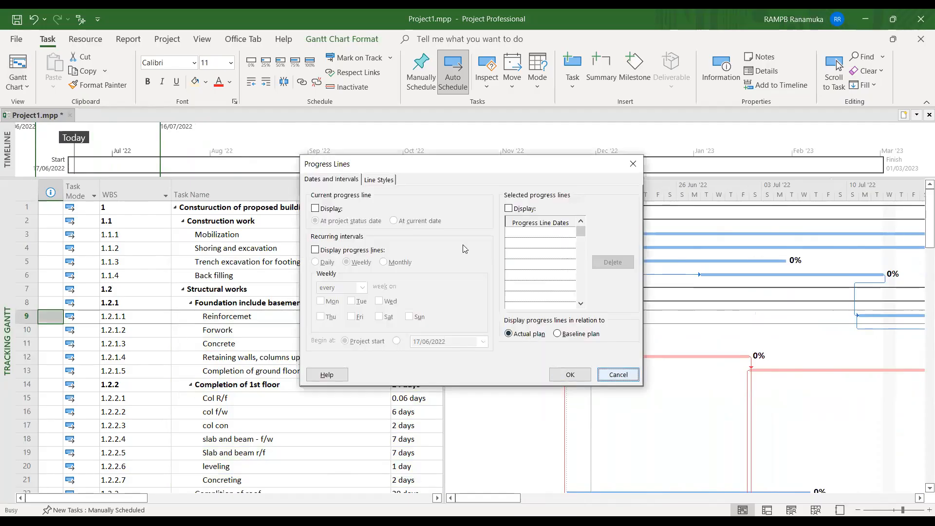
pyautogui.press('Escape')
# Step: Turn on the Slack and Late Tasks bar styles for the Tracking Gantt chart
pyautogui.click(343, 42)
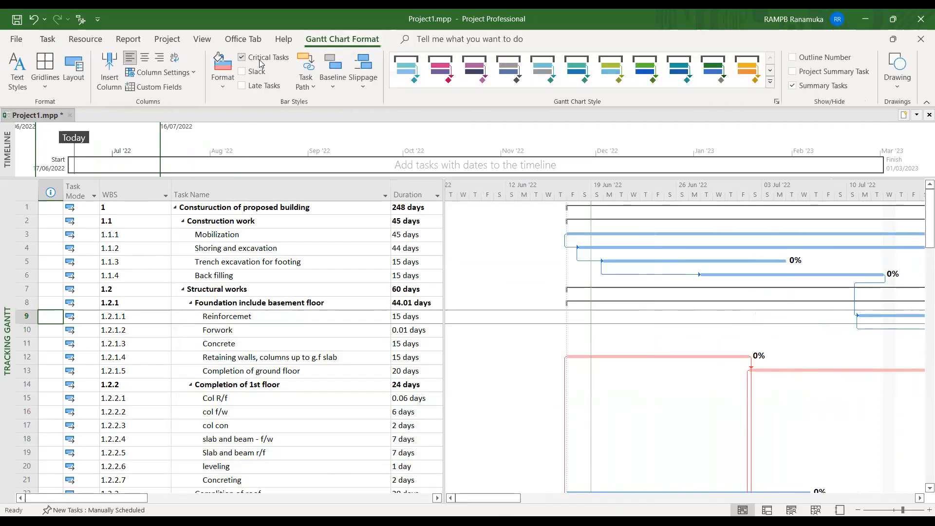
pyautogui.click(243, 72)
pyautogui.click(242, 86)
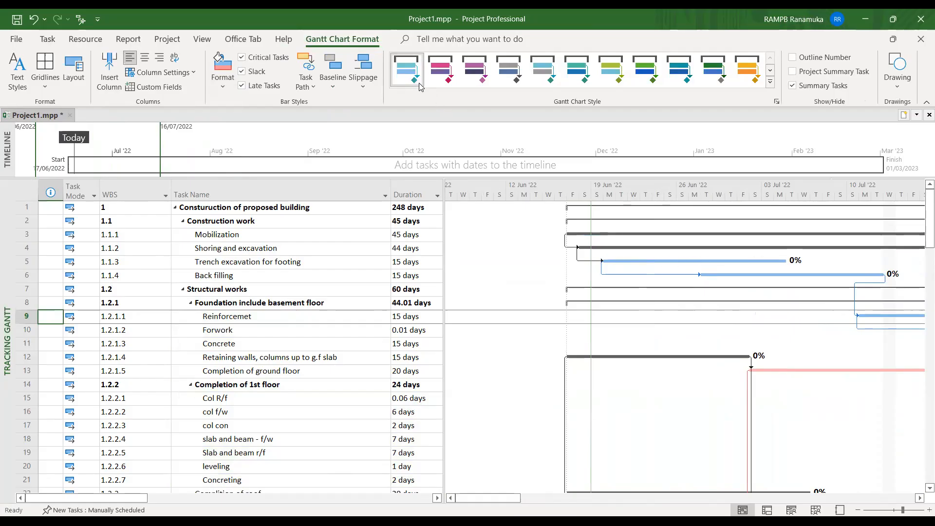
# Step: Apply the orange Gantt chart style to the Tracking Gantt bars and review the bars through the finishing tasks
pyautogui.click(441, 71)
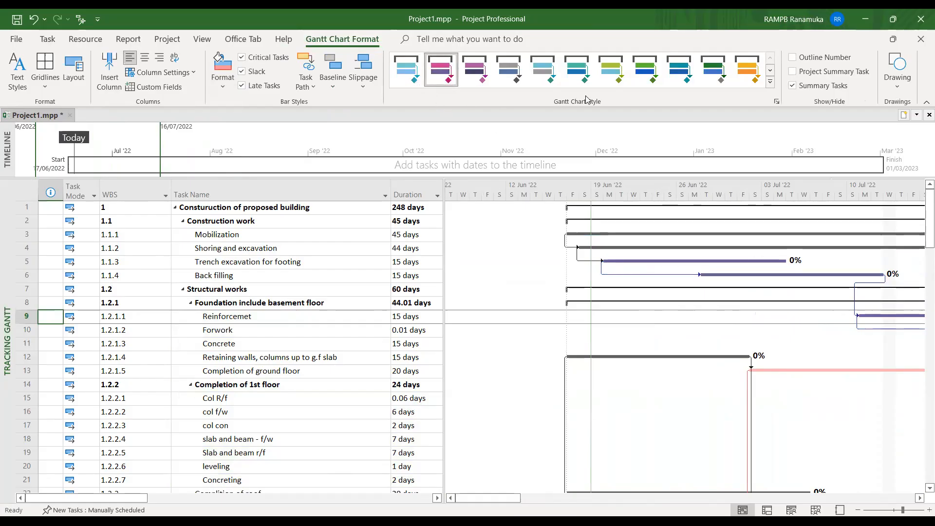
pyautogui.click(750, 70)
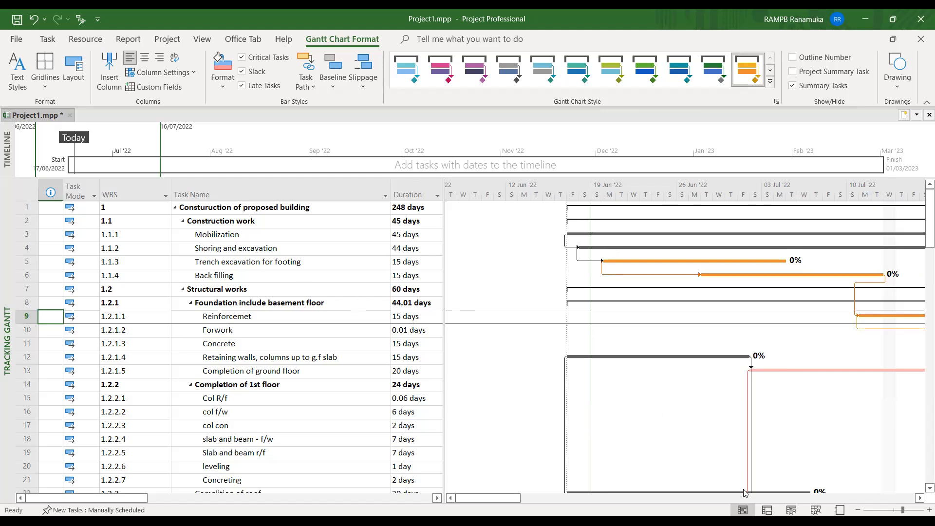
pyautogui.moveTo(513, 501); pyautogui.dragTo(587, 498)
pyautogui.scroll(-2, 611, 354)
pyautogui.scroll(-6, 611, 355)
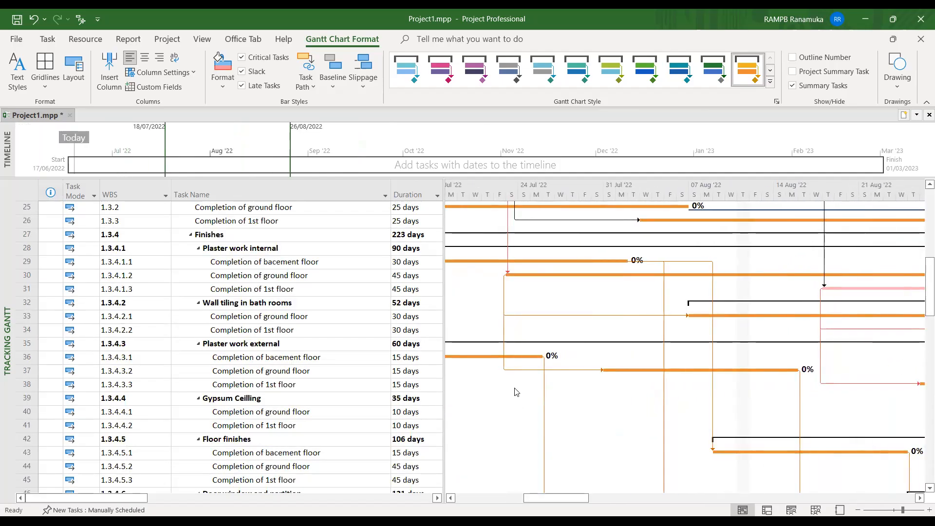